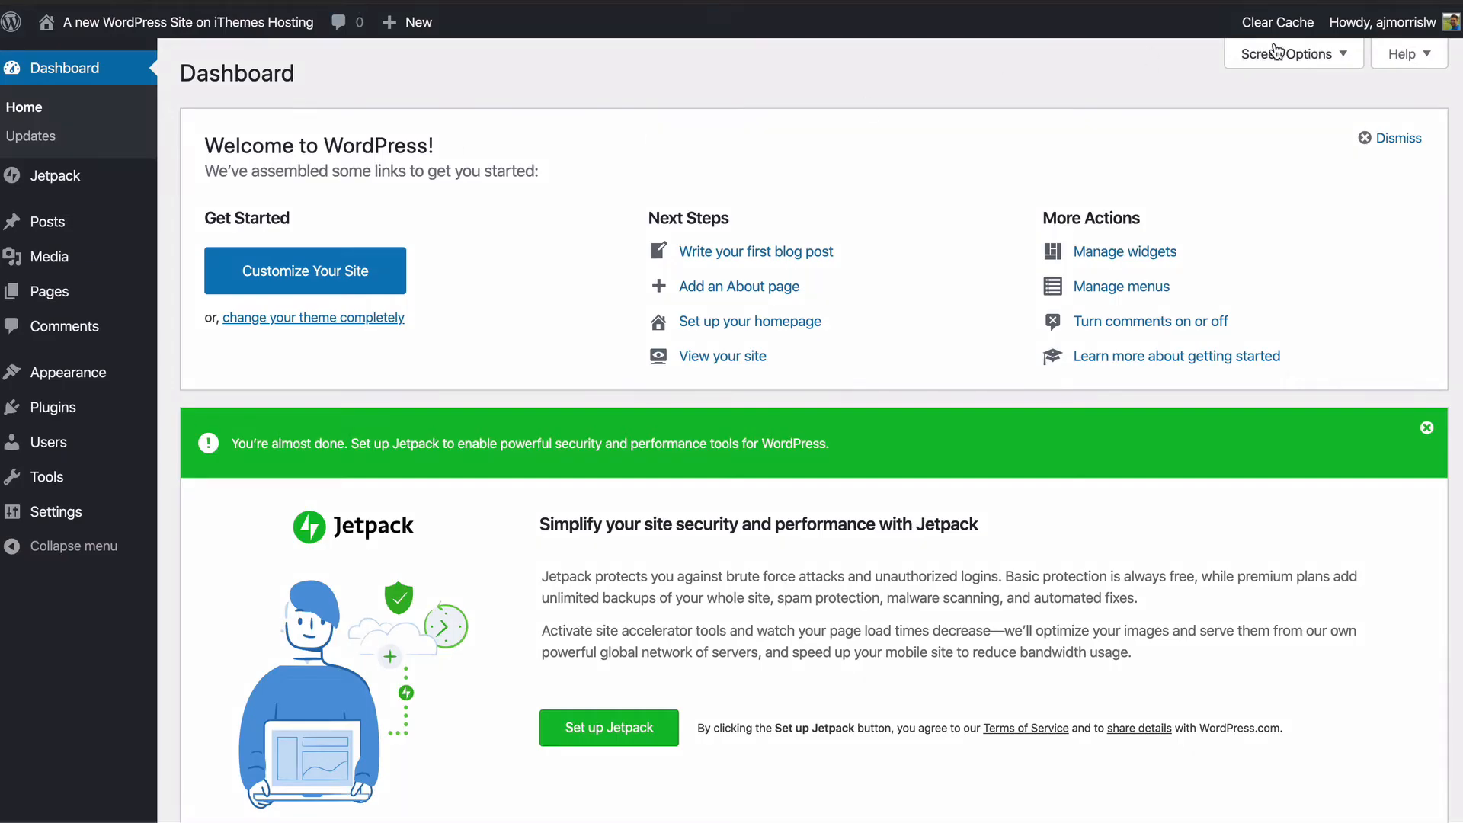
Step: Dismiss the WordPress welcome panel and the Jetpack setup notice on the dashboard
{"action": "left_click", "coordinate": [1406, 137]}
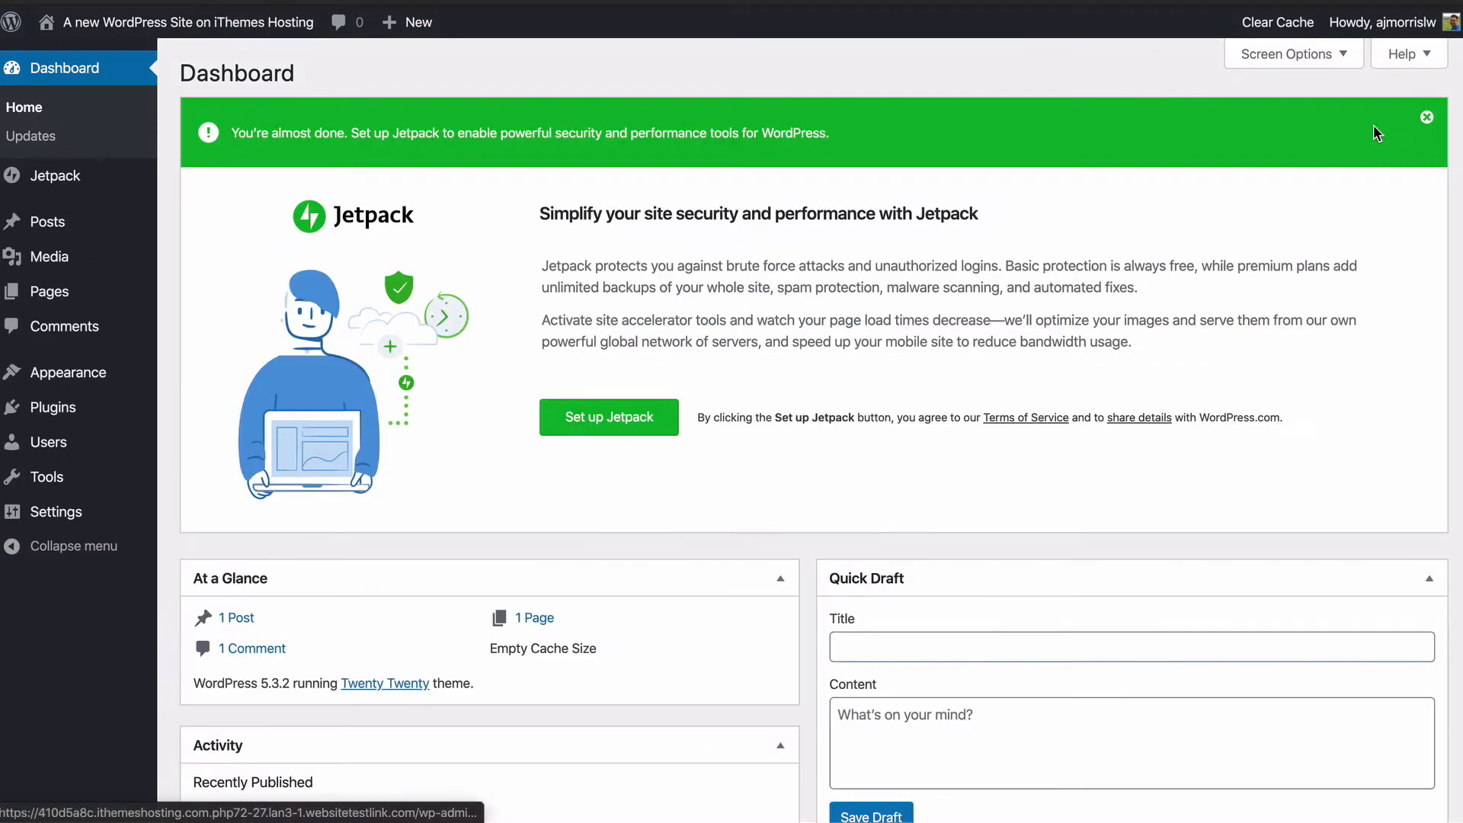
{"action": "left_click", "coordinate": [1427, 120]}
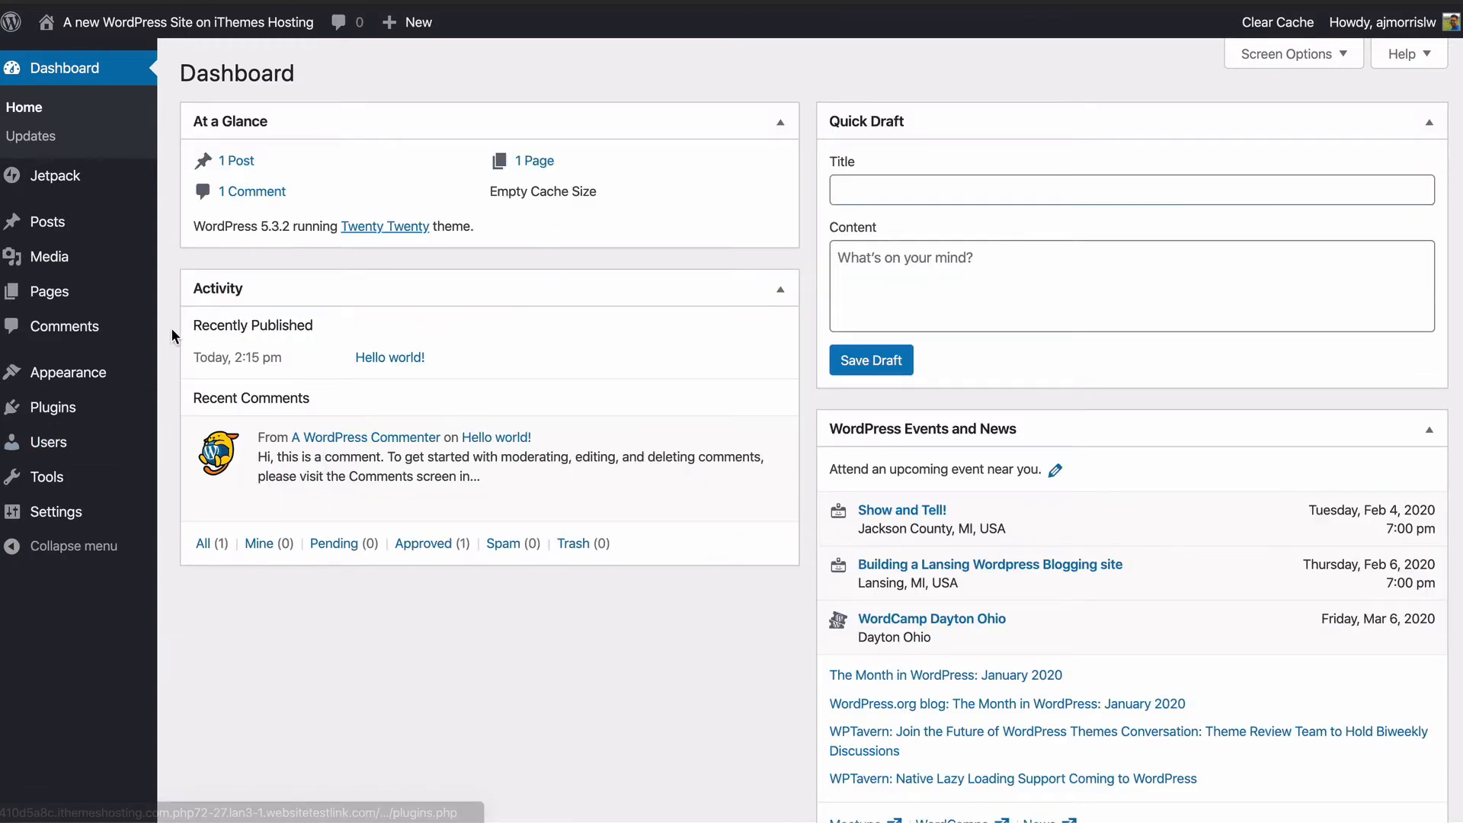
Step: Find the Page Builder Gutenberg Blocks – CoBlocks plugin by searching for "coblocks", then install and activate it
{"action": "mouse_move", "coordinate": [105, 433]}
{"action": "mouse_move", "coordinate": [118, 409]}
{"action": "left_click", "coordinate": [206, 436]}
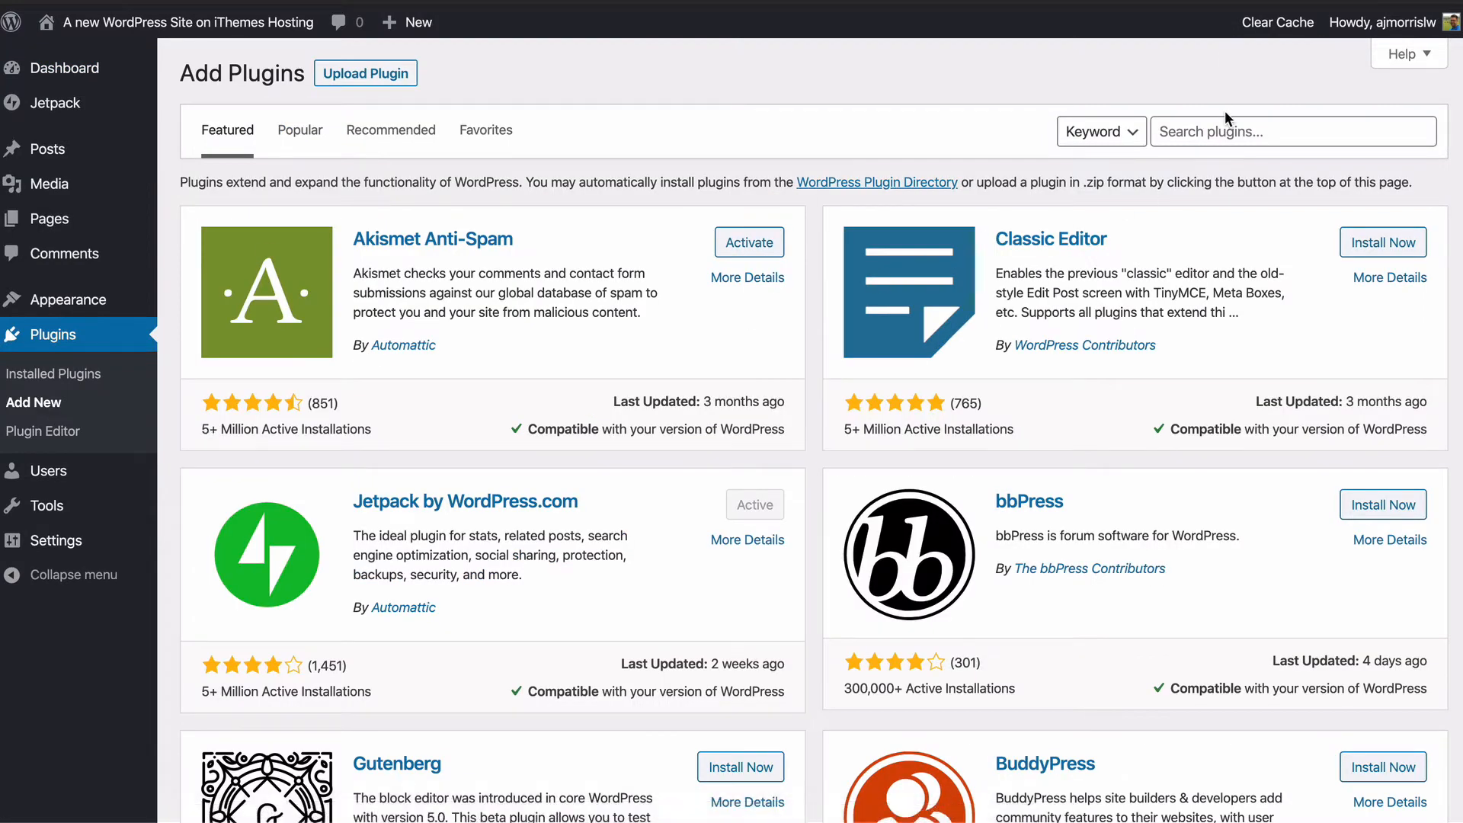
{"action": "left_click", "coordinate": [1233, 130]}
{"action": "type", "text": "coblocks"}
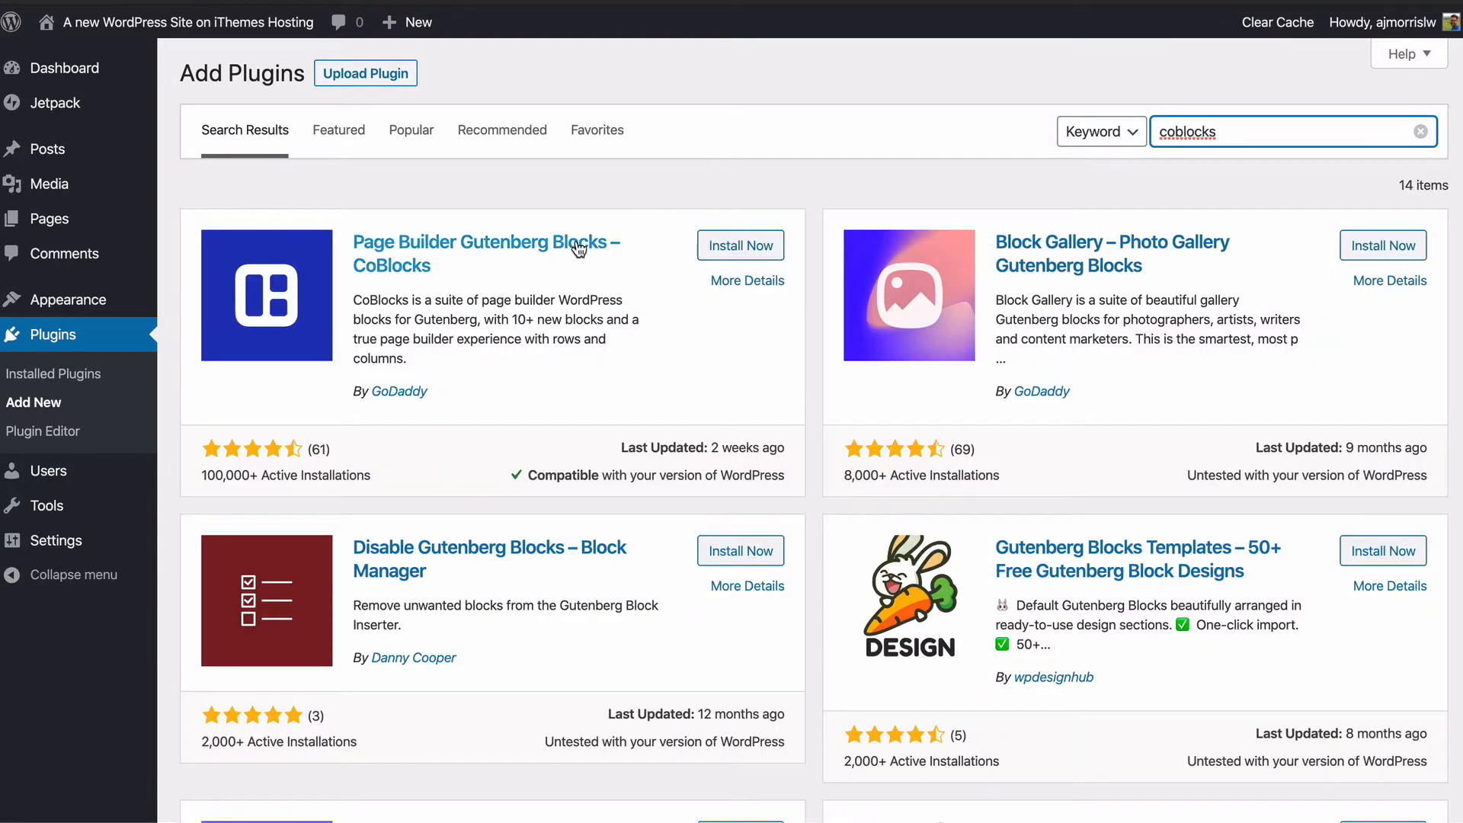
{"action": "left_click", "coordinate": [719, 247]}
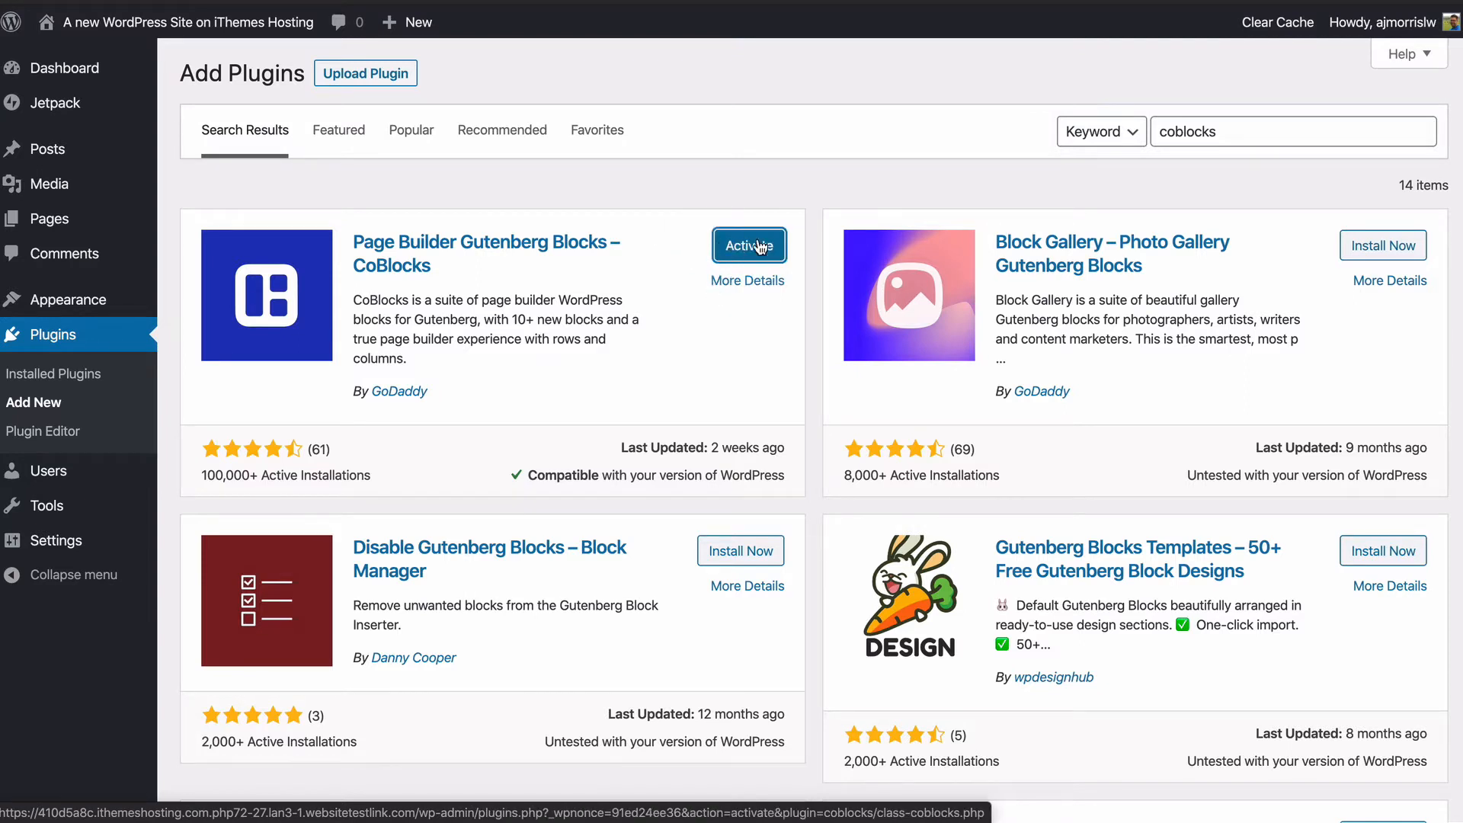
{"action": "left_click", "coordinate": [747, 245]}
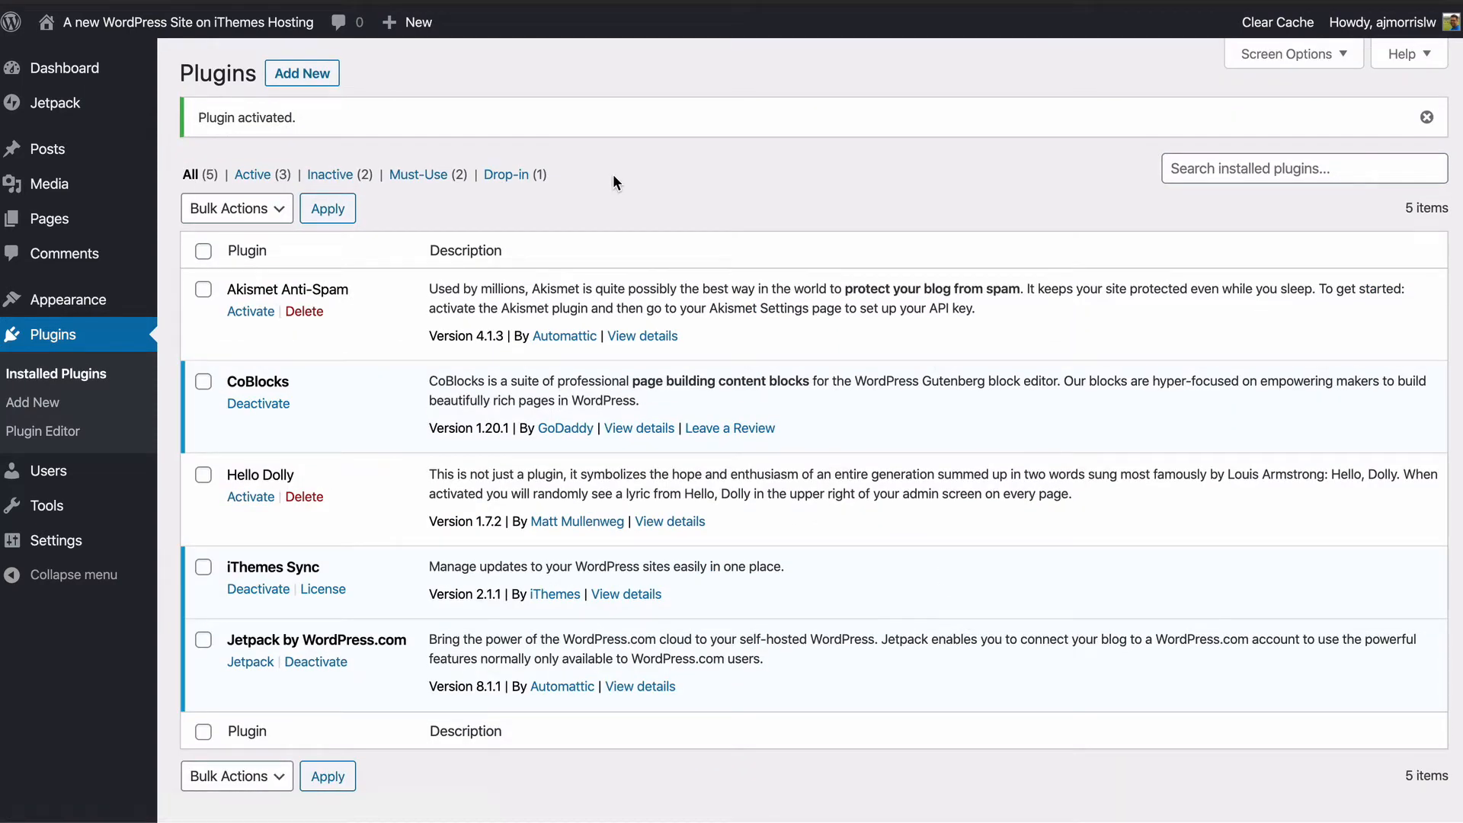
Step: Customize the active Twenty Twenty theme by setting its background color to white (#ffffff)
{"action": "mouse_move", "coordinate": [133, 297]}
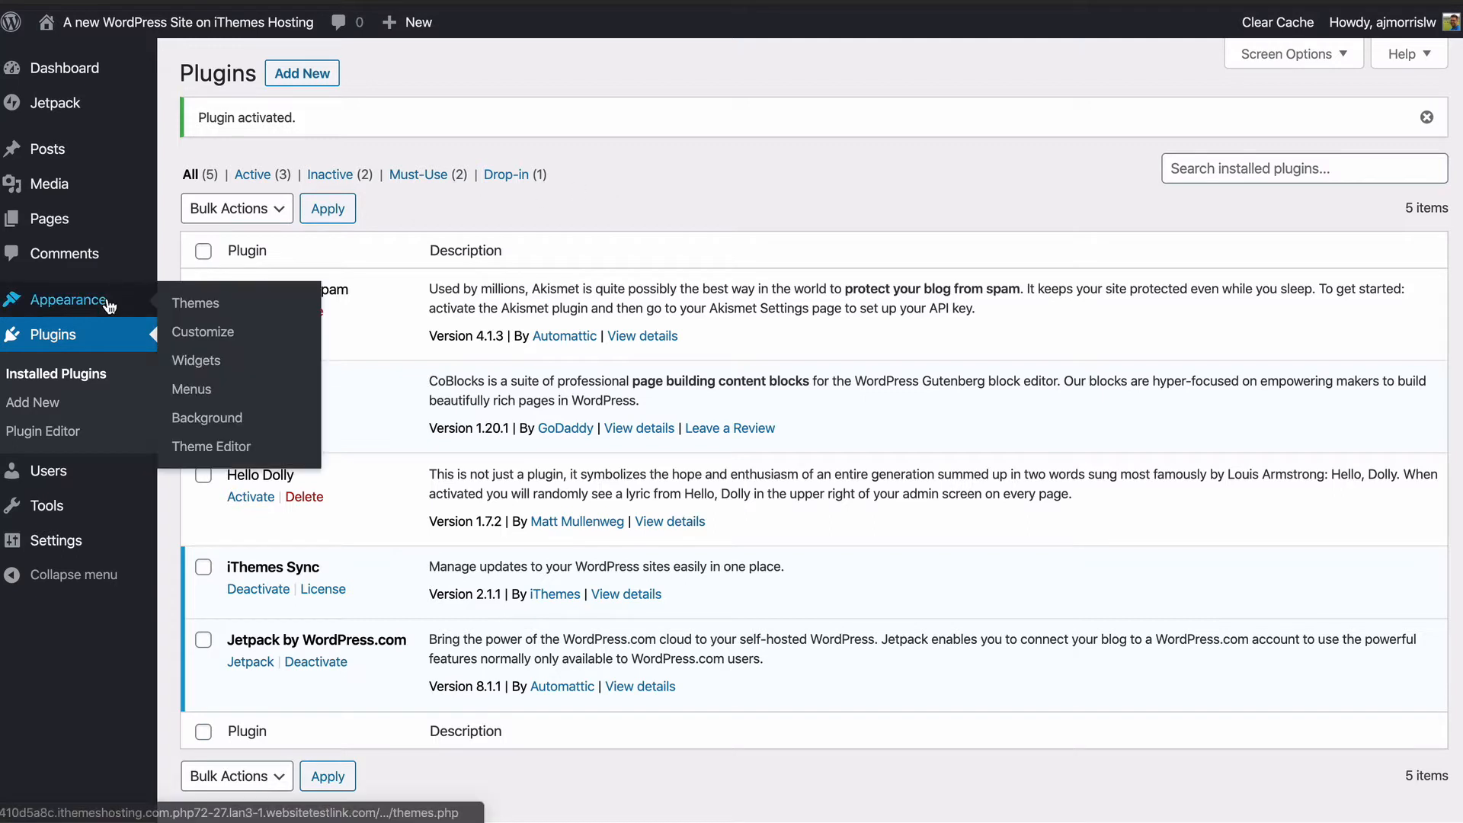
{"action": "left_click", "coordinate": [200, 307]}
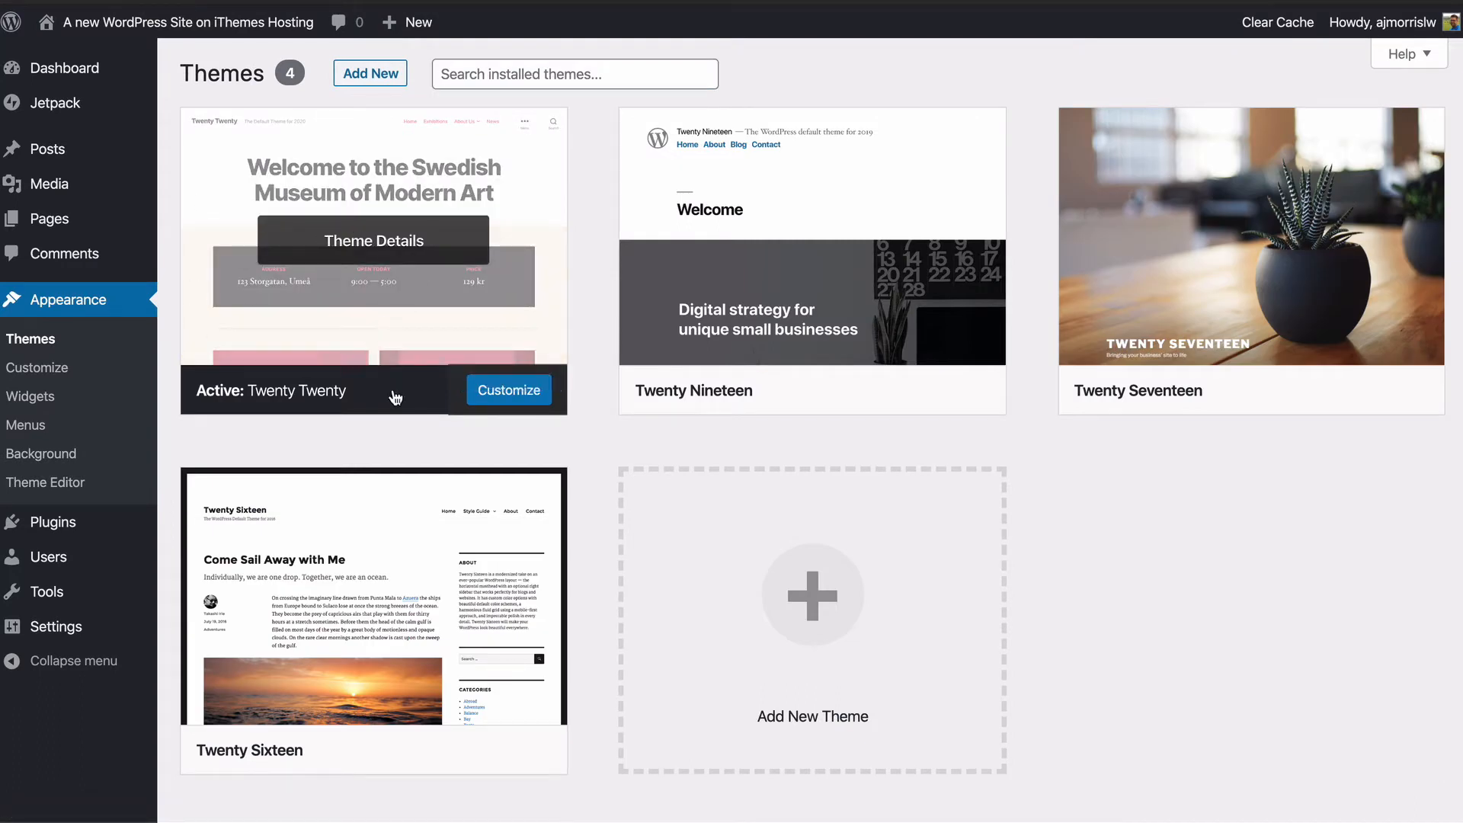
{"action": "left_click", "coordinate": [512, 390]}
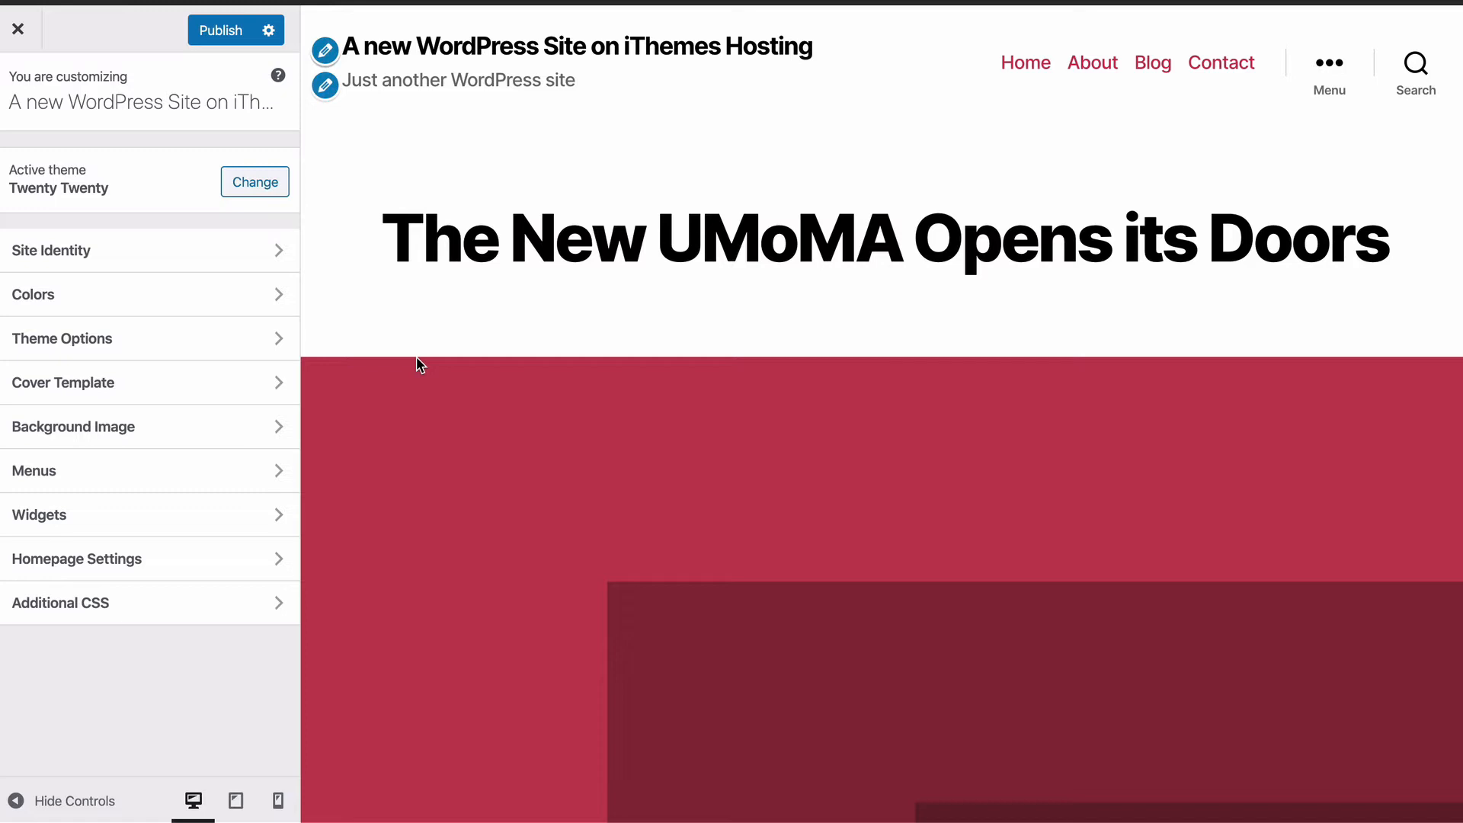
{"action": "left_click", "coordinate": [193, 280]}
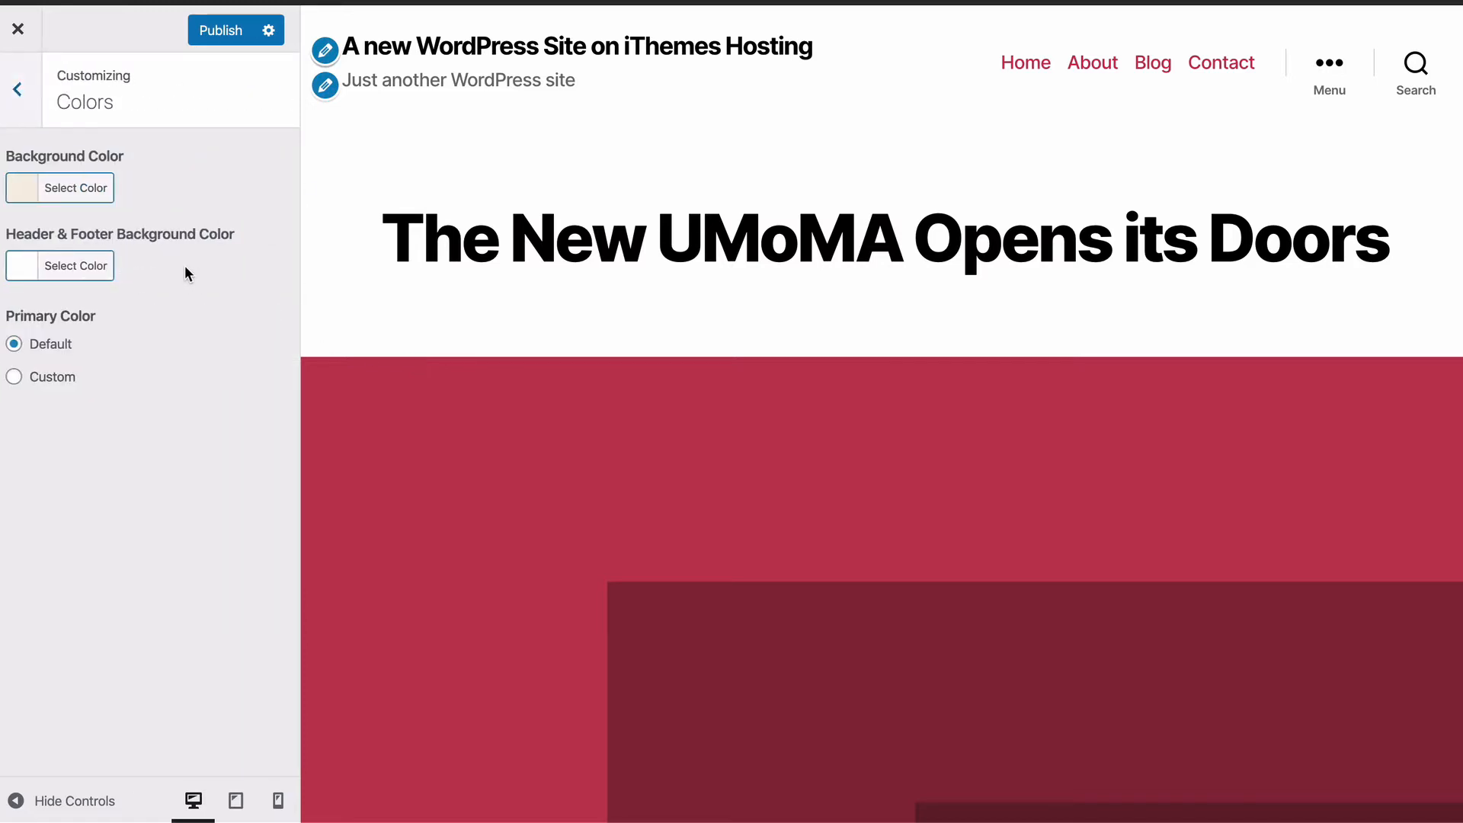
{"action": "left_click", "coordinate": [71, 190]}
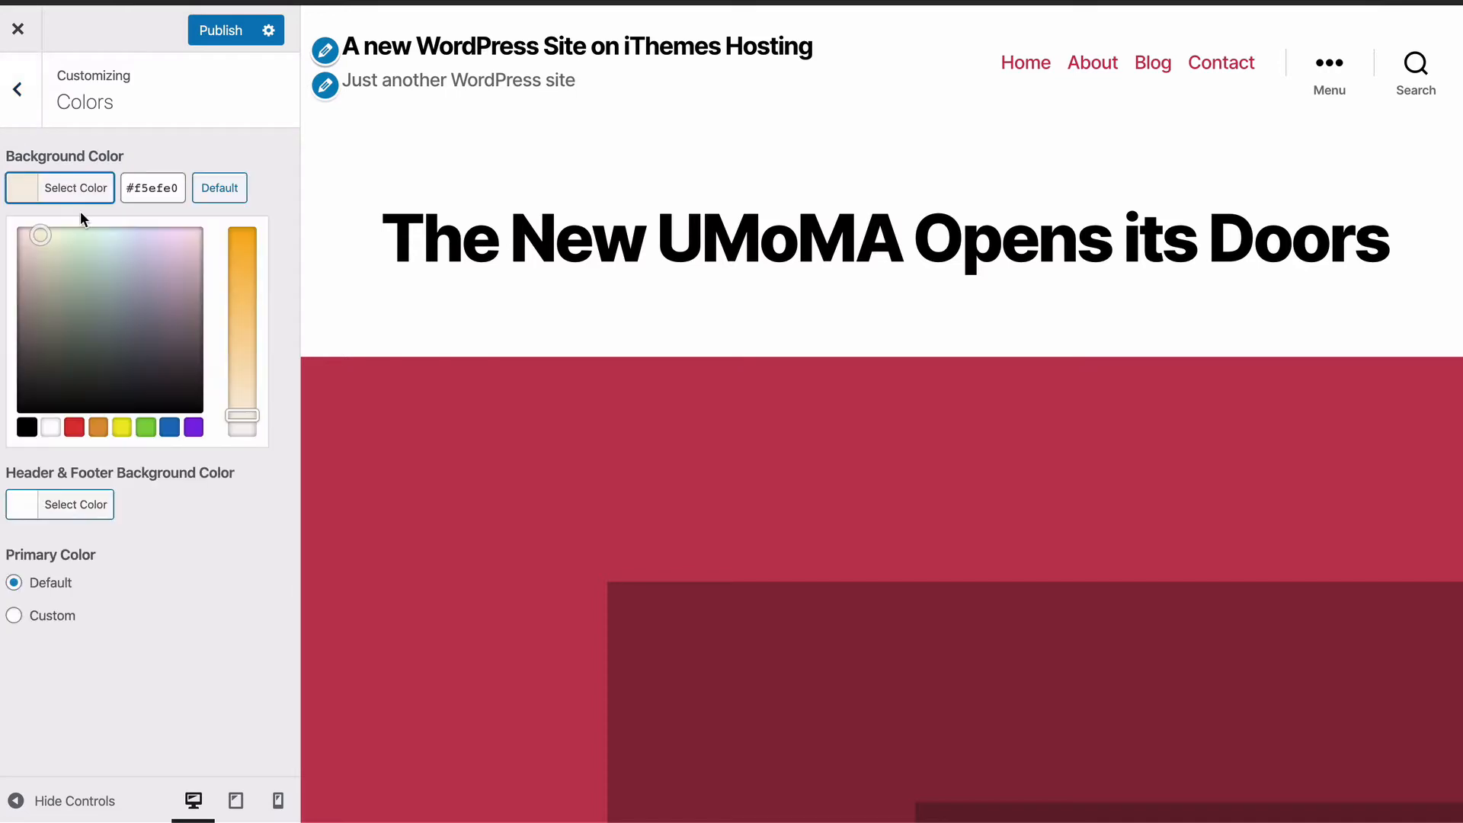
{"action": "left_click", "coordinate": [51, 428]}
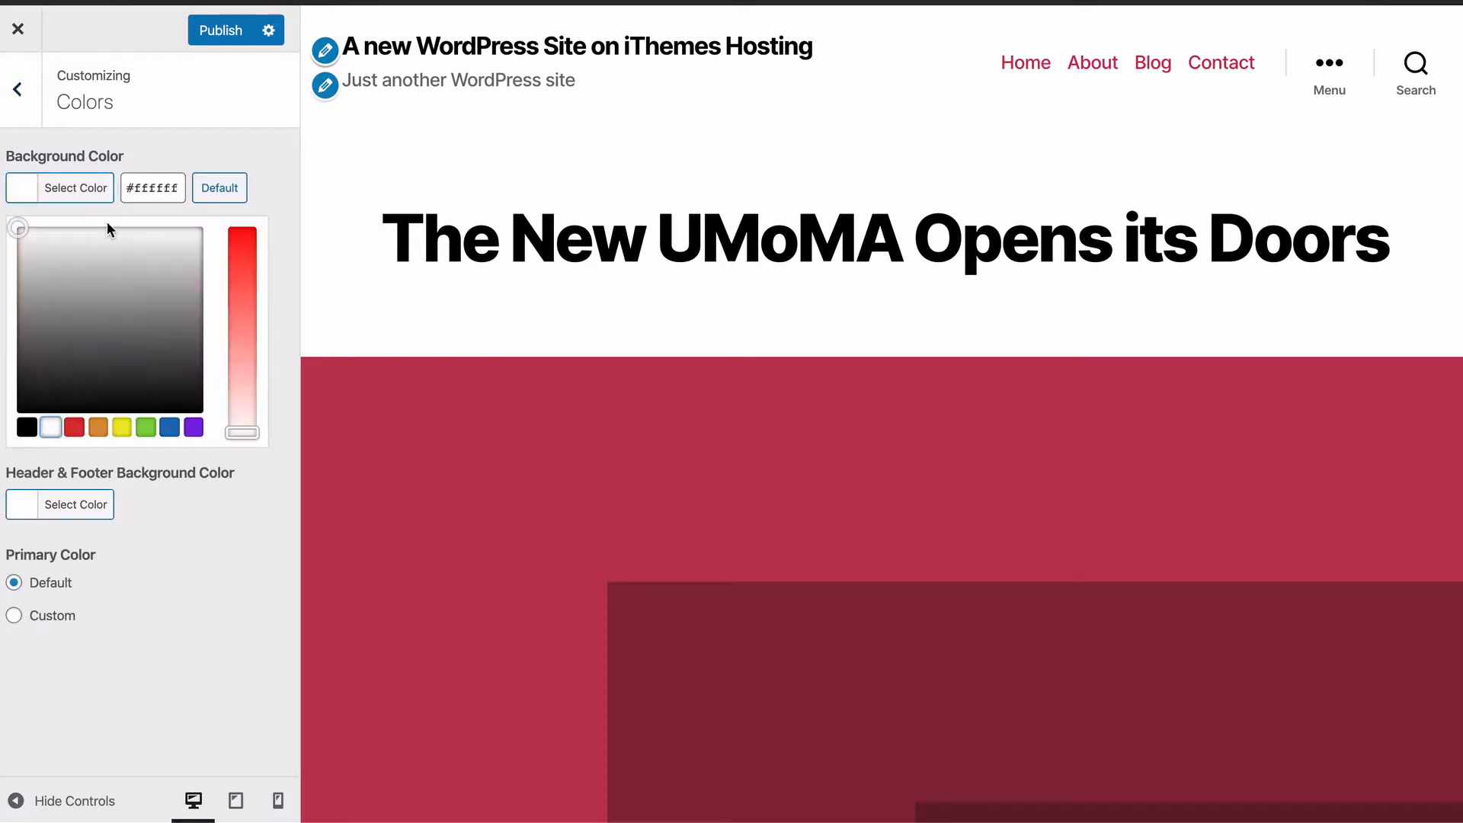
{"action": "left_click", "coordinate": [102, 188]}
{"action": "left_click", "coordinate": [166, 158]}
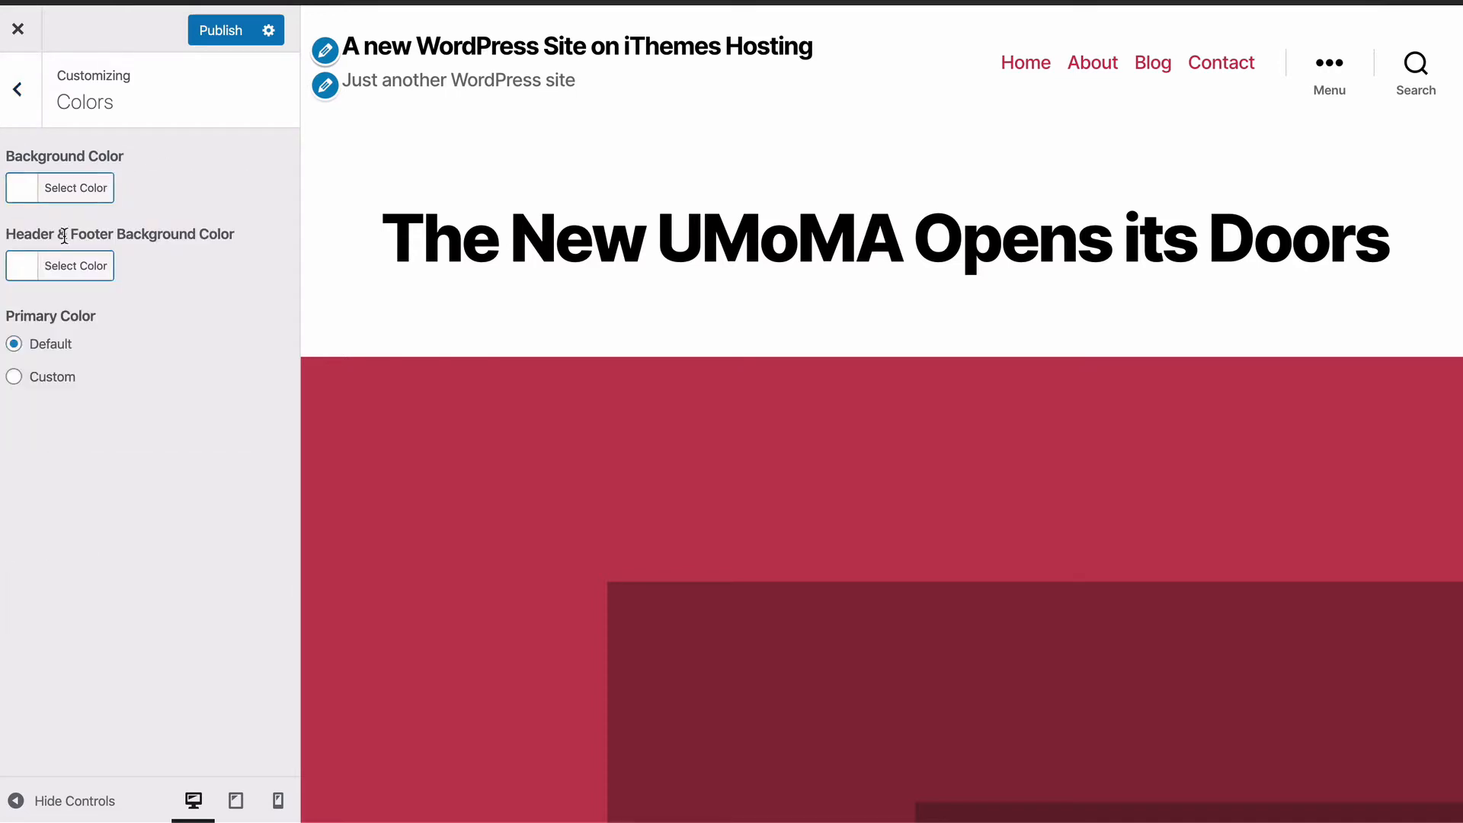
Step: Give the theme a custom blue primary color, publish the change and leave the customizer
{"action": "left_click", "coordinate": [55, 376]}
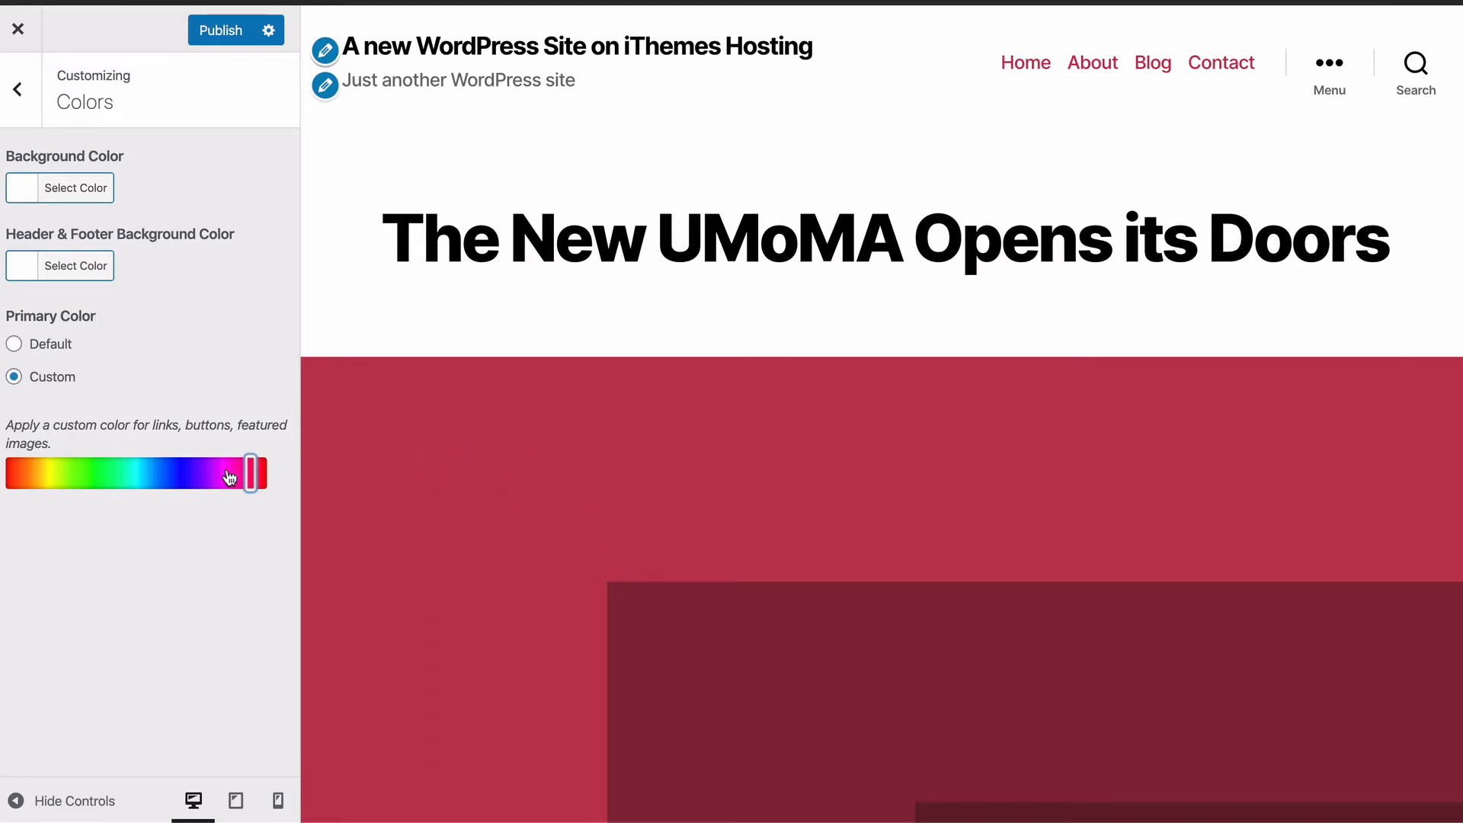
{"action": "left_click", "coordinate": [168, 474]}
{"action": "left_click_drag", "start_coordinate": [168, 474], "coordinate": [168, 476]}
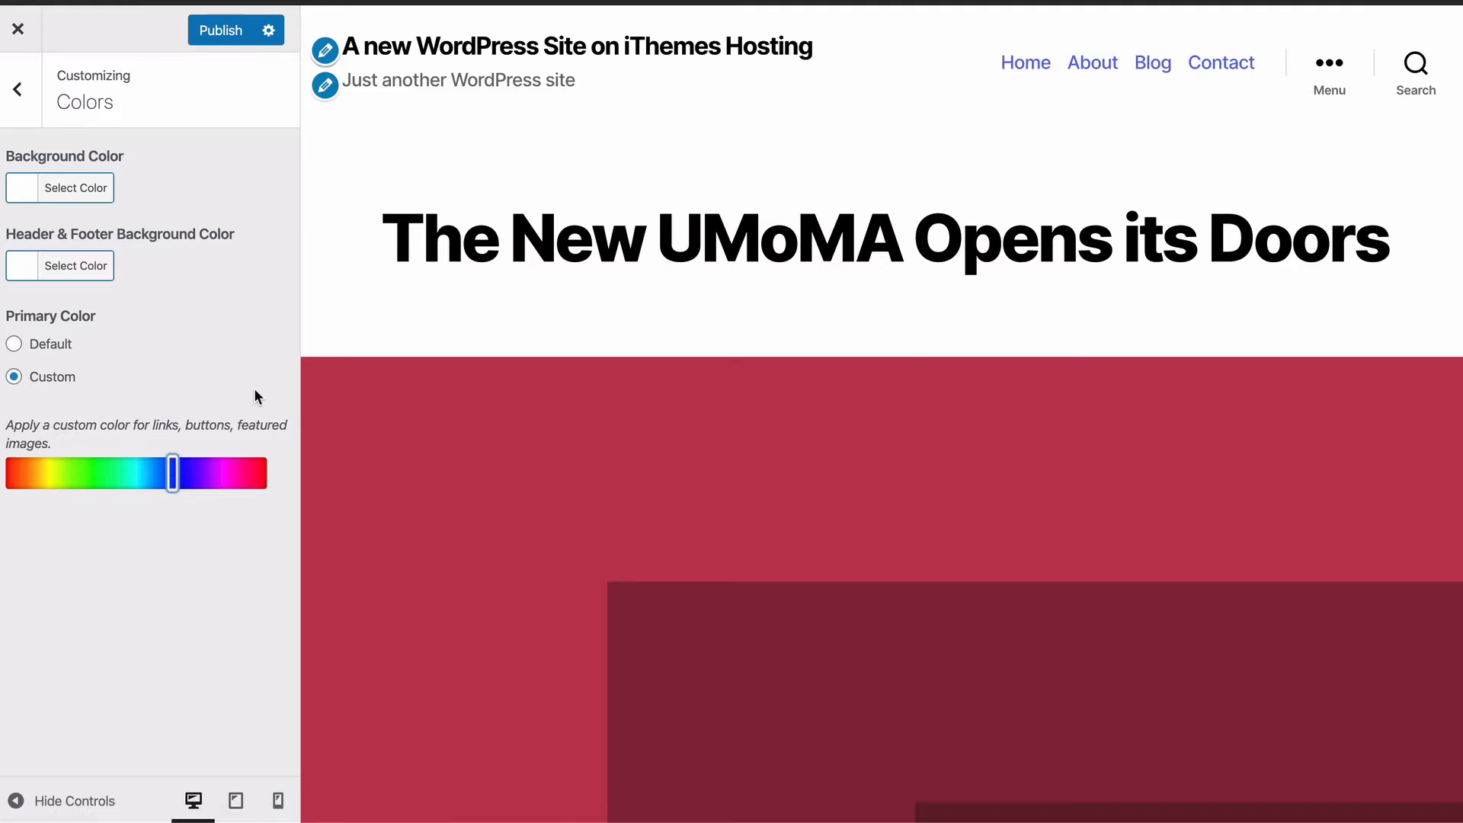
{"action": "mouse_move", "coordinate": [173, 481]}
{"action": "left_mouse_down"}
{"action": "mouse_move", "coordinate": [191, 479]}
{"action": "mouse_move", "coordinate": [167, 480]}
{"action": "left_mouse_up"}
{"action": "left_click", "coordinate": [220, 29]}
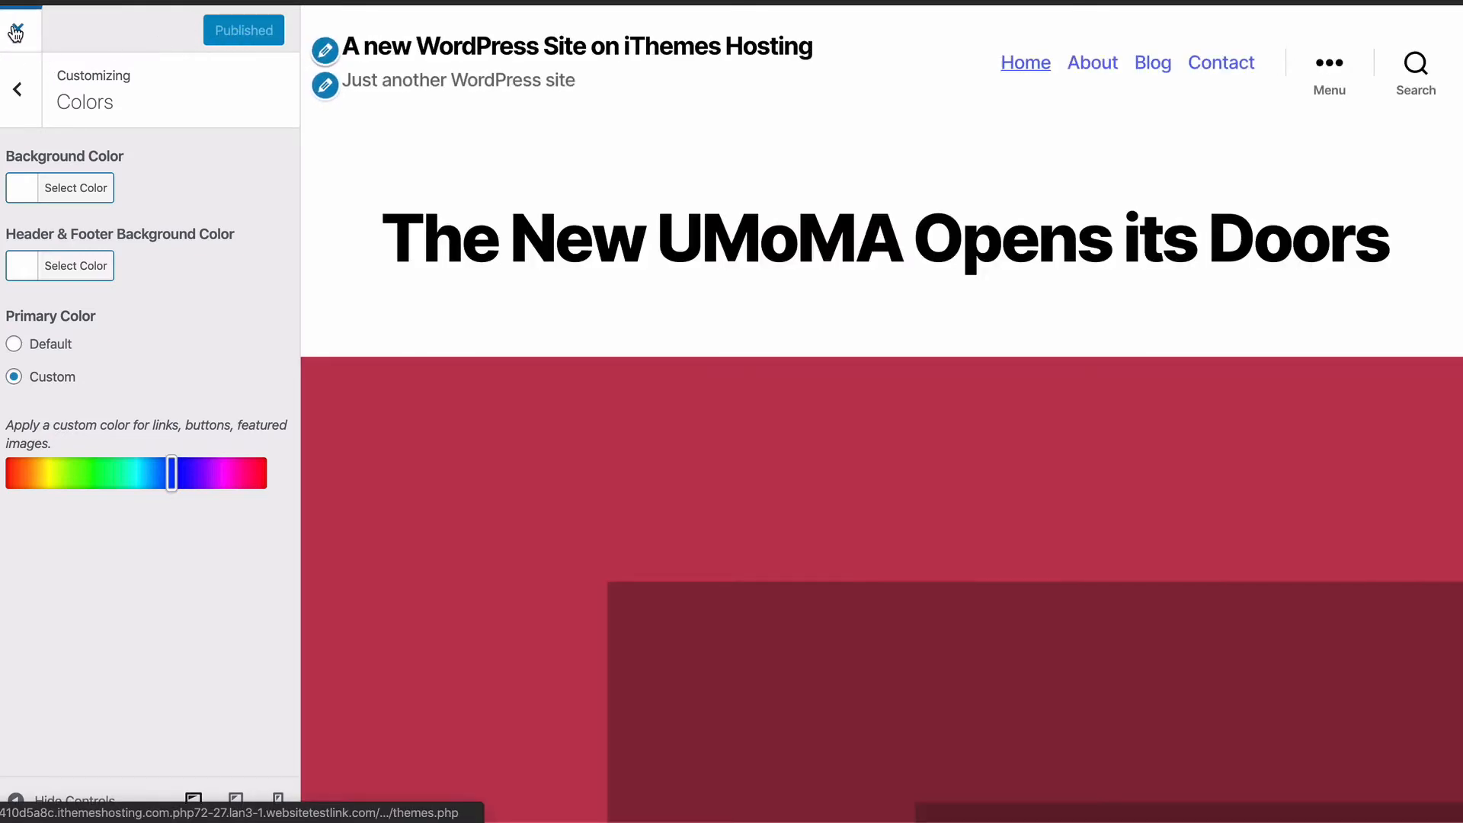
{"action": "left_click", "coordinate": [15, 32]}
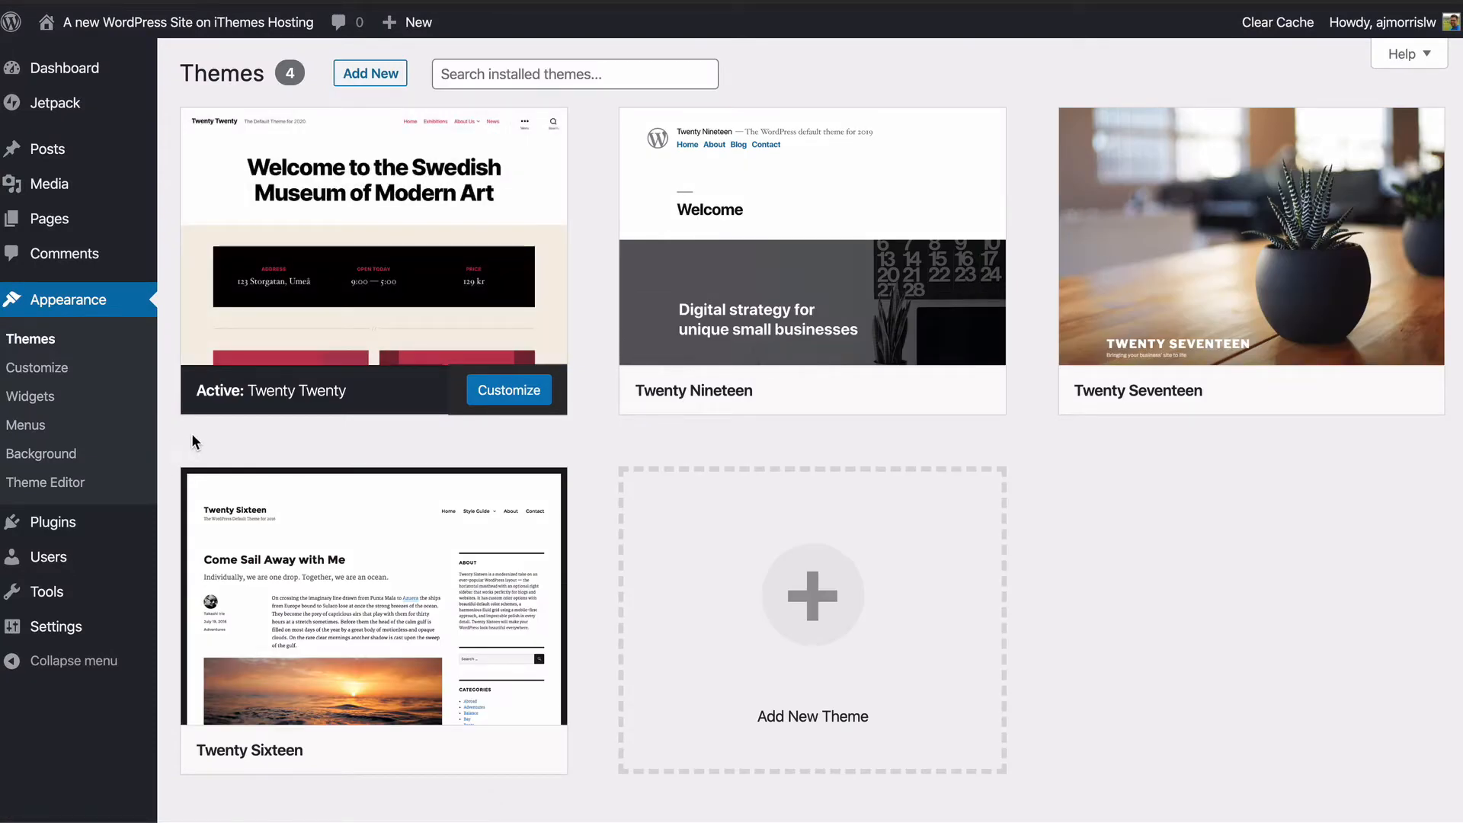
Step: Create a new page titled "CoBlocks", dismissing the editor's welcome tip
{"action": "mouse_move", "coordinate": [142, 221]}
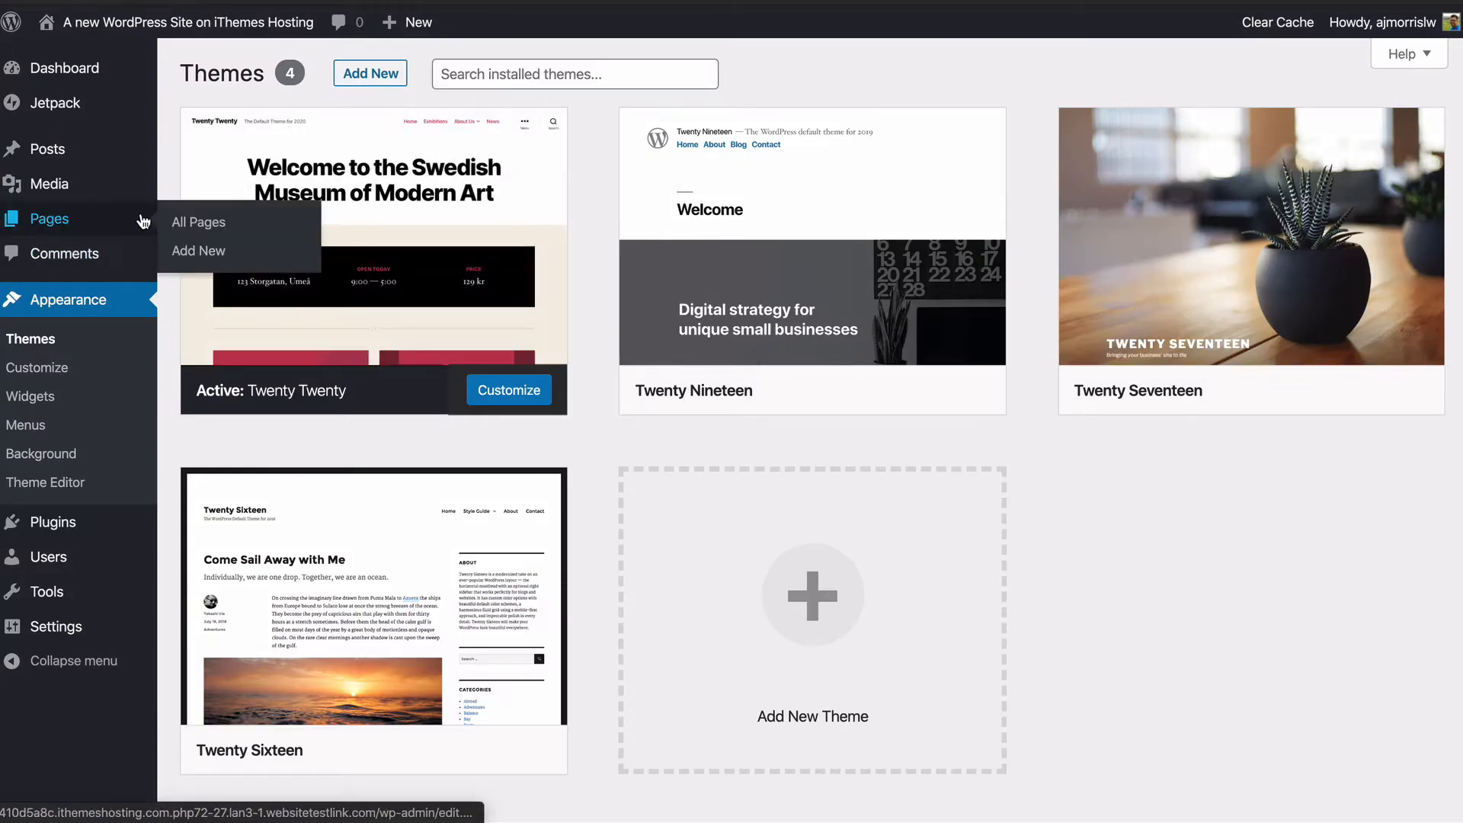
{"action": "left_click", "coordinate": [189, 263]}
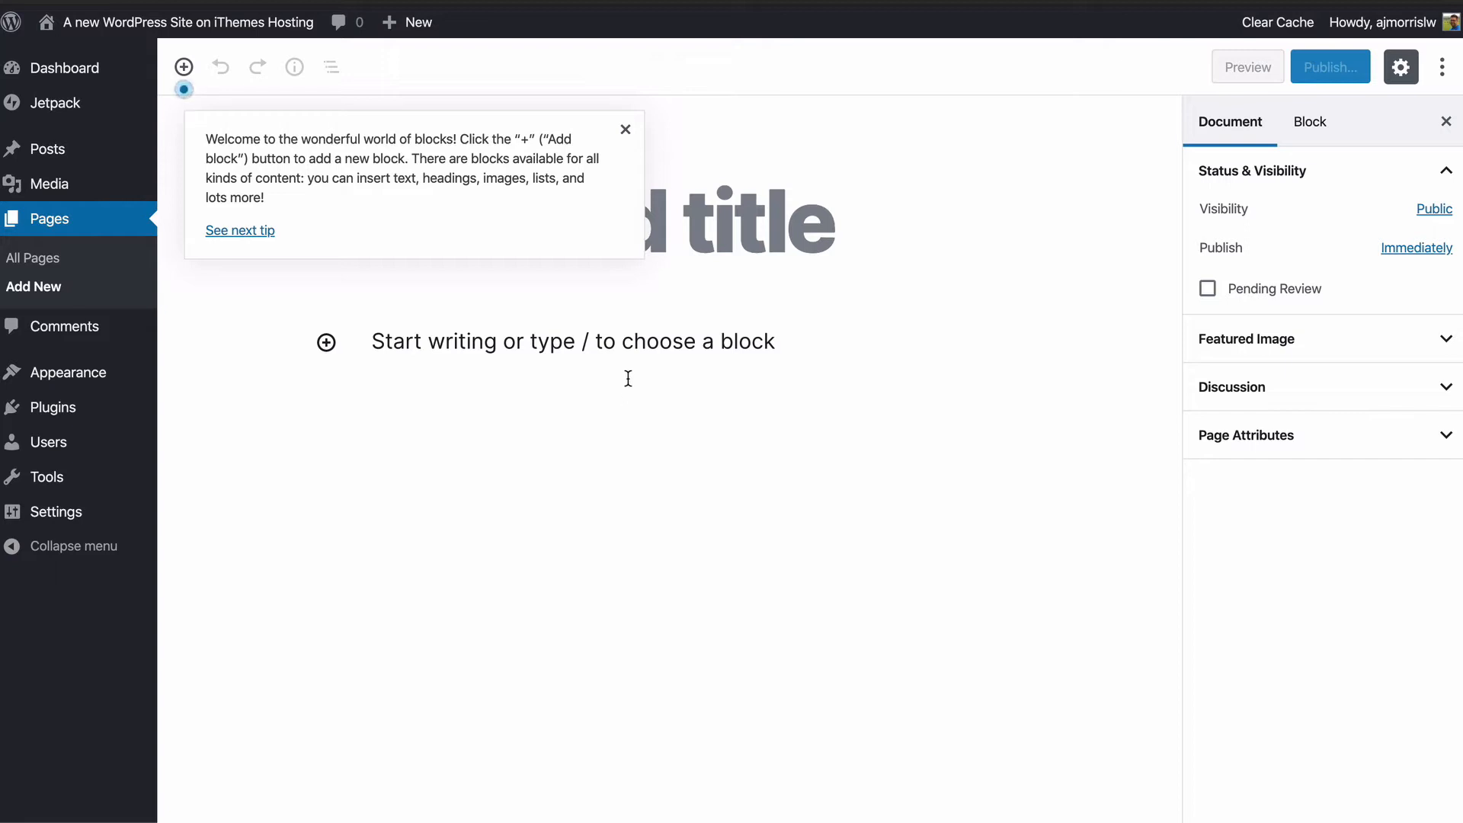
{"action": "left_click", "coordinate": [629, 133]}
{"action": "mouse_move", "coordinate": [154, 147]}
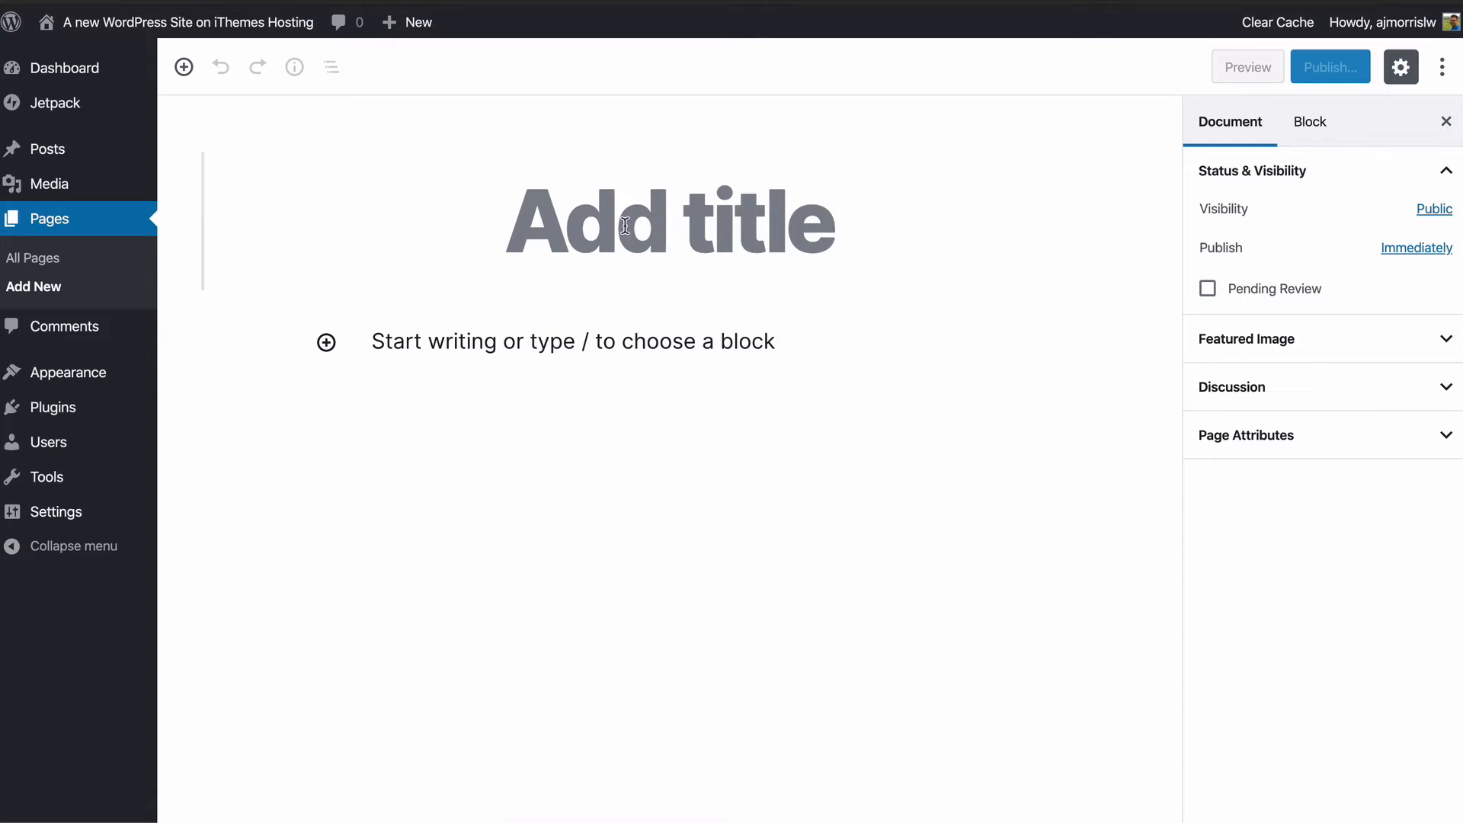
{"action": "type", "text": "CoBlco"}
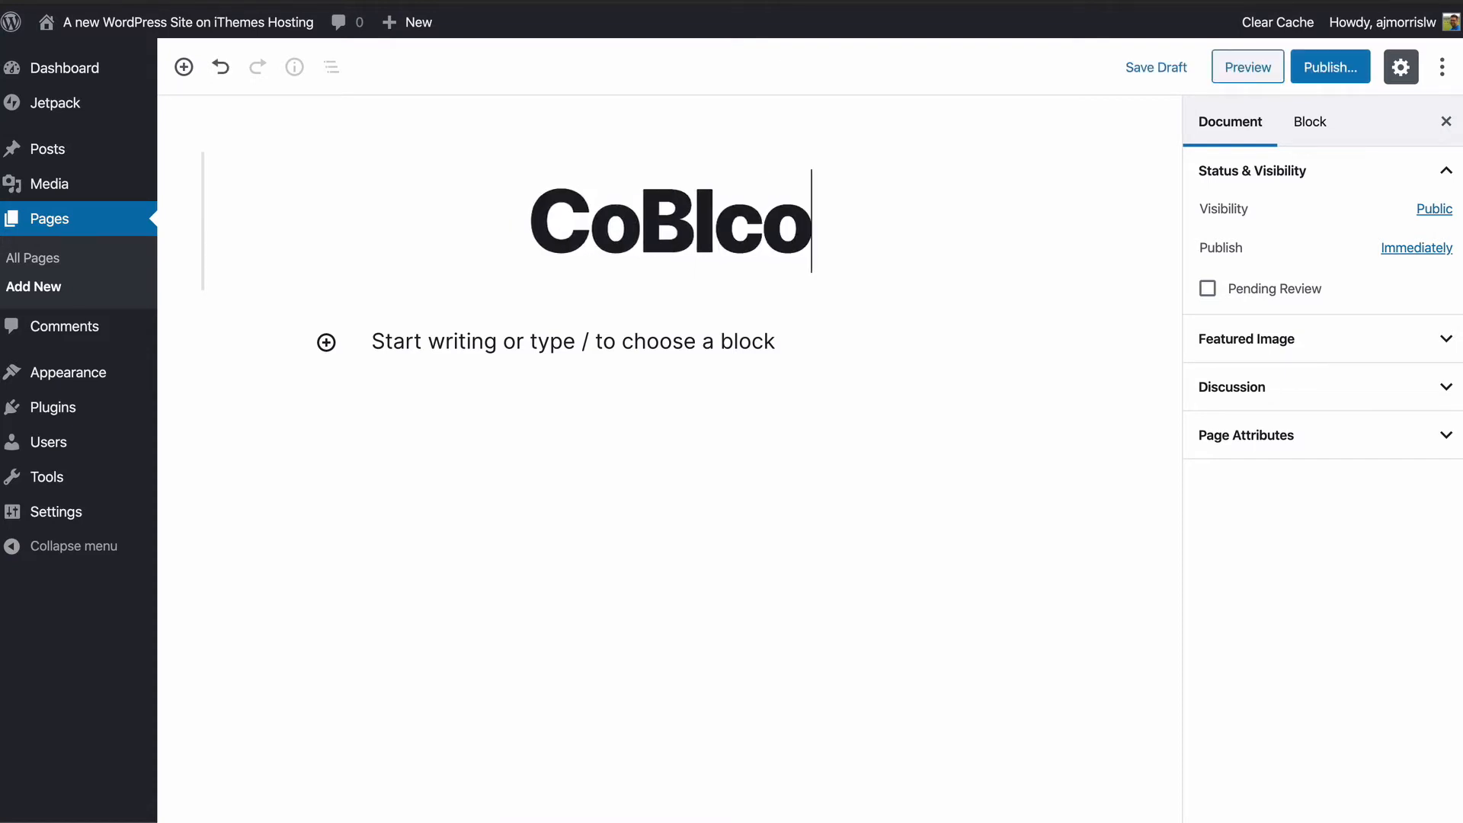
{"action": "key", "text": "BackSpace"}
{"action": "key", "text": "BackSpace"}
{"action": "type", "text": "ocks"}
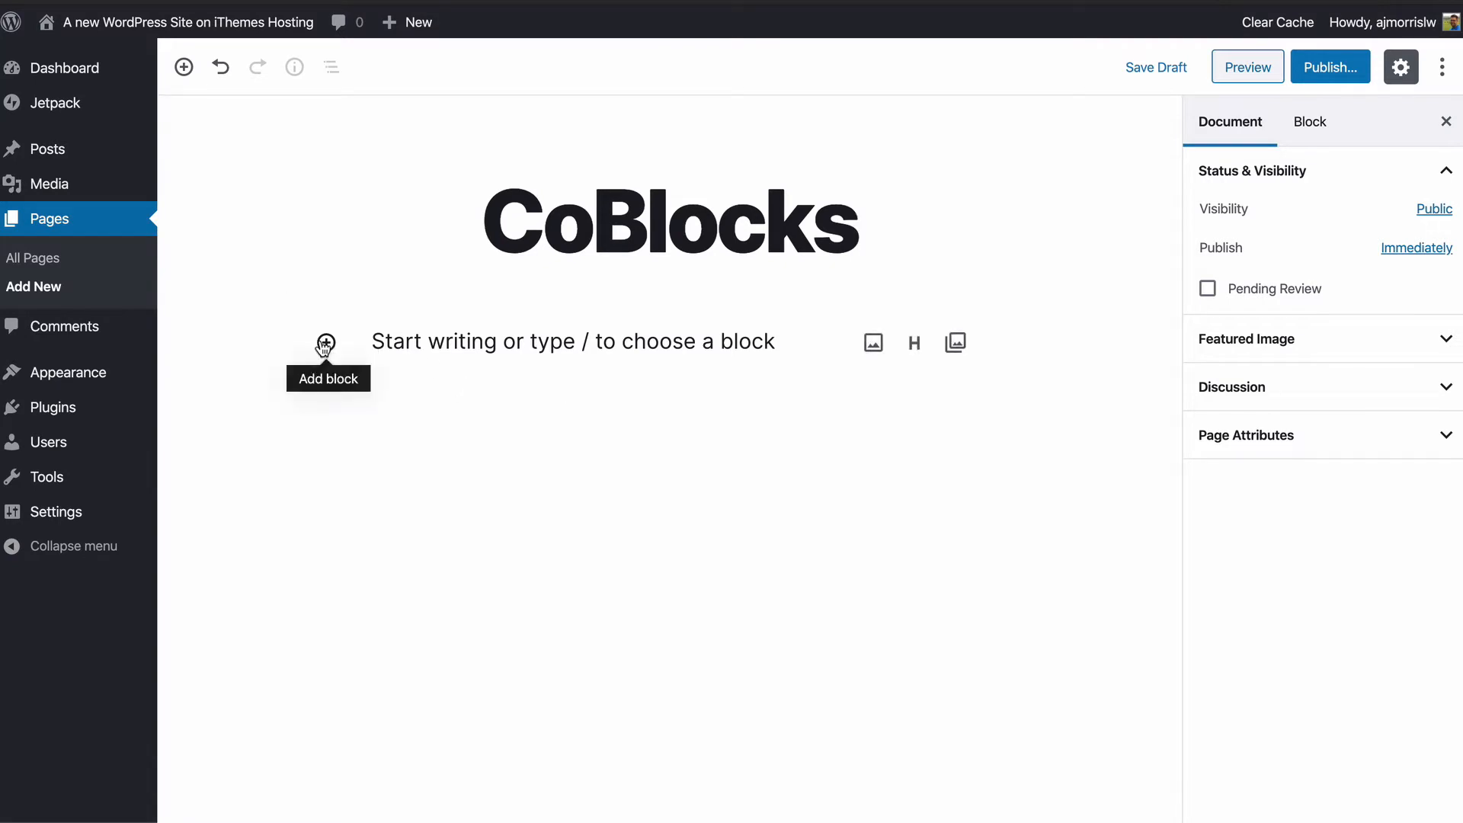
Step: Examine the gallery blocks offered in the CoBlocks Galleries category of the block library
{"action": "mouse_move", "coordinate": [182, 75]}
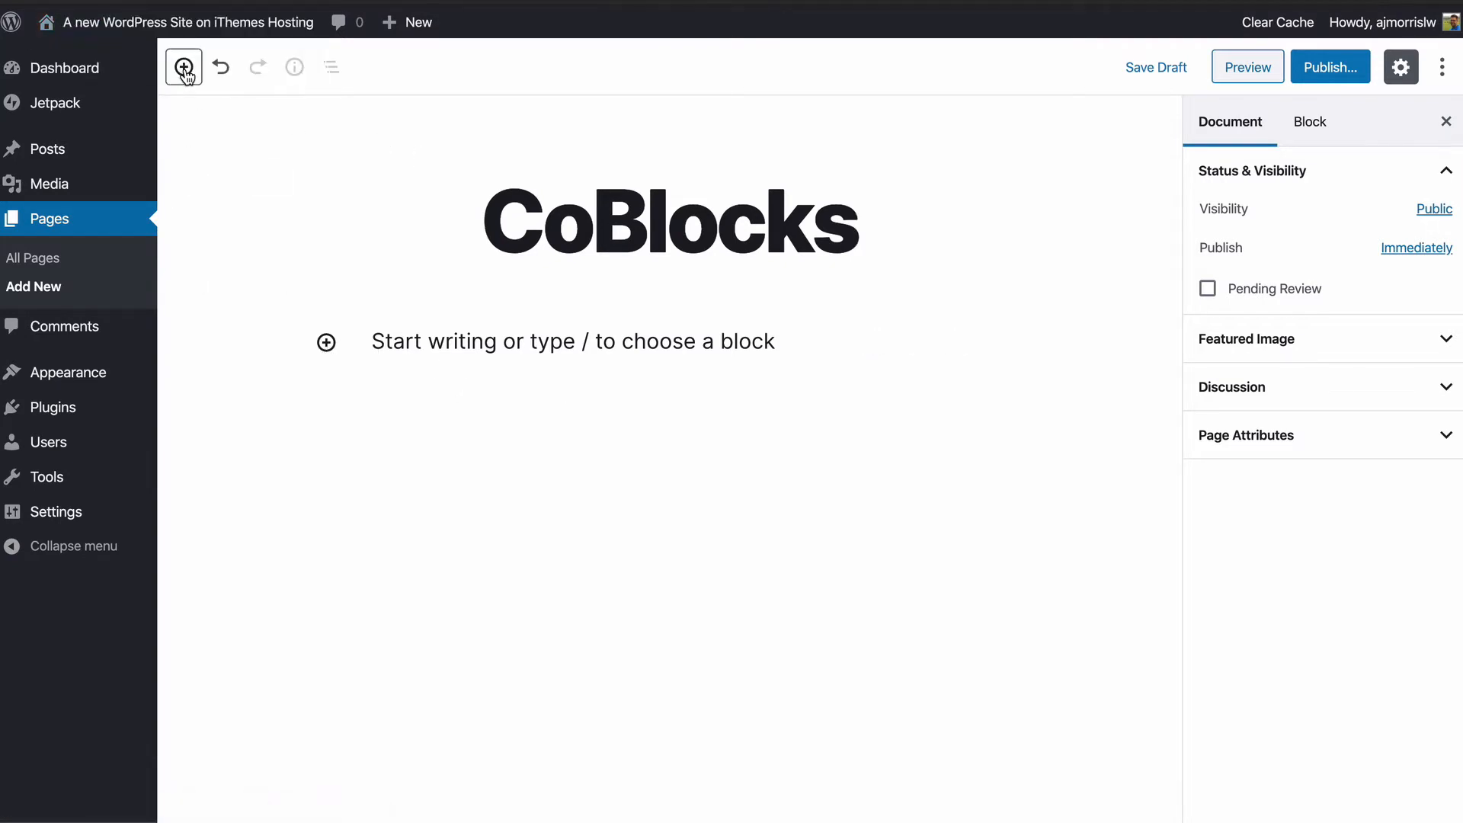
{"action": "left_click", "coordinate": [184, 68]}
{"action": "left_click", "coordinate": [506, 202]}
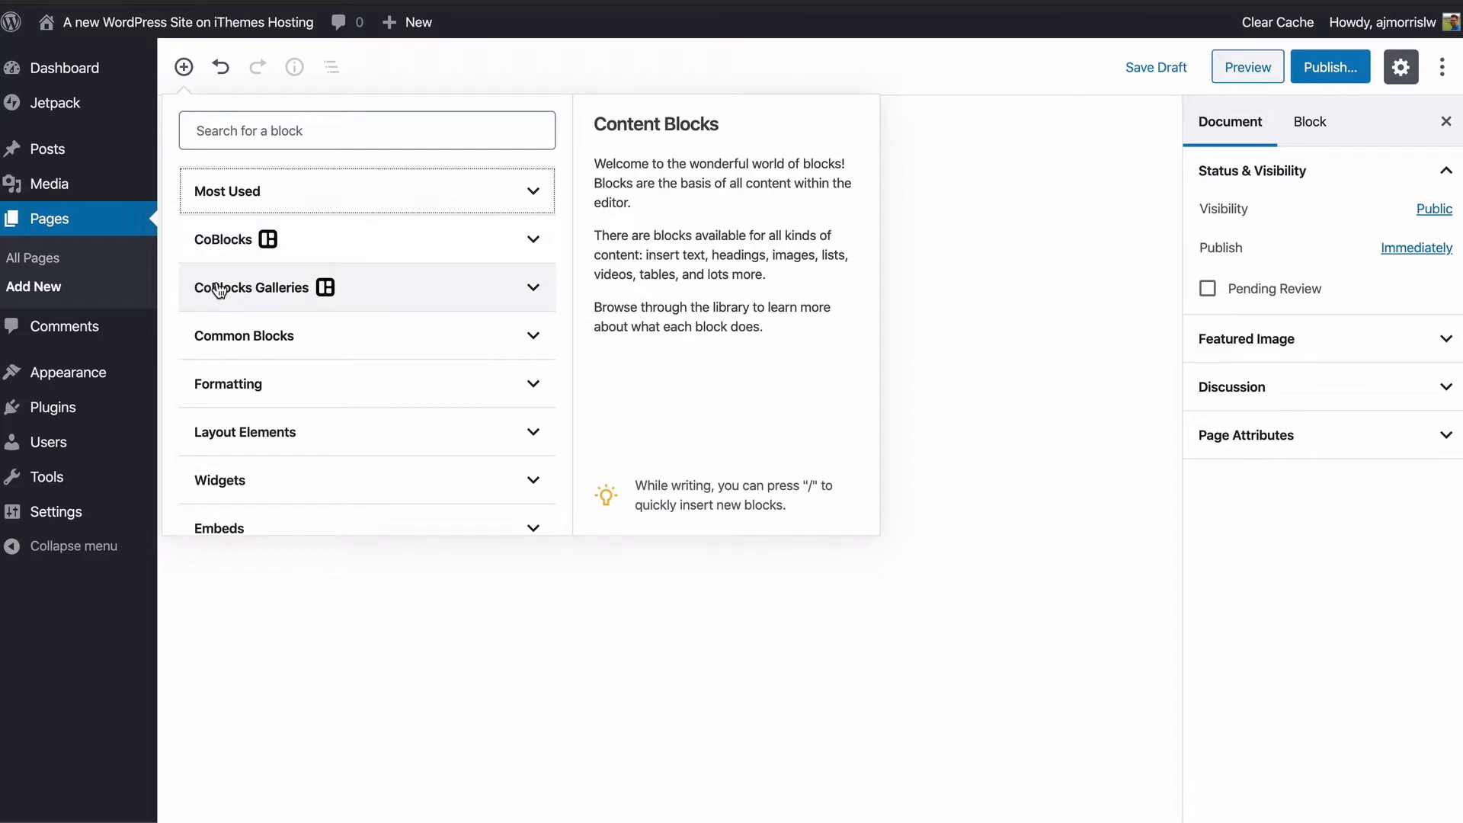
{"action": "left_click", "coordinate": [244, 293]}
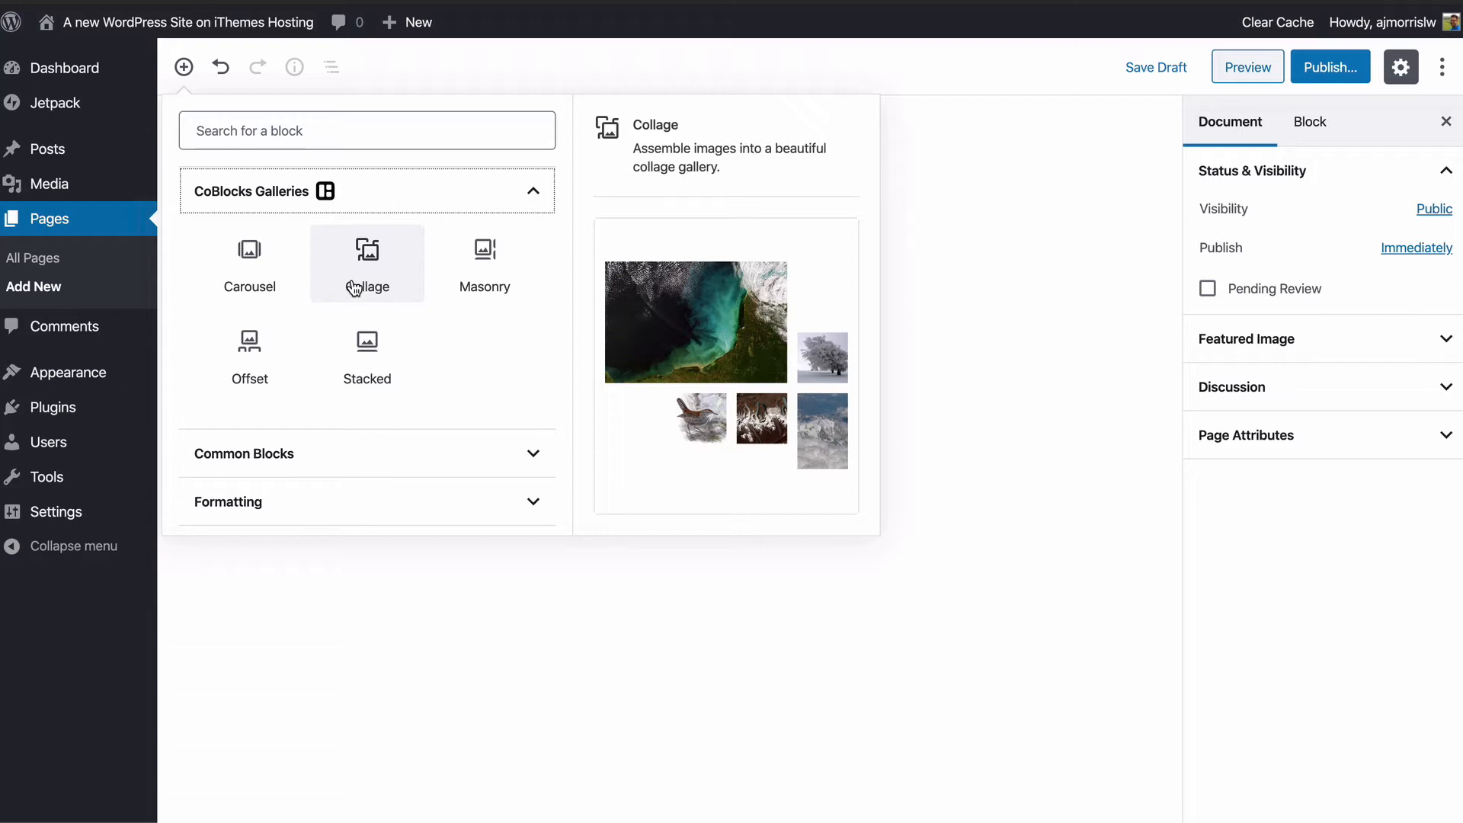
{"action": "left_click", "coordinate": [405, 202]}
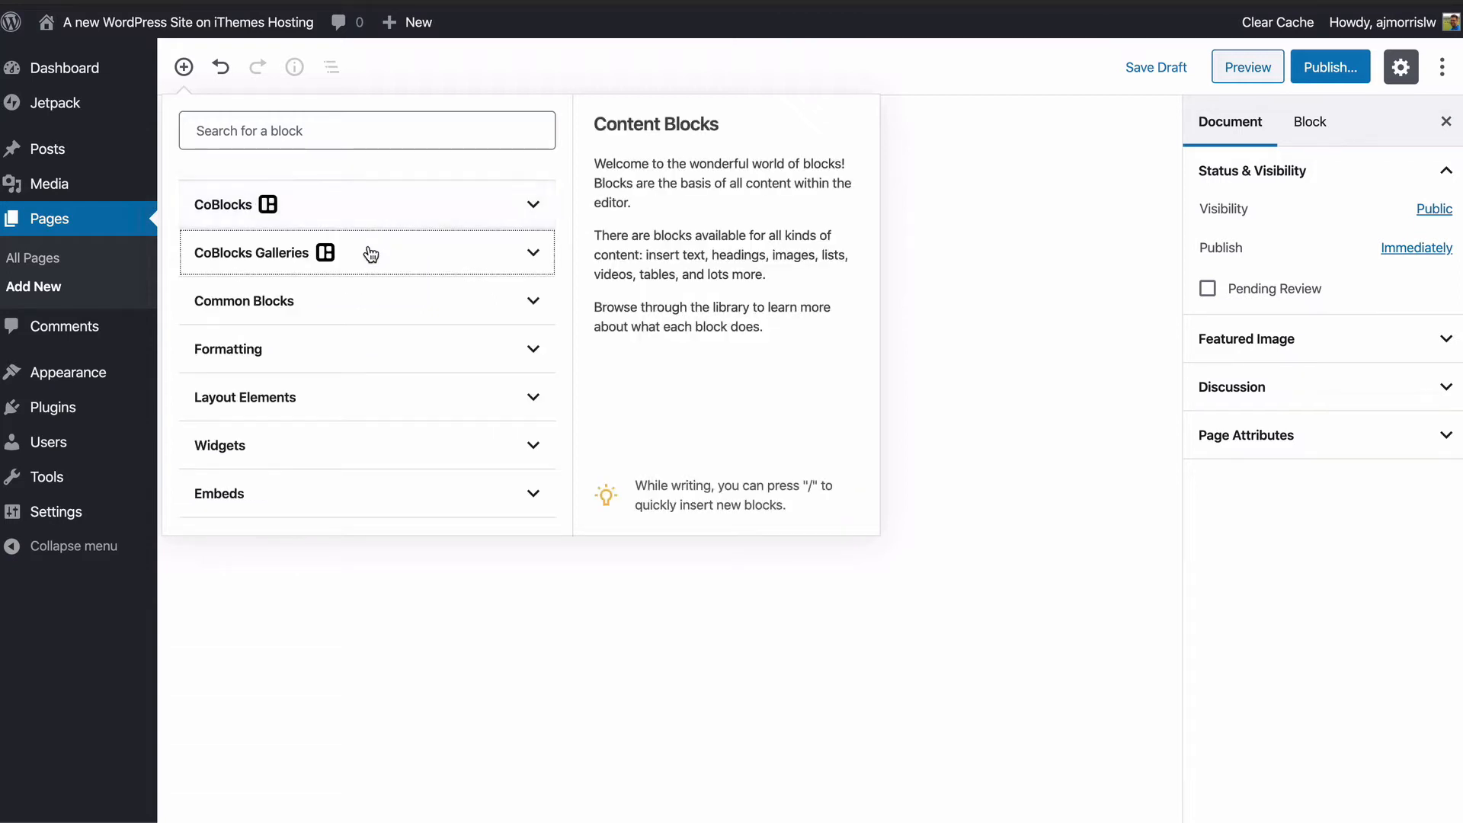
Step: Look through the full range of blocks in the main CoBlocks category
{"action": "left_click", "coordinate": [351, 222]}
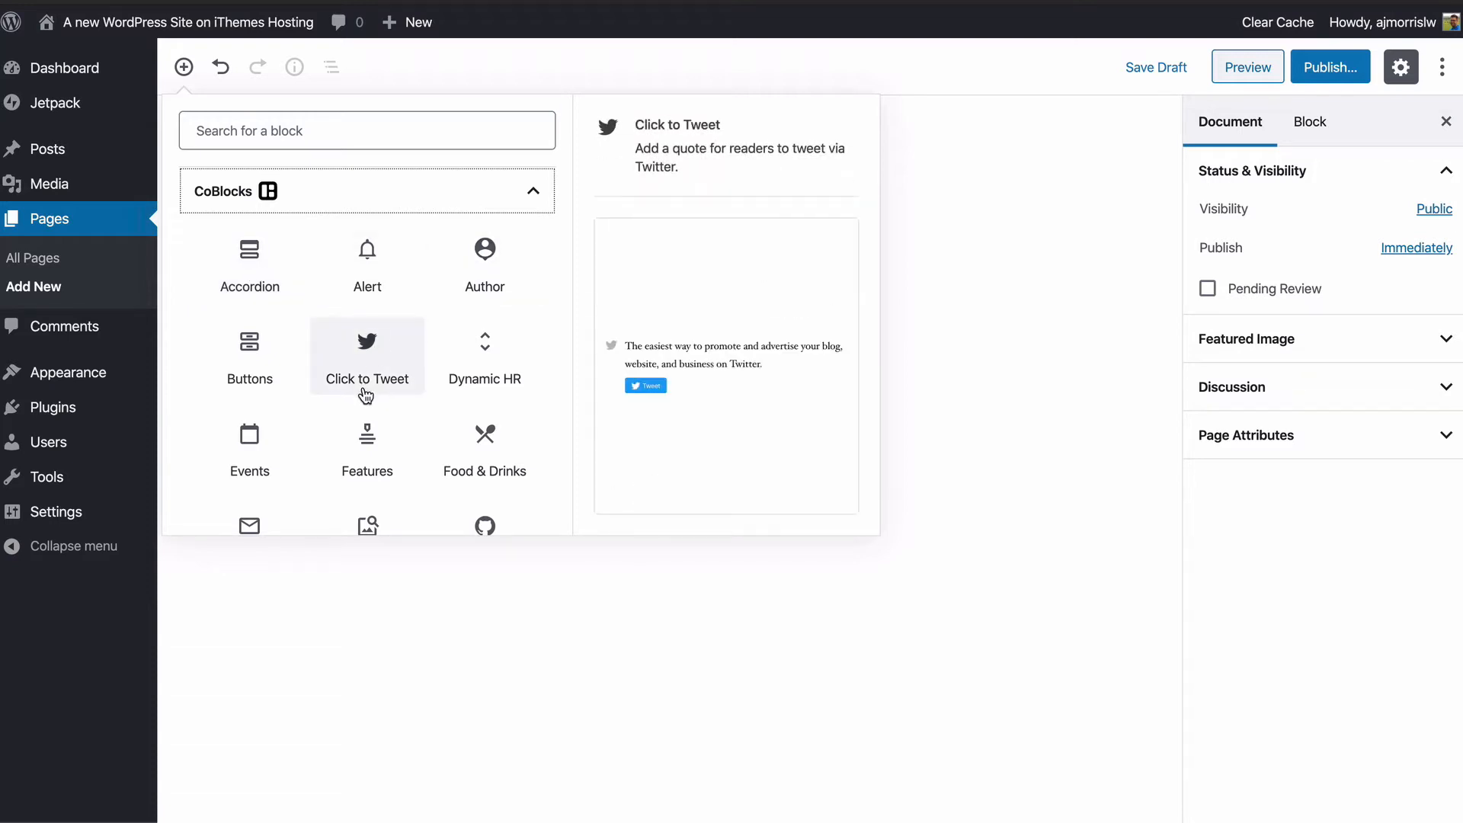
{"action": "scroll", "coordinate": [365, 394], "scroll_direction": "down", "scroll_amount": 2}
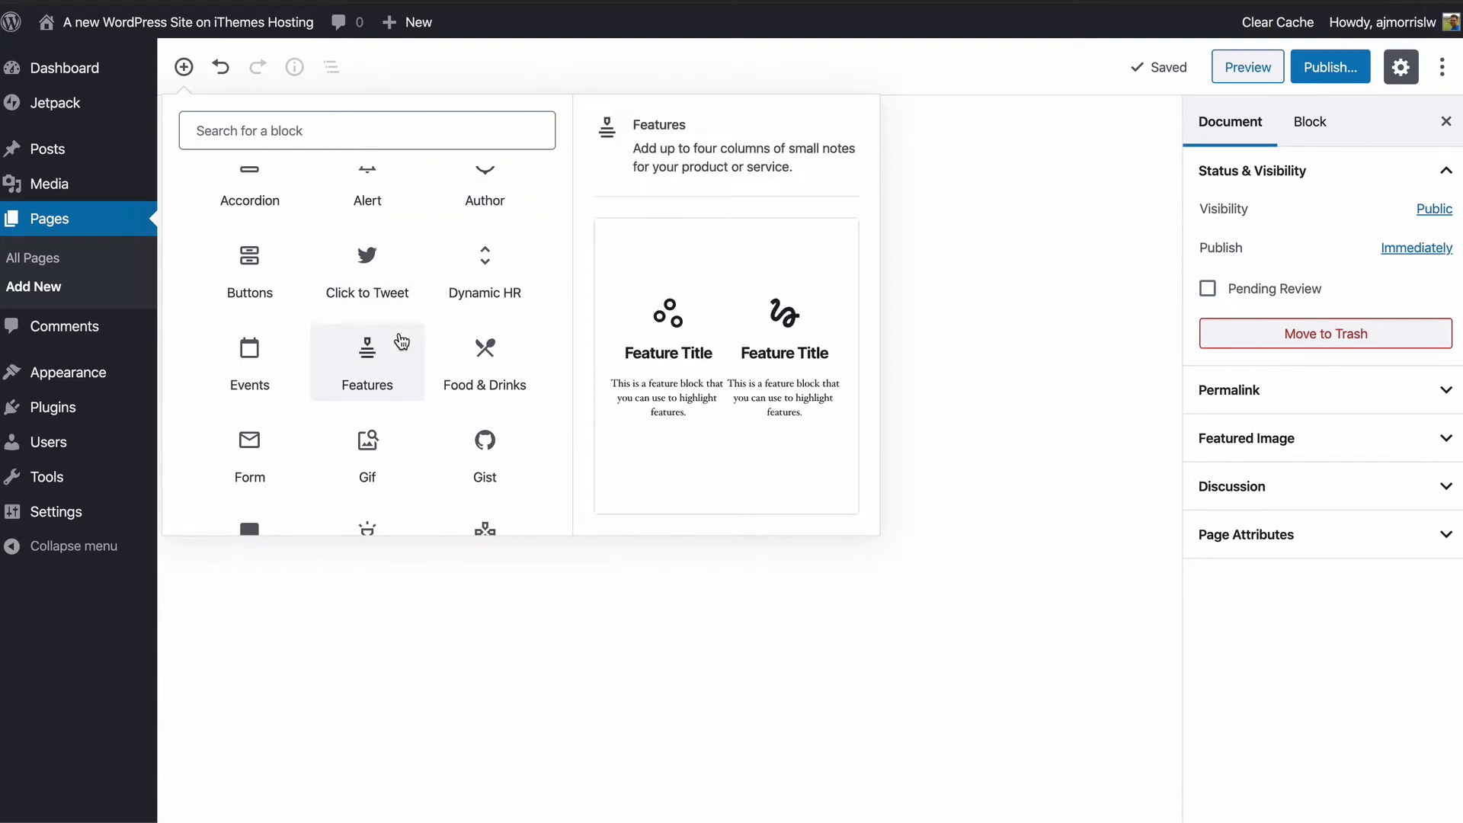
{"action": "scroll", "coordinate": [396, 343], "scroll_direction": "down", "scroll_amount": 1}
{"action": "scroll", "coordinate": [395, 343], "scroll_direction": "down", "scroll_amount": 3}
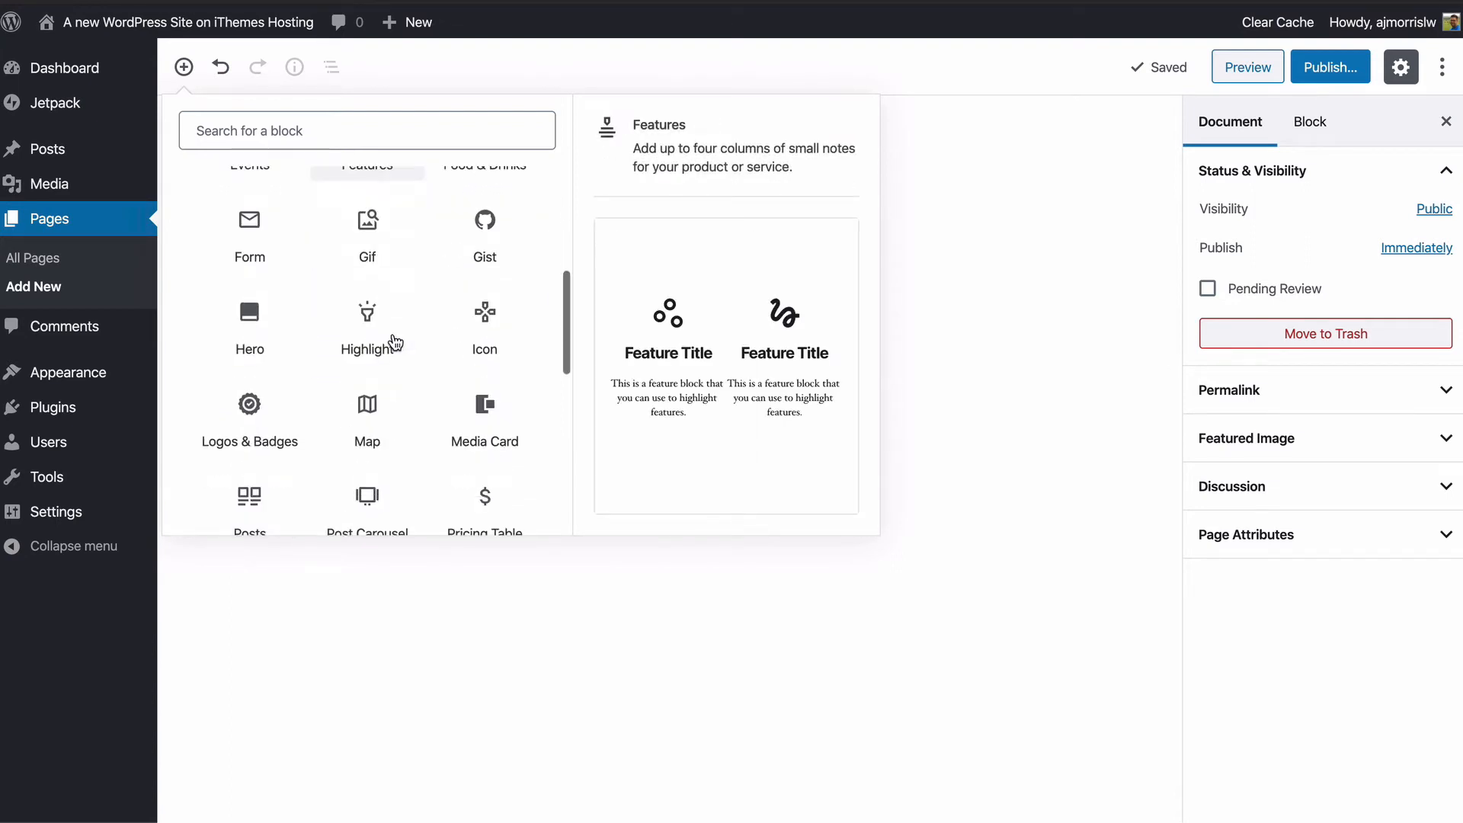
{"action": "scroll", "coordinate": [395, 342], "scroll_direction": "down", "scroll_amount": 2}
{"action": "scroll", "coordinate": [396, 343], "scroll_direction": "down", "scroll_amount": 2}
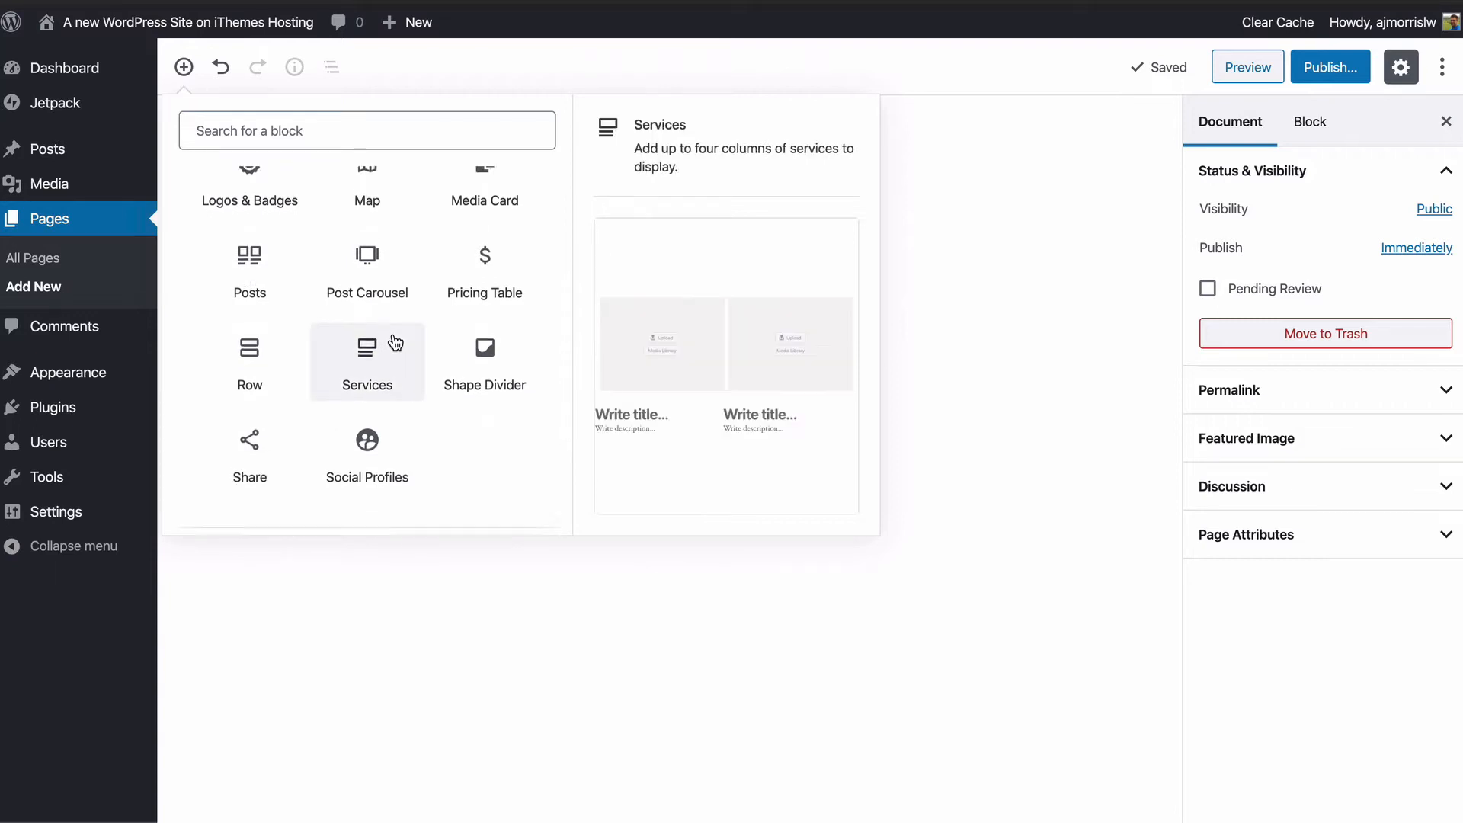
{"action": "scroll", "coordinate": [395, 343], "scroll_direction": "up", "scroll_amount": 5}
{"action": "scroll", "coordinate": [396, 343], "scroll_direction": "up", "scroll_amount": 3}
{"action": "scroll", "coordinate": [396, 343], "scroll_direction": "up", "scroll_amount": 1}
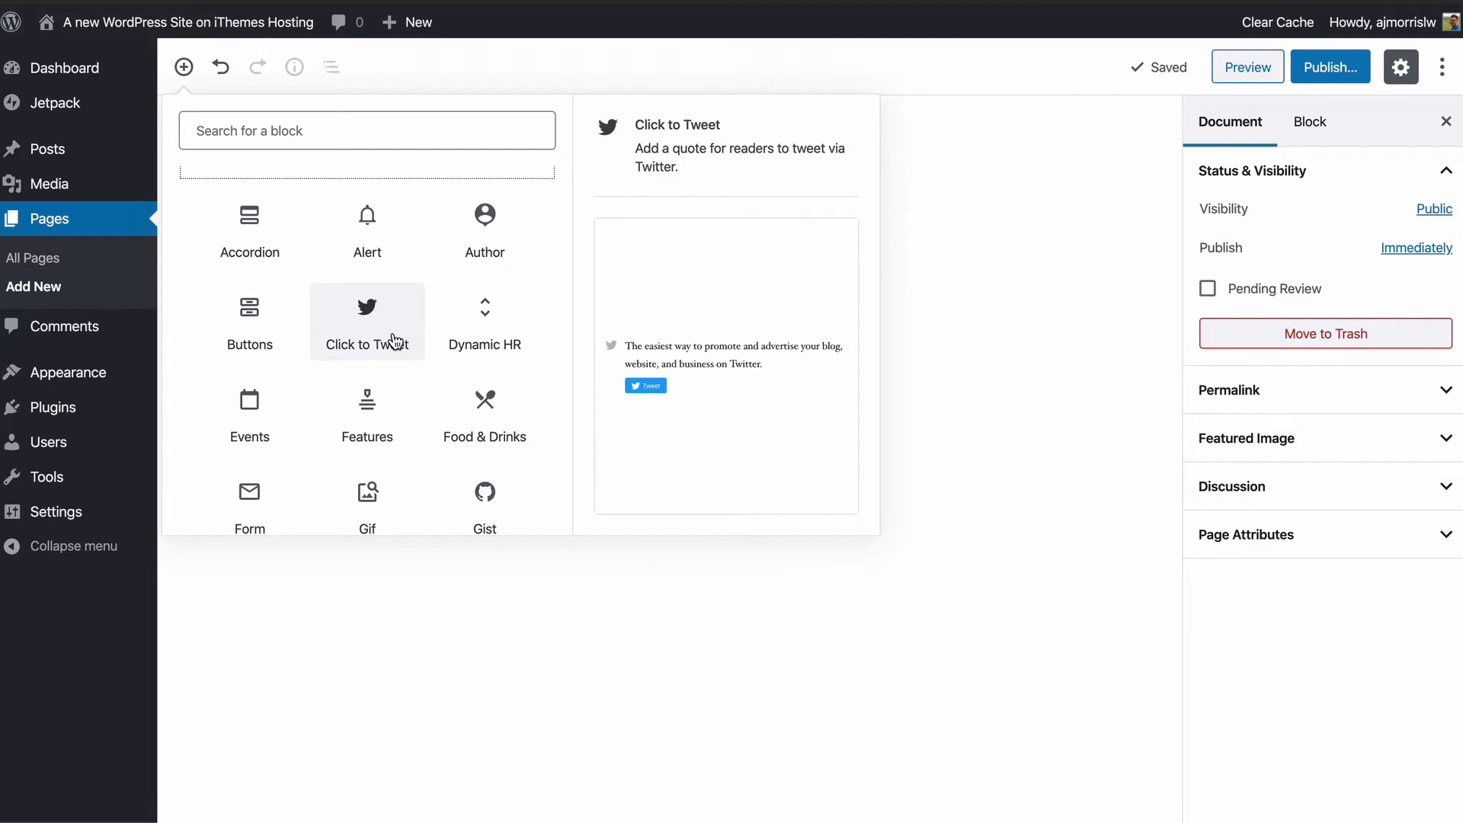
Step: Insert a CoBlocks Hero block below the page title
{"action": "scroll", "coordinate": [396, 343], "scroll_direction": "down", "scroll_amount": 4}
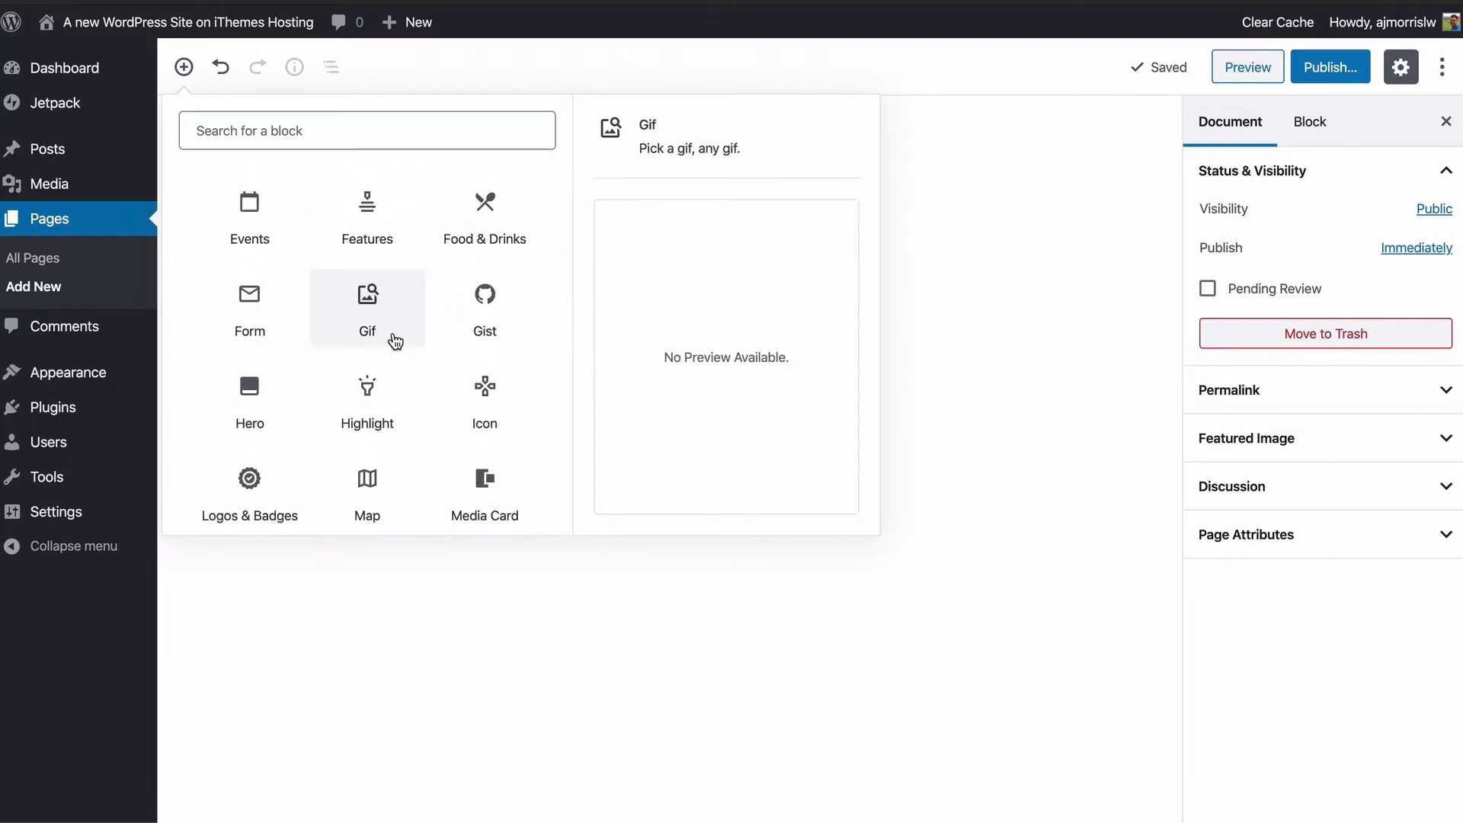
{"action": "scroll", "coordinate": [395, 341], "scroll_direction": "down", "scroll_amount": 1}
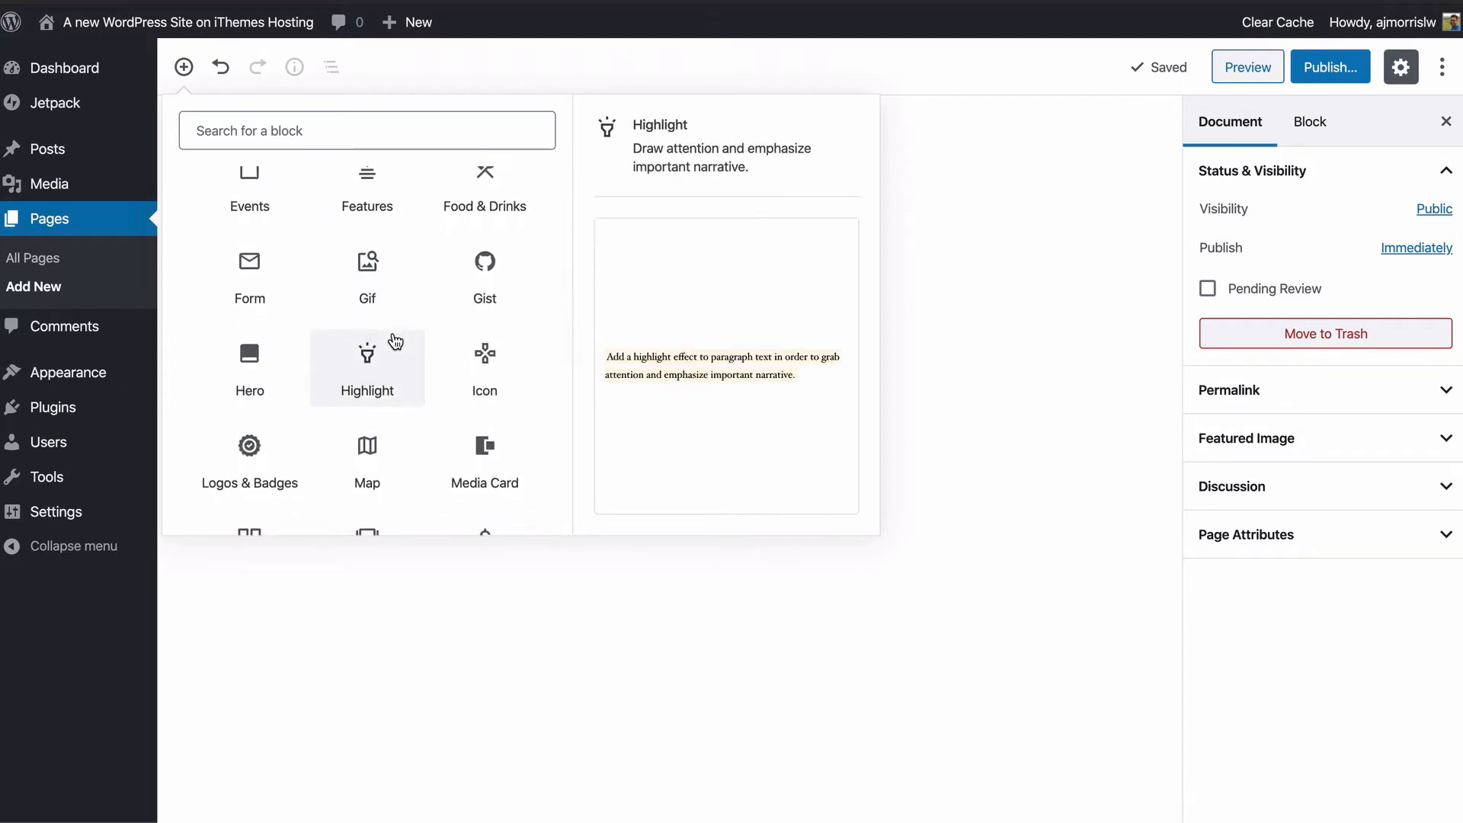
{"action": "scroll", "coordinate": [396, 340], "scroll_direction": "down", "scroll_amount": 2}
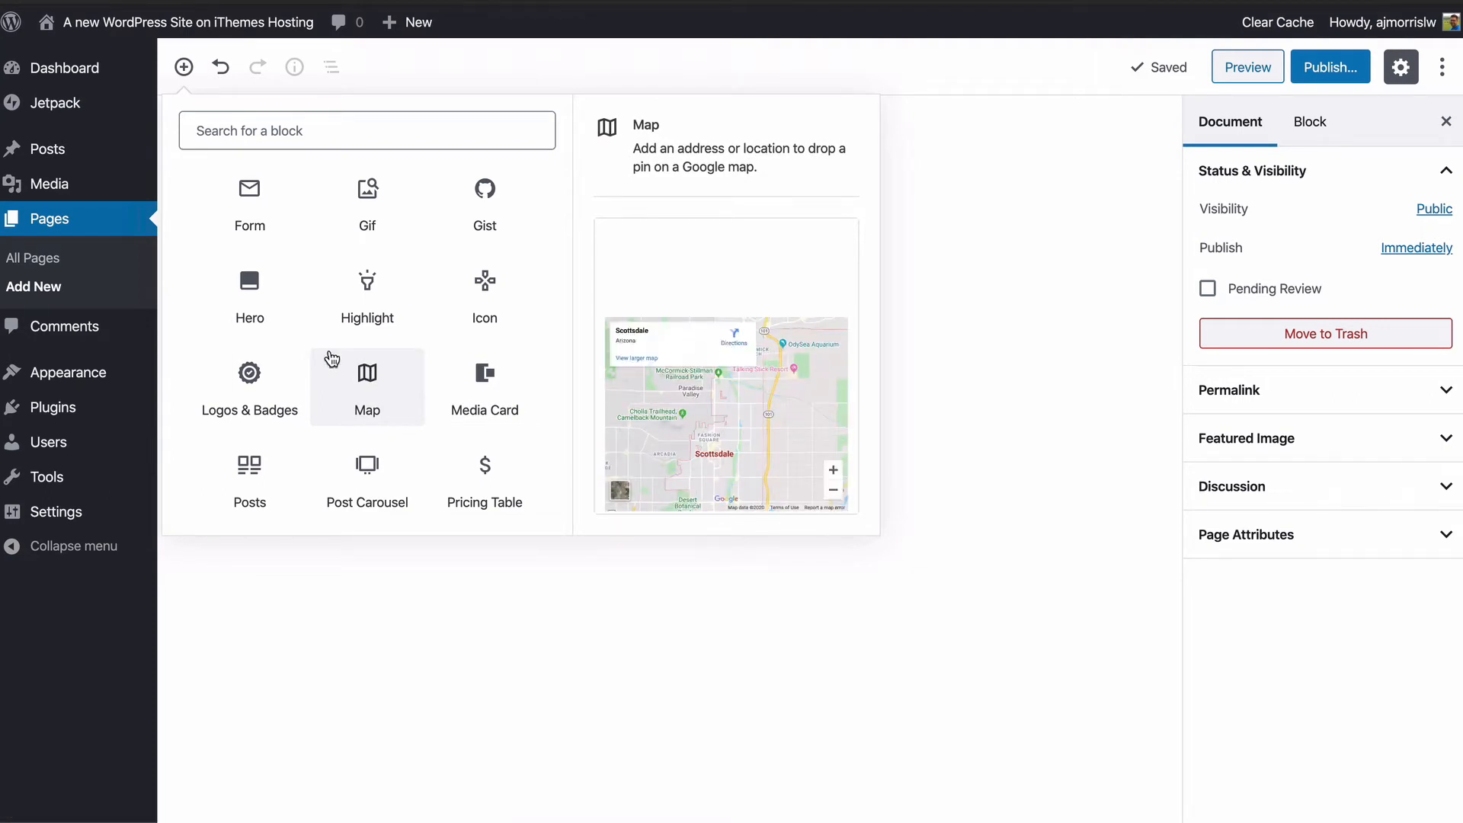
{"action": "left_click", "coordinate": [259, 293]}
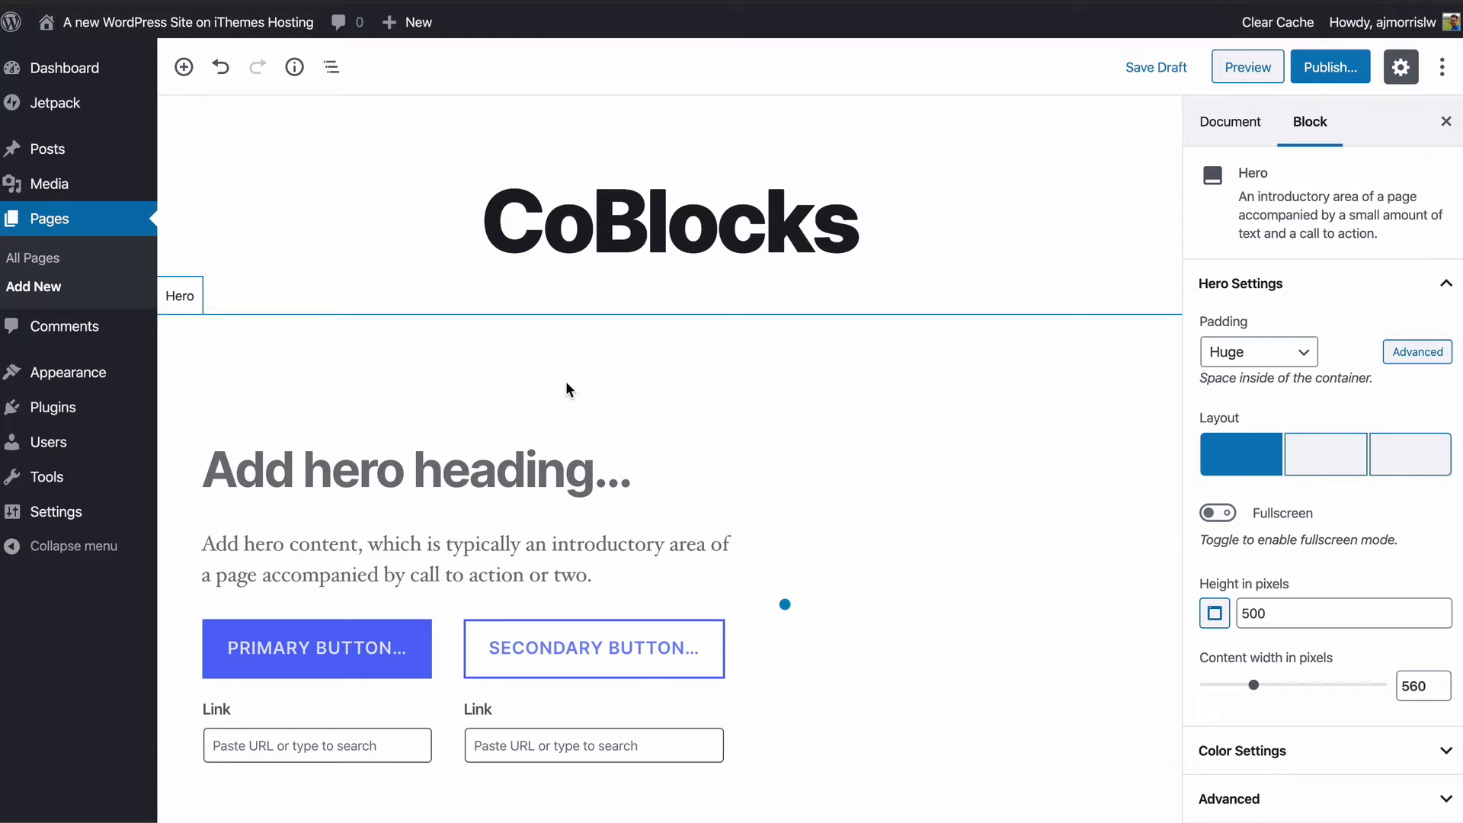
Step: Enter "Introduction to CoBlocks" as the Hero block's heading
{"action": "left_click", "coordinate": [444, 479]}
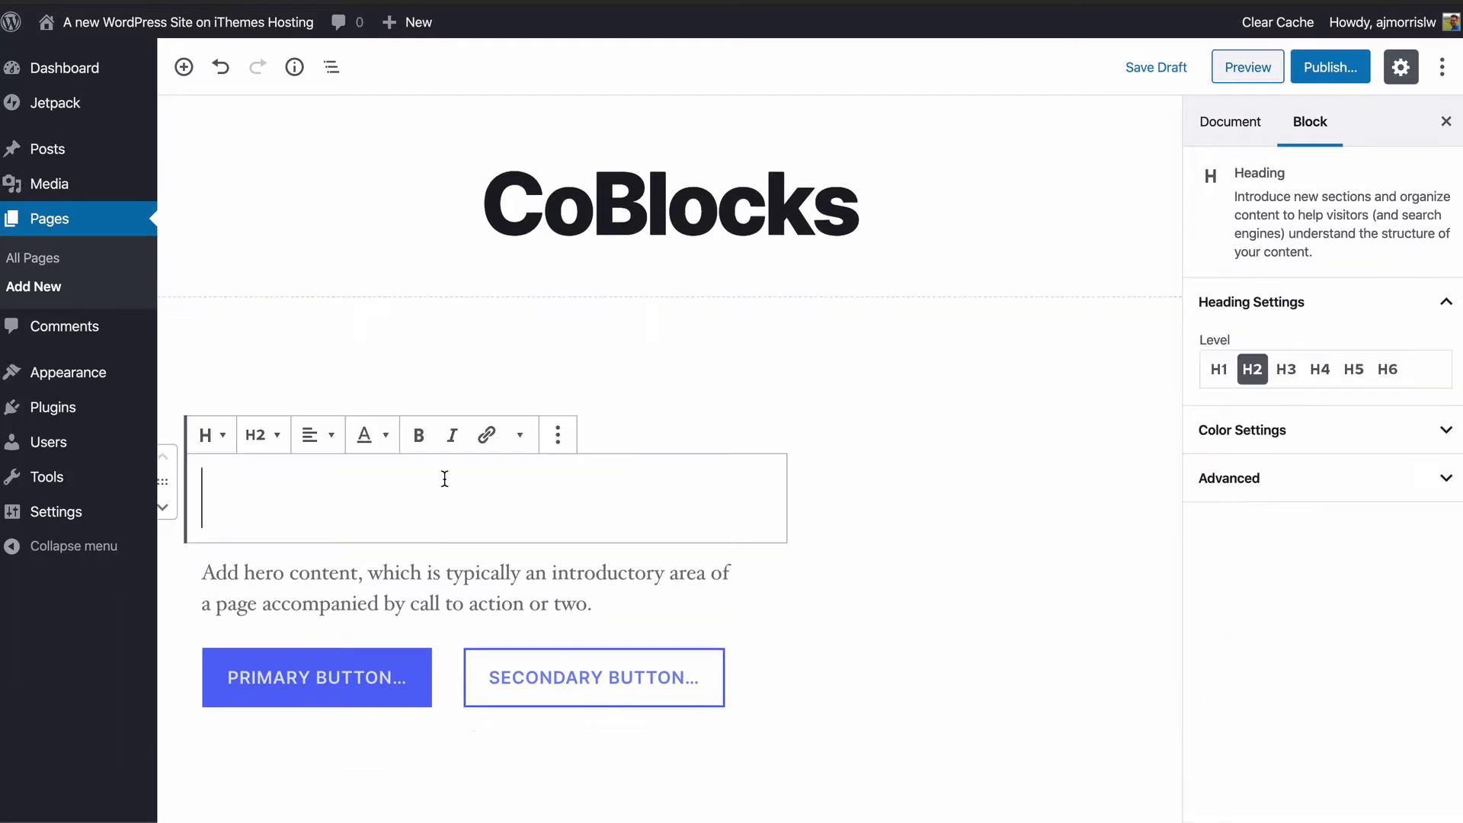
{"action": "type", "text": "Introd"}
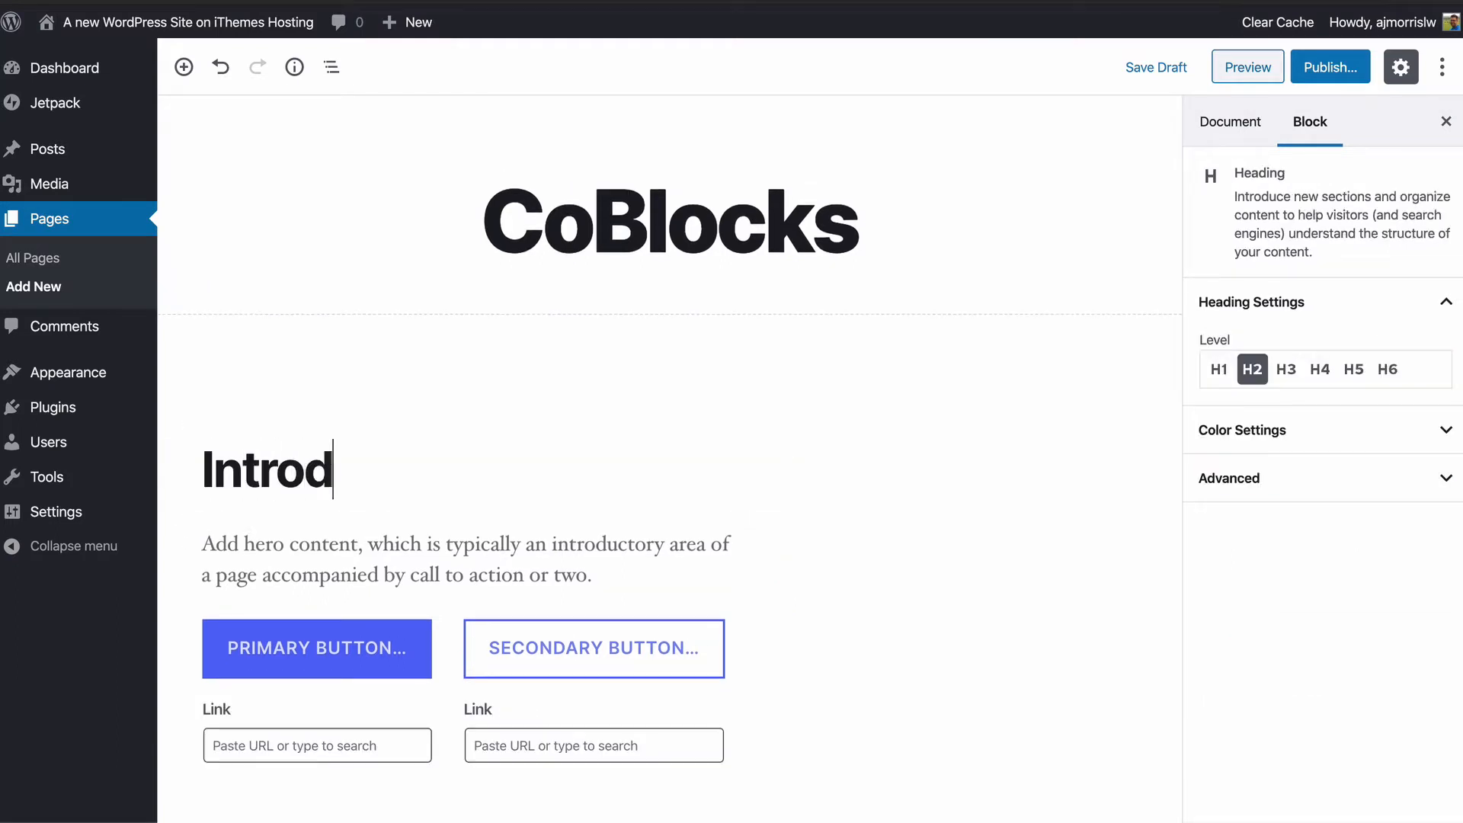
{"action": "type", "text": "uction to c"}
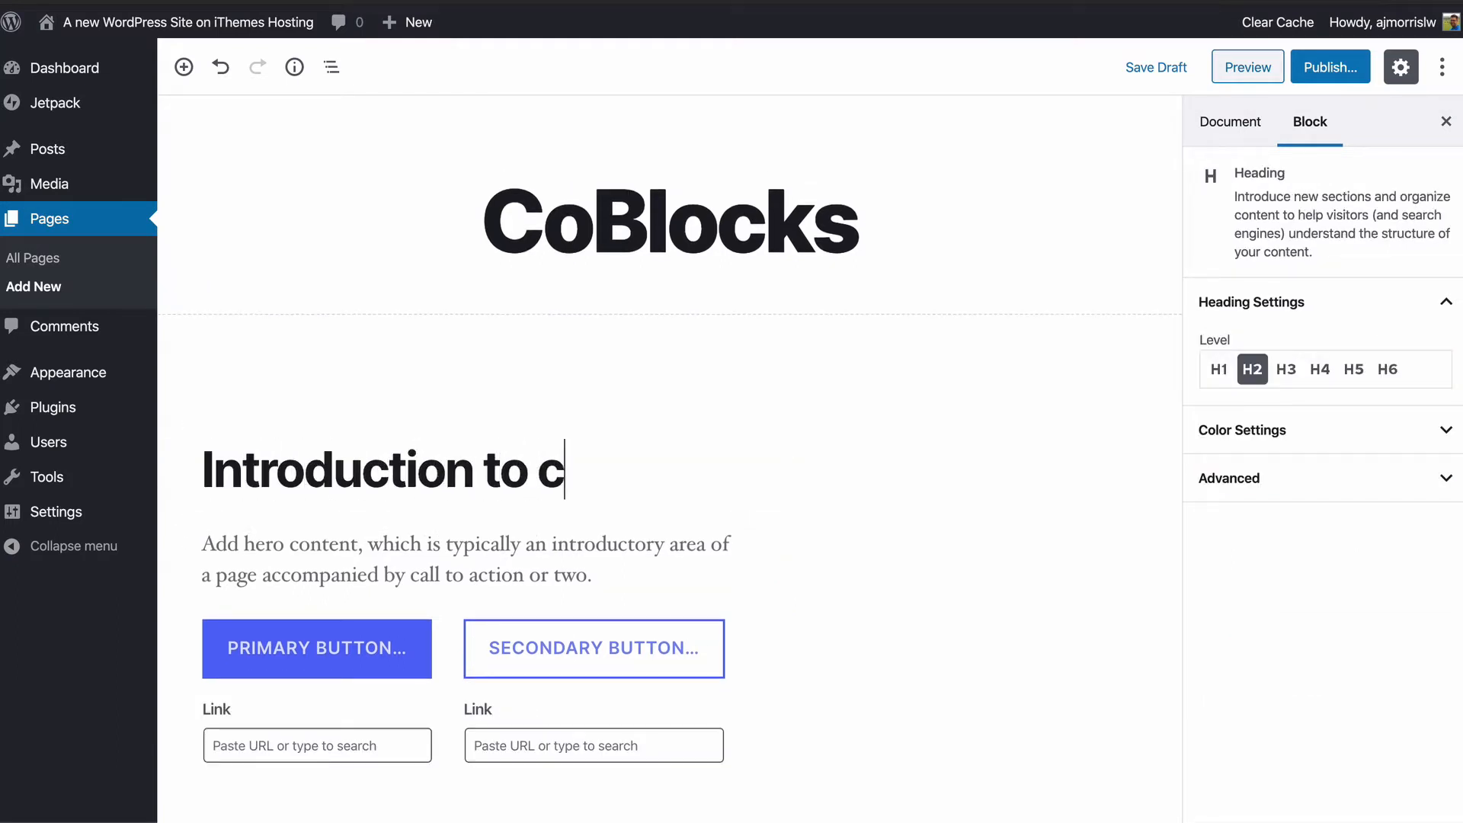
{"action": "key", "text": "BackSpace"}
{"action": "type", "text": "CoBlocks"}
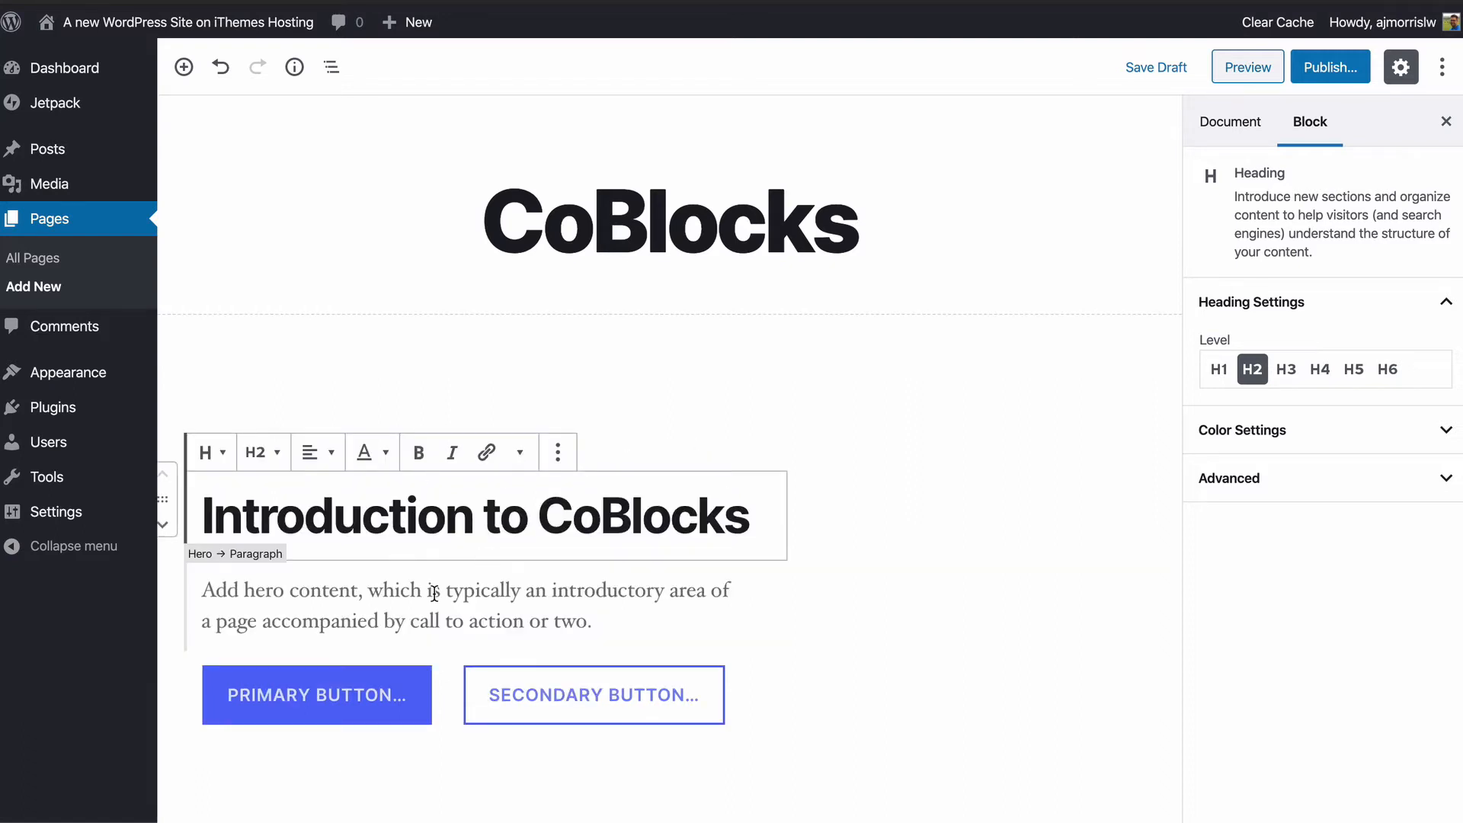
Step: Fill the Hero block's paragraph with "Check out this beautiful page built with CoBlocks. It's pretty amazing."
{"action": "key", "text": "Return"}
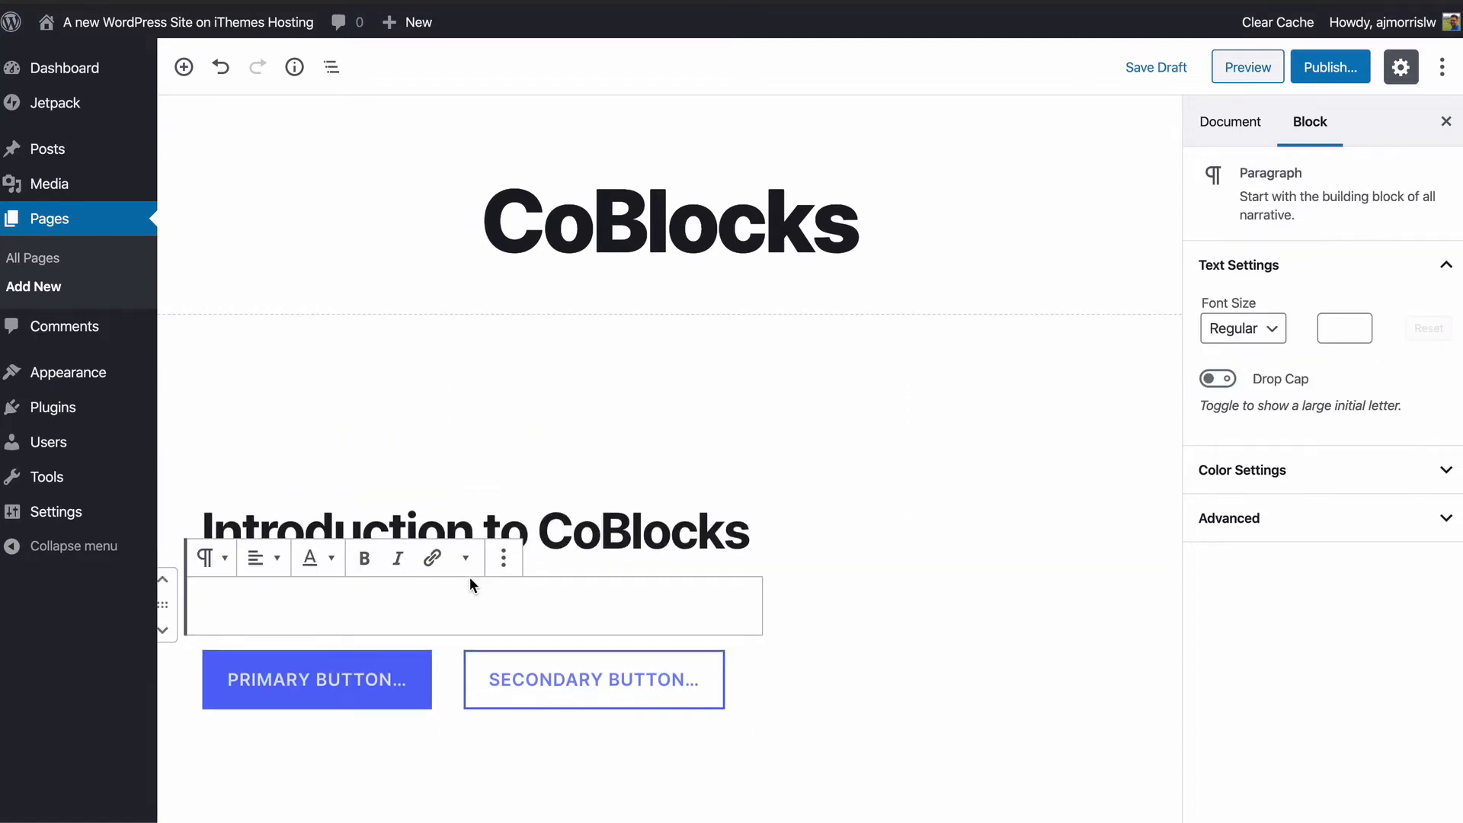
{"action": "type", "text": "Check o"}
{"action": "key", "text": "BackSpace"}
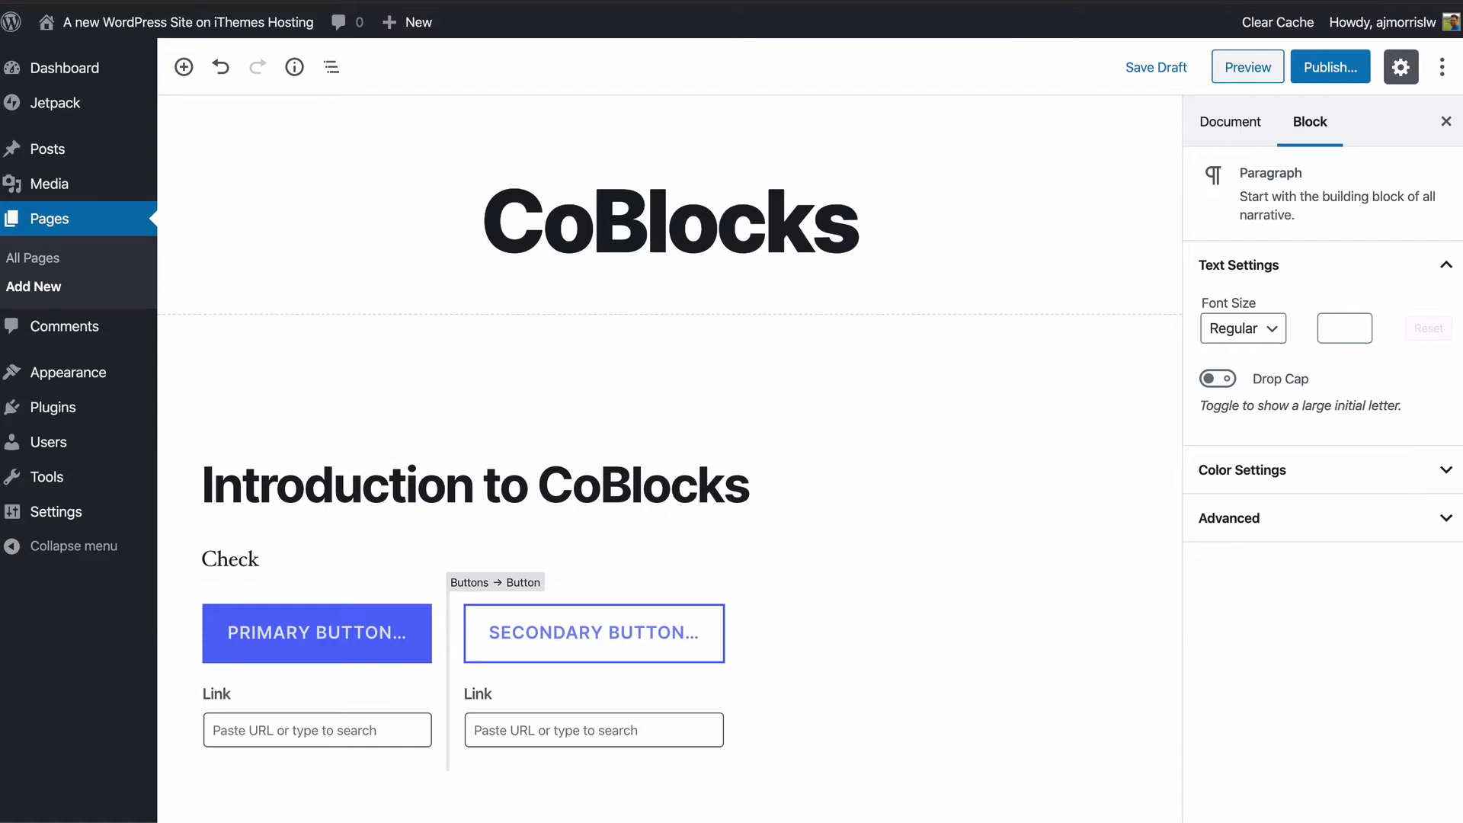
{"action": "type", "text": "out this "}
{"action": "type", "text": "beautifl"}
{"action": "type", "text": "l pa"}
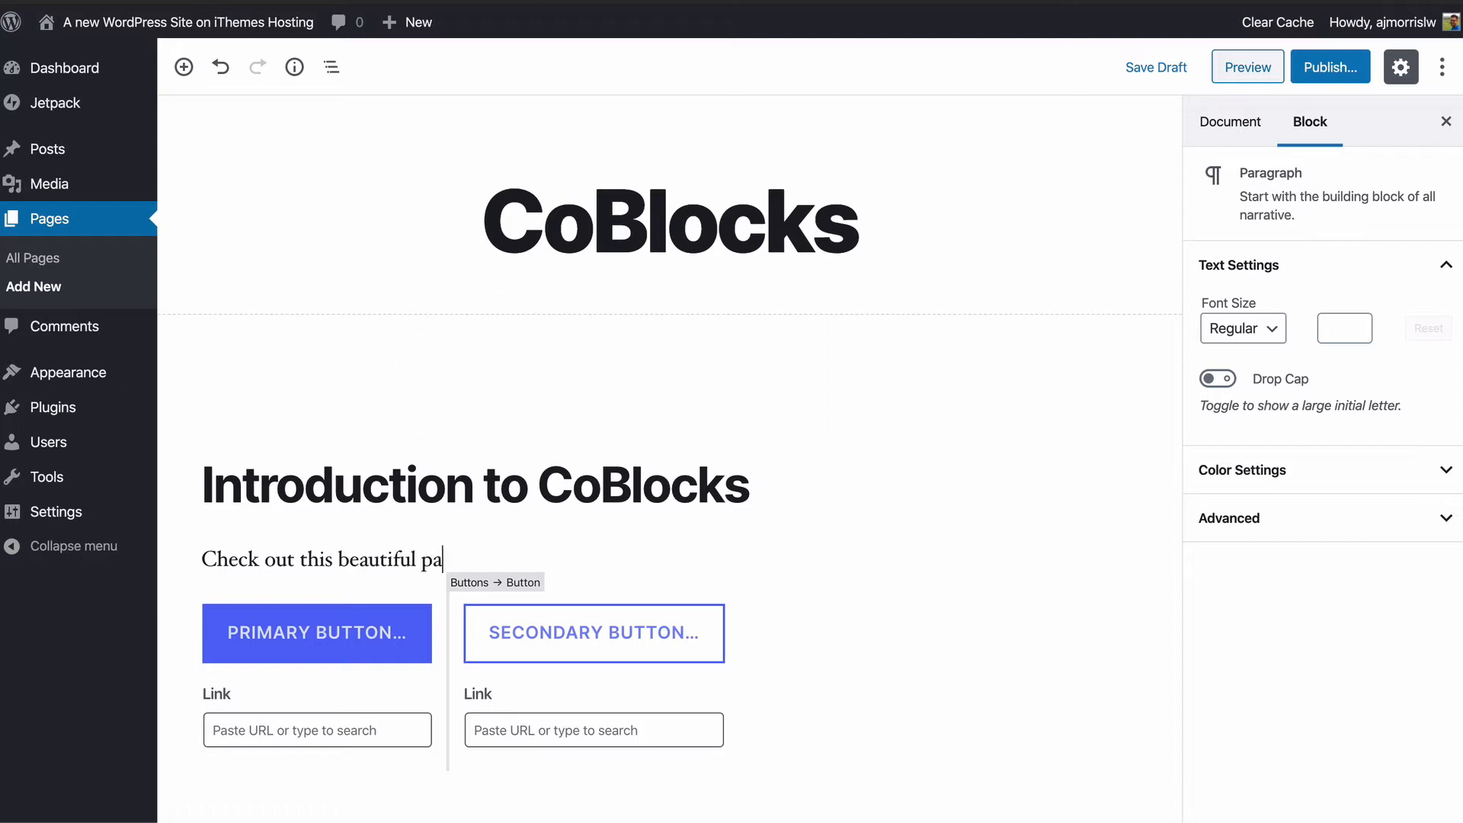
{"action": "type", "text": "ge built with CoBlocks"}
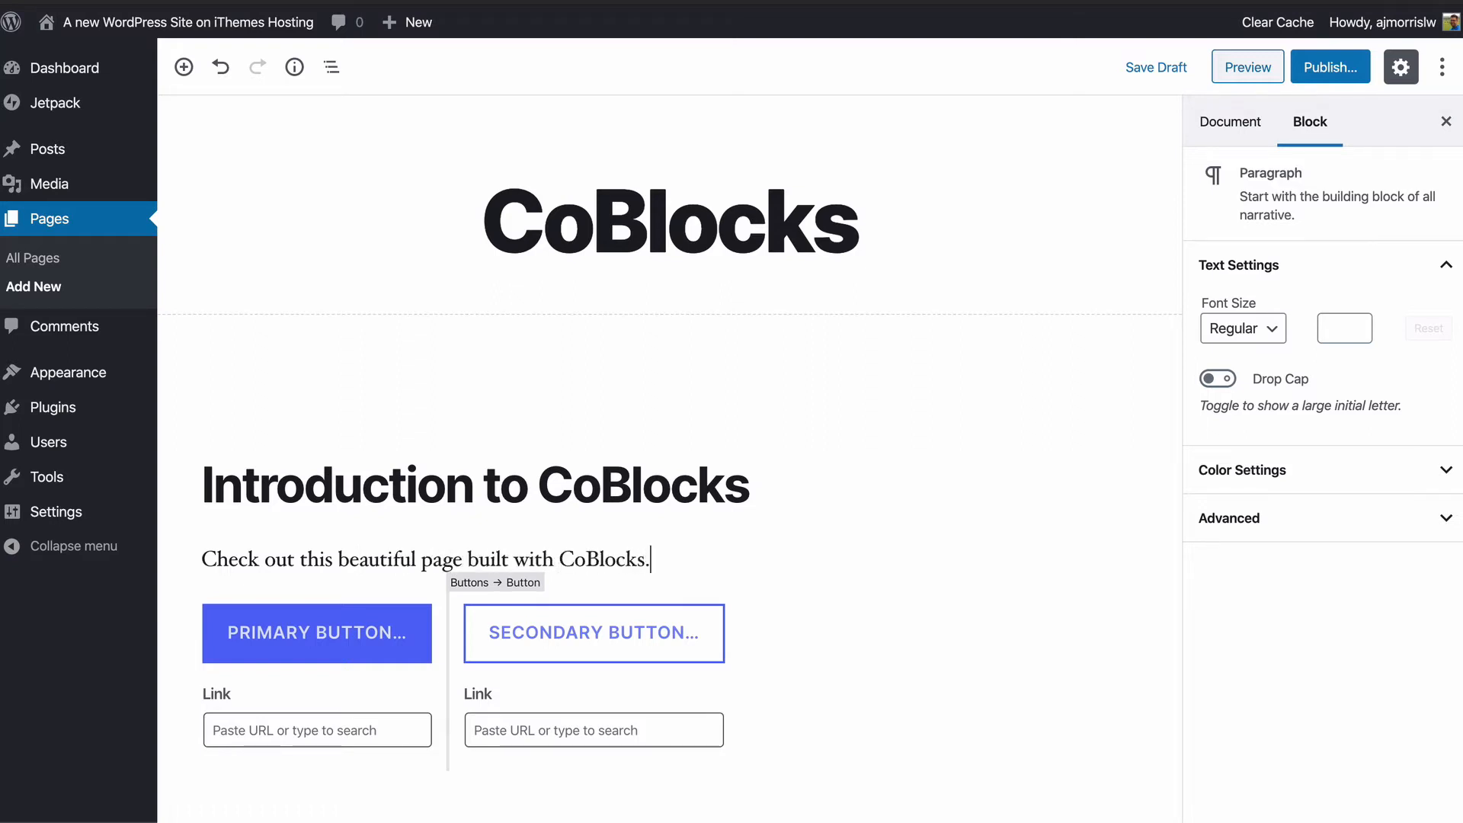
{"action": "type", "text": ". It's "}
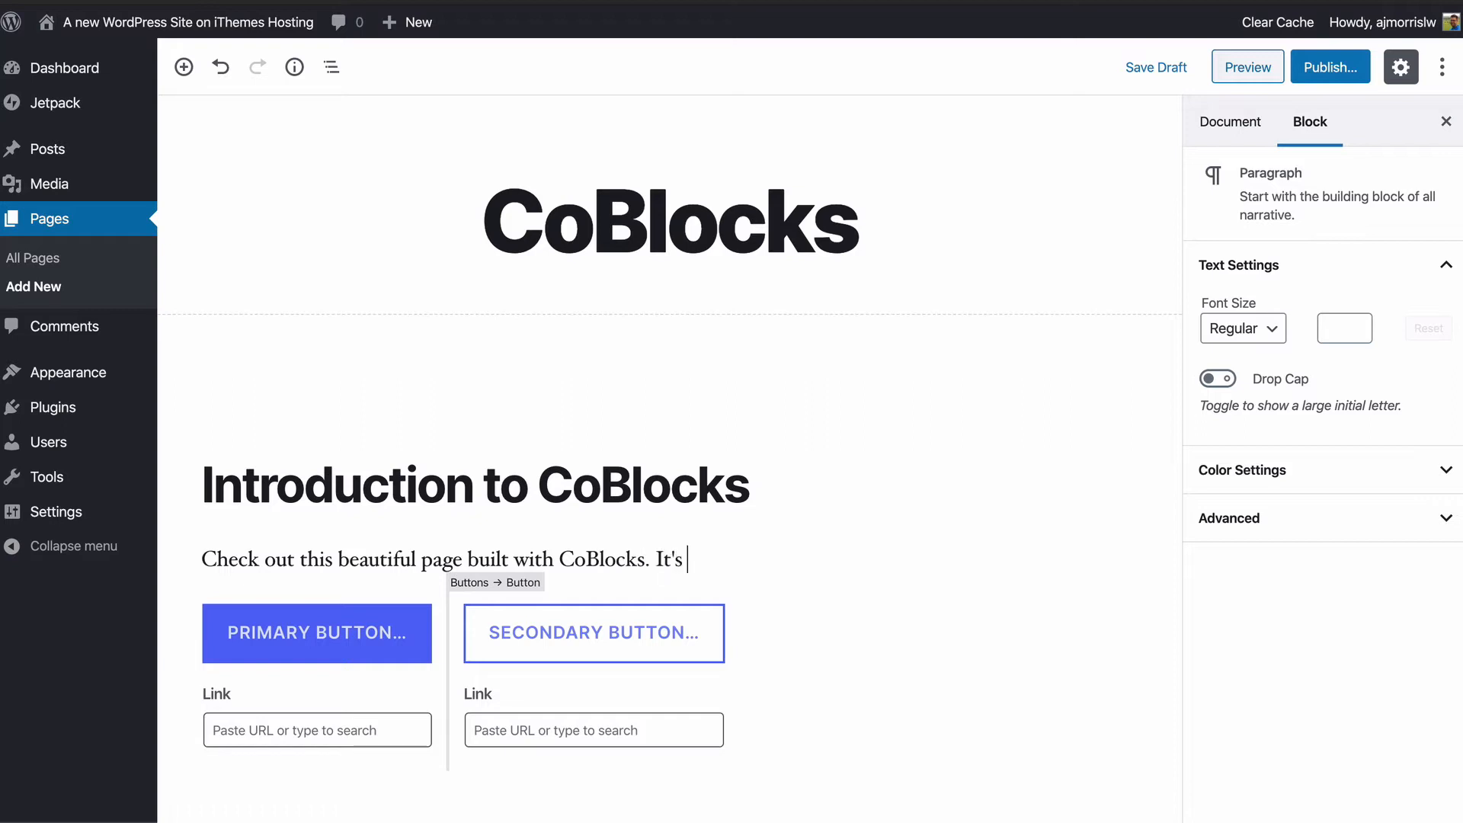
{"action": "type", "text": "pretty amazing."}
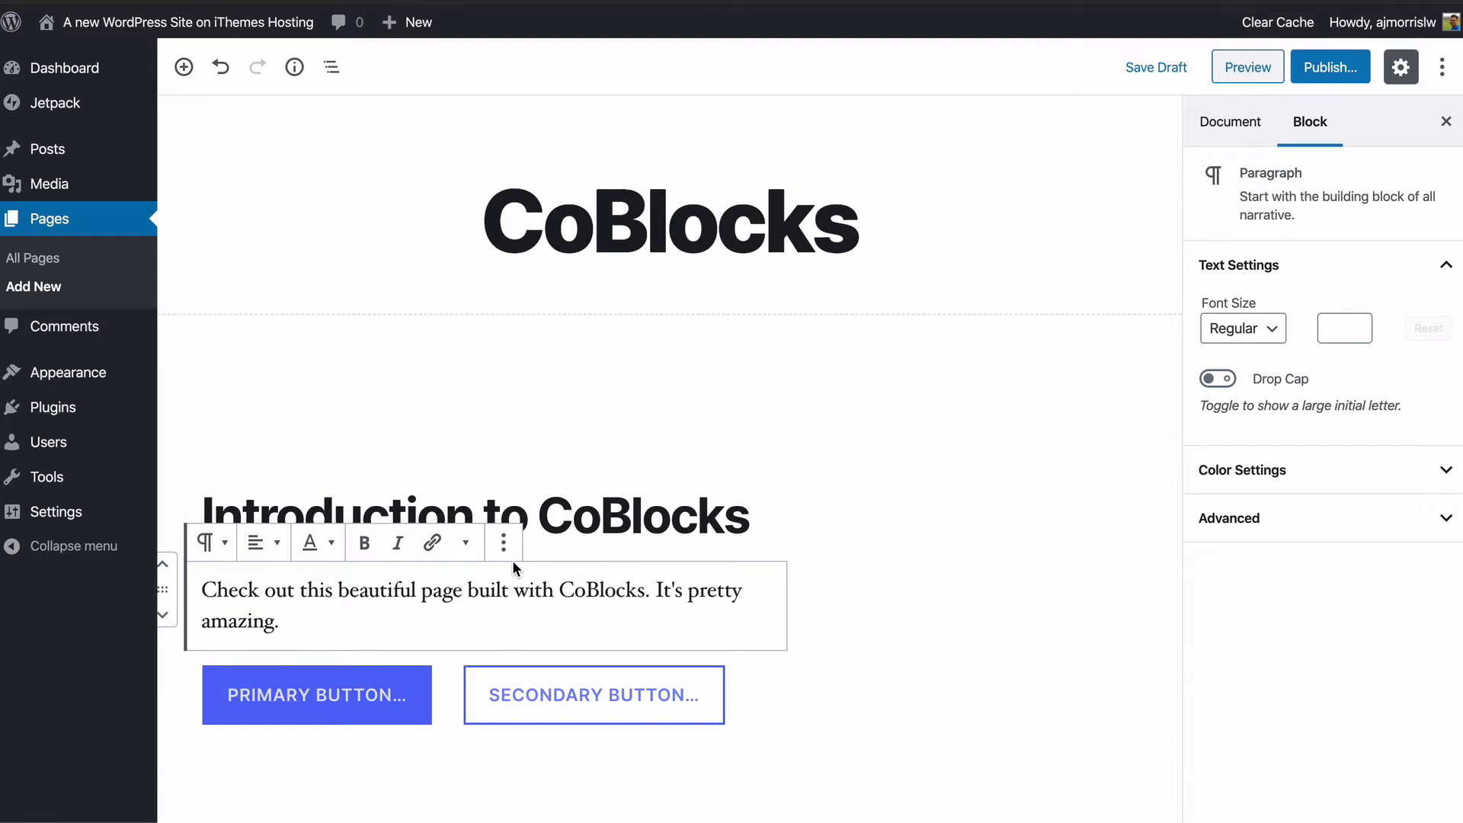
Step: Label the Hero block's primary button "BUY NOW" and its secondary button "LEARN MORE"
{"action": "scroll", "coordinate": [512, 560], "scroll_direction": "down", "scroll_amount": 5}
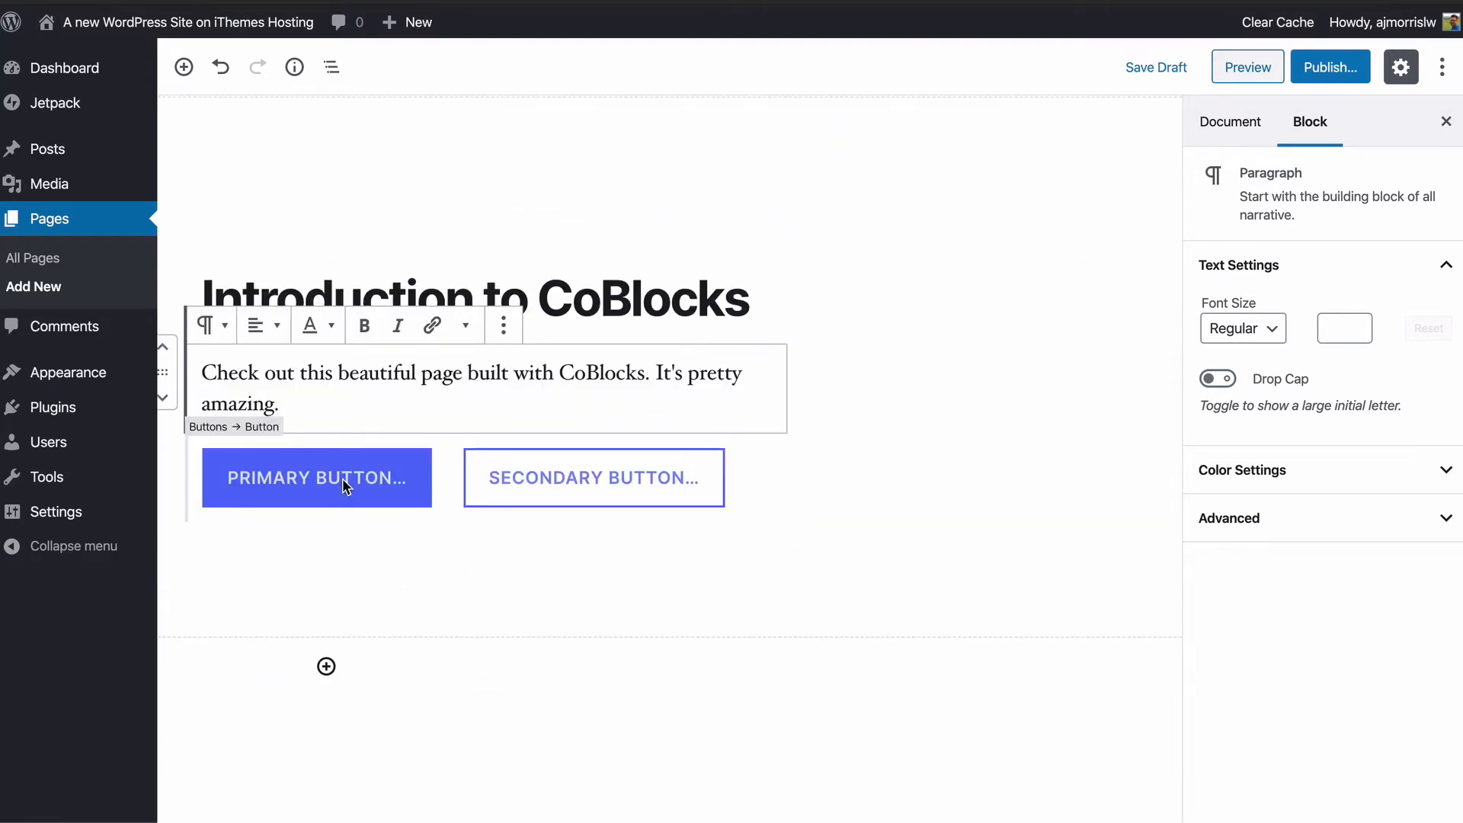
{"action": "left_click", "coordinate": [342, 477]}
{"action": "left_click", "coordinate": [589, 436]}
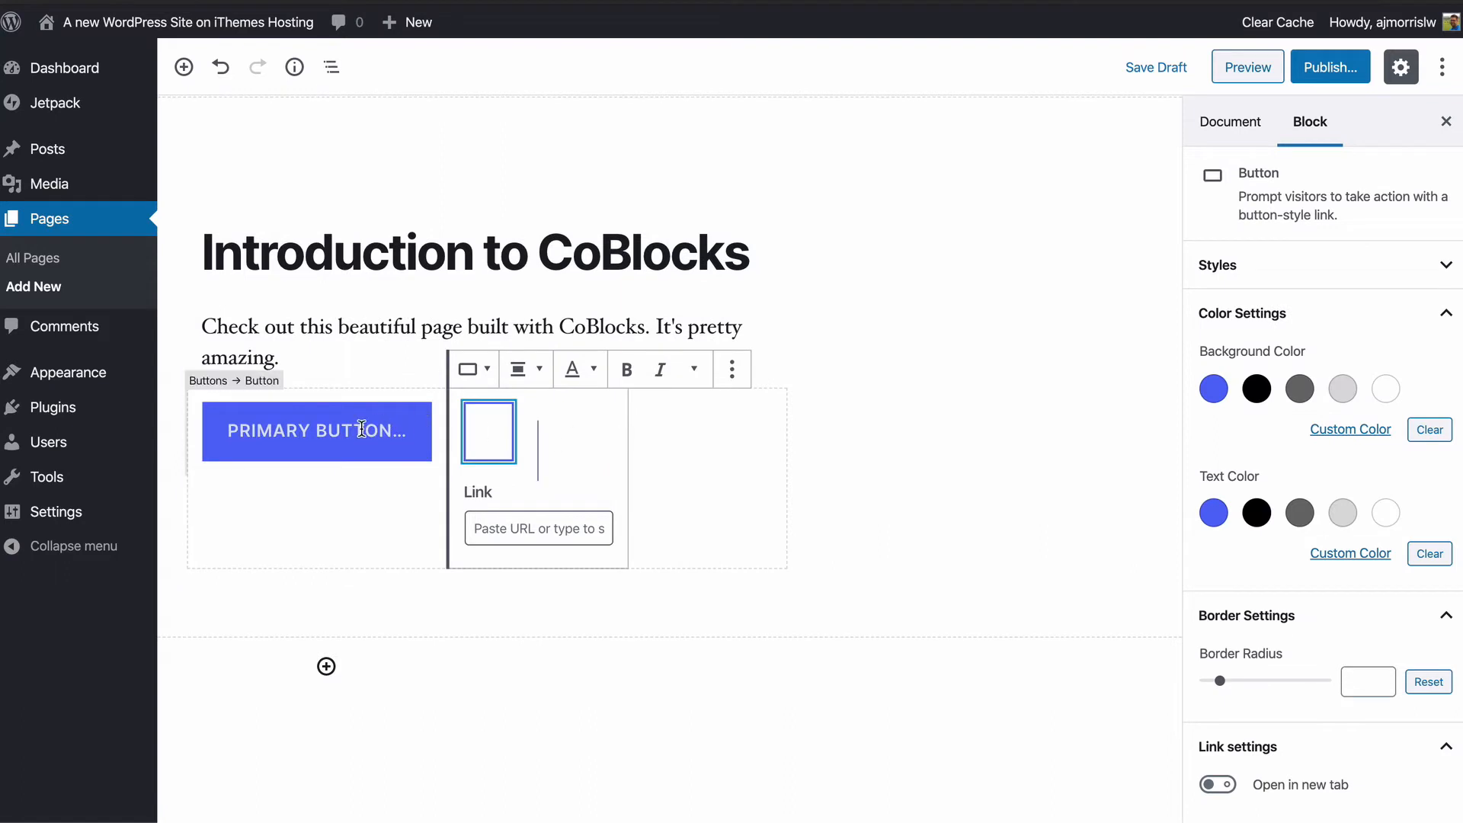
{"action": "left_click", "coordinate": [283, 441]}
{"action": "type", "text": "BUY NOW"}
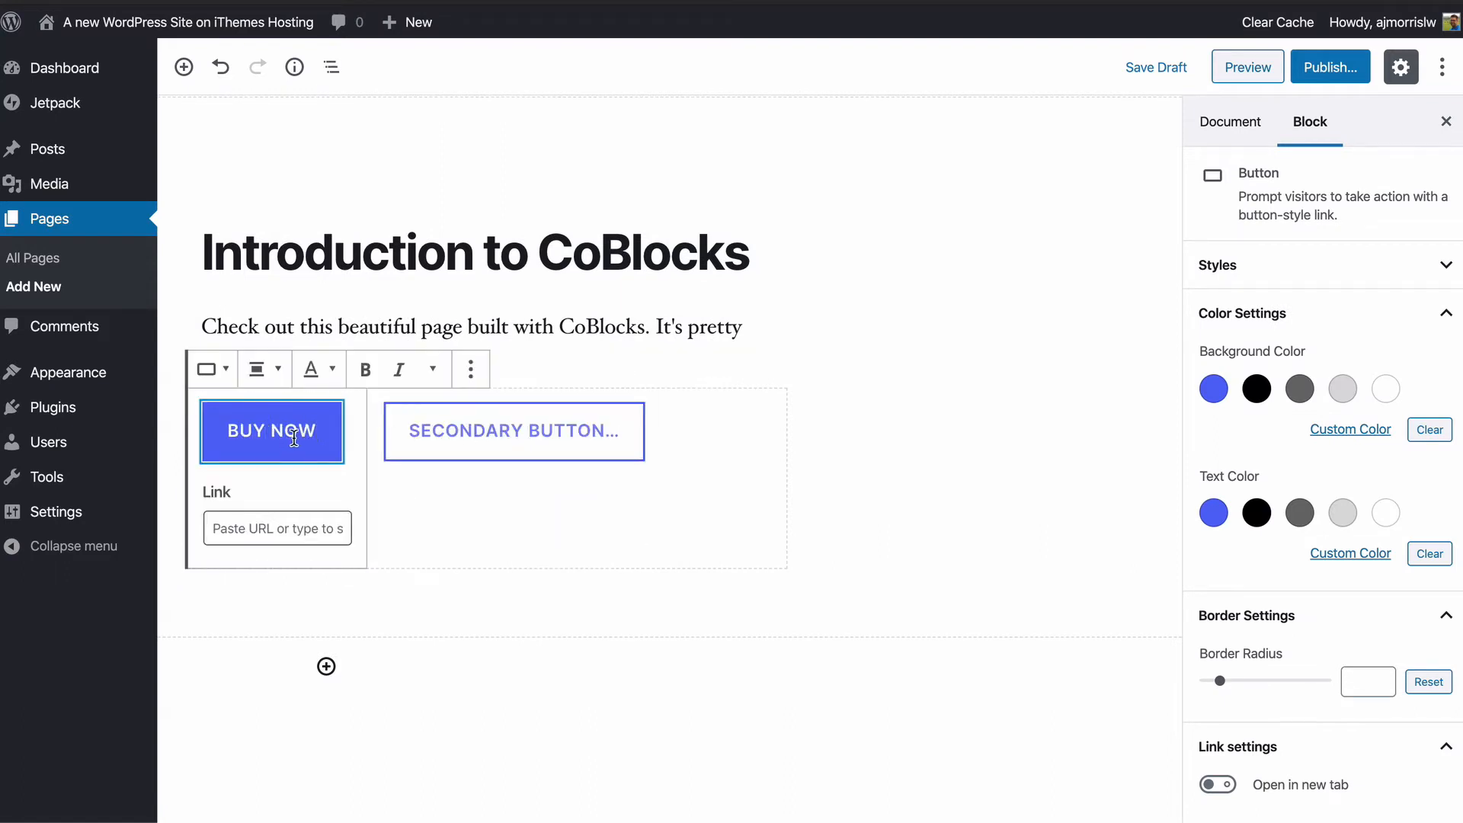
{"action": "left_click", "coordinate": [529, 428]}
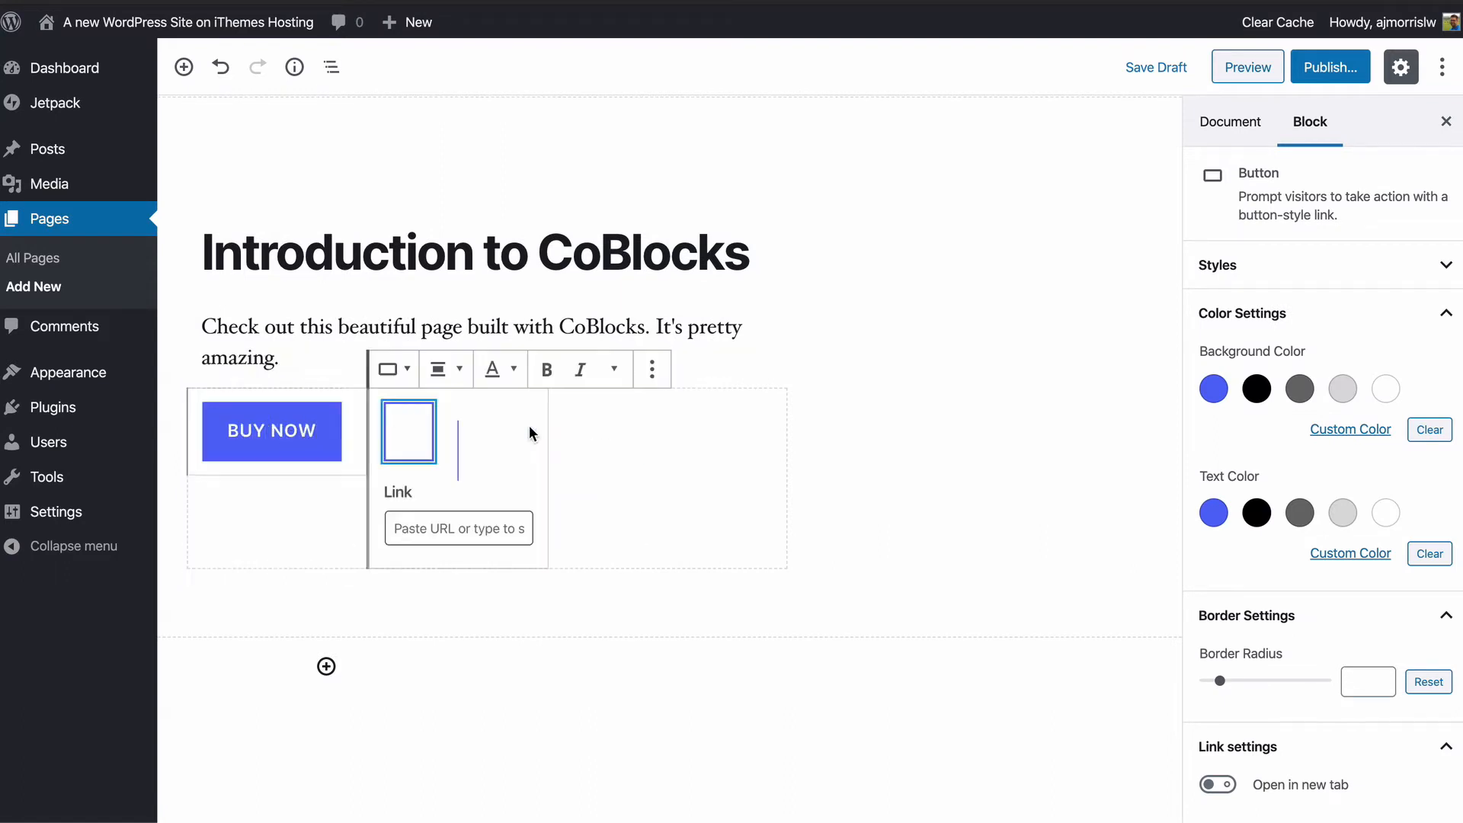
{"action": "type", "text": "LEARN MORE"}
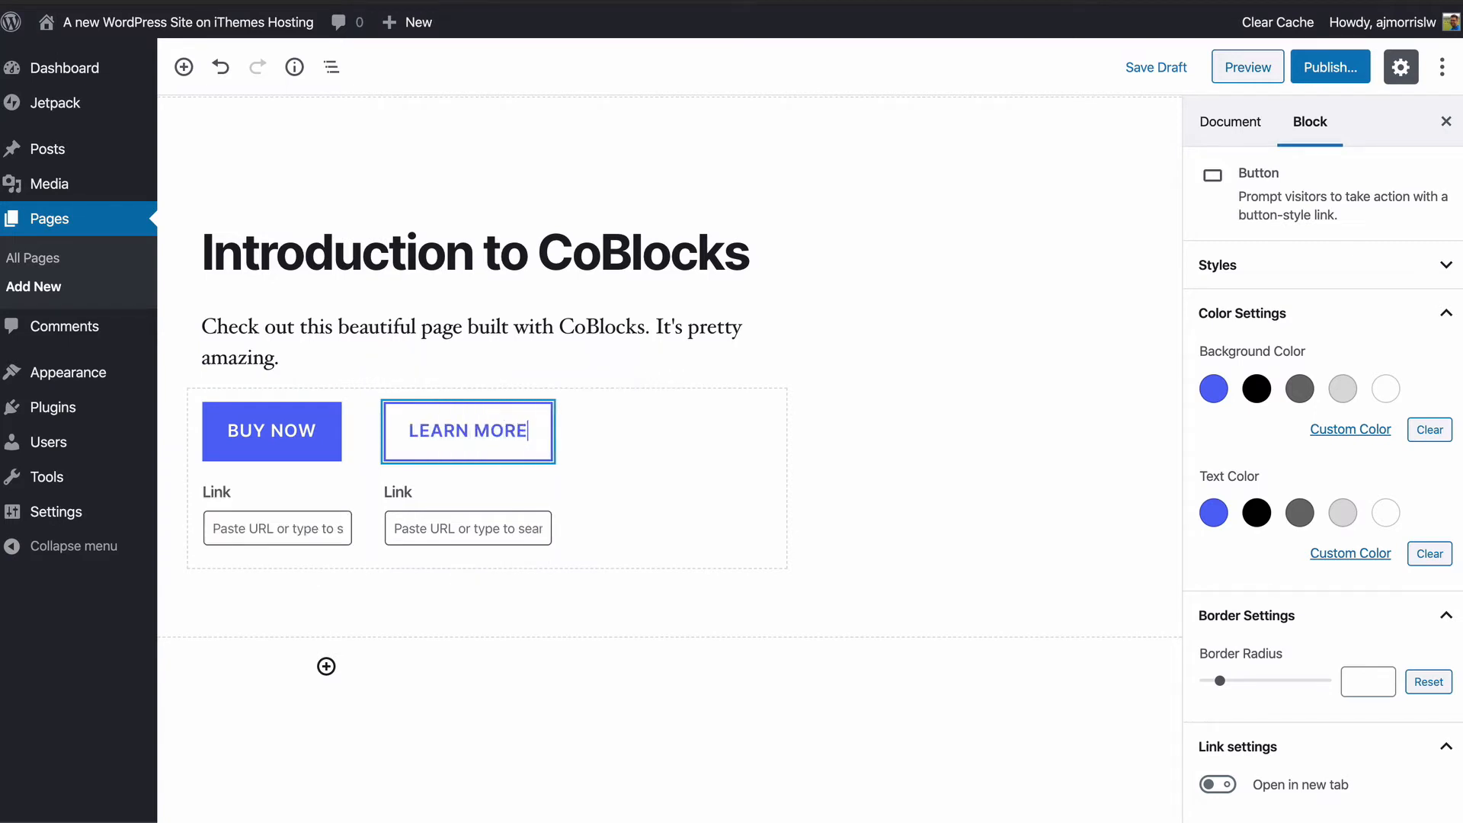
Step: Link the LEARN MORE button to the existing Sample Page
{"action": "left_click", "coordinate": [448, 527]}
{"action": "type", "text": "#"}
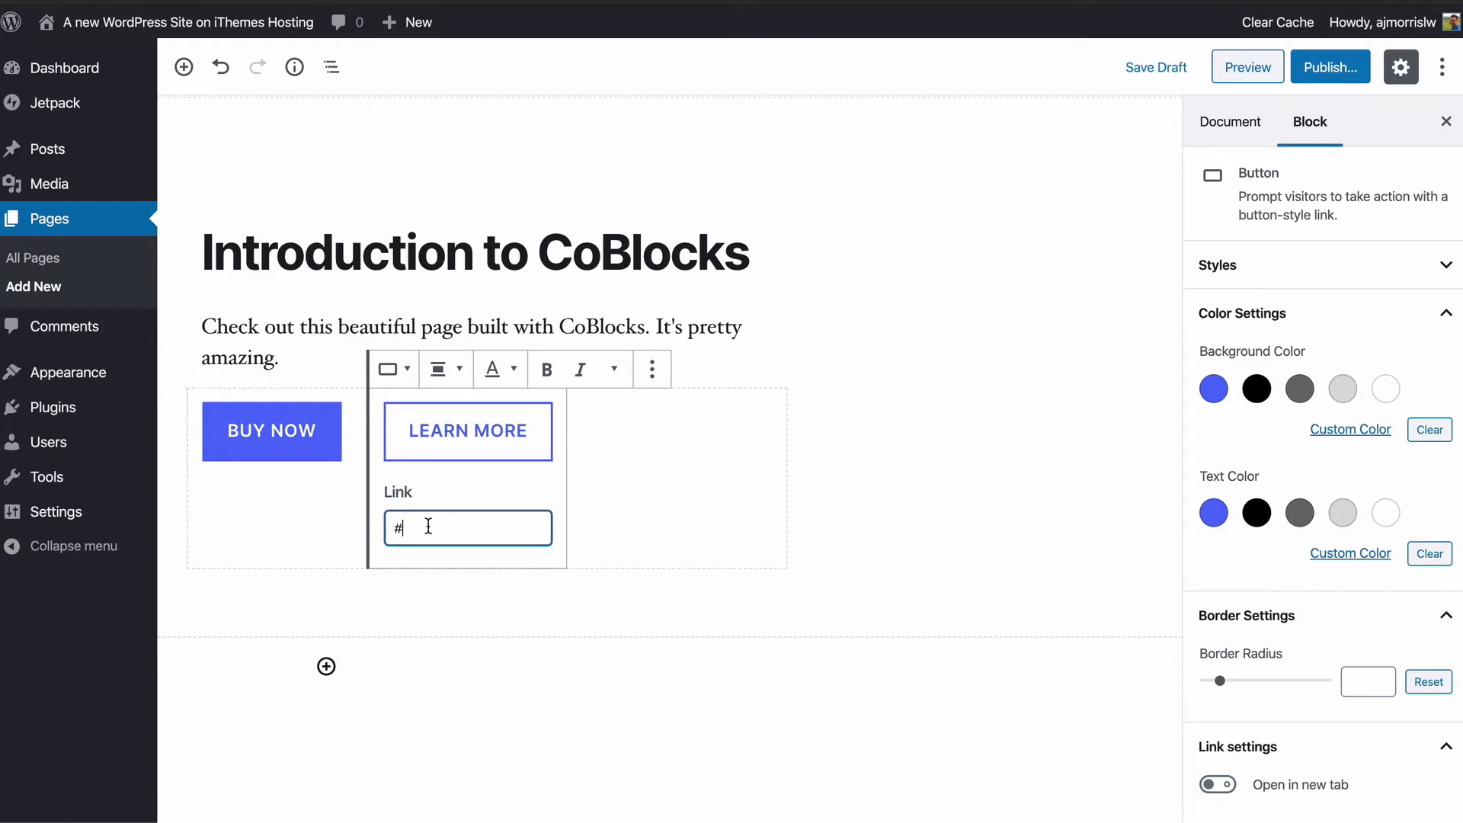
{"action": "type", "text": "Sample"}
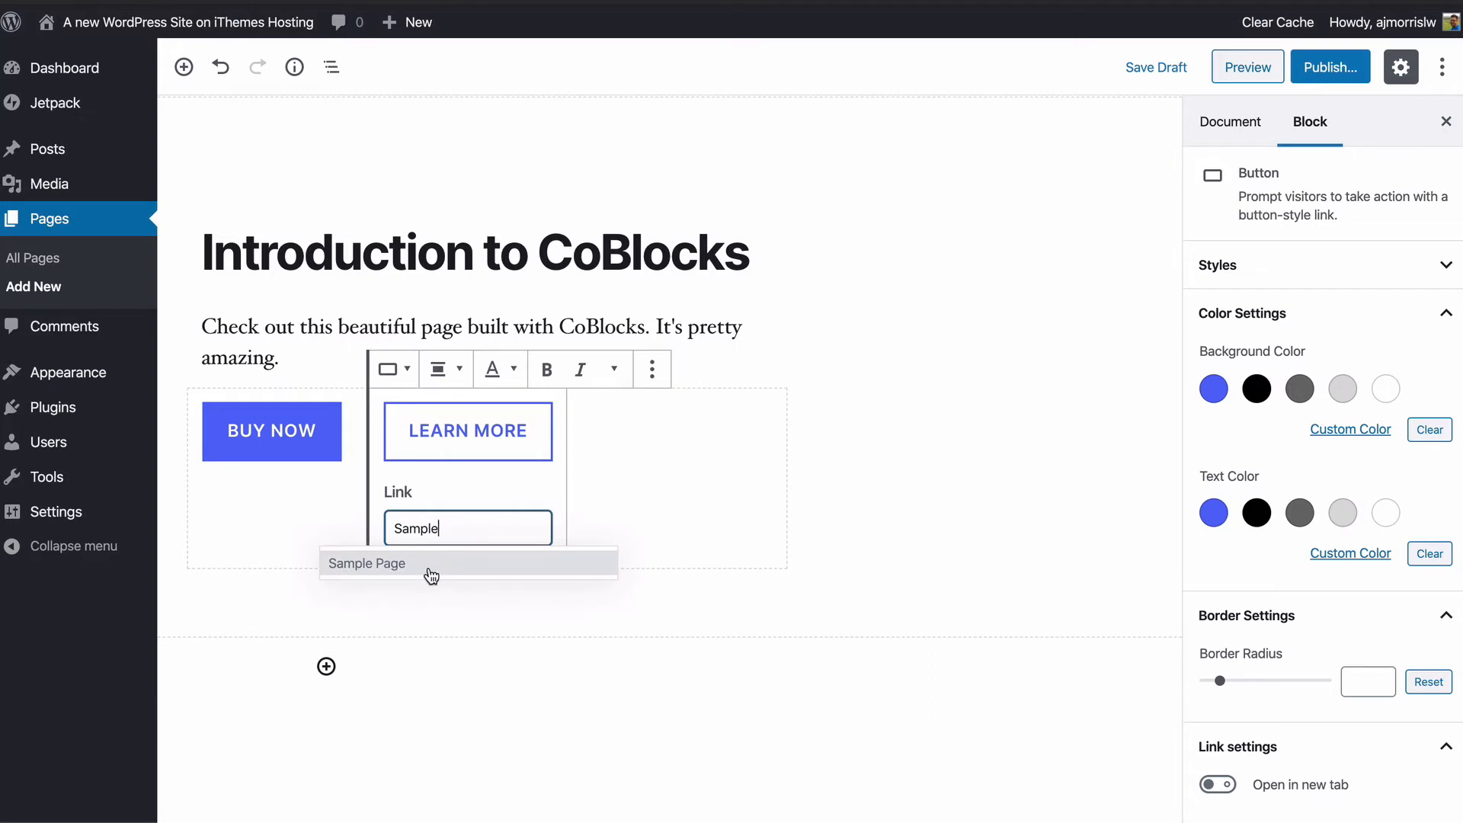
{"action": "left_click", "coordinate": [421, 574]}
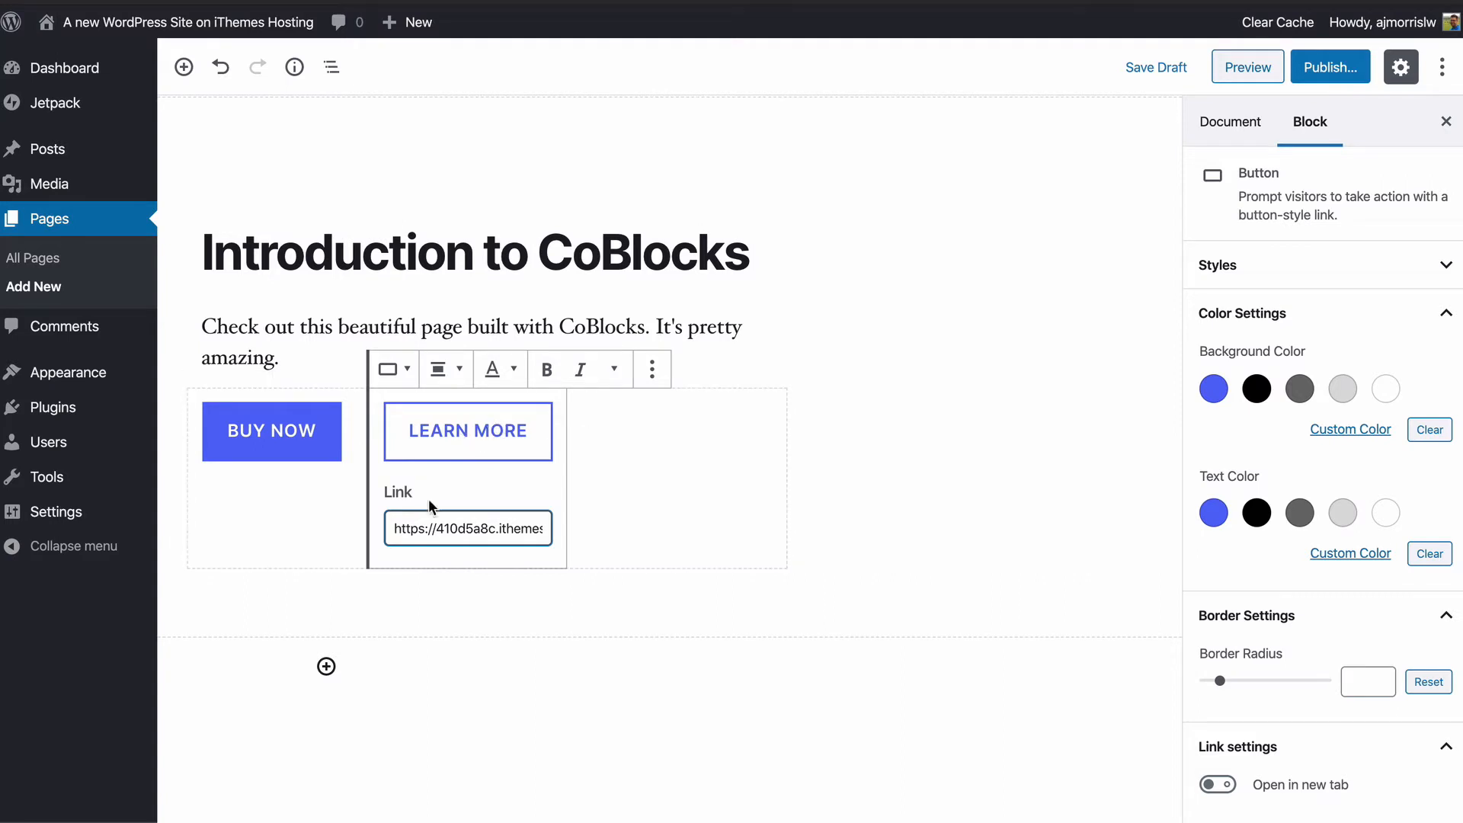
{"action": "left_click", "coordinate": [647, 475]}
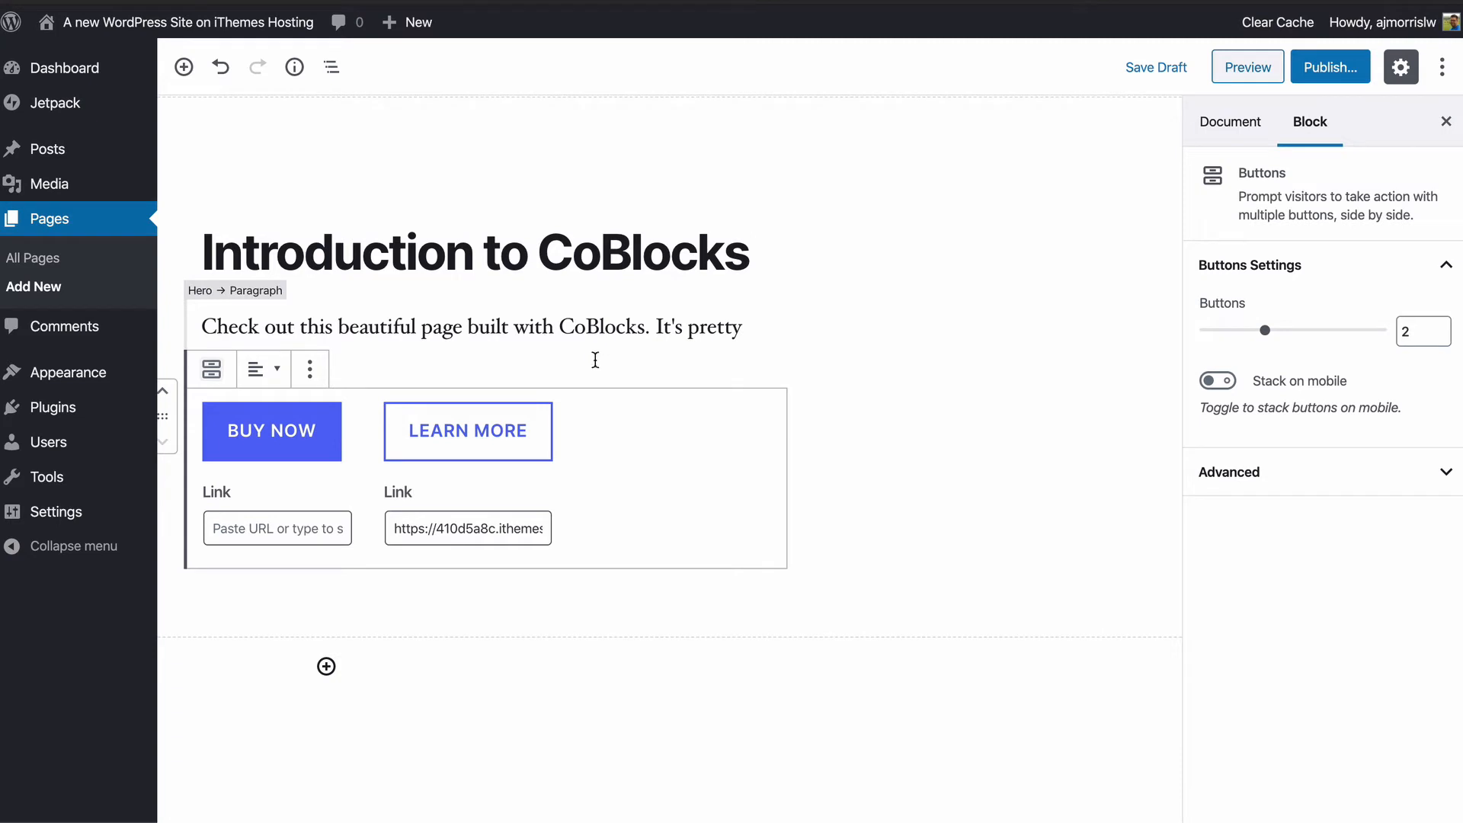
Step: Widen the Hero block's content area to about 615 pixels so the paragraph fits on one line
{"action": "left_click", "coordinate": [945, 371]}
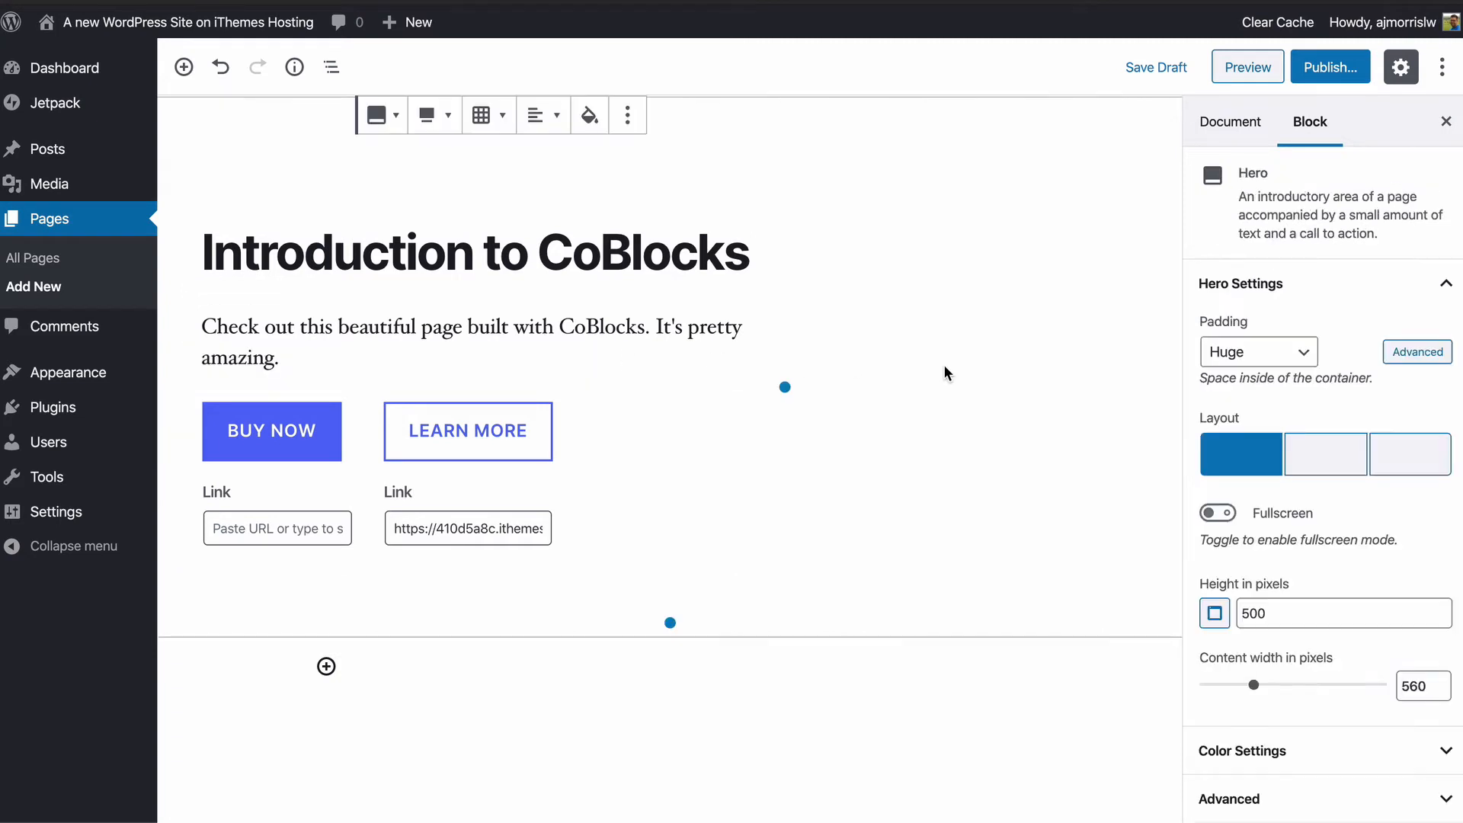
{"action": "scroll", "coordinate": [943, 372], "scroll_direction": "up", "scroll_amount": 2}
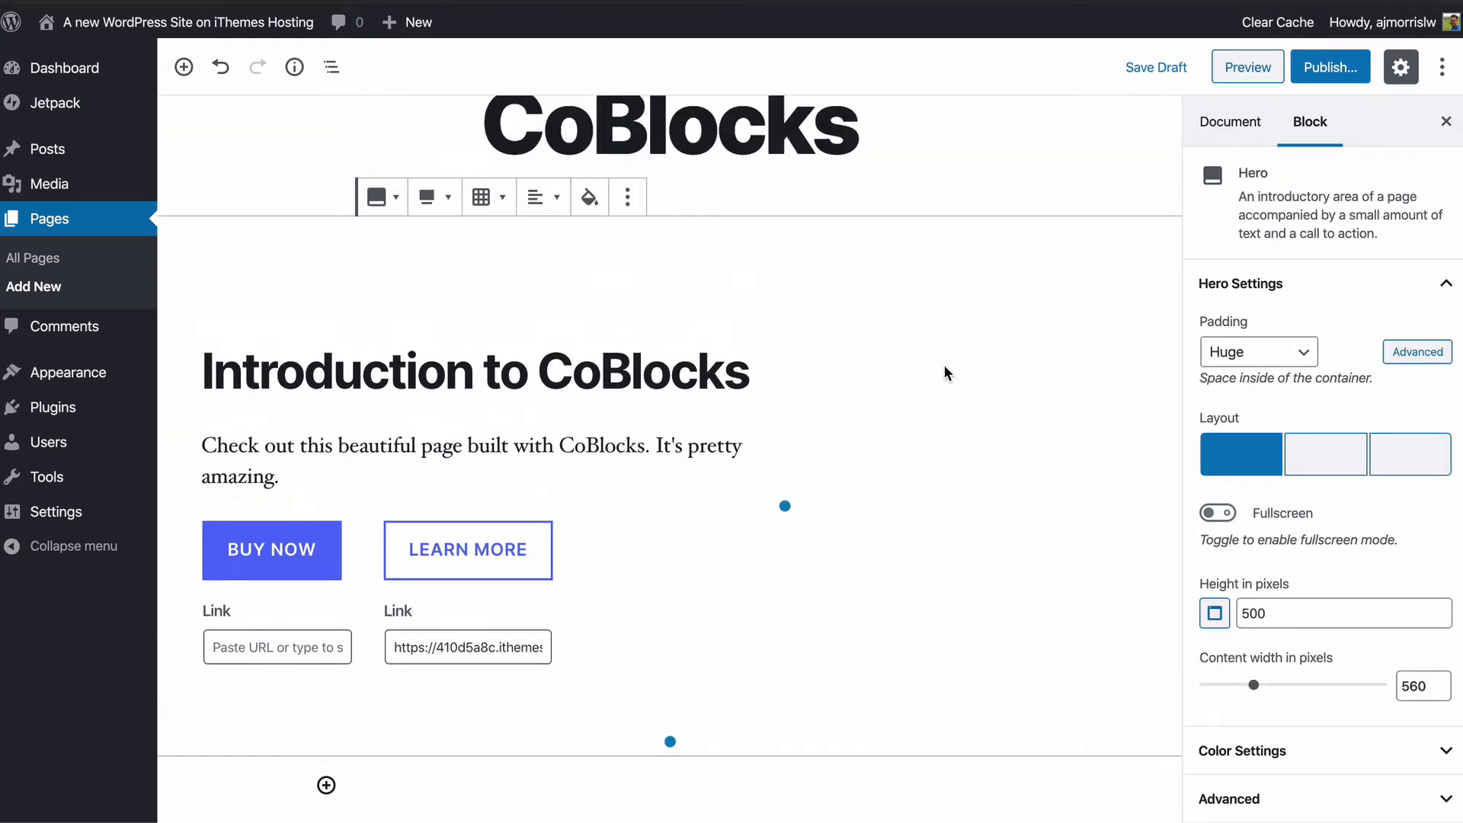
{"action": "left_click_drag", "start_coordinate": [784, 505], "coordinate": [855, 506]}
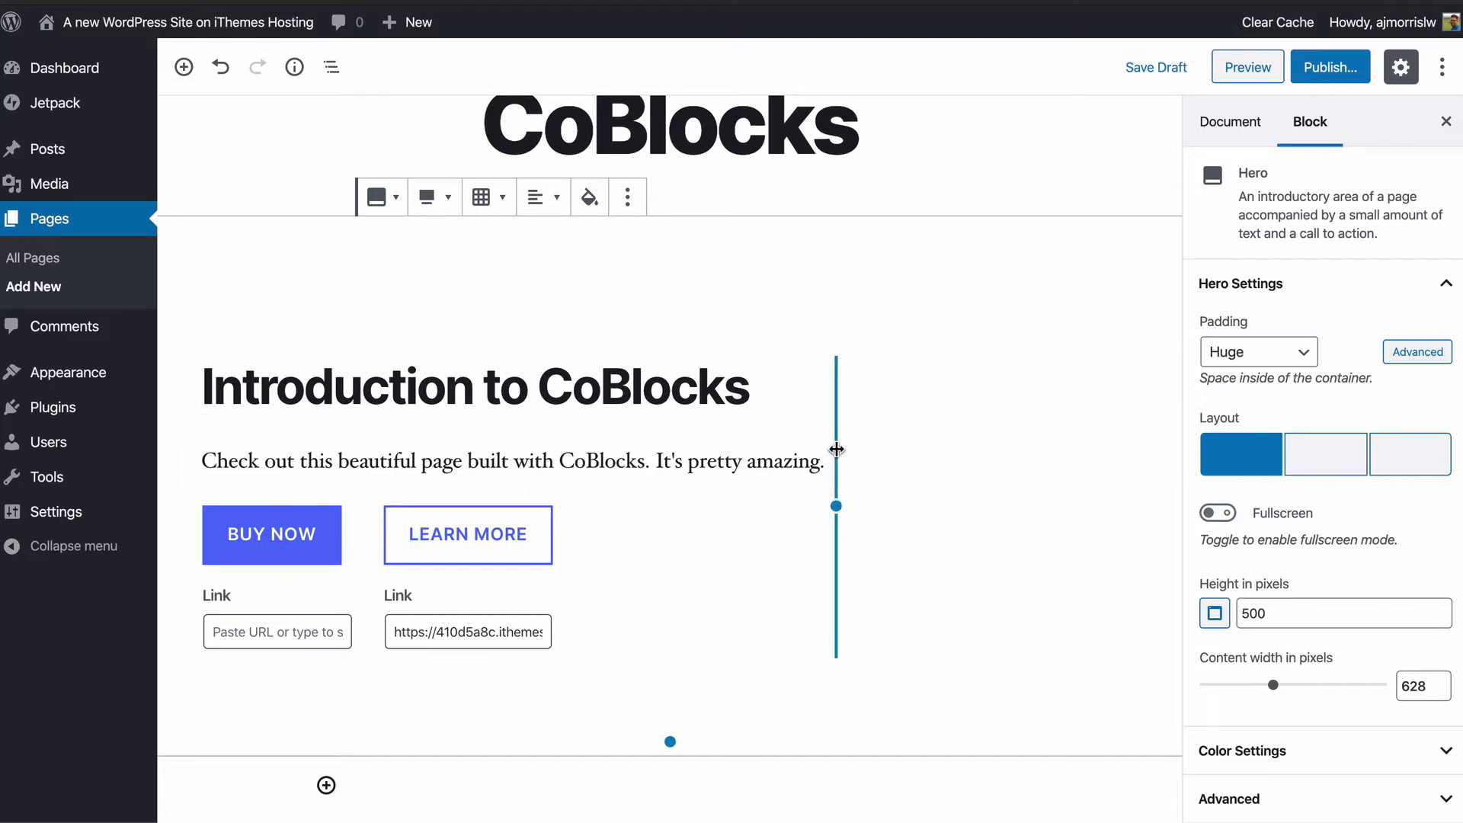
{"action": "left_click_drag", "start_coordinate": [837, 510], "coordinate": [777, 511]}
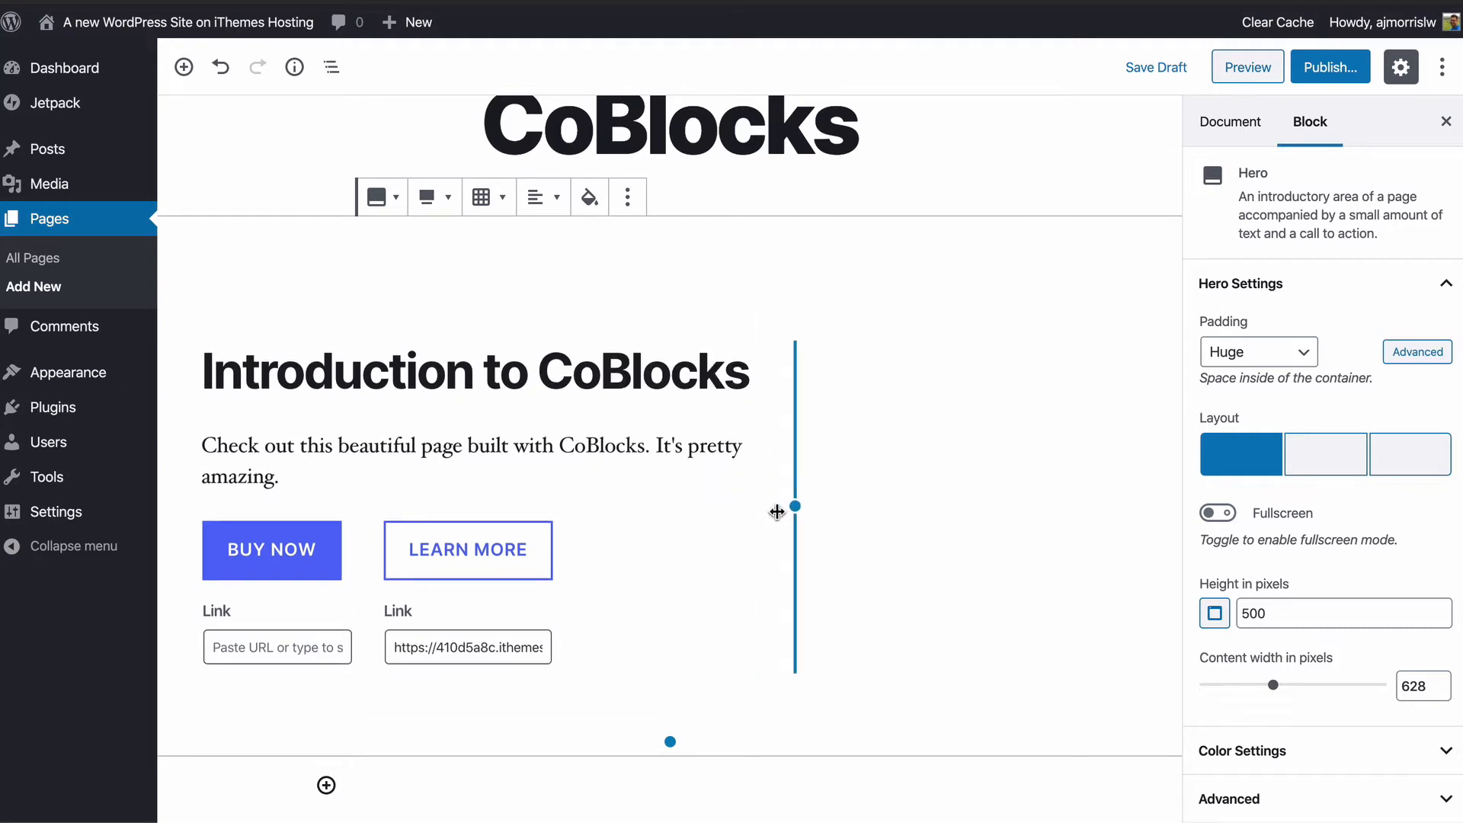
{"action": "left_click_drag", "start_coordinate": [777, 512], "coordinate": [823, 507]}
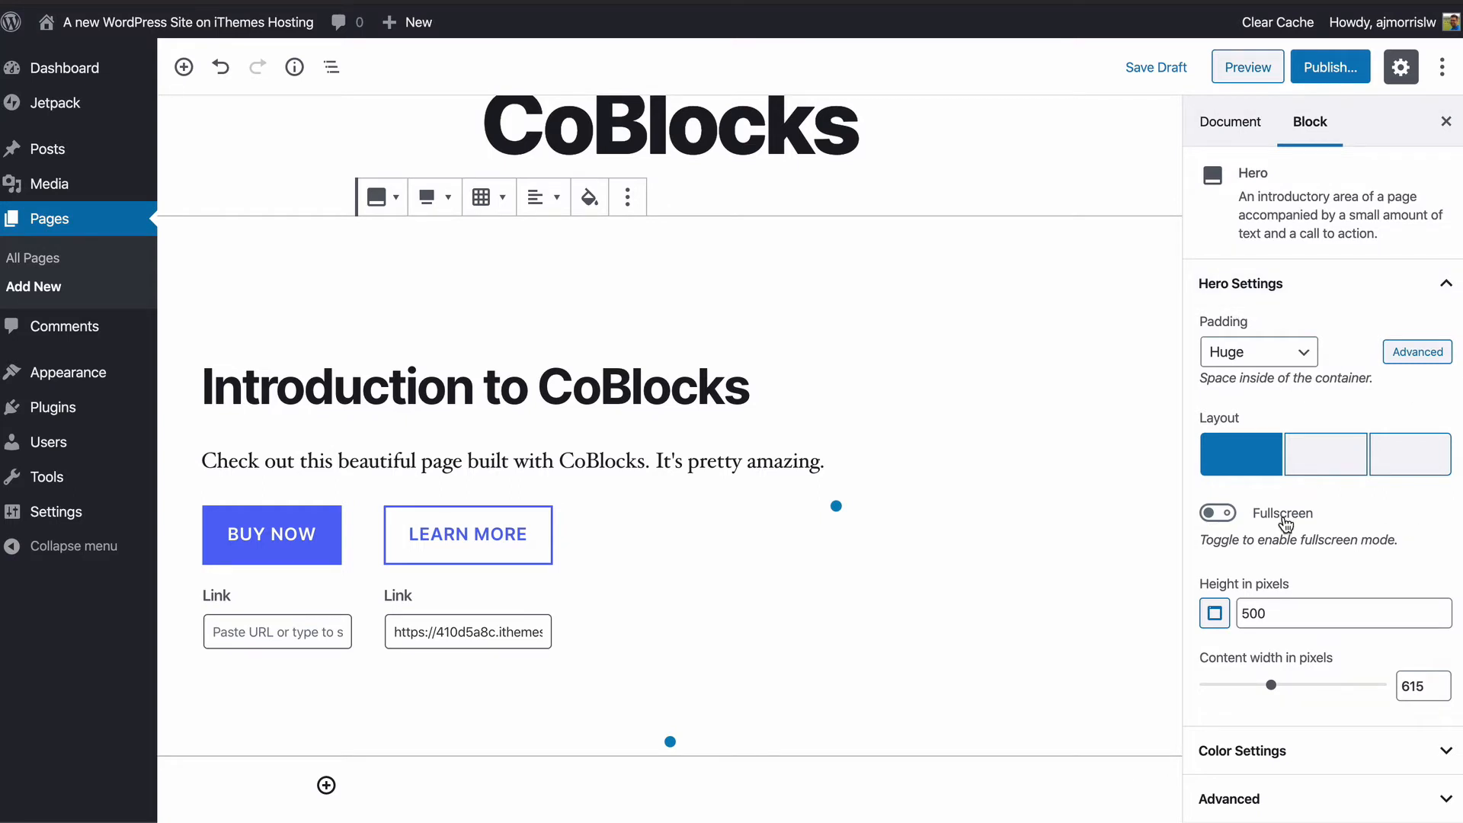
Step: Try the centered and right-aligned layouts on the Hero block and return to the left-aligned one
{"action": "left_click", "coordinate": [1328, 462]}
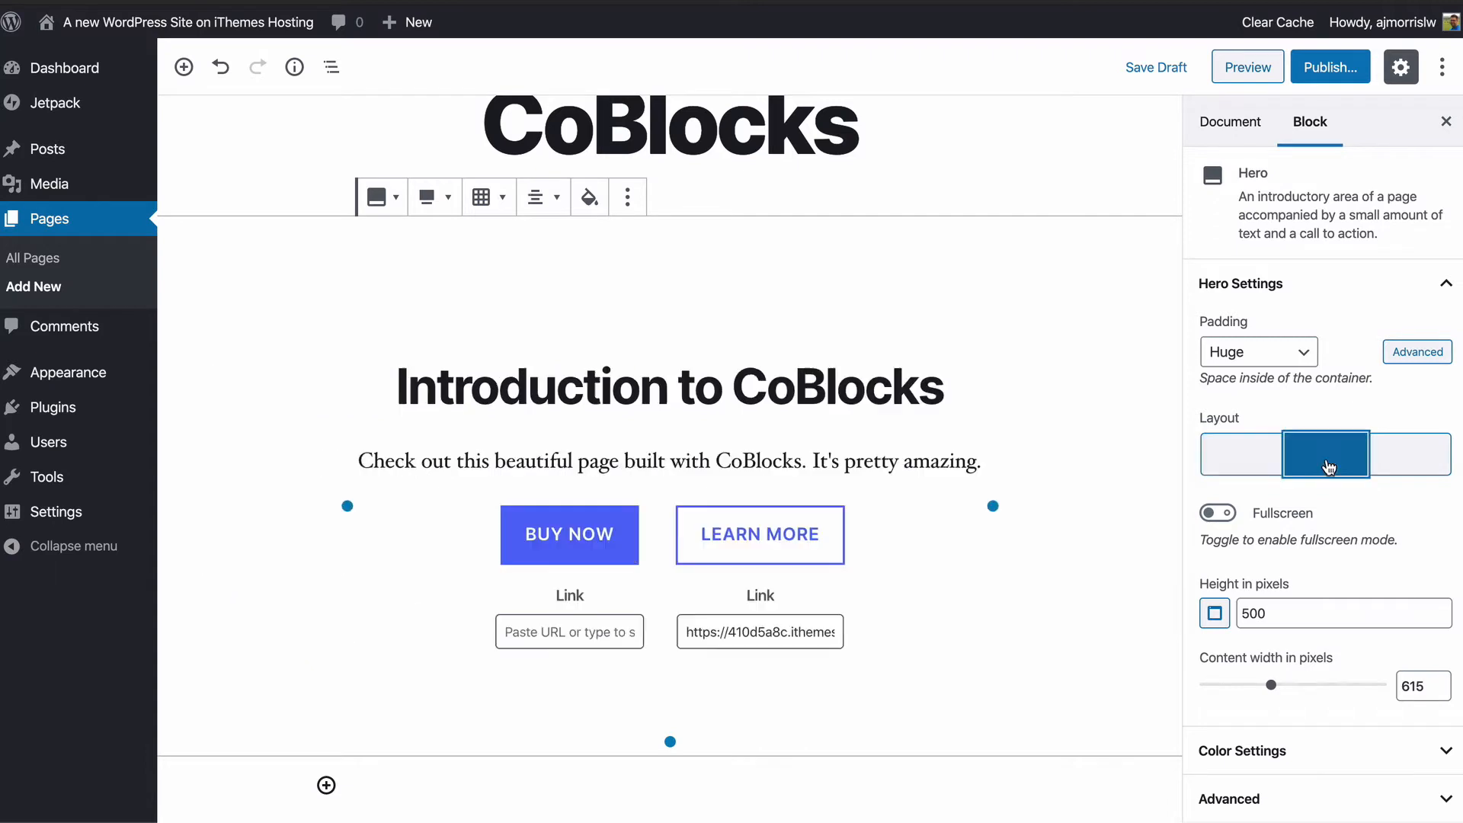
{"action": "left_click", "coordinate": [1393, 461]}
{"action": "left_click", "coordinate": [1228, 455]}
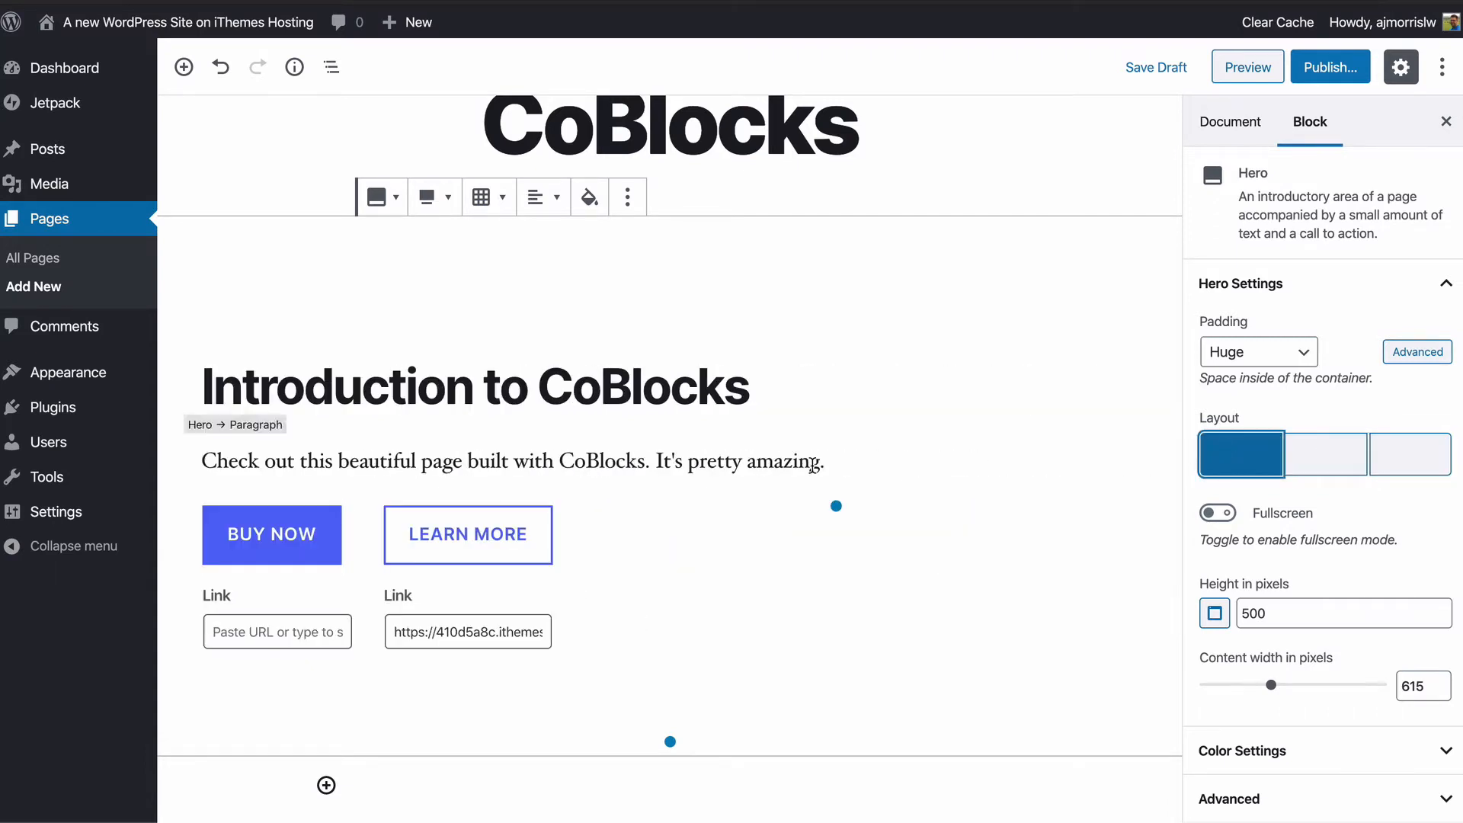
Step: Try the Hero block's fullscreen mode with the top-left, bottom-left and center layouts, and turn fullscreen off again
{"action": "left_click", "coordinate": [1218, 513]}
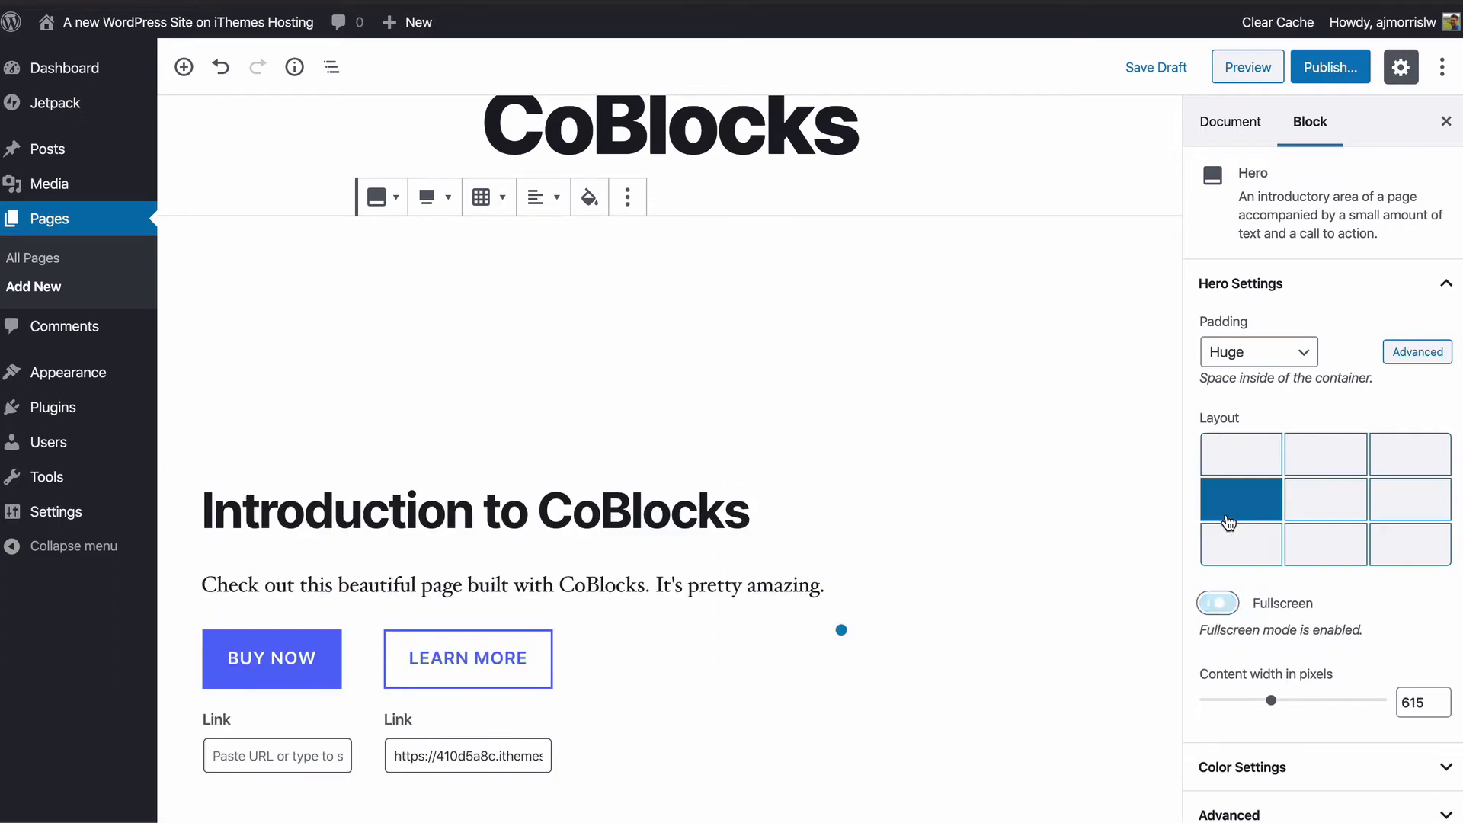
{"action": "left_click", "coordinate": [1239, 460]}
{"action": "left_click", "coordinate": [1236, 554]}
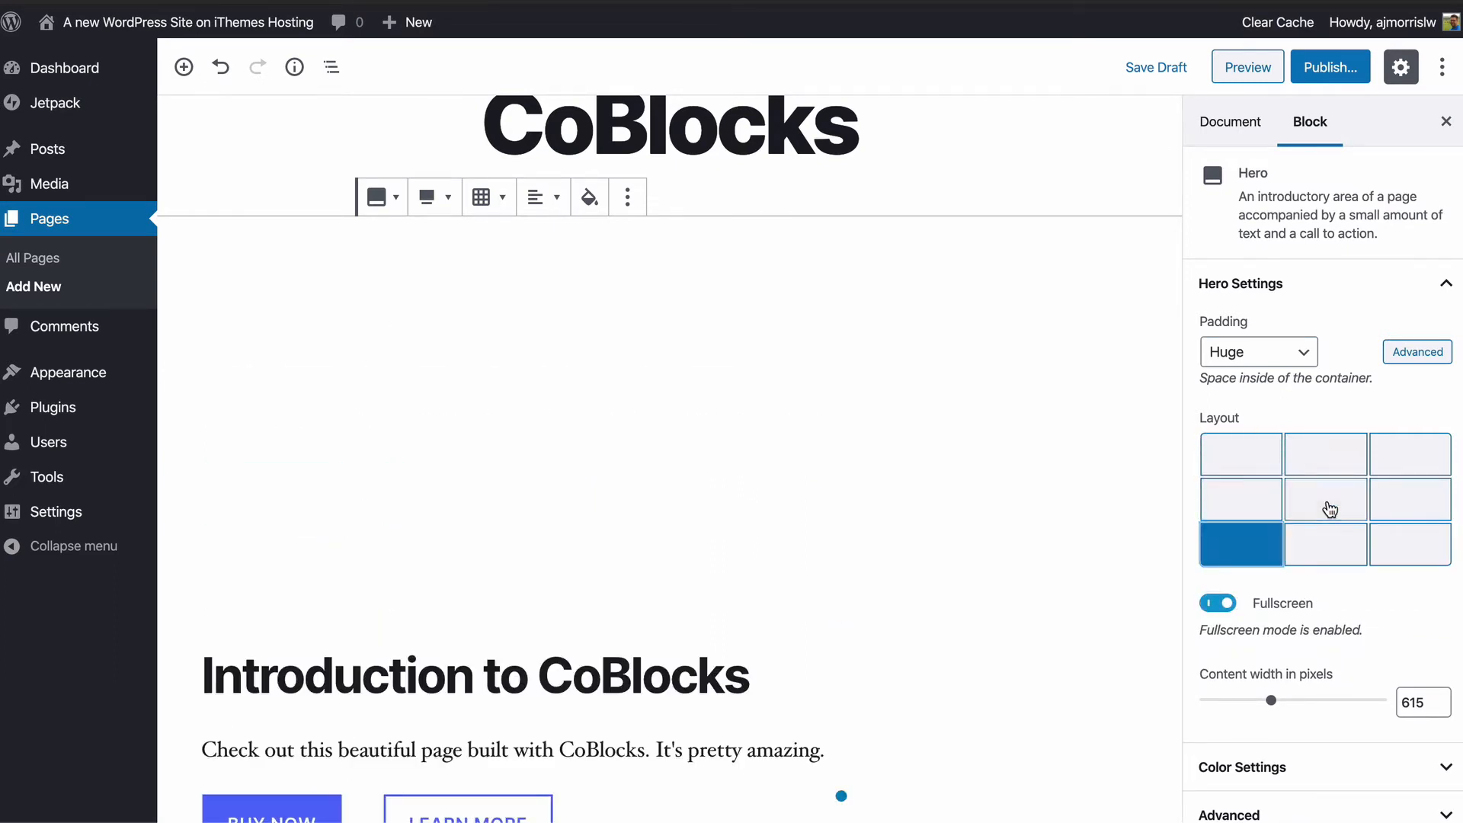
{"action": "left_click", "coordinate": [1326, 503]}
{"action": "left_click", "coordinate": [1250, 457]}
{"action": "left_click", "coordinate": [1216, 604]}
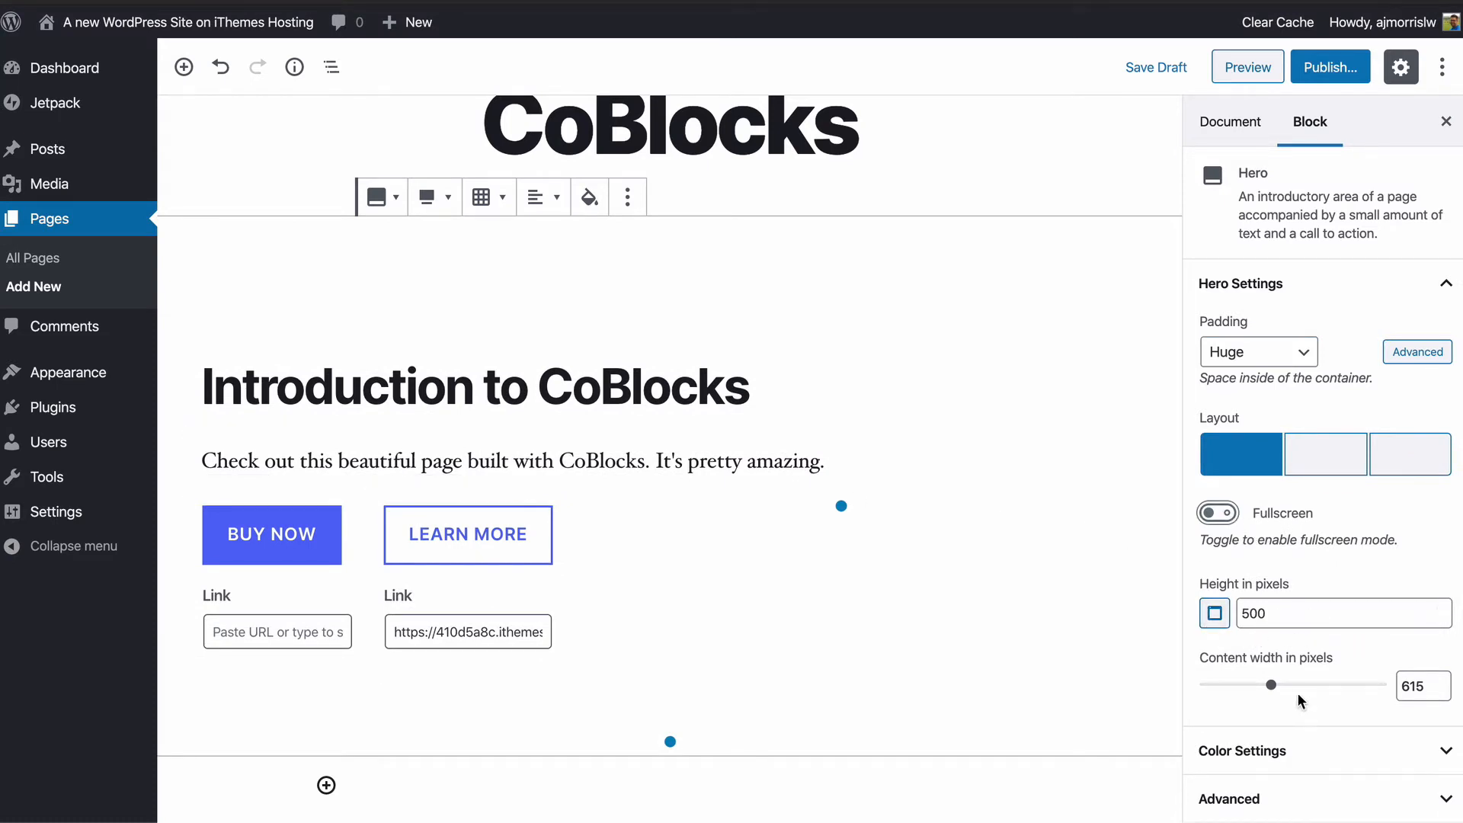
Step: Try blue and white as the Hero block's background color and remove the background color again
{"action": "left_click", "coordinate": [1326, 753]}
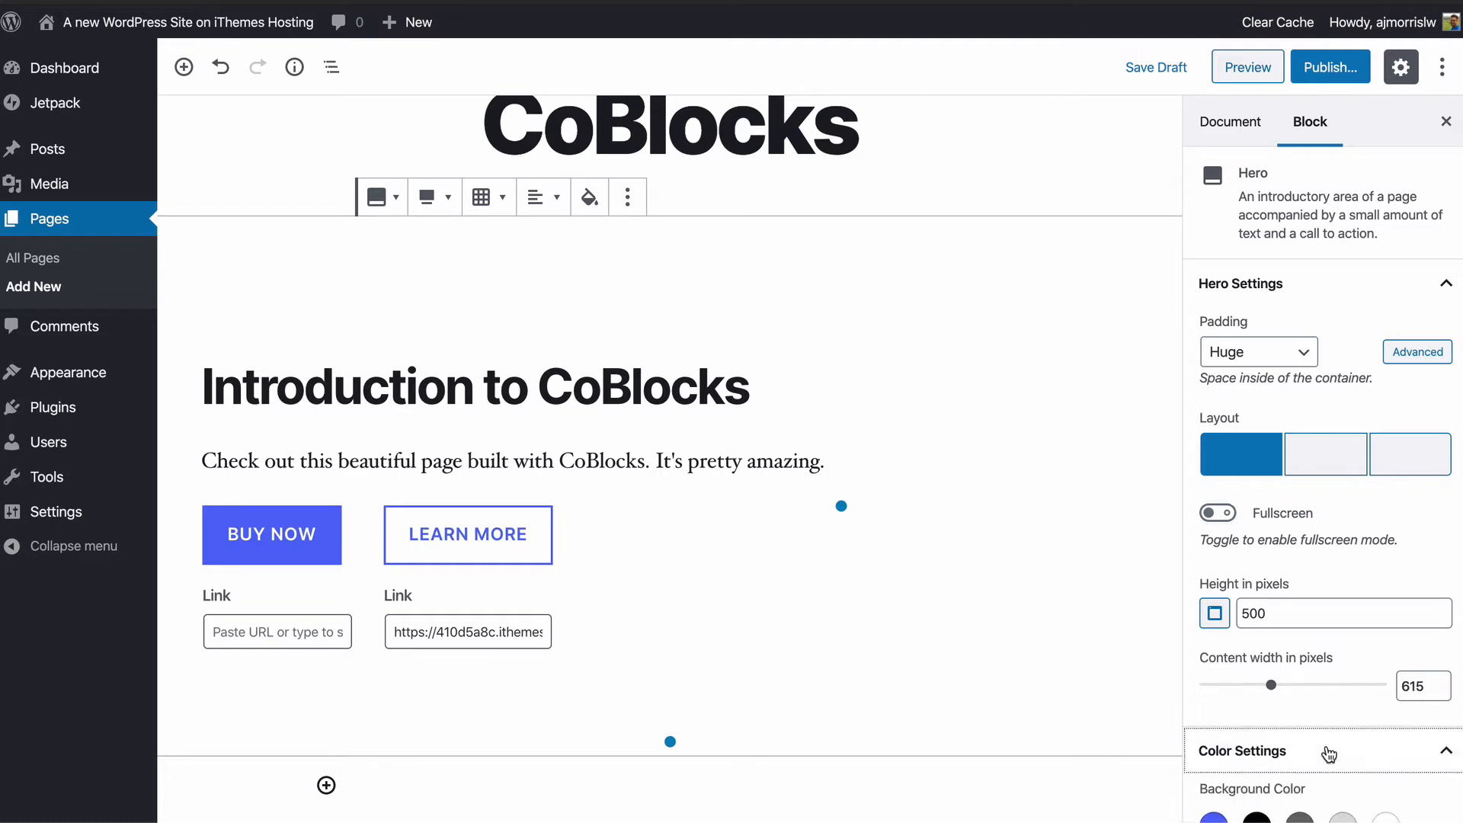
{"action": "scroll", "coordinate": [1318, 531], "scroll_direction": "down", "scroll_amount": 2}
{"action": "scroll", "coordinate": [1319, 531], "scroll_direction": "down", "scroll_amount": 2}
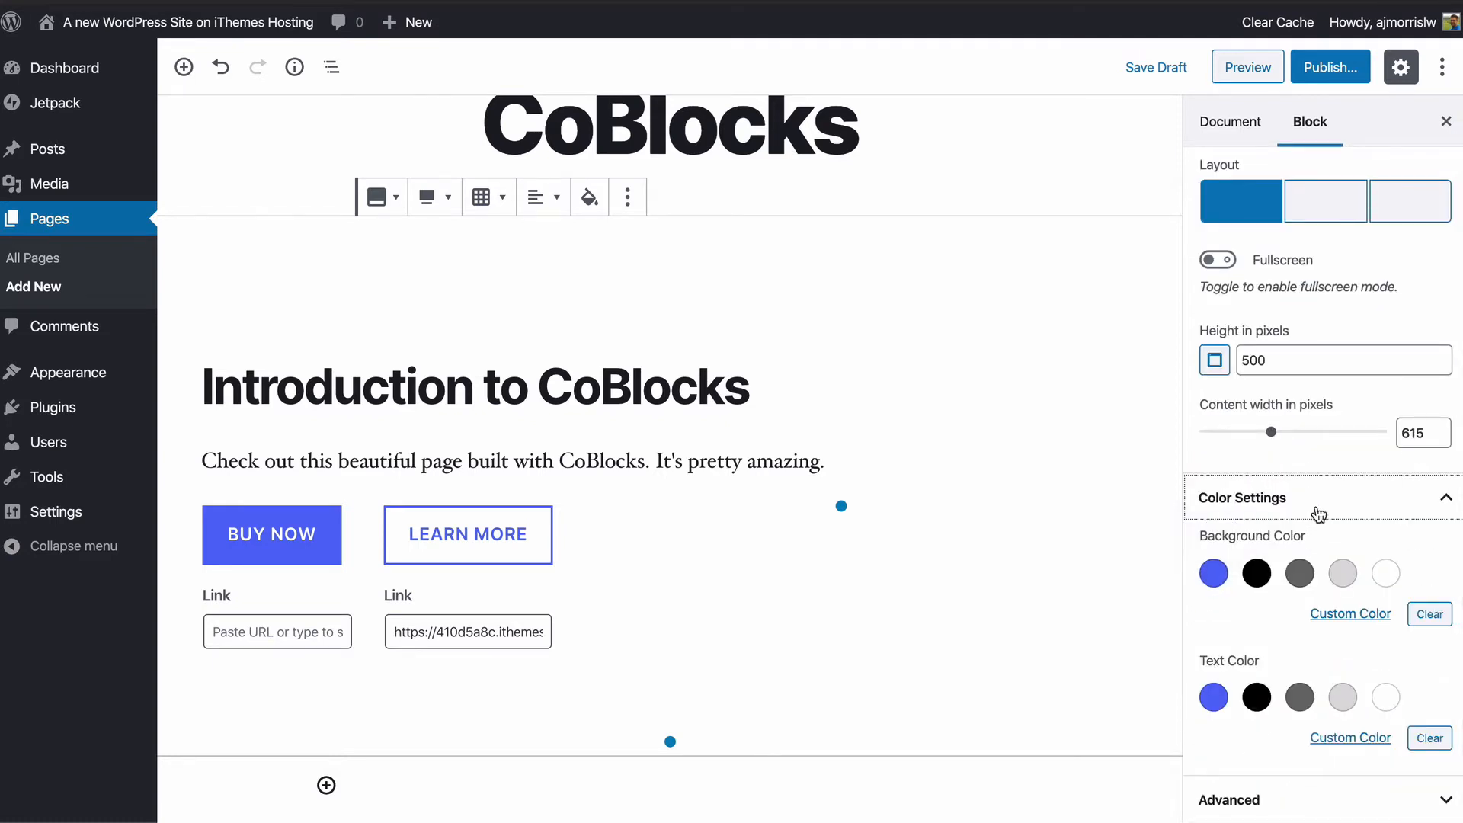
{"action": "left_click", "coordinate": [1214, 579]}
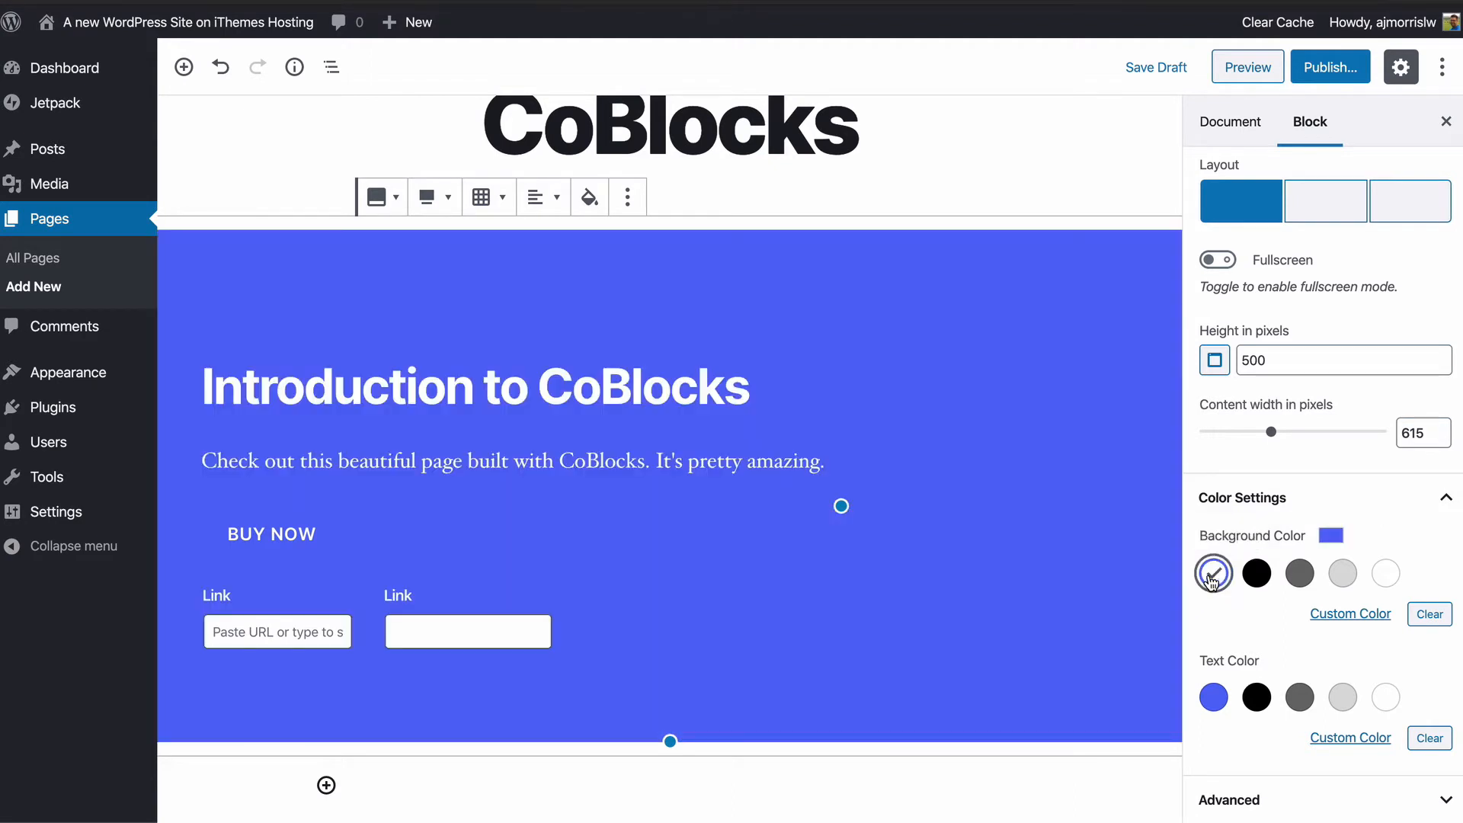
{"action": "left_click", "coordinate": [1389, 578]}
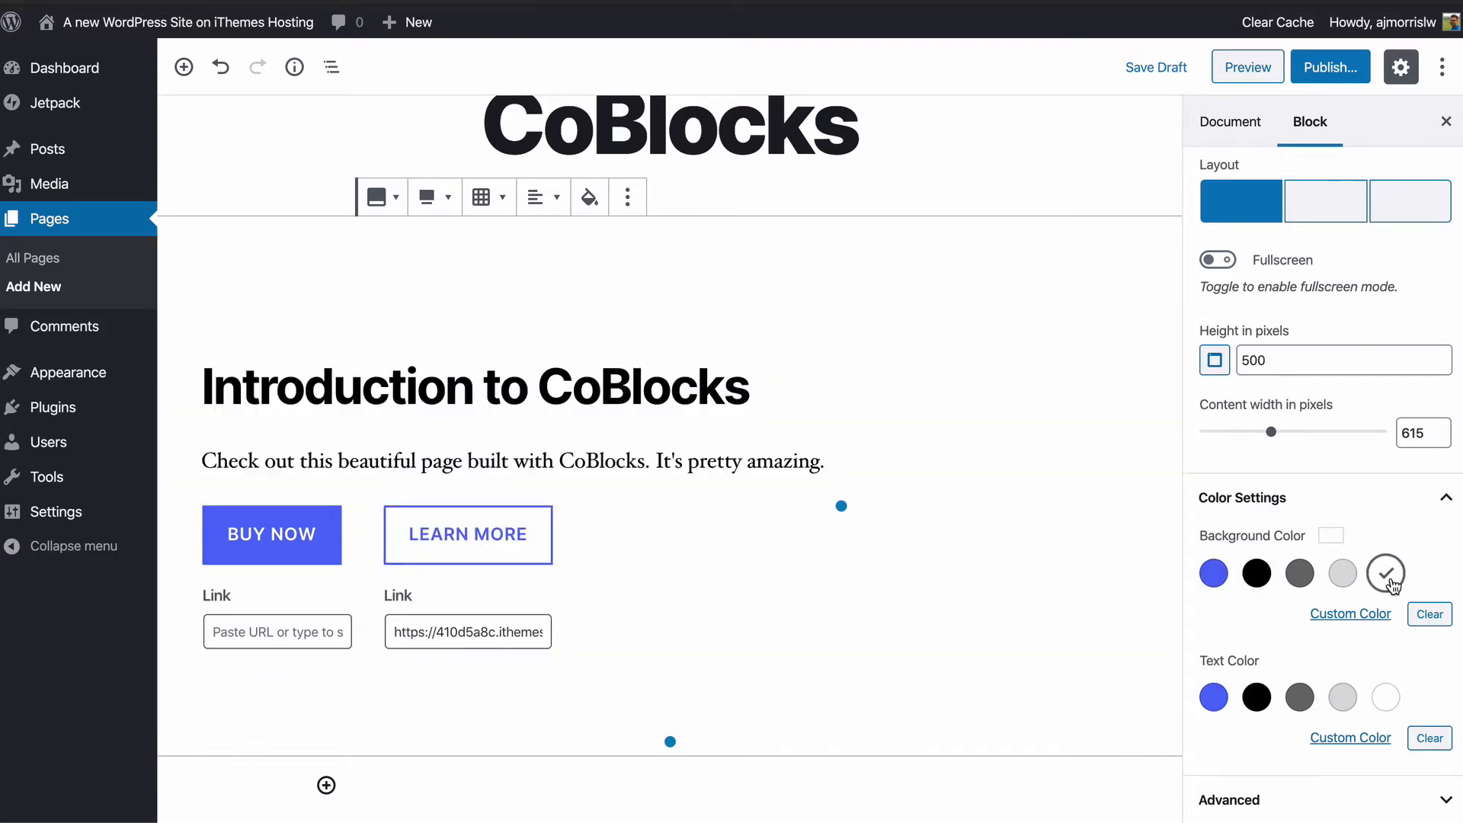
{"action": "left_click", "coordinate": [1388, 577]}
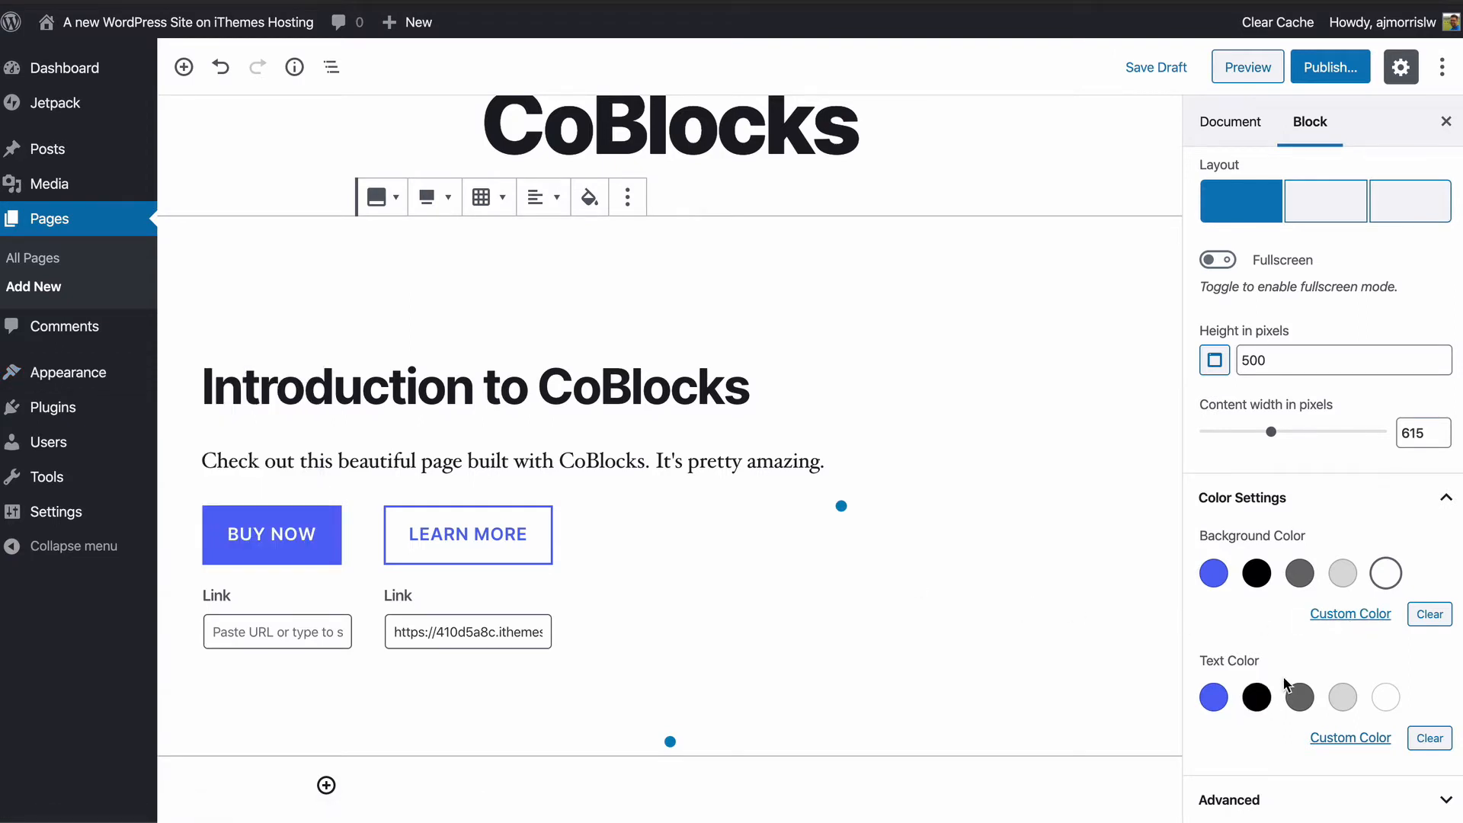
Step: Set the Hero block's text color to black
{"action": "left_click", "coordinate": [1269, 702]}
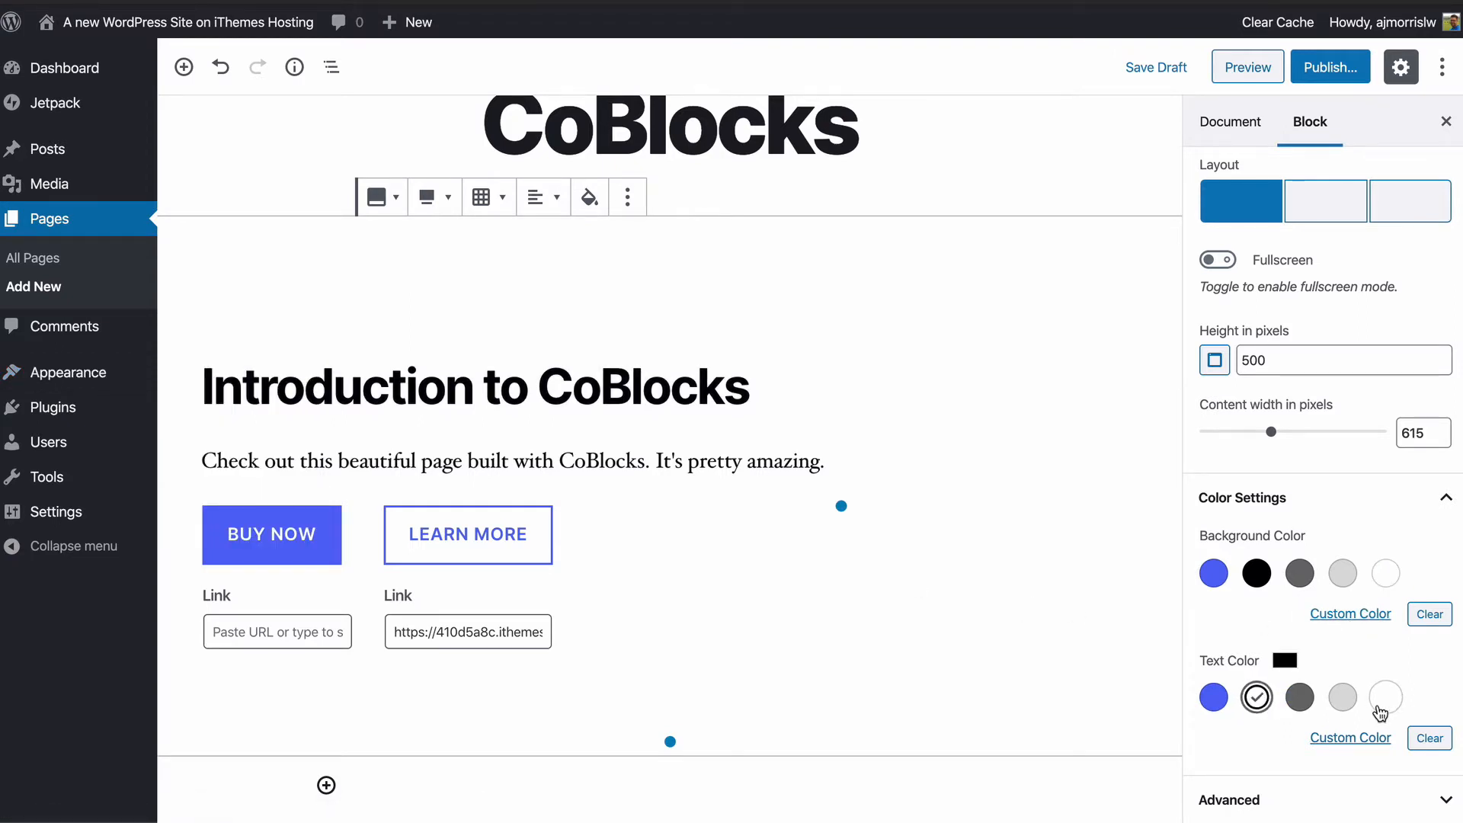
Step: Try light gray as the Hero block's text color and set it back to black
{"action": "left_click", "coordinate": [1343, 698]}
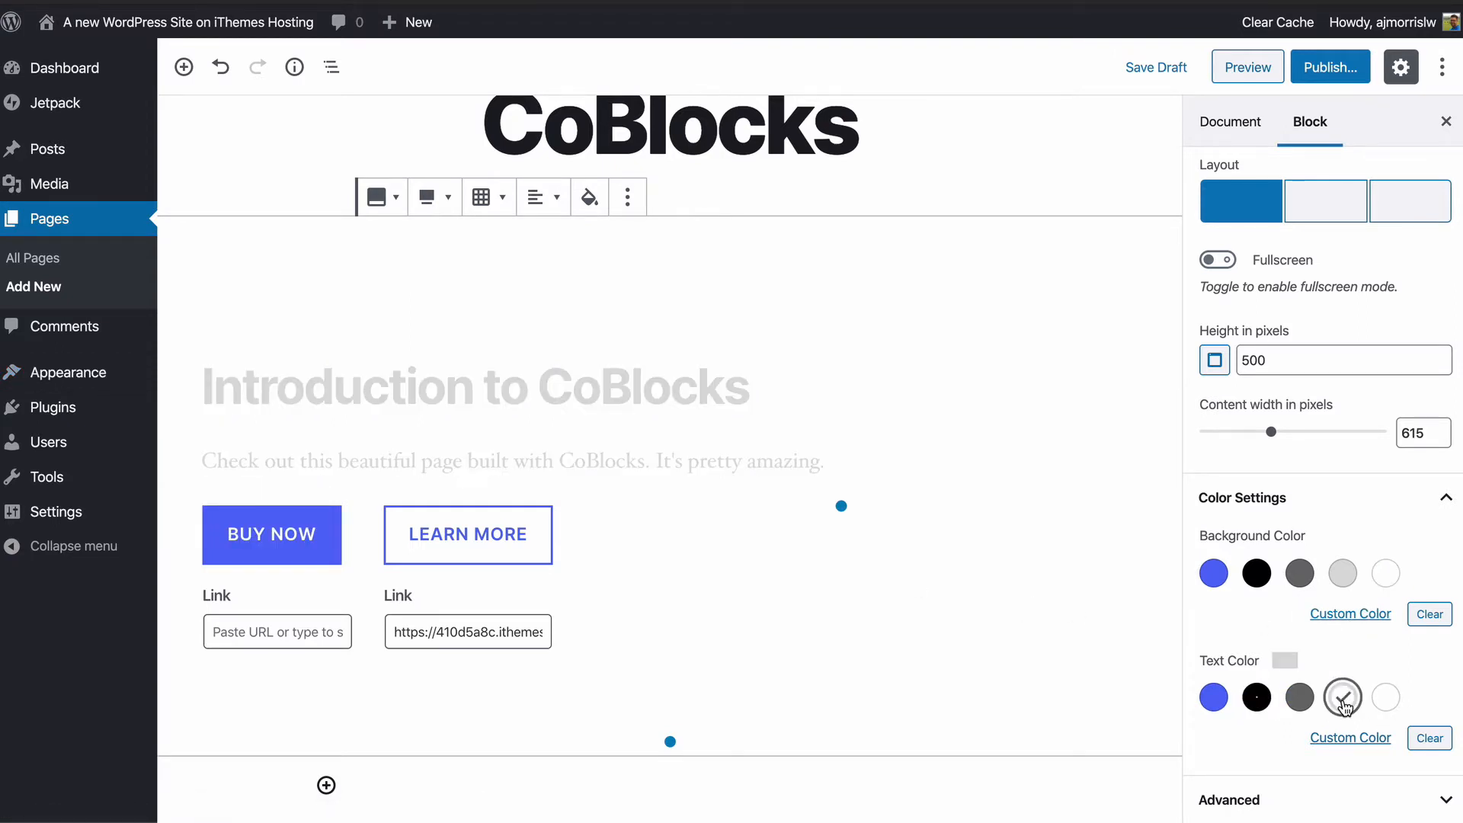
{"action": "left_click", "coordinate": [1257, 709]}
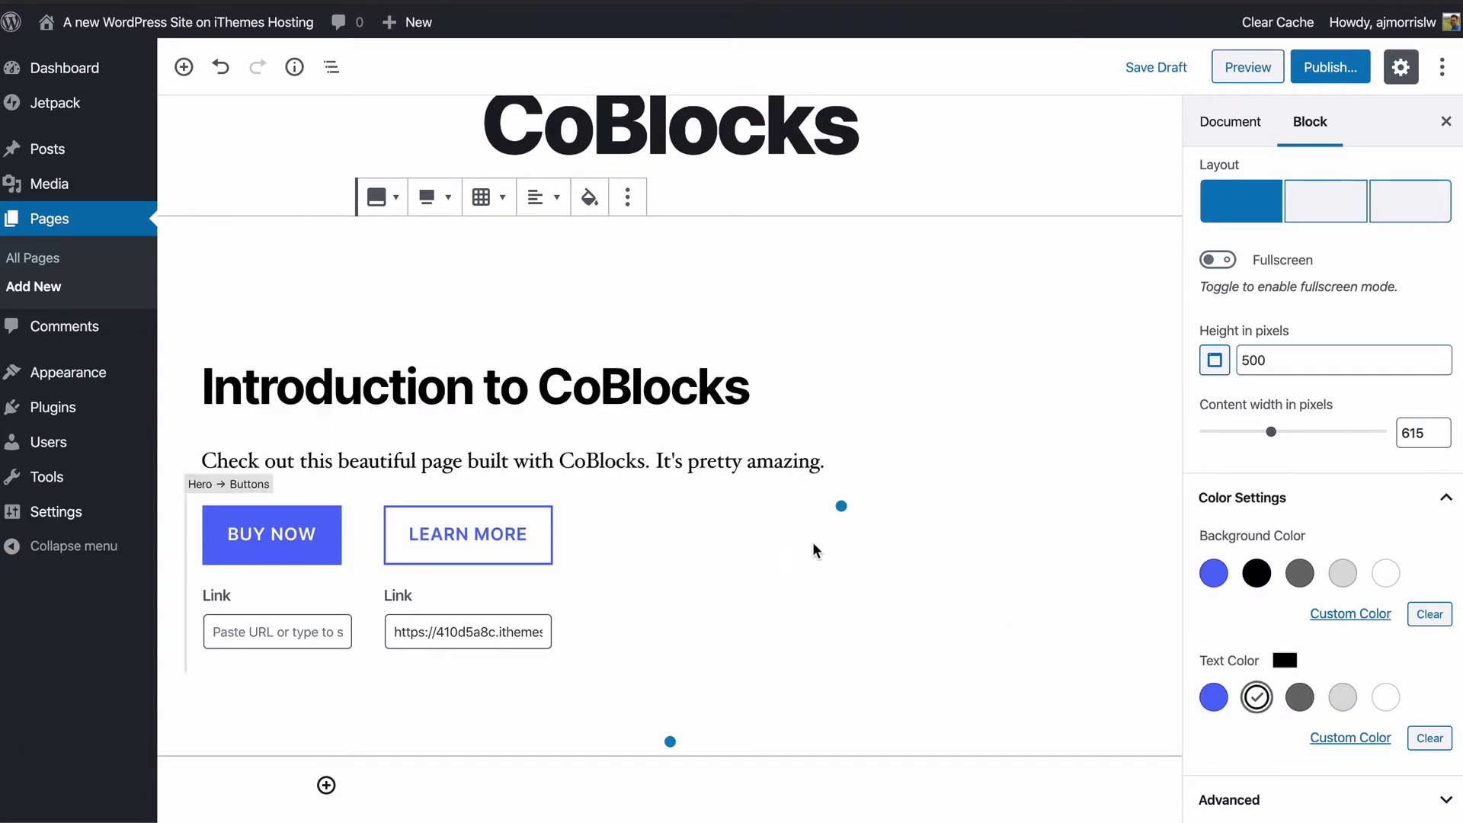
Step: Look over the Hero block's settings, collapse them, and examine its width, layout and background image options
{"action": "scroll", "coordinate": [1334, 454], "scroll_direction": "up", "scroll_amount": 3}
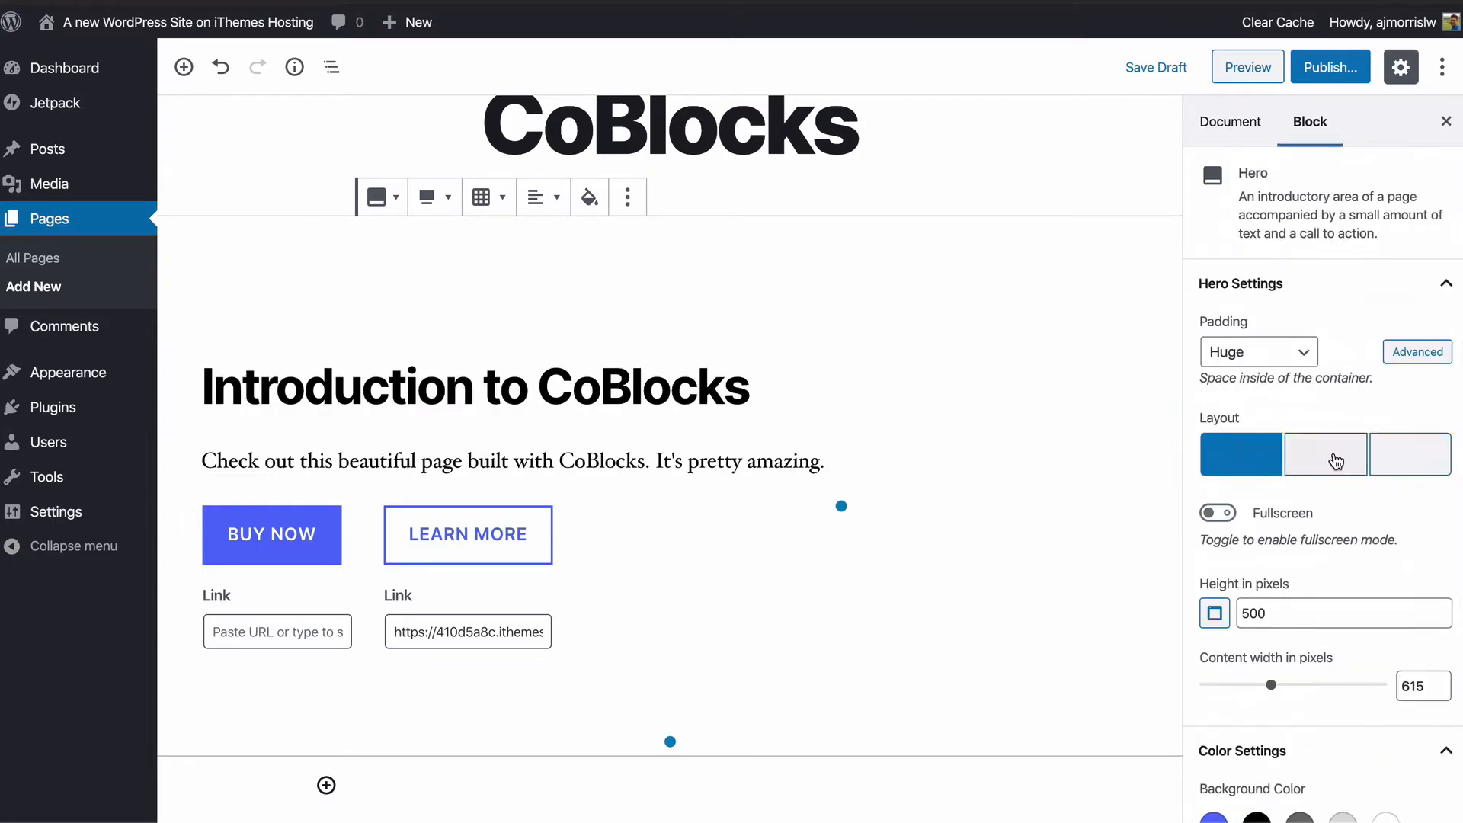
{"action": "scroll", "coordinate": [1334, 458], "scroll_direction": "down", "scroll_amount": 3}
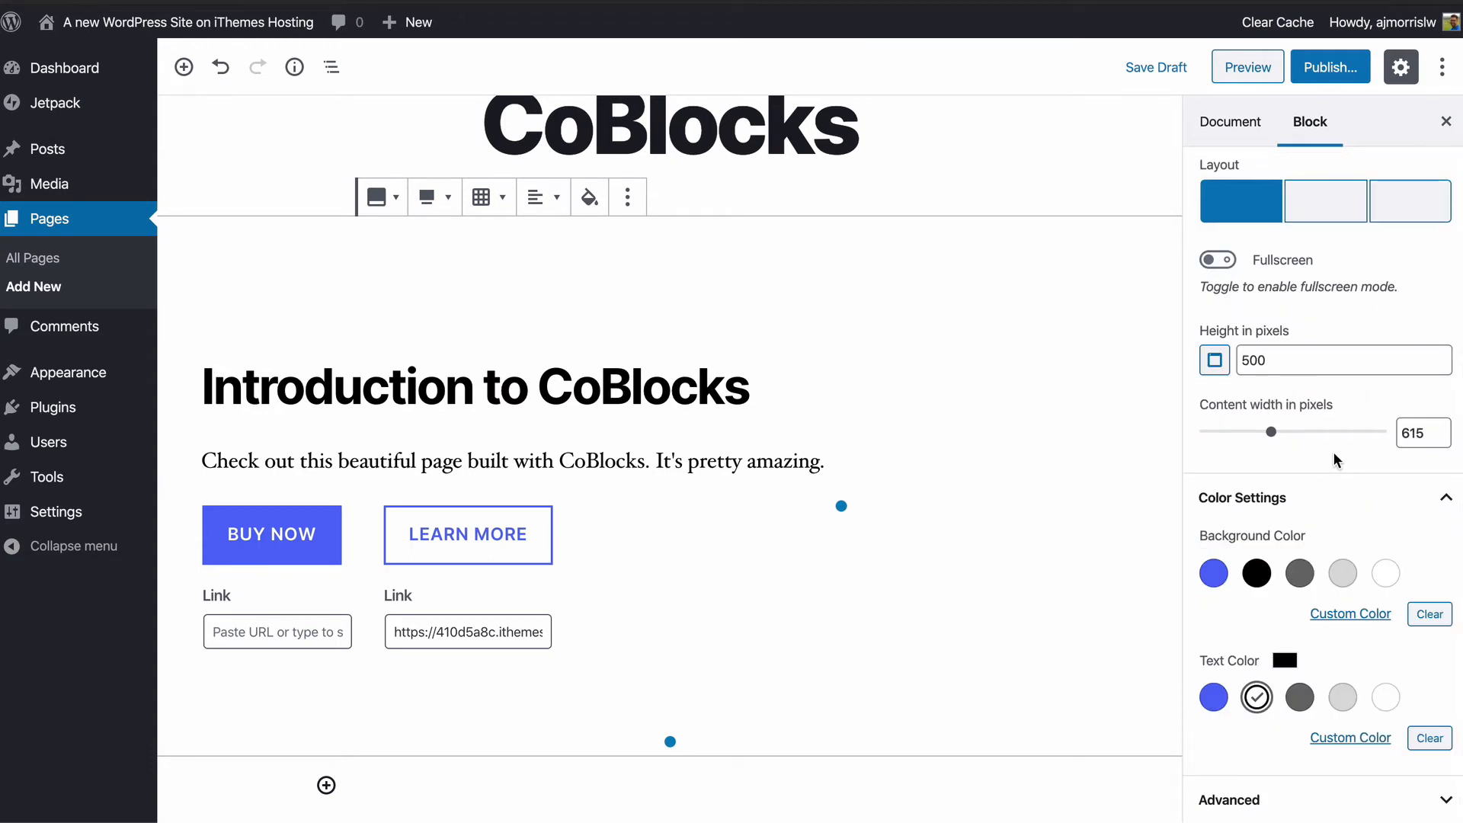
{"action": "scroll", "coordinate": [1334, 458], "scroll_direction": "up", "scroll_amount": 3}
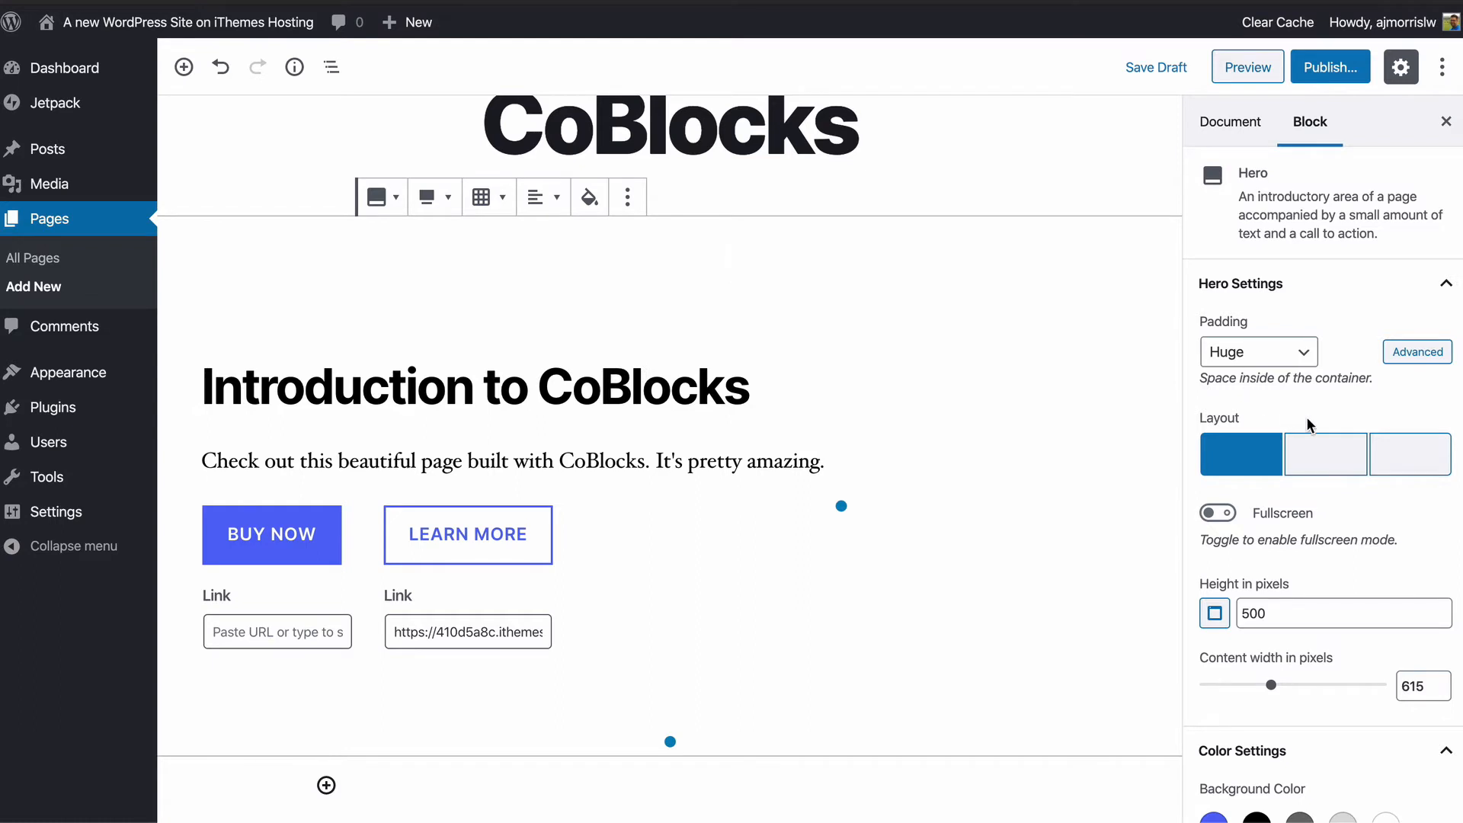
{"action": "scroll", "coordinate": [1306, 425], "scroll_direction": "down", "scroll_amount": 3}
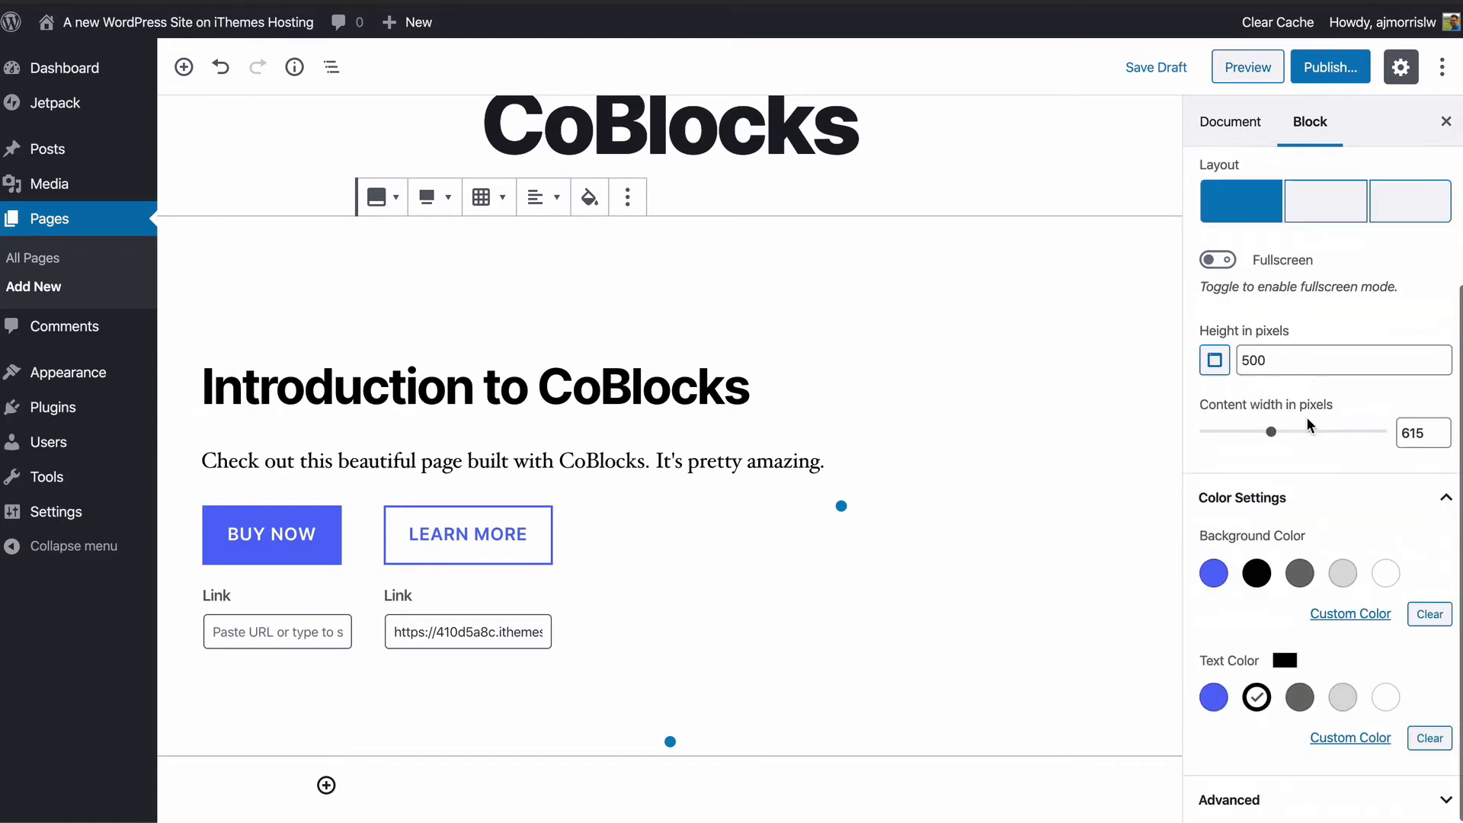
{"action": "left_click", "coordinate": [1386, 516]}
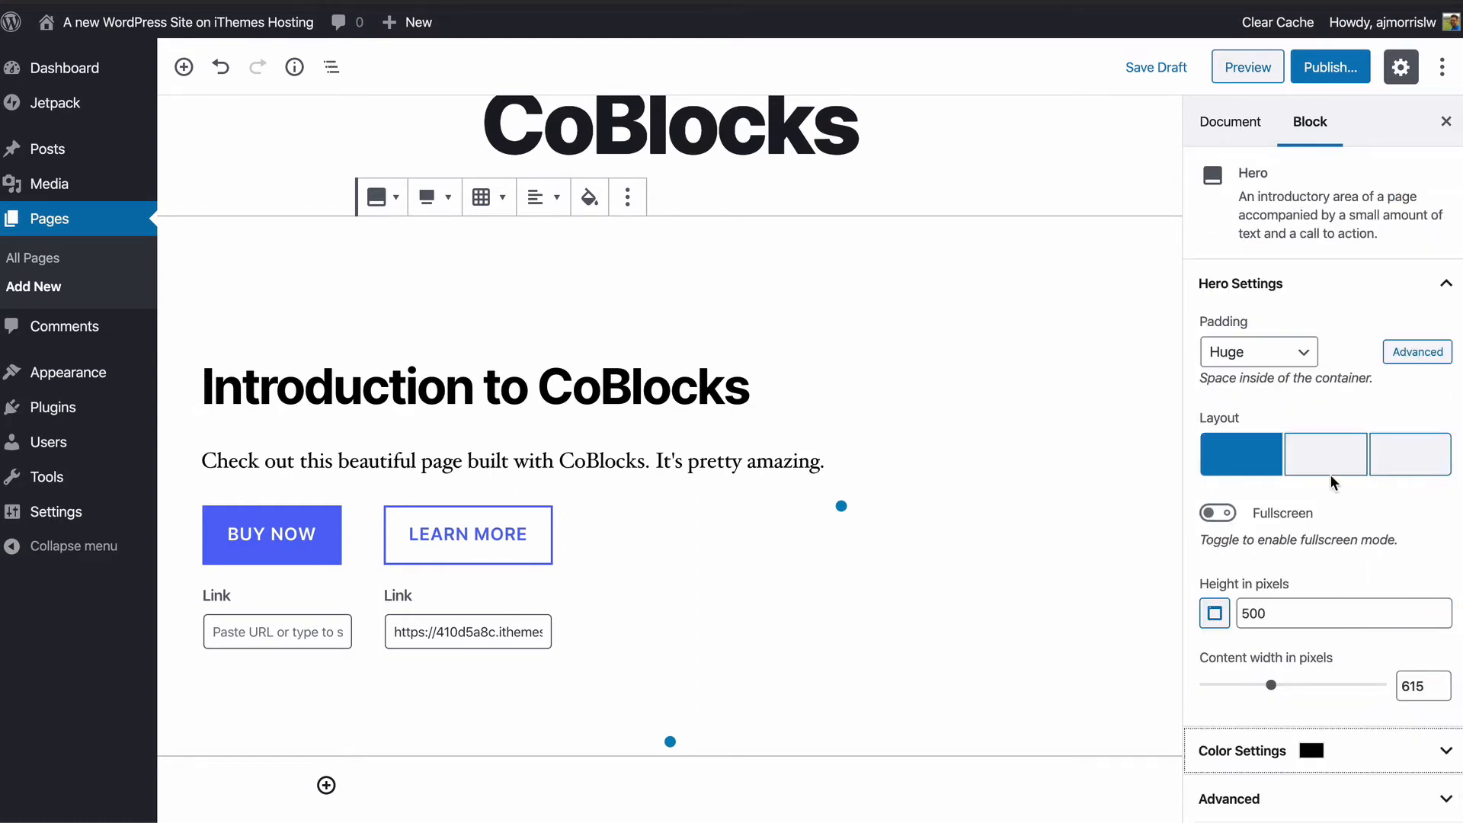
{"action": "left_click", "coordinate": [1299, 278]}
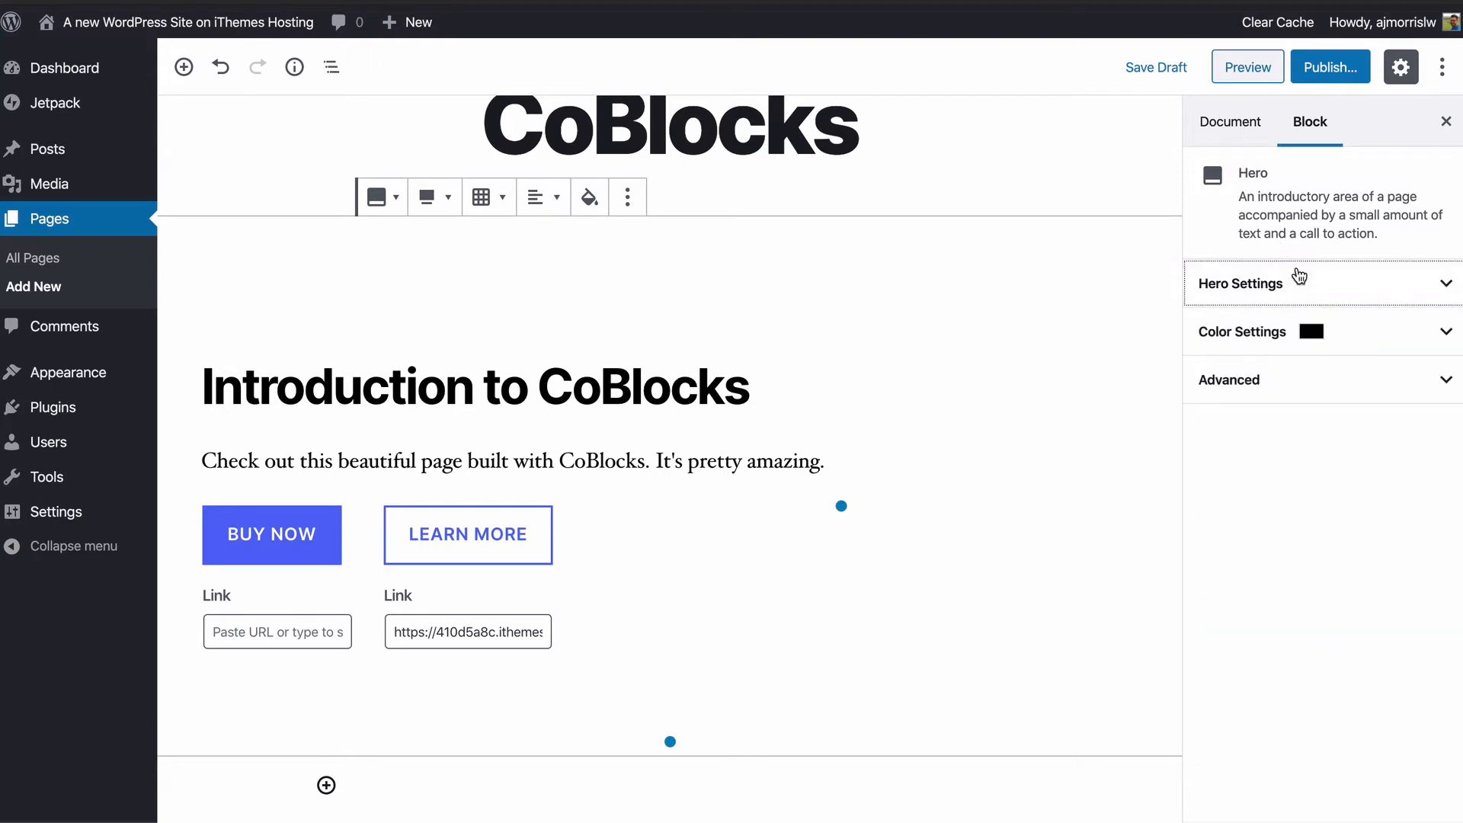
{"action": "left_click", "coordinate": [449, 200]}
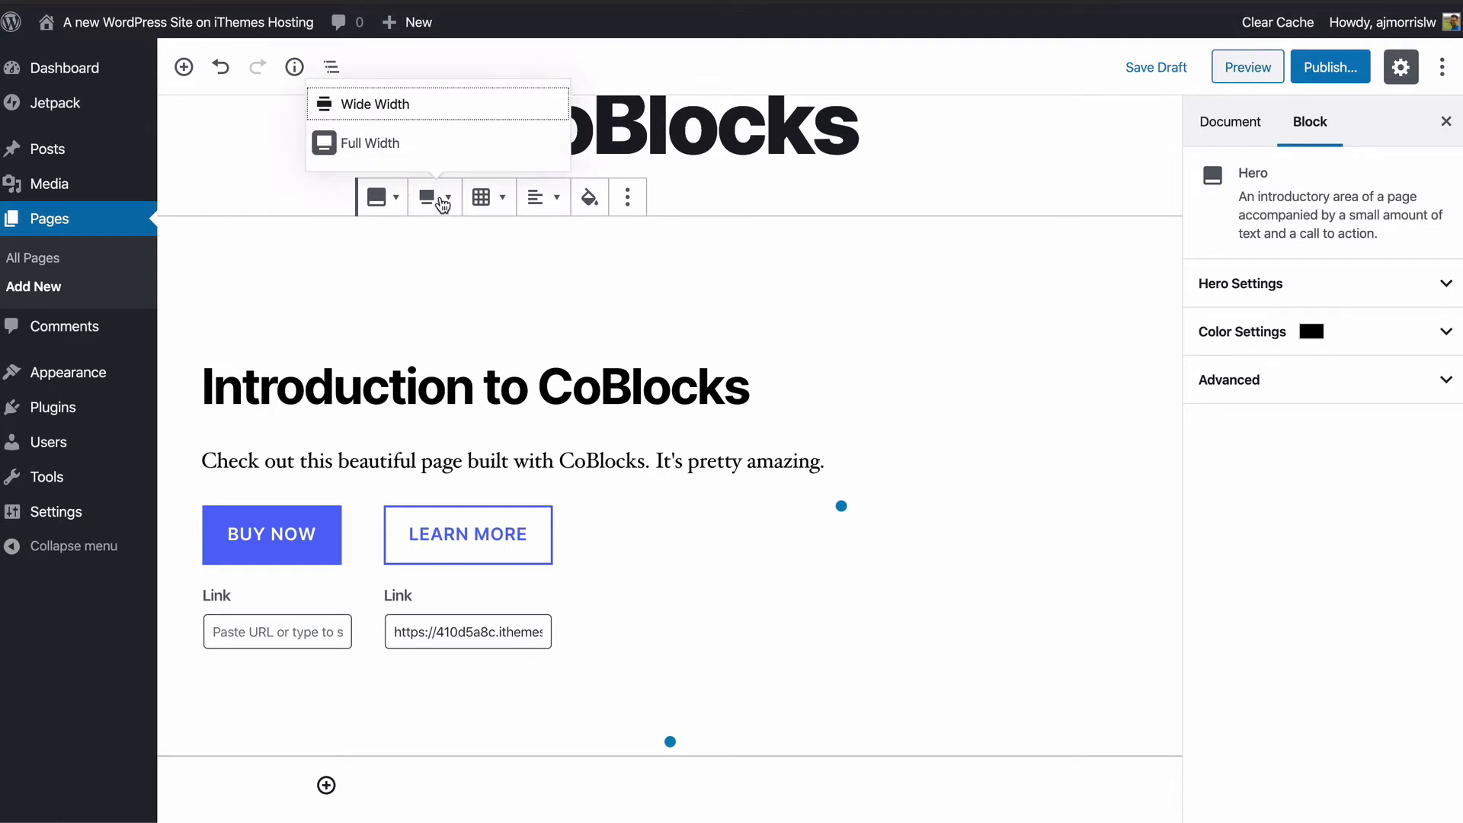
{"action": "left_click", "coordinate": [484, 199]}
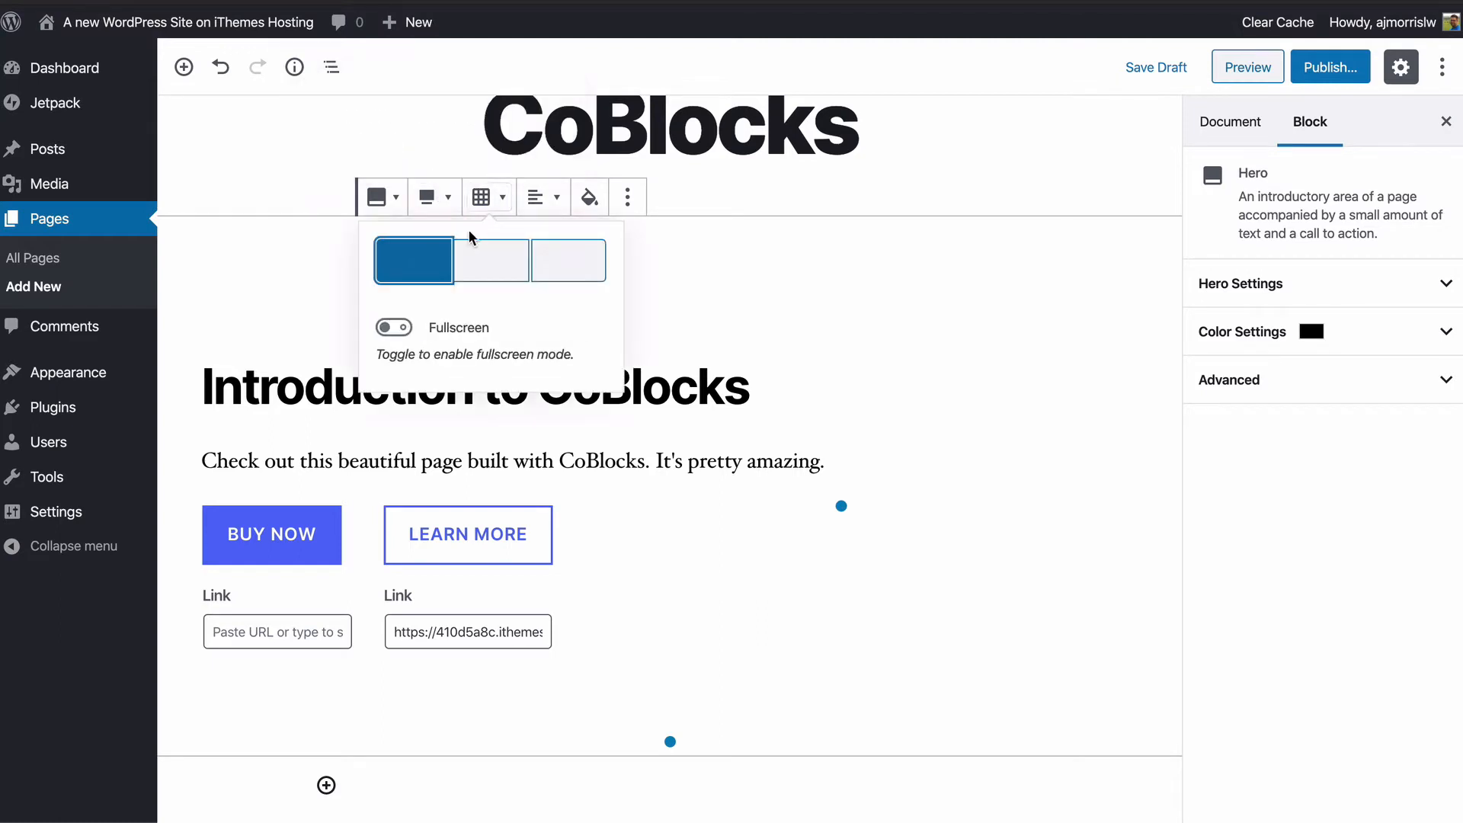
{"action": "left_click", "coordinate": [590, 197]}
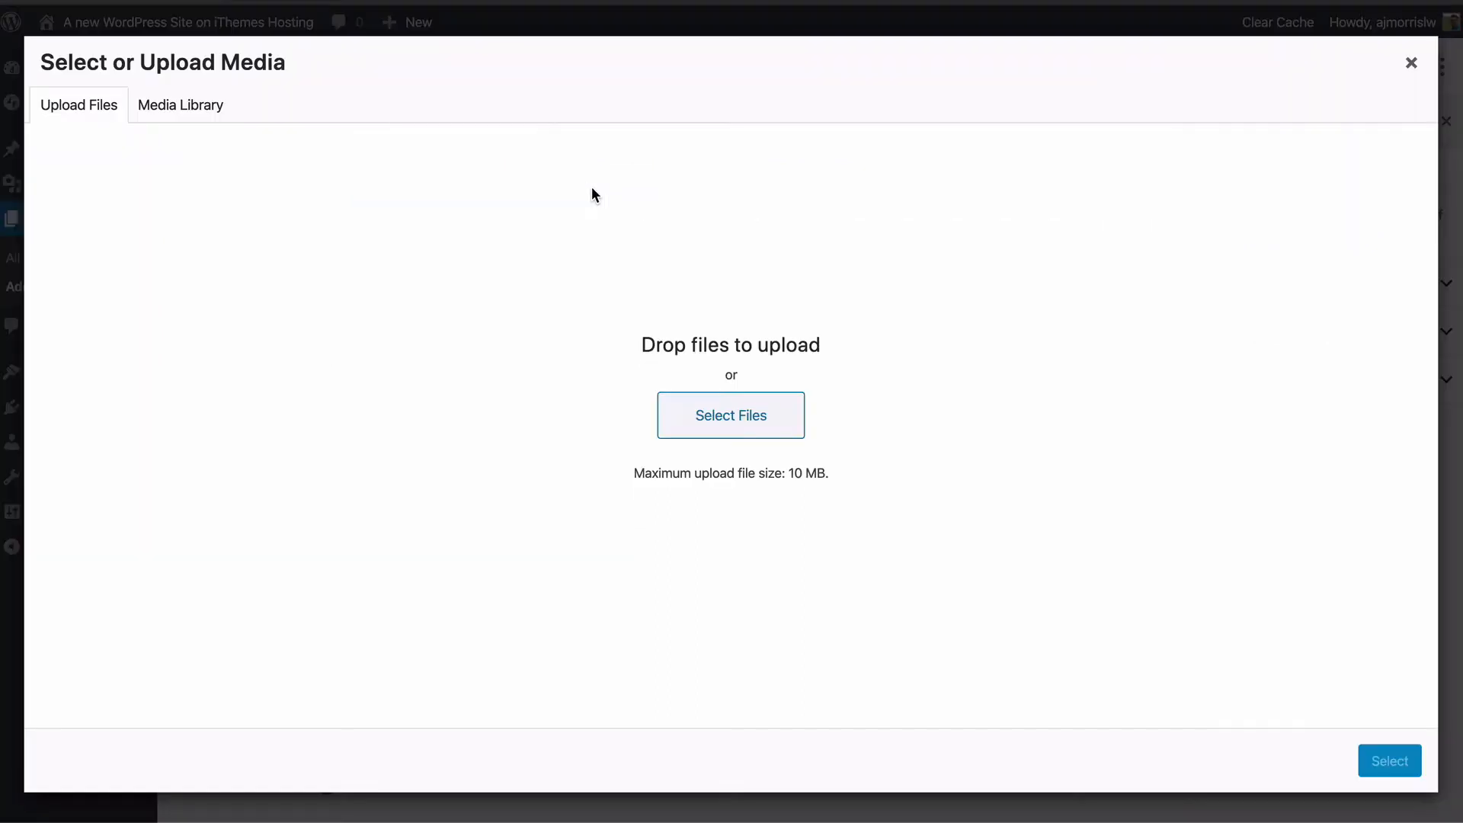
{"action": "left_click", "coordinate": [1411, 63]}
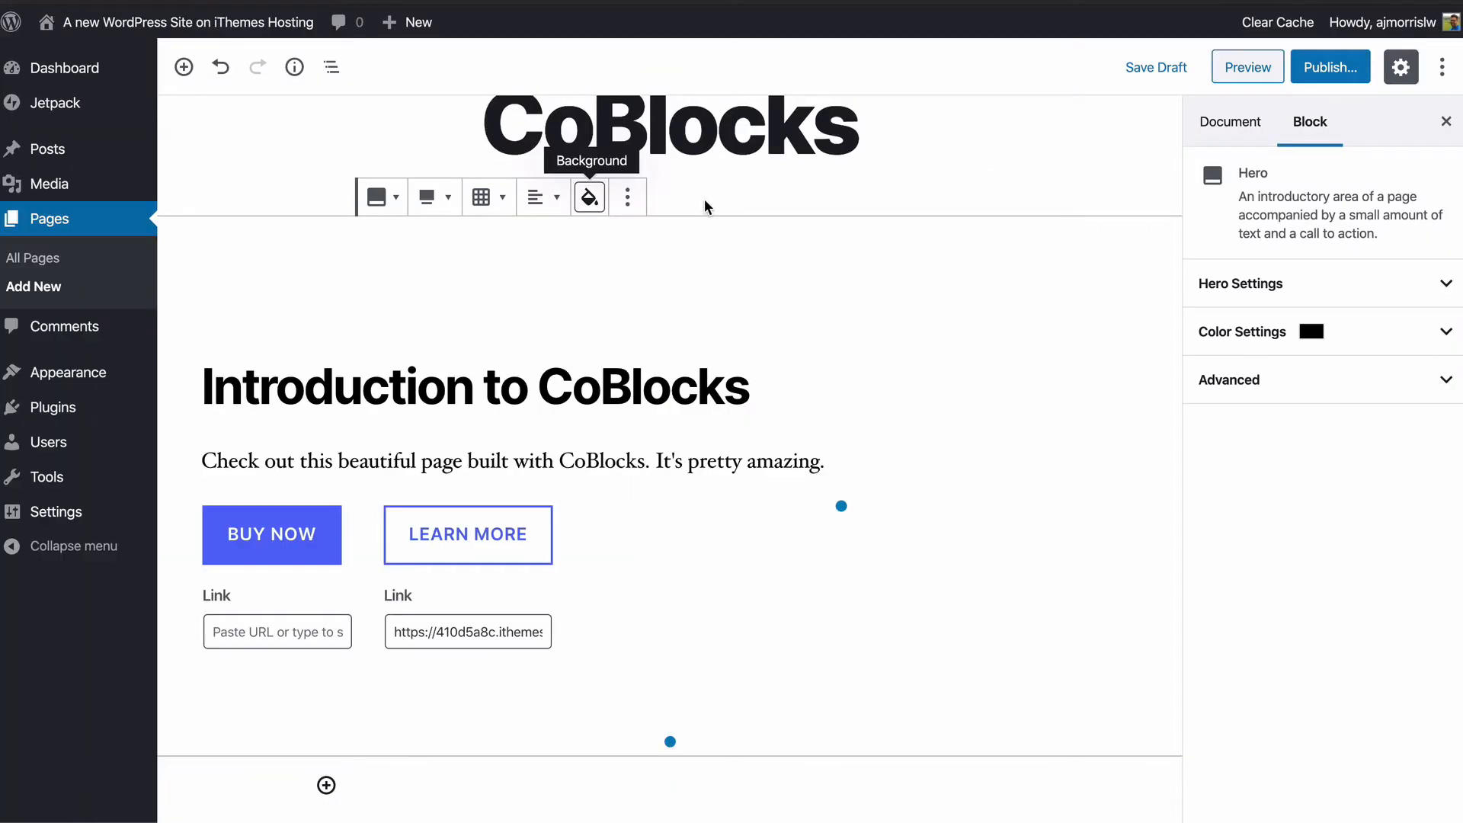
Step: Open the Hero block's background image chooser and check the Media Library and the Downloads folder for an image
{"action": "left_click", "coordinate": [590, 200]}
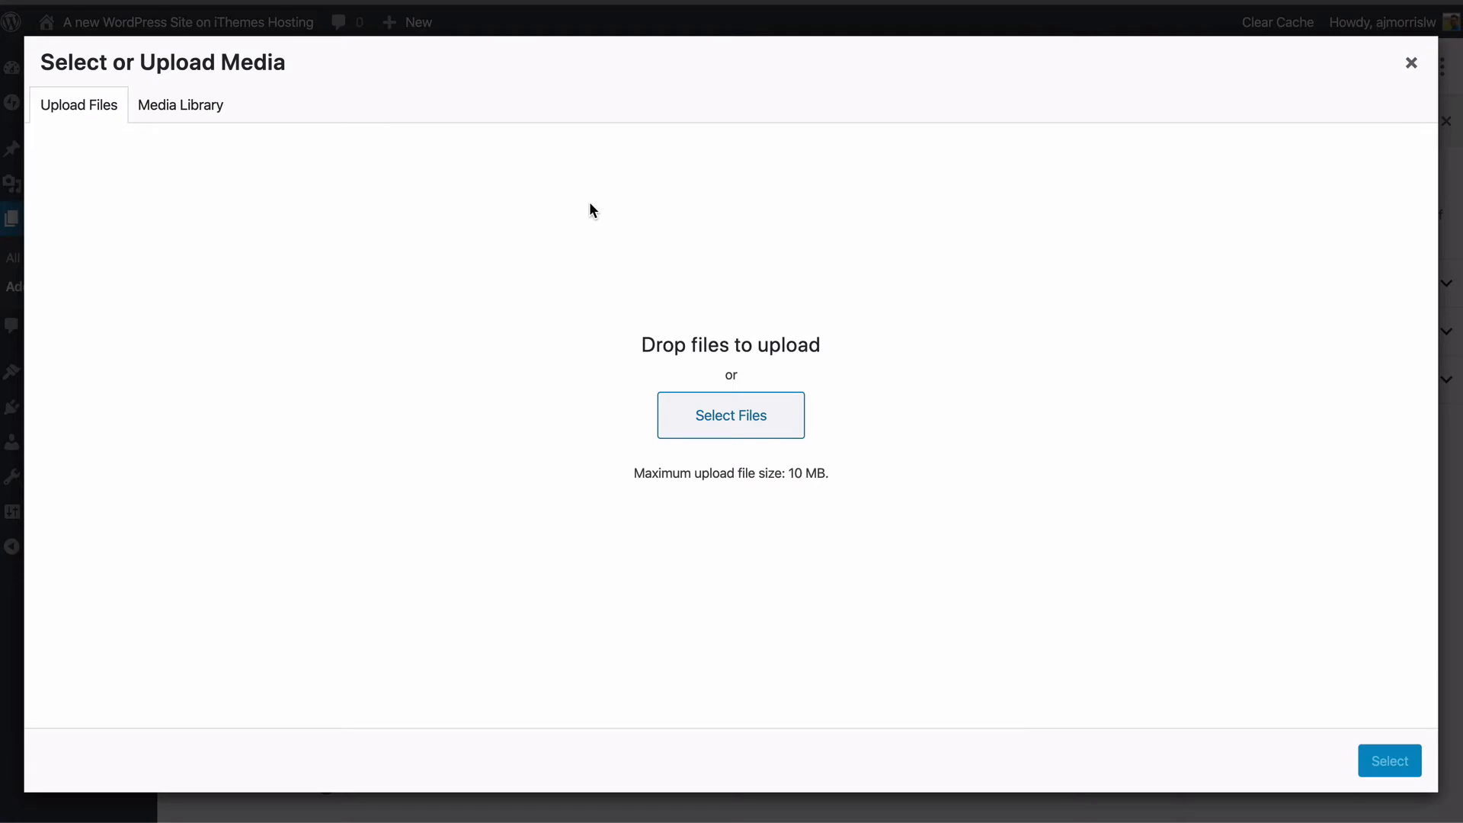
{"action": "left_click", "coordinate": [217, 113]}
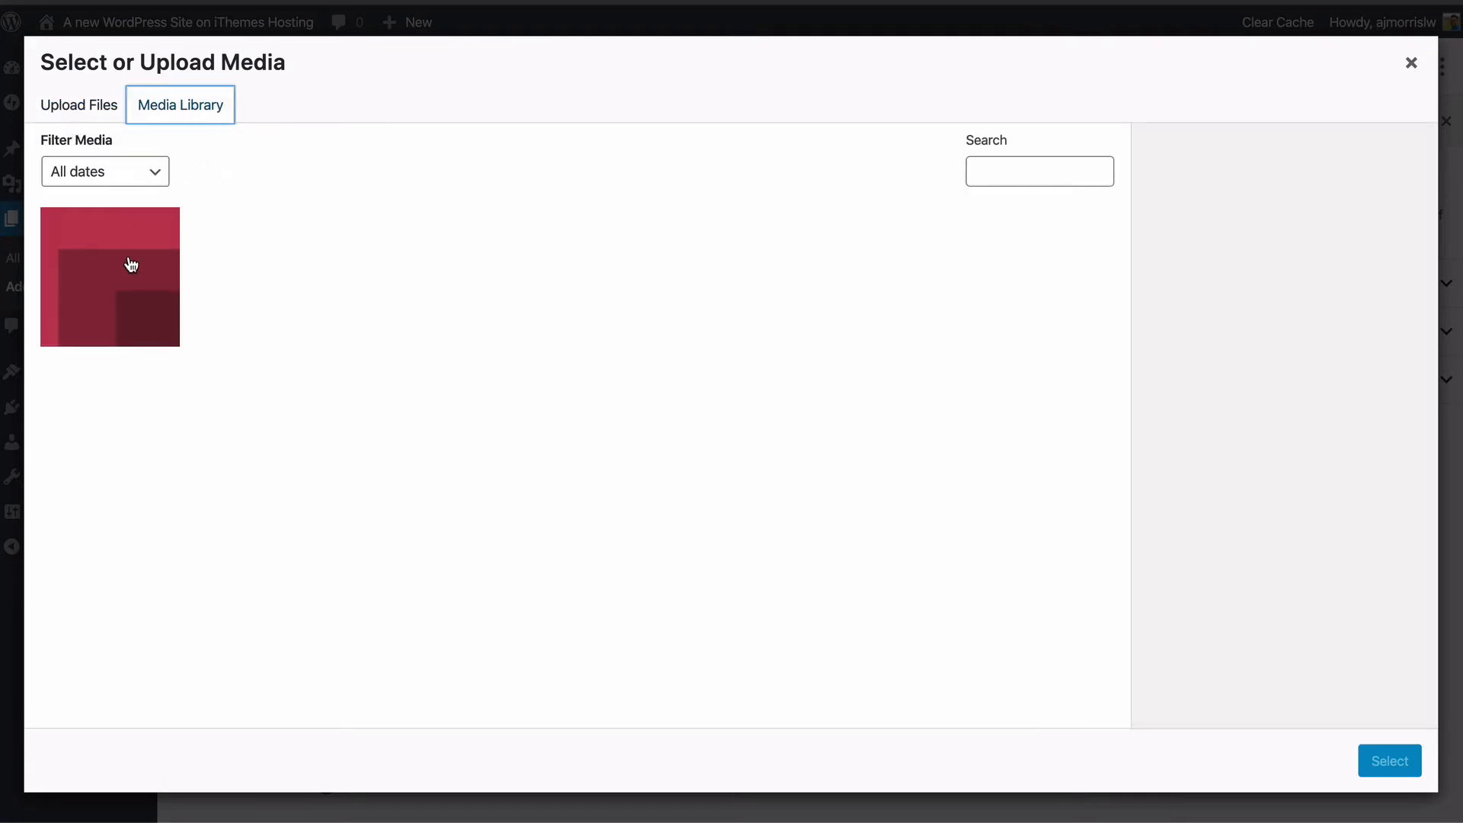
{"action": "left_click", "coordinate": [67, 104]}
{"action": "left_click", "coordinate": [750, 409]}
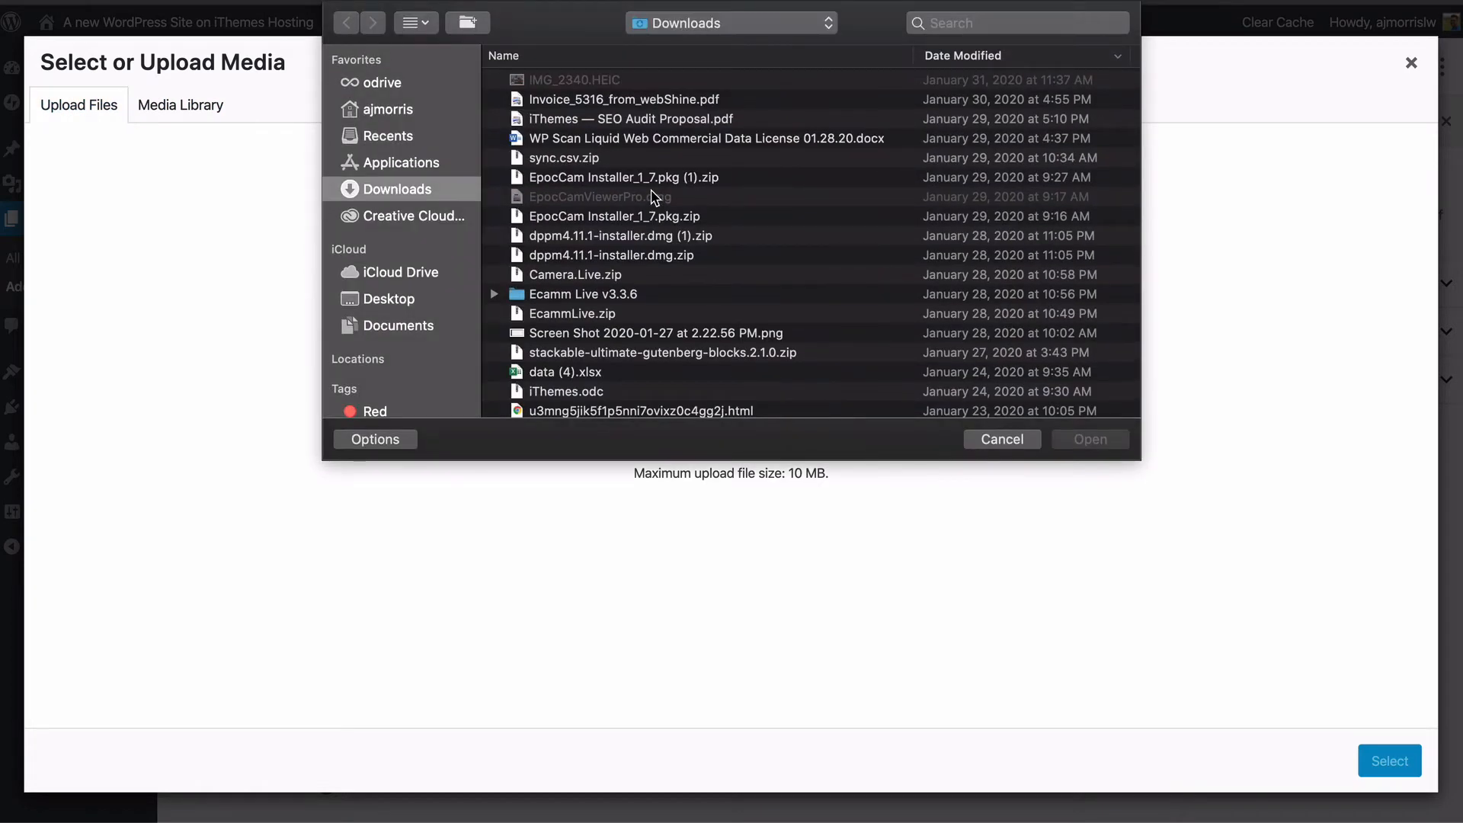
{"action": "key", "text": "Escape"}
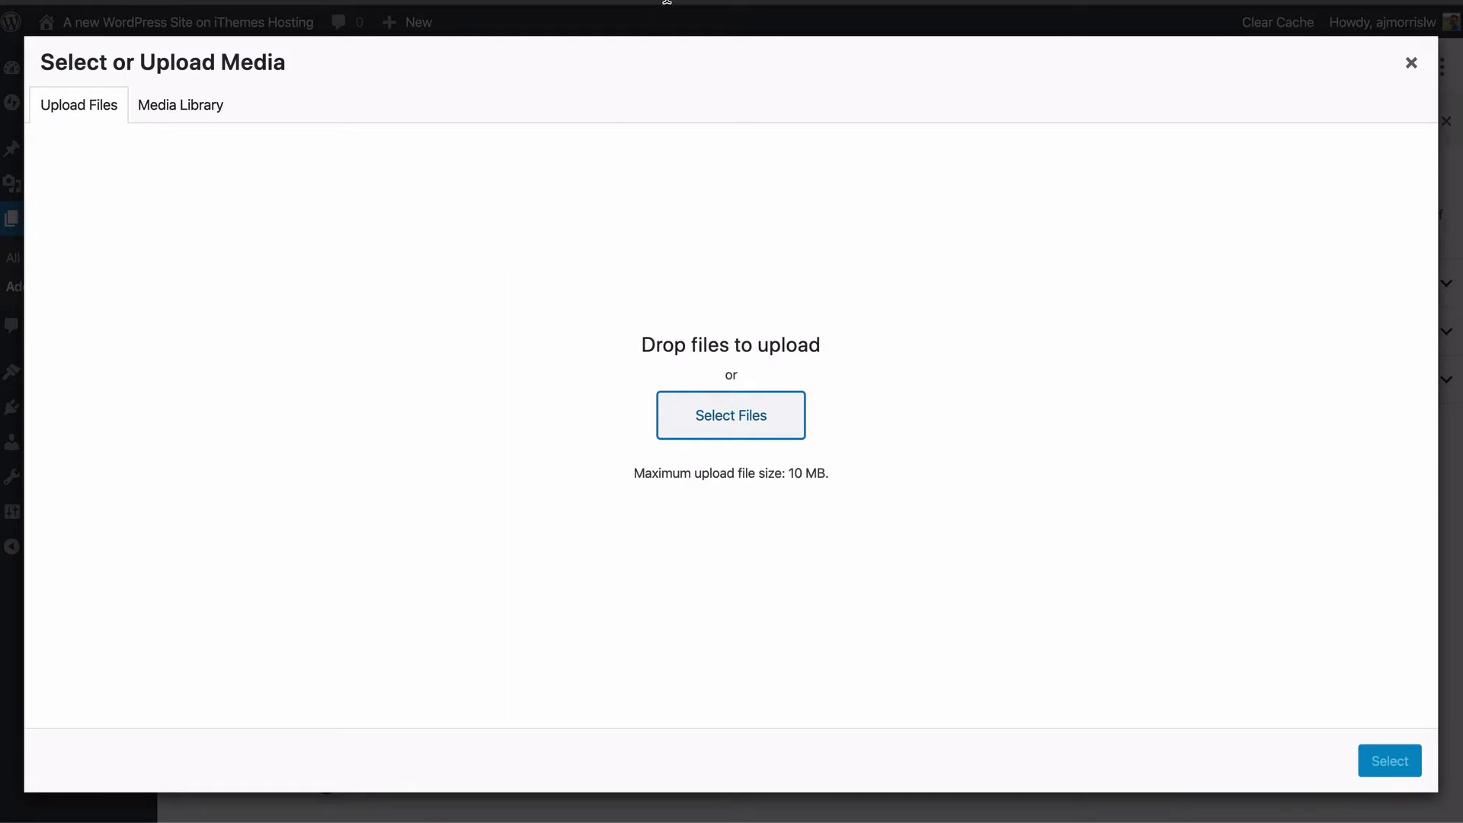
Step: Switch to Finder's Stock Images folder, preview images, and upload AdobeStock_23766790.jpeg as the Hero block's background image
{"action": "left_click", "coordinate": [694, 0]}
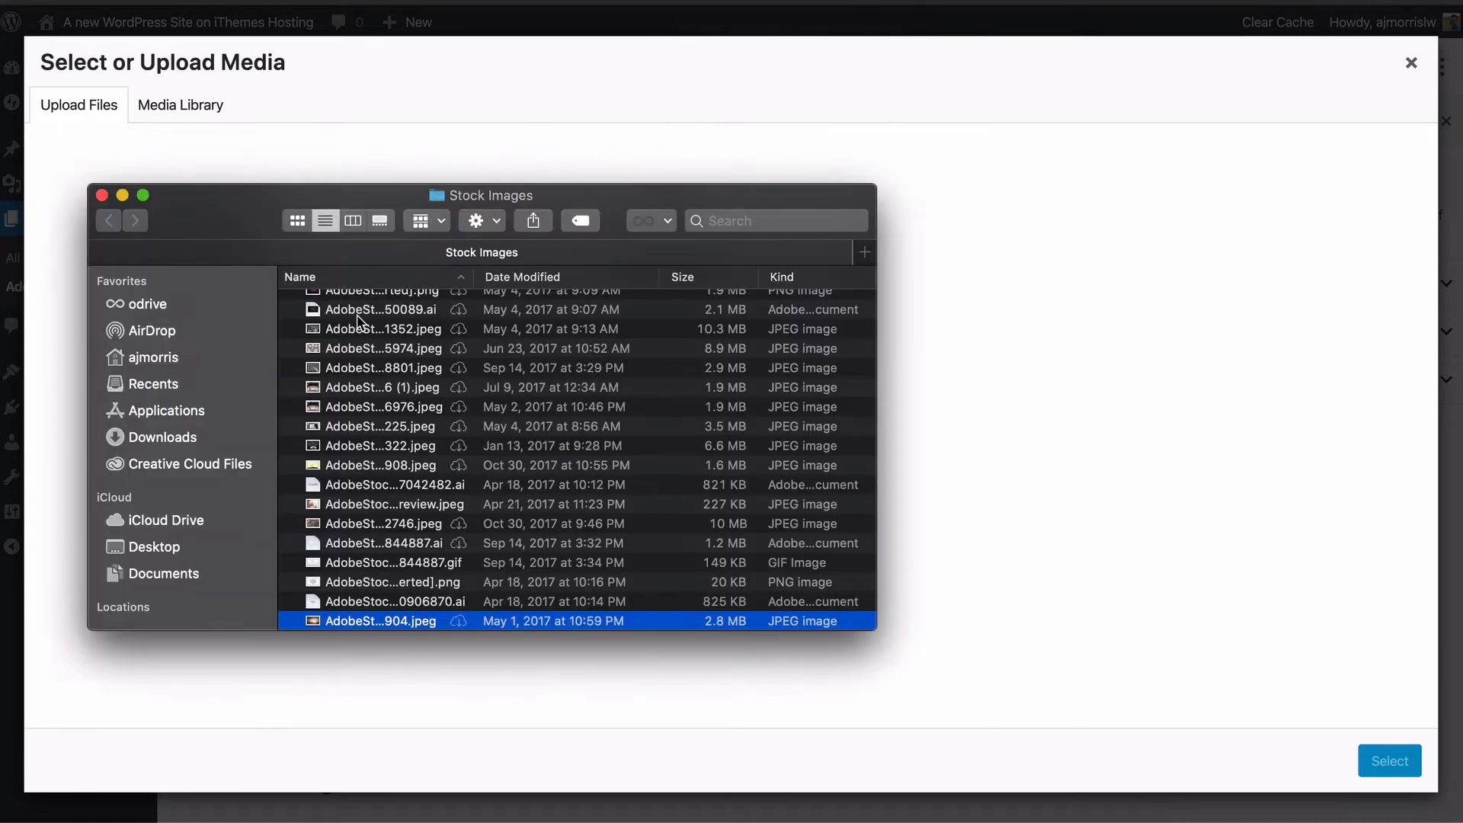
{"action": "scroll", "coordinate": [524, 376], "scroll_direction": "up", "scroll_amount": 5}
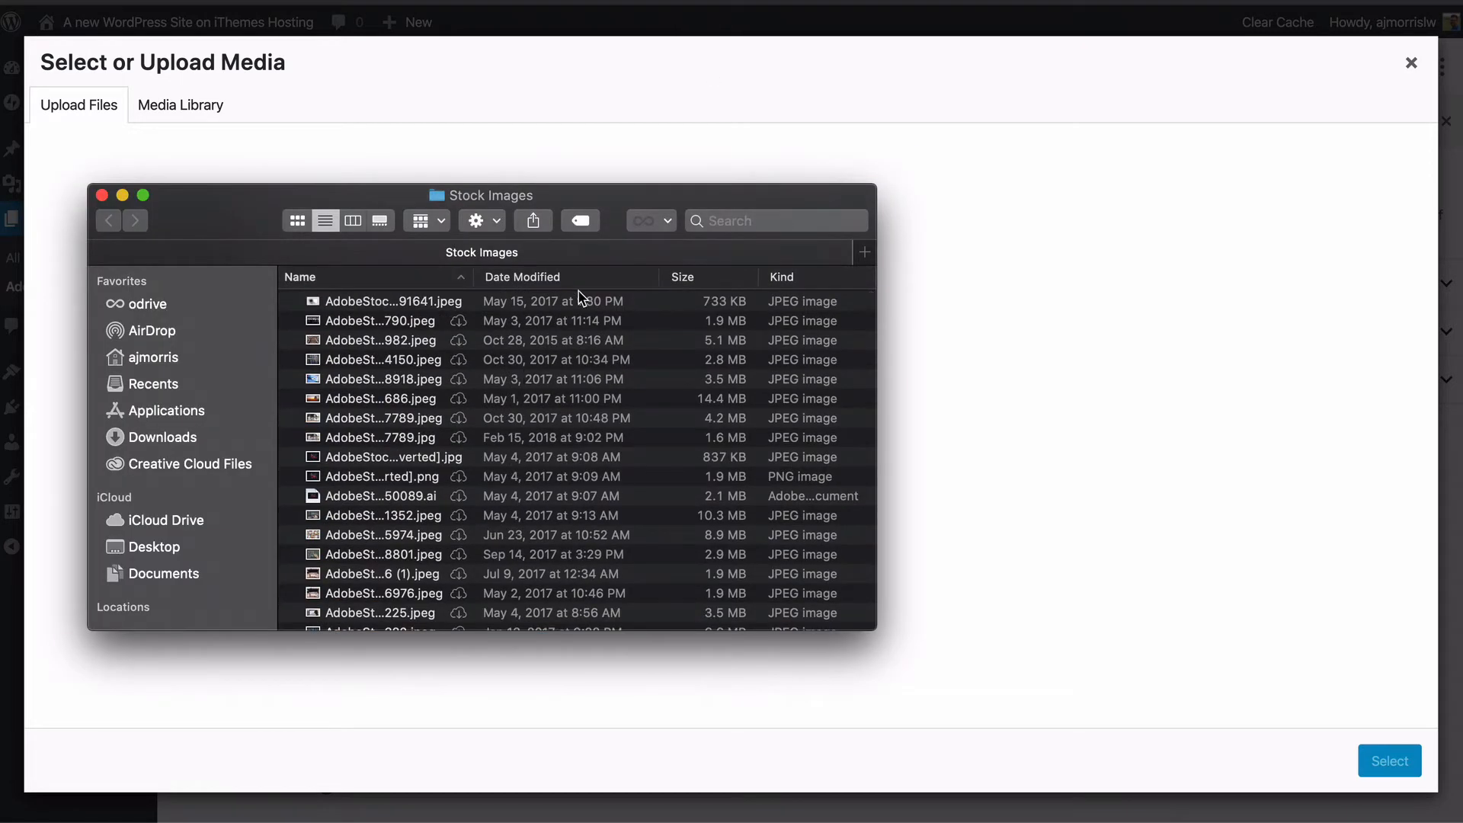
{"action": "left_click", "coordinate": [418, 305]}
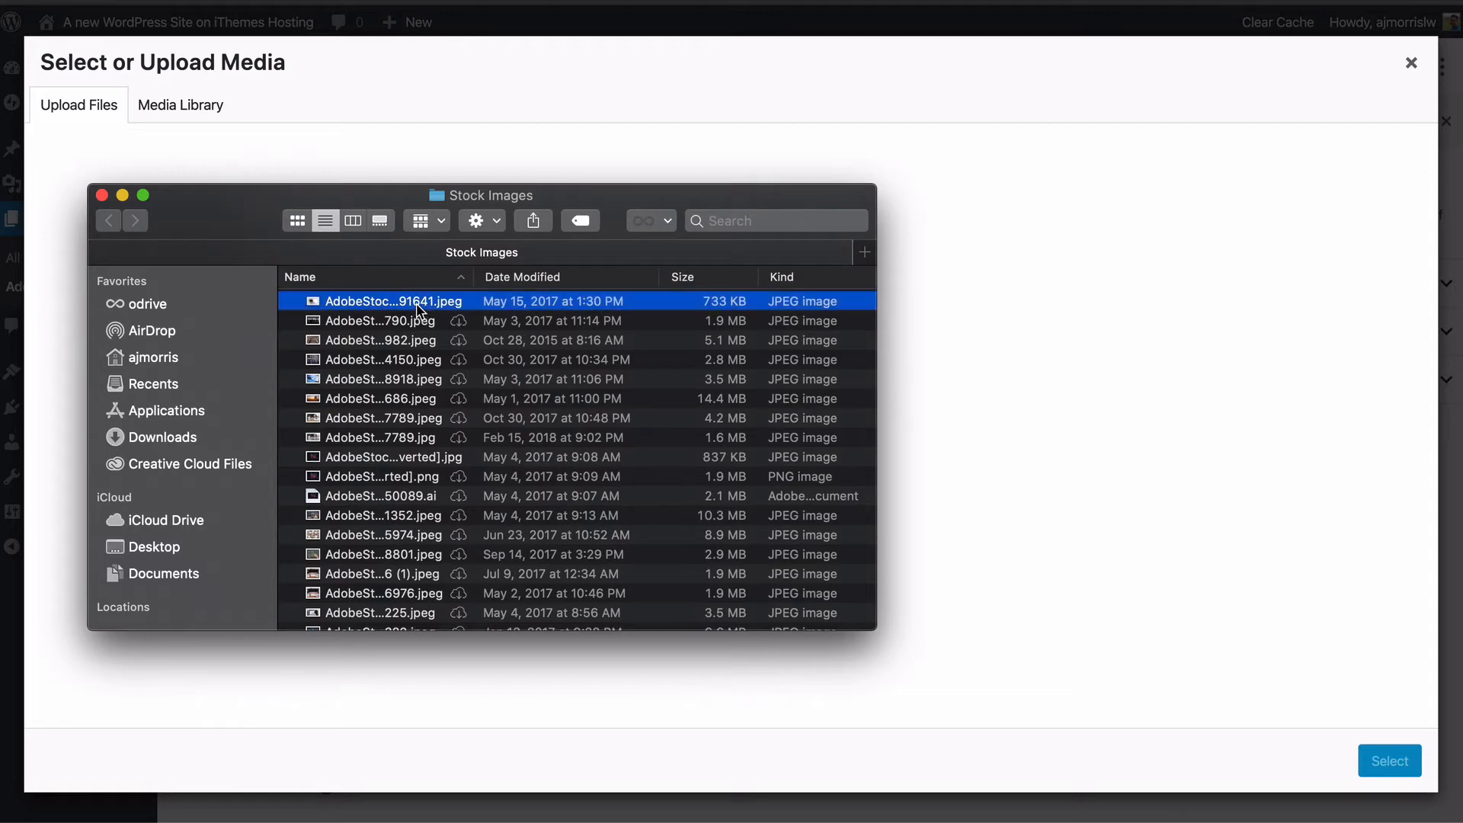
{"action": "key", "text": "space"}
{"action": "key", "text": "space"}
{"action": "left_click", "coordinate": [372, 326]}
{"action": "key", "text": "space"}
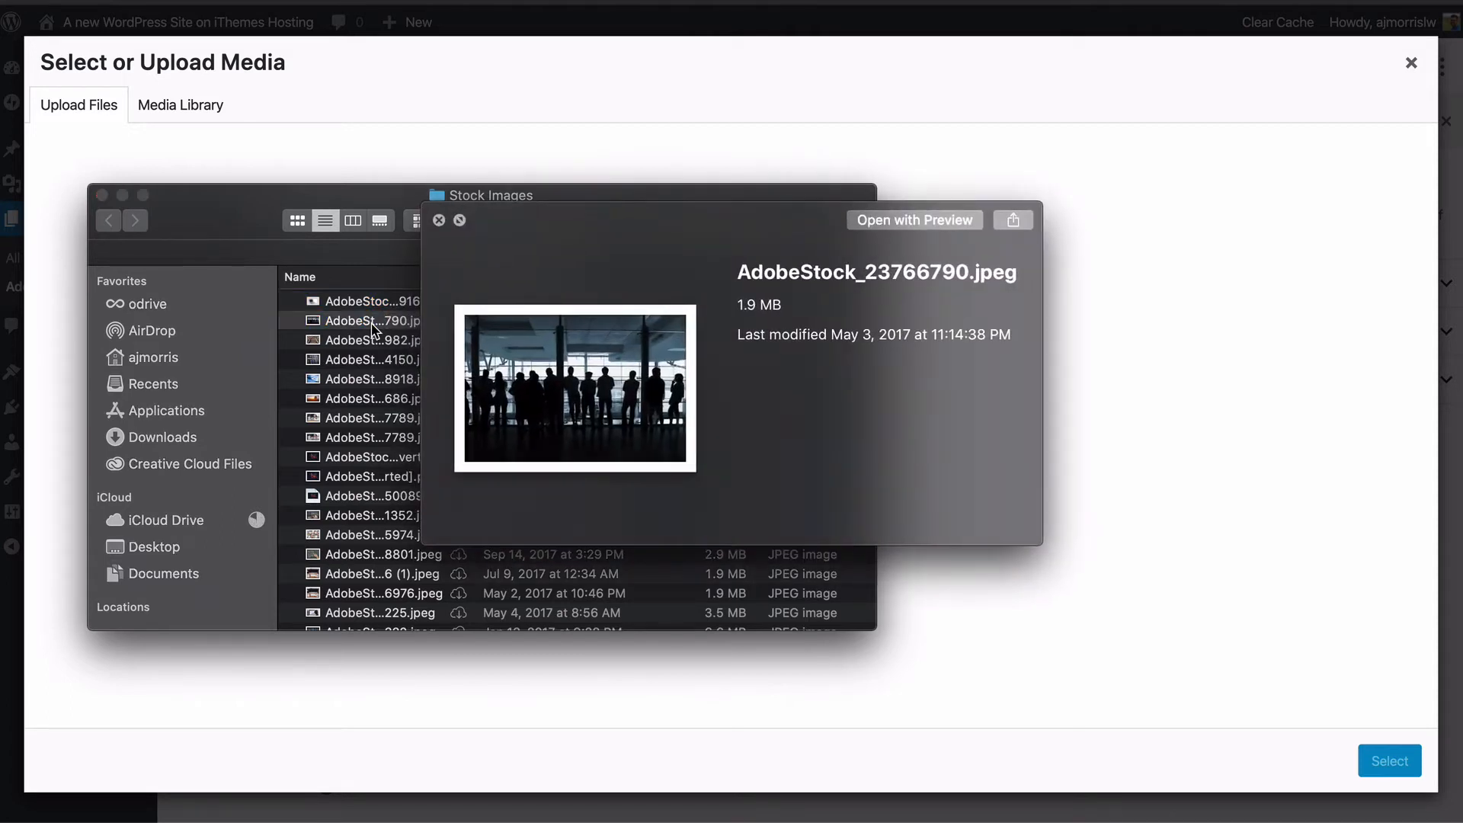
{"action": "key", "text": "space"}
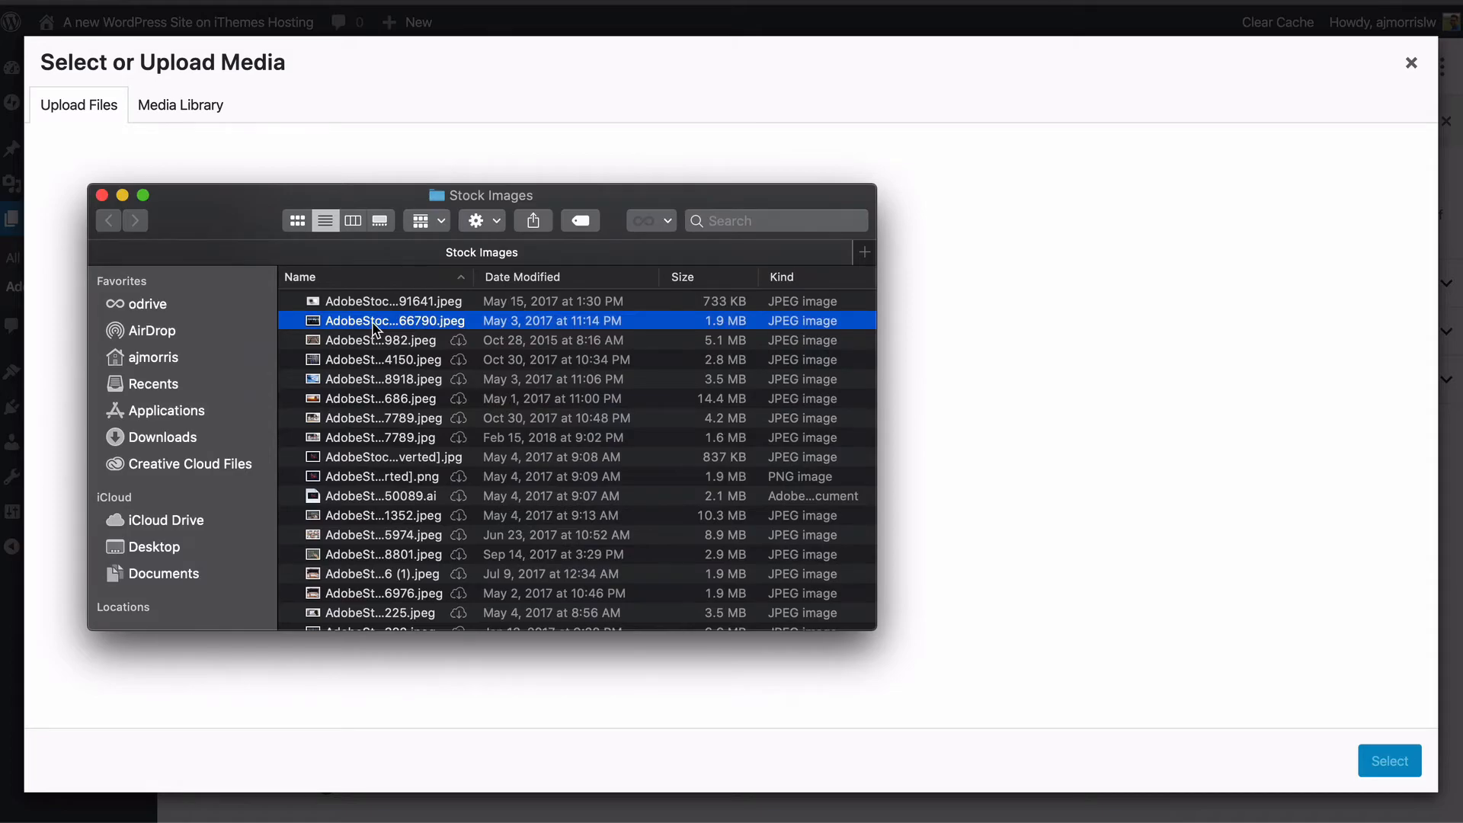
{"action": "left_click_drag", "start_coordinate": [373, 327], "coordinate": [1035, 343]}
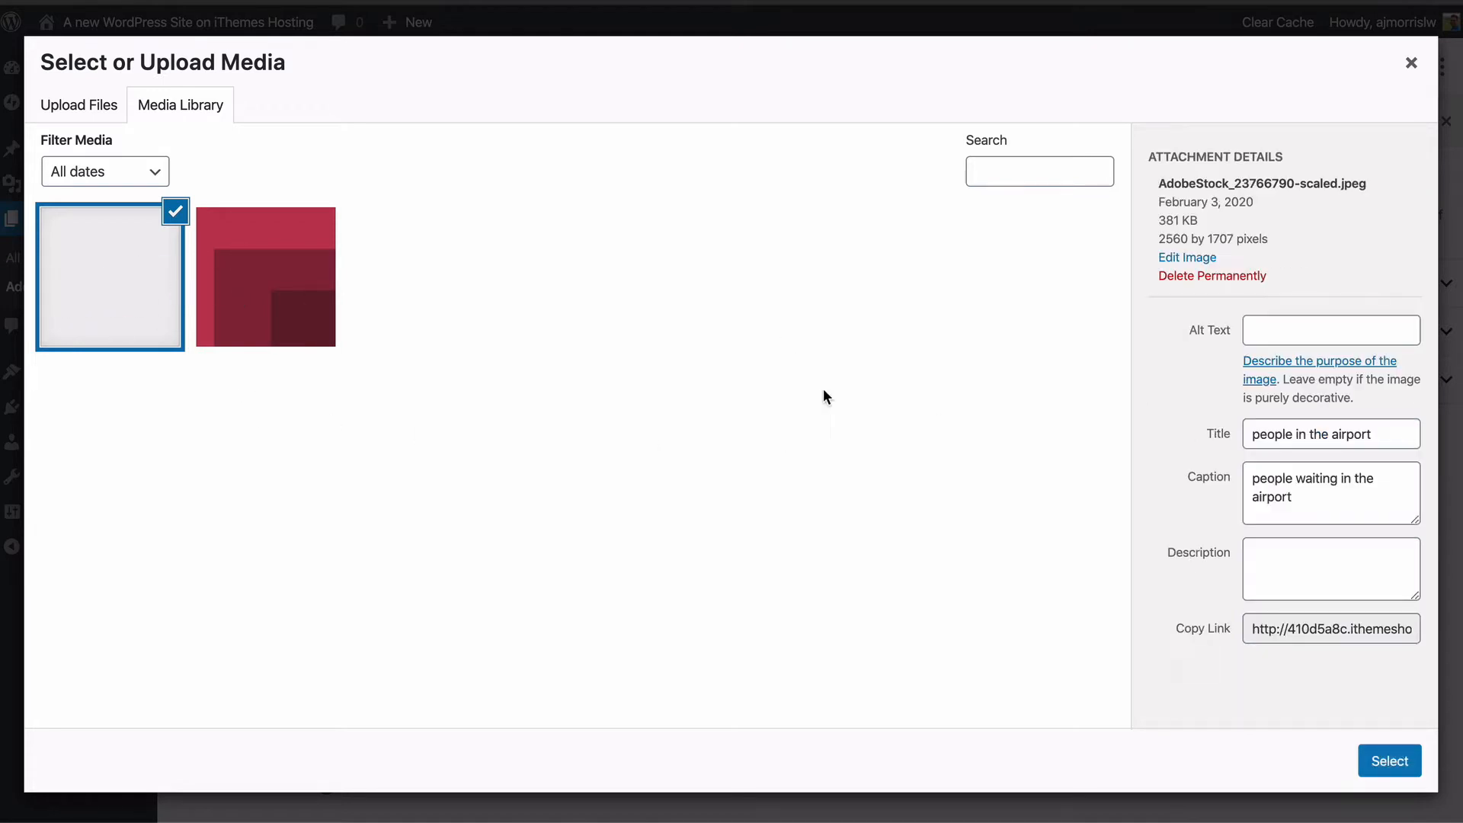
{"action": "left_click", "coordinate": [1393, 755]}
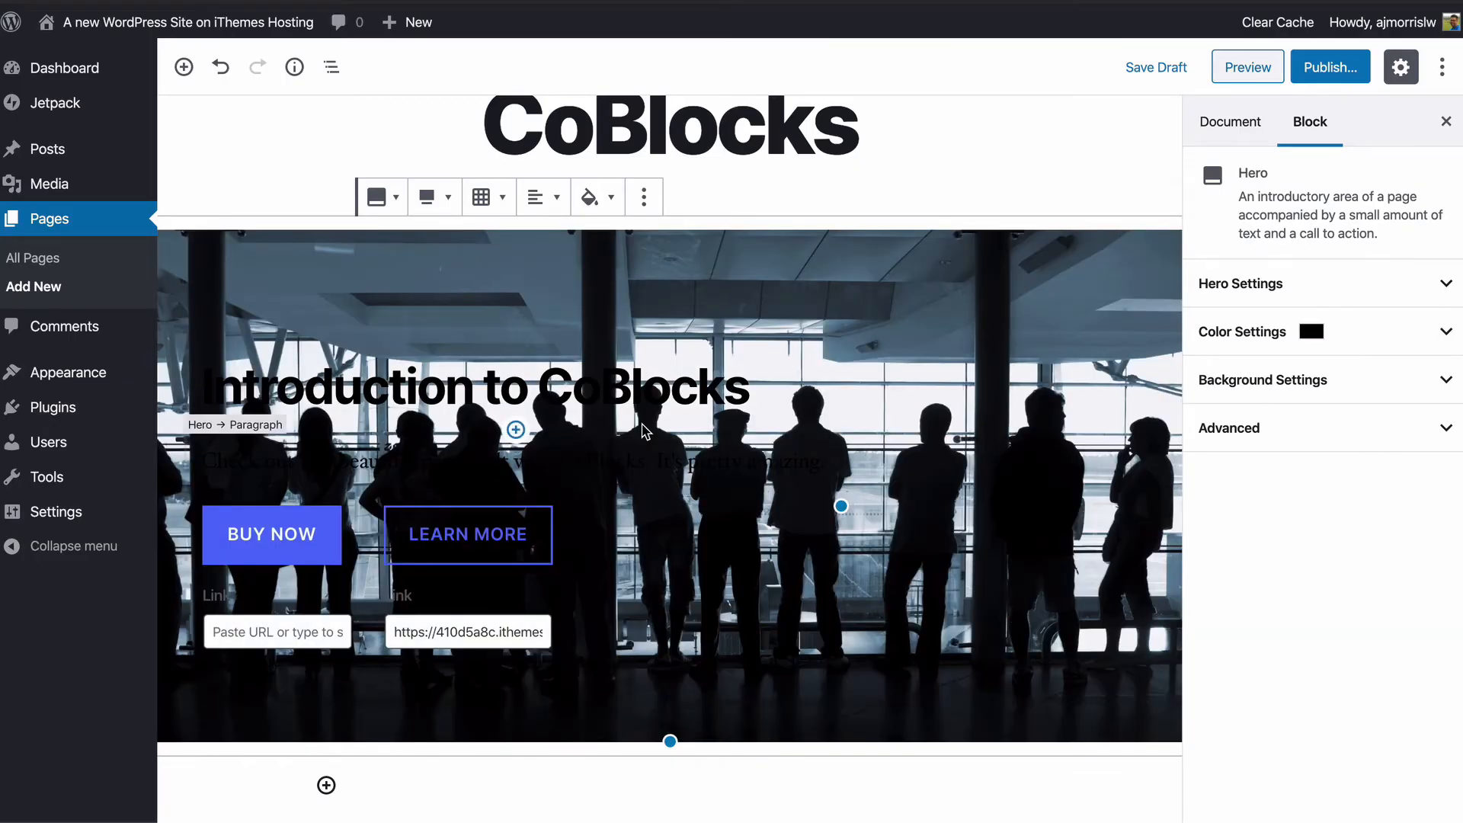
Step: Try white, light gray and dark gray as the Hero block's text color, and set it to blue
{"action": "left_click", "coordinate": [543, 371]}
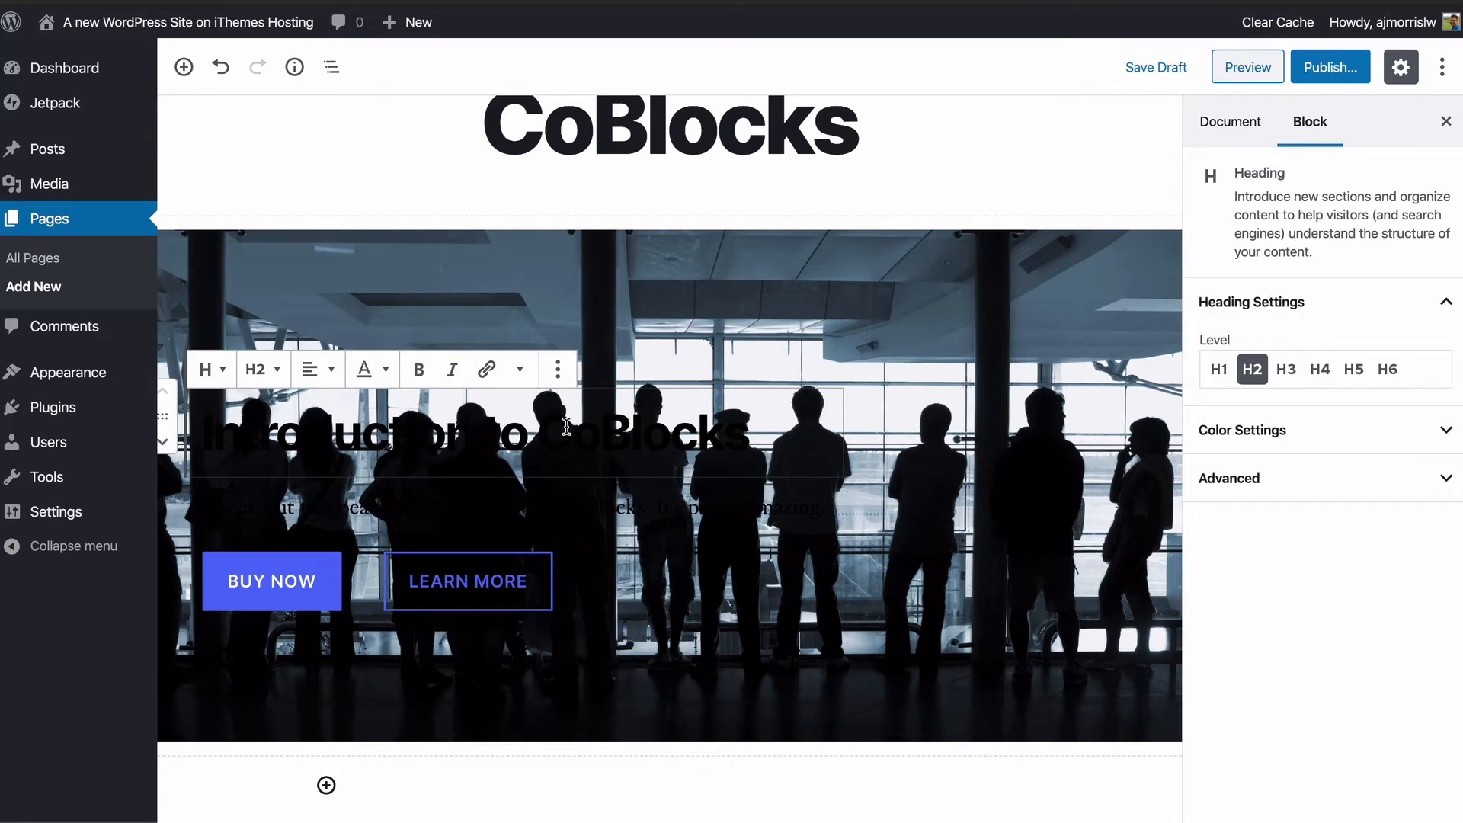
{"action": "left_click", "coordinate": [691, 326]}
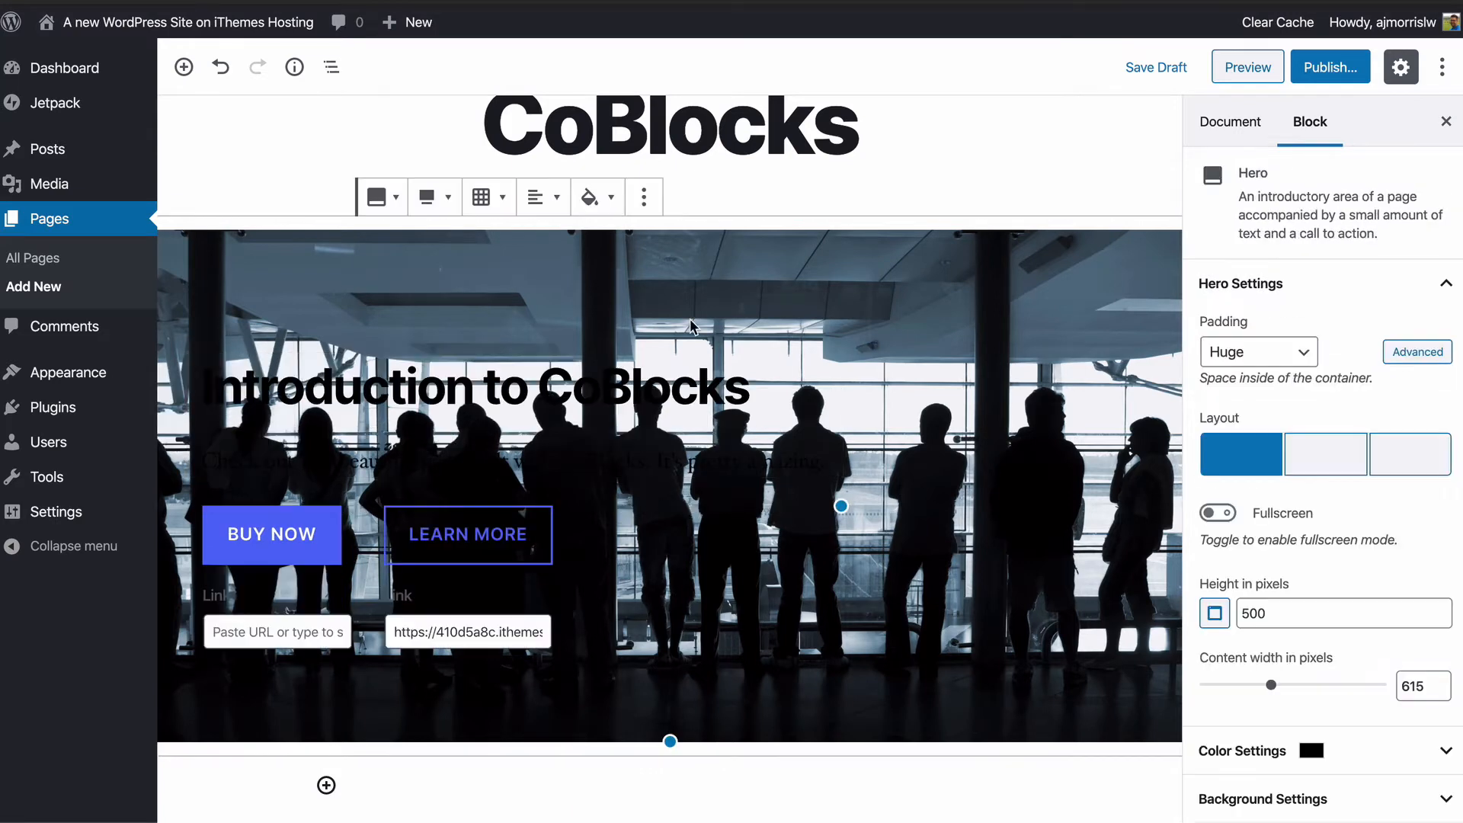
{"action": "left_click", "coordinate": [1360, 739]}
{"action": "scroll", "coordinate": [1341, 669], "scroll_direction": "down", "scroll_amount": 4}
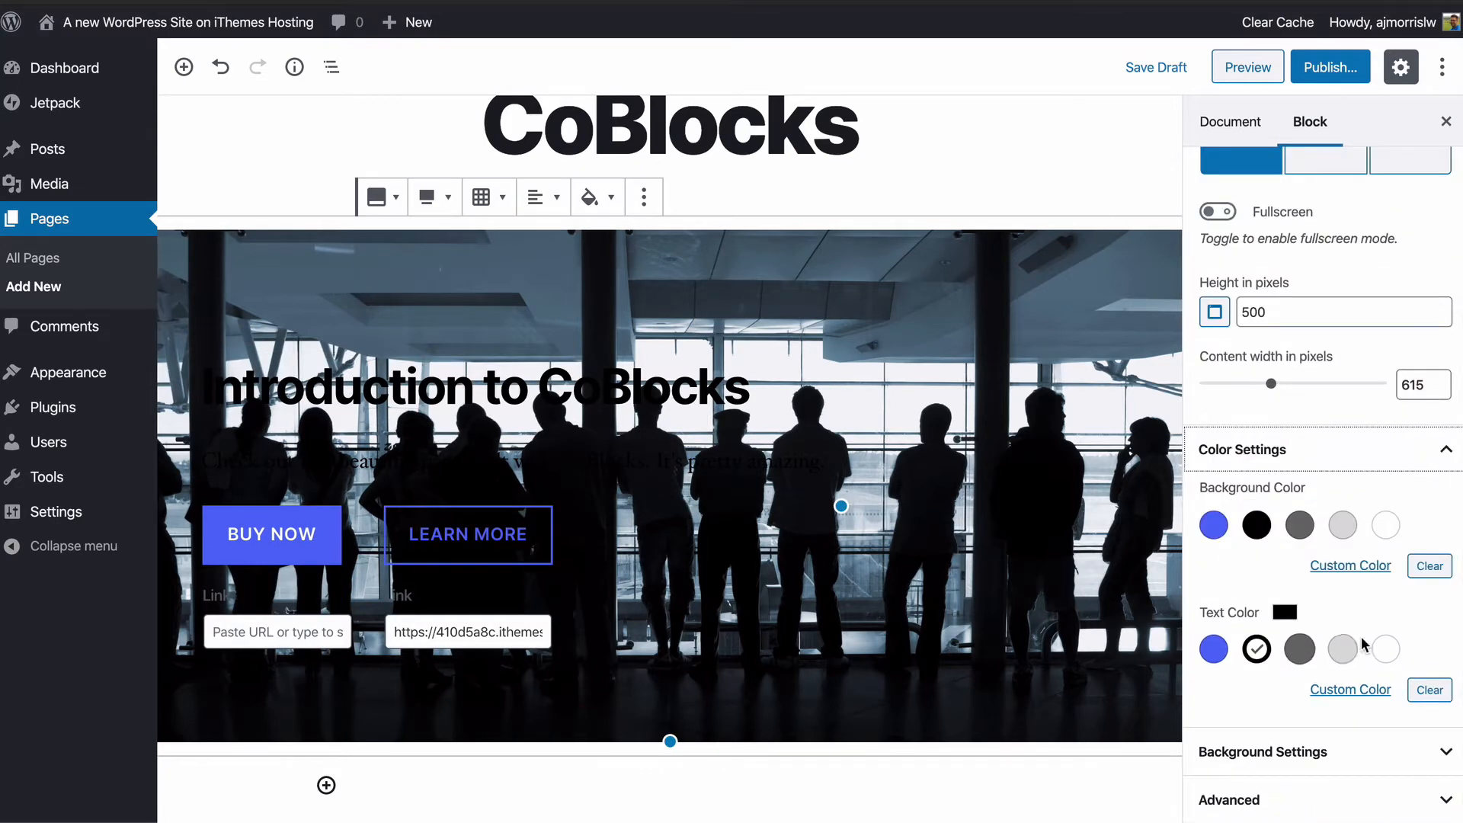
{"action": "left_click", "coordinate": [1400, 653]}
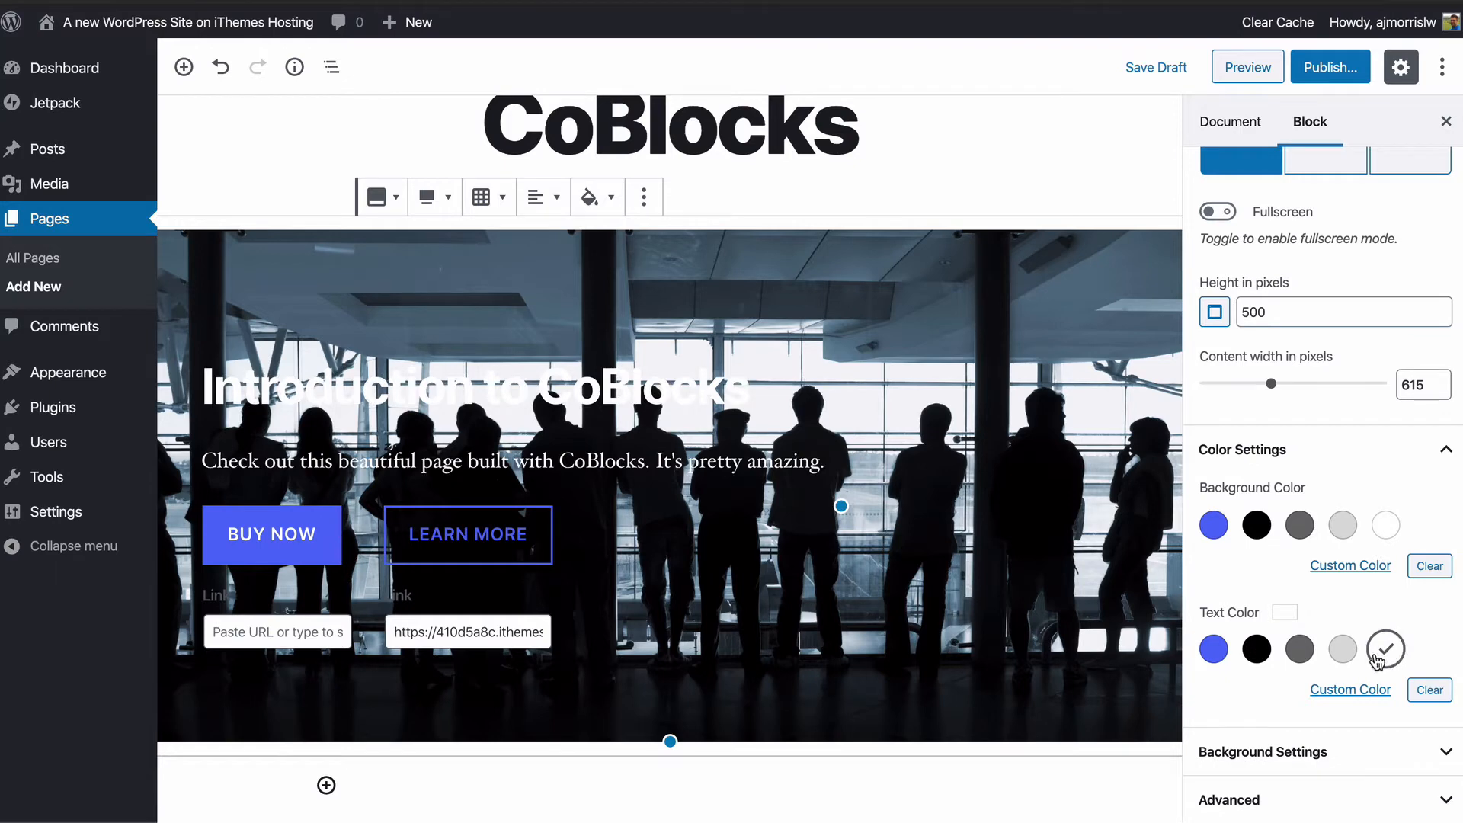
{"action": "left_click", "coordinate": [1341, 650]}
{"action": "left_click", "coordinate": [1302, 655]}
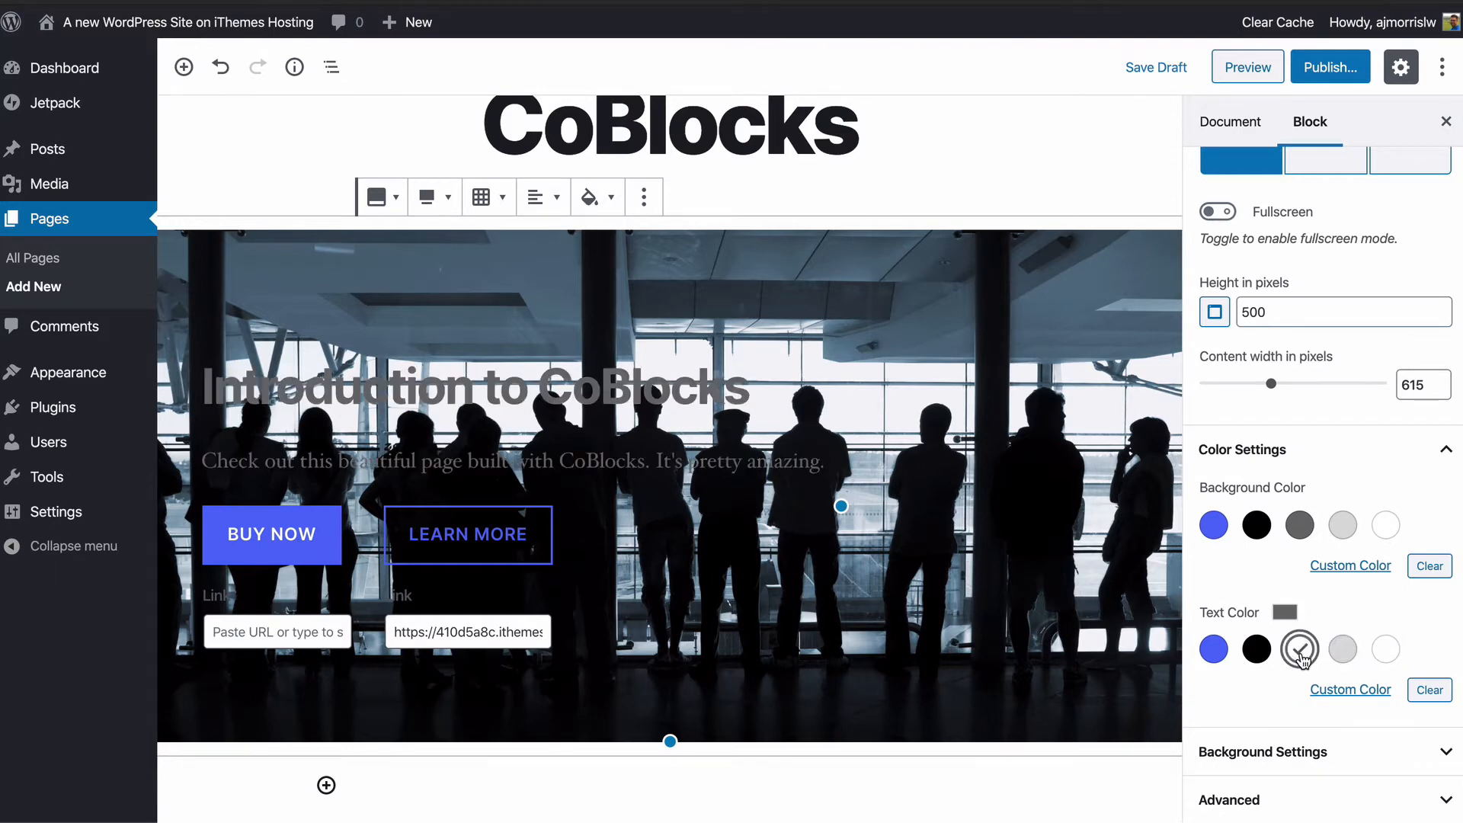
{"action": "left_click", "coordinate": [1214, 652]}
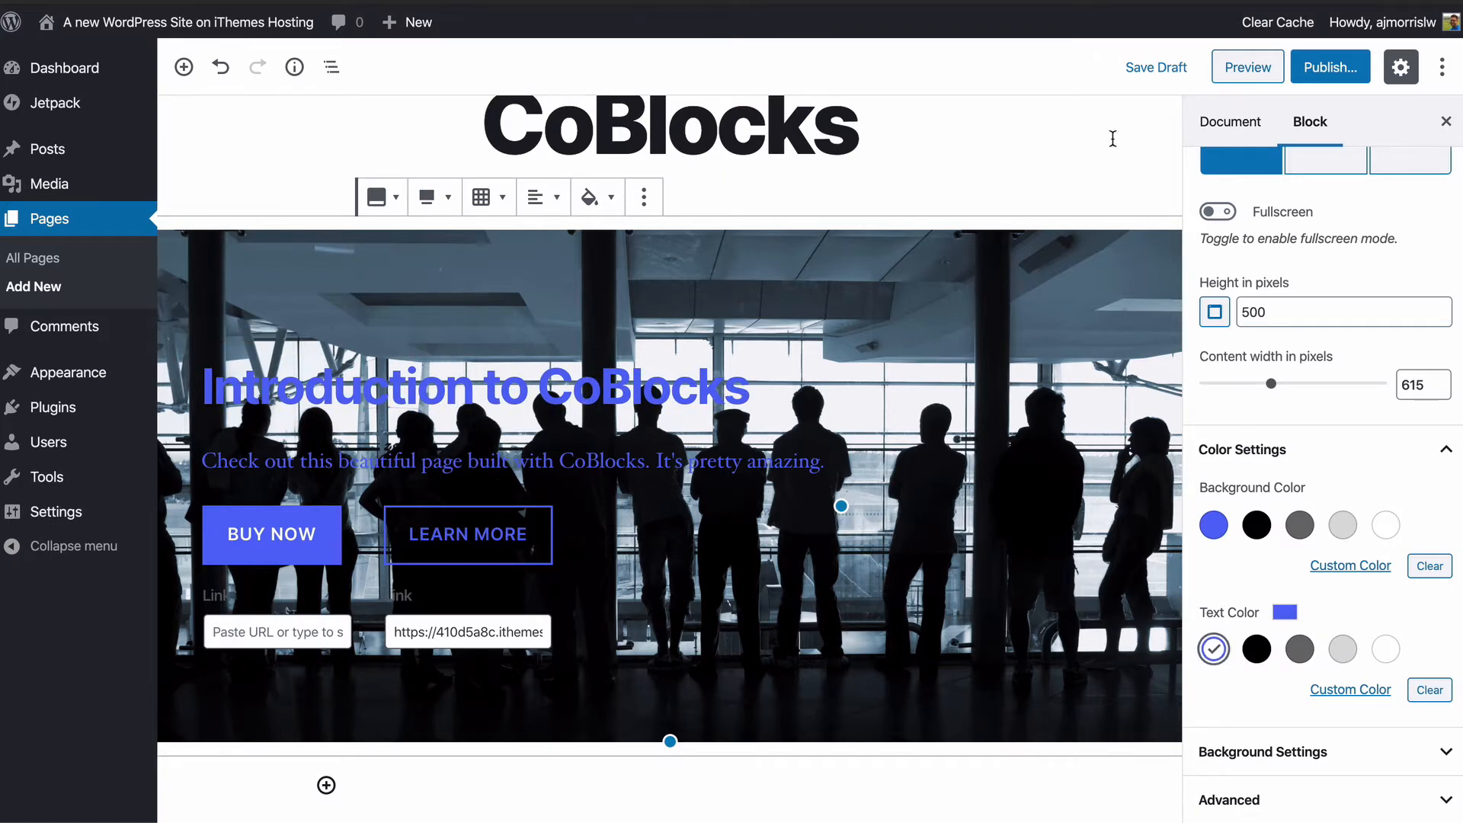
Step: Publish the CoBlocks page and open the live page
{"action": "left_click", "coordinate": [1318, 76]}
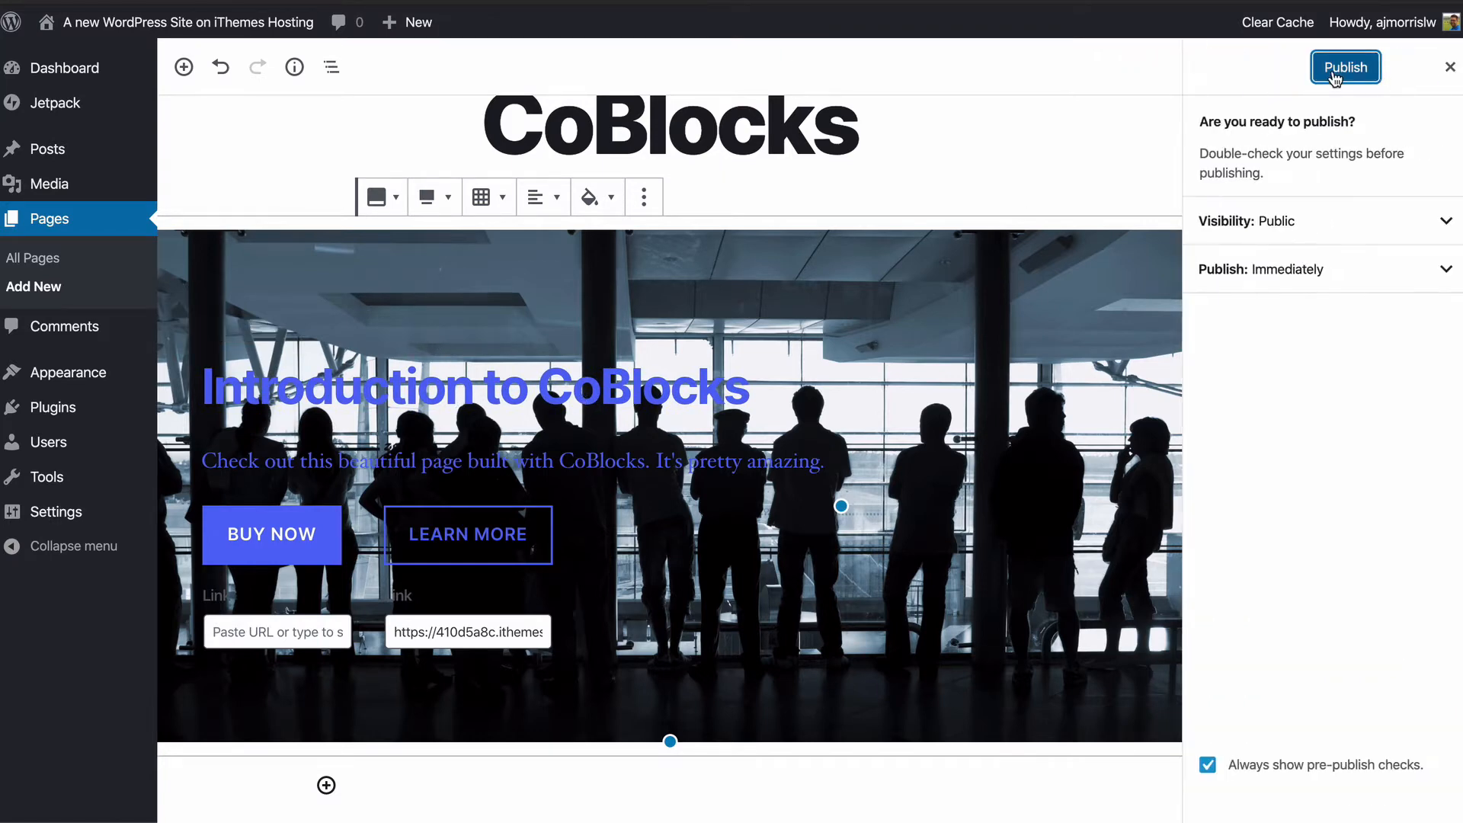
{"action": "left_click", "coordinate": [1332, 70]}
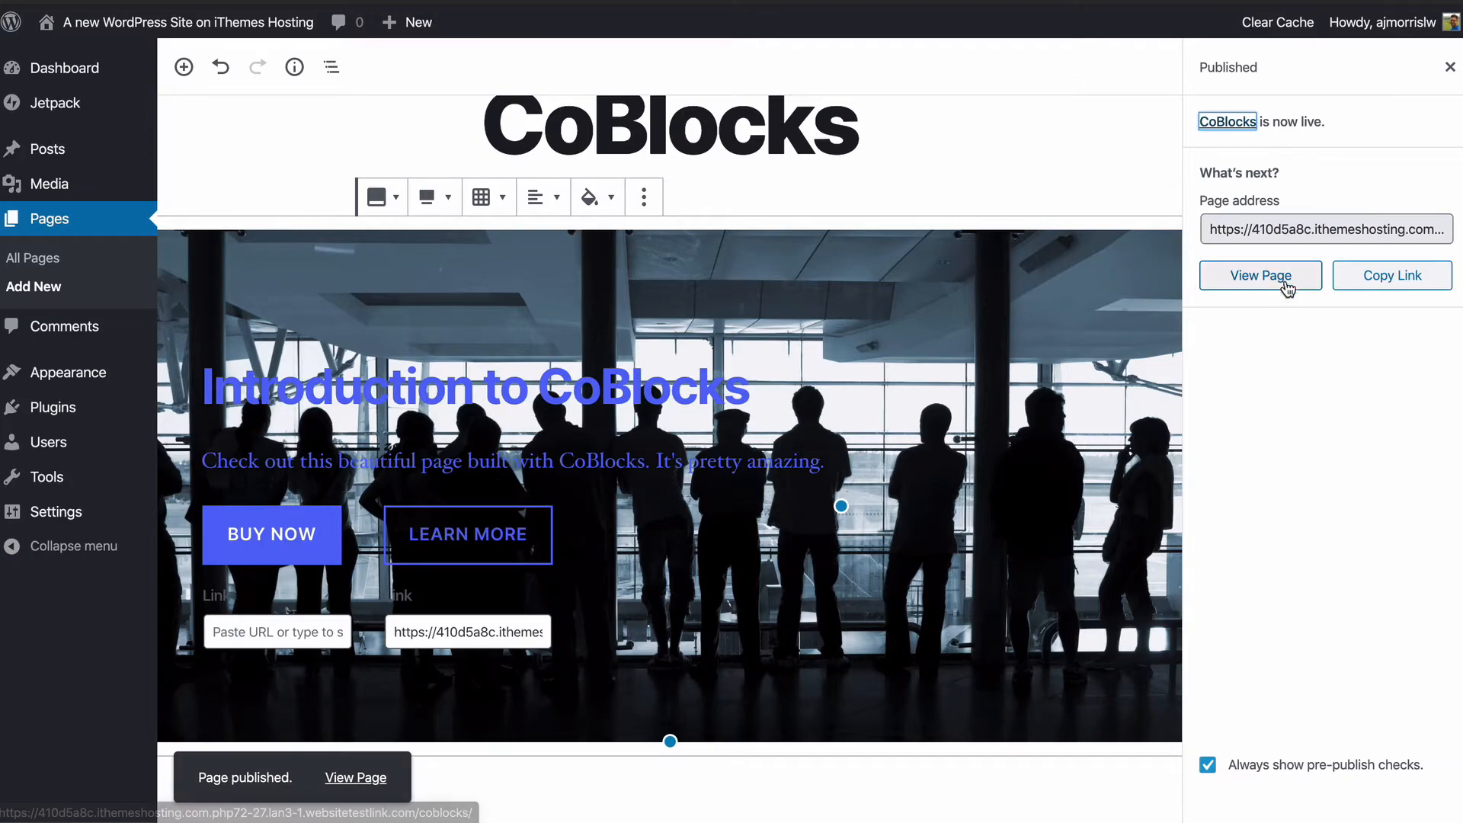
{"action": "left_click", "coordinate": [1287, 277]}
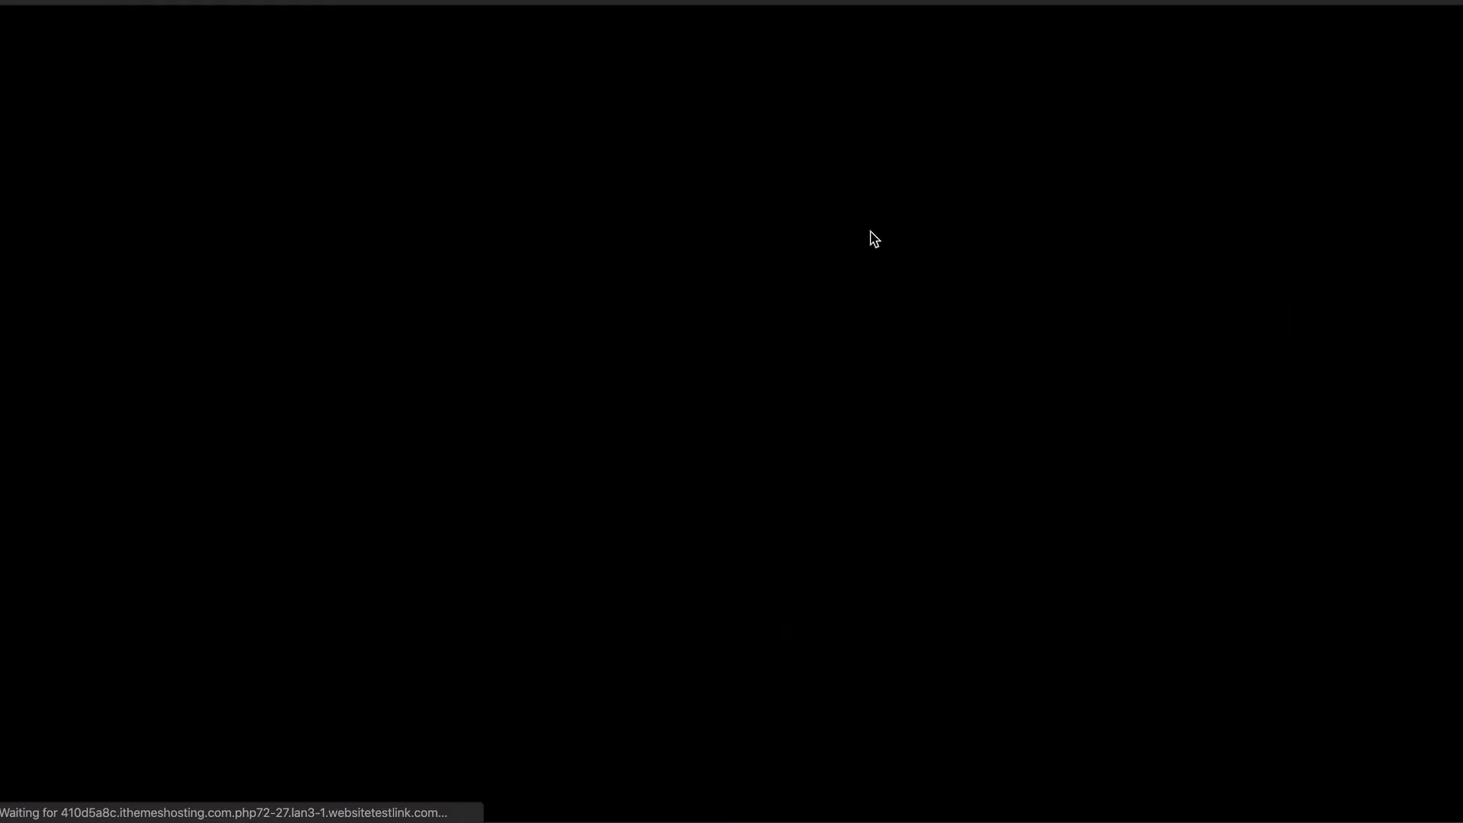
Step: Check the Hero block's heading and text color on the live page and return to the page editor
{"action": "scroll", "coordinate": [837, 247], "scroll_direction": "down", "scroll_amount": 1}
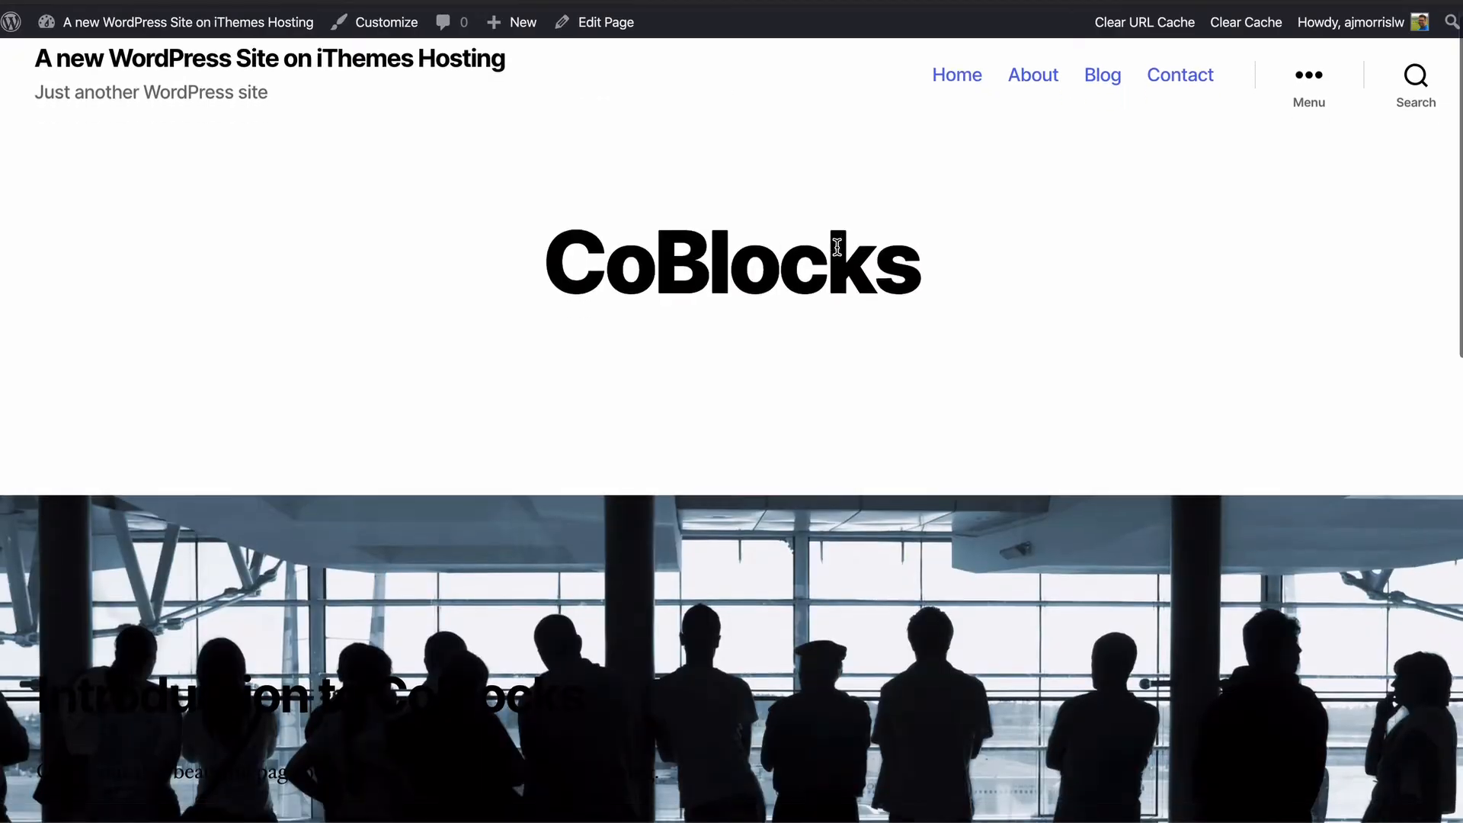
{"action": "scroll", "coordinate": [836, 248], "scroll_direction": "down", "scroll_amount": 5}
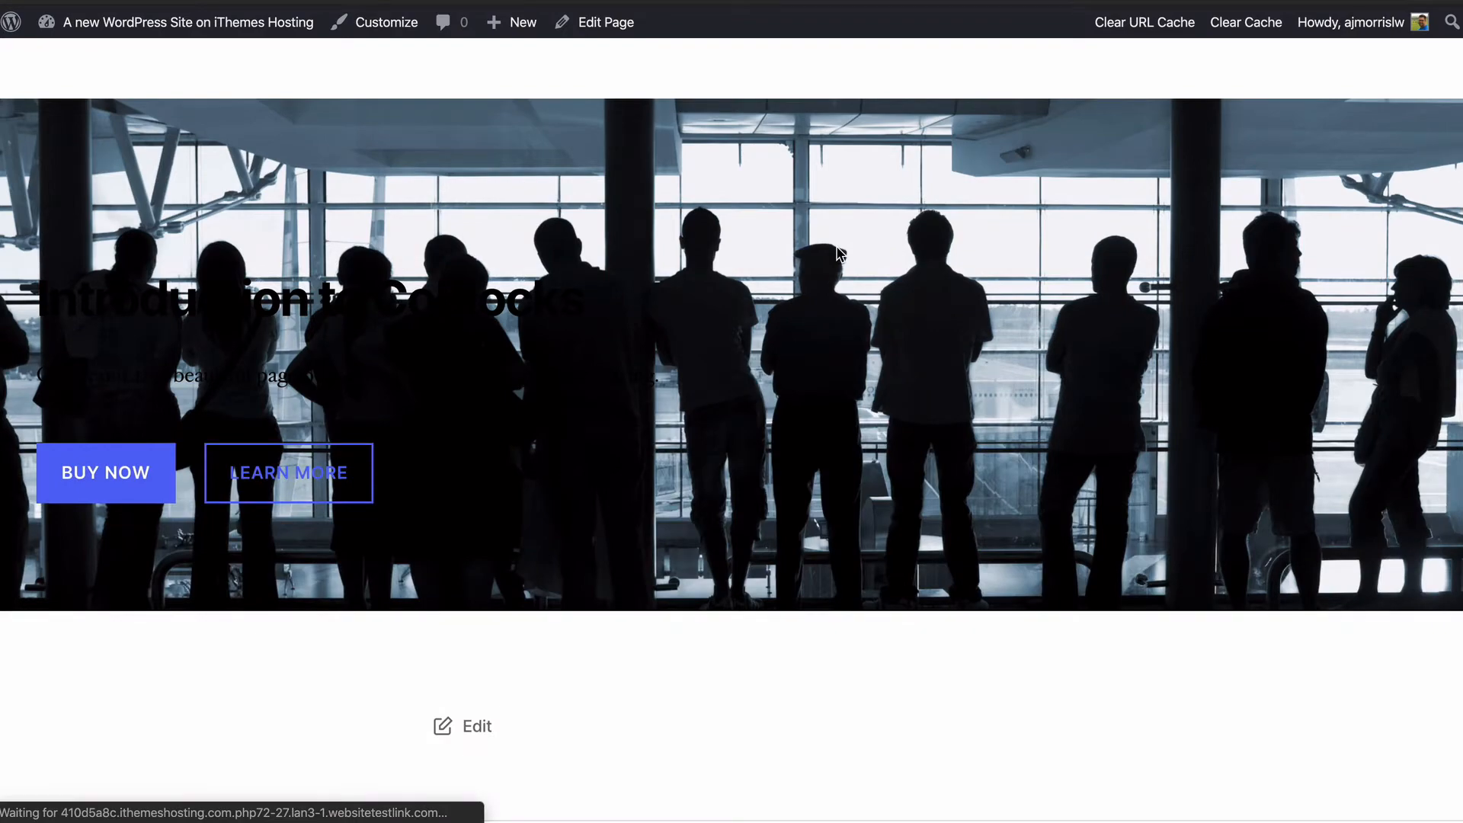
{"action": "left_click_drag", "start_coordinate": [336, 311], "coordinate": [599, 313]}
{"action": "left_click", "coordinate": [362, 315]}
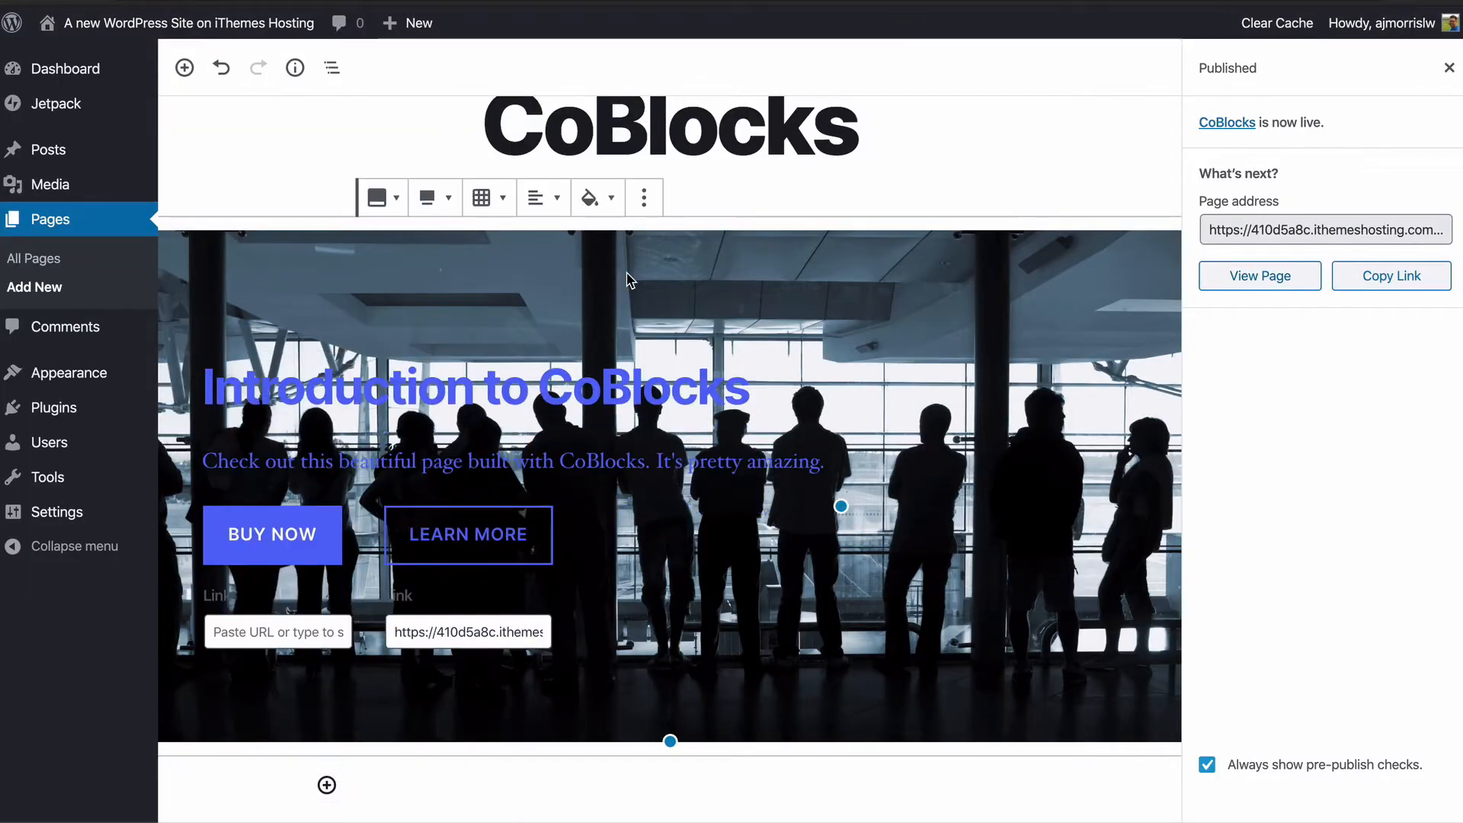
Step: Close the publish confirmation, reapply blue as the Hero block's text color, and update the page
{"action": "left_click", "coordinate": [1448, 68]}
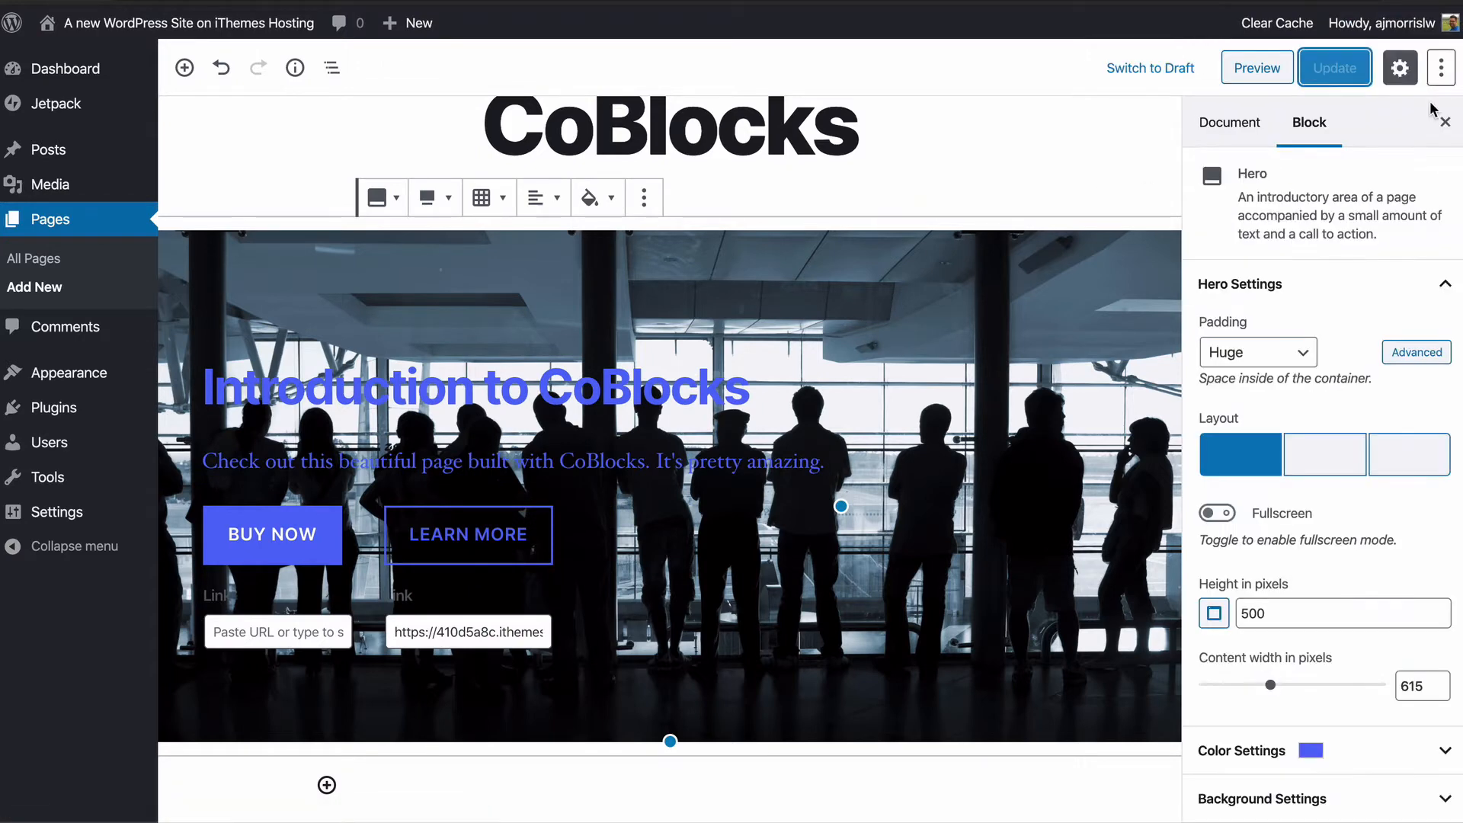
{"action": "scroll", "coordinate": [1304, 491], "scroll_direction": "down", "scroll_amount": 1}
{"action": "left_click", "coordinate": [1372, 702]}
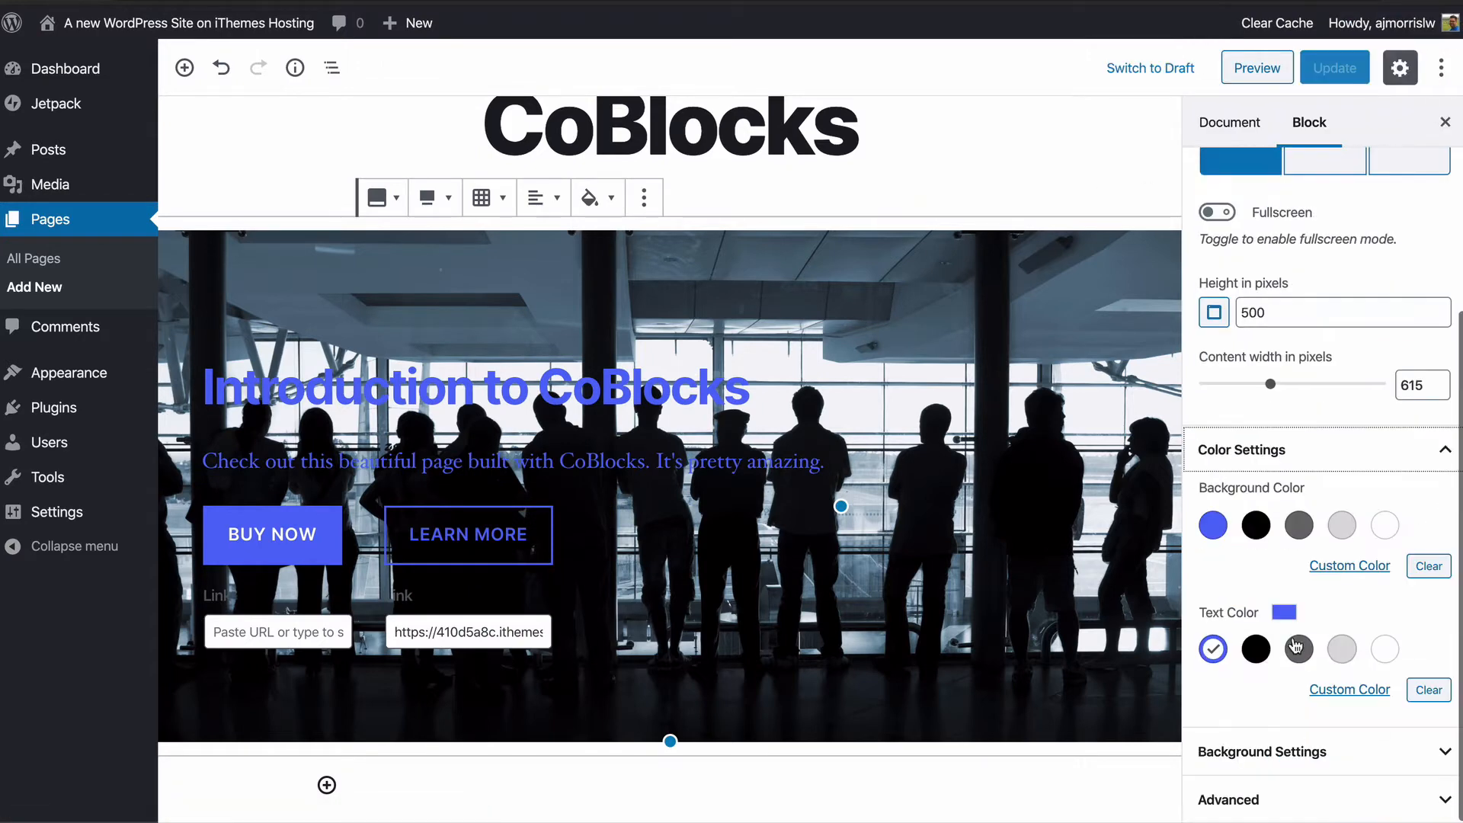
{"action": "left_click", "coordinate": [1213, 649]}
{"action": "left_click", "coordinate": [1212, 649]}
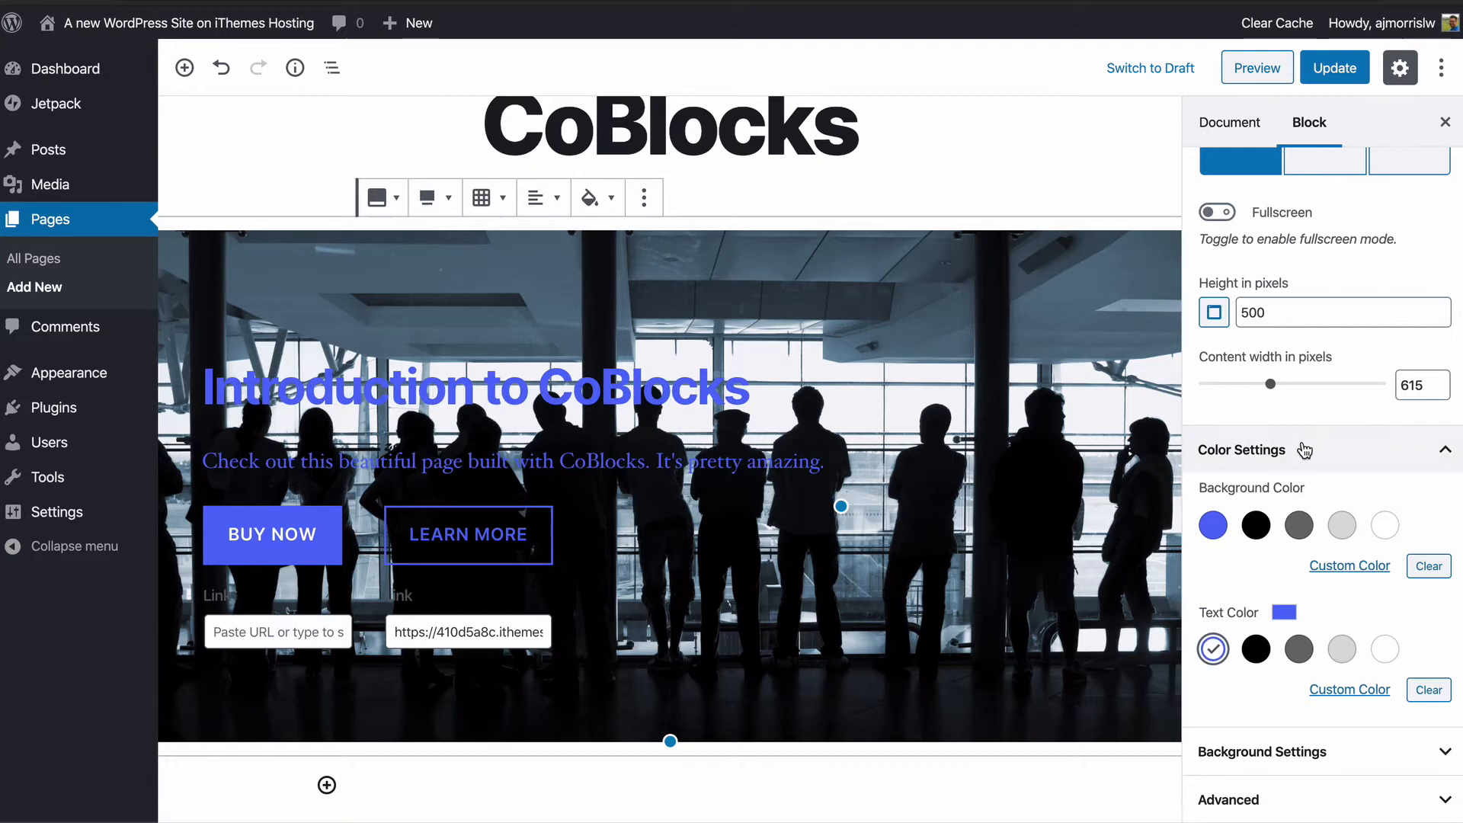
{"action": "left_click", "coordinate": [1332, 64]}
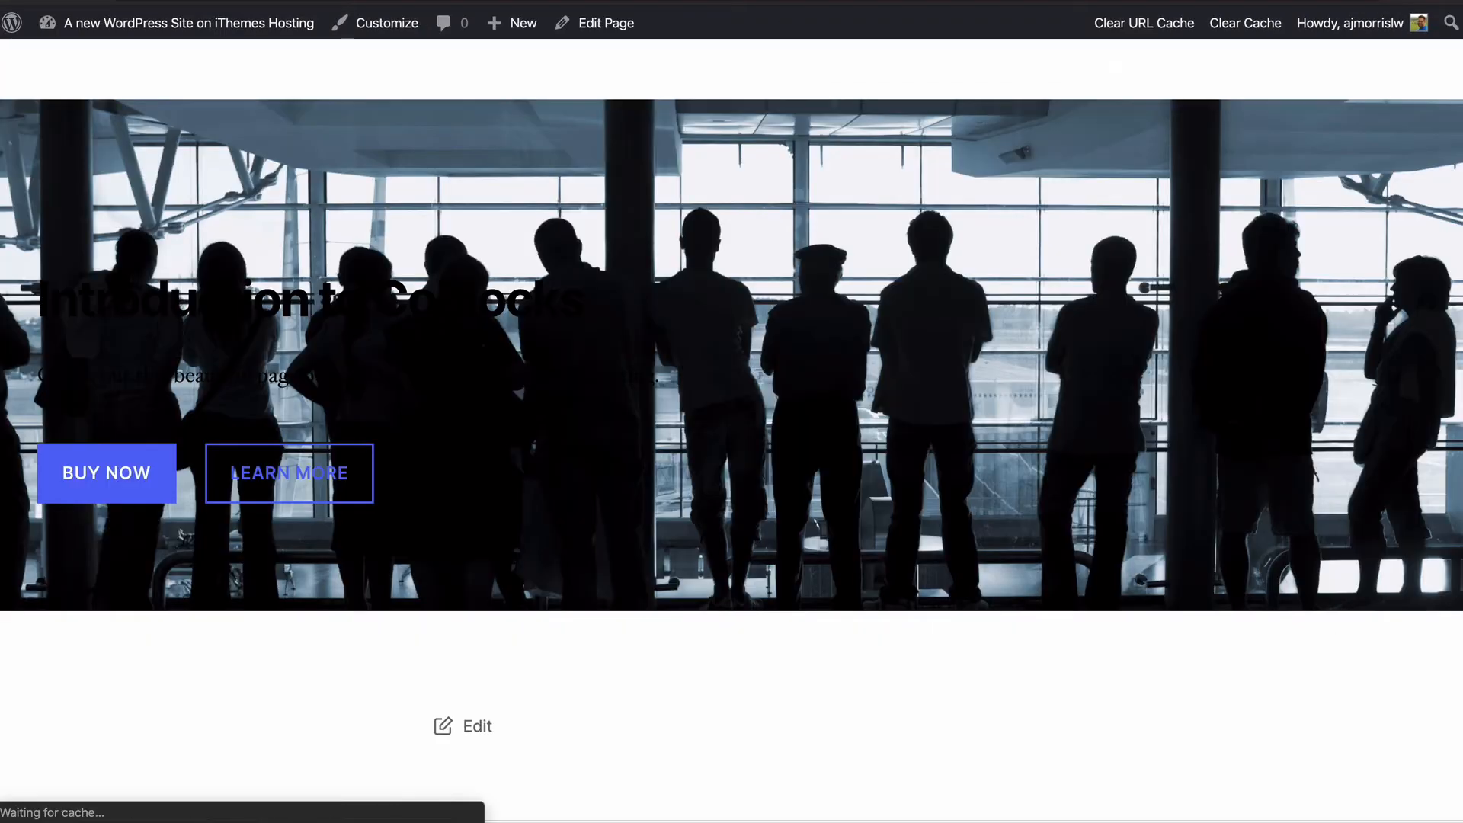
Step: Clear the site cache from the live page and check the color of the Hero's heading and paragraph text
{"action": "left_click", "coordinate": [1245, 22]}
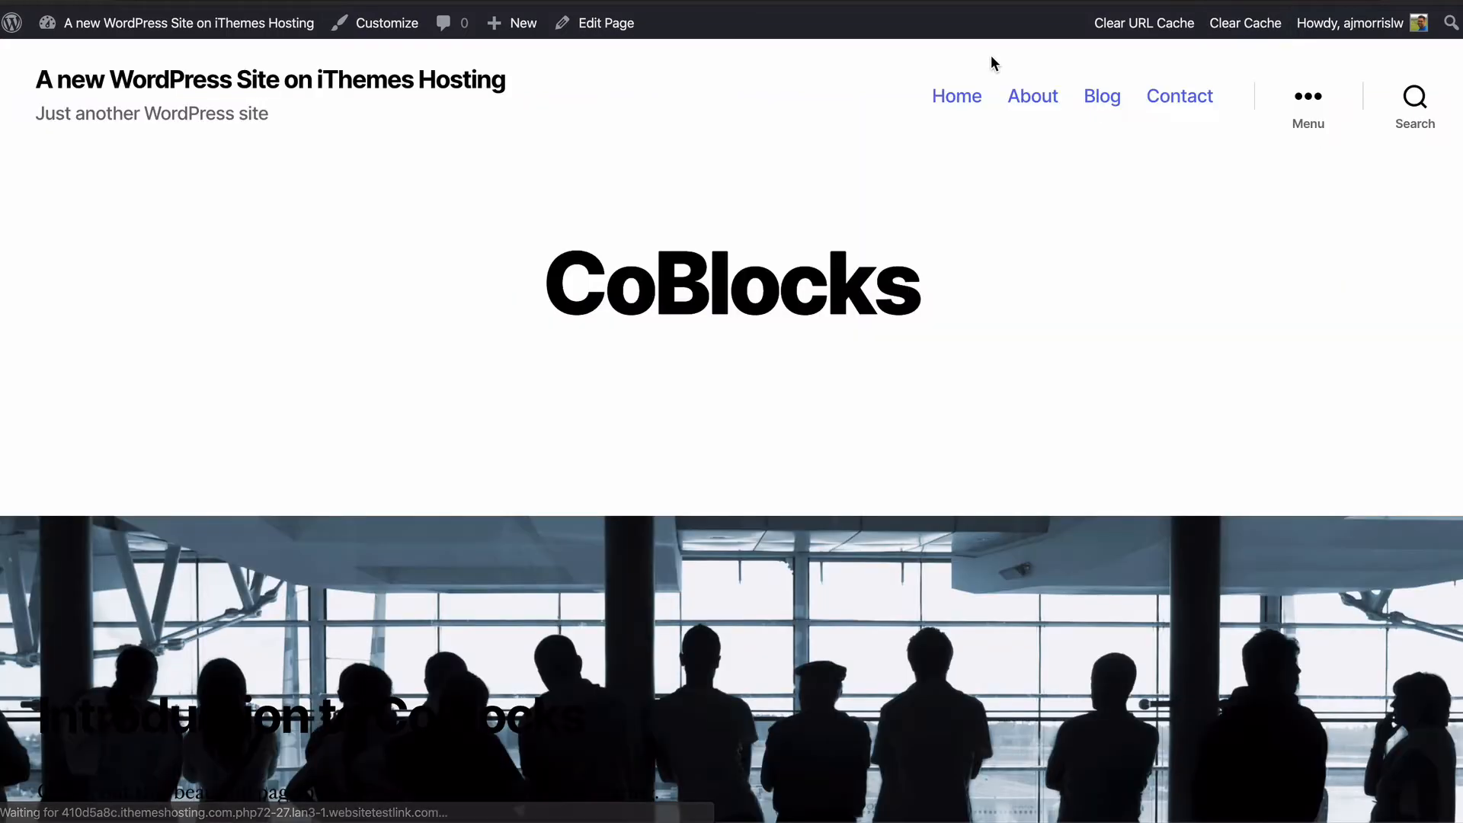
{"action": "scroll", "coordinate": [739, 250], "scroll_direction": "down", "scroll_amount": 3}
{"action": "scroll", "coordinate": [739, 251], "scroll_direction": "up", "scroll_amount": 5}
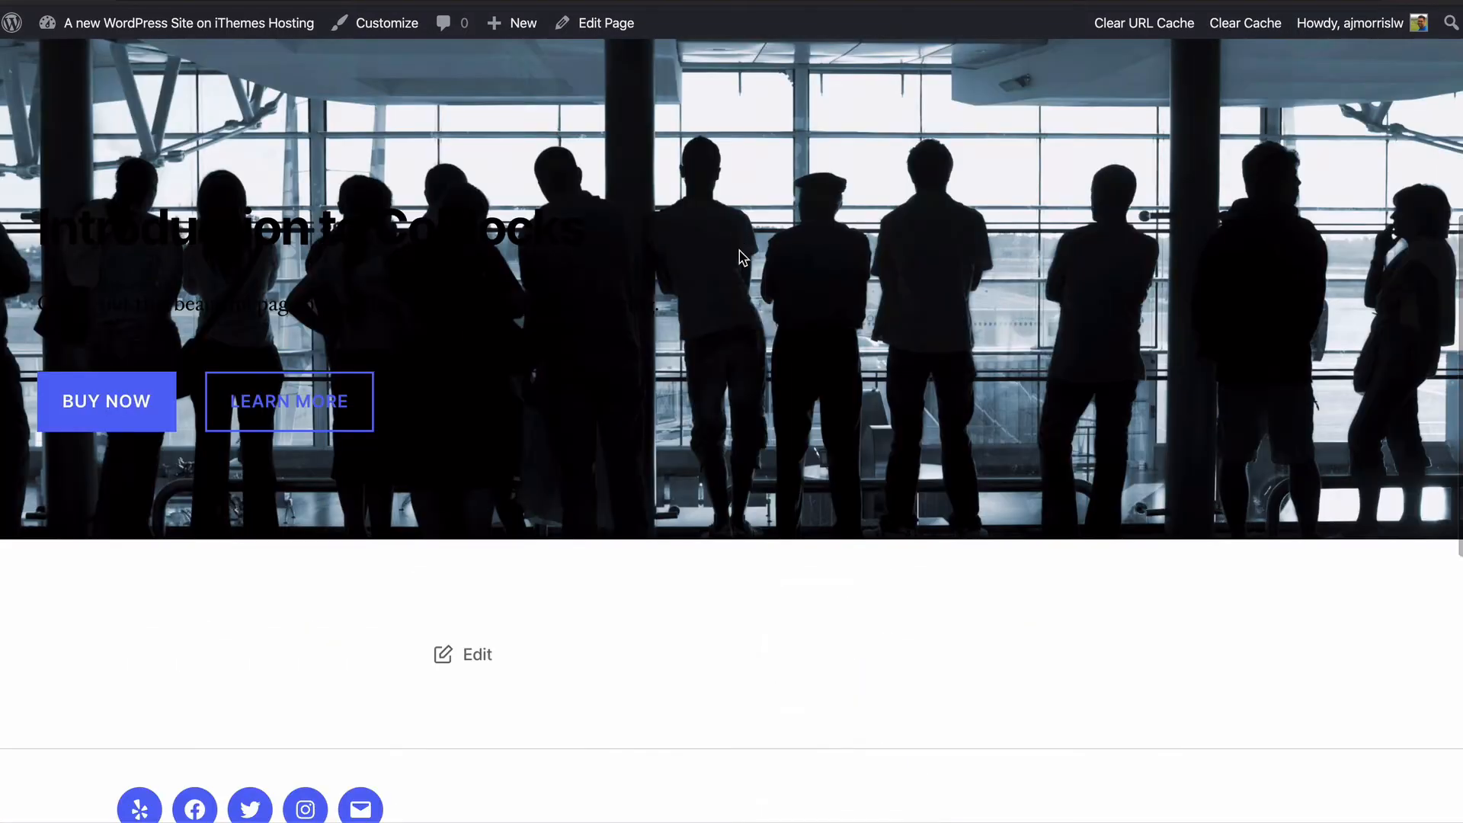
{"action": "triple_click", "coordinate": [444, 244]}
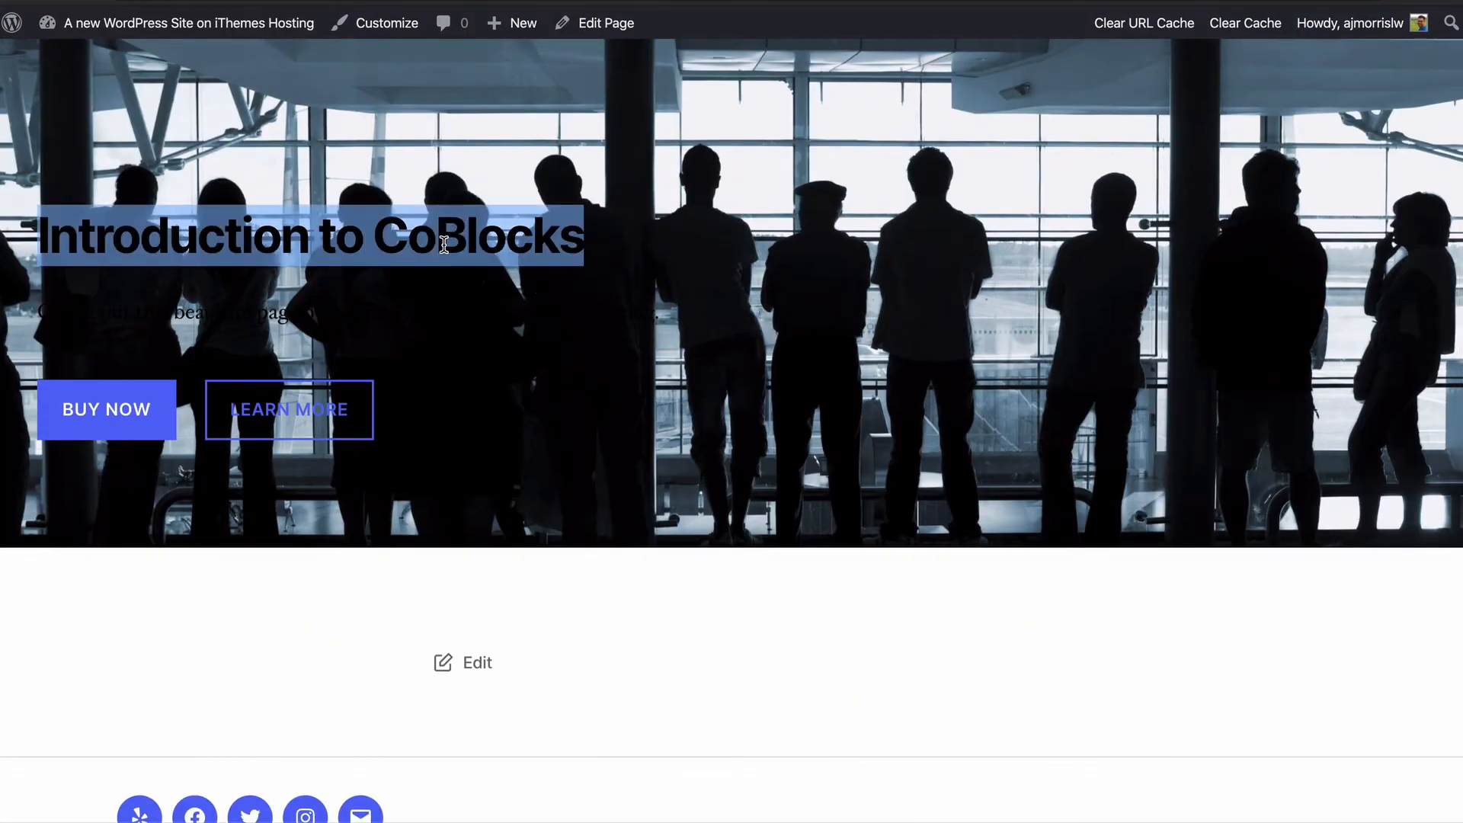
{"action": "left_click_drag", "start_coordinate": [442, 317], "coordinate": [39, 239]}
{"action": "left_click", "coordinate": [210, 237]}
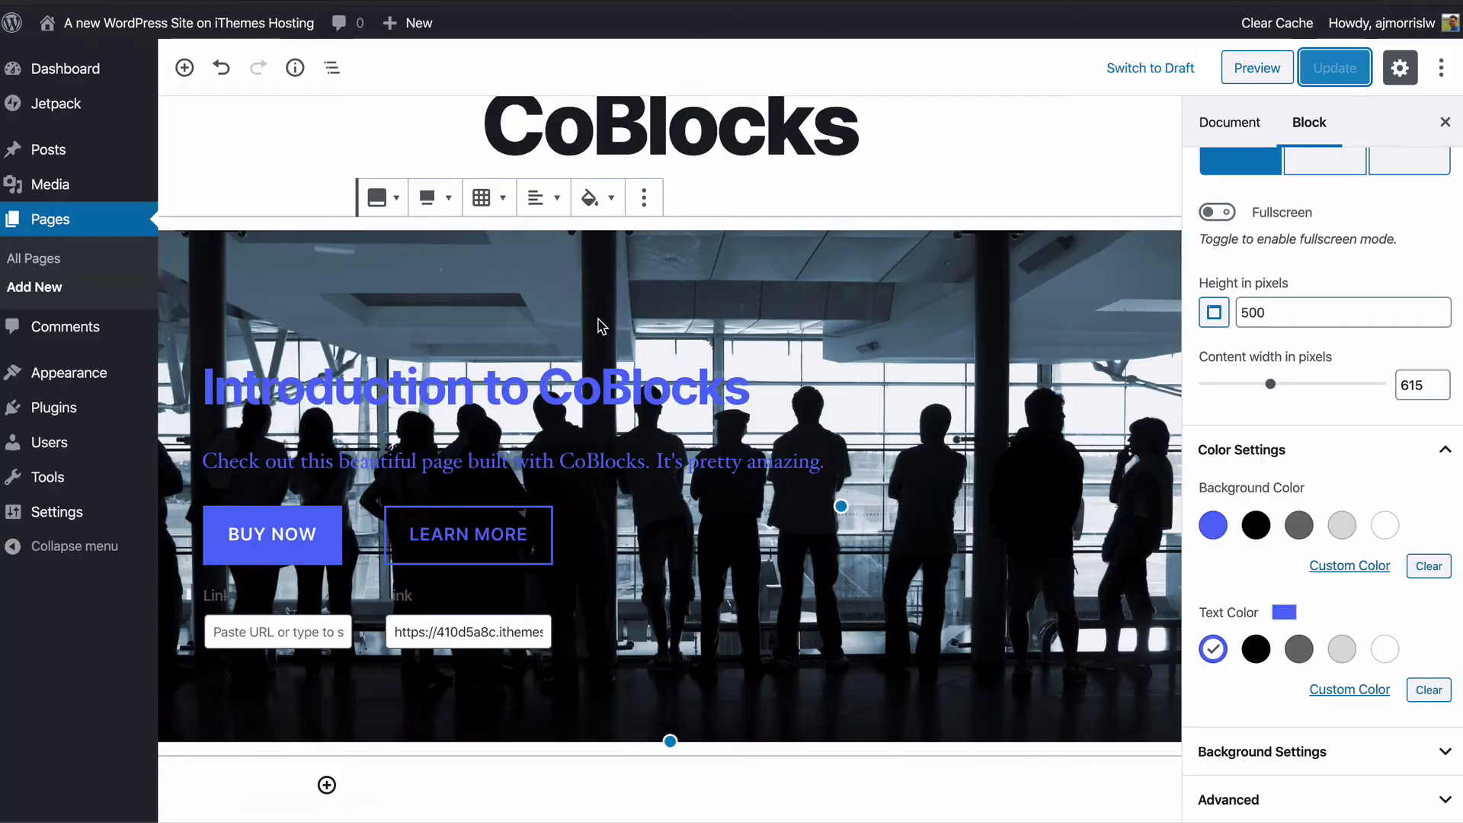
Step: Set the text color of the Hero's "Introduction to CoBlocks" heading to blue and update the page
{"action": "left_click", "coordinate": [579, 389]}
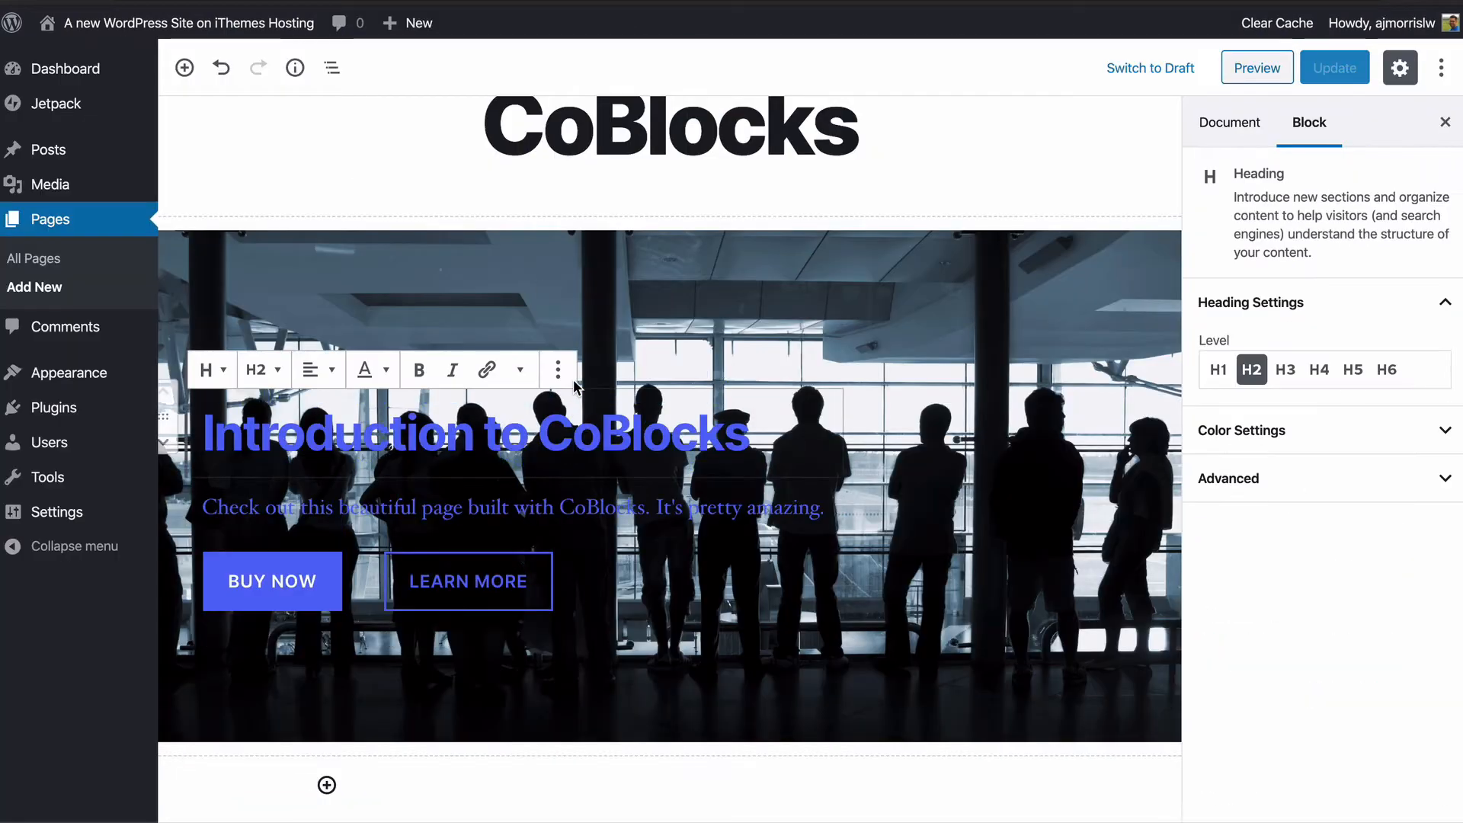
{"action": "left_click", "coordinate": [1282, 433]}
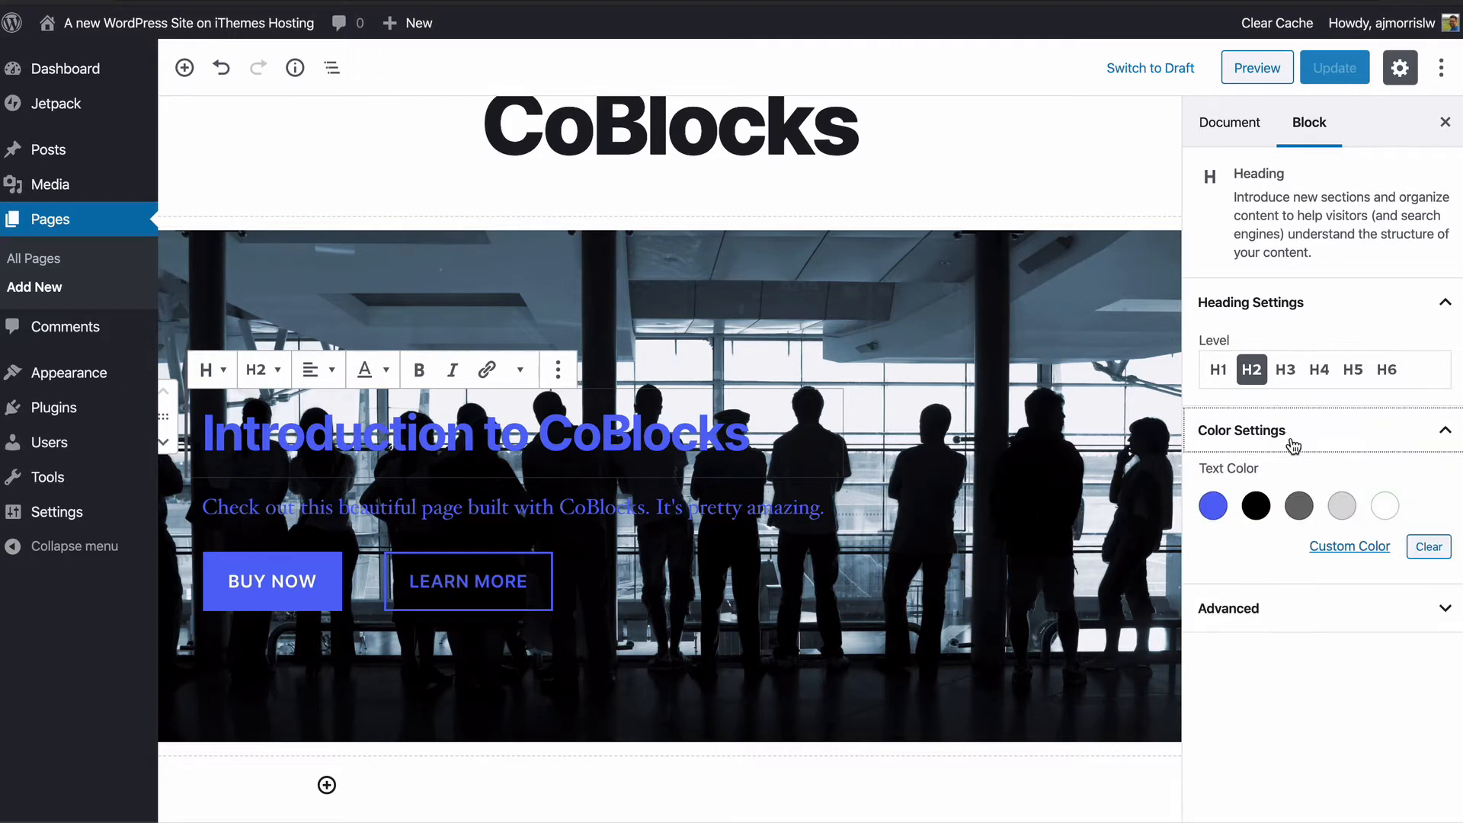
{"action": "left_click", "coordinate": [1213, 505]}
{"action": "left_click", "coordinate": [1337, 70]}
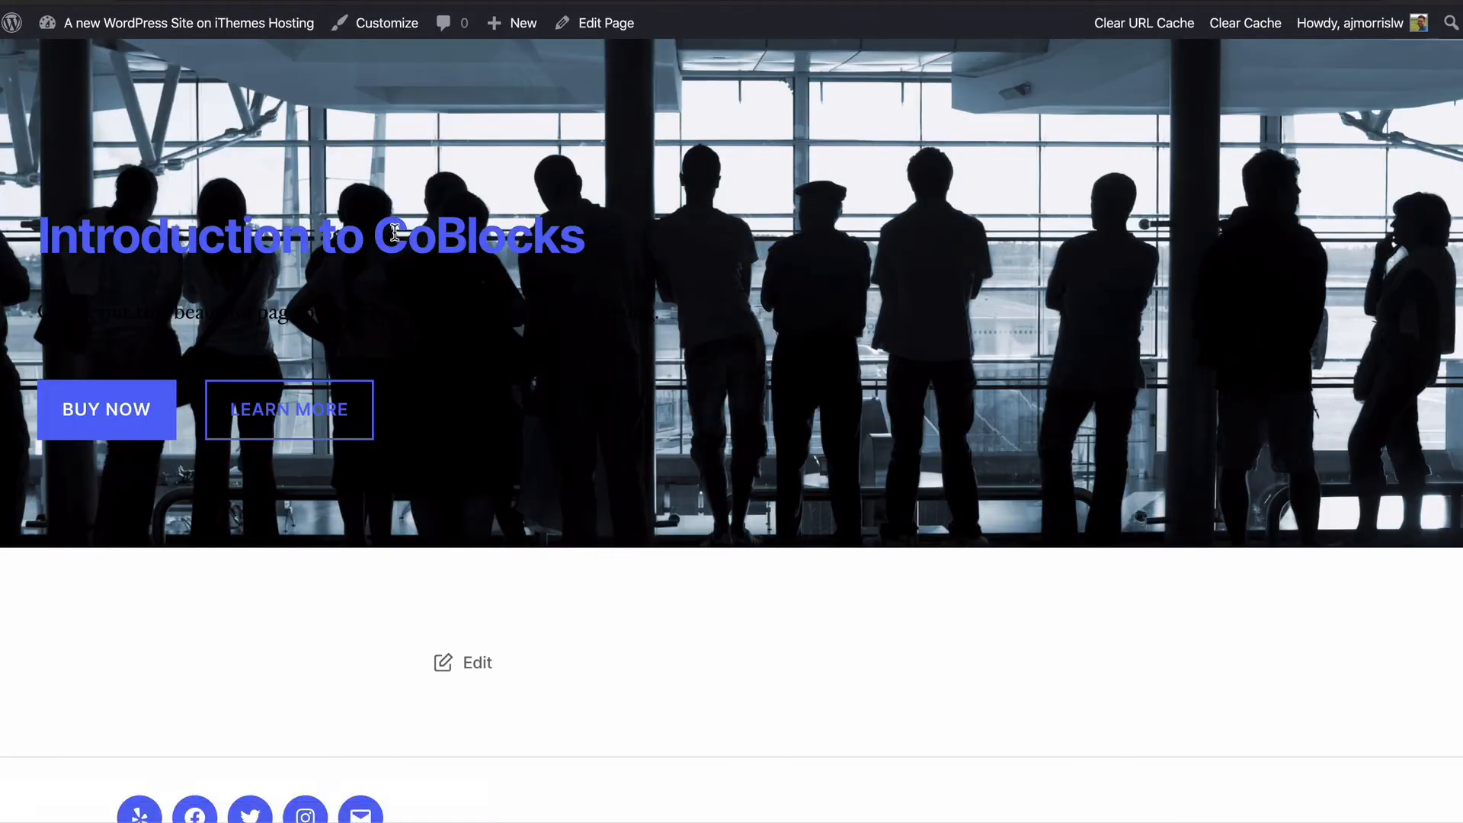
Step: Check the color of the "Introduction to CoBlocks" heading on the live page
{"action": "left_click_drag", "start_coordinate": [67, 236], "coordinate": [456, 233]}
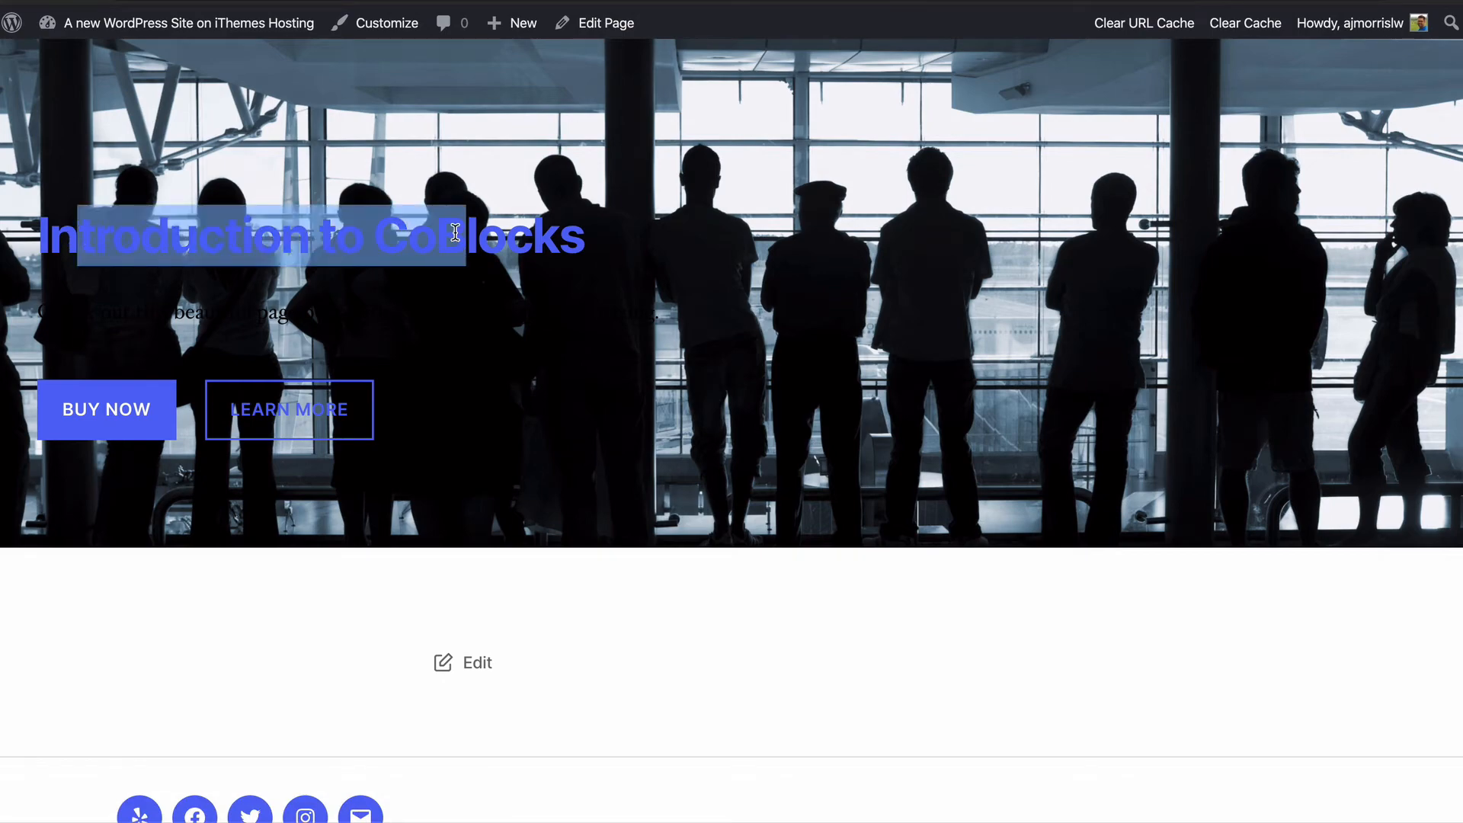
{"action": "left_click", "coordinate": [227, 262]}
{"action": "scroll", "coordinate": [236, 240], "scroll_direction": "up", "scroll_amount": 5}
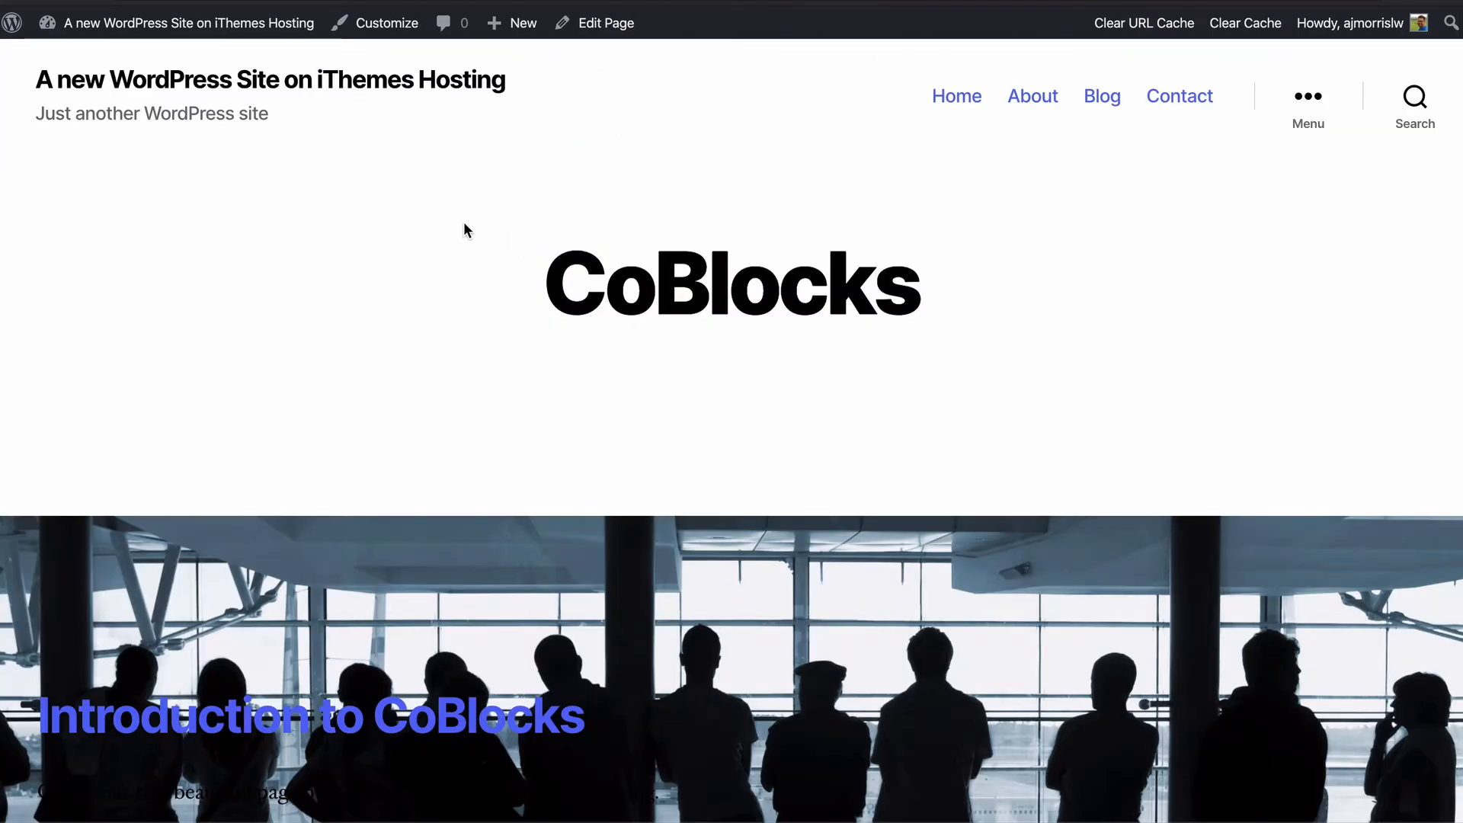
{"action": "scroll", "coordinate": [460, 223], "scroll_direction": "down", "scroll_amount": 5}
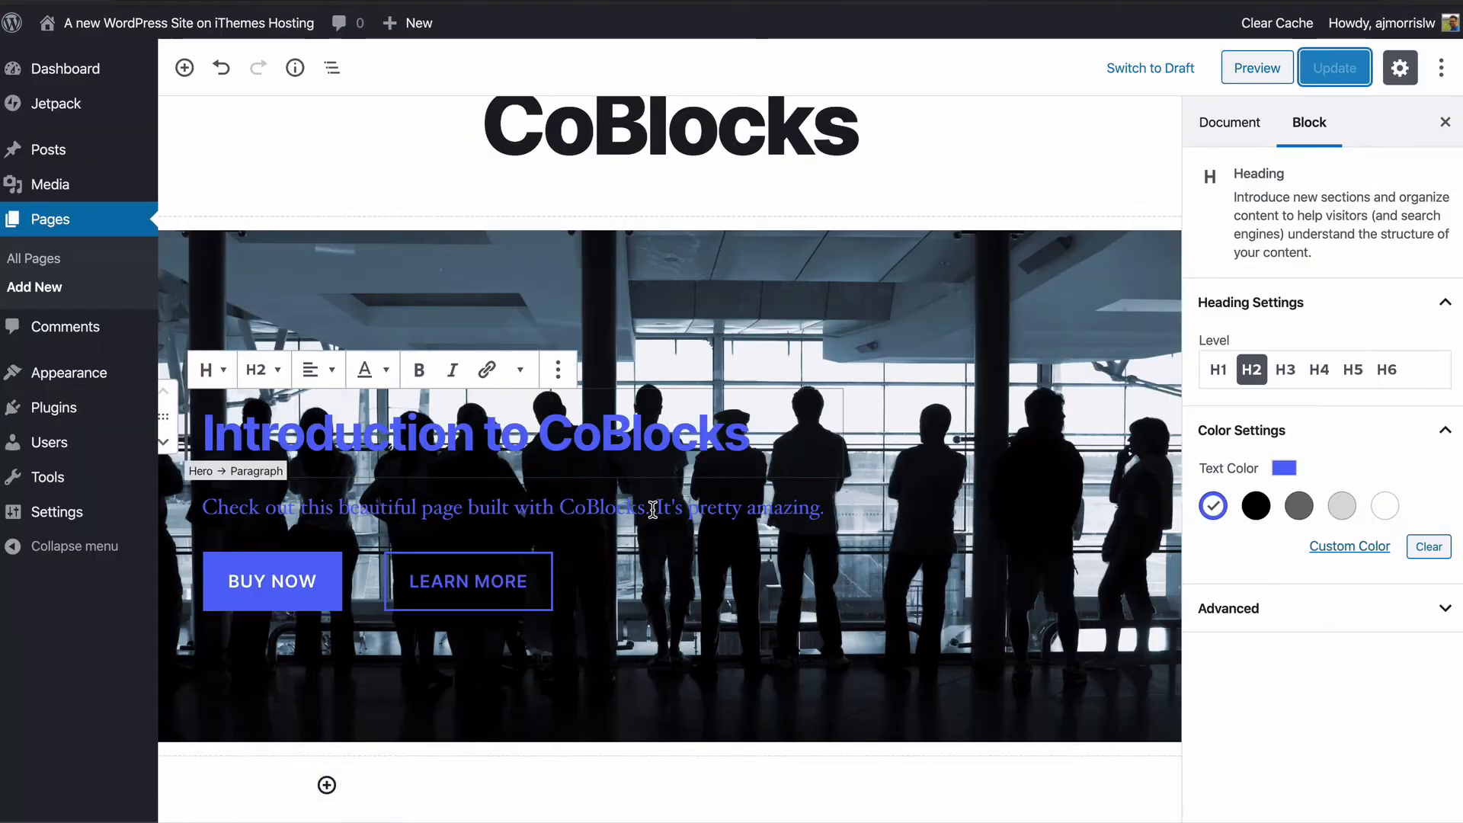
Step: Set the text color of the paragraph below the Hero's heading to blue and update the page
{"action": "left_click", "coordinate": [654, 507]}
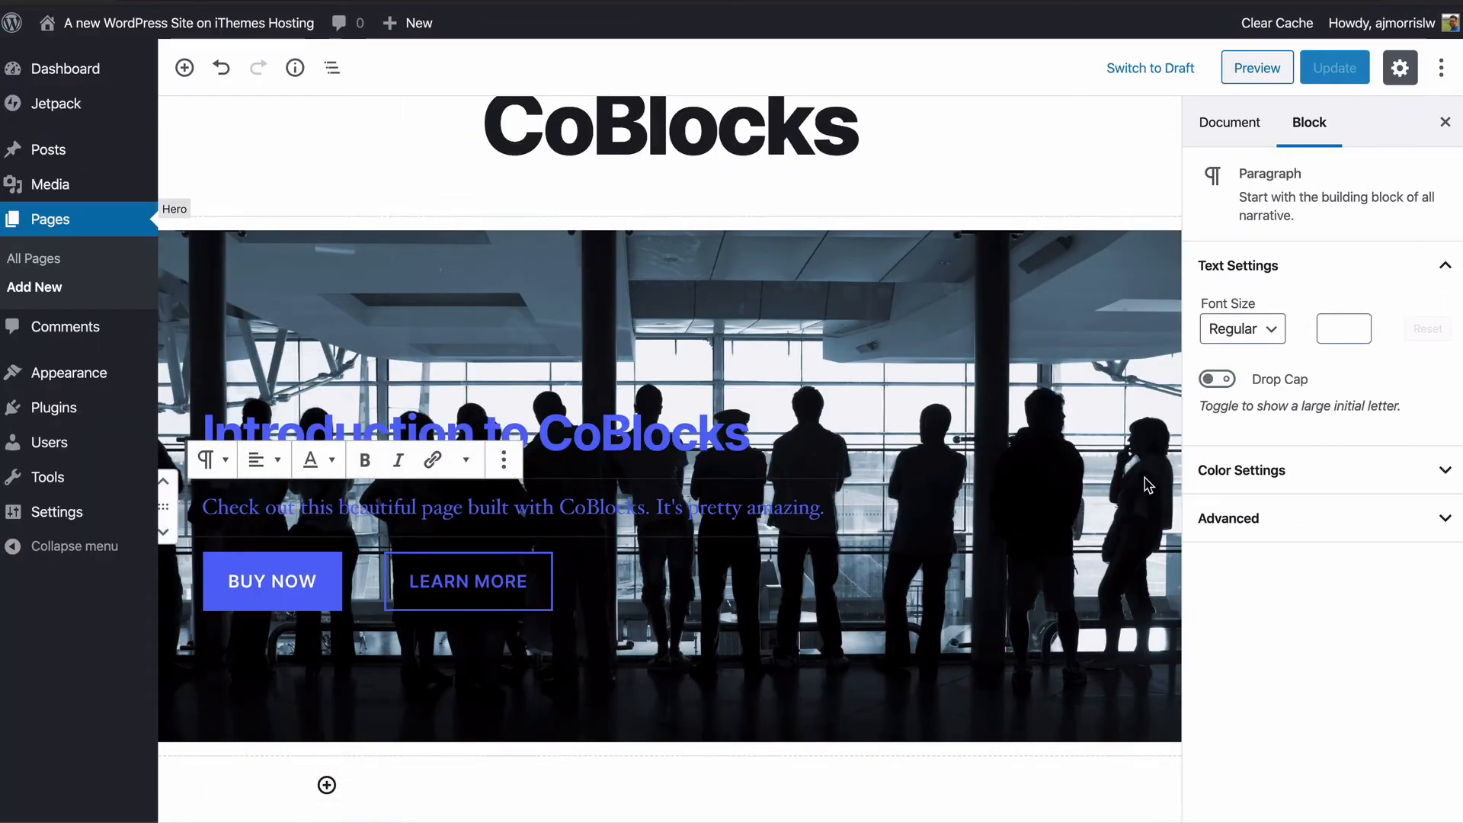
{"action": "left_click", "coordinate": [1149, 485]}
{"action": "left_click", "coordinate": [1213, 669]}
{"action": "left_click", "coordinate": [1310, 69]}
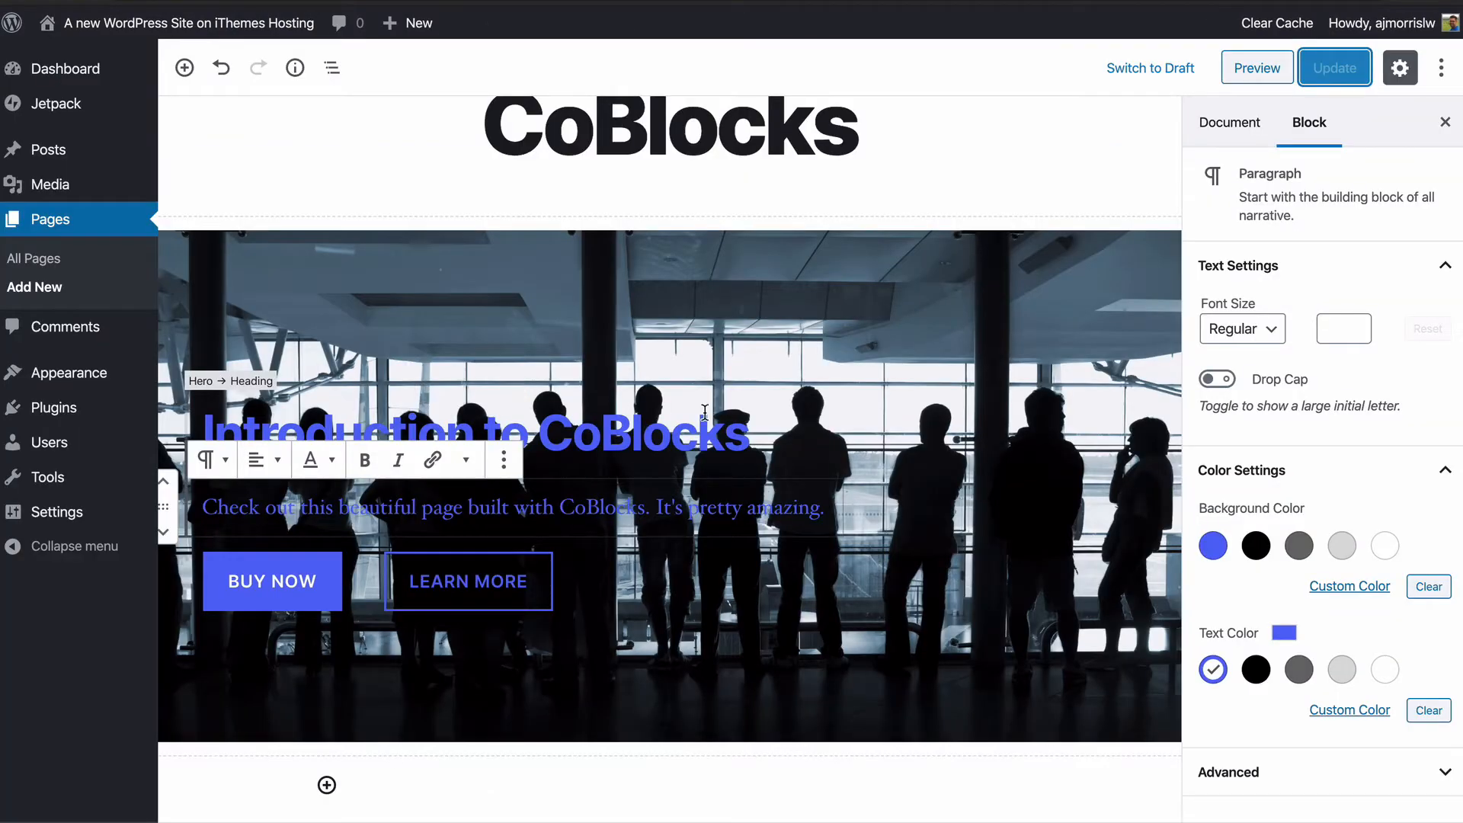
Step: Select the whole Hero block and check its heading and paragraph colors on the live page
{"action": "left_click", "coordinate": [777, 285]}
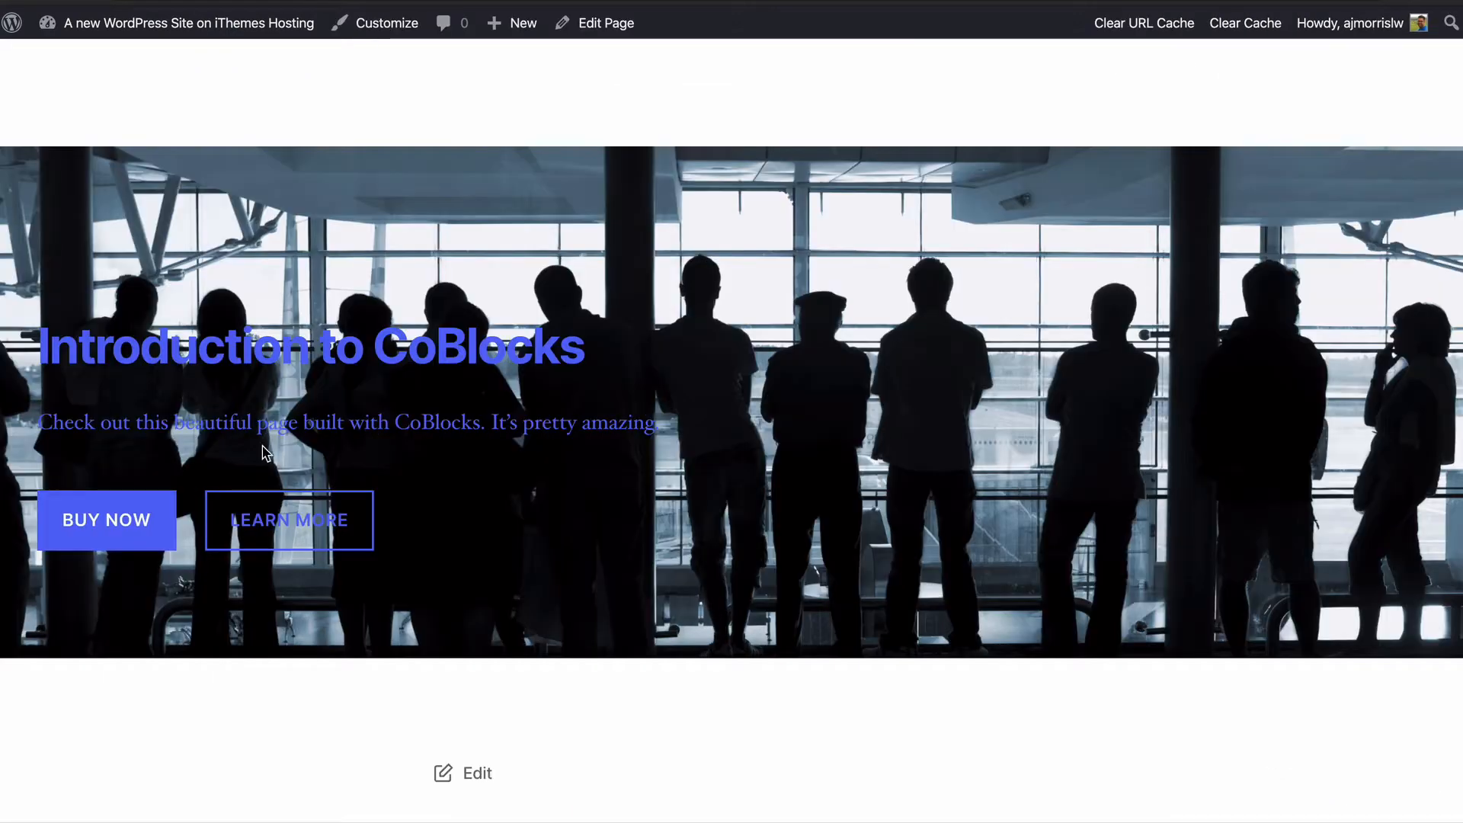
{"action": "left_click_drag", "start_coordinate": [118, 350], "coordinate": [505, 350]}
{"action": "left_click_drag", "start_coordinate": [194, 423], "coordinate": [734, 416]}
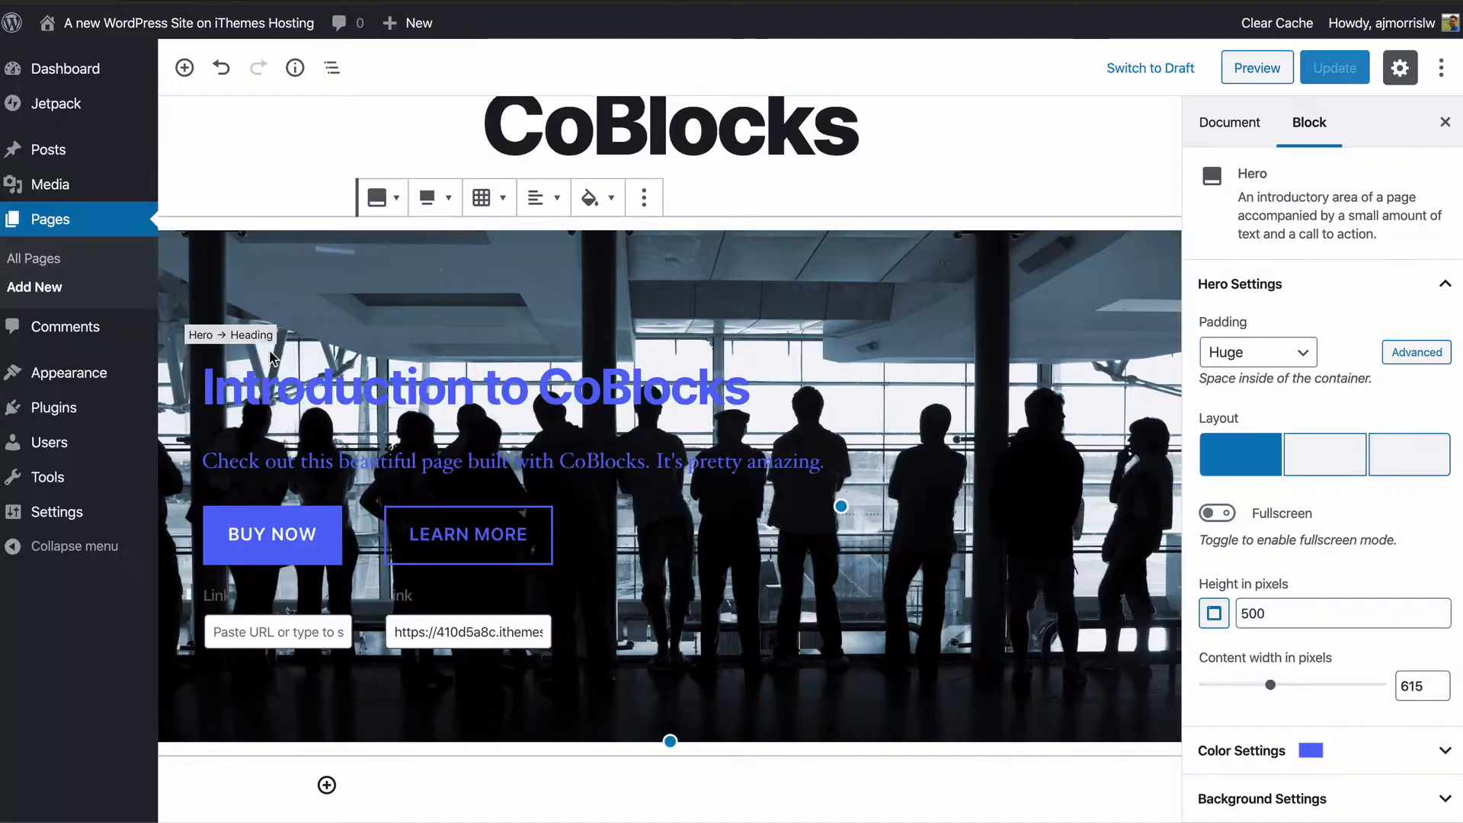
Step: Examine the separate block settings of the Hero's heading and paragraph in the editor, ending with the Hero block selected
{"action": "left_click", "coordinate": [473, 433]}
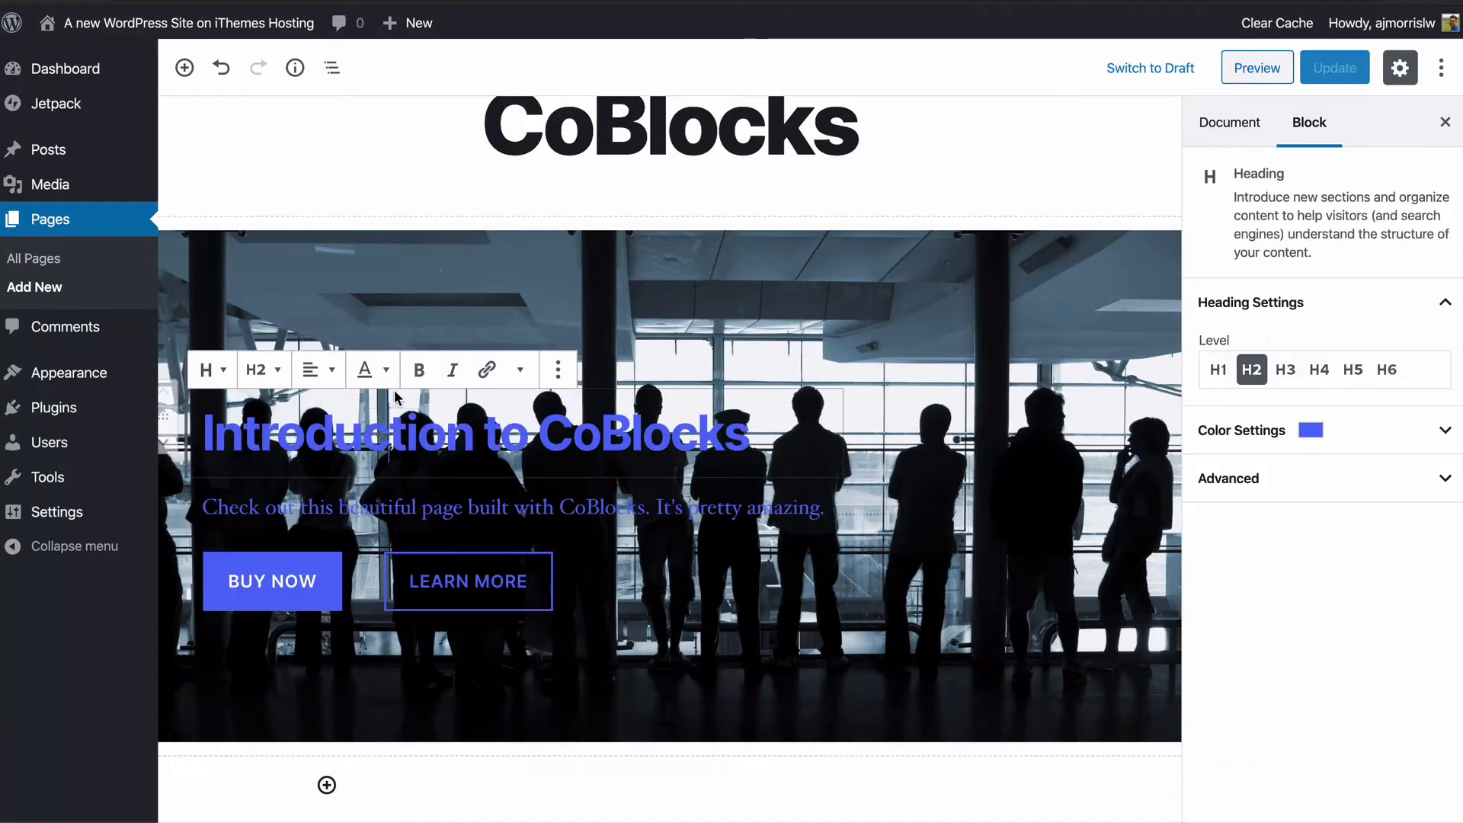
{"action": "left_click", "coordinate": [542, 509]}
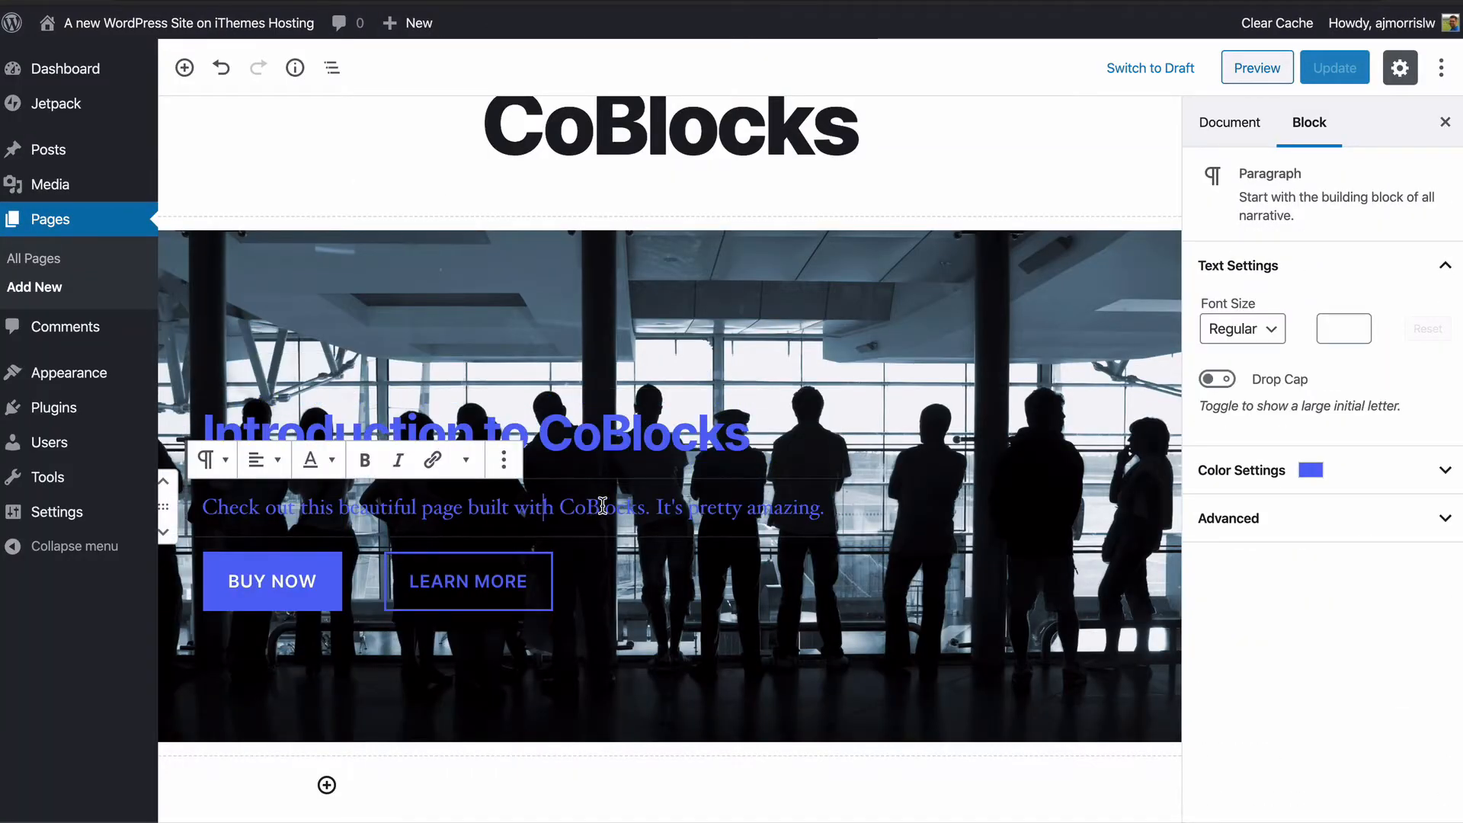
{"action": "left_click", "coordinate": [603, 300]}
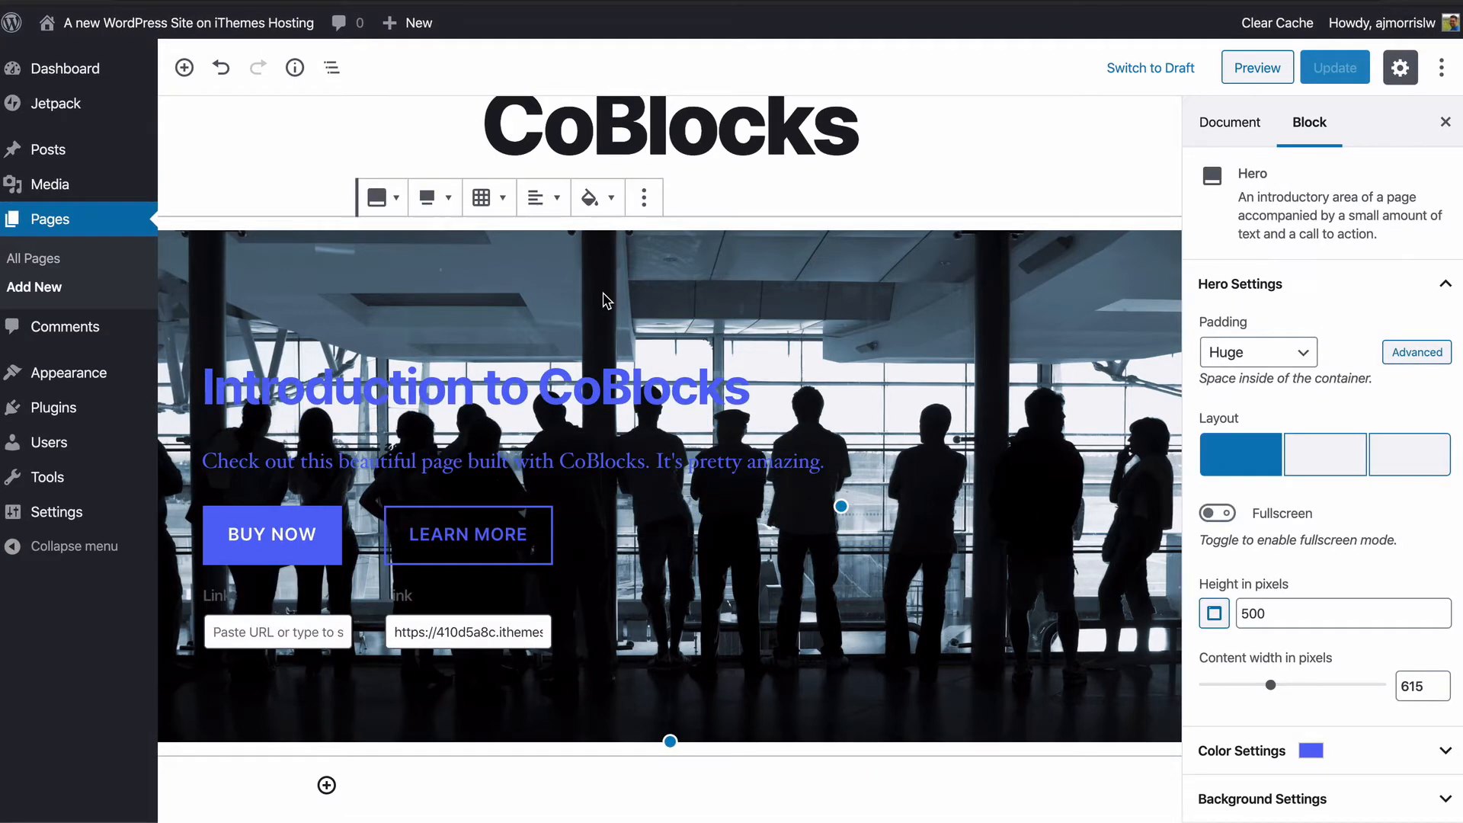
Step: Open the Hero's background image choices, examine the attachment details of AdobeStock_23766790-scaled.jpeg, and close the media library
{"action": "left_click", "coordinate": [613, 200]}
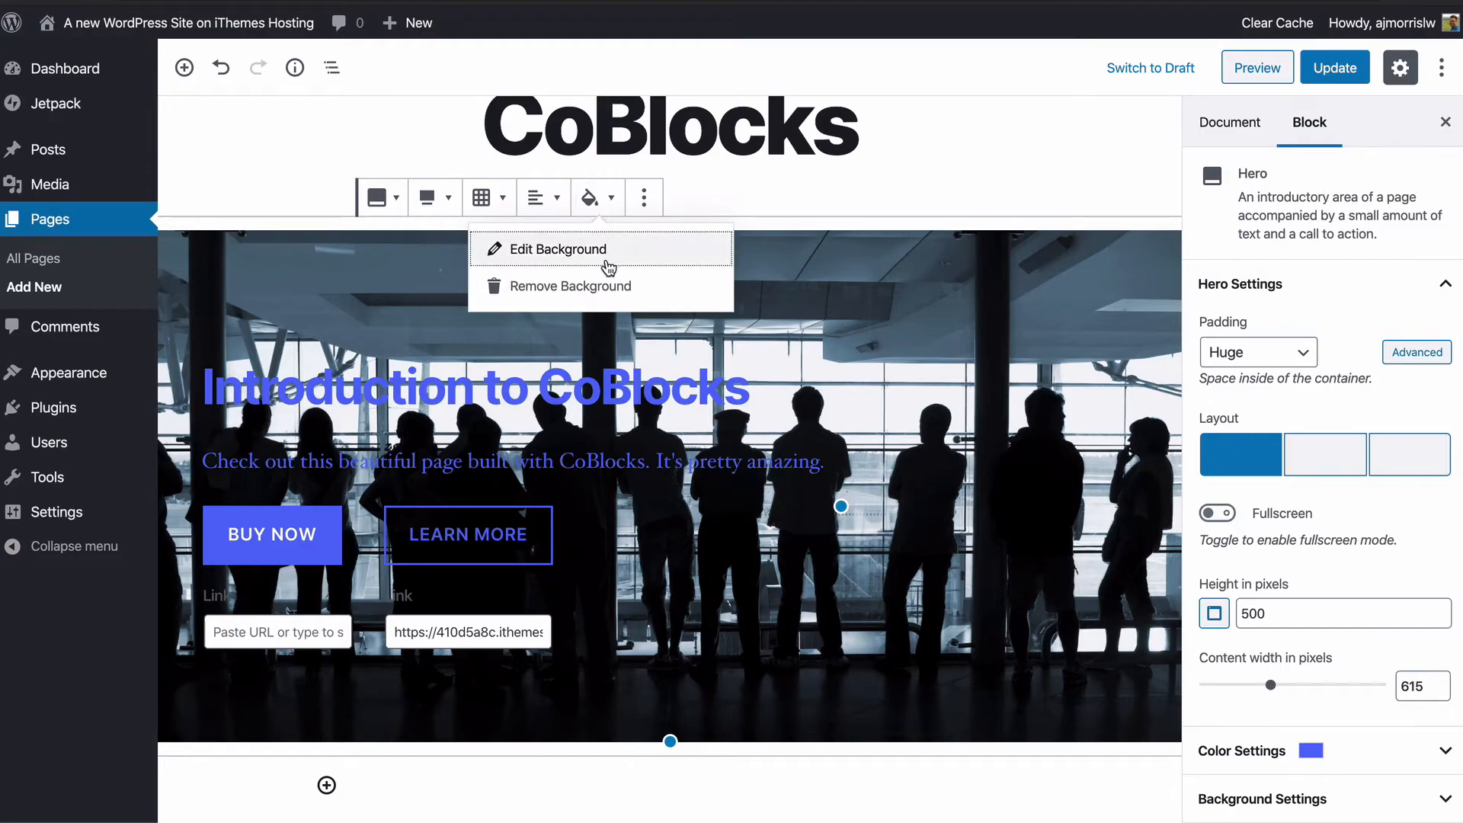
{"action": "left_click", "coordinate": [547, 257]}
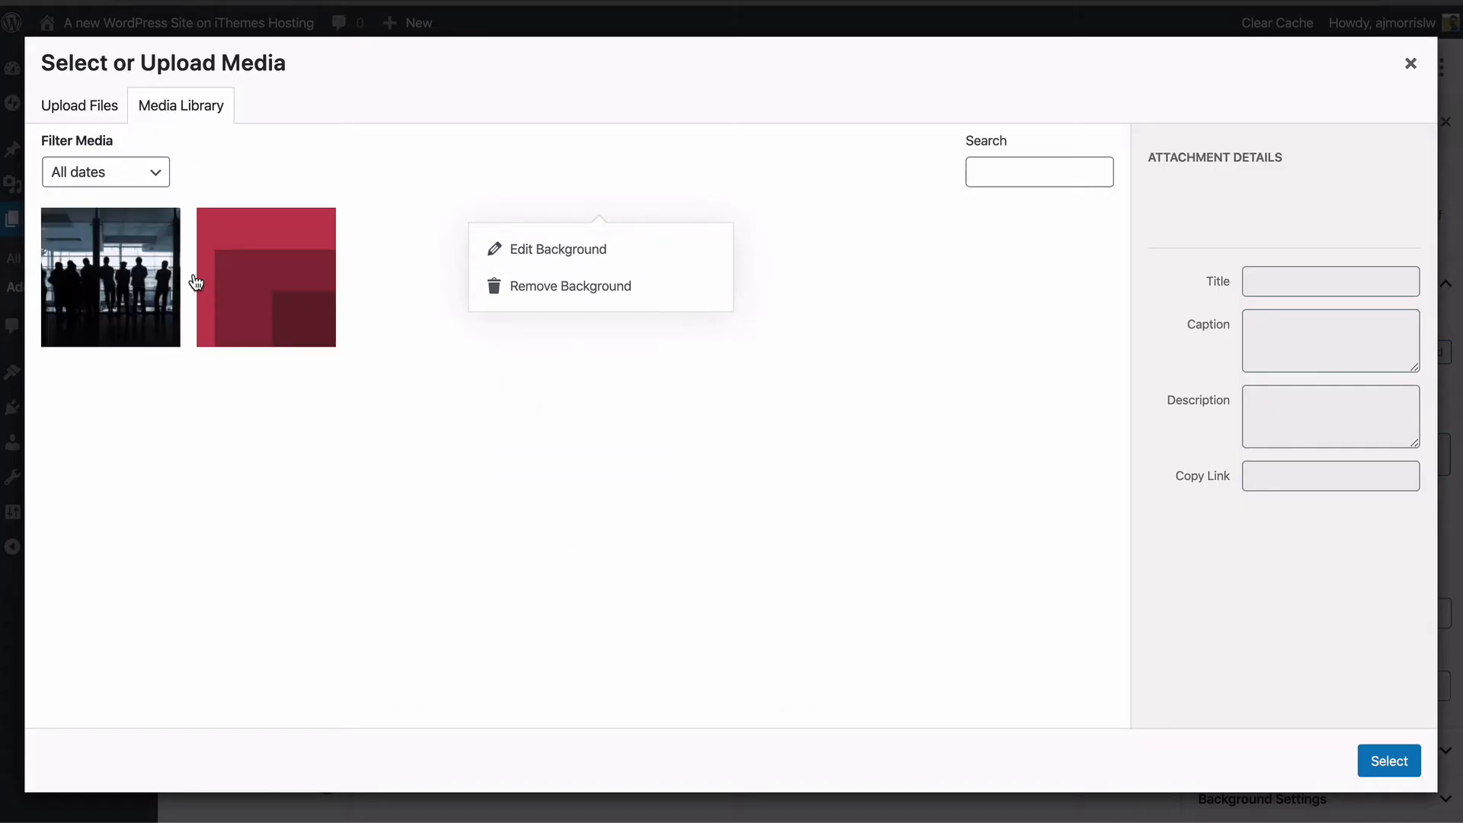
{"action": "left_click", "coordinate": [132, 263]}
{"action": "scroll", "coordinate": [1222, 408], "scroll_direction": "down", "scroll_amount": 1}
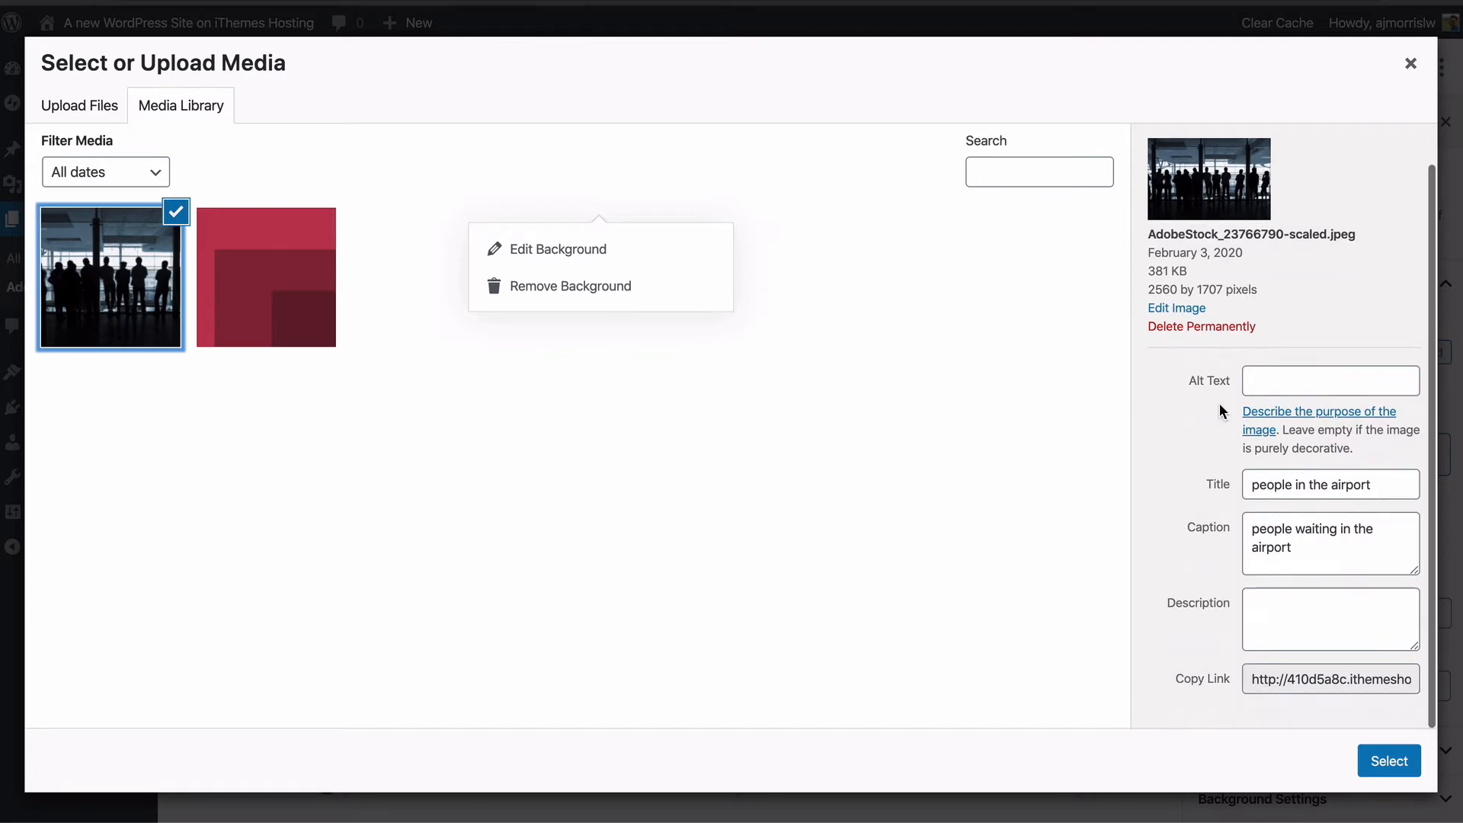
{"action": "scroll", "coordinate": [1220, 412], "scroll_direction": "up", "scroll_amount": 1}
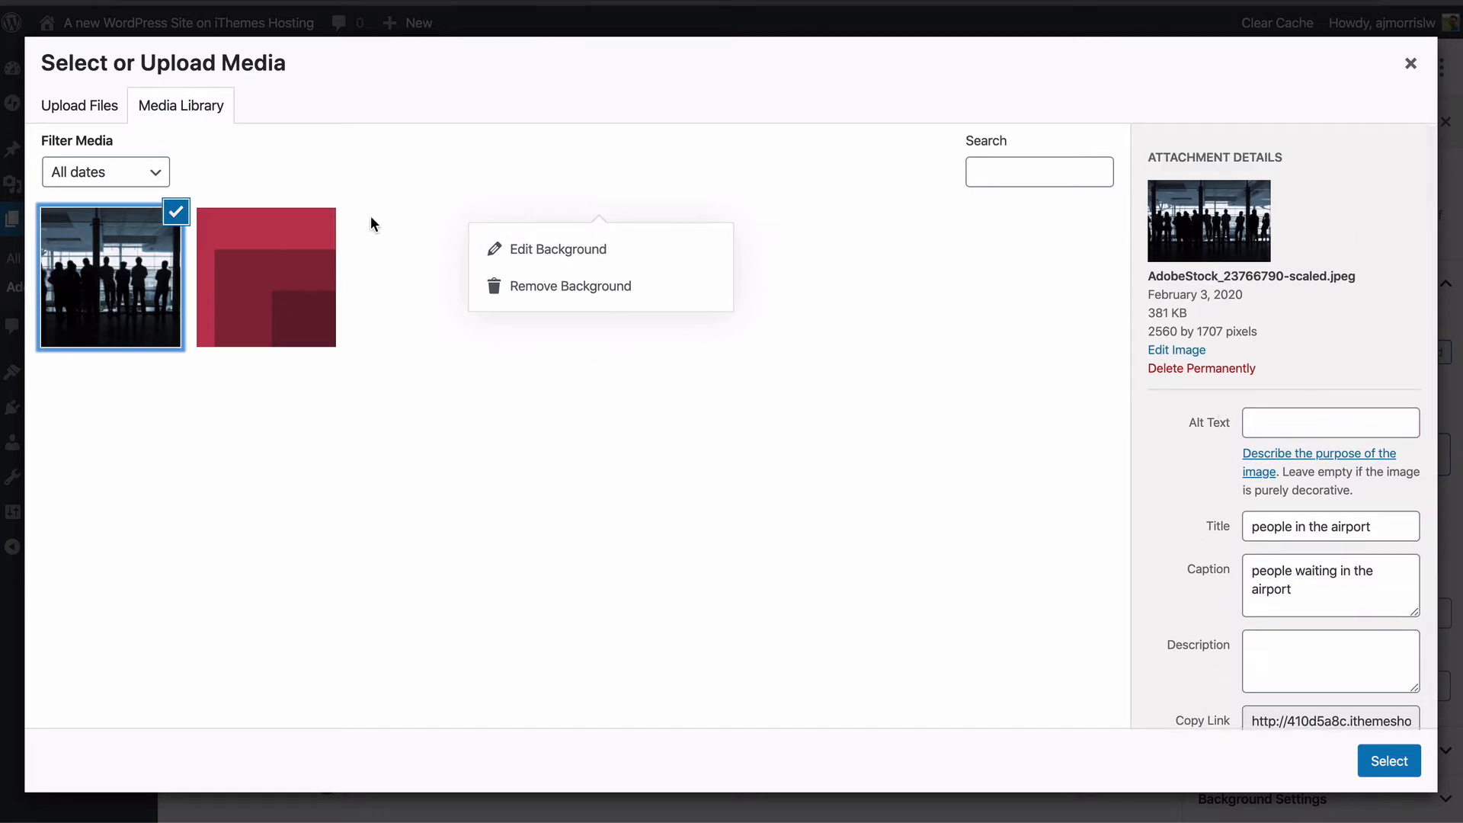
{"action": "left_click", "coordinate": [1411, 64]}
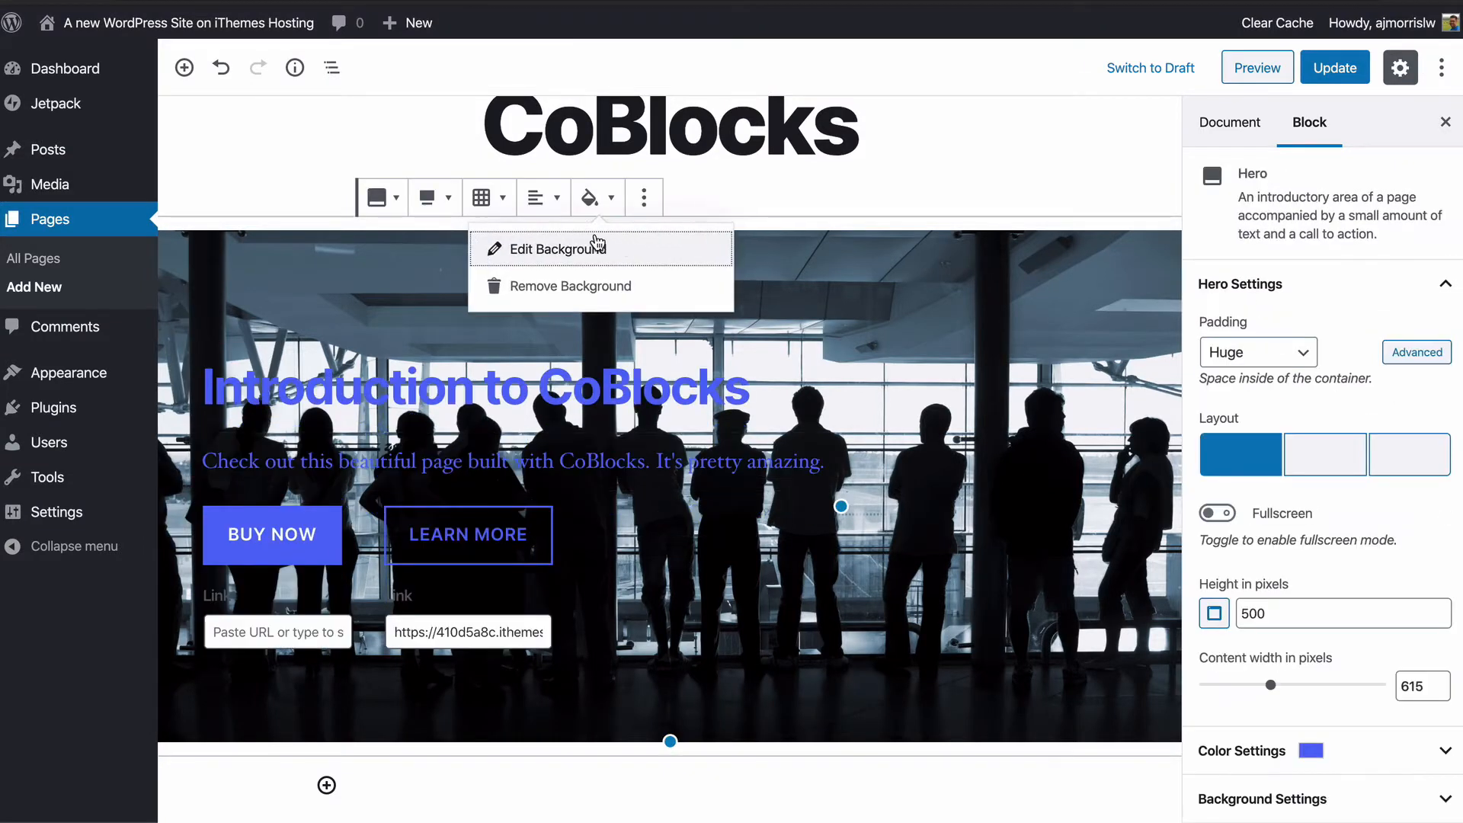
{"action": "left_click", "coordinate": [547, 201]}
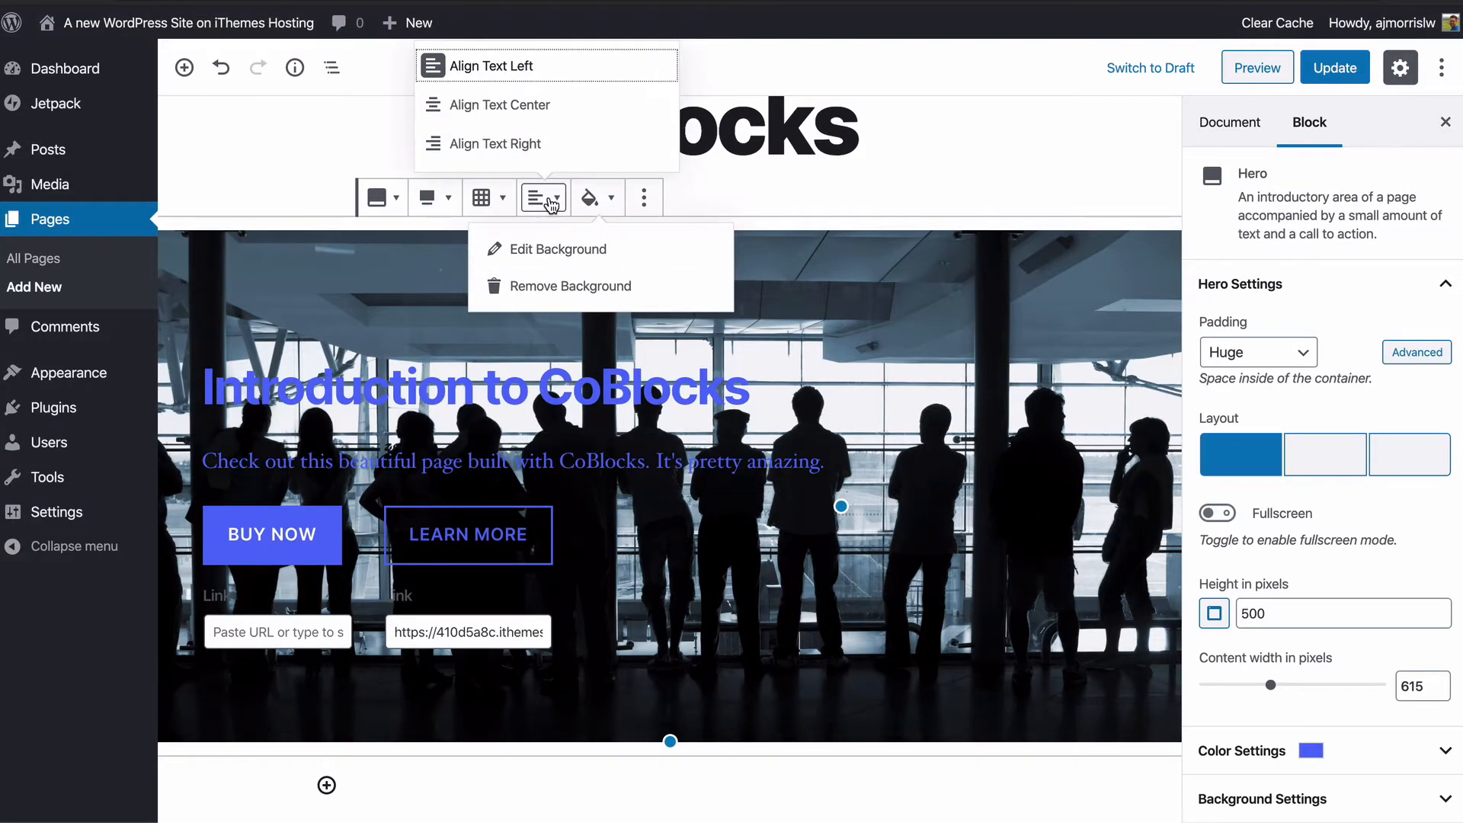
{"action": "left_click", "coordinate": [551, 201]}
{"action": "left_click", "coordinate": [644, 198]}
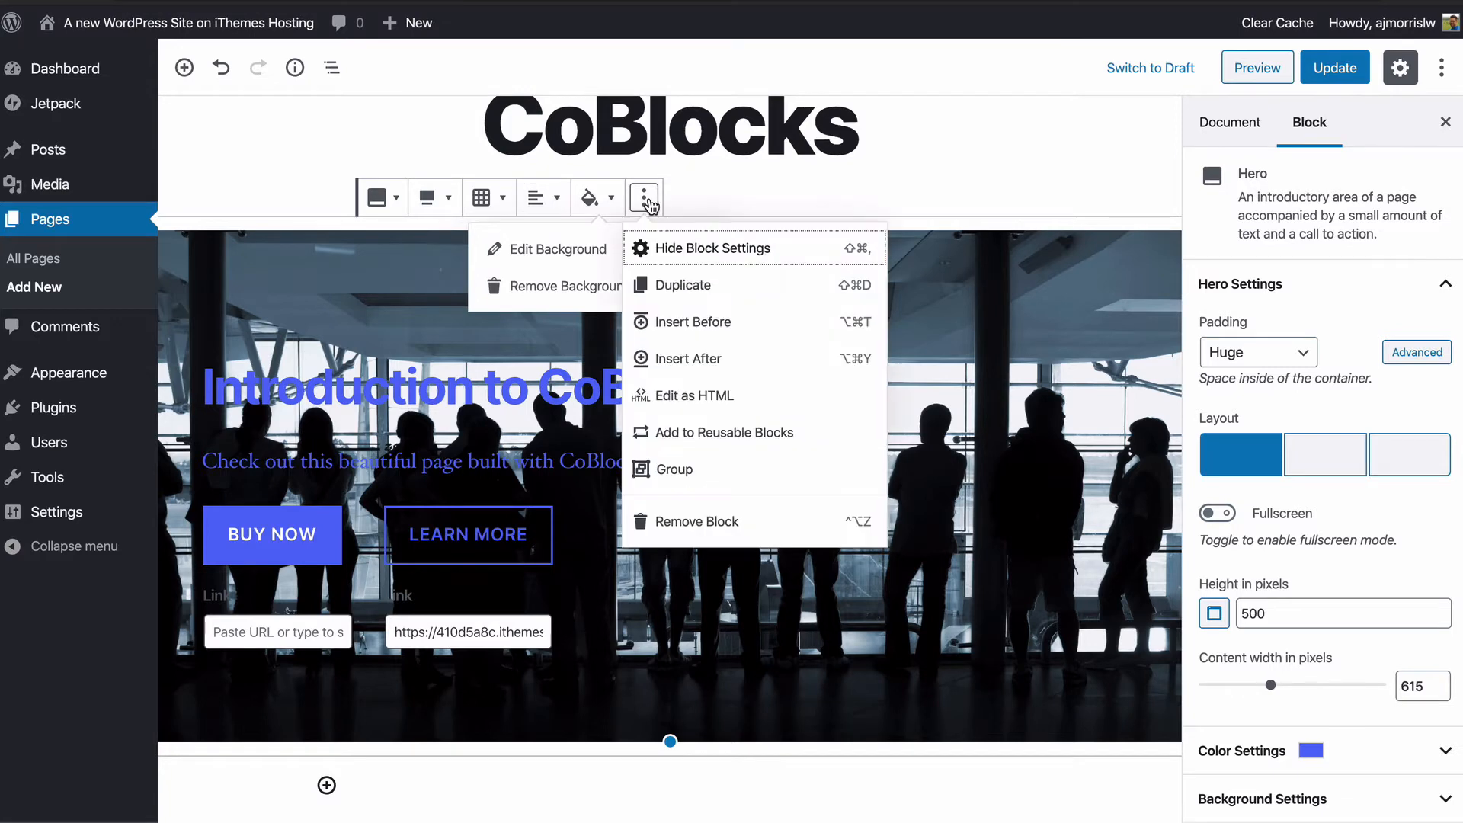
{"action": "left_click", "coordinate": [645, 198]}
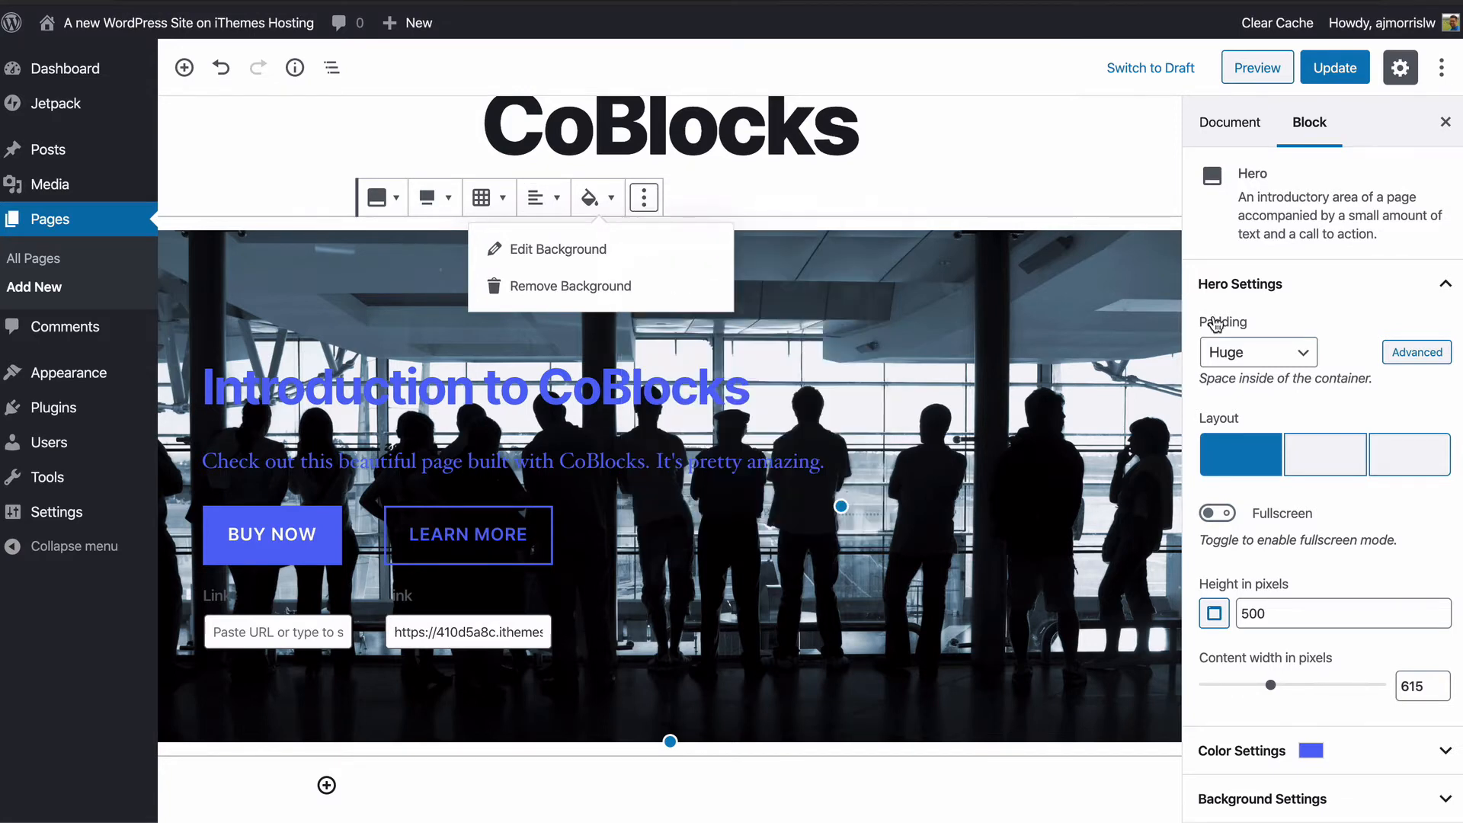
Step: Set the Hero block's background opacity to 60
{"action": "scroll", "coordinate": [1342, 328], "scroll_direction": "down", "scroll_amount": 1}
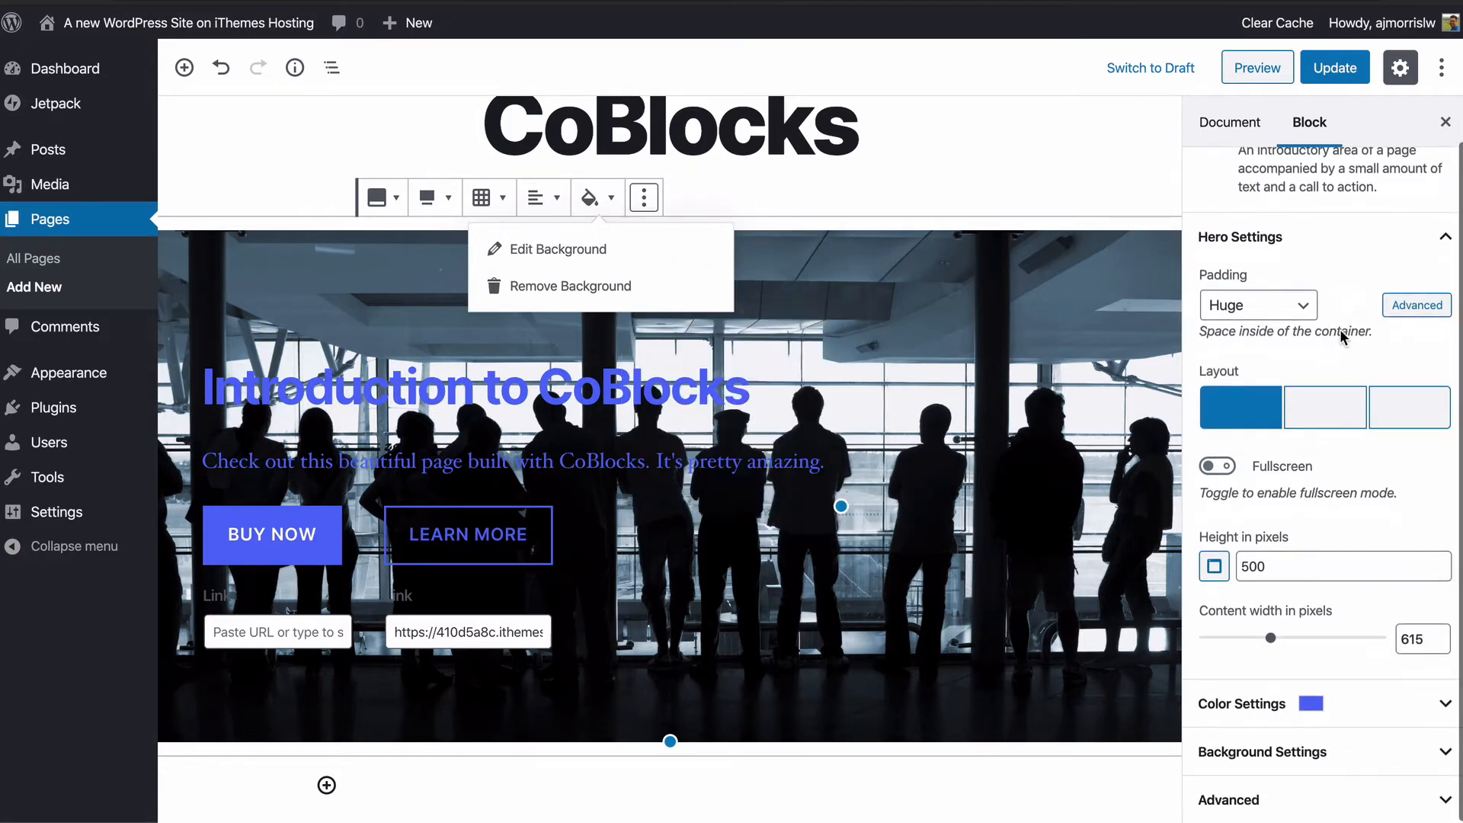
{"action": "left_click", "coordinate": [1341, 752]}
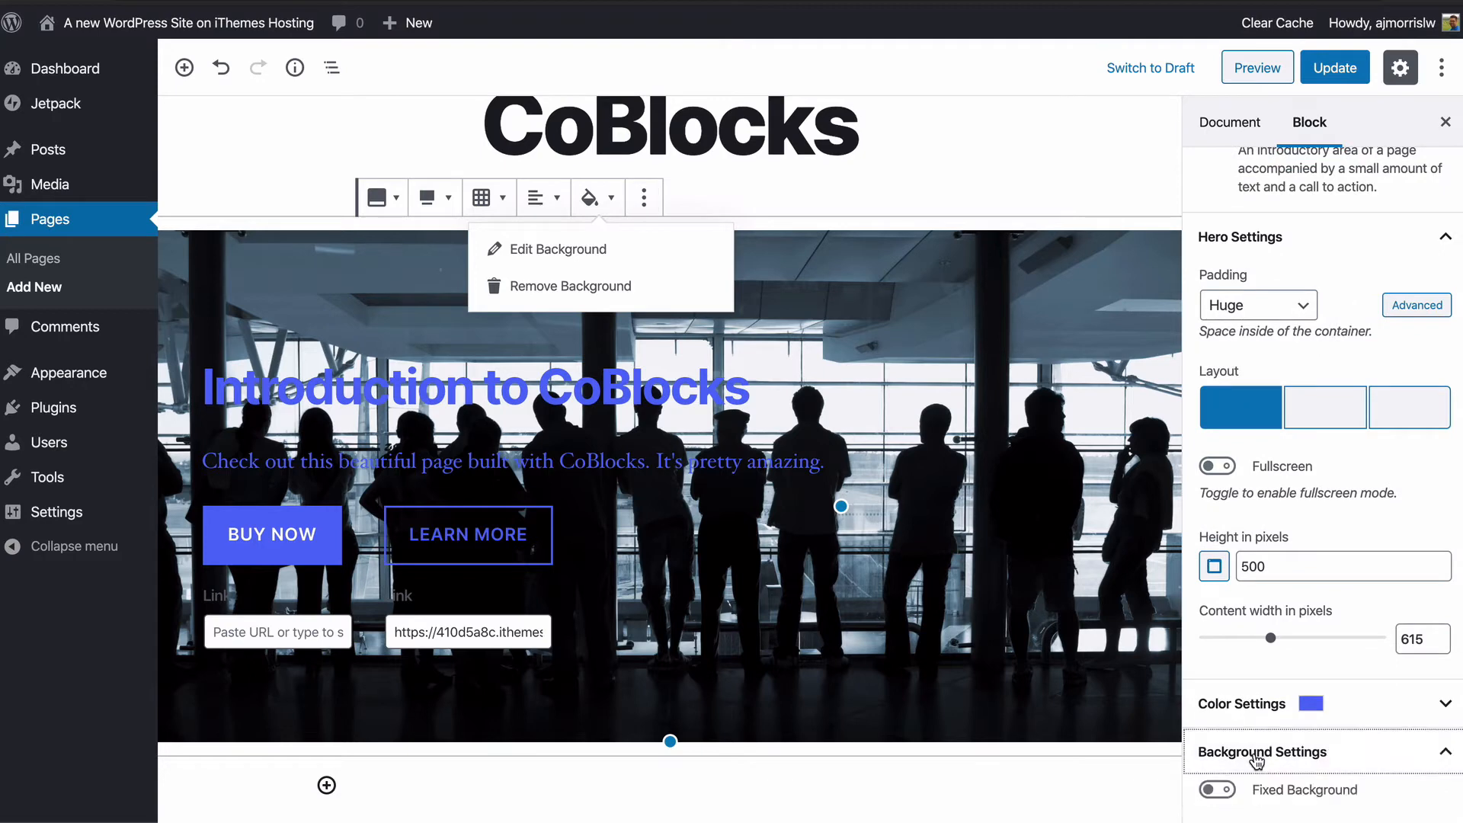
{"action": "scroll", "coordinate": [1278, 660], "scroll_direction": "down", "scroll_amount": 5}
{"action": "scroll", "coordinate": [1278, 660], "scroll_direction": "down", "scroll_amount": 5}
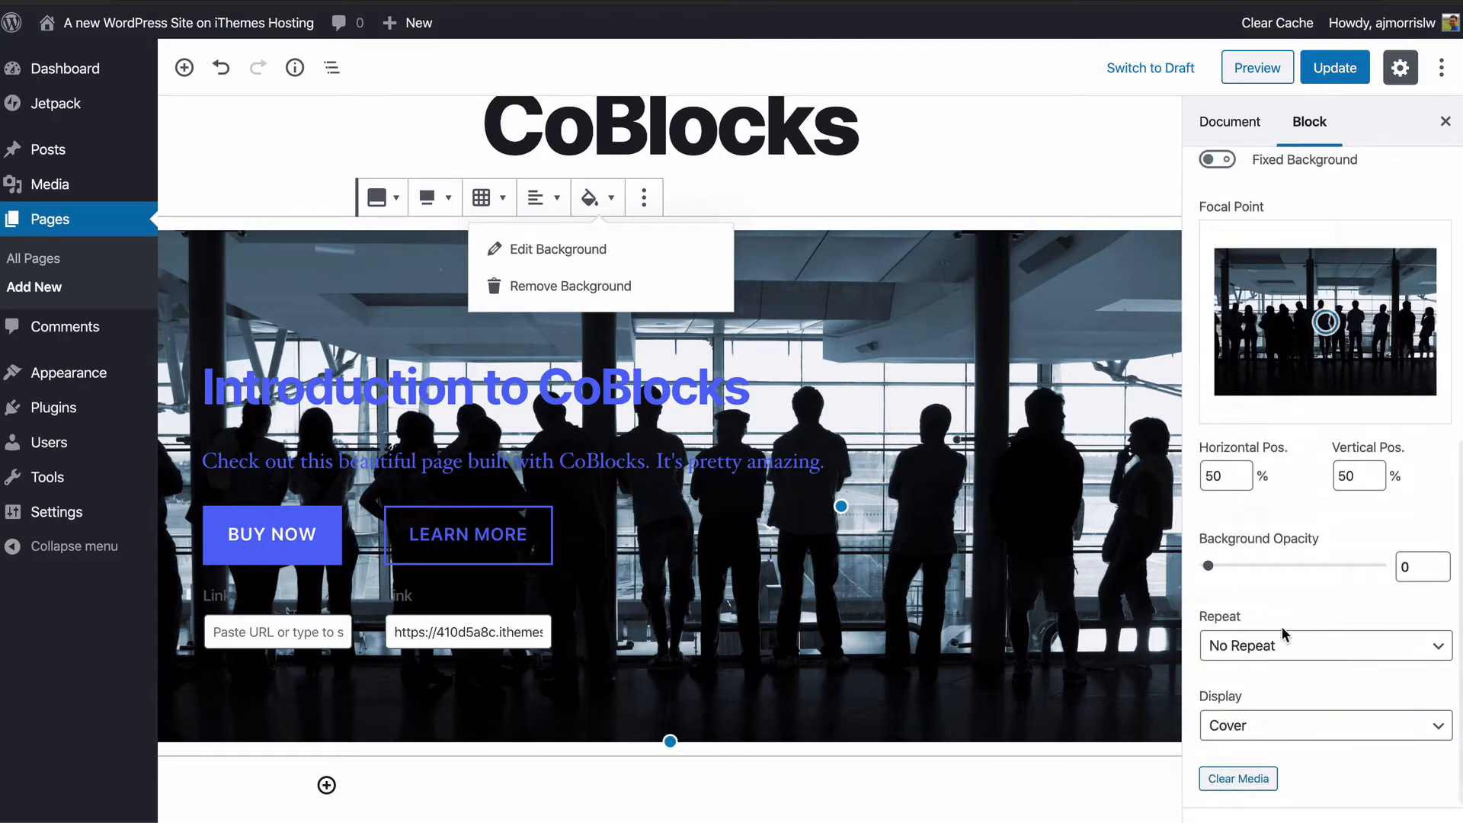
{"action": "left_click_drag", "start_coordinate": [1208, 565], "coordinate": [1311, 572]}
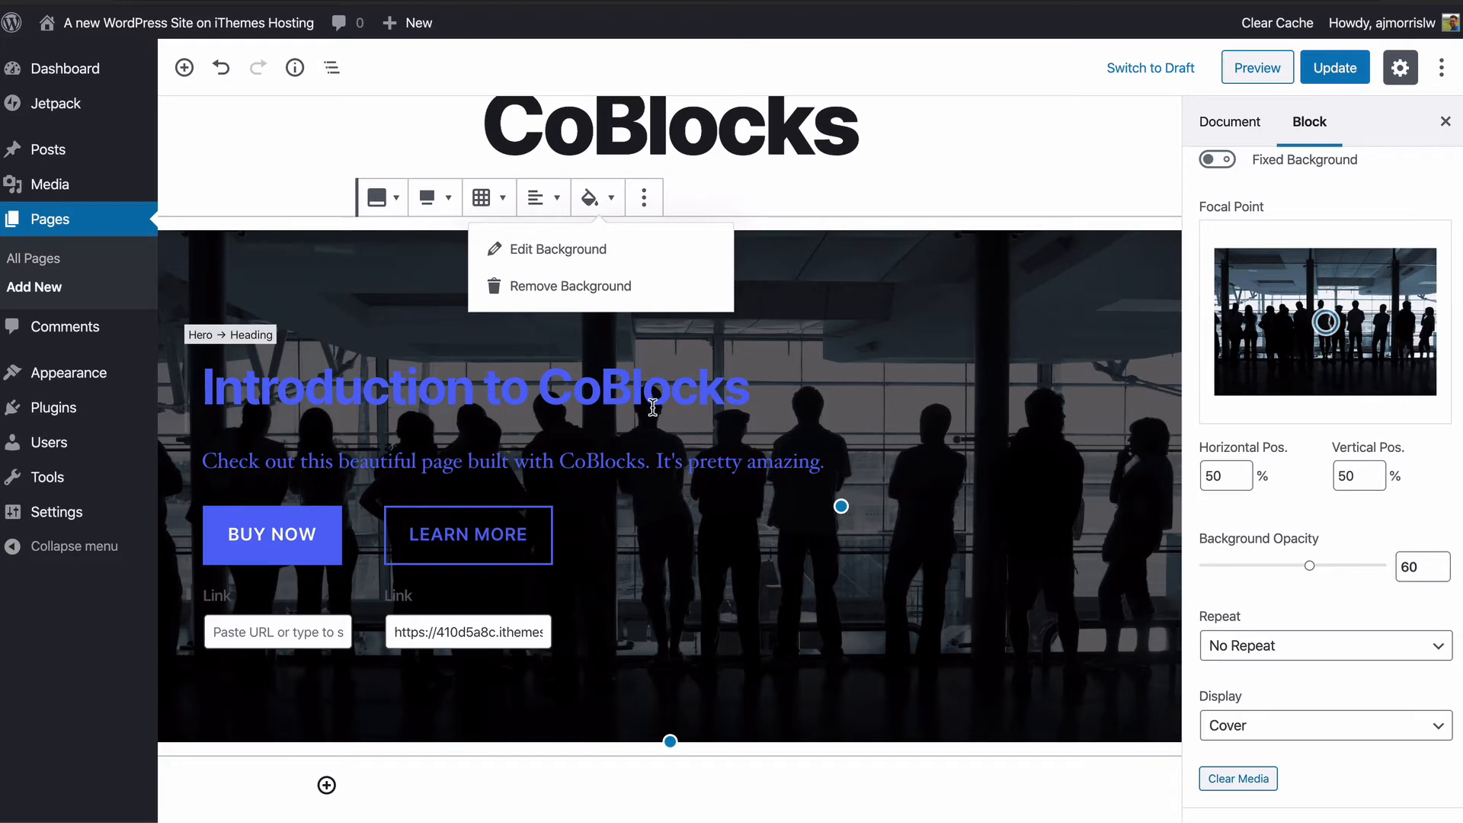
Step: Examine the available display modes for the Hero's background image and dismiss the choices
{"action": "scroll", "coordinate": [1307, 562], "scroll_direction": "down", "scroll_amount": 1}
{"action": "left_click", "coordinate": [1296, 721]}
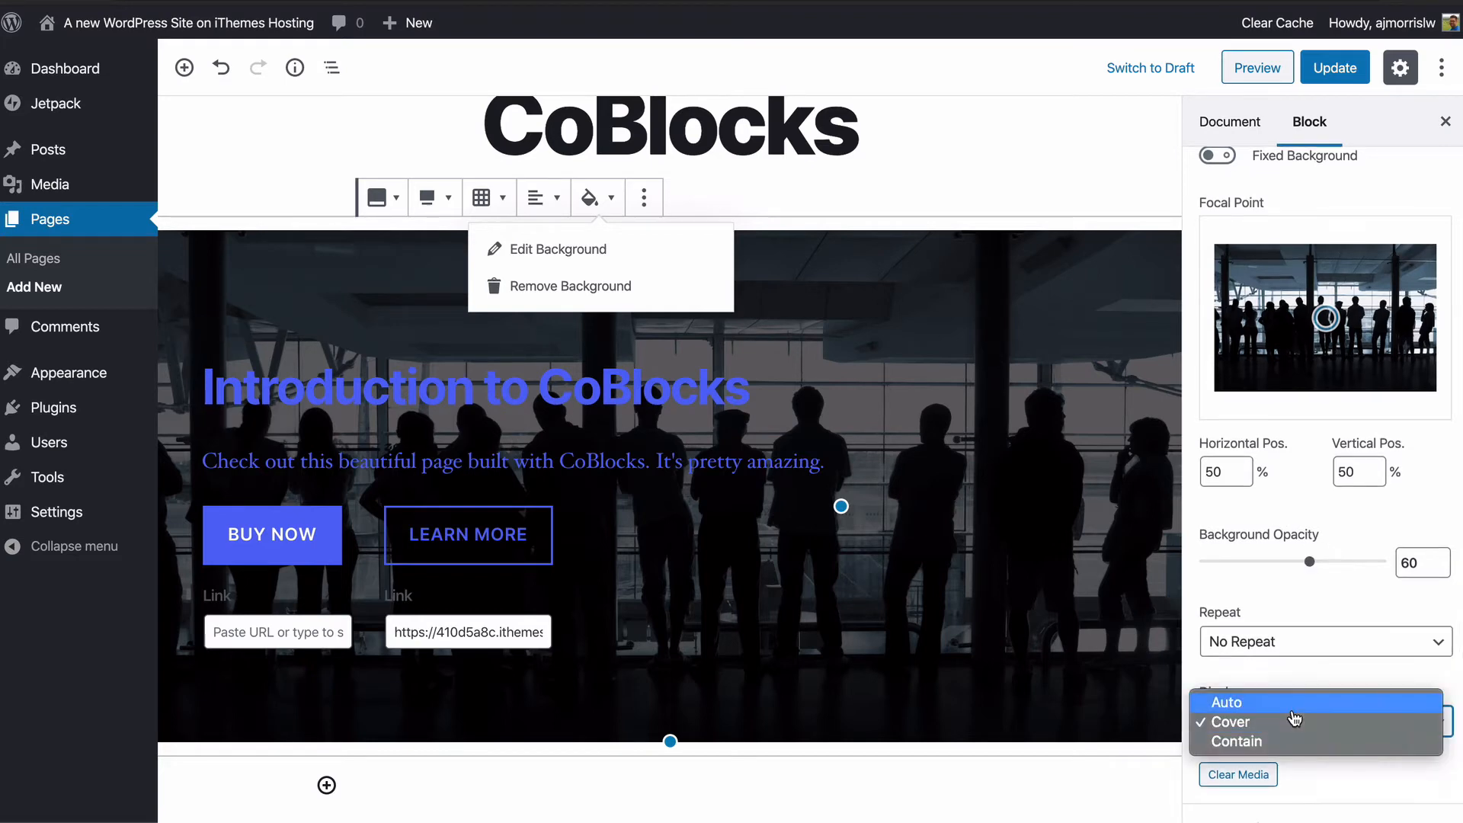
{"action": "left_click", "coordinate": [1303, 678]}
{"action": "scroll", "coordinate": [1304, 674], "scroll_direction": "down", "scroll_amount": 1}
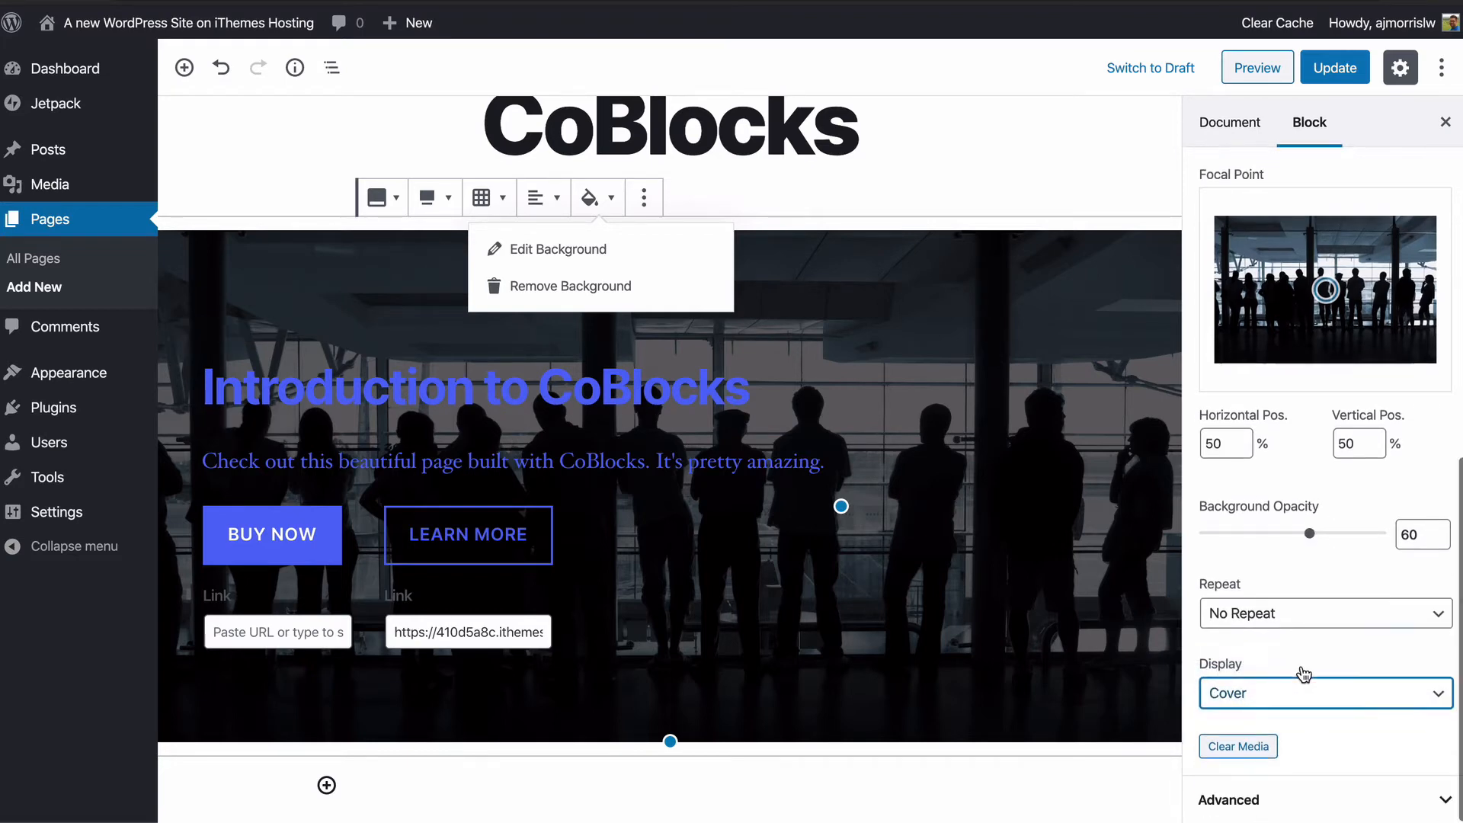
Step: Move the focal point of the Hero's background image to 54% horizontal and 0% vertical
{"action": "scroll", "coordinate": [1291, 602], "scroll_direction": "up", "scroll_amount": 3}
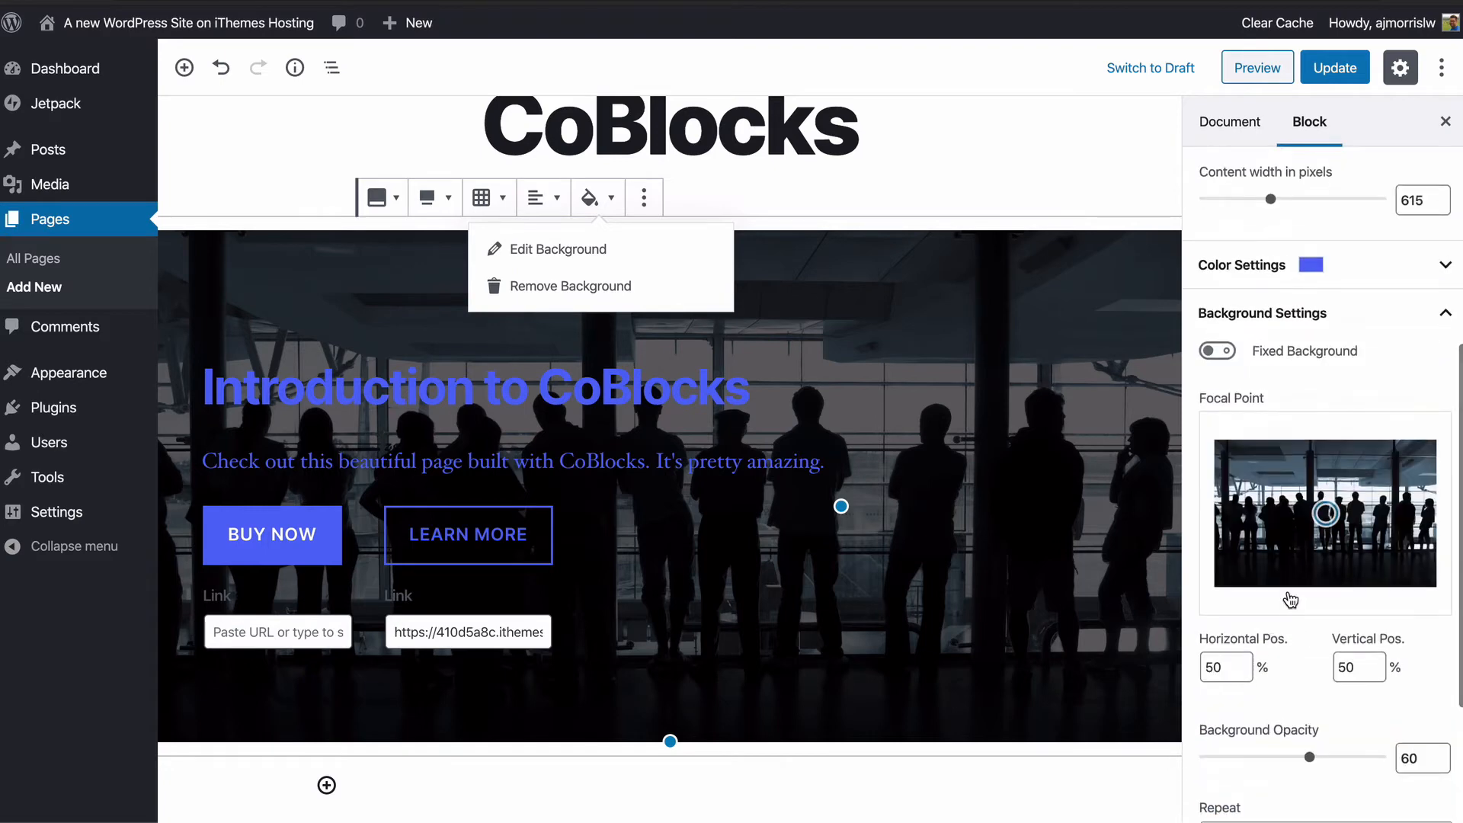
{"action": "mouse_move", "coordinate": [1320, 508]}
{"action": "left_mouse_down"}
{"action": "mouse_move", "coordinate": [1310, 488]}
{"action": "mouse_move", "coordinate": [1332, 485]}
{"action": "left_mouse_up"}
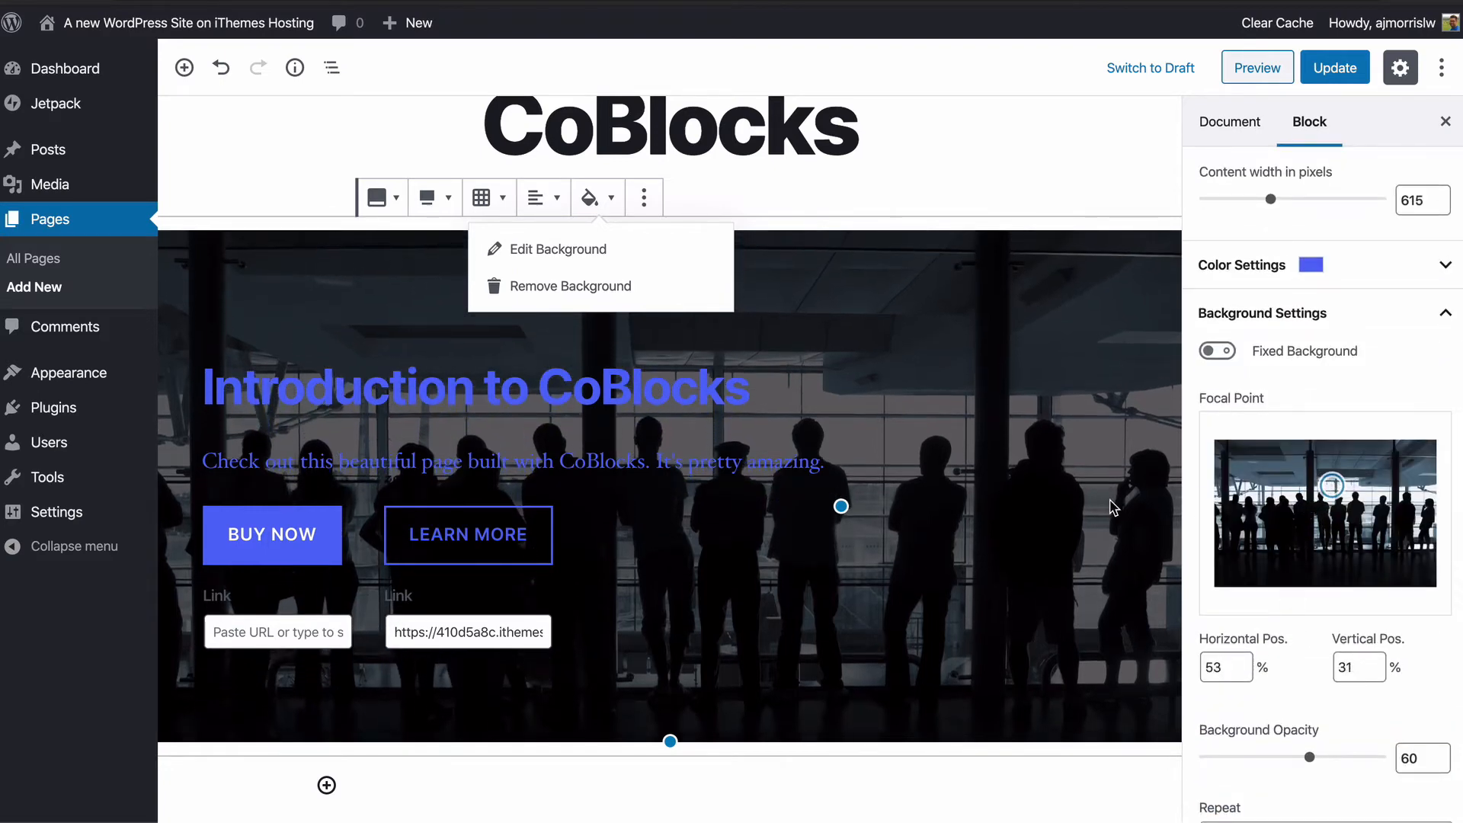
{"action": "scroll", "coordinate": [1113, 507], "scroll_direction": "down", "scroll_amount": 3}
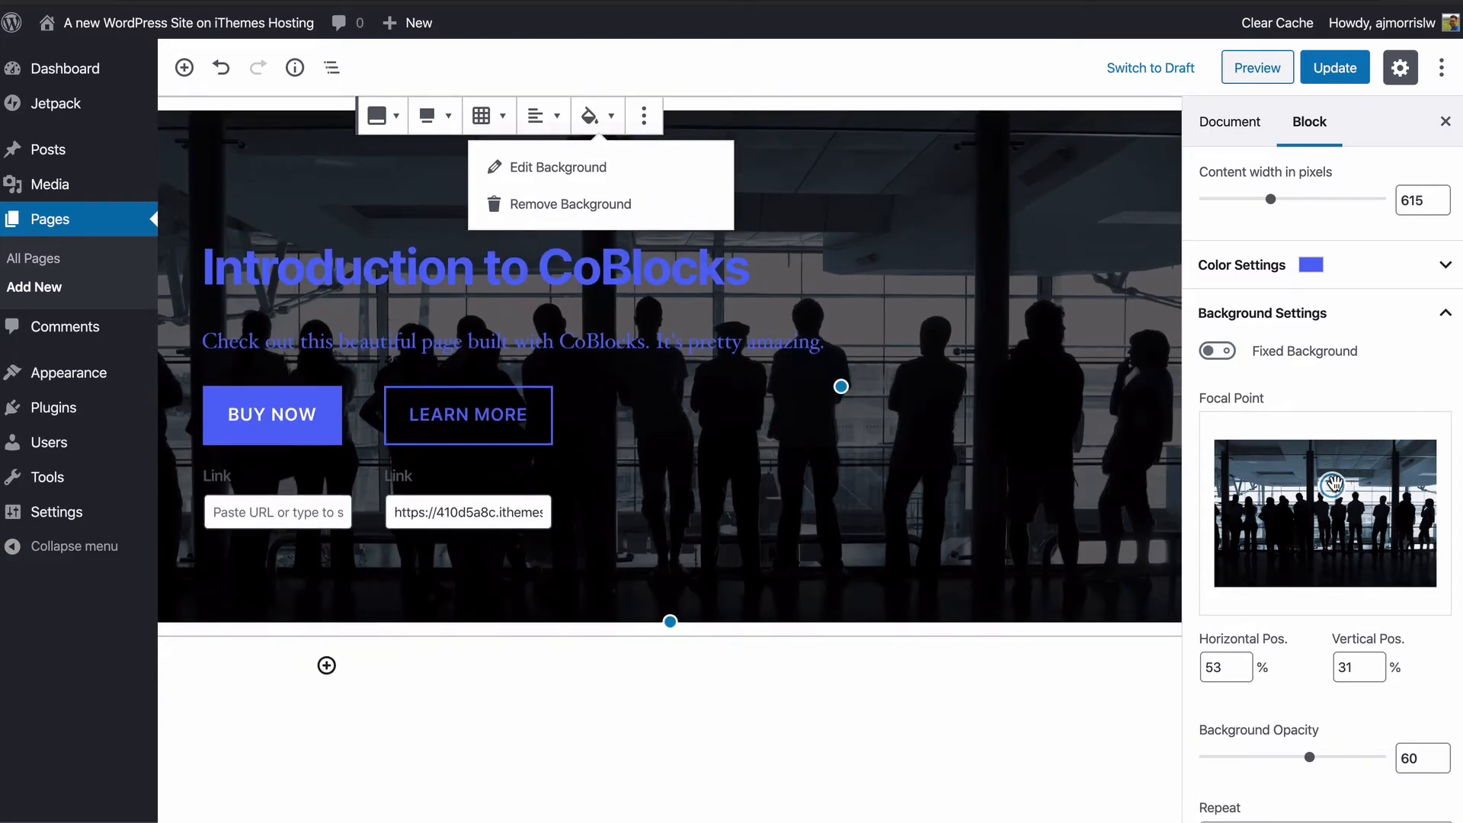
{"action": "left_click_drag", "start_coordinate": [1332, 485], "coordinate": [1334, 437]}
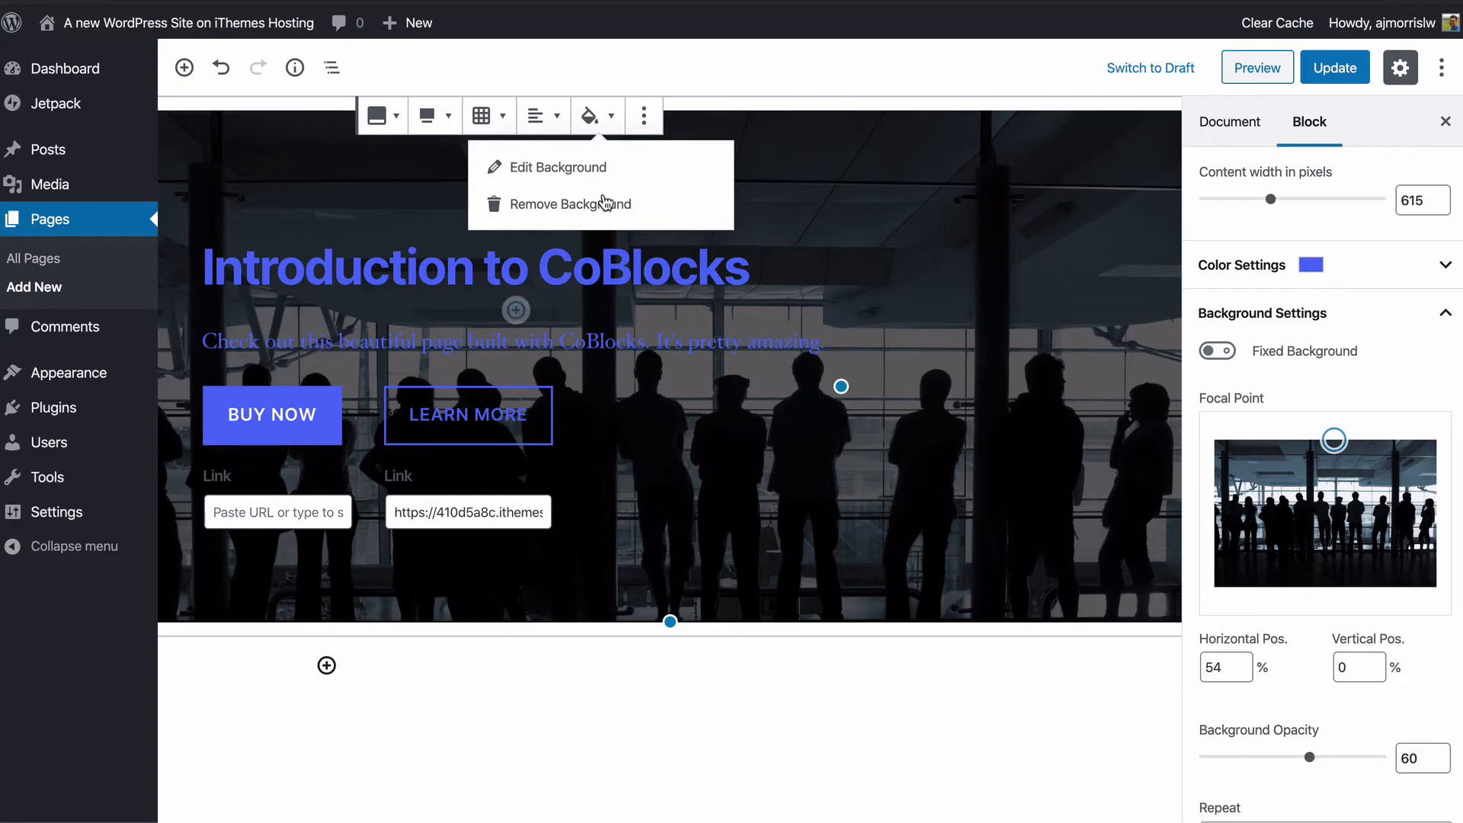
Step: Set the Hero block's background color to the palette's blue and dismiss the background image choices, keeping the Hero block selected
{"action": "left_click", "coordinate": [1394, 272]}
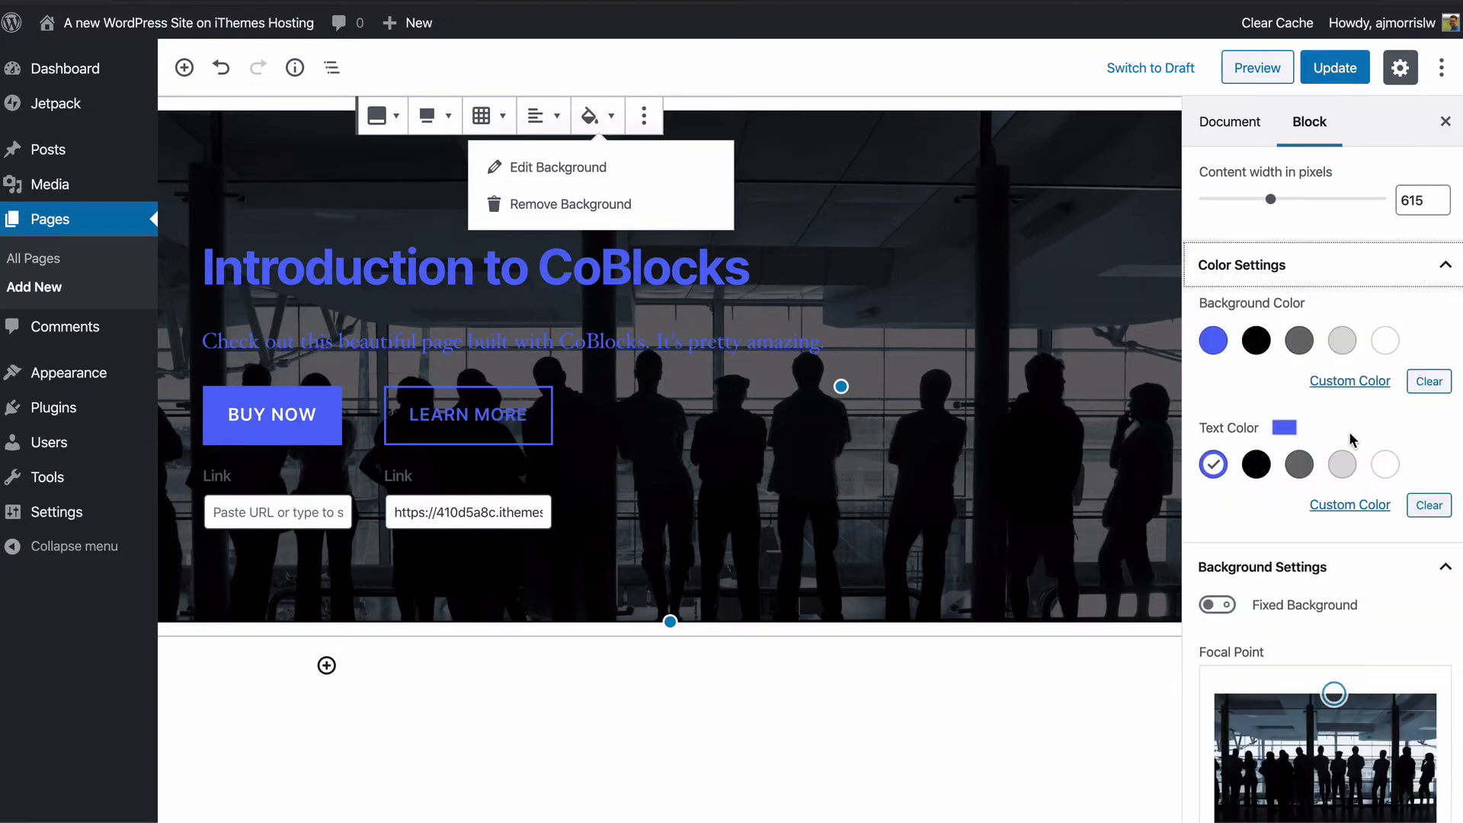
{"action": "left_click", "coordinate": [1211, 344]}
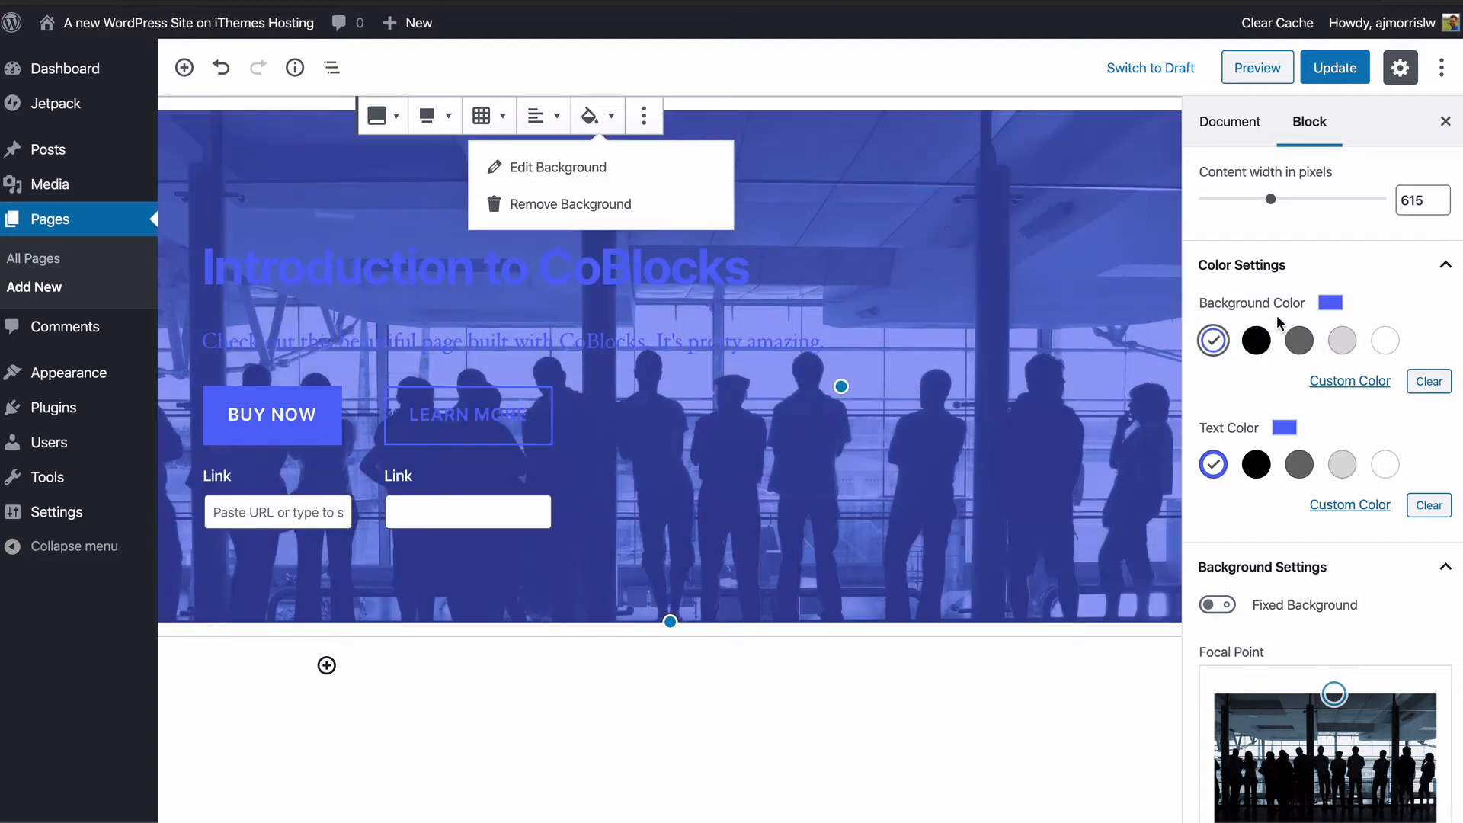
{"action": "scroll", "coordinate": [1006, 404], "scroll_direction": "up", "scroll_amount": 3}
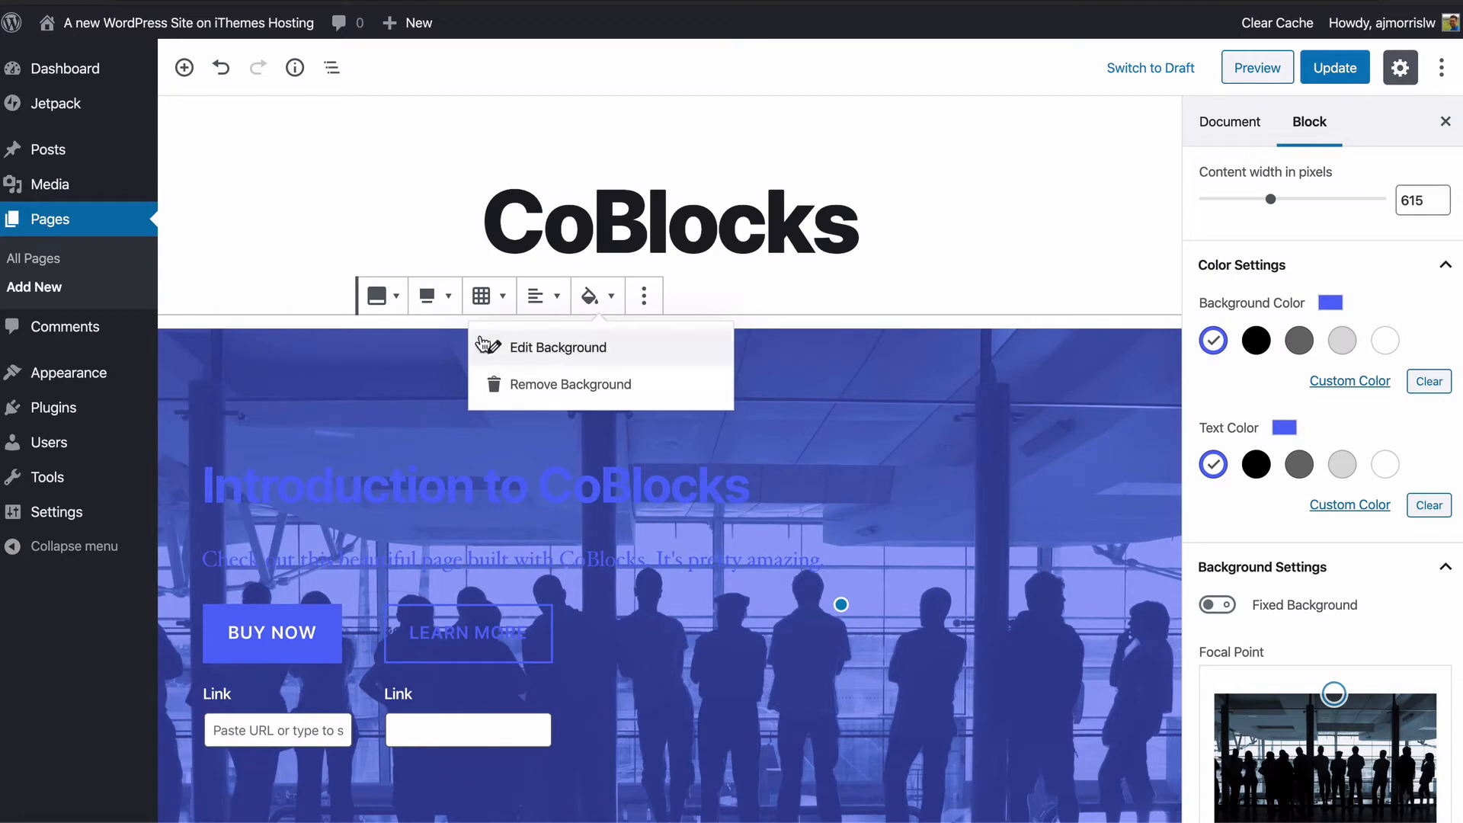
{"action": "left_click", "coordinate": [612, 303]}
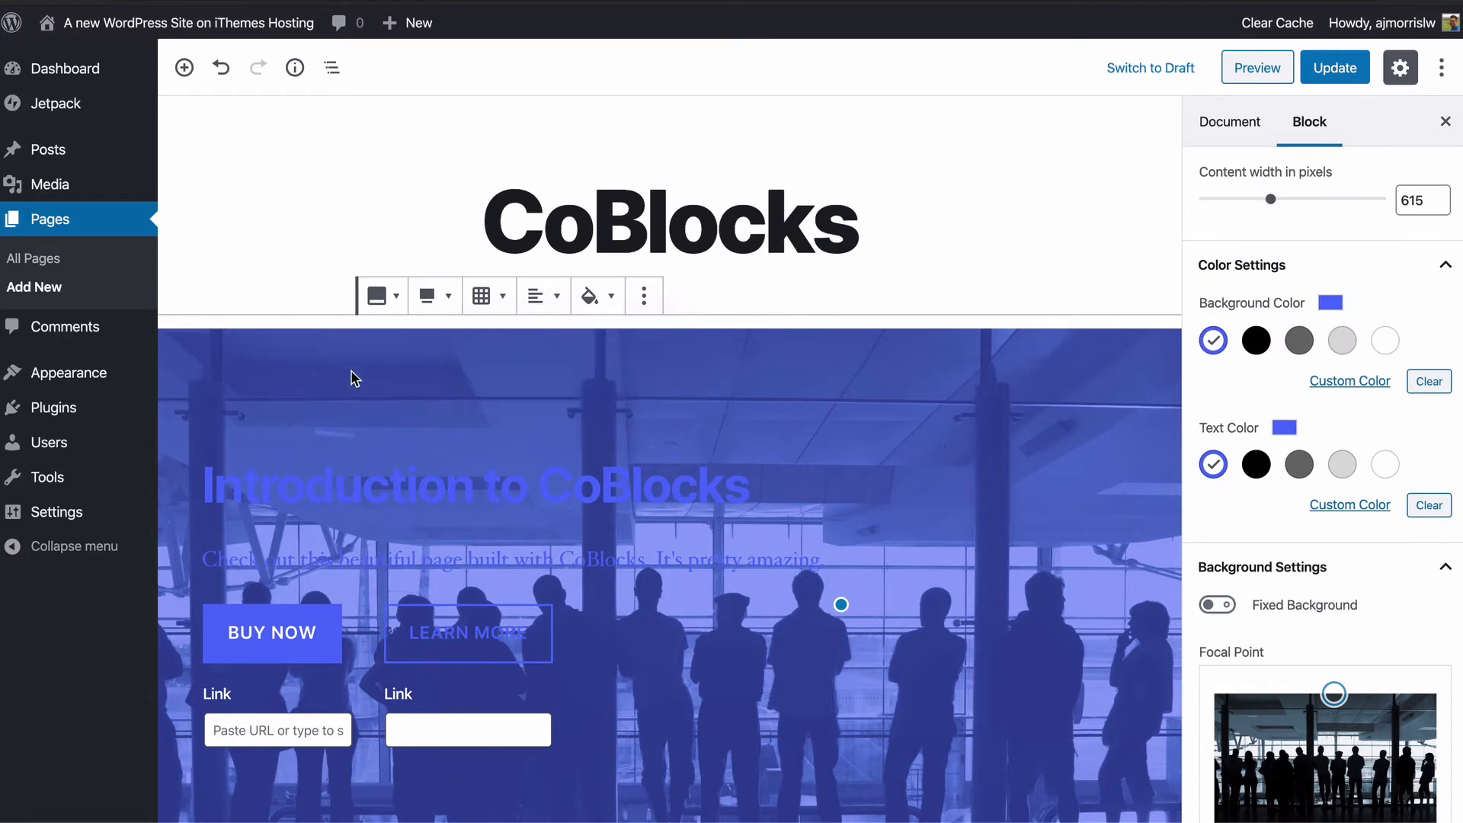
{"action": "left_click", "coordinate": [287, 254]}
{"action": "left_click", "coordinate": [394, 364]}
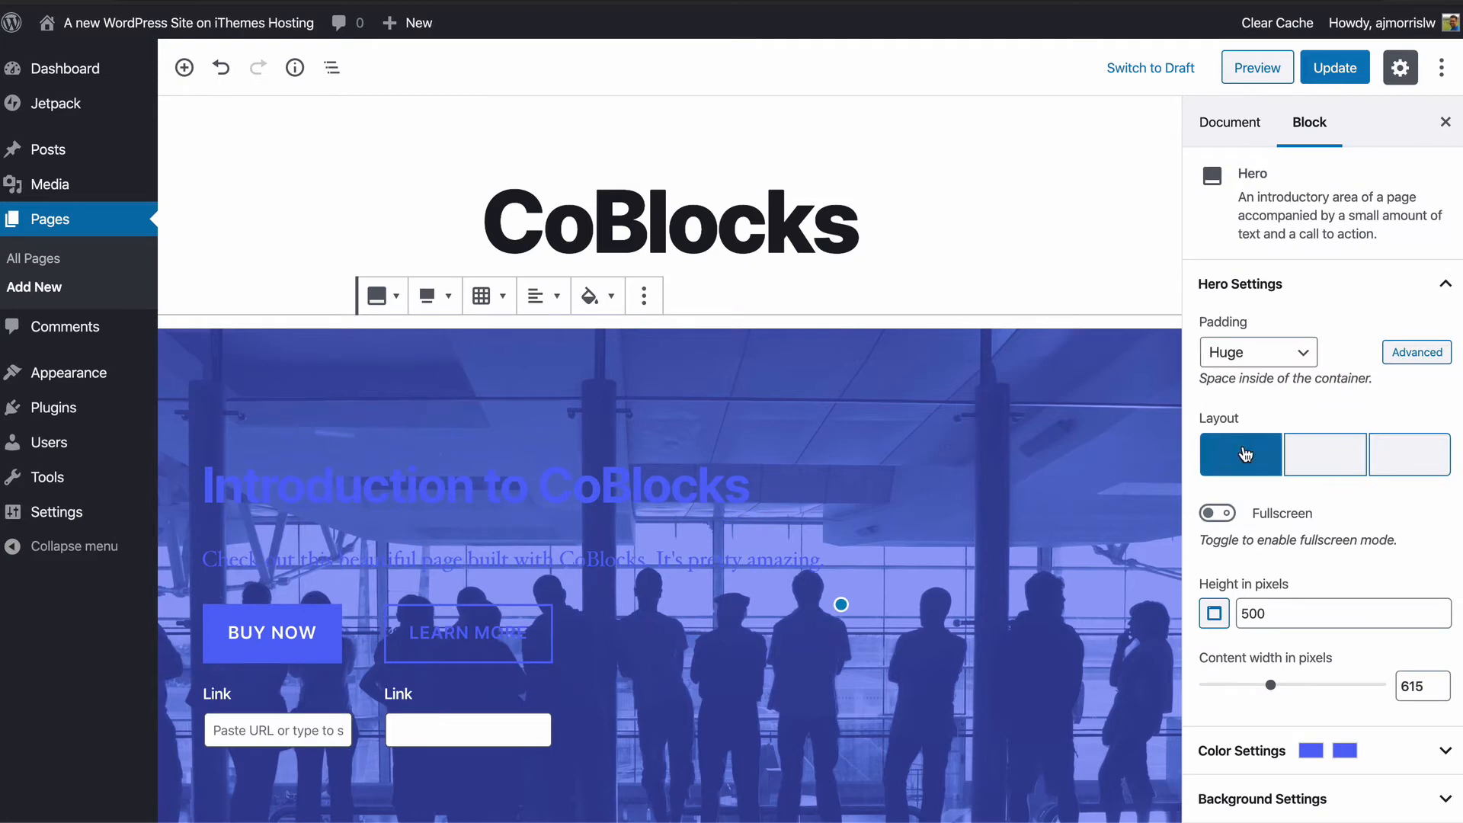
Step: Try dark gray and black as the Hero block's background color, and return it to blue
{"action": "scroll", "coordinate": [1265, 671], "scroll_direction": "down", "scroll_amount": 1}
{"action": "left_click", "coordinate": [1271, 705]}
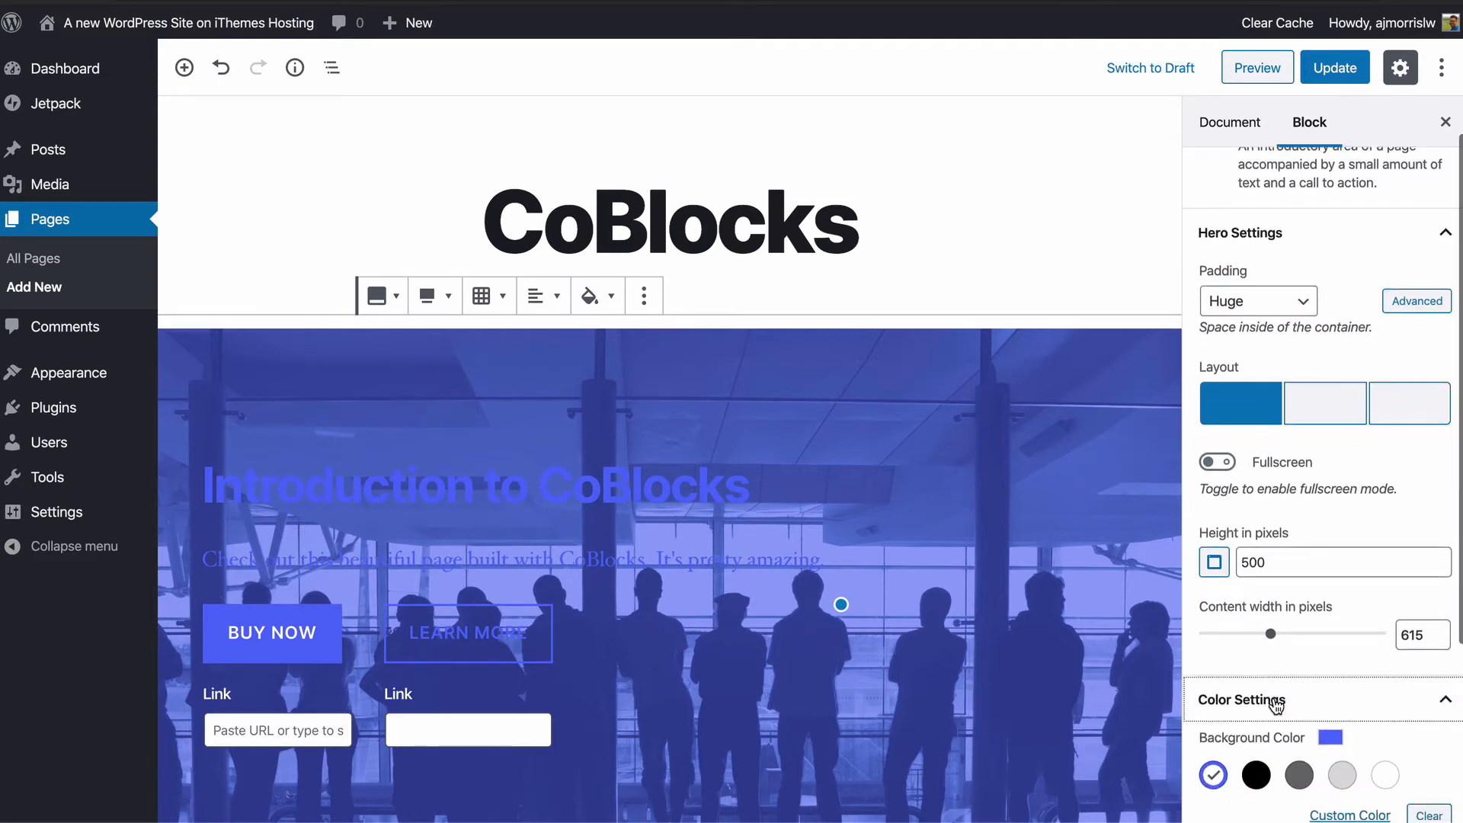
{"action": "scroll", "coordinate": [1269, 625], "scroll_direction": "down", "scroll_amount": 5}
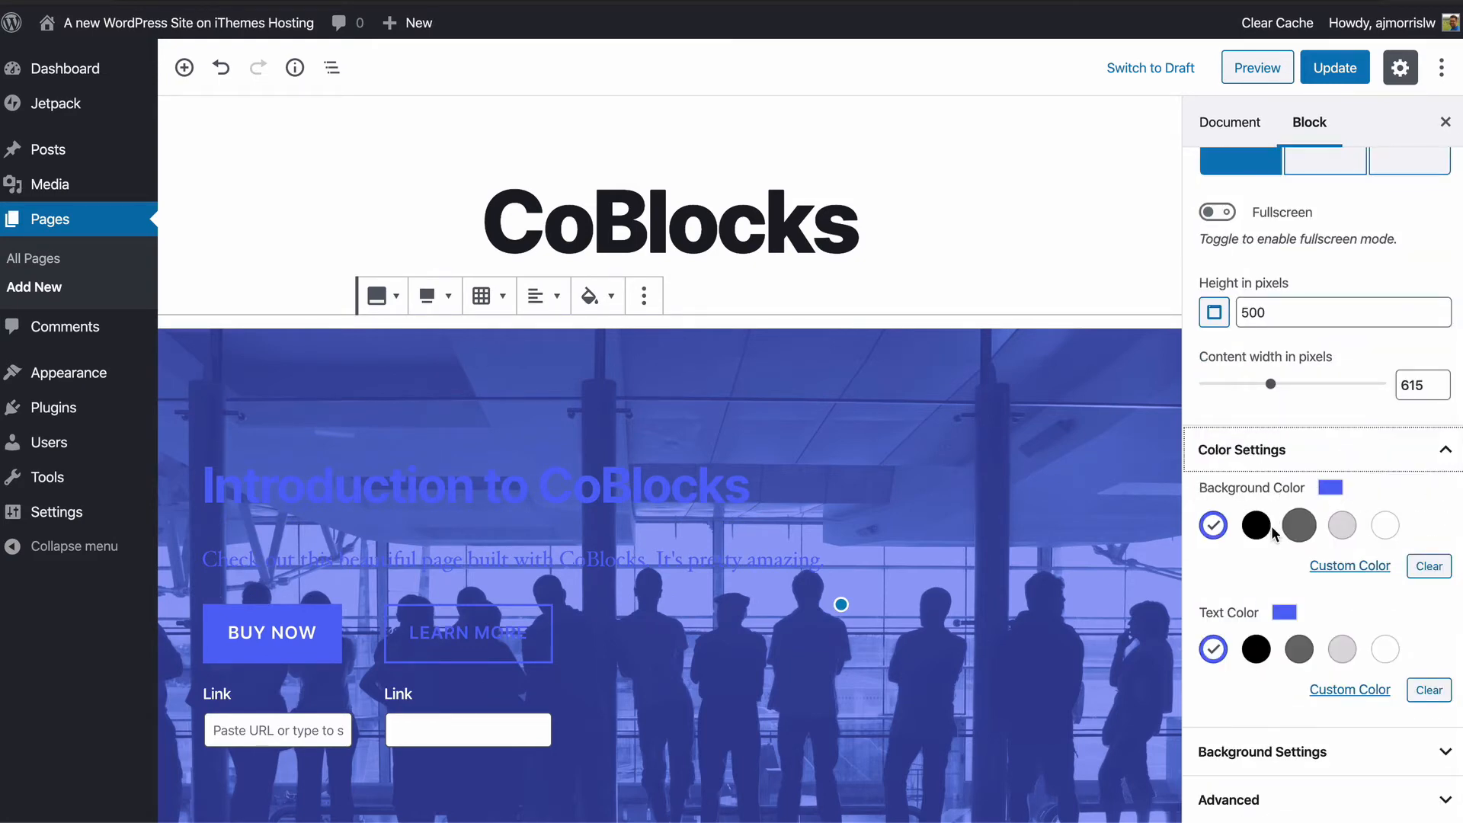
{"action": "left_click", "coordinate": [1305, 535]}
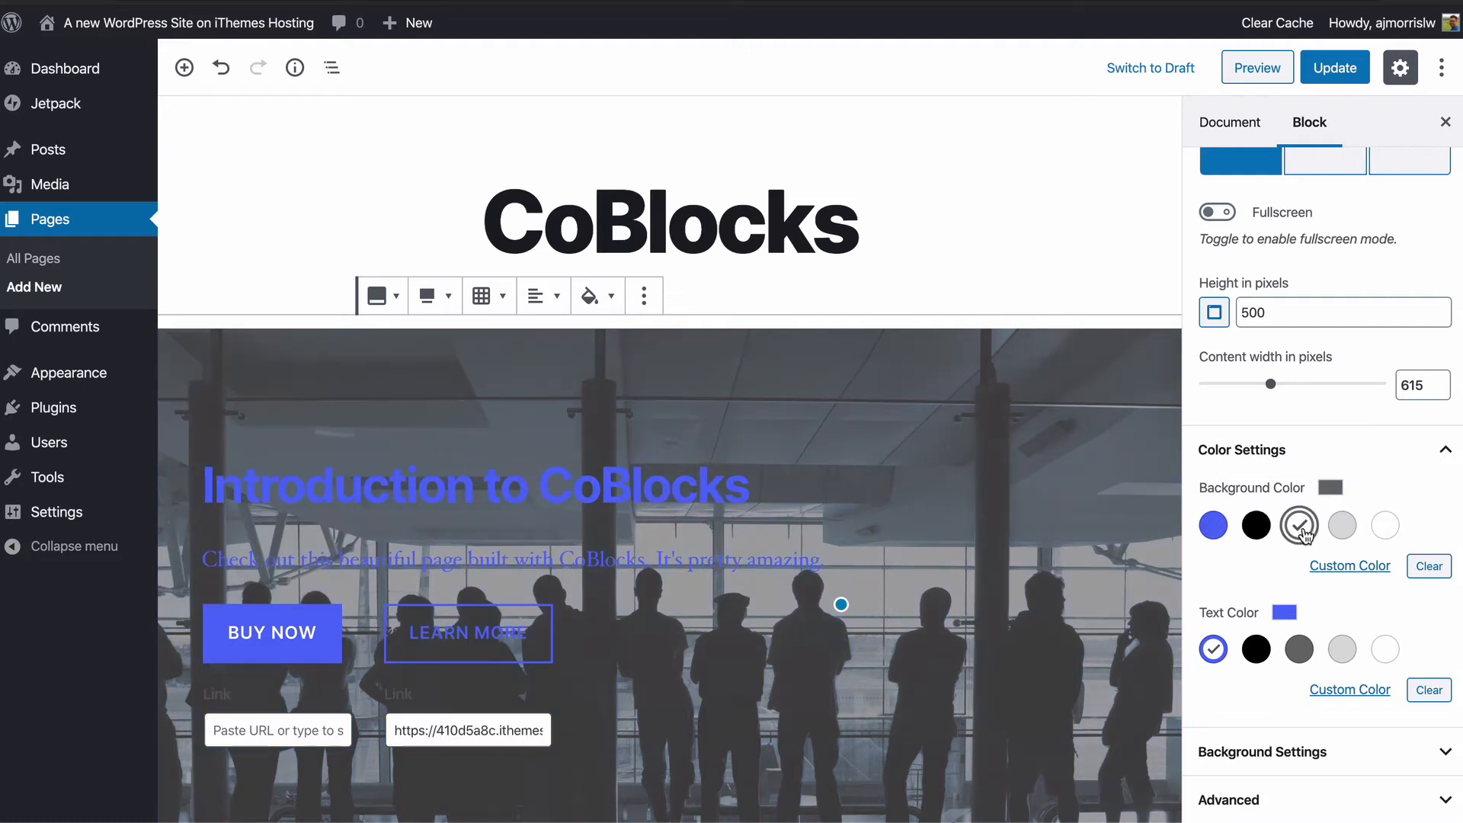
{"action": "left_click", "coordinate": [1249, 539]}
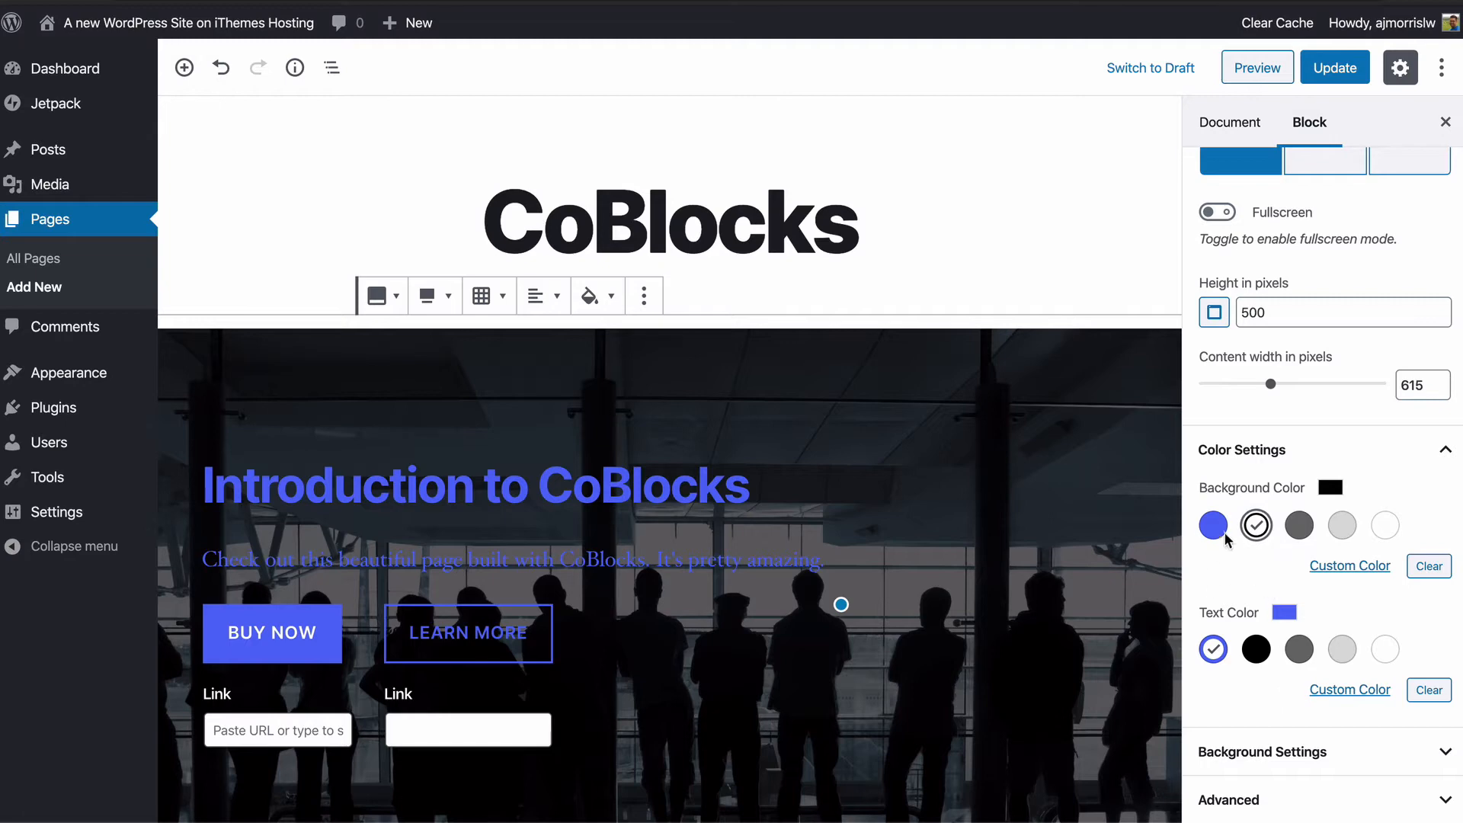
{"action": "left_click", "coordinate": [1223, 533]}
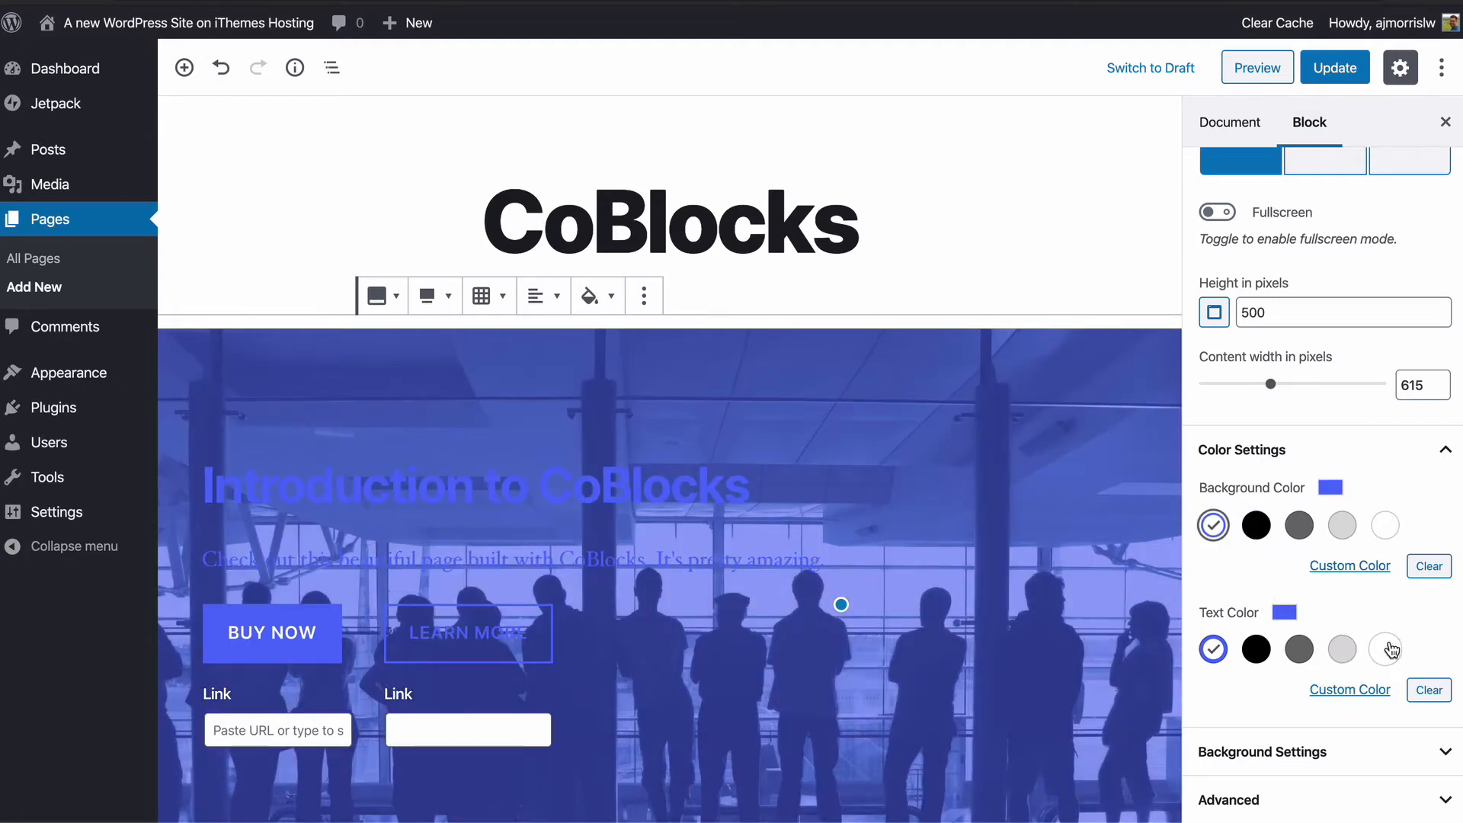
Step: Choose white as the text color for the Hero block and for its "Introduction to CoBlocks" heading
{"action": "left_click", "coordinate": [1386, 653]}
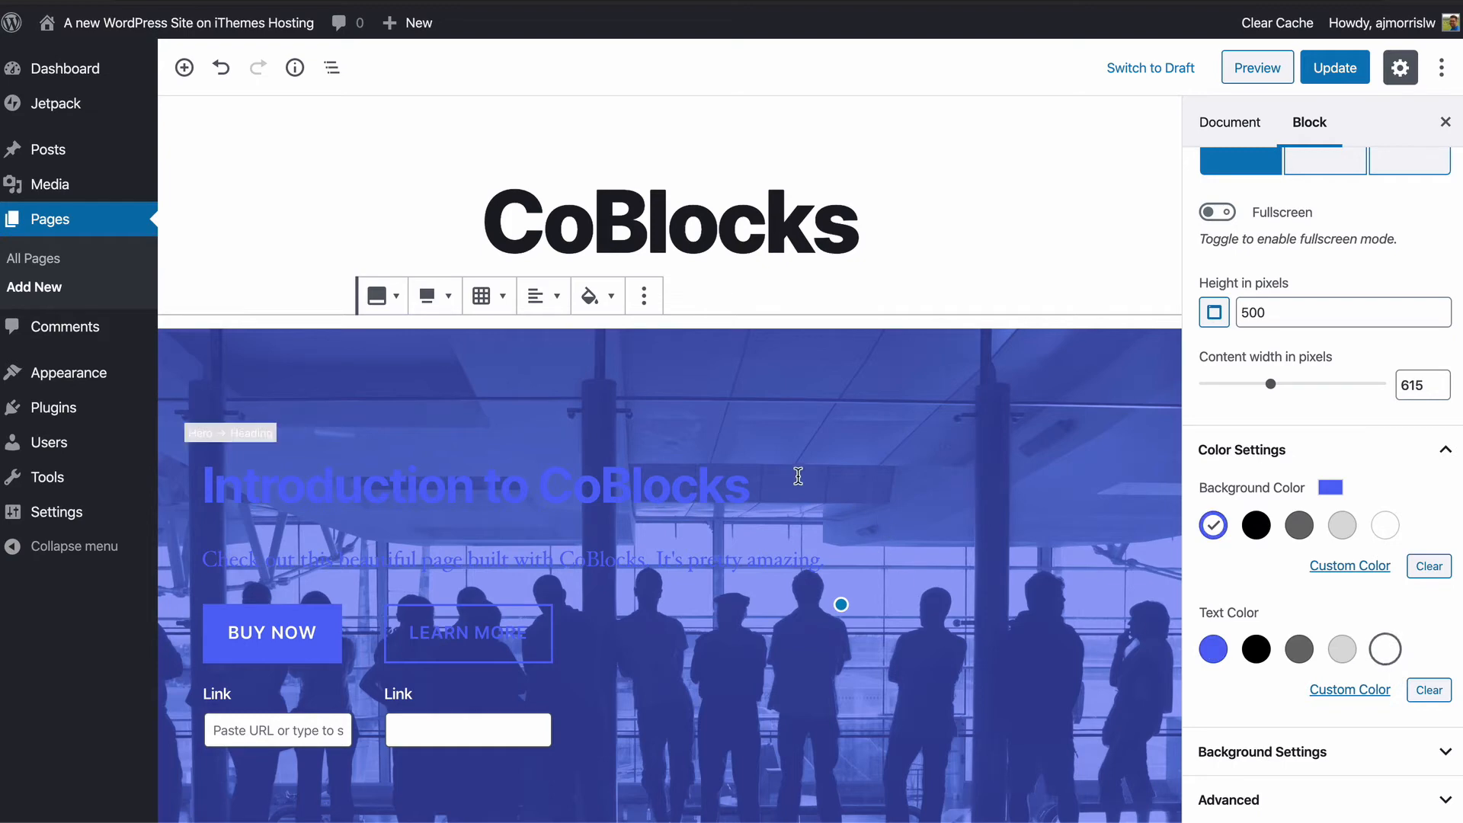
{"action": "left_click", "coordinate": [720, 497]}
{"action": "left_click", "coordinate": [1311, 431]}
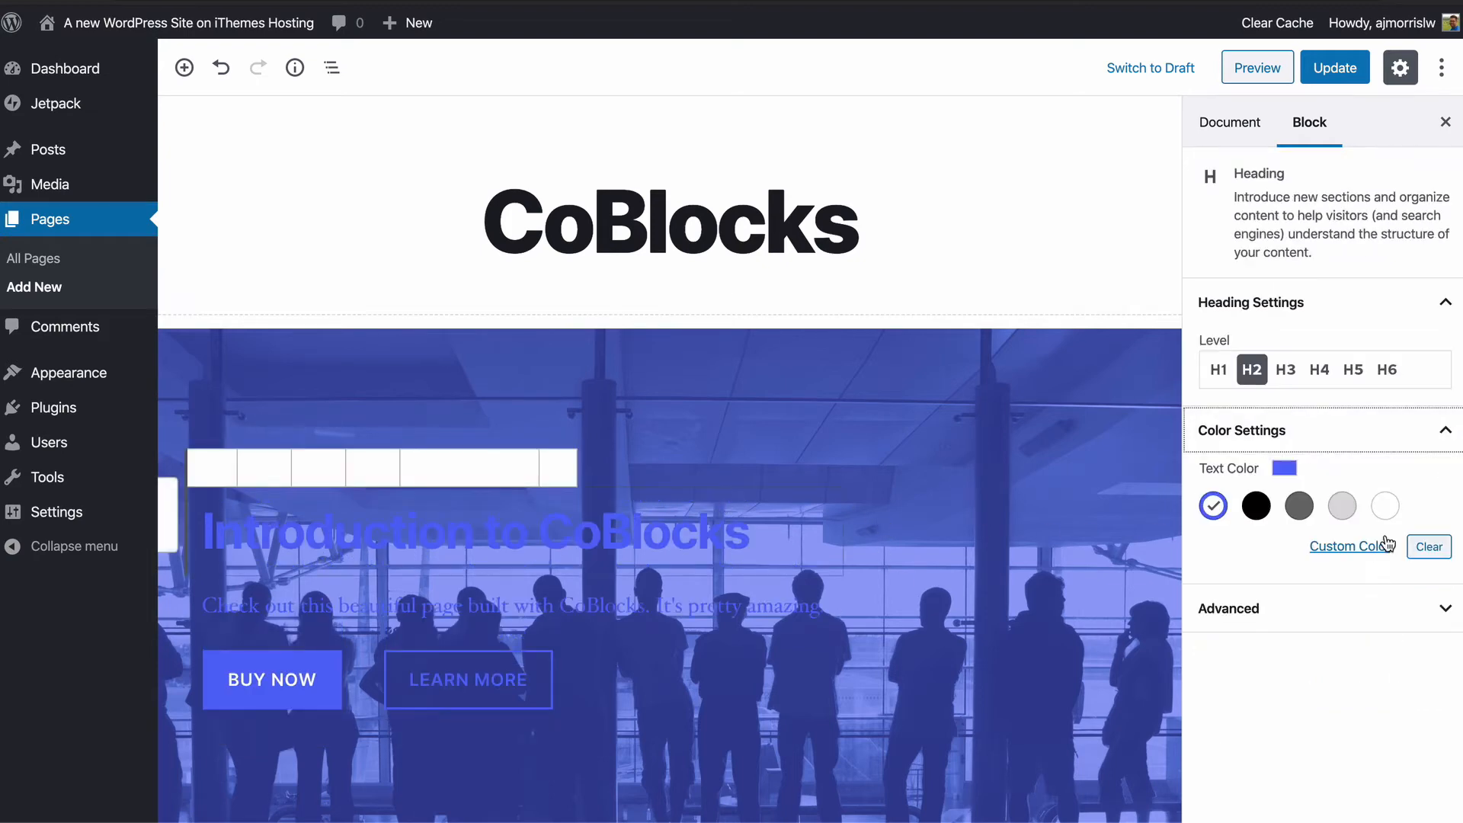
{"action": "left_click", "coordinate": [1385, 505]}
Step: Set the text color of the Hero's paragraph to white and reselect the Hero block
{"action": "left_click", "coordinate": [706, 611]}
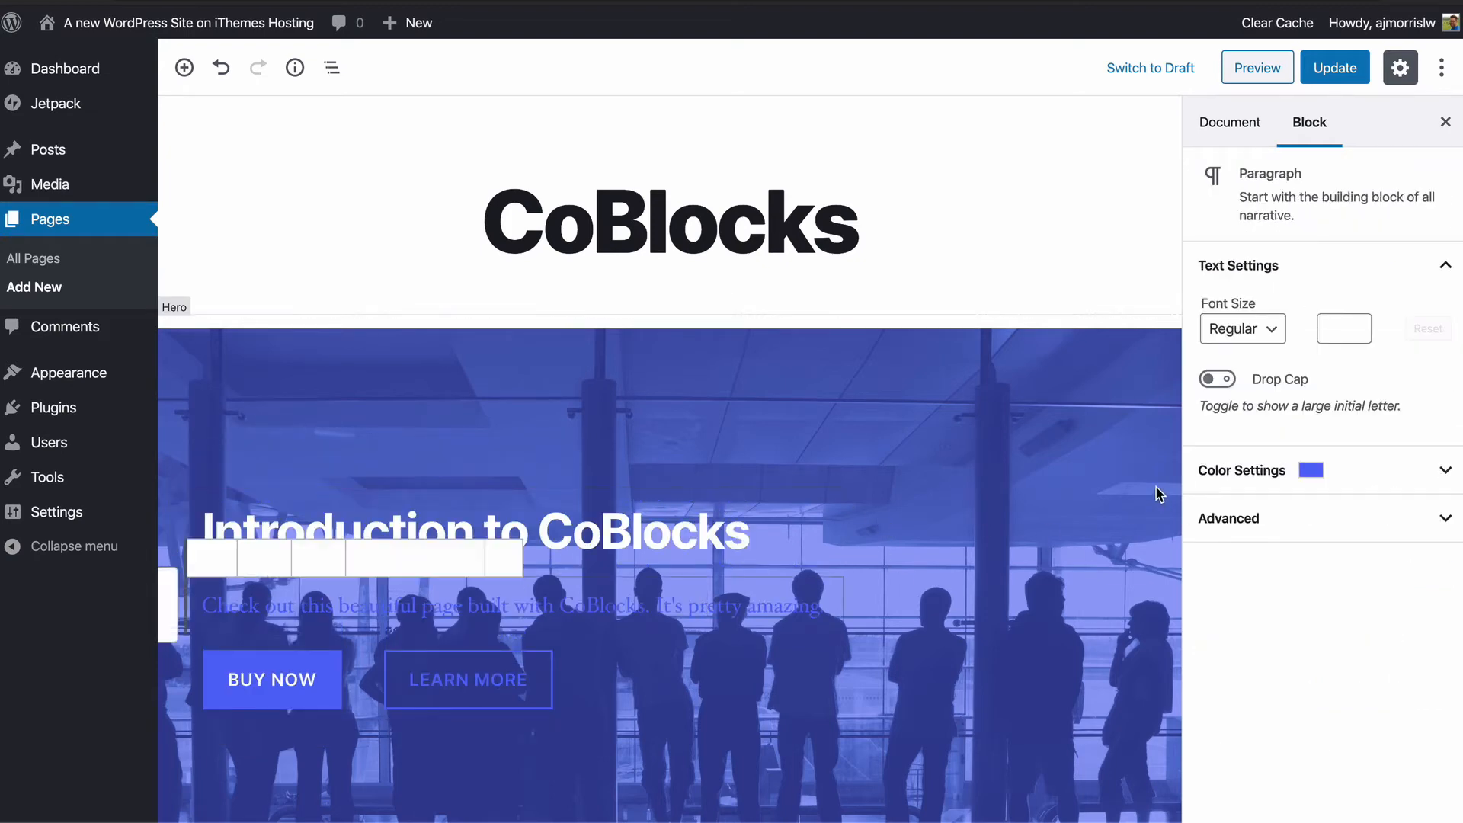
{"action": "left_click", "coordinate": [1288, 471]}
{"action": "left_click", "coordinate": [1385, 669]}
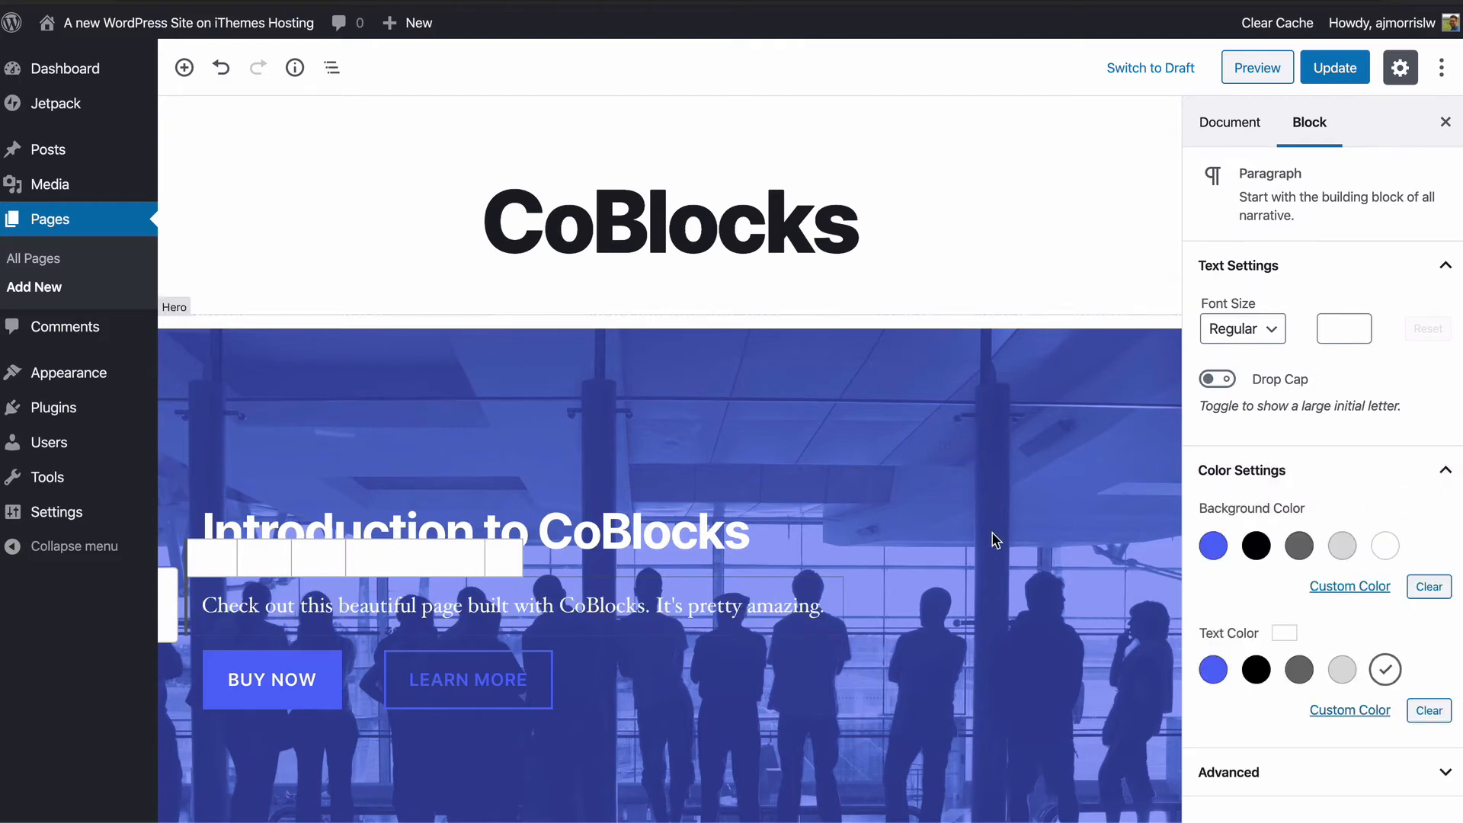
{"action": "left_click", "coordinate": [987, 534]}
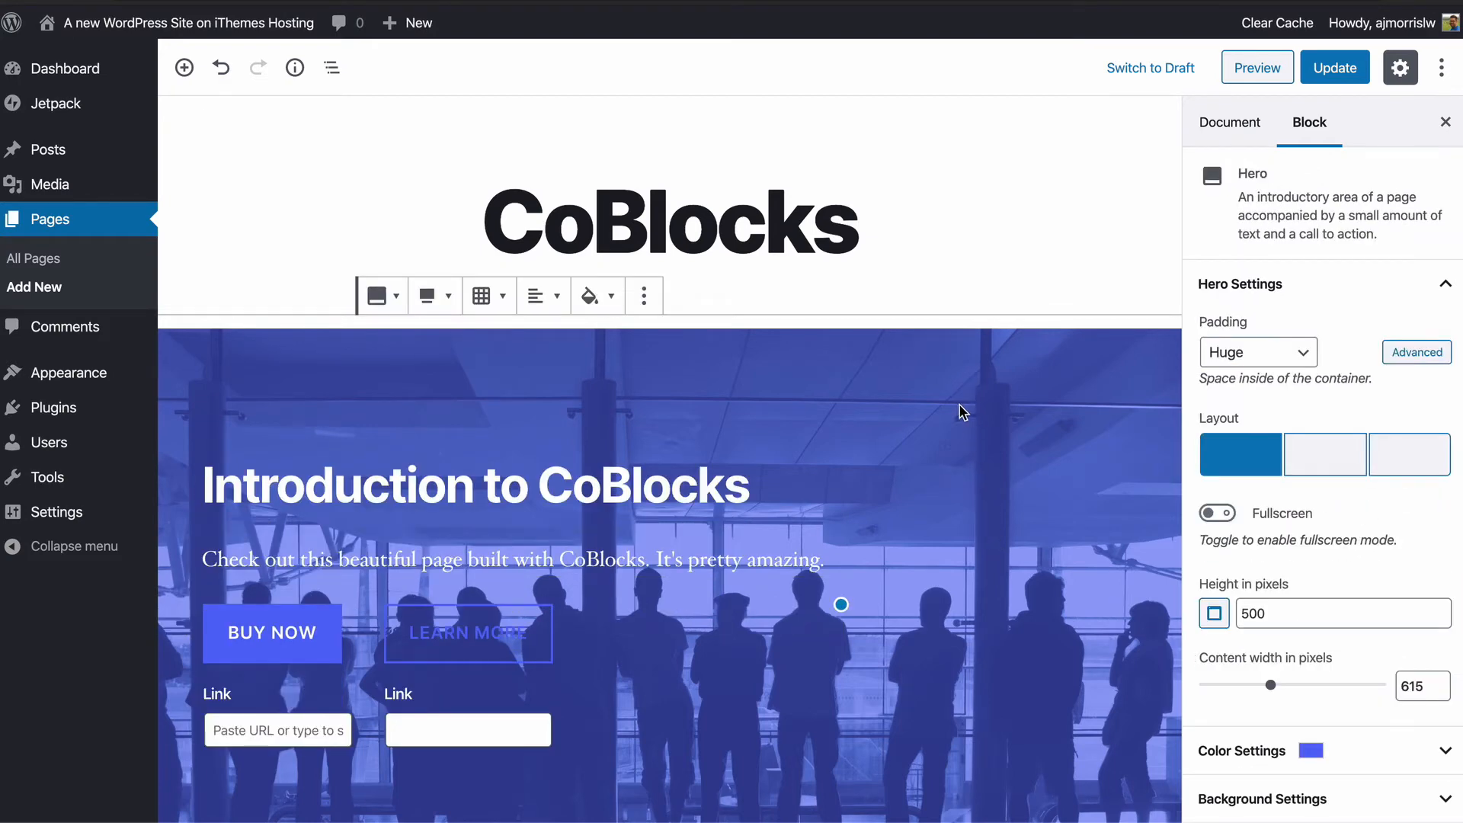
Step: Try the custom teal #2799b8 as the BUY NOW button's background color
{"action": "scroll", "coordinate": [962, 412], "scroll_direction": "down", "scroll_amount": 3}
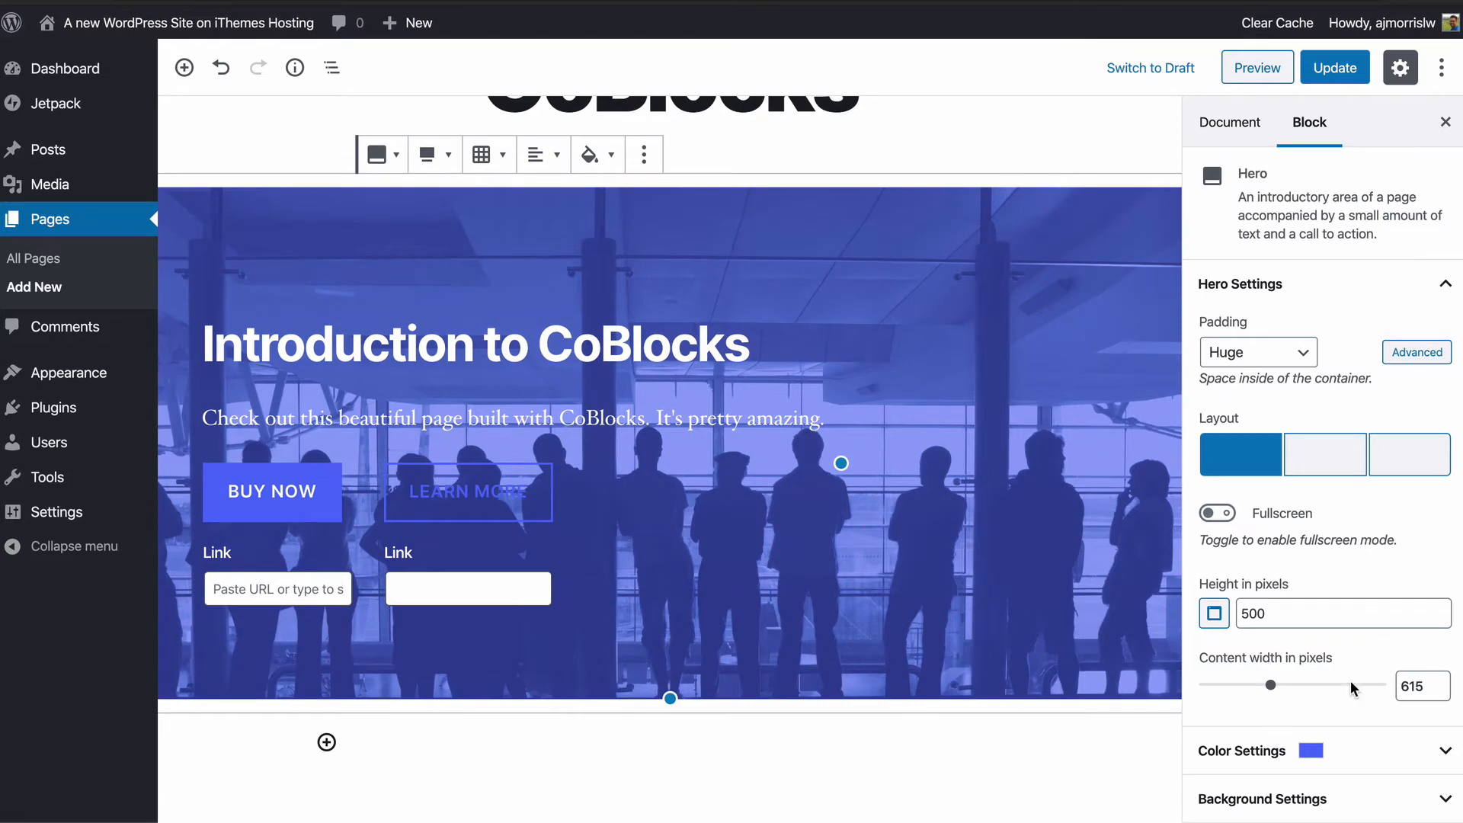
{"action": "left_click", "coordinate": [1311, 750]}
{"action": "scroll", "coordinate": [1319, 576], "scroll_direction": "down", "scroll_amount": 4}
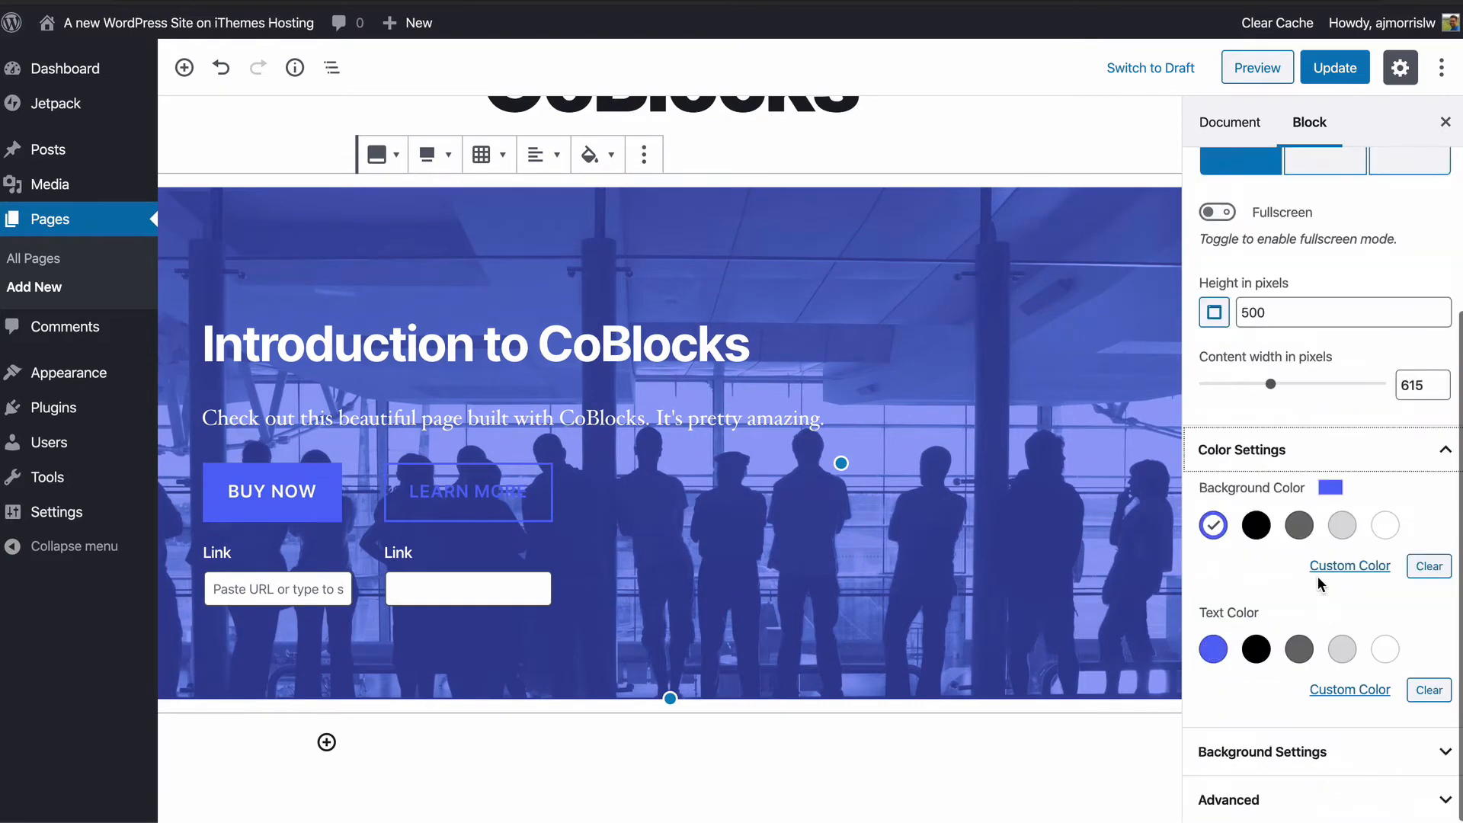
{"action": "left_click", "coordinate": [334, 506]}
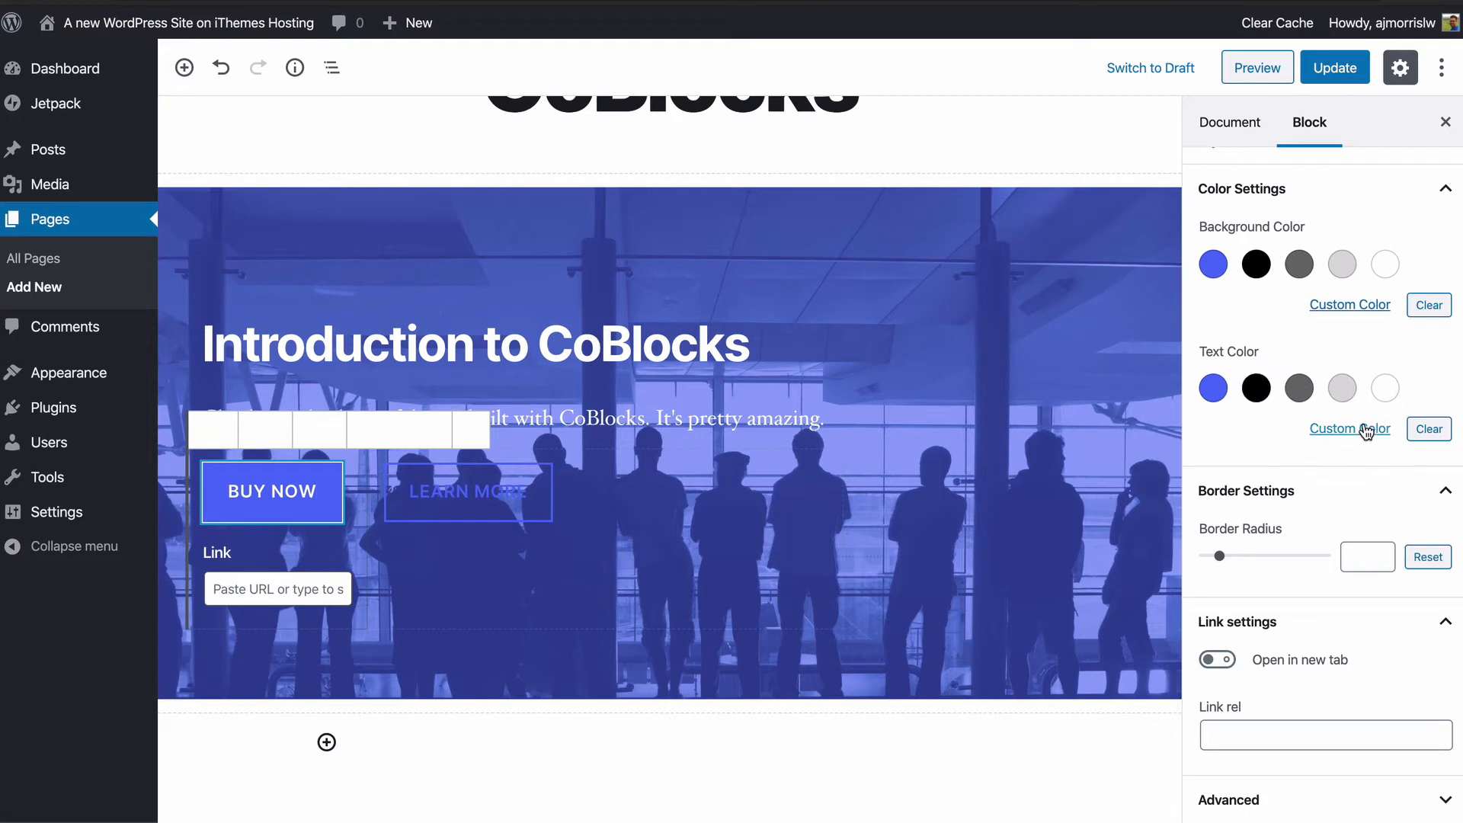
{"action": "left_click", "coordinate": [1352, 305]}
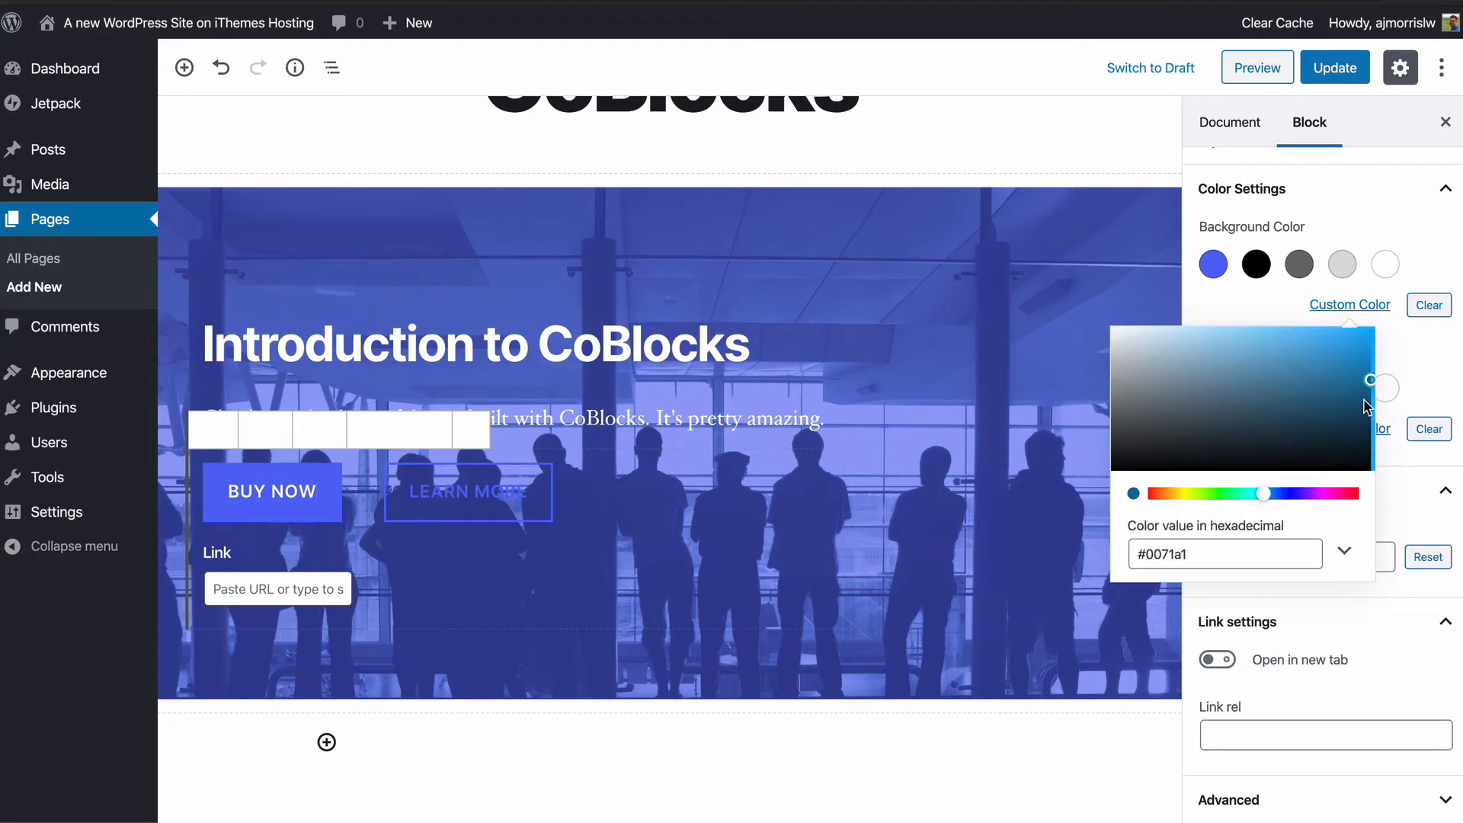
{"action": "left_click_drag", "start_coordinate": [1364, 400], "coordinate": [1332, 355]}
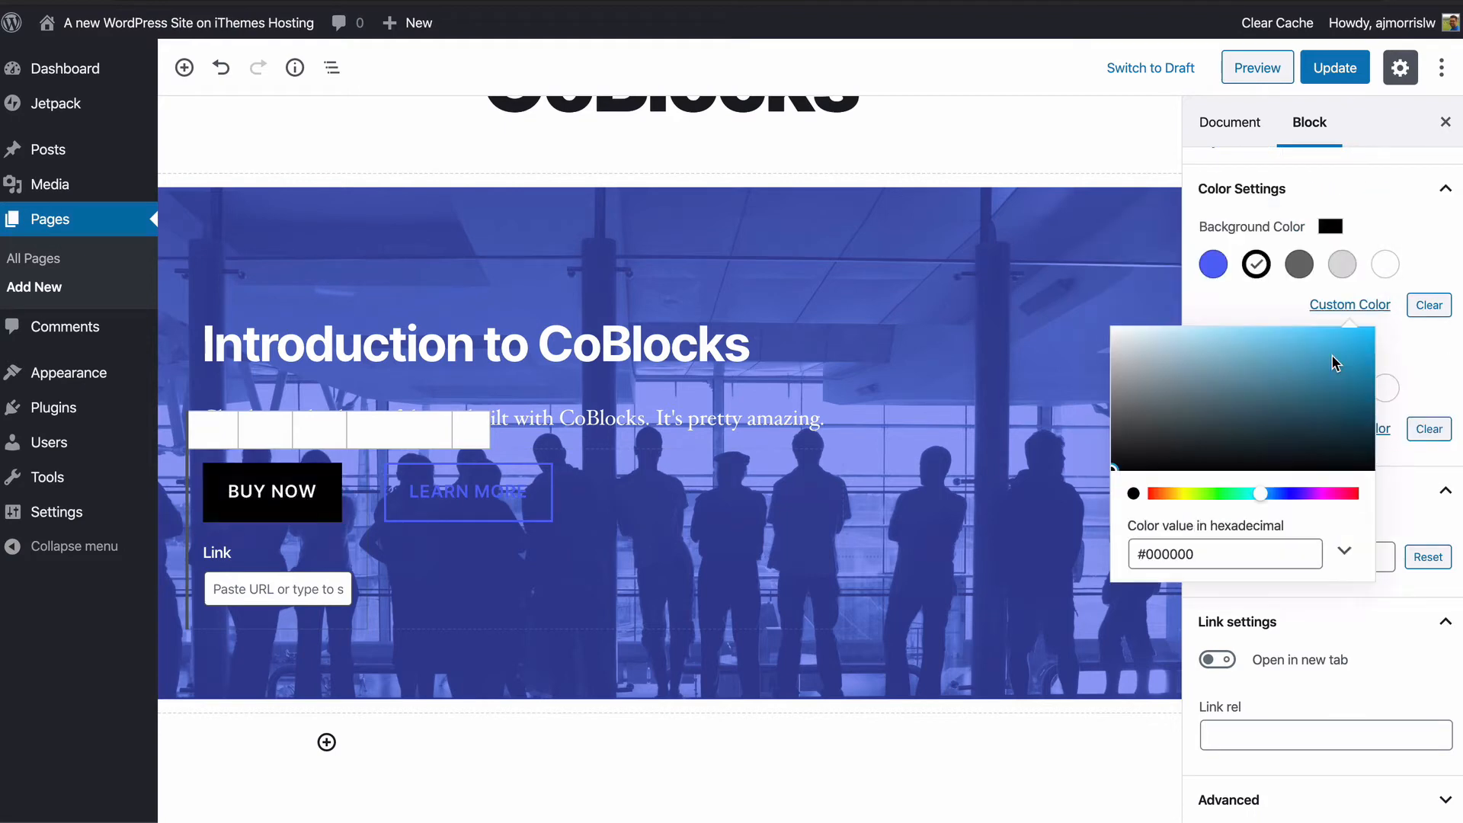
{"action": "left_click", "coordinate": [1320, 366]}
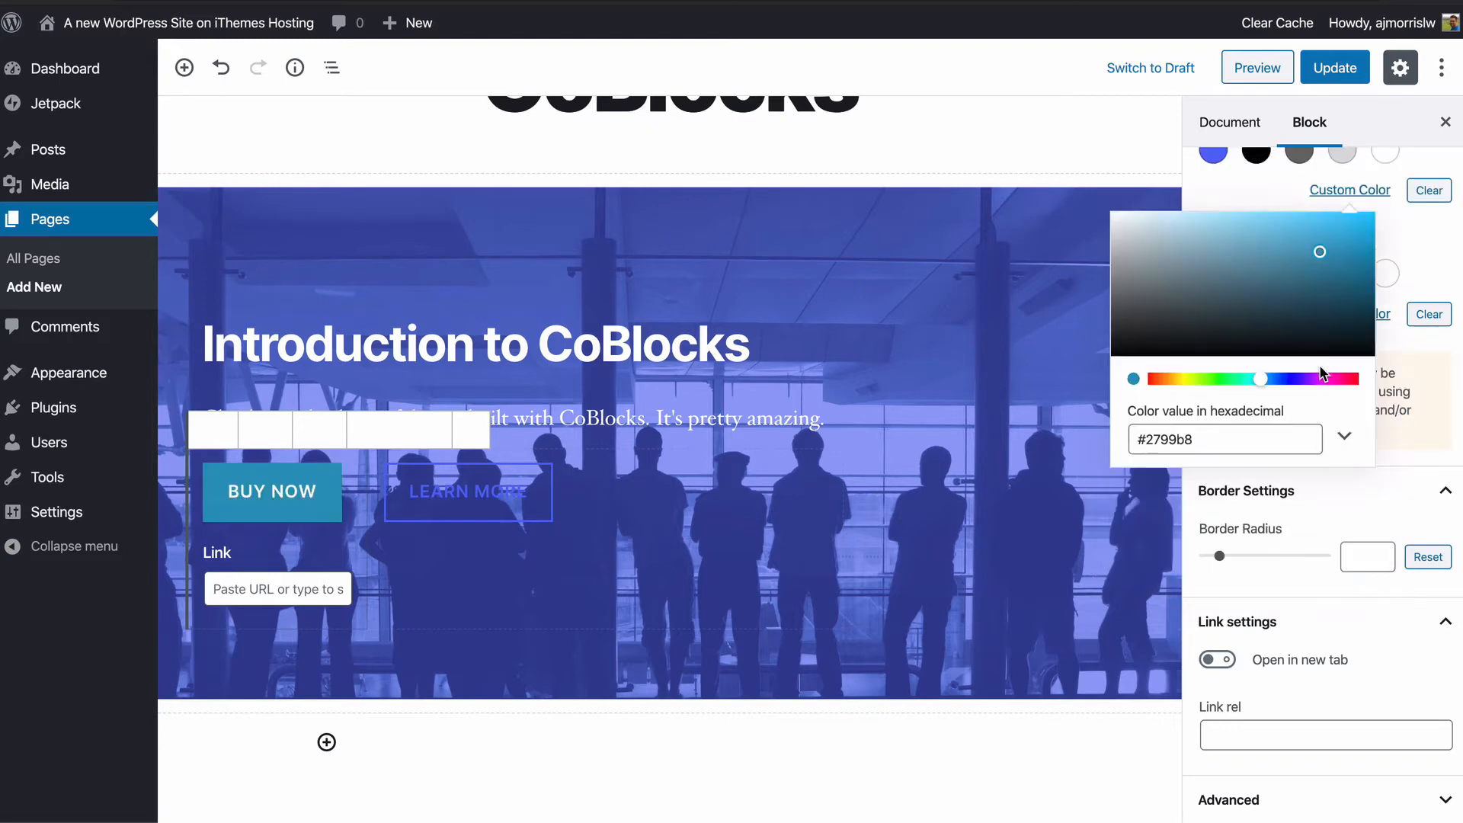
{"action": "left_click", "coordinate": [1360, 501]}
Step: Read the readability notice about the BUY NOW button's color combination and reselect the button
{"action": "scroll", "coordinate": [1336, 501], "scroll_direction": "up", "scroll_amount": 2}
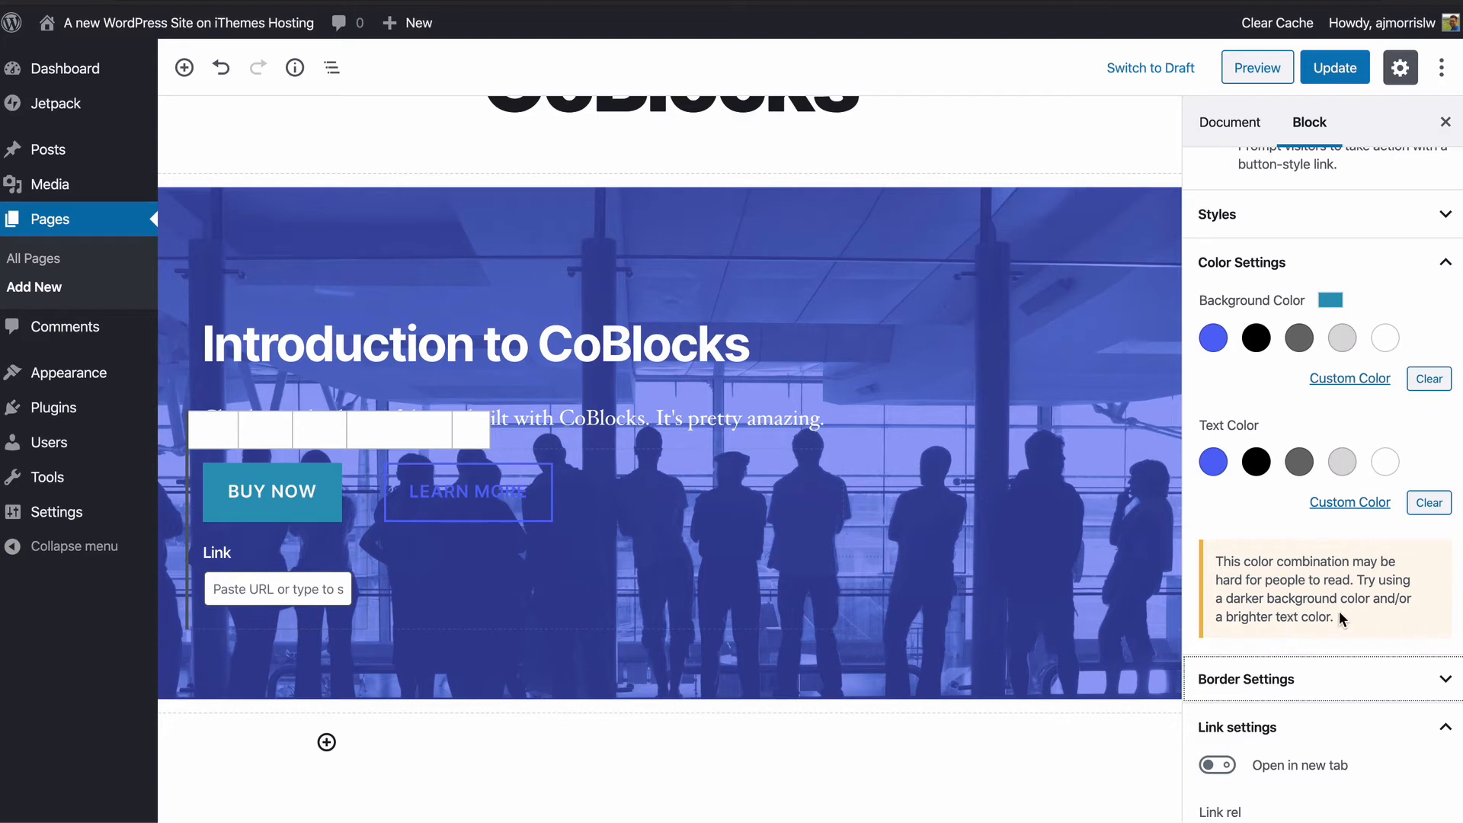
{"action": "left_click_drag", "start_coordinate": [1338, 613], "coordinate": [1217, 563]}
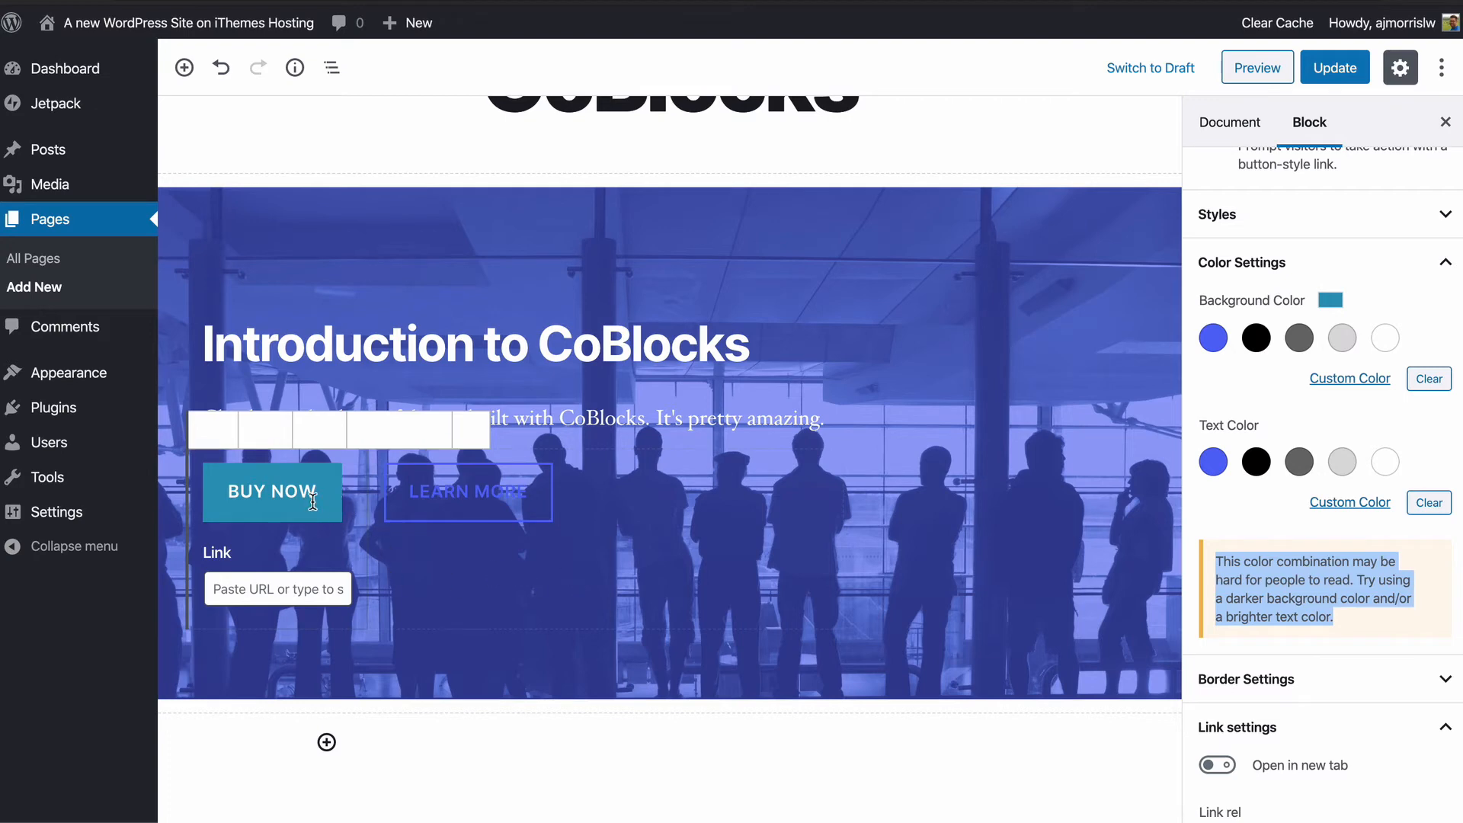
{"action": "left_click", "coordinate": [689, 492]}
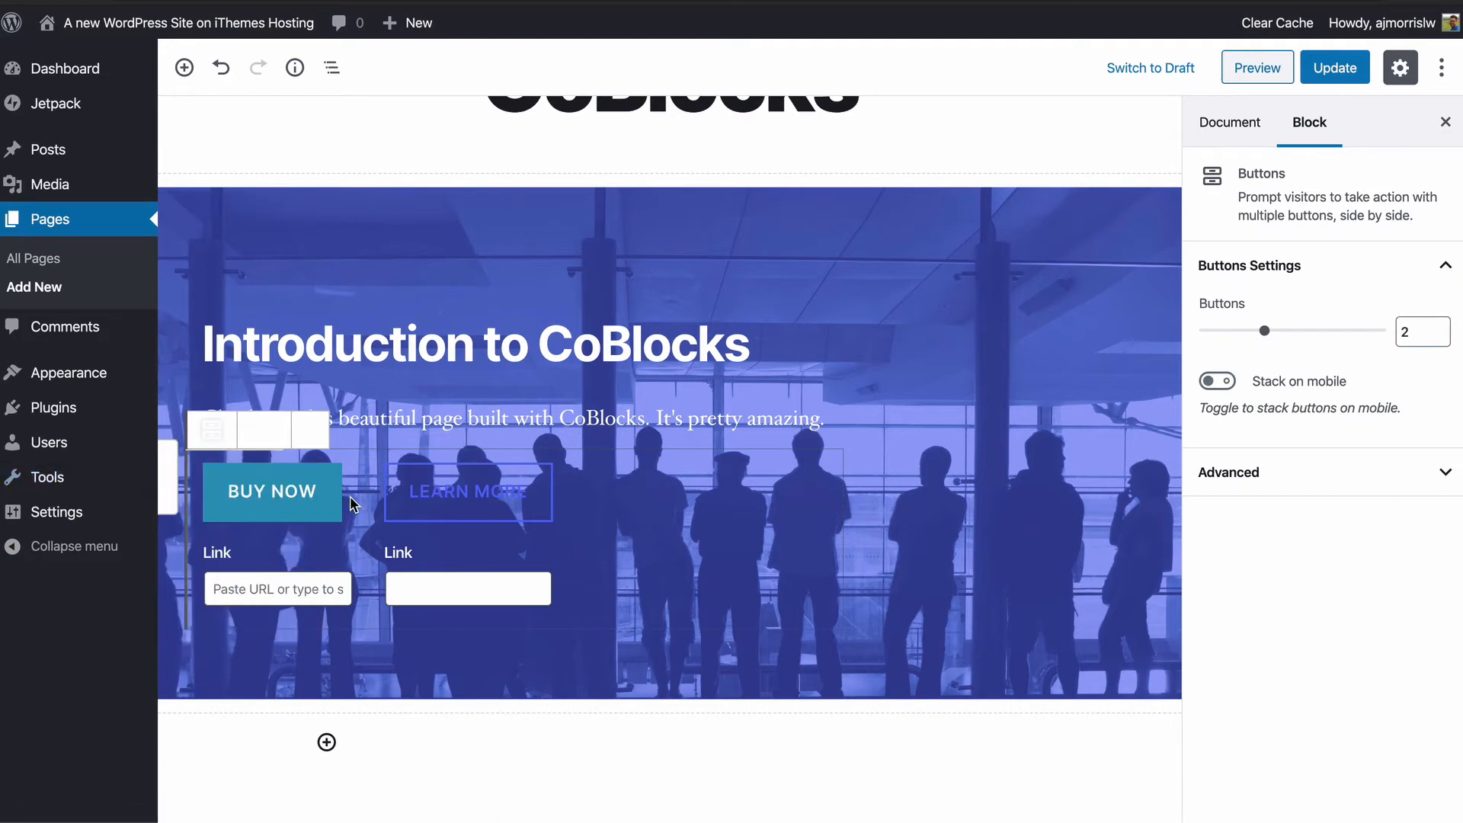
{"action": "left_click", "coordinate": [297, 497]}
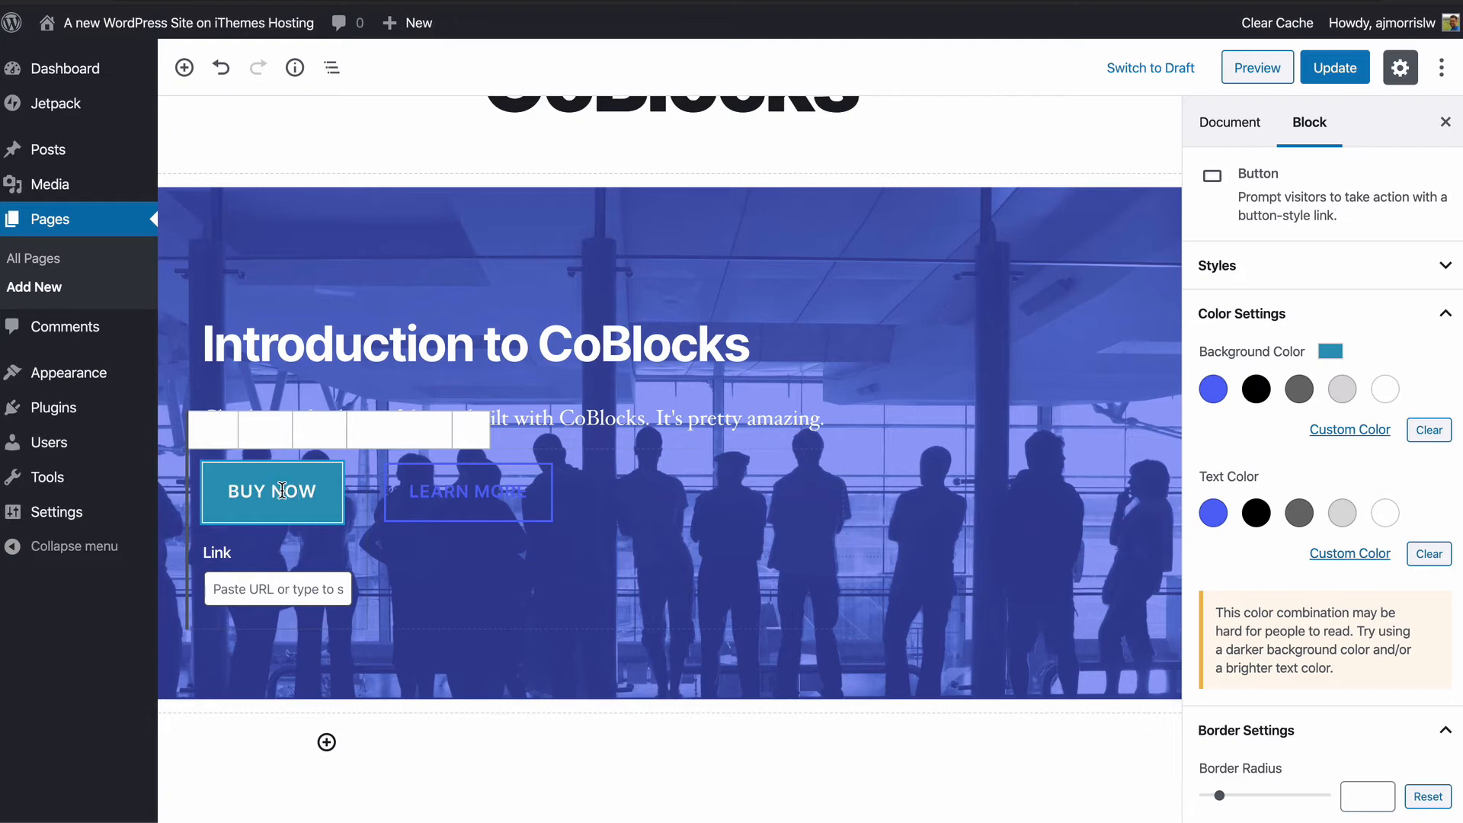
Step: Try the custom green #2da341 as the BUY NOW button's background color
{"action": "left_click", "coordinate": [1350, 430]}
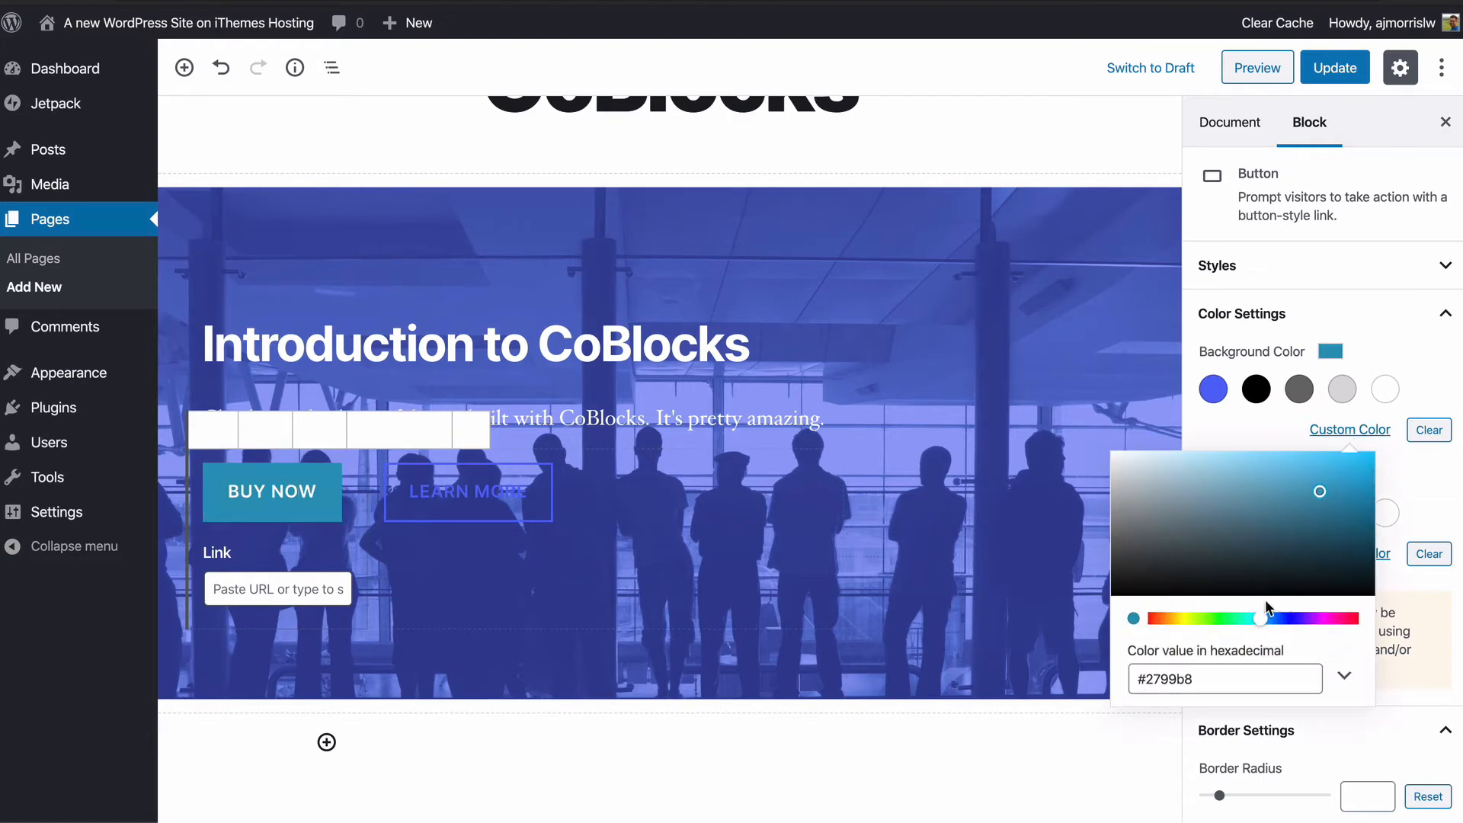
{"action": "left_click_drag", "start_coordinate": [1265, 625], "coordinate": [1227, 632]}
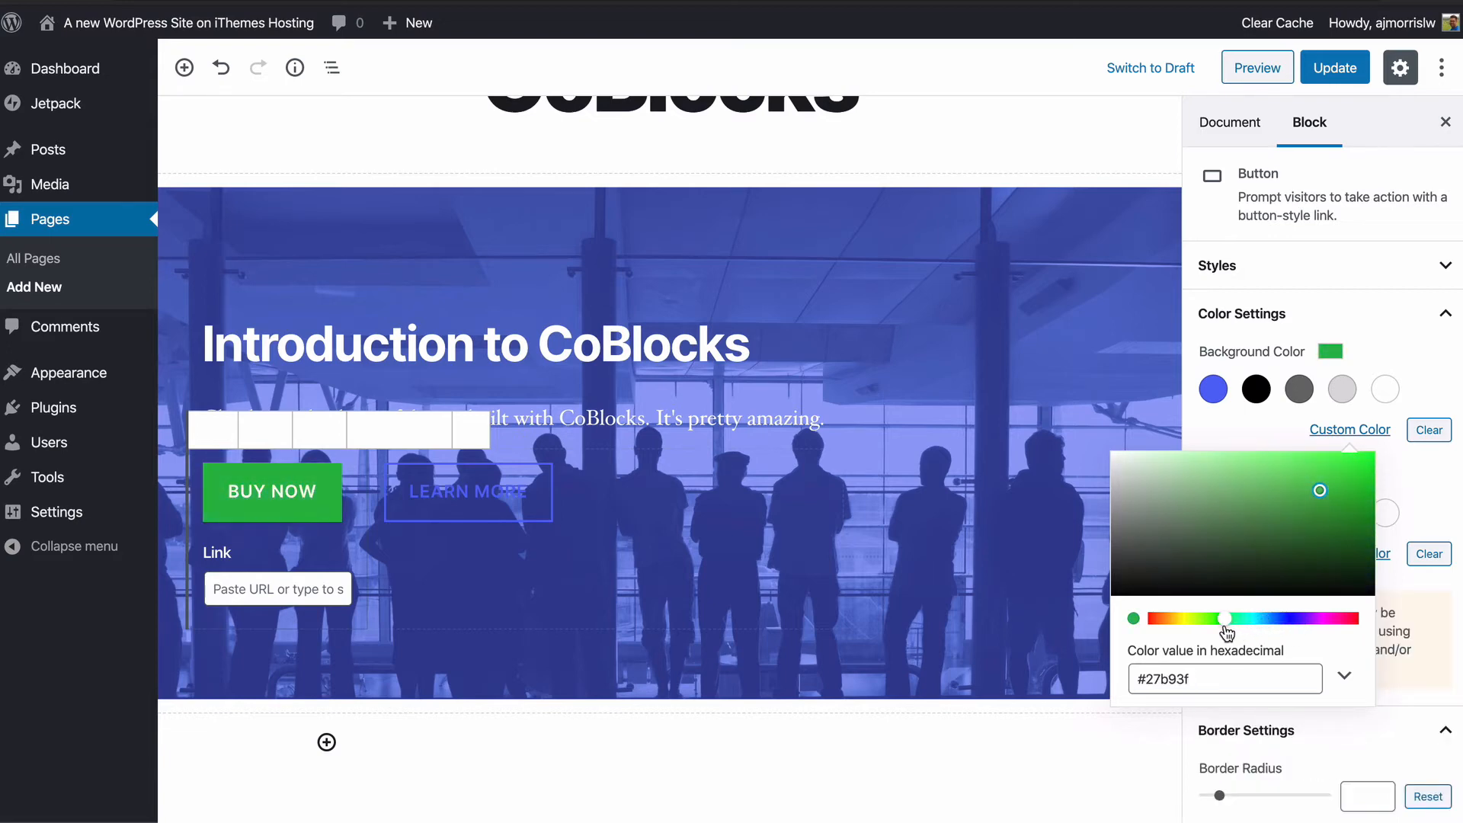
{"action": "left_click", "coordinate": [1302, 469]}
{"action": "left_click", "coordinate": [1301, 505]}
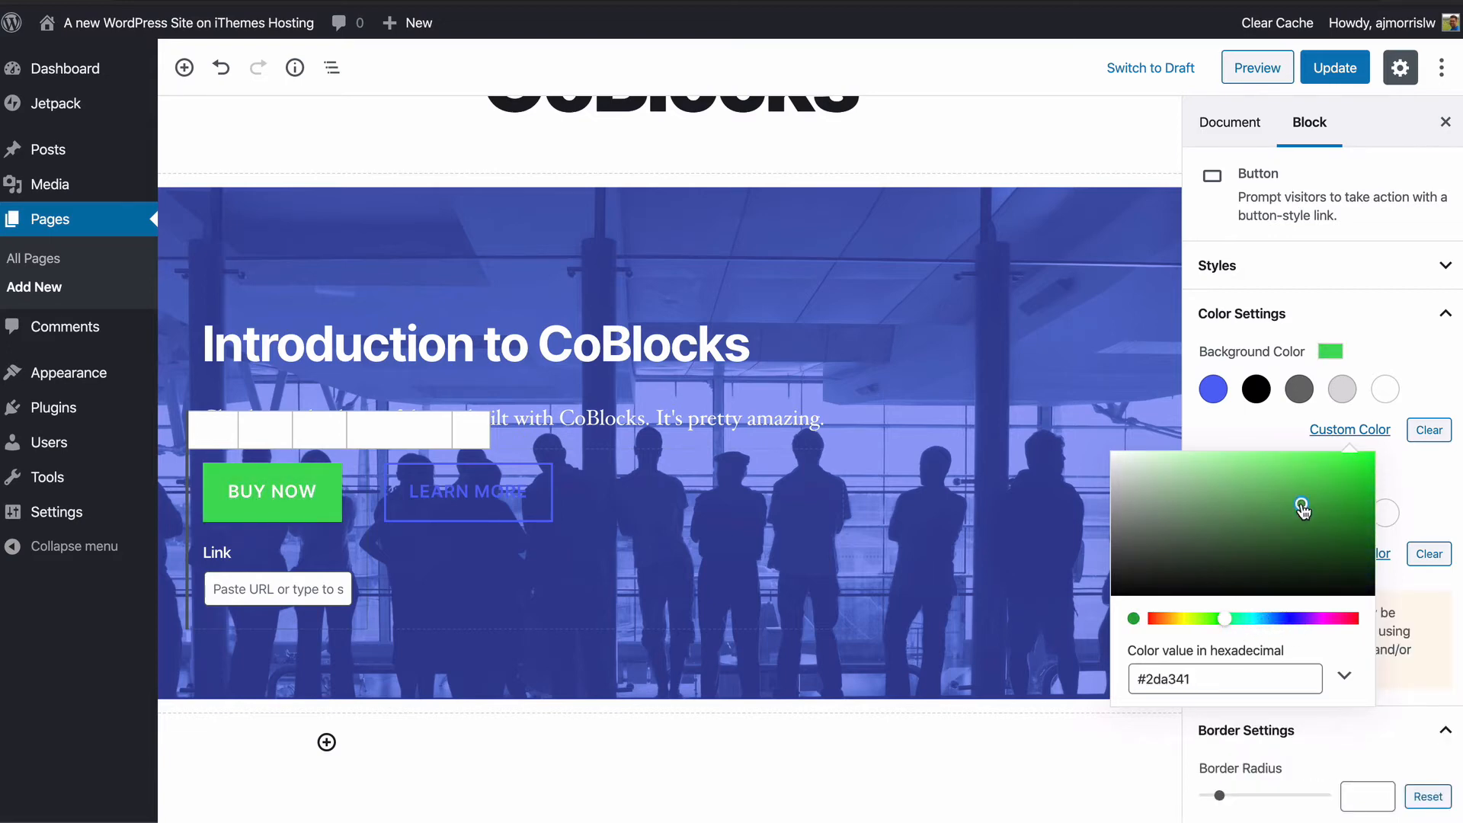
Step: Set the BUY NOW button's text color to white and its background to a custom, nearly black dark green
{"action": "left_click", "coordinate": [1385, 512]}
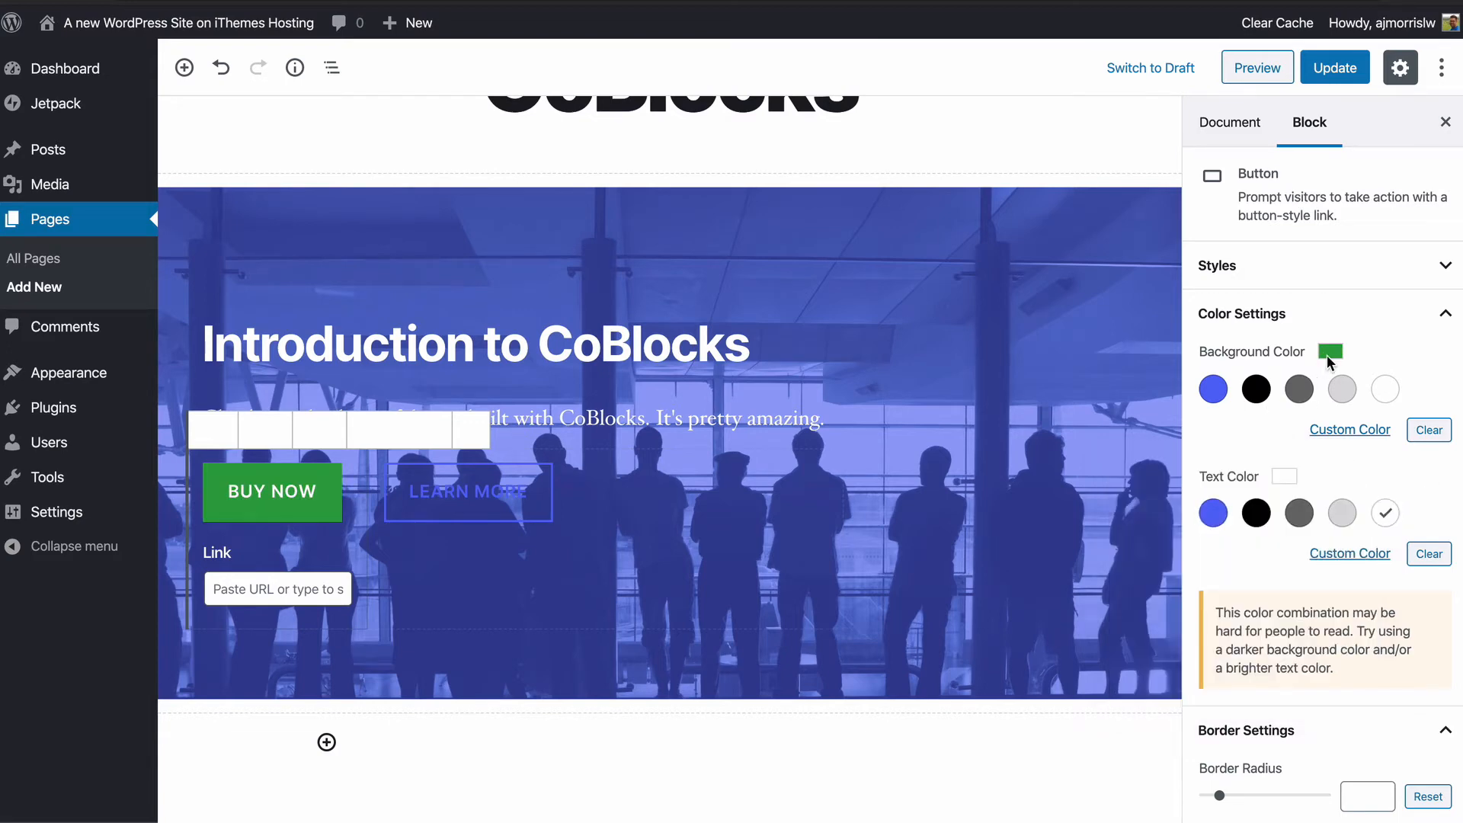
{"action": "left_click", "coordinate": [1350, 429]}
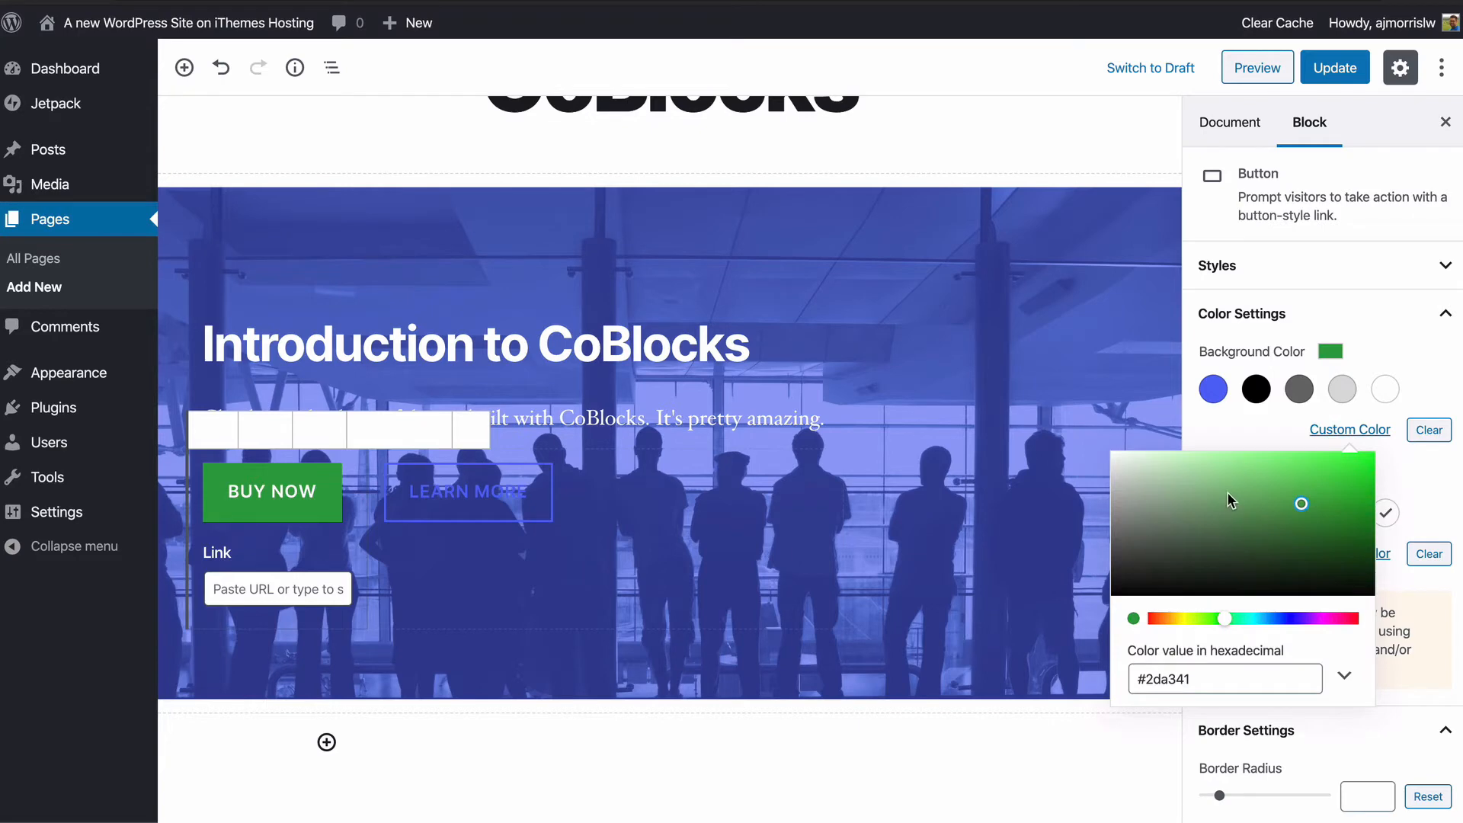
{"action": "mouse_move", "coordinate": [1229, 500]}
{"action": "left_mouse_down"}
{"action": "mouse_move", "coordinate": [1310, 542]}
{"action": "mouse_move", "coordinate": [1270, 559]}
{"action": "mouse_move", "coordinate": [1311, 569]}
{"action": "mouse_move", "coordinate": [1203, 573]}
{"action": "left_mouse_up"}
{"action": "left_click", "coordinate": [1438, 494]}
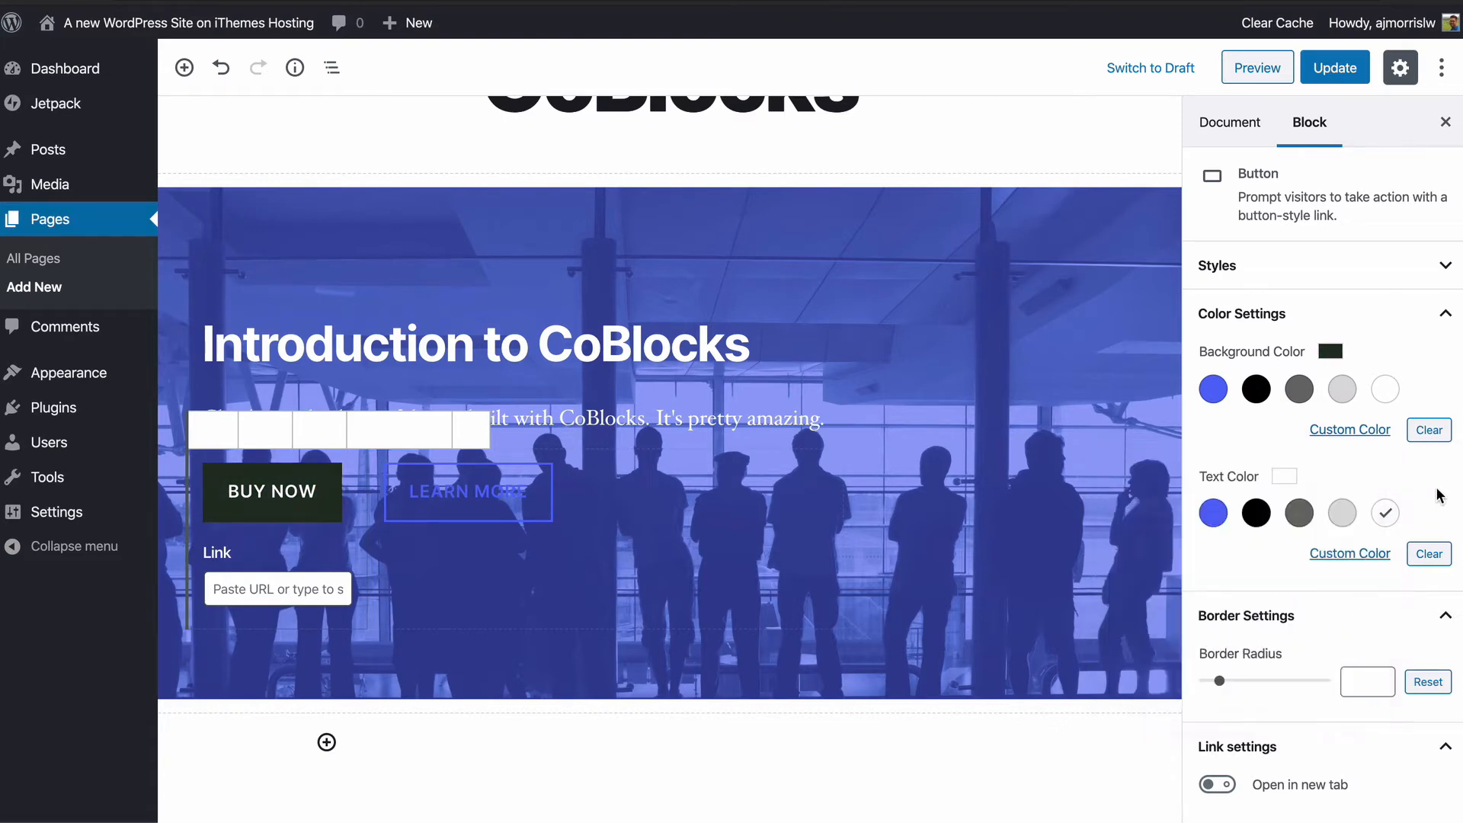
Step: Try a custom background color on the LEARN MORE button, then clear it
{"action": "left_click", "coordinate": [446, 493]}
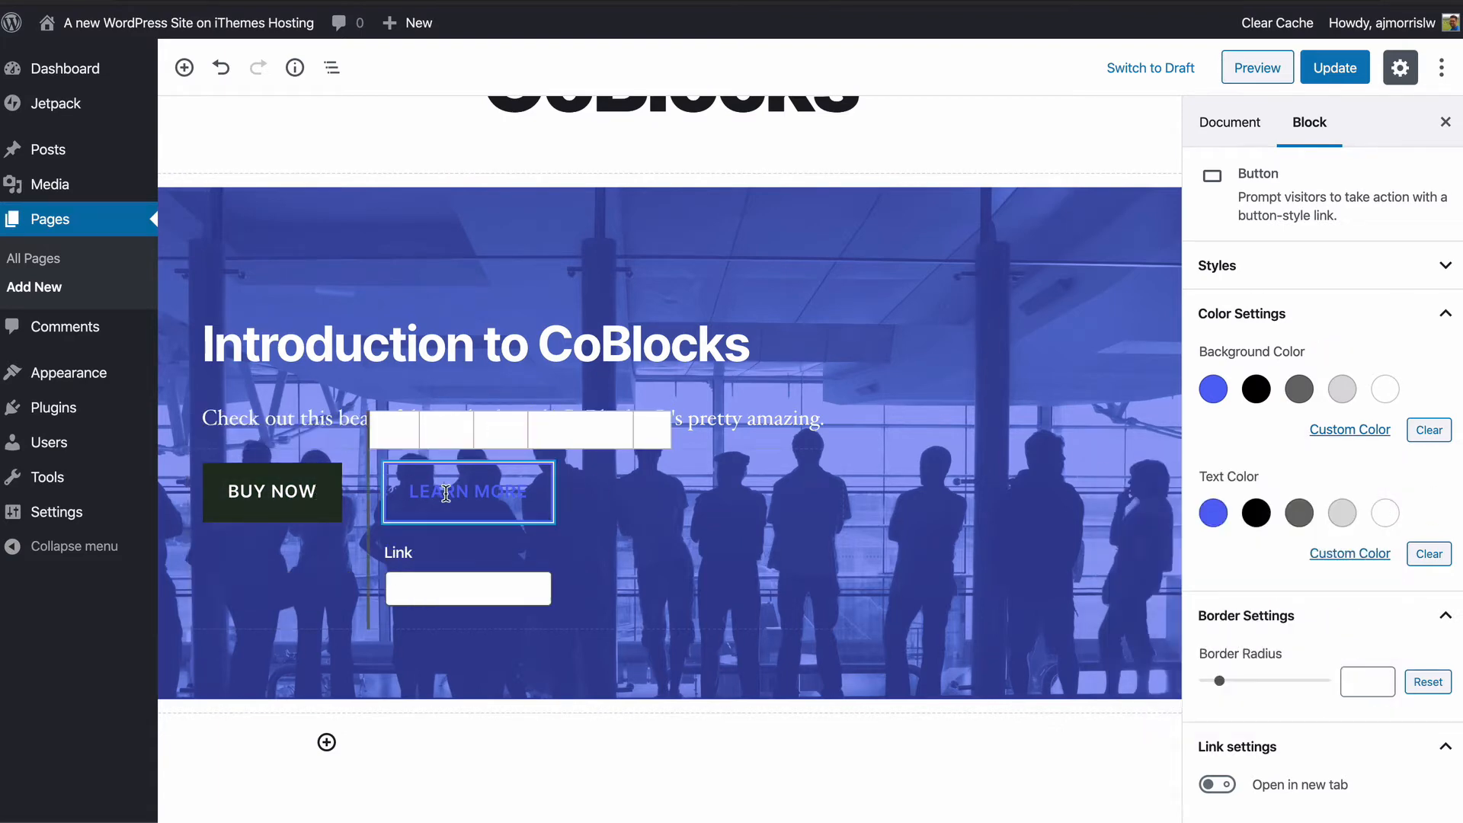
{"action": "left_click", "coordinate": [1373, 429]}
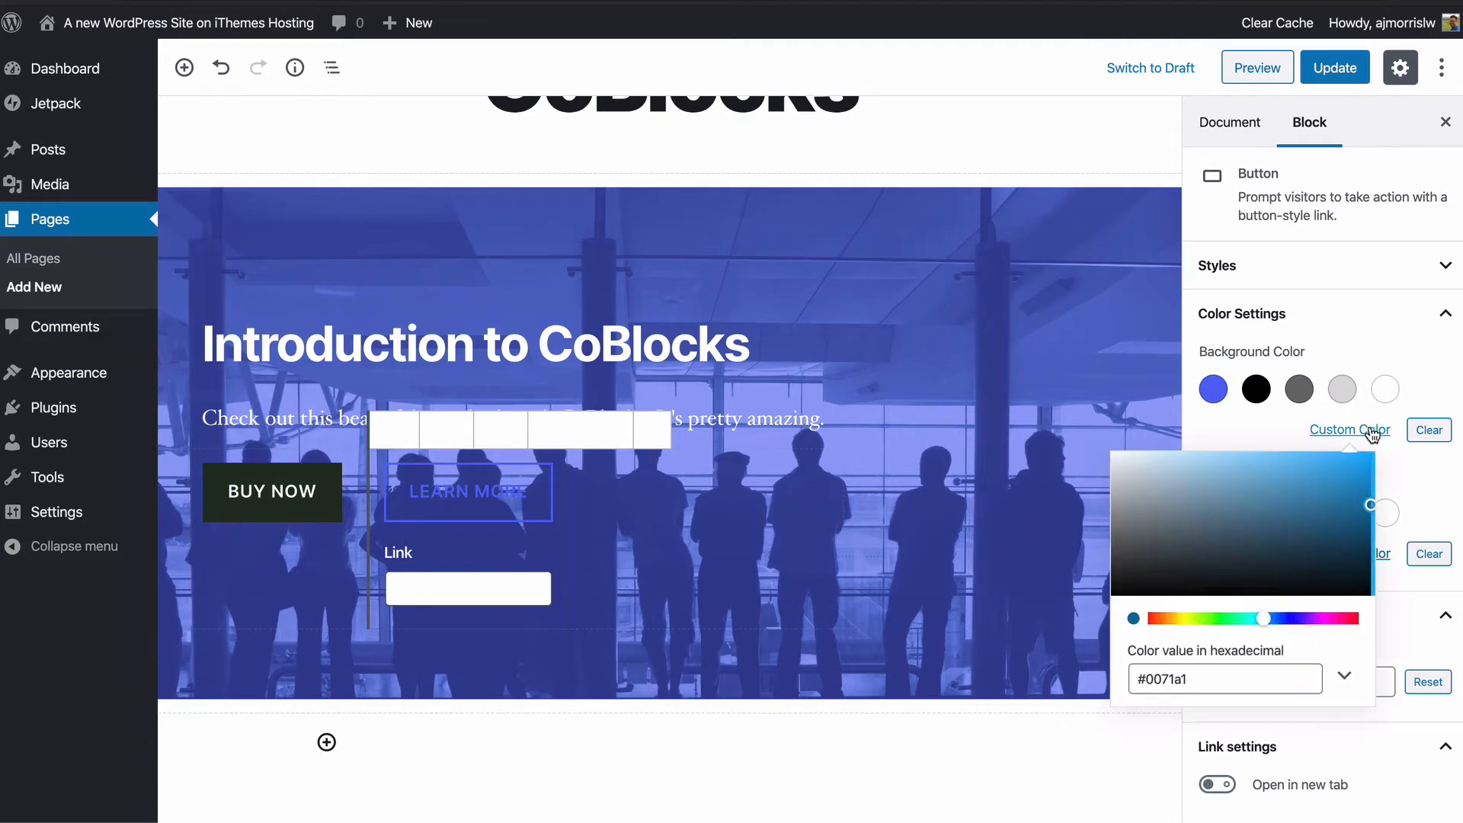
{"action": "left_click_drag", "start_coordinate": [1336, 526], "coordinate": [1347, 480]}
{"action": "left_click", "coordinate": [1430, 431]}
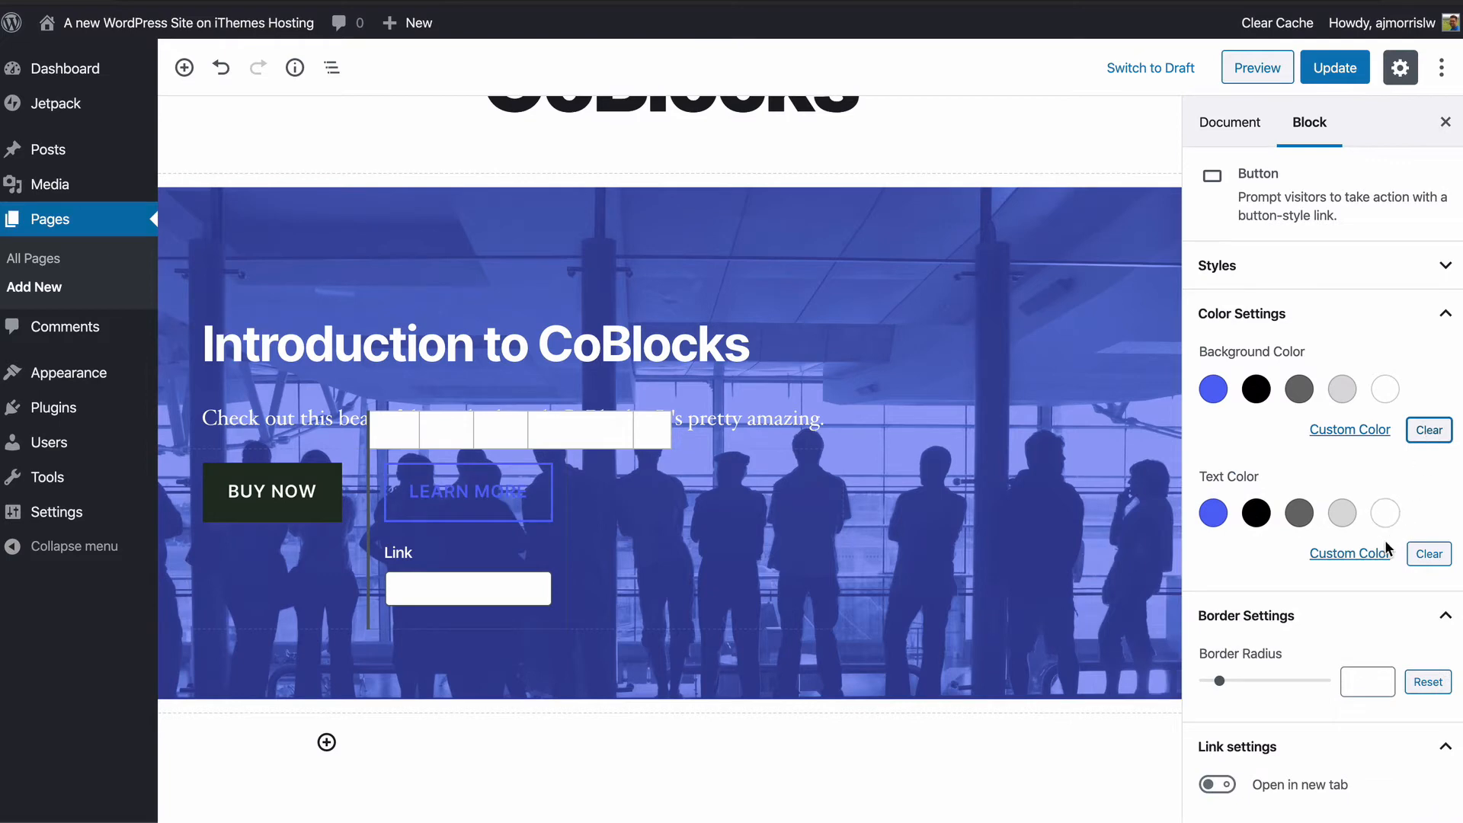
Step: Set the LEARN MORE button's text color to a custom, nearly black shade and collapse its color settings
{"action": "left_click", "coordinate": [1364, 552]}
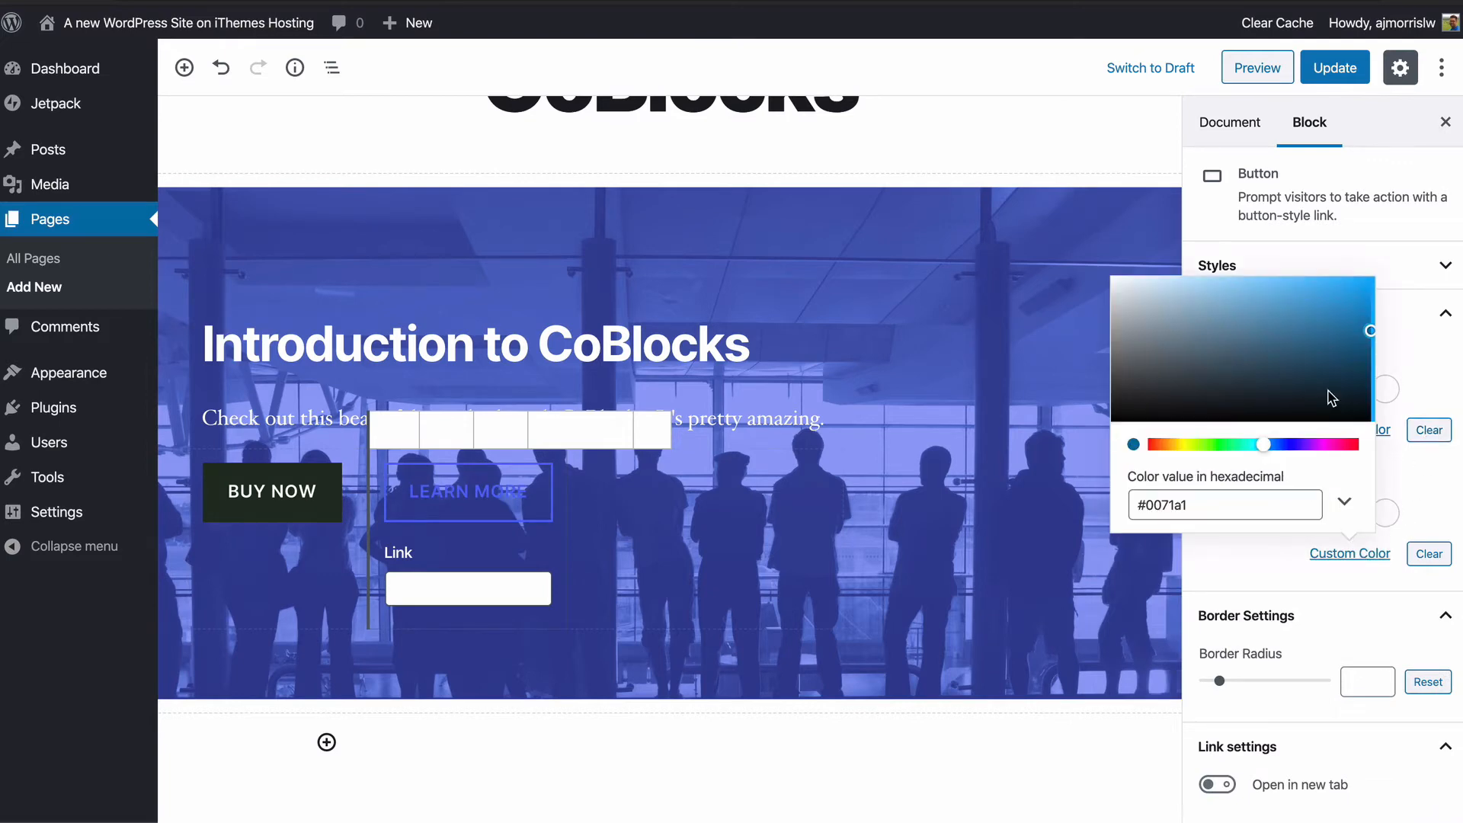
{"action": "mouse_move", "coordinate": [1246, 409]}
{"action": "left_mouse_down"}
{"action": "mouse_move", "coordinate": [1245, 454]}
{"action": "mouse_move", "coordinate": [1220, 411]}
{"action": "left_mouse_up"}
{"action": "left_click", "coordinate": [1371, 353]}
{"action": "left_click", "coordinate": [1416, 336]}
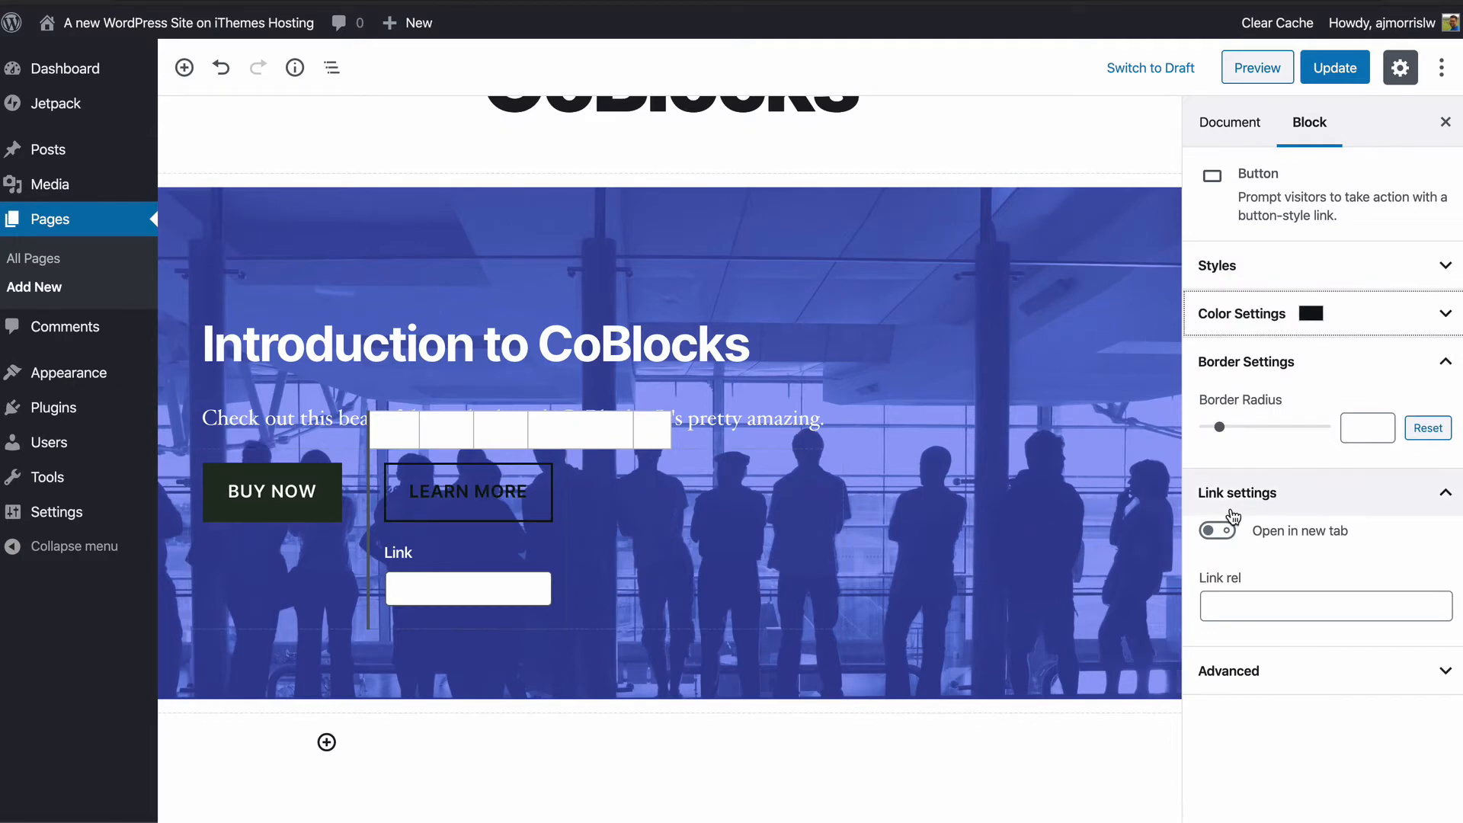
Step: Update the page and look over the Hero block and its buttons on the published page
{"action": "left_click", "coordinate": [1326, 70]}
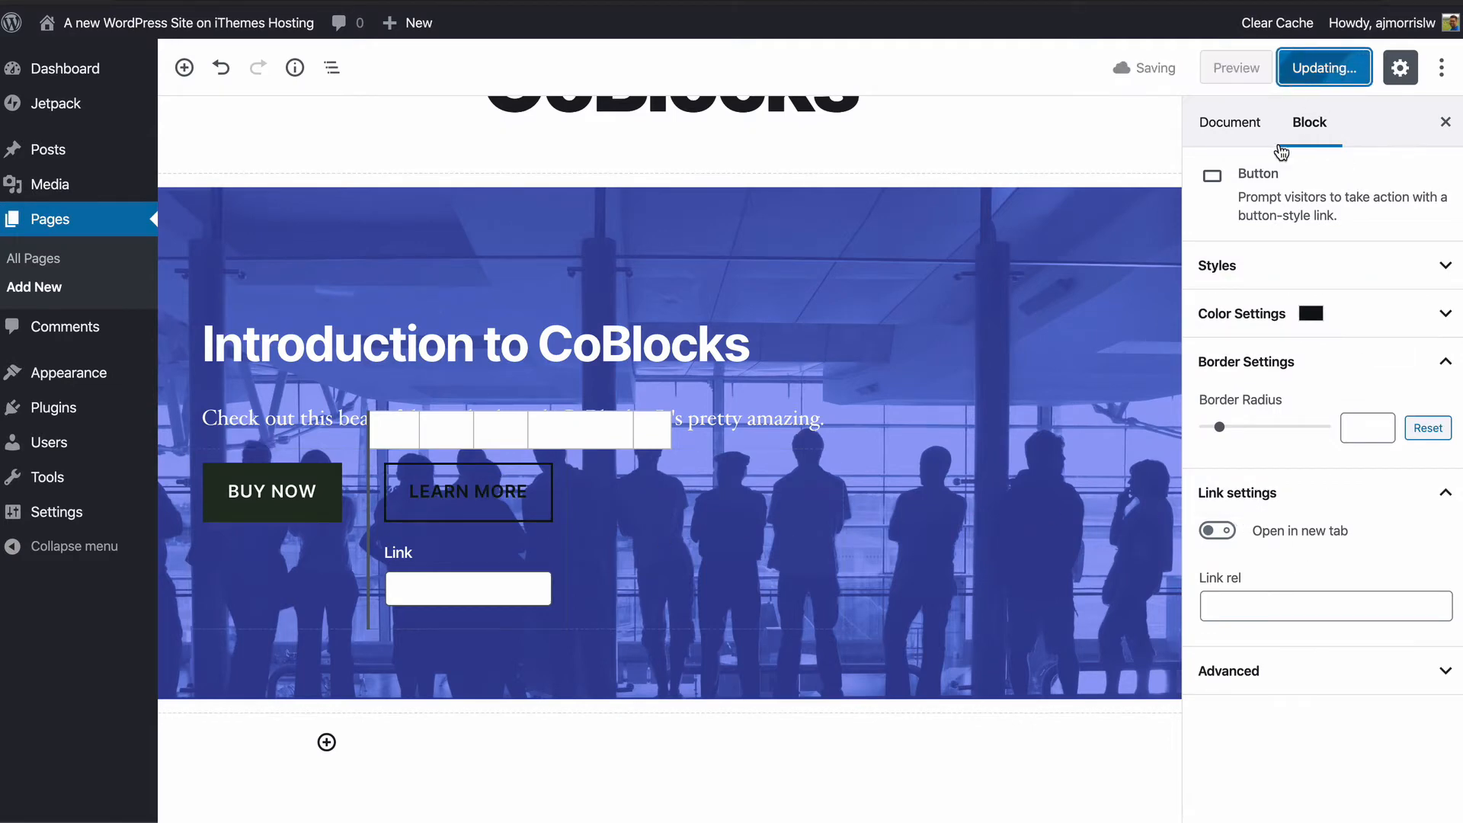
{"action": "left_click", "coordinate": [347, 778]}
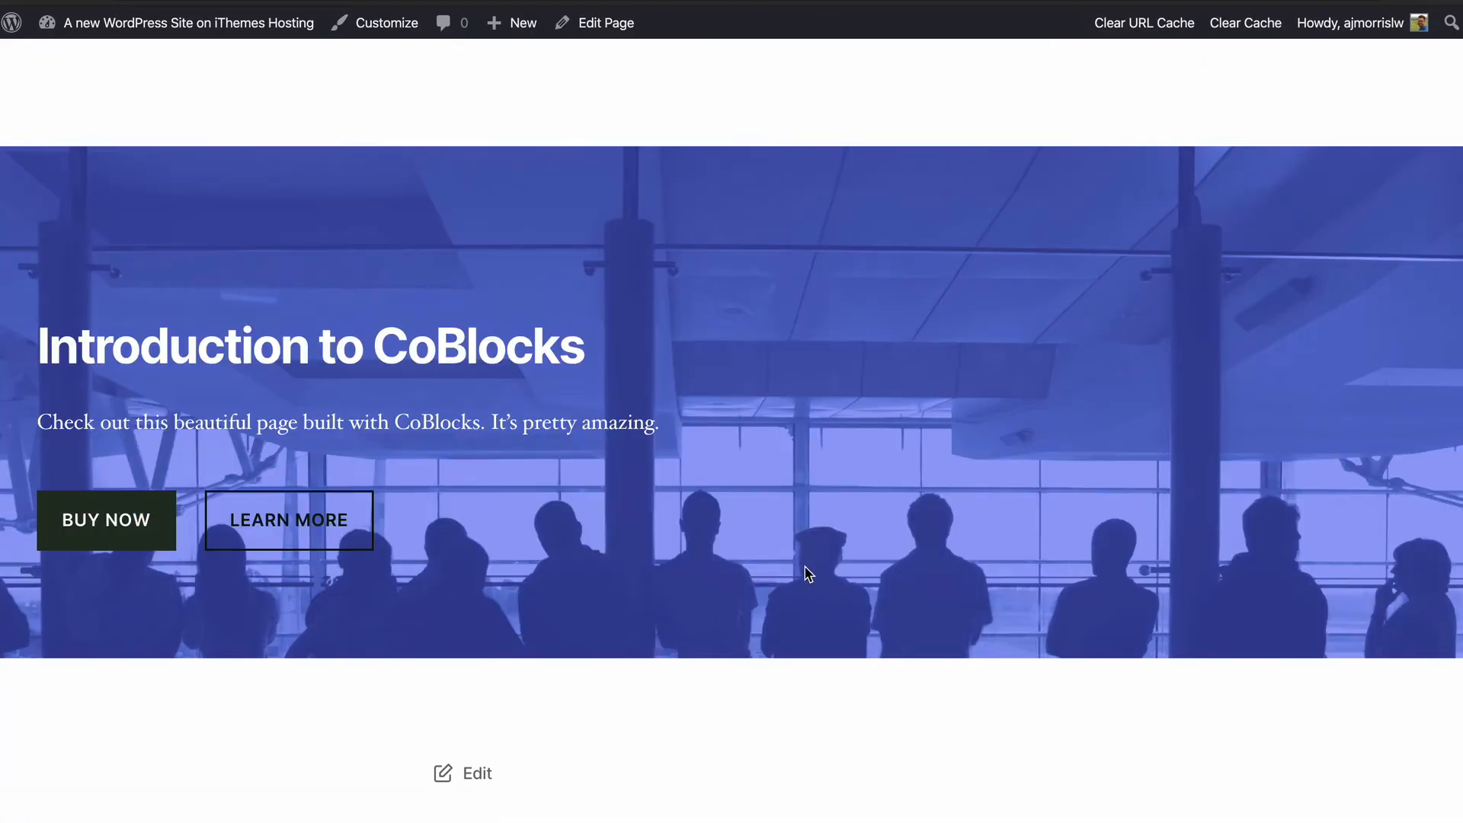
{"action": "scroll", "coordinate": [808, 573], "scroll_direction": "down", "scroll_amount": 2}
{"action": "scroll", "coordinate": [810, 573], "scroll_direction": "up", "scroll_amount": 6}
{"action": "scroll", "coordinate": [810, 573], "scroll_direction": "down", "scroll_amount": 12}
{"action": "scroll", "coordinate": [810, 574], "scroll_direction": "up", "scroll_amount": 5}
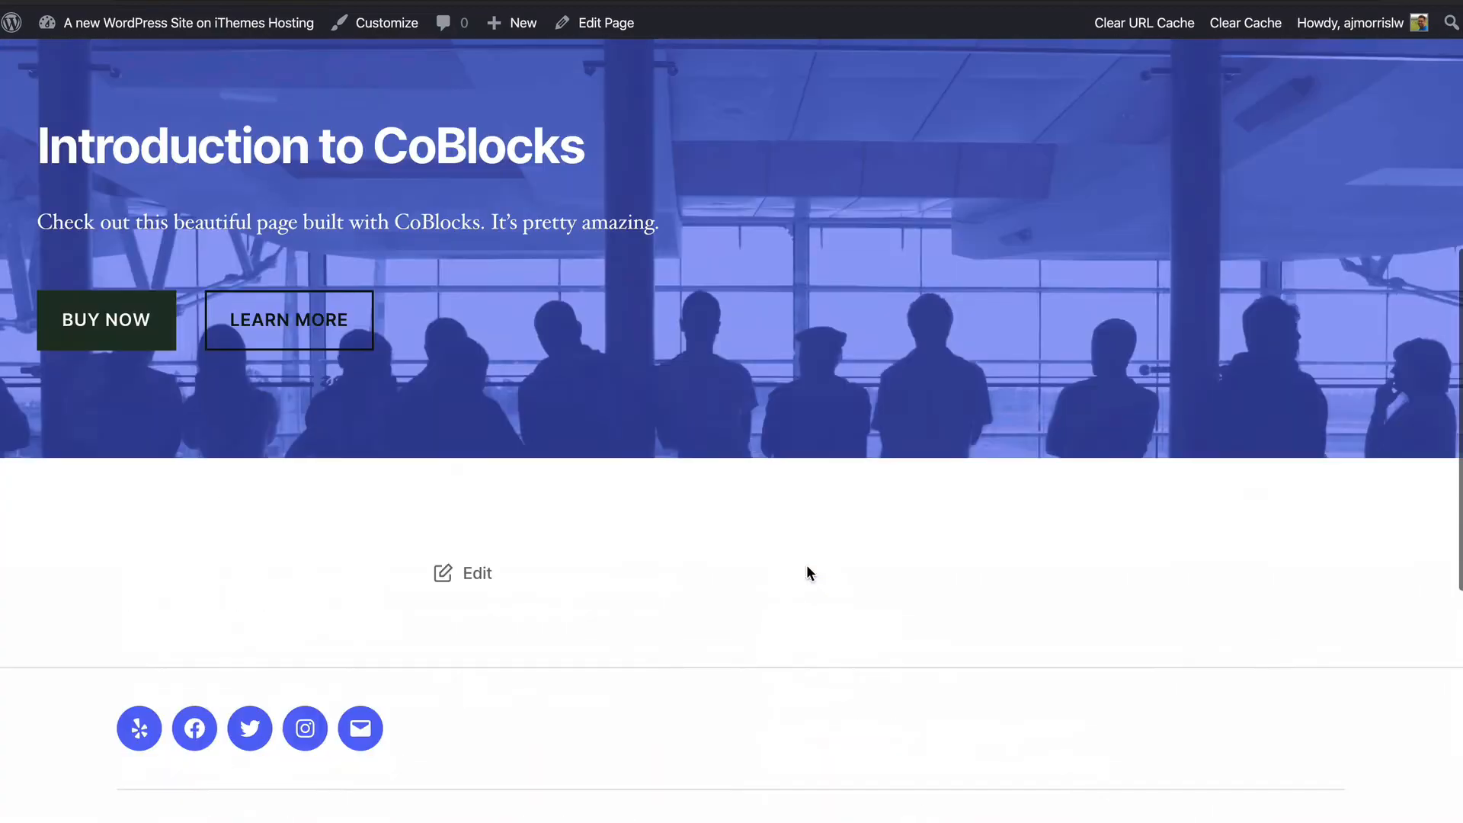
{"action": "scroll", "coordinate": [809, 573], "scroll_direction": "up", "scroll_amount": 2}
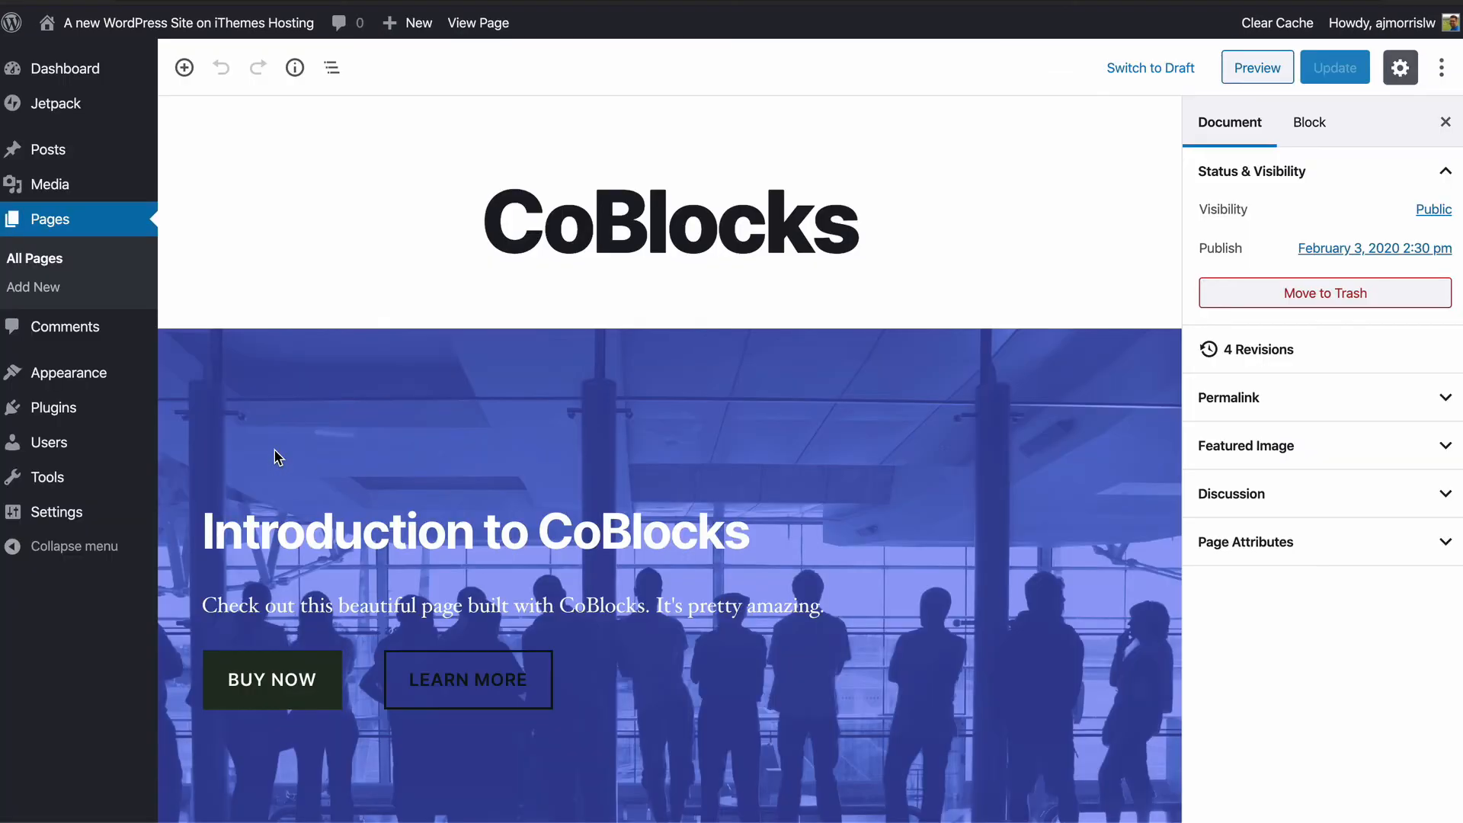
Step: Hide the settings sidebar and collapse the admin menu to widen the page editor
{"action": "left_click", "coordinate": [1445, 122]}
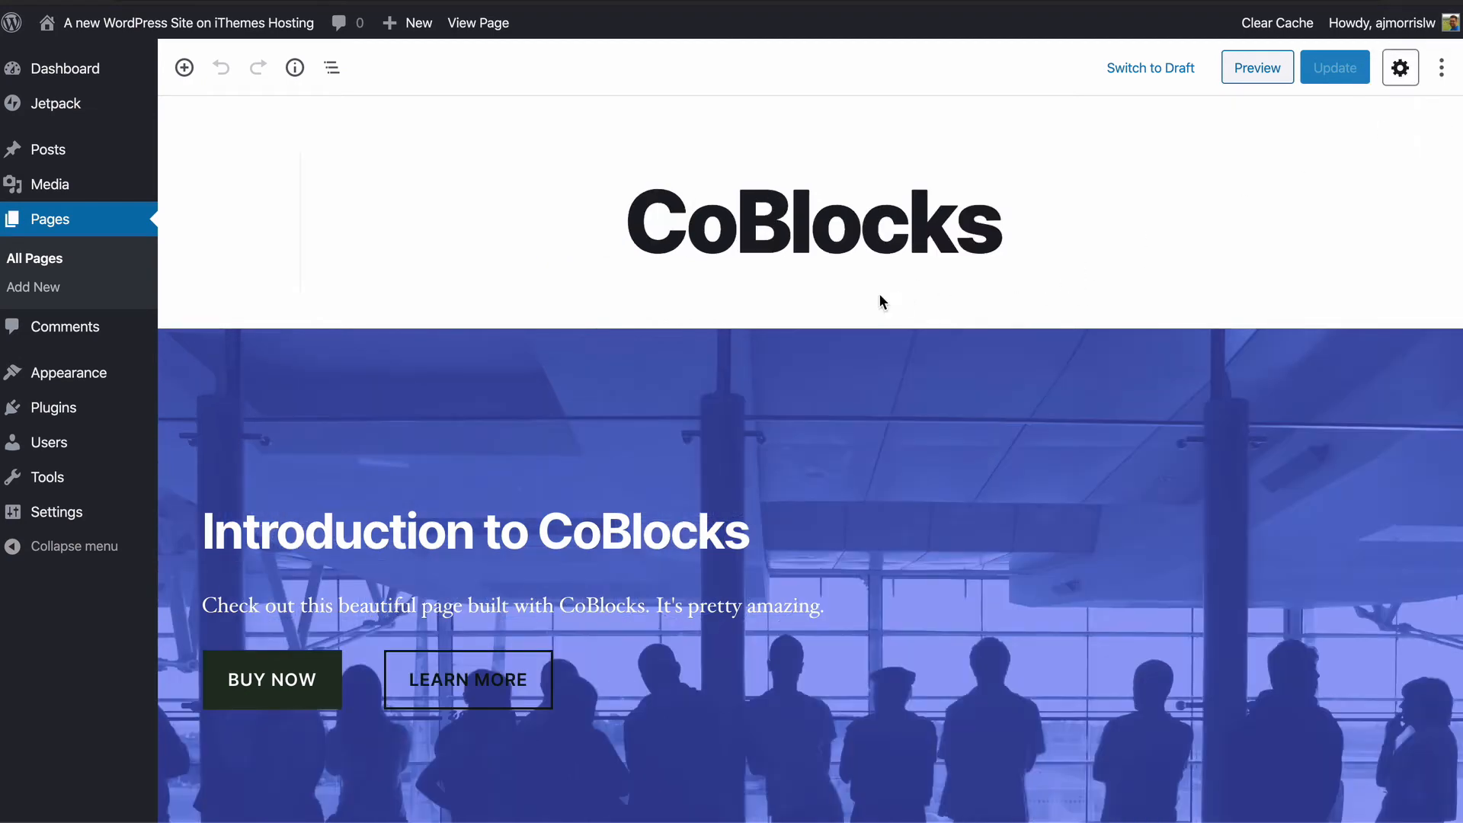
{"action": "left_click", "coordinate": [128, 554]}
Step: Insert a Features block from the CoBlocks category below the Hero block
{"action": "scroll", "coordinate": [610, 388], "scroll_direction": "down", "scroll_amount": 7}
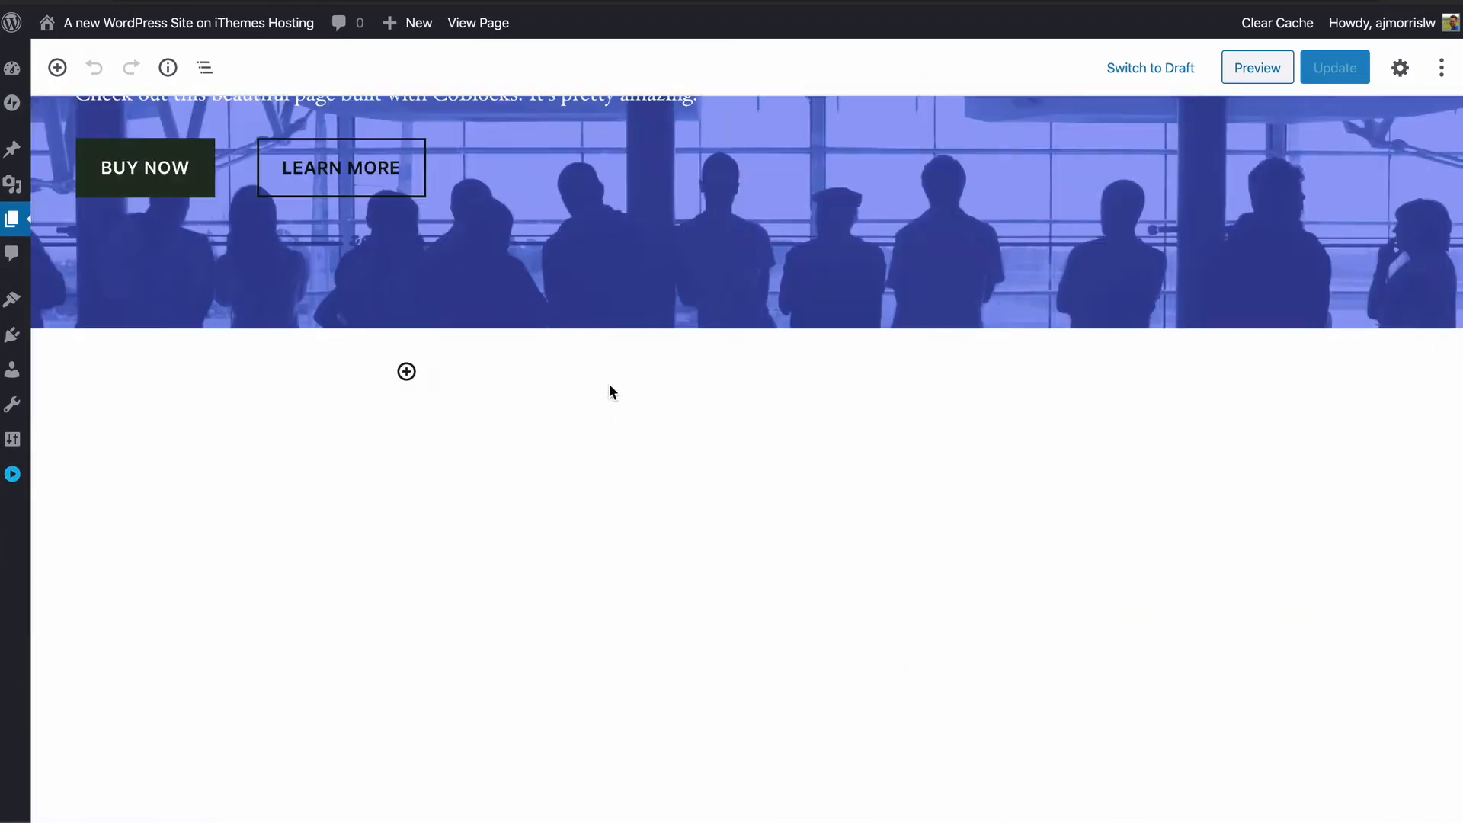
{"action": "left_click", "coordinate": [407, 373]}
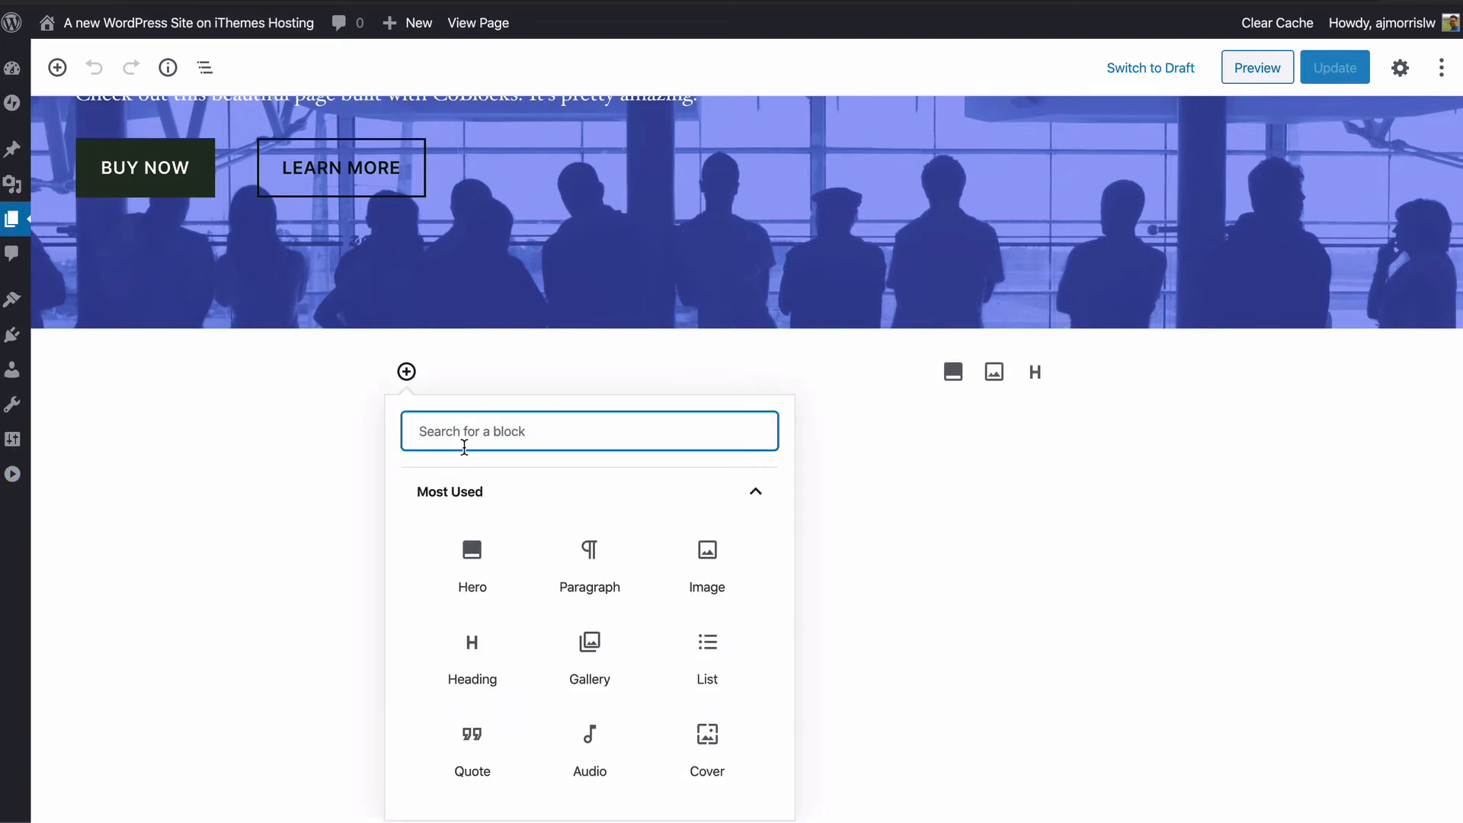
{"action": "left_click", "coordinate": [591, 490]}
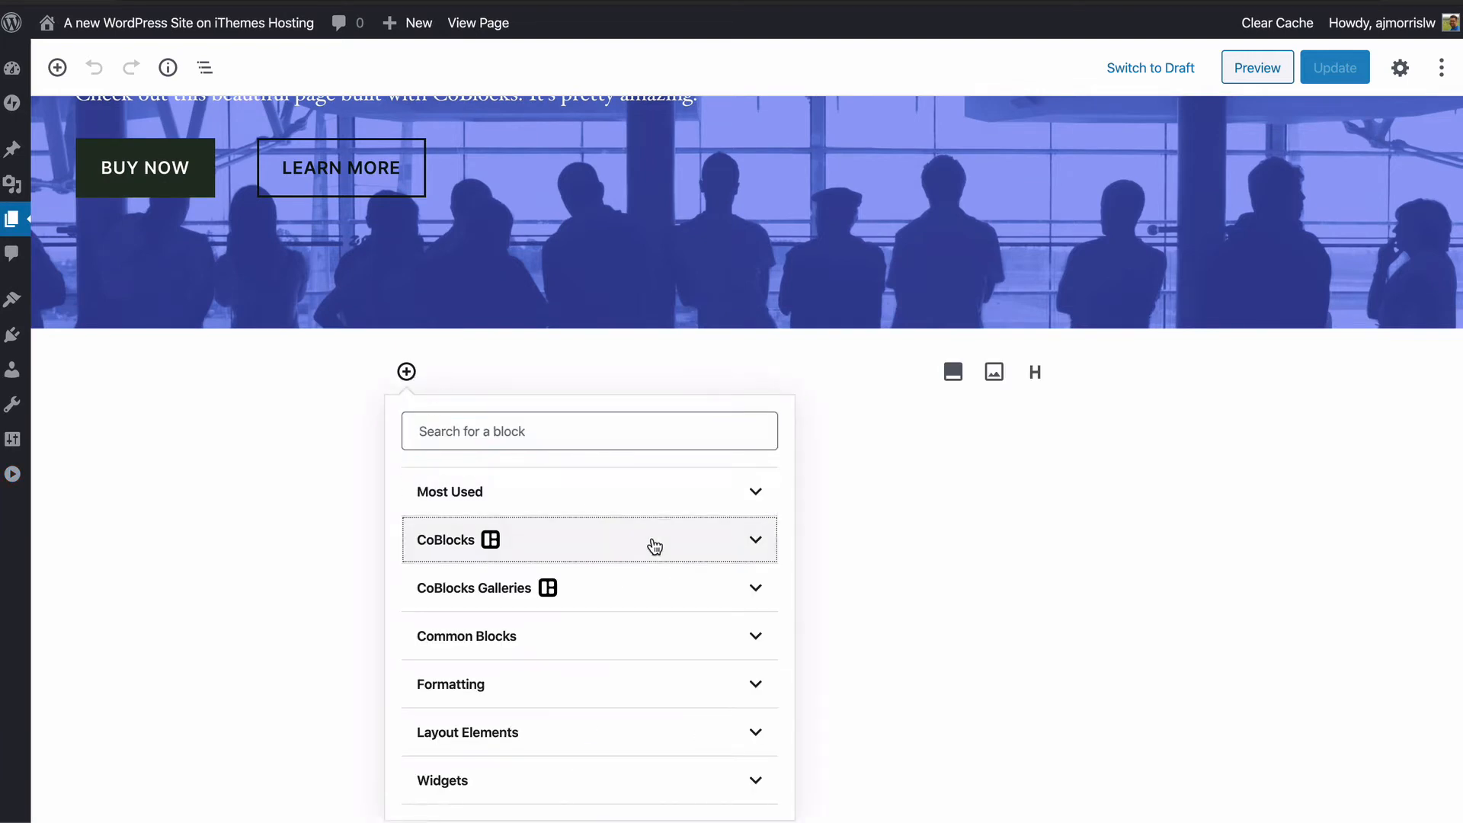
{"action": "left_click", "coordinate": [654, 547]}
{"action": "scroll", "coordinate": [629, 579], "scroll_direction": "down", "scroll_amount": 2}
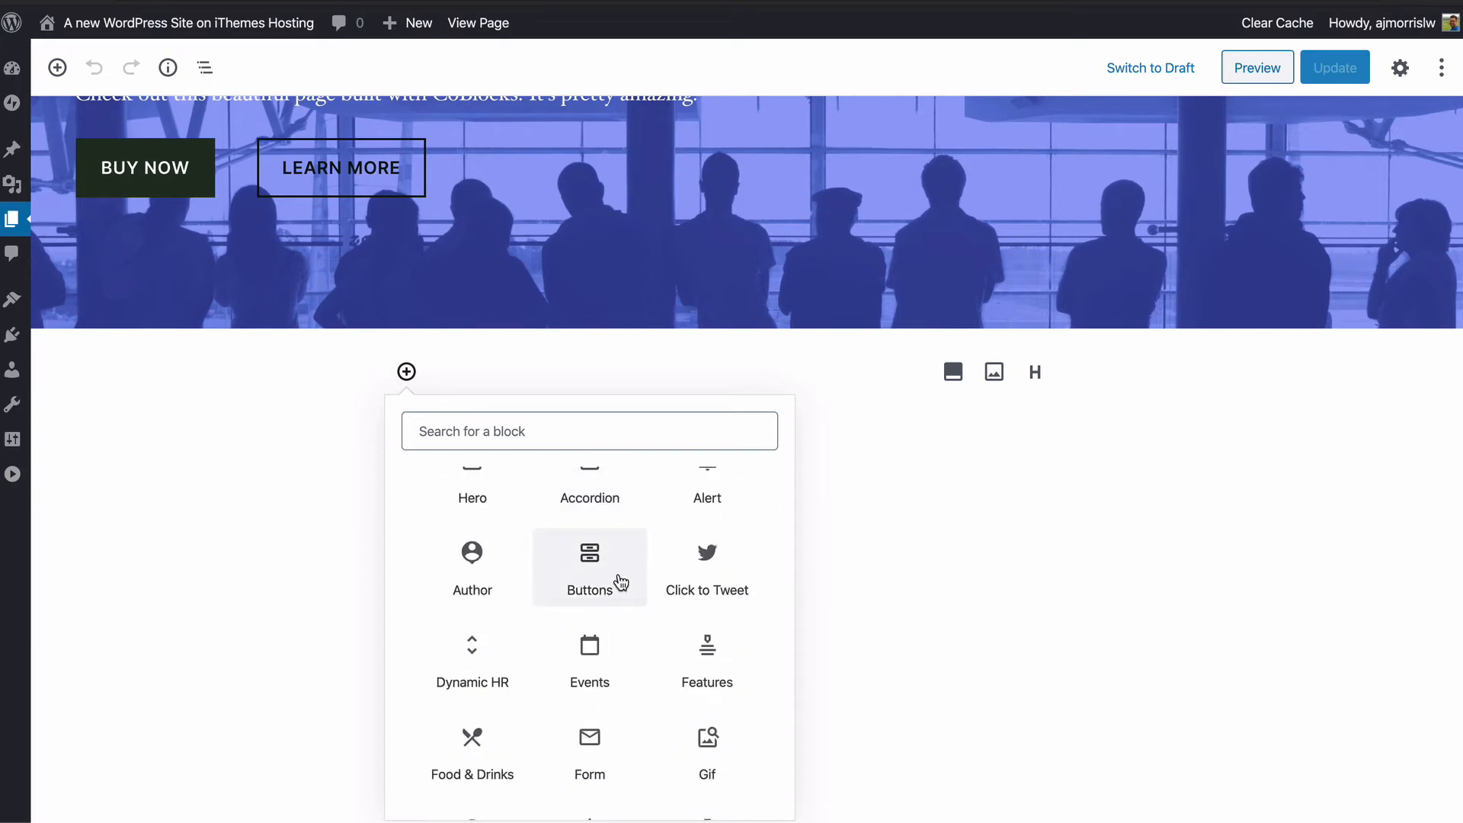
{"action": "scroll", "coordinate": [621, 583], "scroll_direction": "down", "scroll_amount": 1}
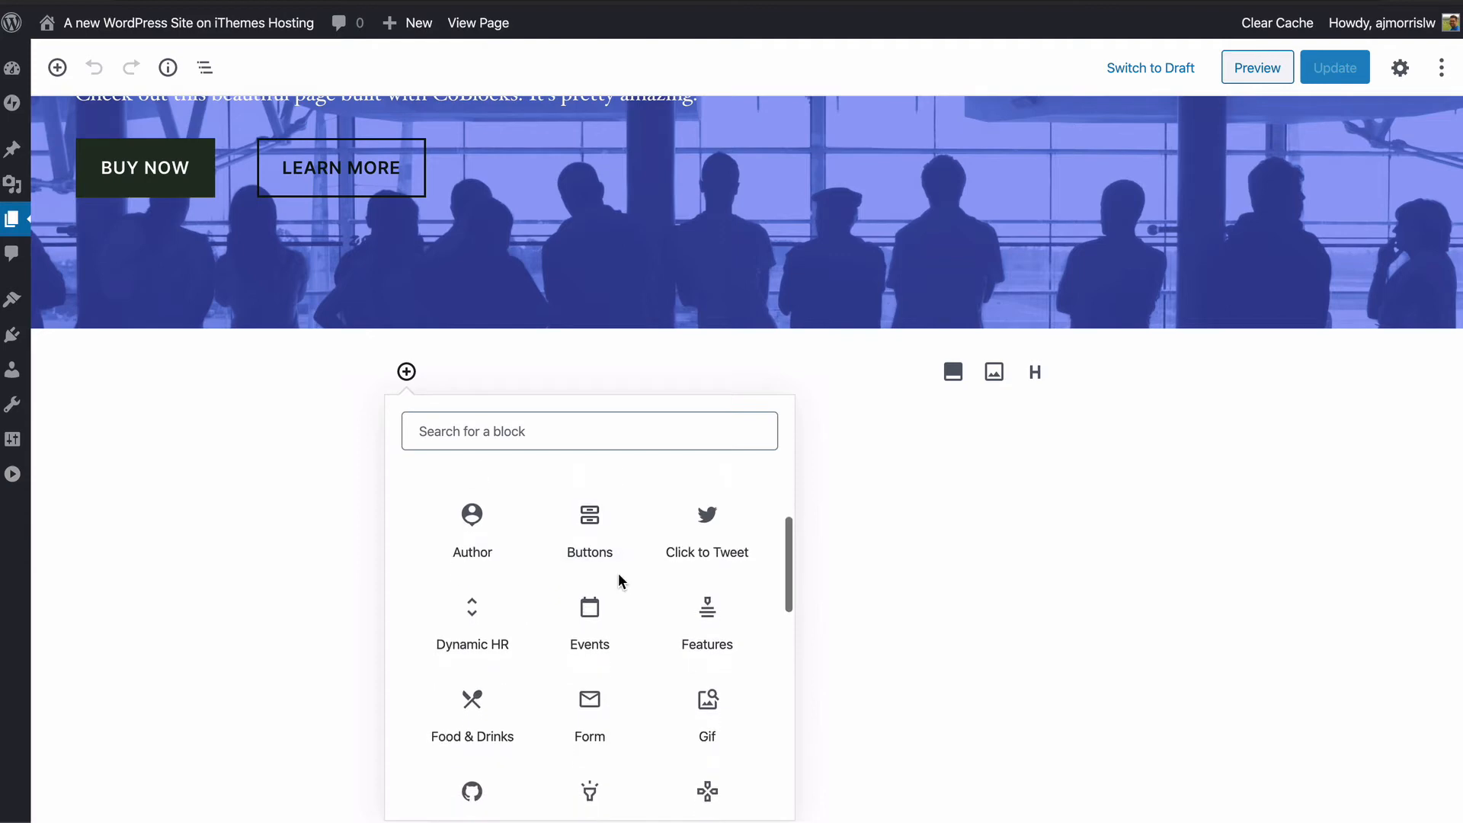
{"action": "left_click", "coordinate": [733, 614]}
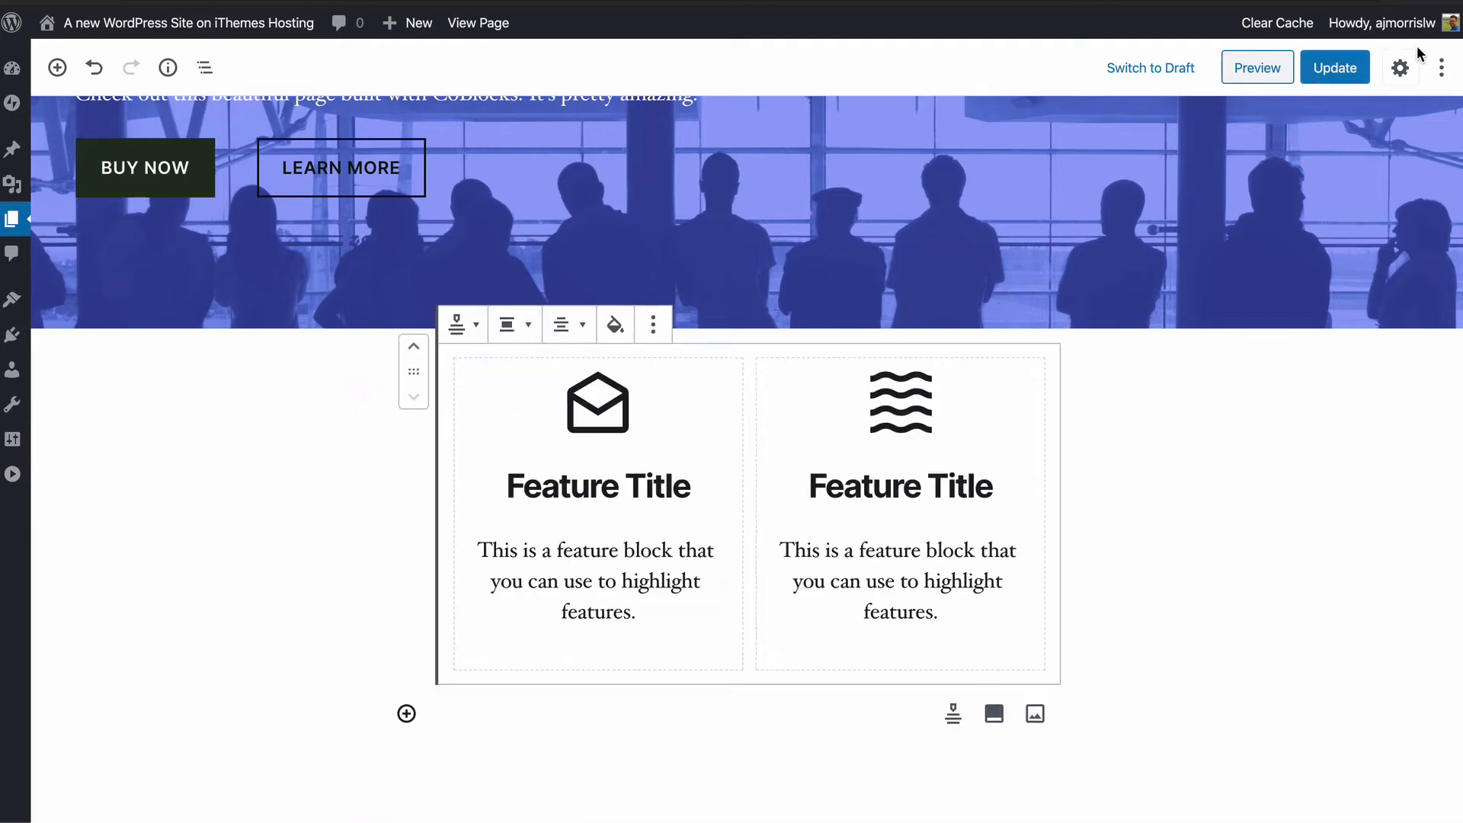
Step: Show the Features block's settings, keep the gutter at Medium, and set the number of columns to 3
{"action": "left_click", "coordinate": [1402, 67]}
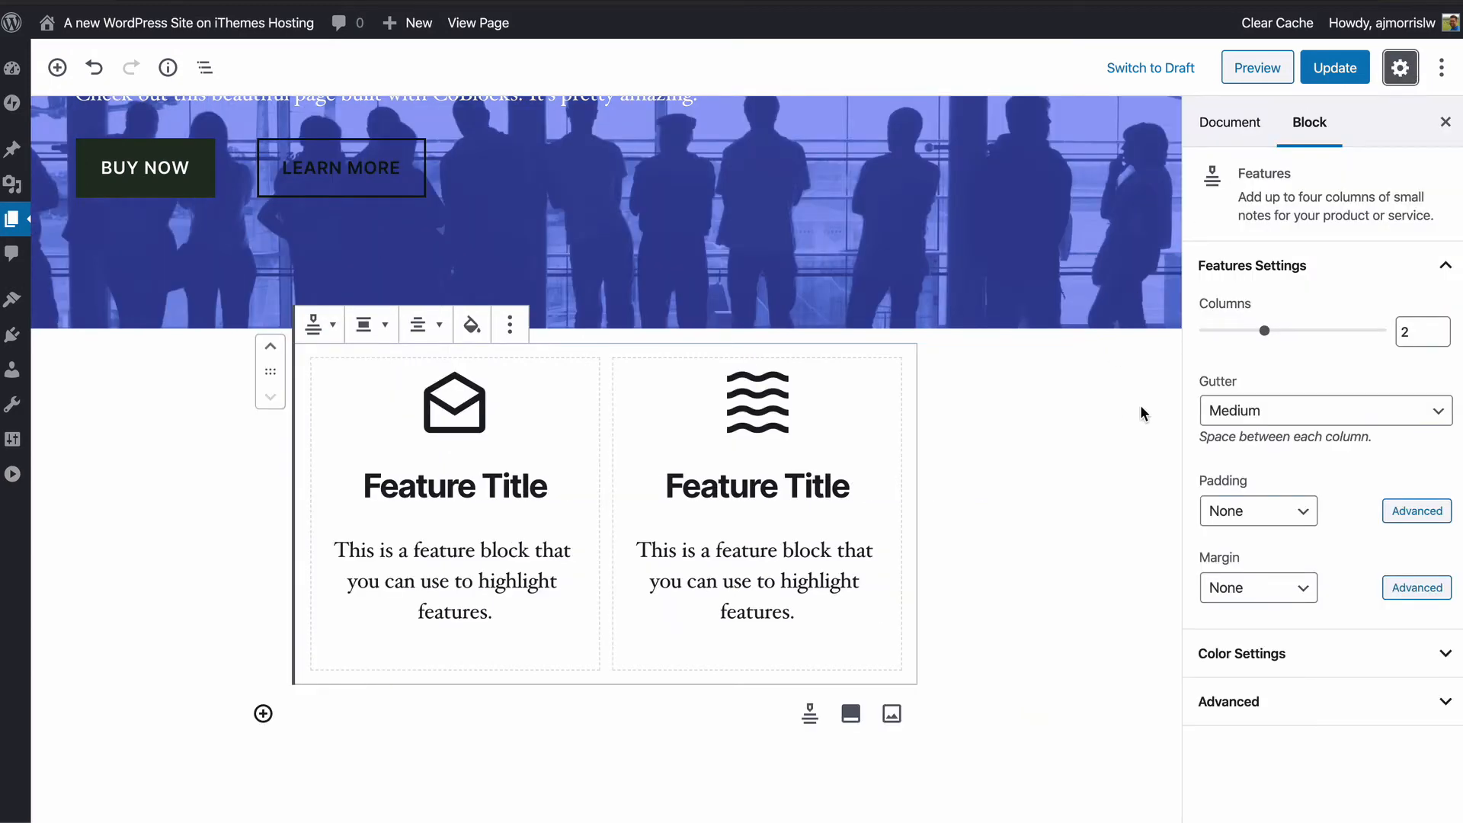
{"action": "left_click", "coordinate": [1234, 411]}
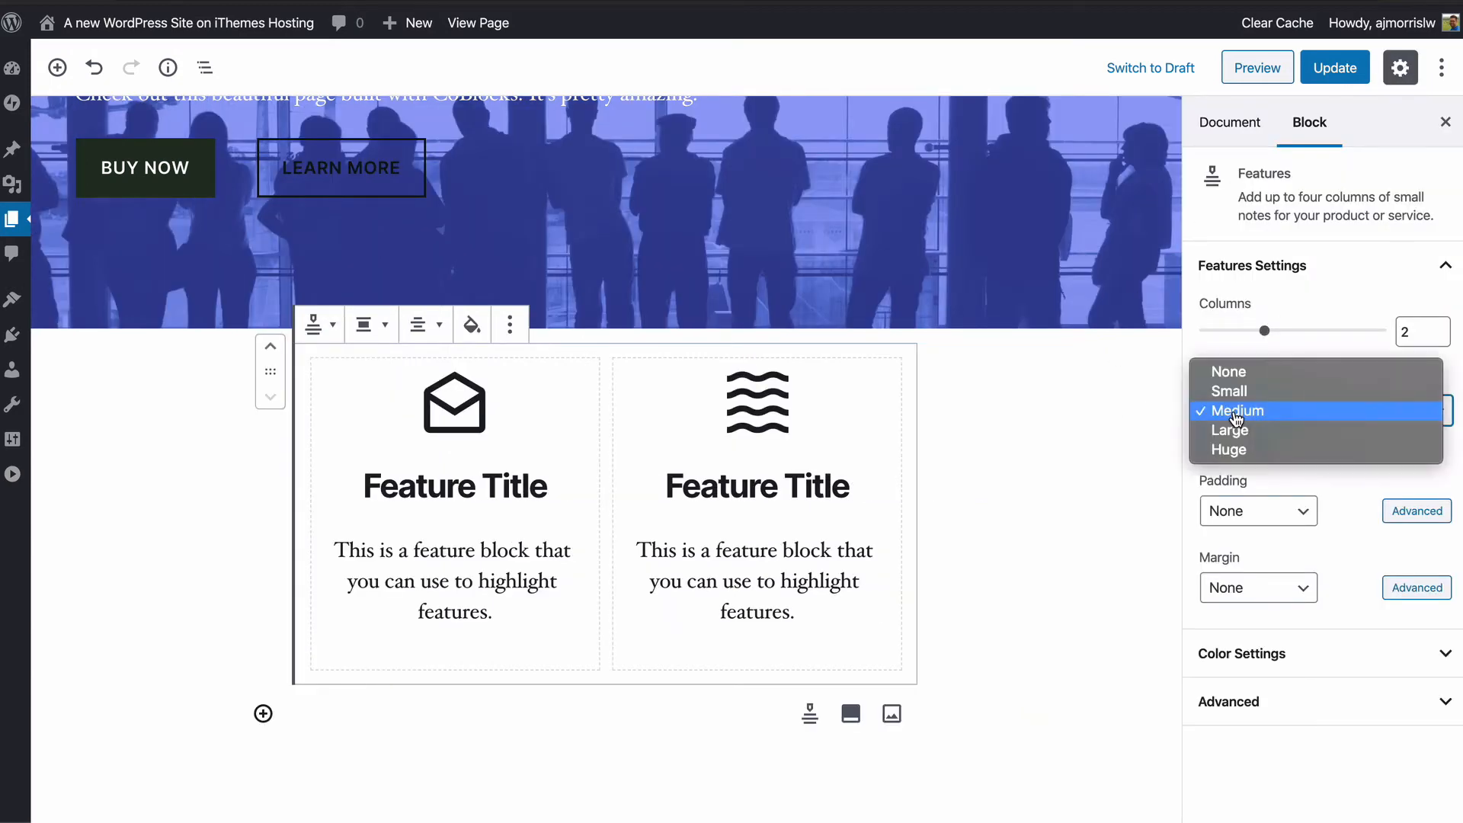
{"action": "left_click", "coordinate": [1236, 415]}
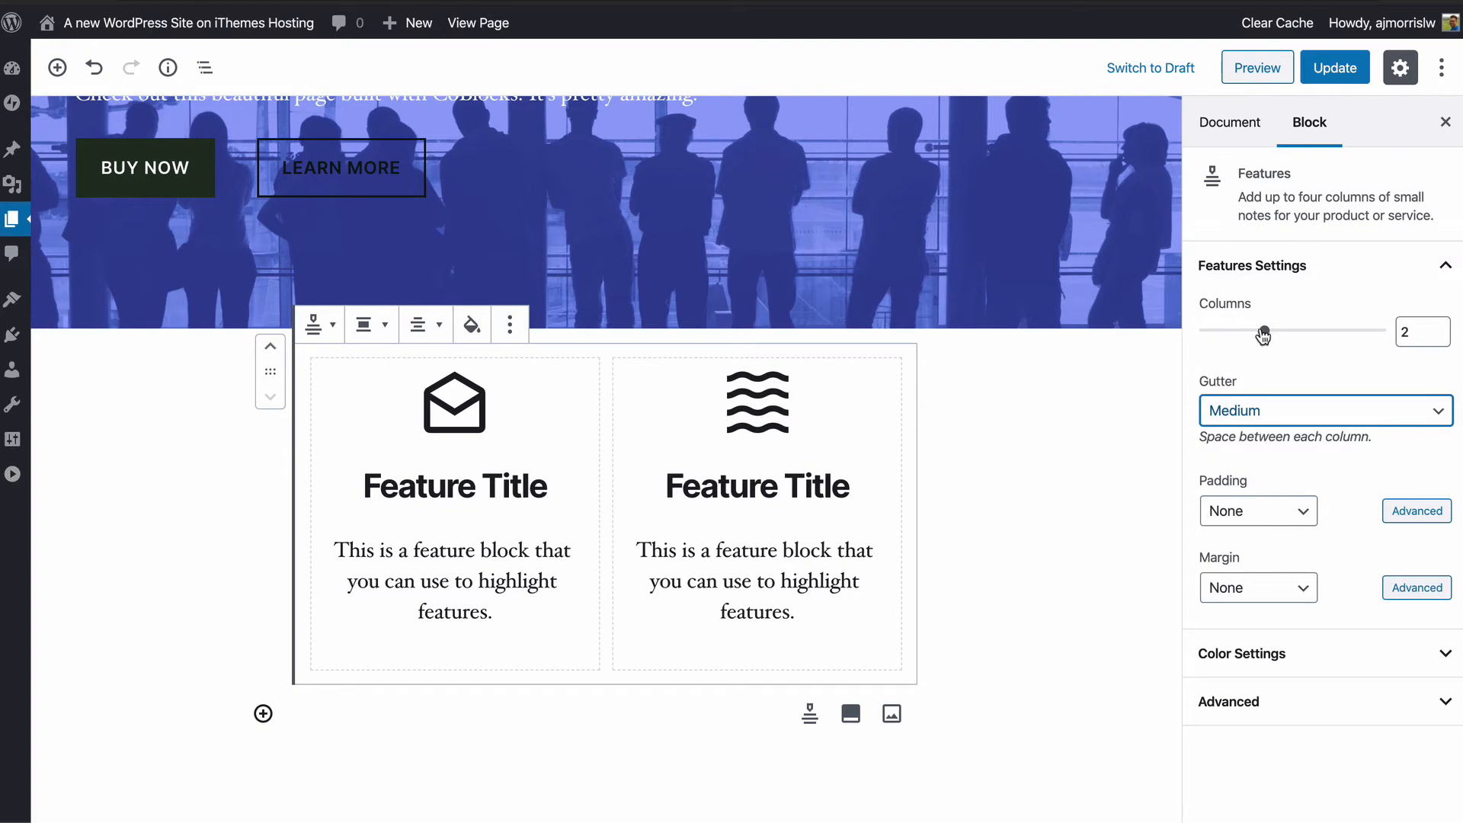
{"action": "left_click_drag", "start_coordinate": [1262, 335], "coordinate": [1308, 334]}
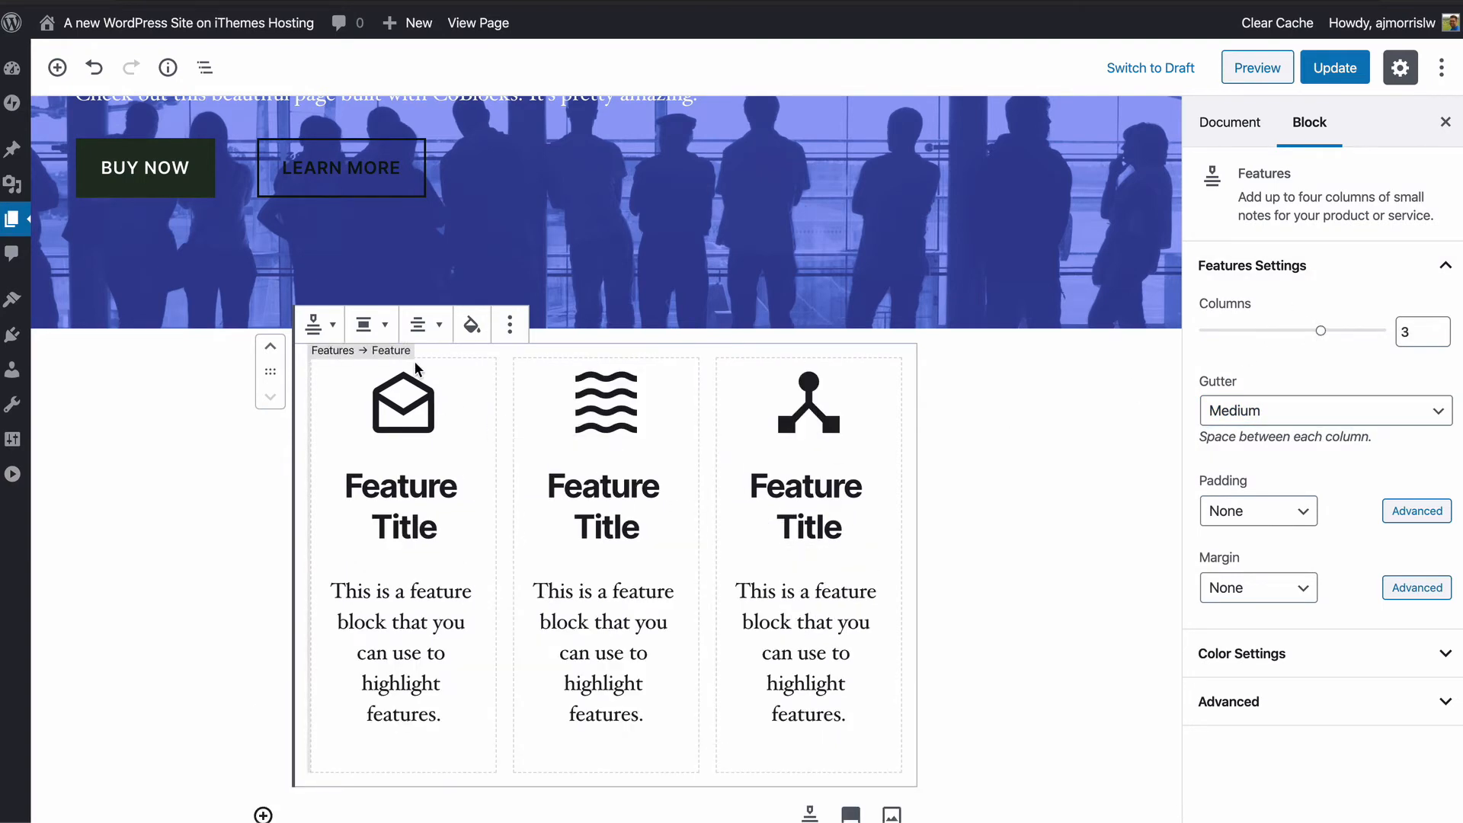
Step: Try the Full Width alignment on the Features block
{"action": "left_click", "coordinate": [388, 329]}
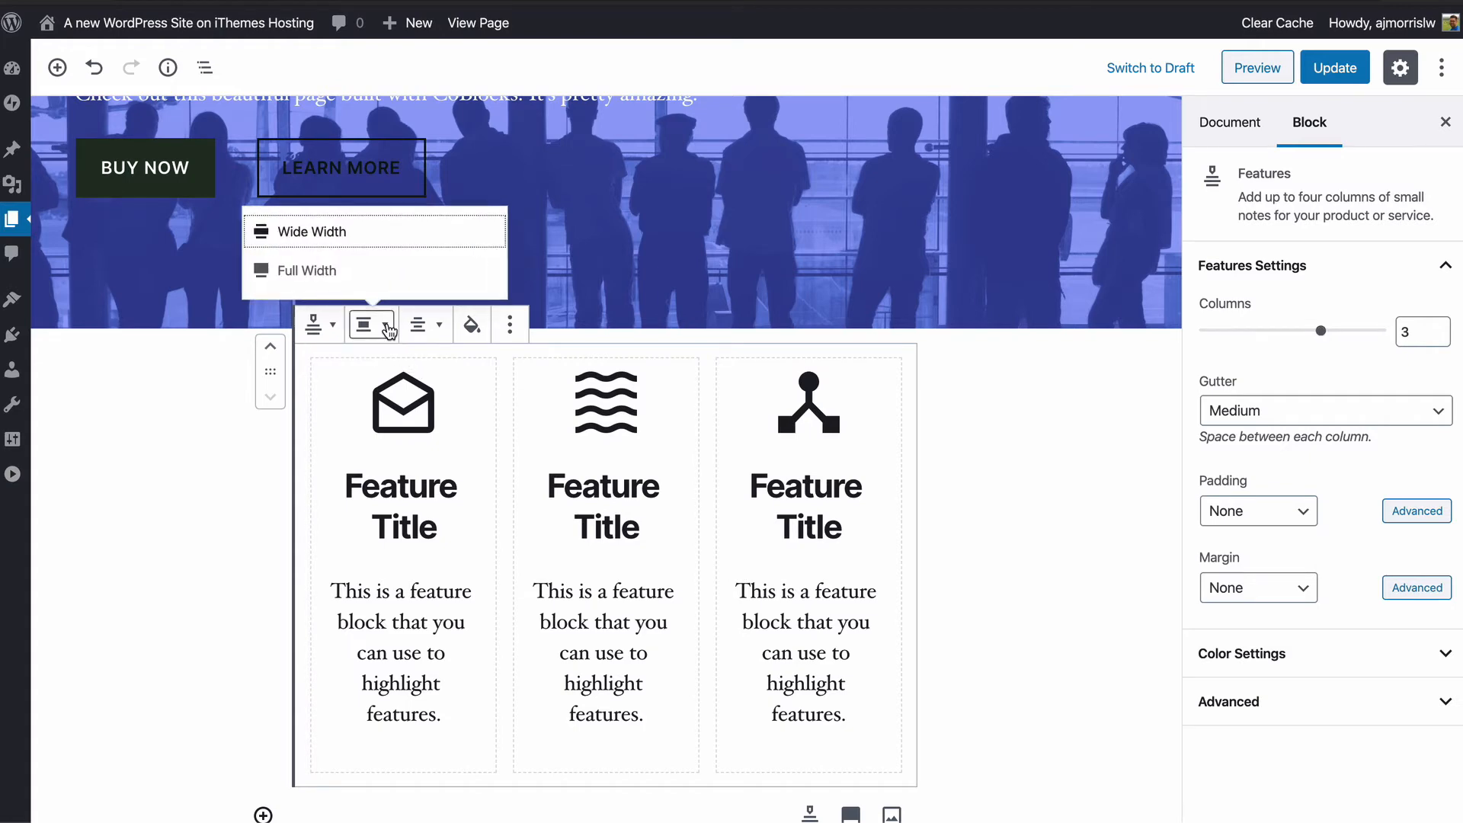
{"action": "left_click", "coordinate": [372, 279]}
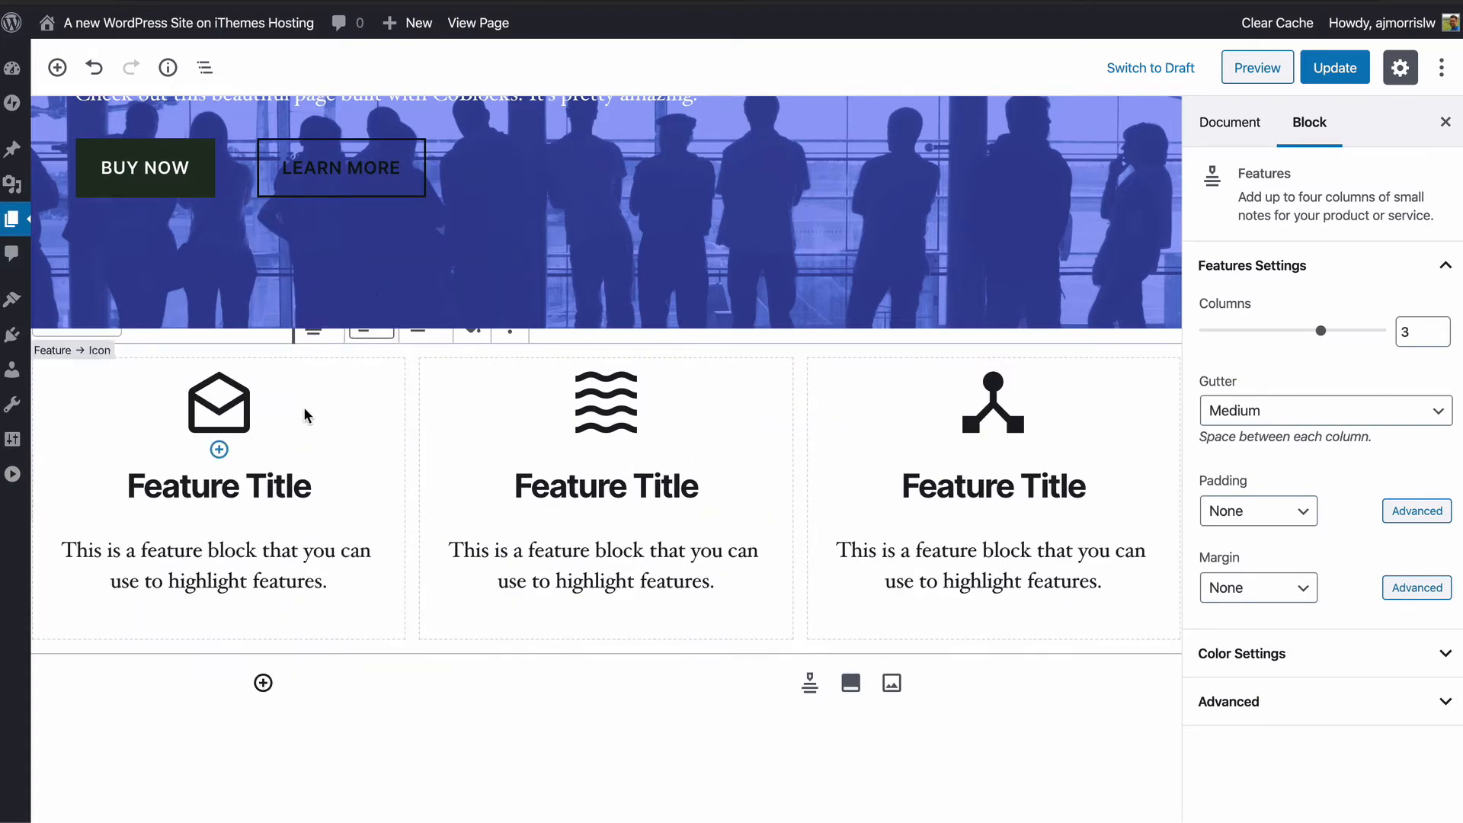
{"action": "left_click", "coordinate": [321, 345]}
{"action": "left_click", "coordinate": [370, 336]}
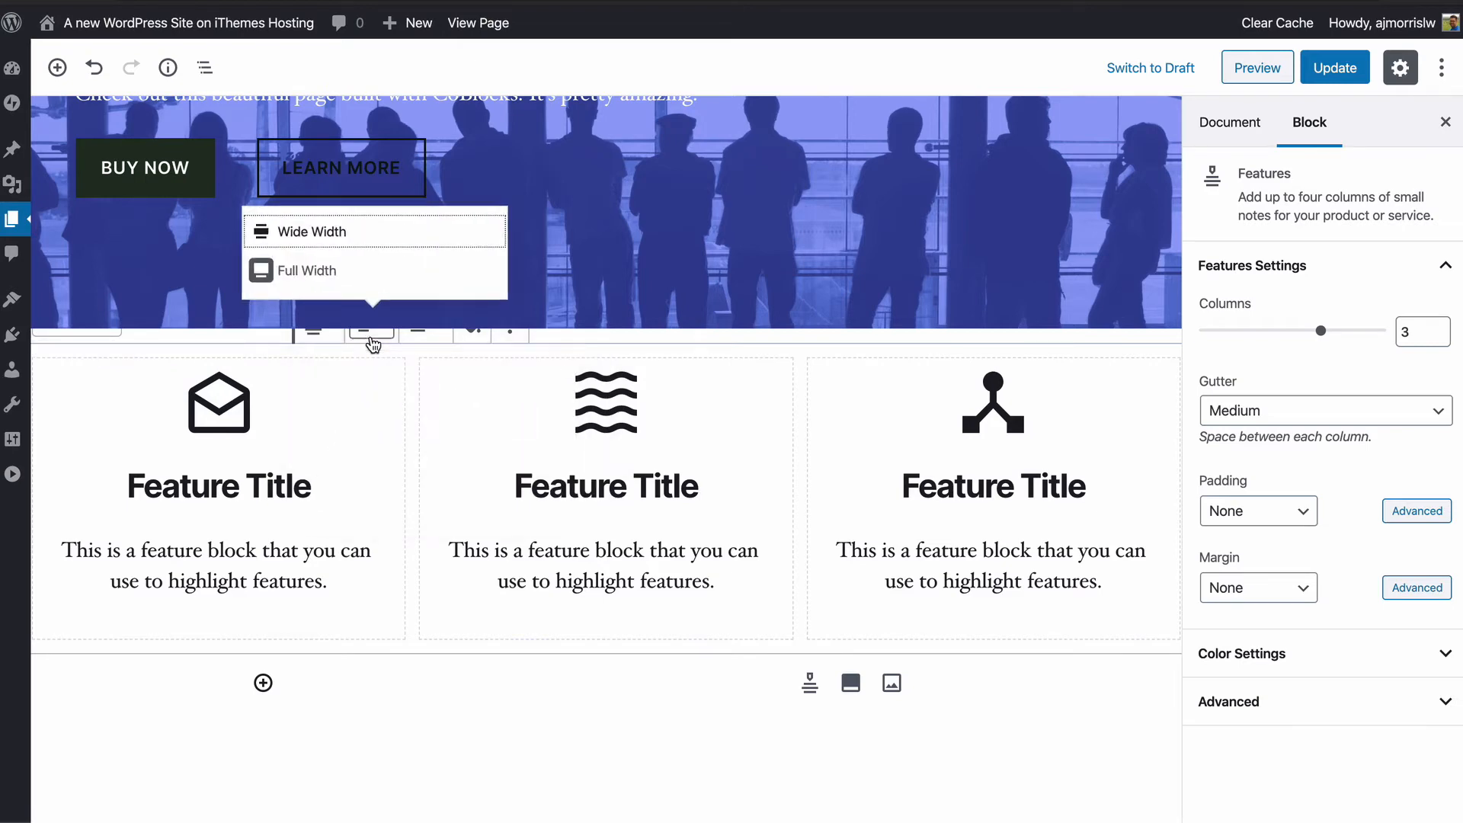
{"action": "left_click", "coordinate": [461, 744]}
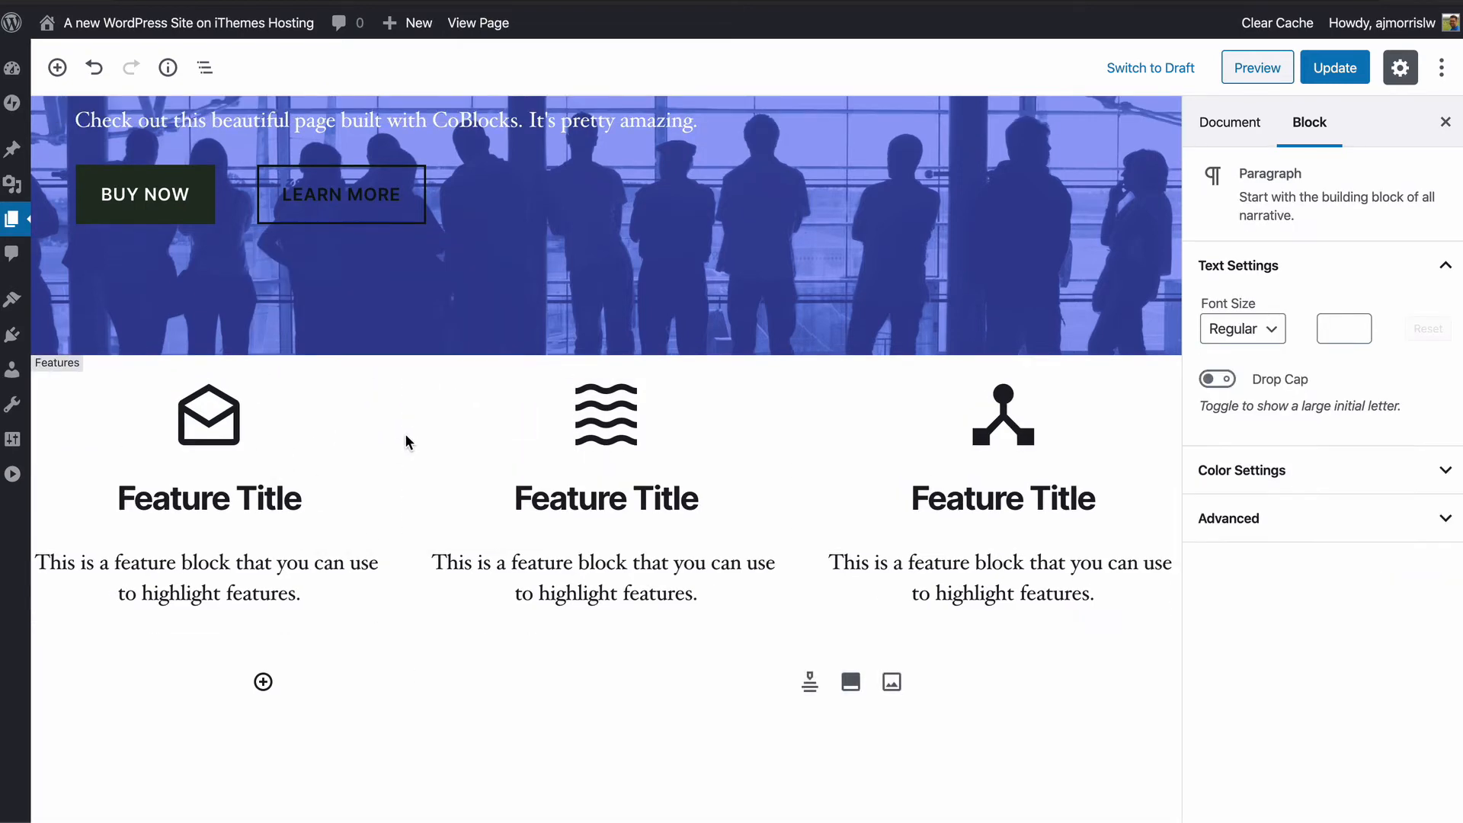
Step: Select the Features block and set its alignment to Wide Width
{"action": "left_click", "coordinate": [407, 464]}
{"action": "left_click", "coordinate": [382, 336]}
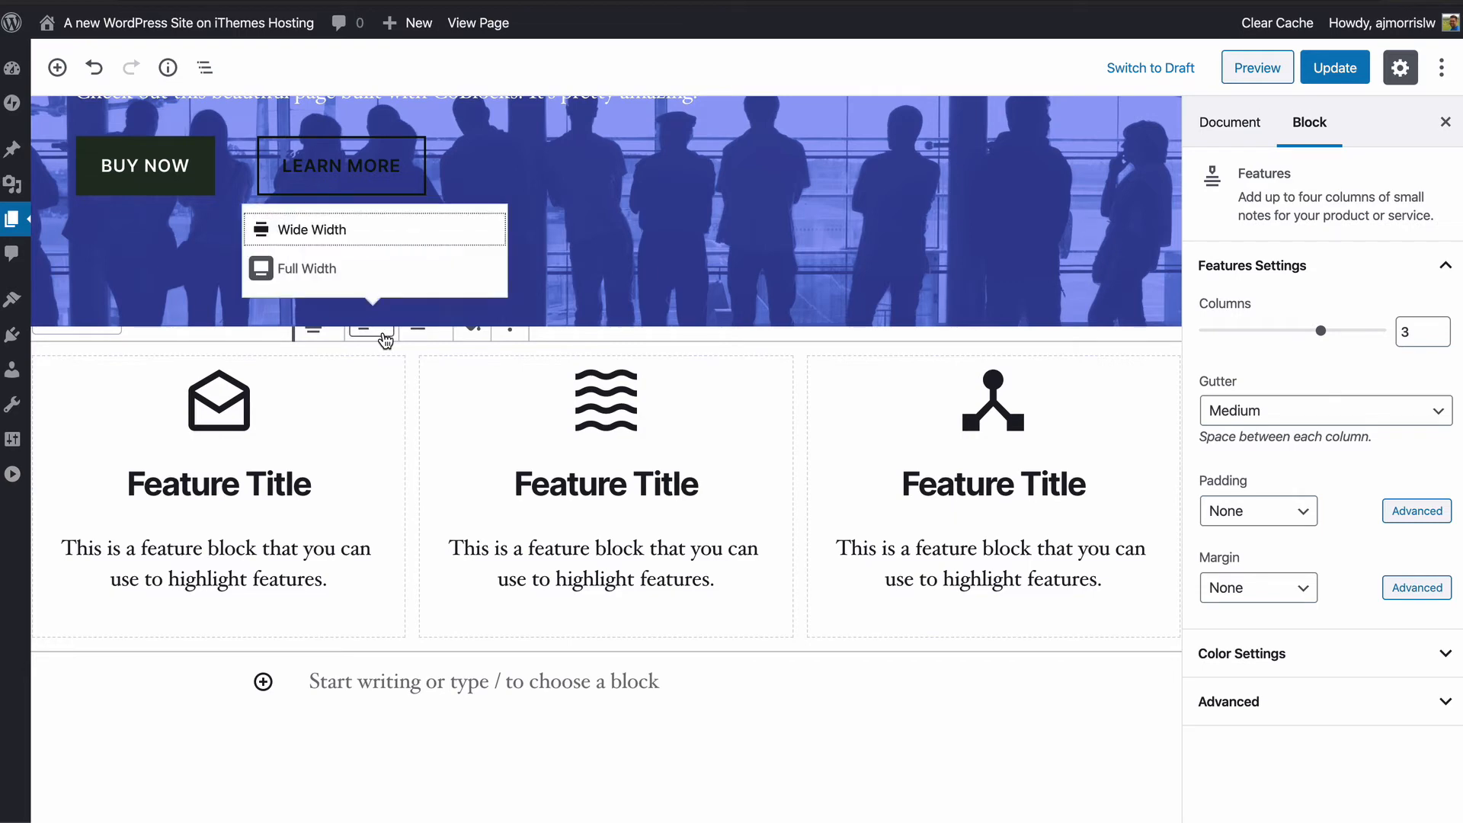
{"action": "left_click", "coordinate": [381, 235]}
Step: Try to select the parent Features block around the three feature columns
{"action": "left_click", "coordinate": [369, 332]}
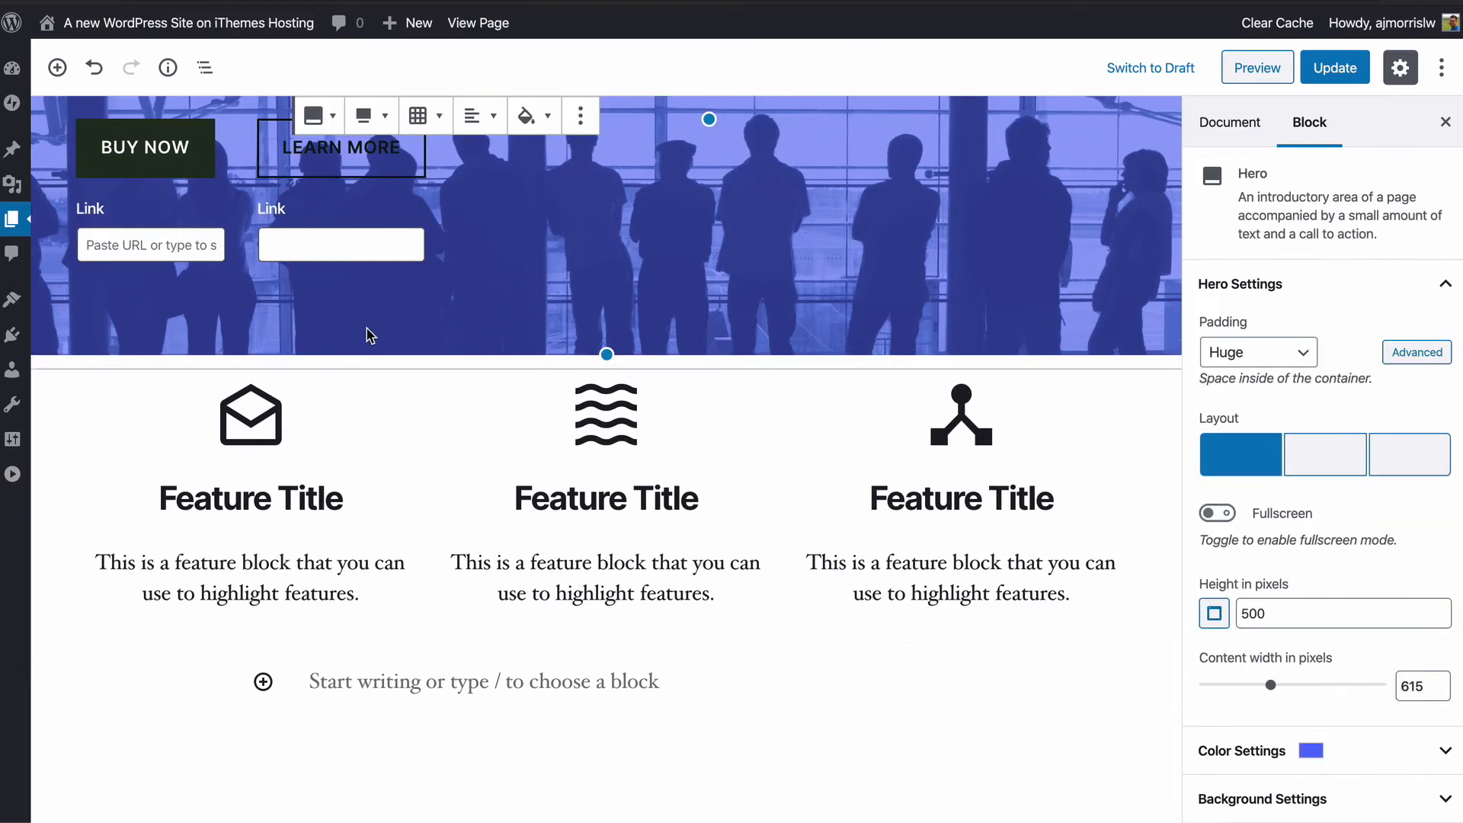
{"action": "left_click", "coordinate": [395, 375]}
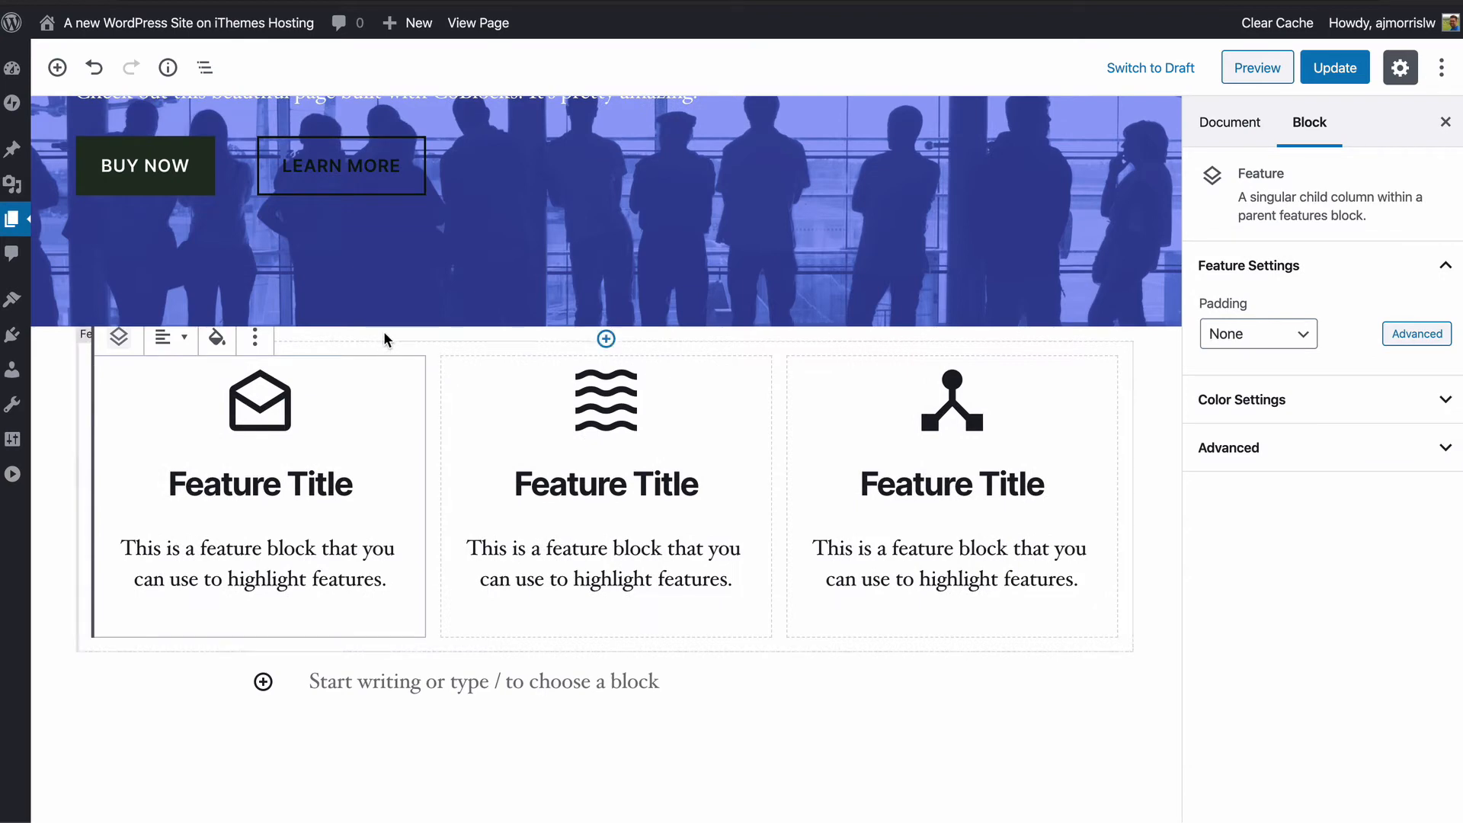
{"action": "left_click", "coordinate": [433, 349]}
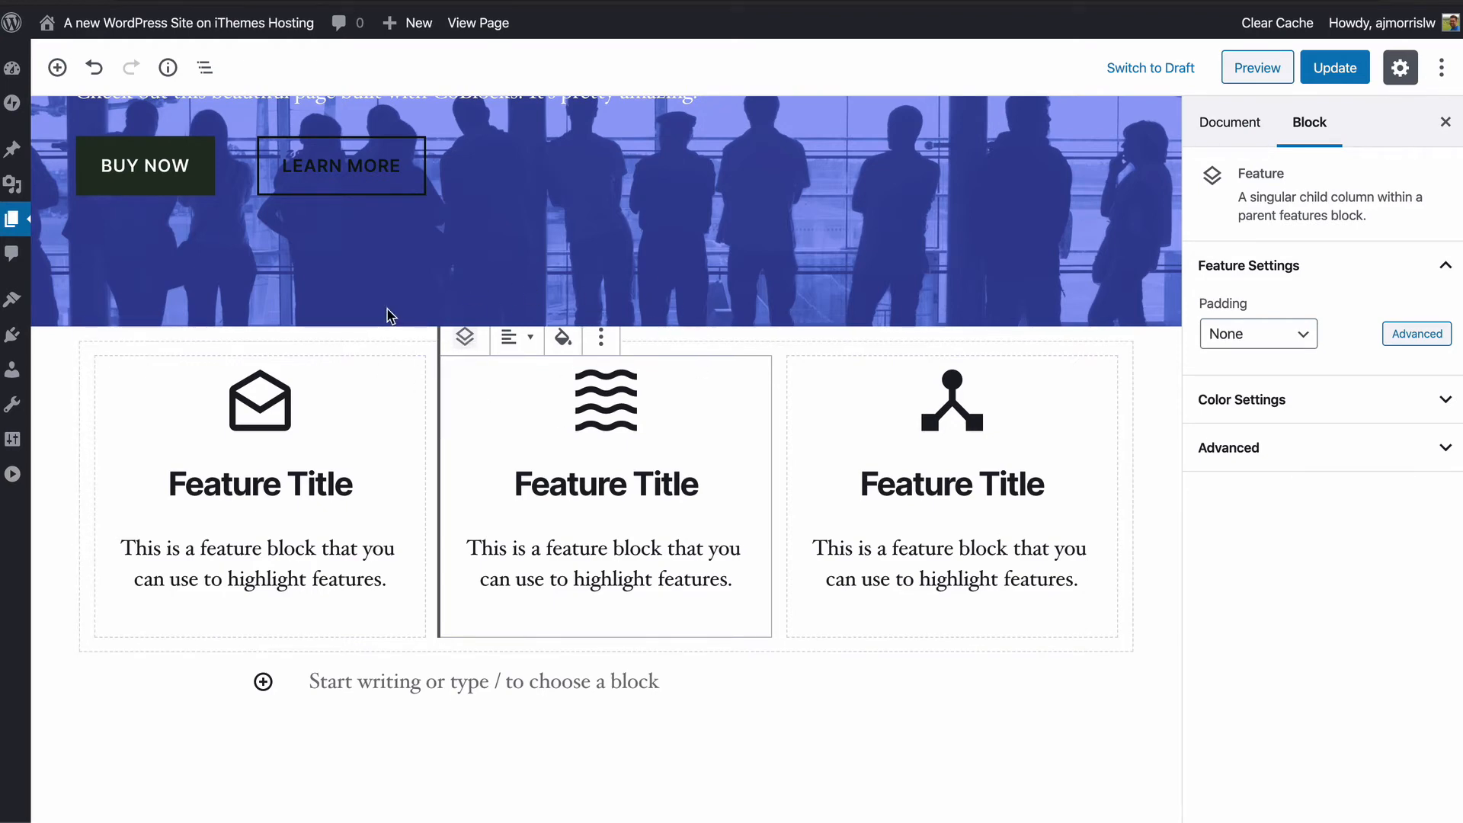
{"action": "left_click", "coordinate": [369, 392]}
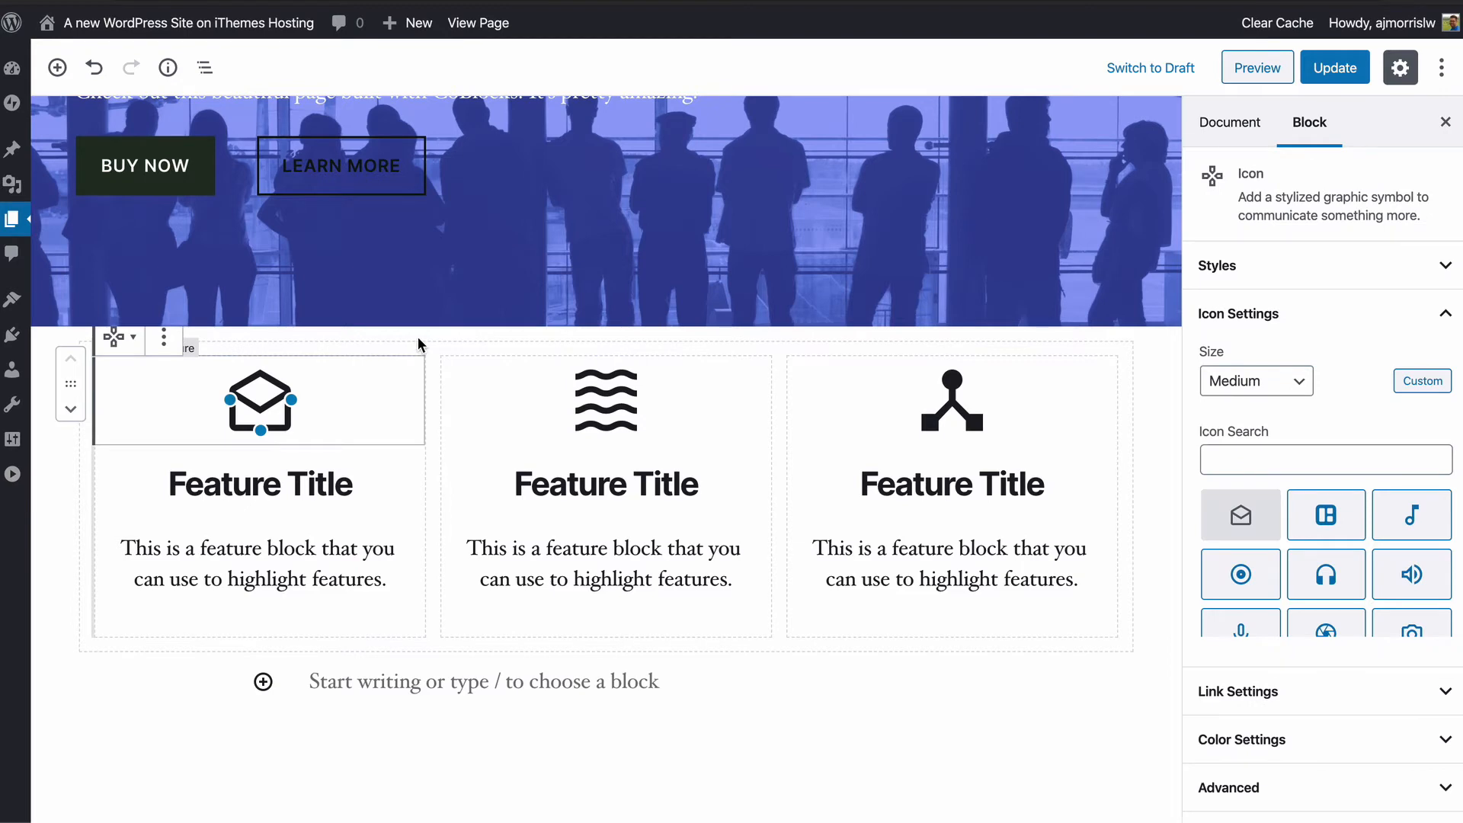
{"action": "left_click", "coordinate": [446, 344]}
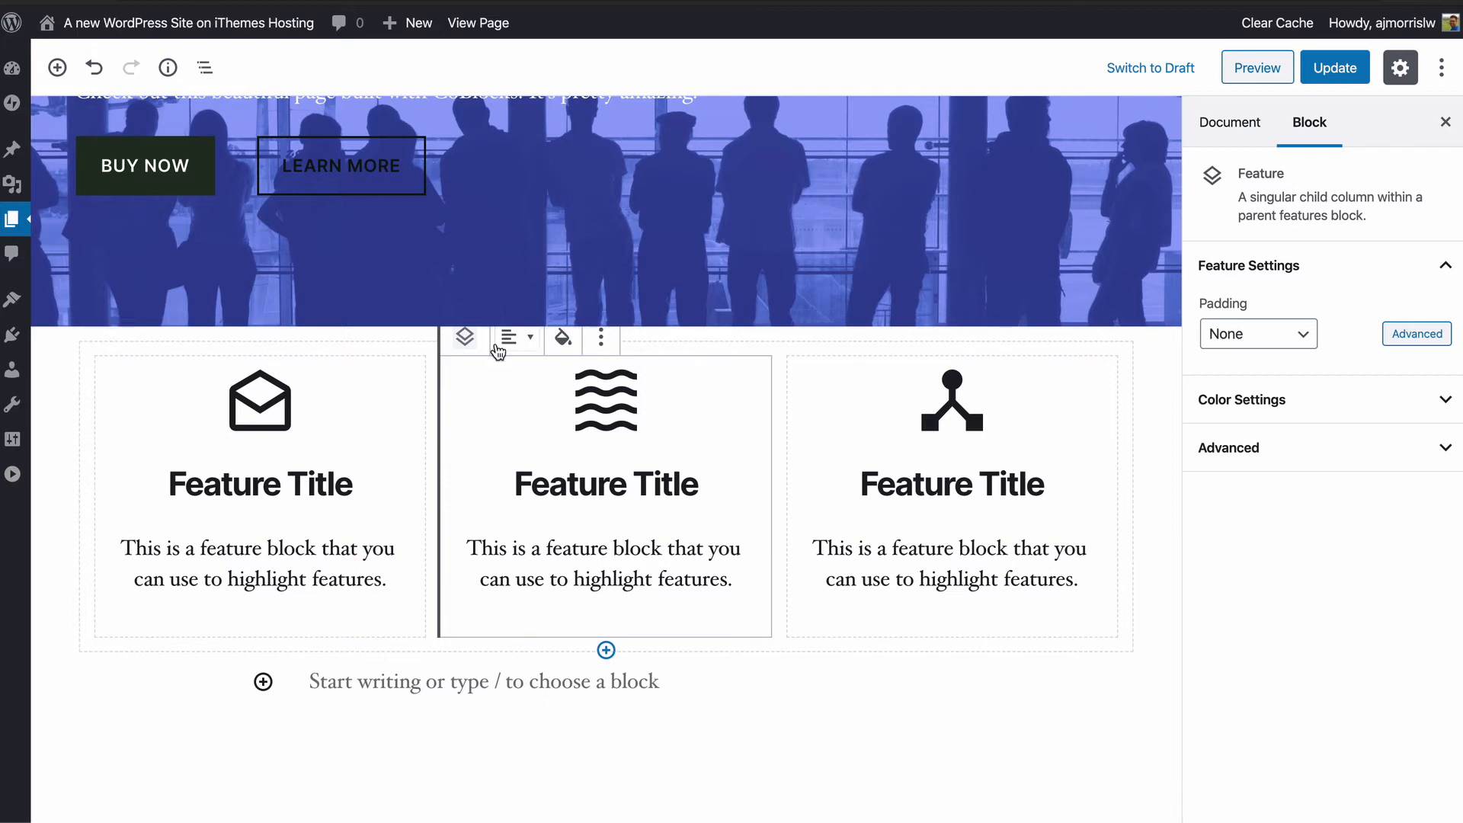
Step: Turn on the Top Toolbar view option so that block and document tools are in a single place
{"action": "left_click", "coordinate": [1444, 73]}
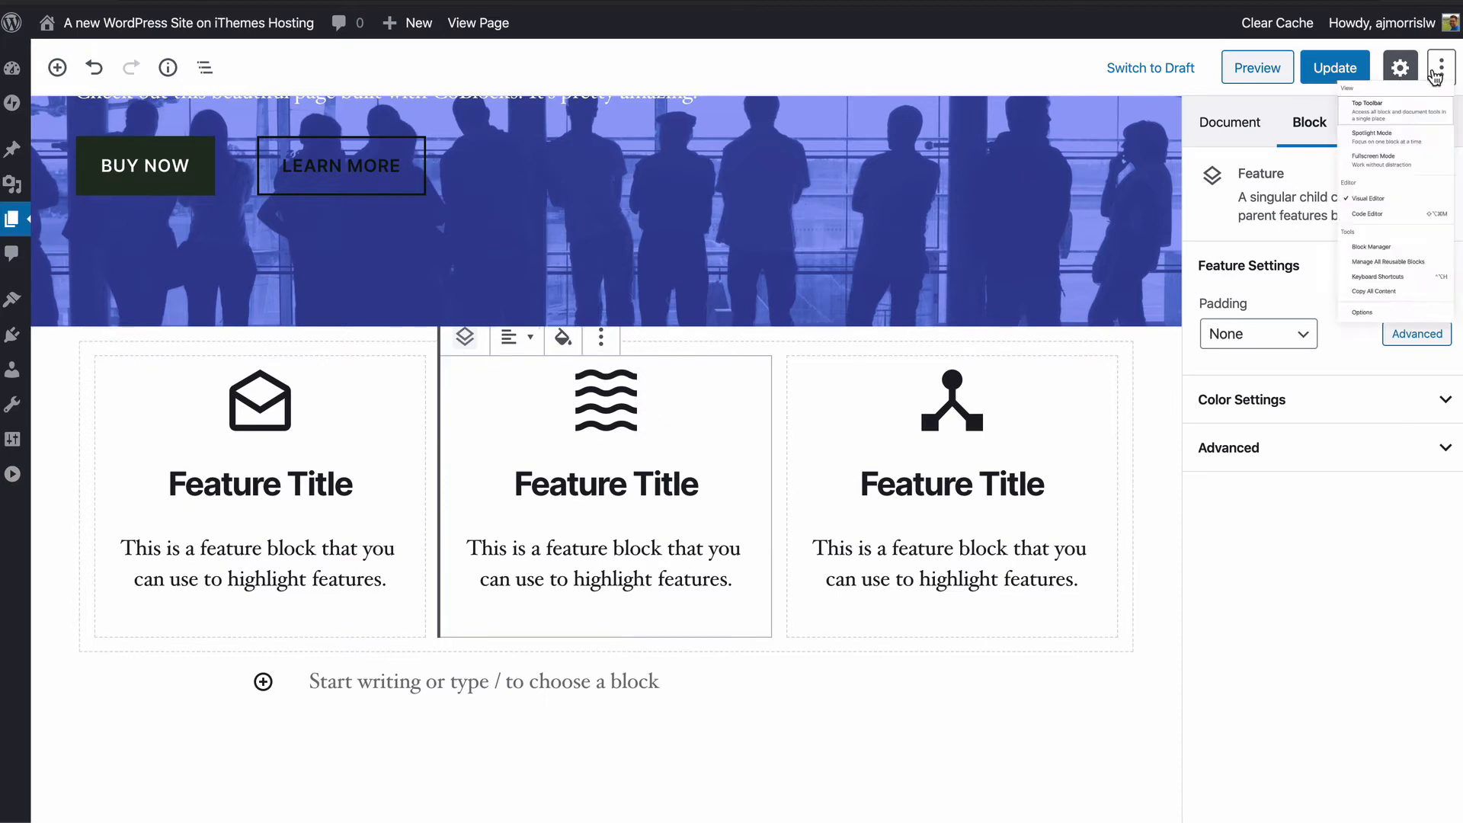
{"action": "left_click", "coordinate": [1258, 162]}
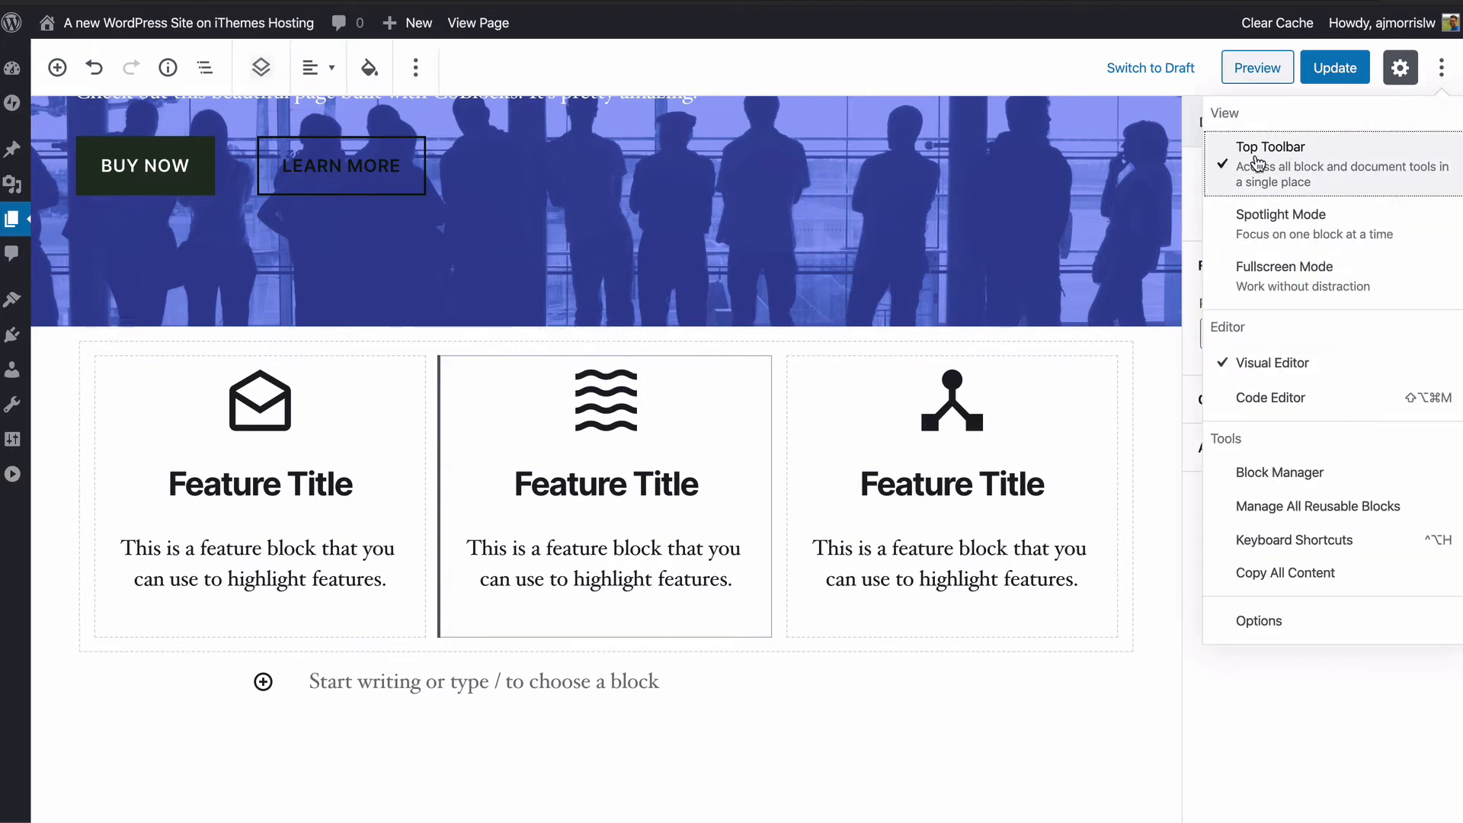
{"action": "left_click", "coordinate": [1437, 73]}
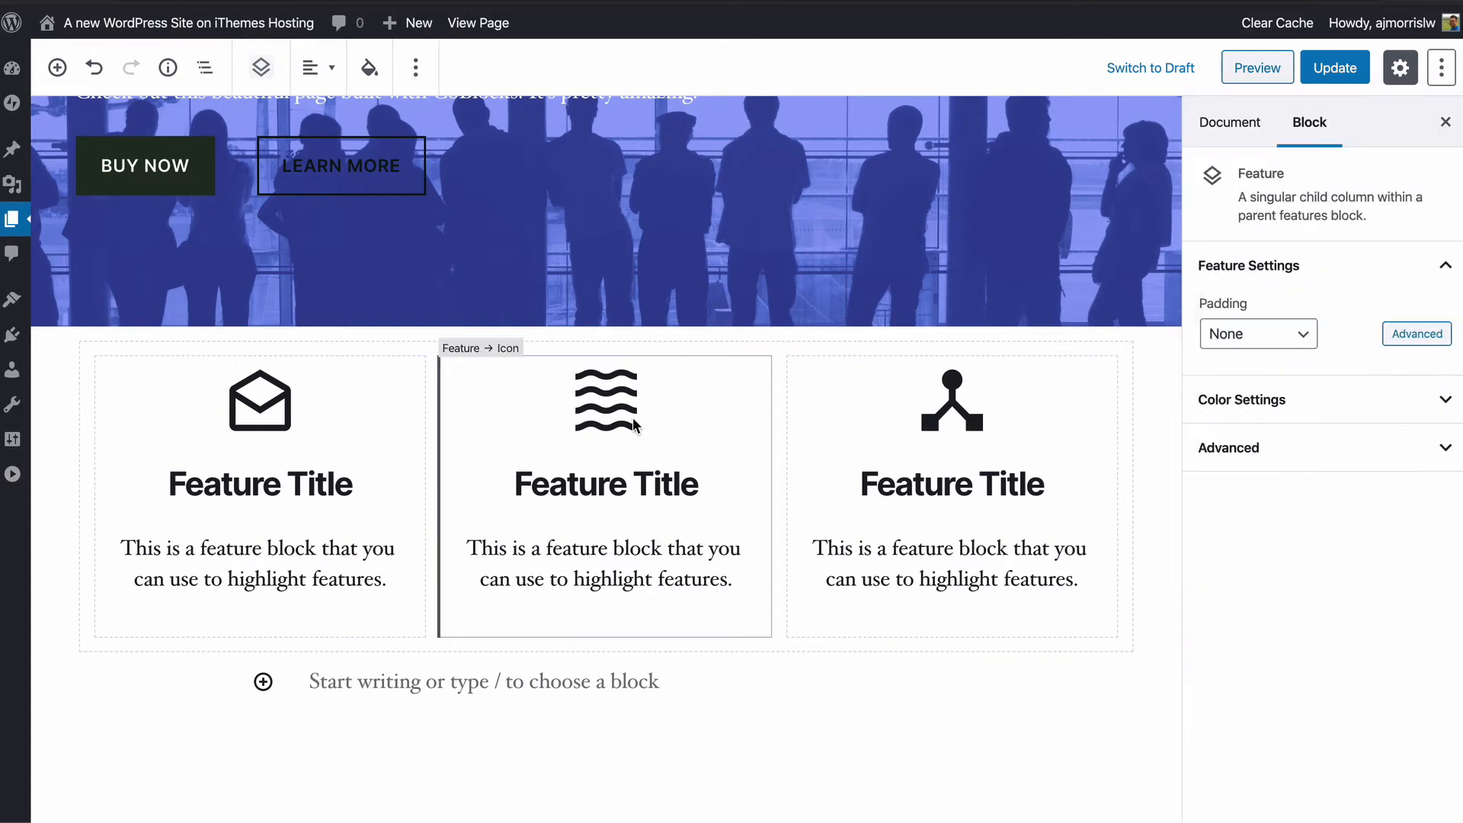
Step: Select the icons in the first and second feature columns to check their tools in the top toolbar
{"action": "left_click", "coordinate": [843, 458]}
{"action": "left_click", "coordinate": [388, 381]}
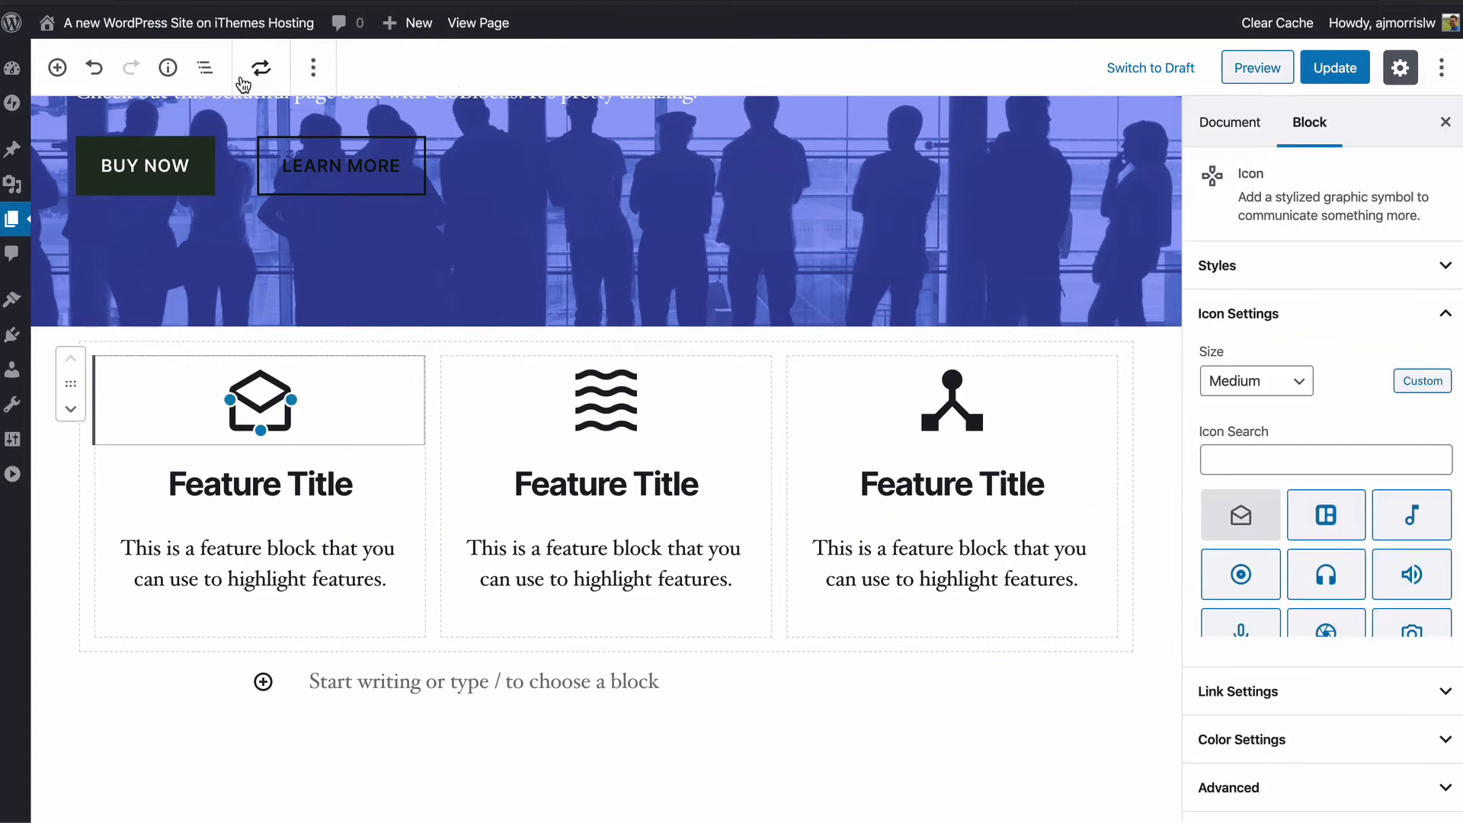
{"action": "left_click", "coordinate": [475, 408]}
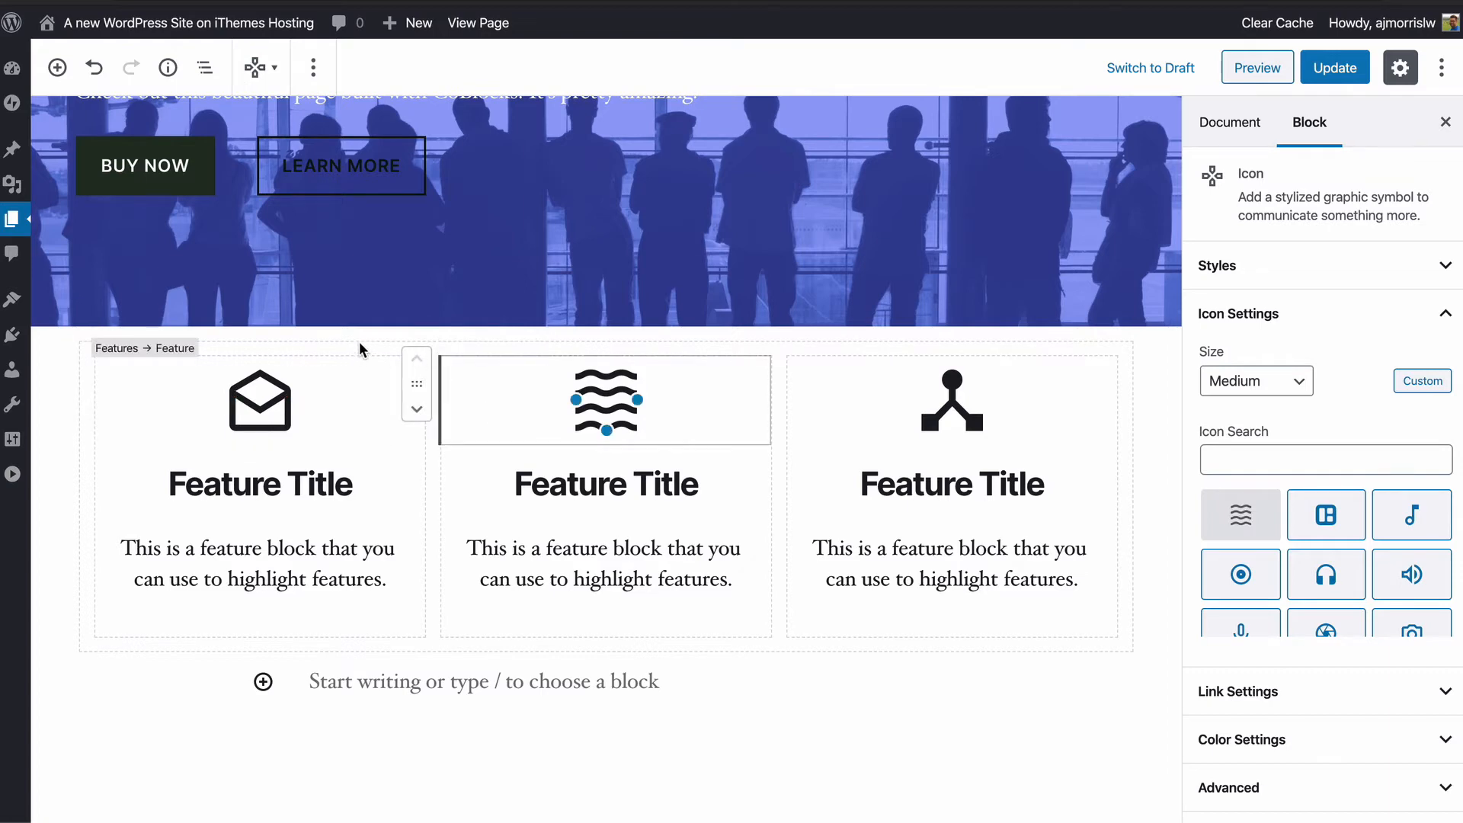
Step: Select the parent Features block, try the Full Width alignment, and return it to Wide Width
{"action": "left_click", "coordinate": [86, 338]}
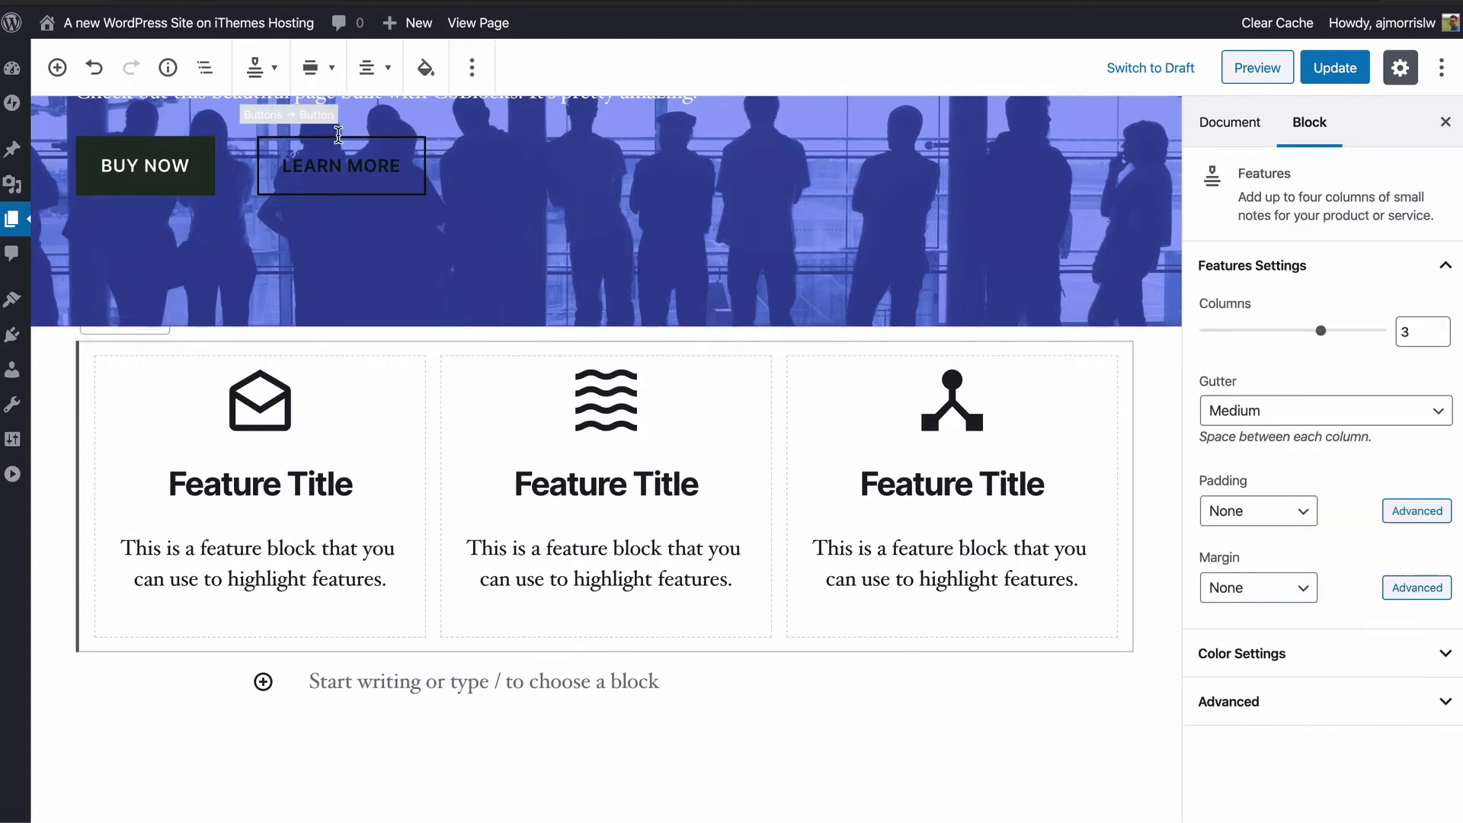
{"action": "left_click", "coordinate": [328, 81]}
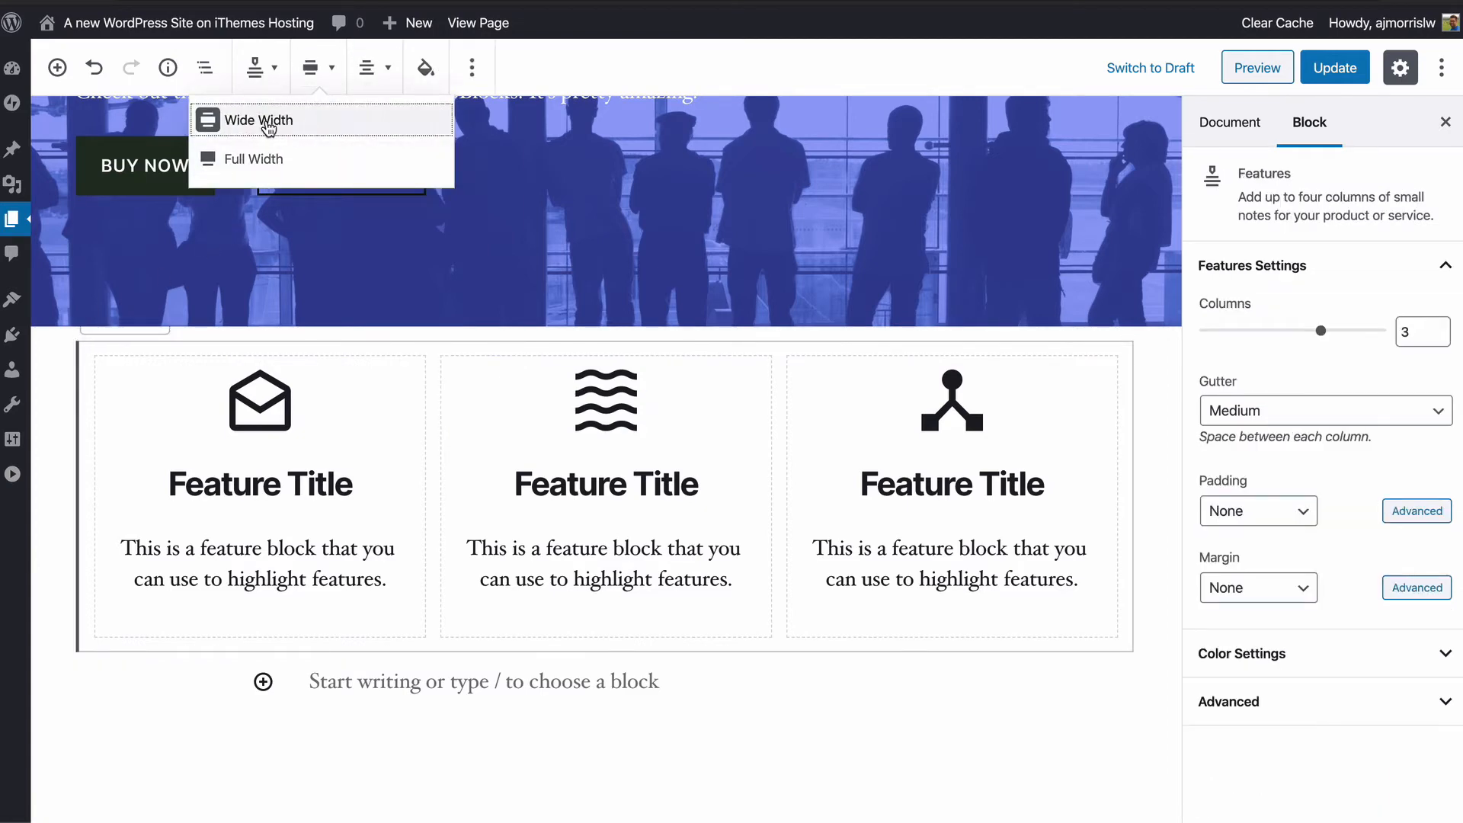
{"action": "left_click", "coordinate": [266, 168]}
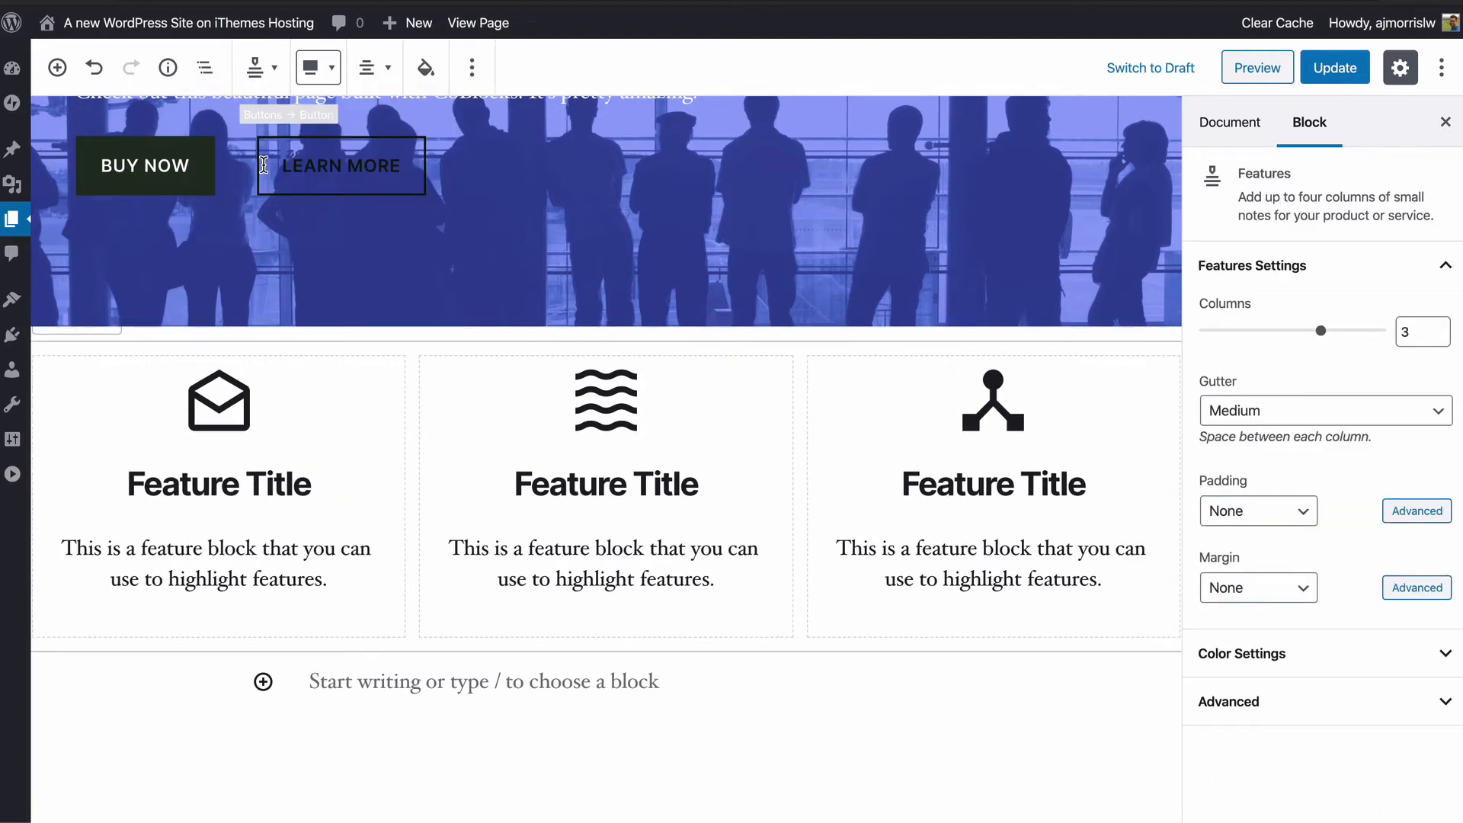
{"action": "left_click", "coordinate": [307, 78]}
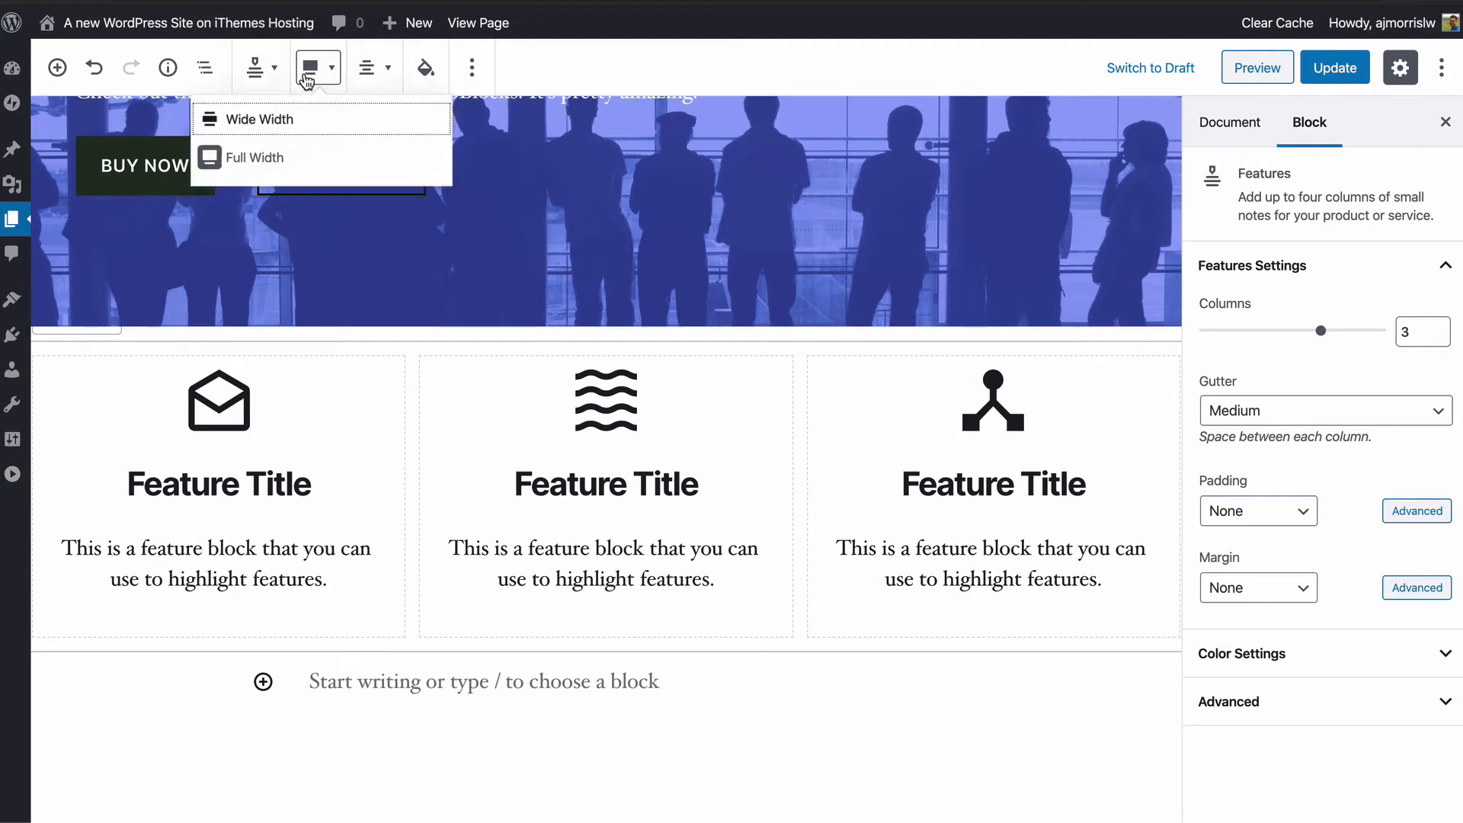
{"action": "left_click", "coordinate": [263, 123]}
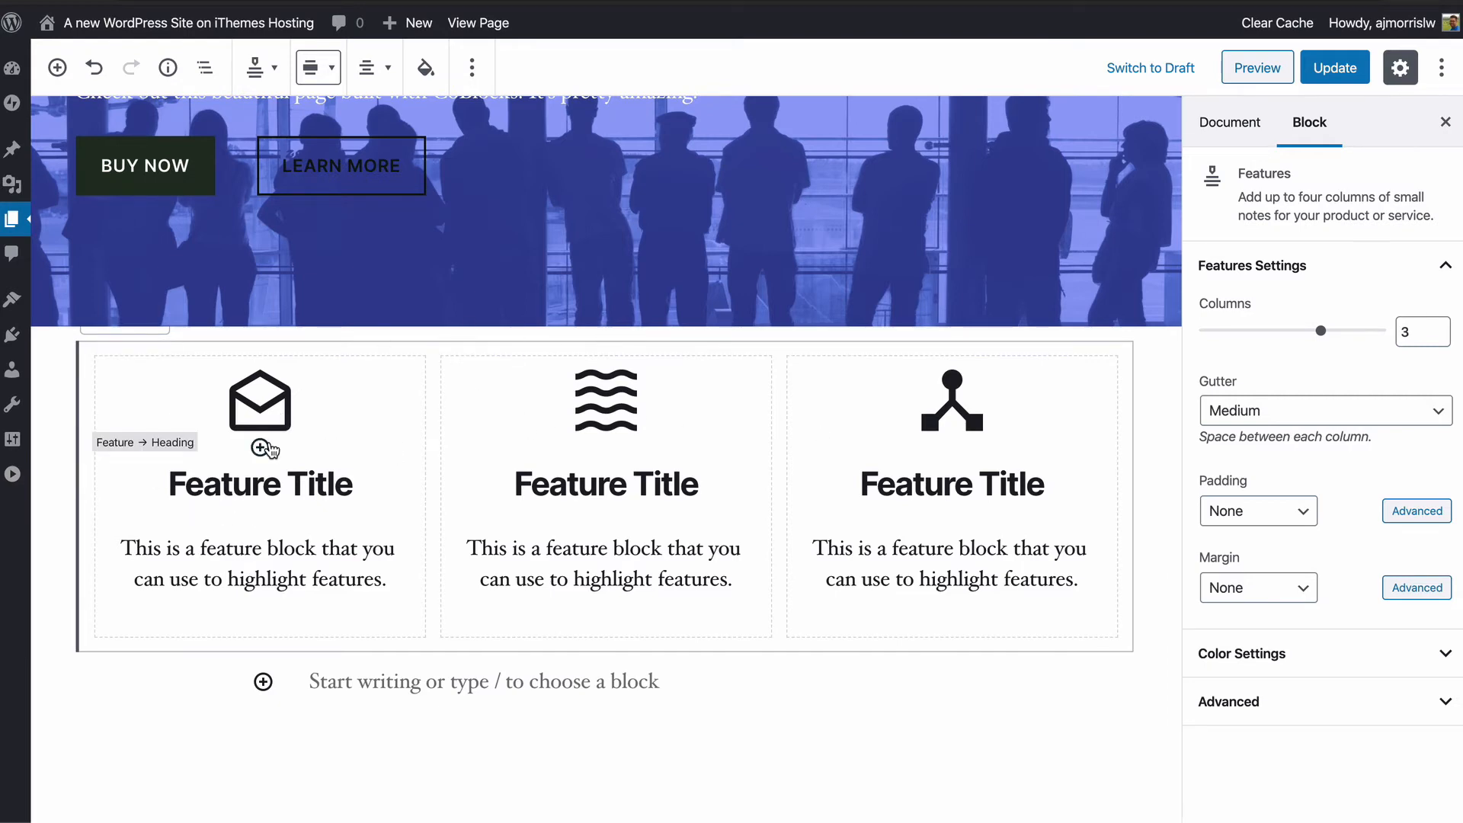
Step: Search the icons for "mic" and replace the first feature column's icon with the microphone
{"action": "left_click", "coordinate": [260, 404]}
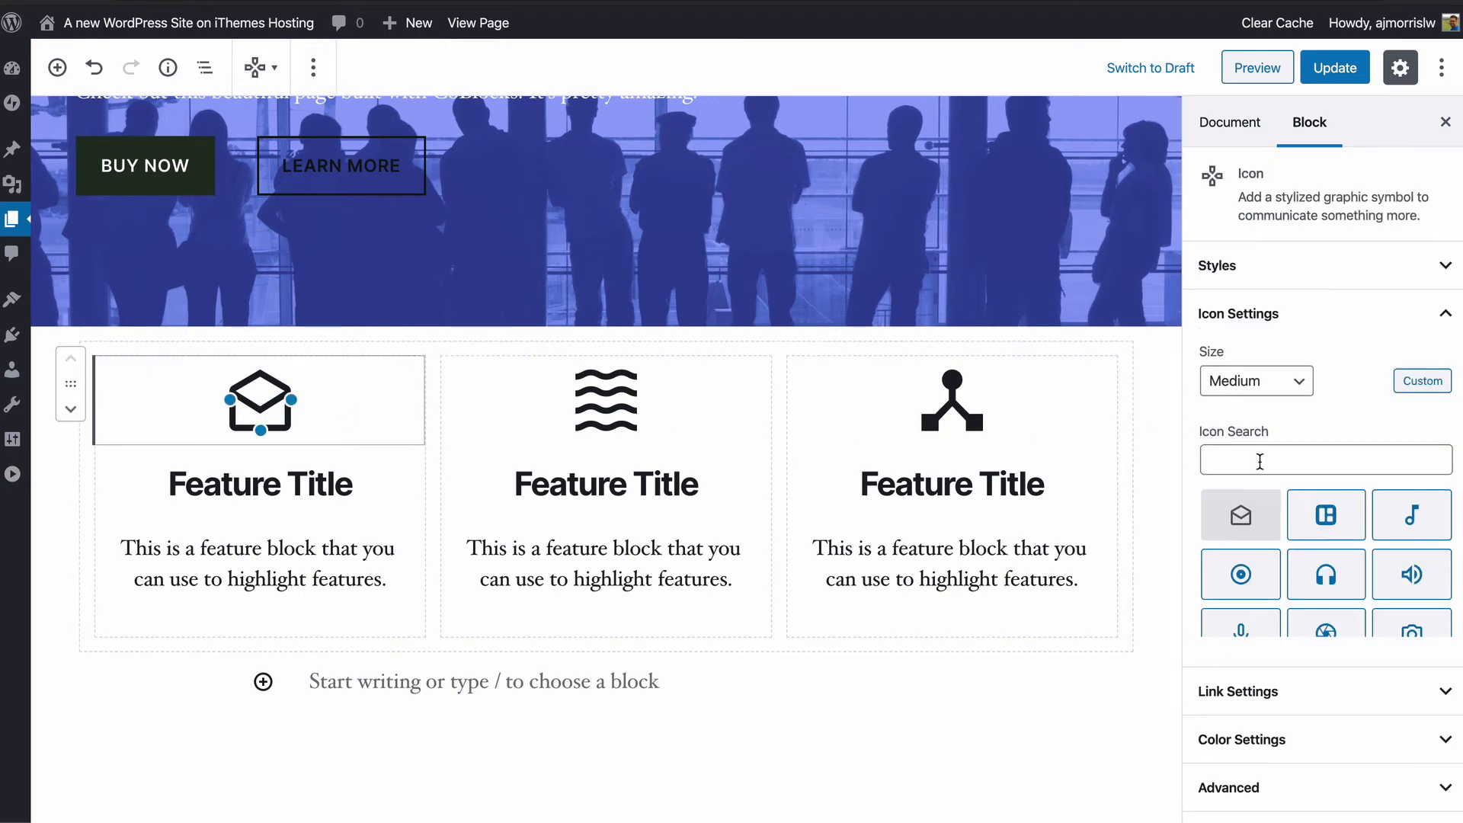
{"action": "left_click", "coordinate": [1345, 457]}
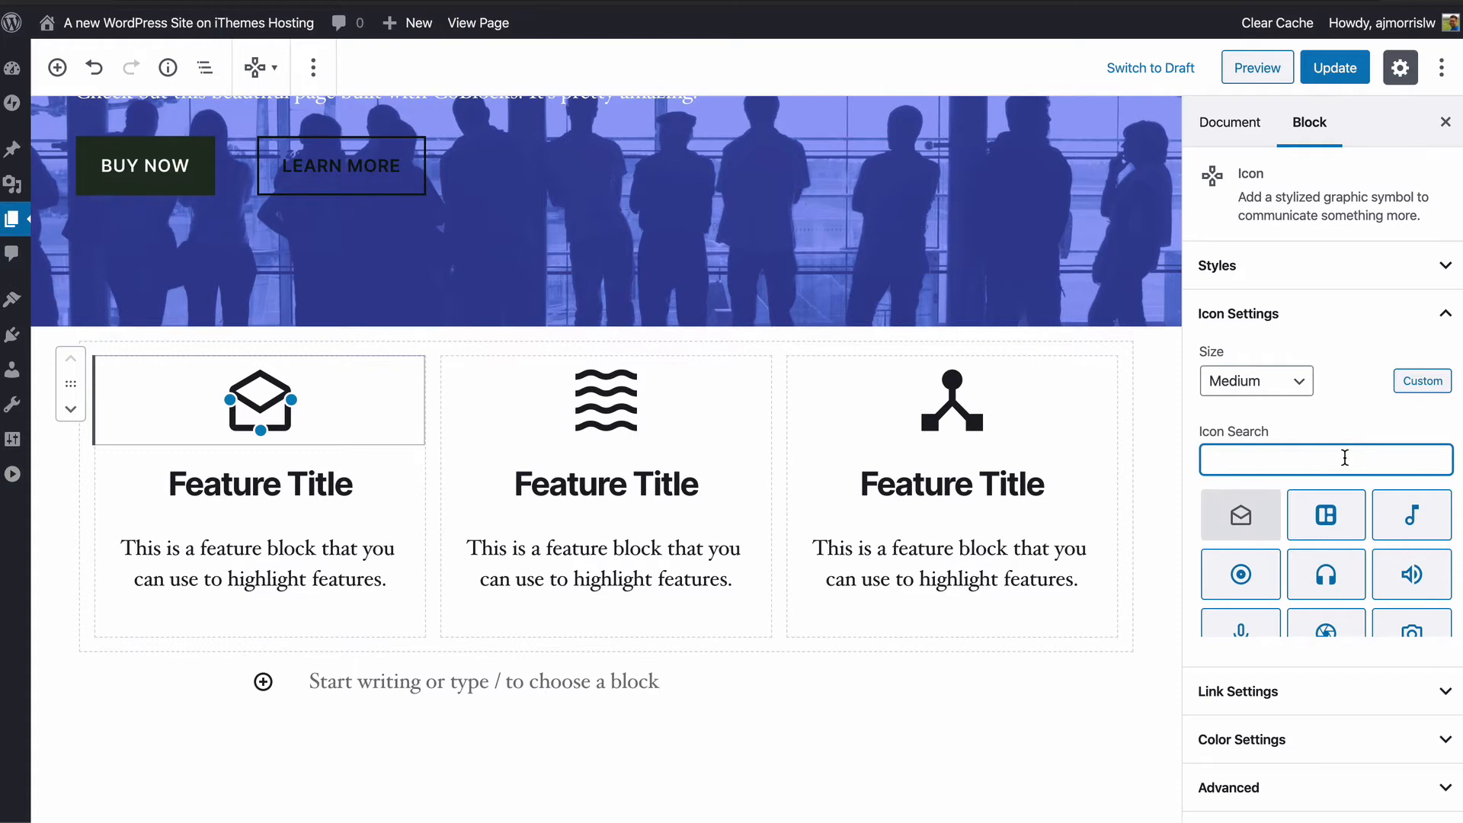
{"action": "type", "text": "mich"}
{"action": "key", "text": "BackSpace"}
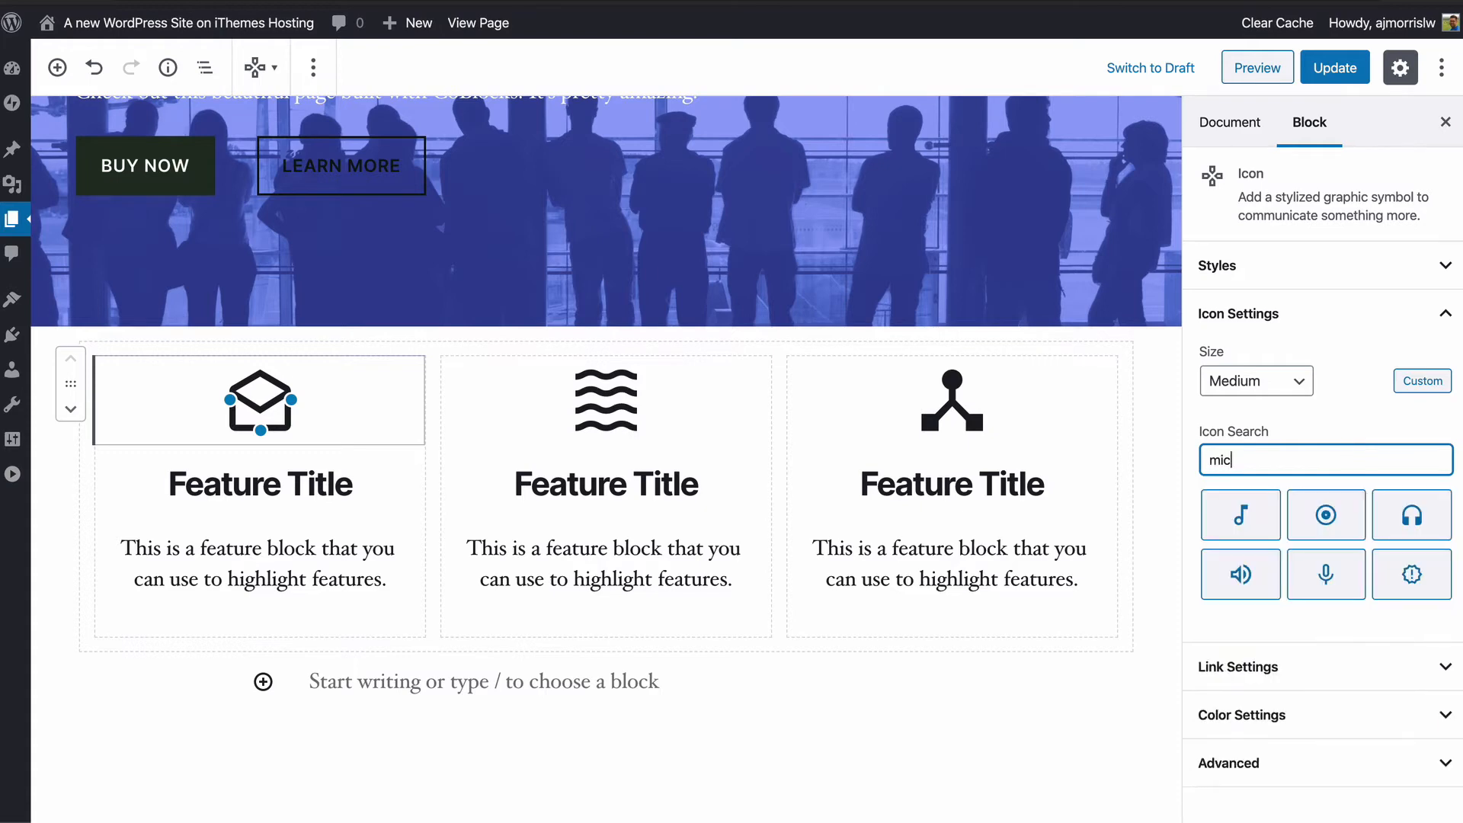
{"action": "left_click", "coordinate": [1324, 578]}
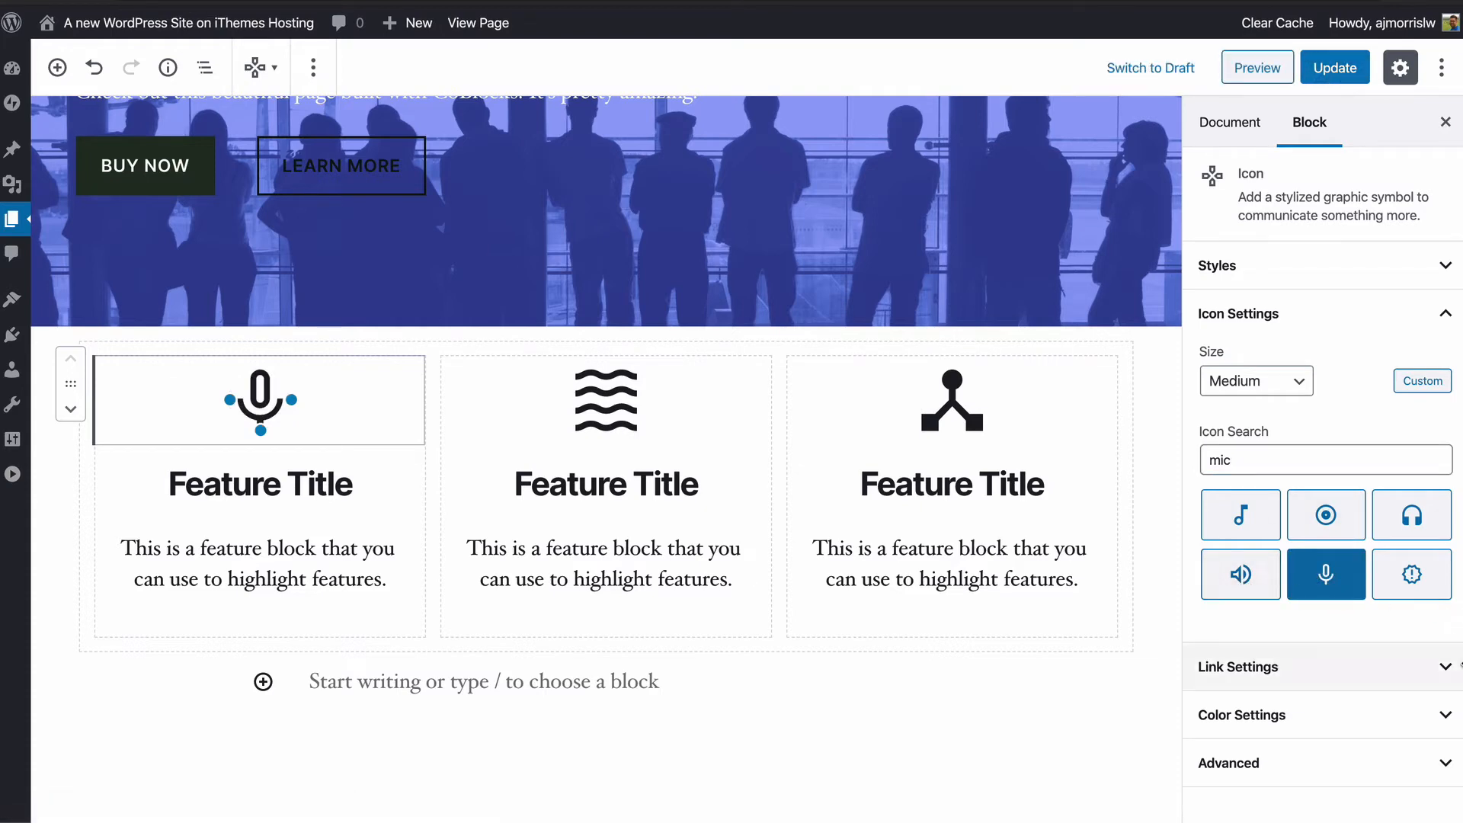
Step: Select the third feature column's icon, check its custom size option and reset it, and search the icons for "cust"
{"action": "left_click", "coordinate": [613, 415]}
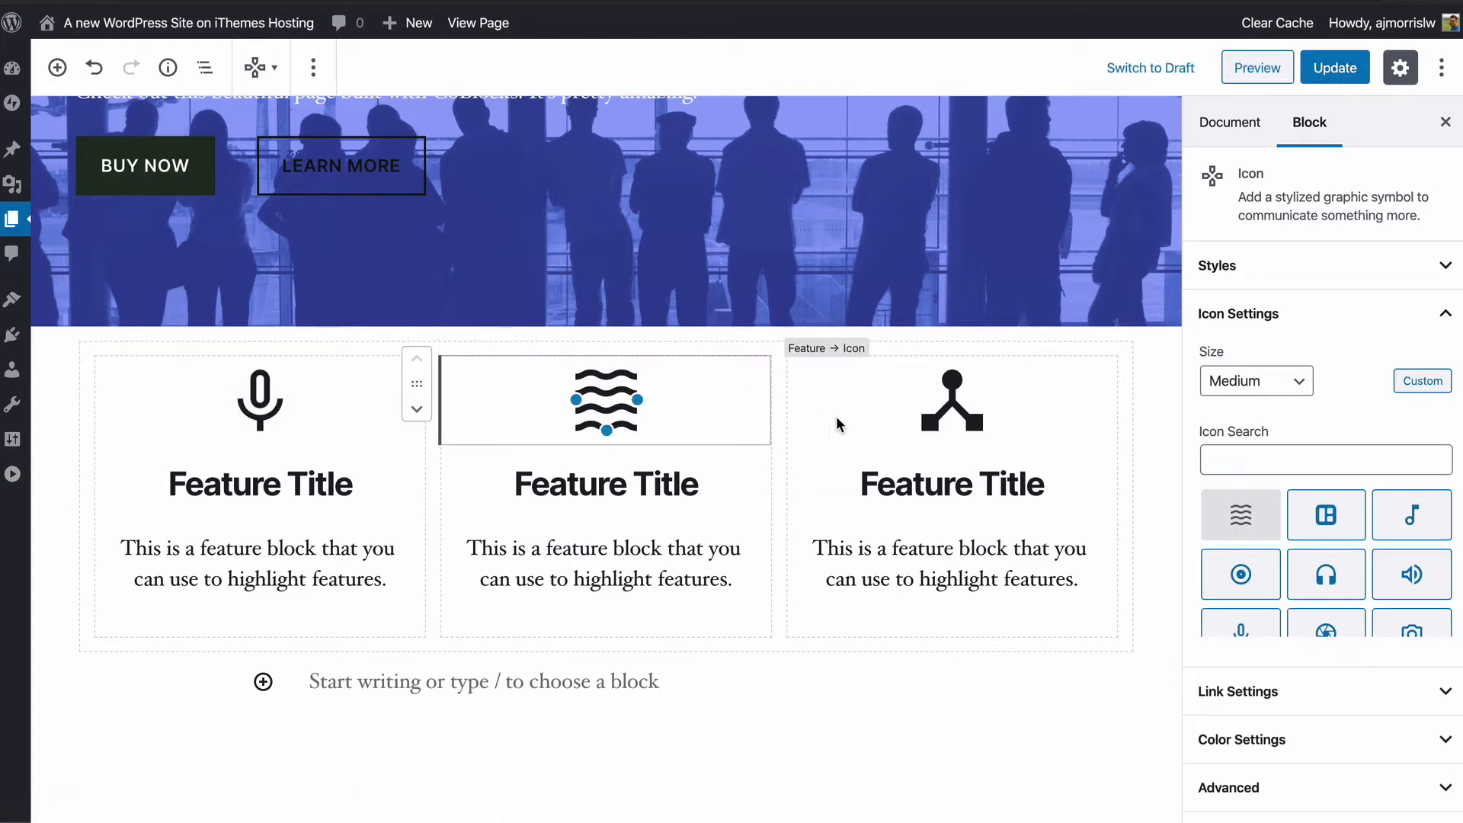
{"action": "left_click", "coordinate": [954, 408]}
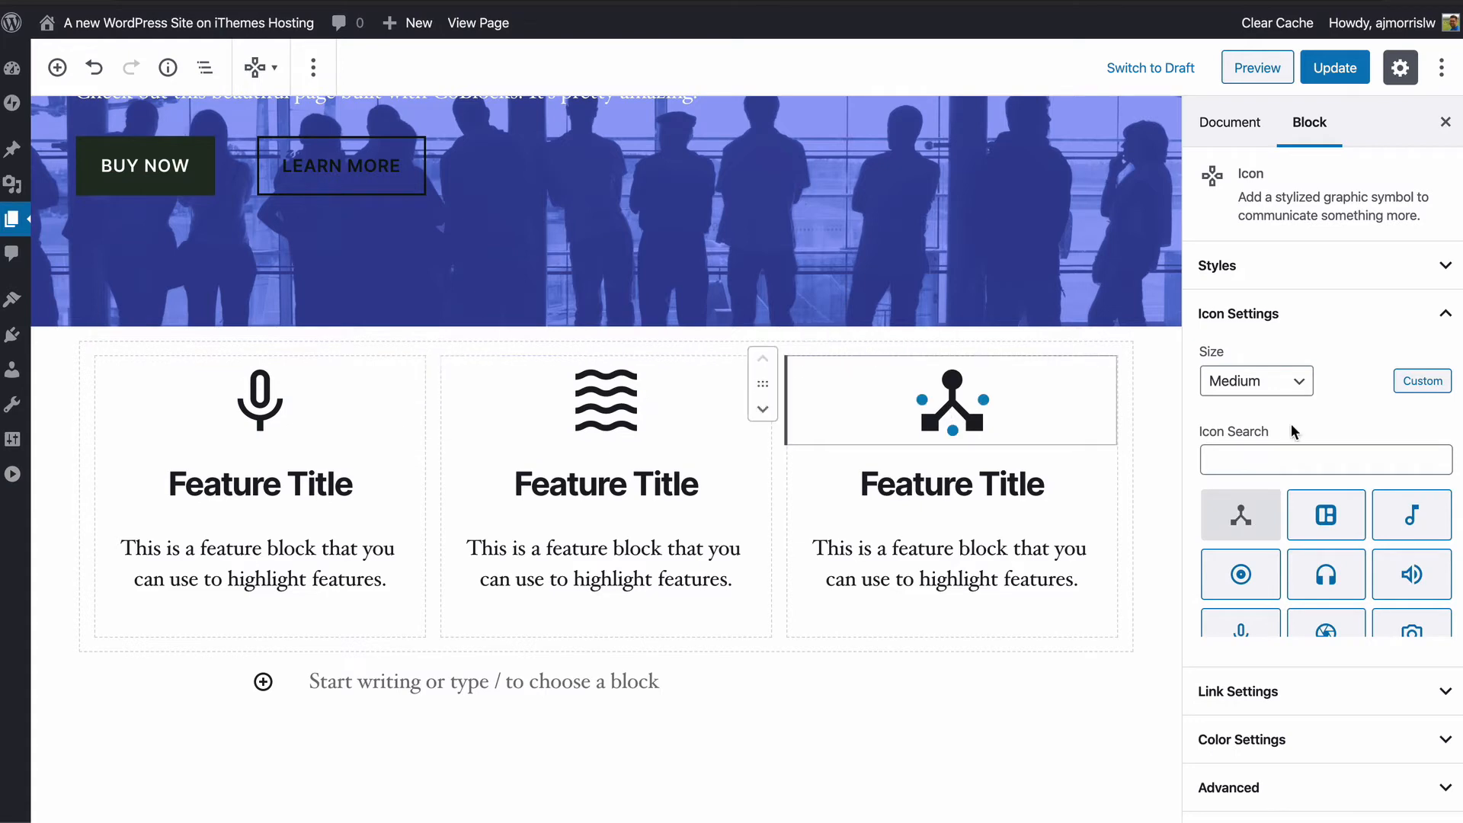
{"action": "left_click", "coordinate": [1419, 385]}
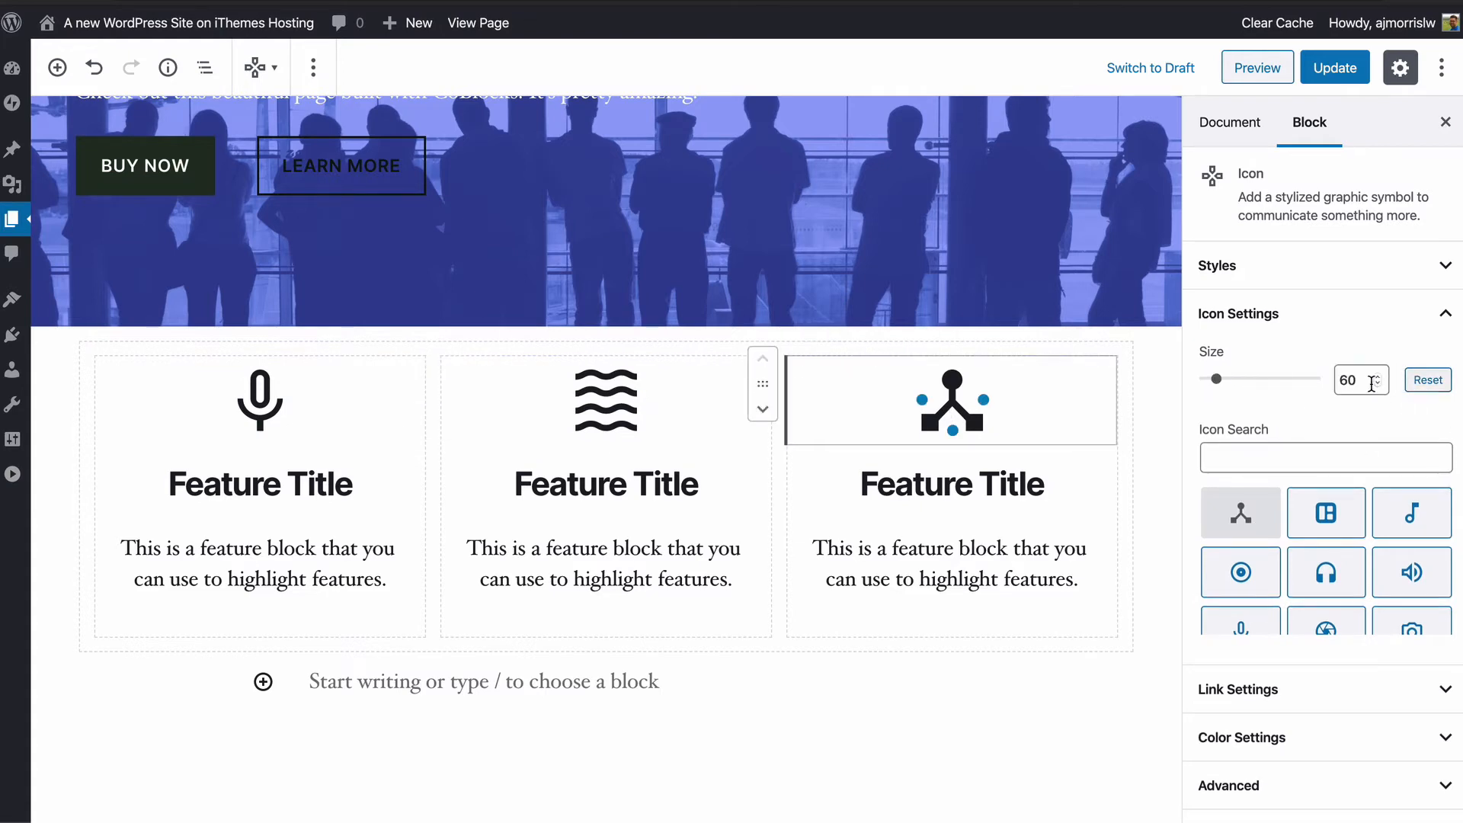
{"action": "left_click", "coordinate": [1427, 381]}
{"action": "left_click", "coordinate": [1338, 460]}
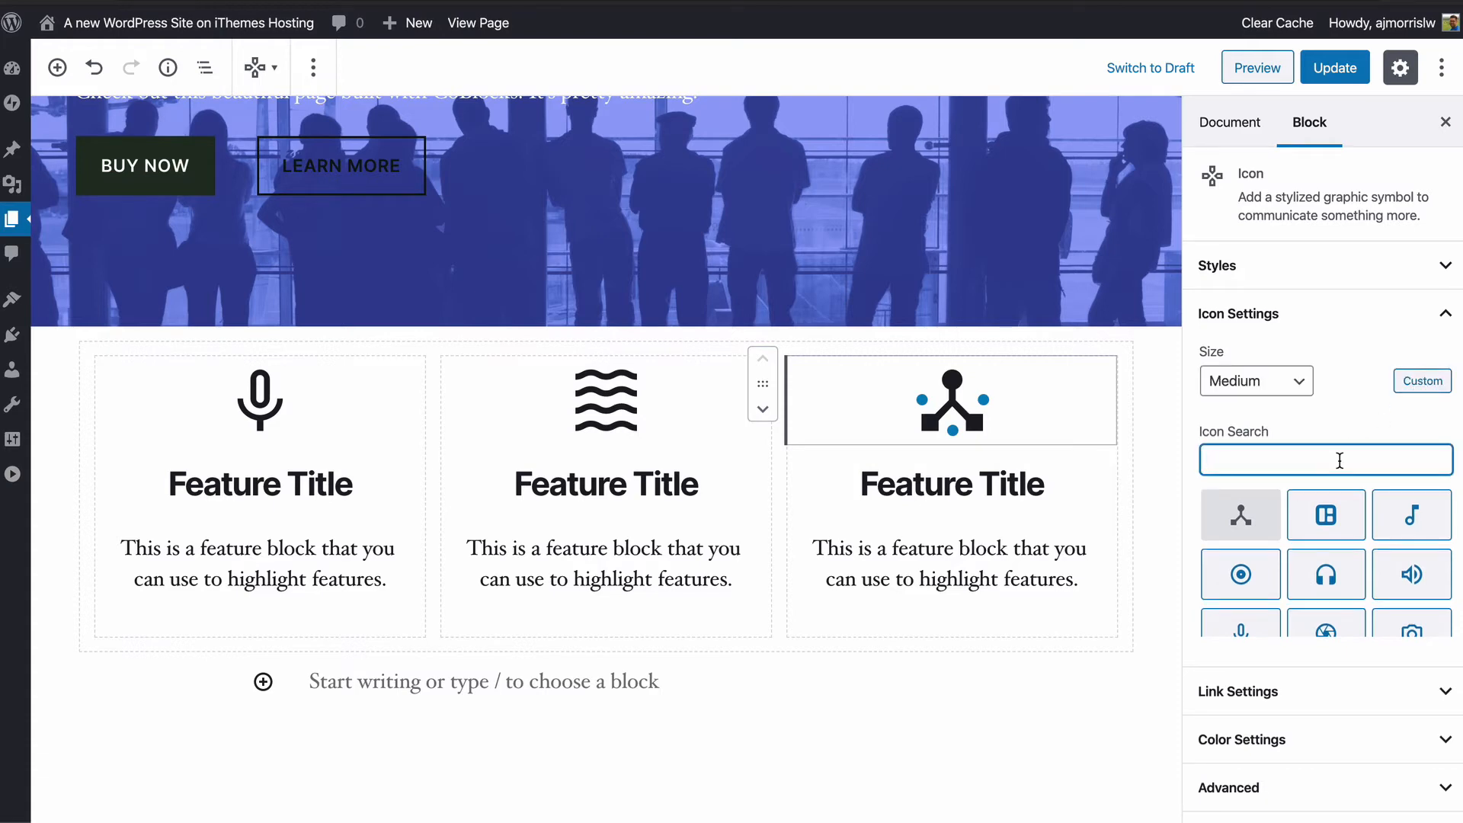
{"action": "type", "text": "cust"}
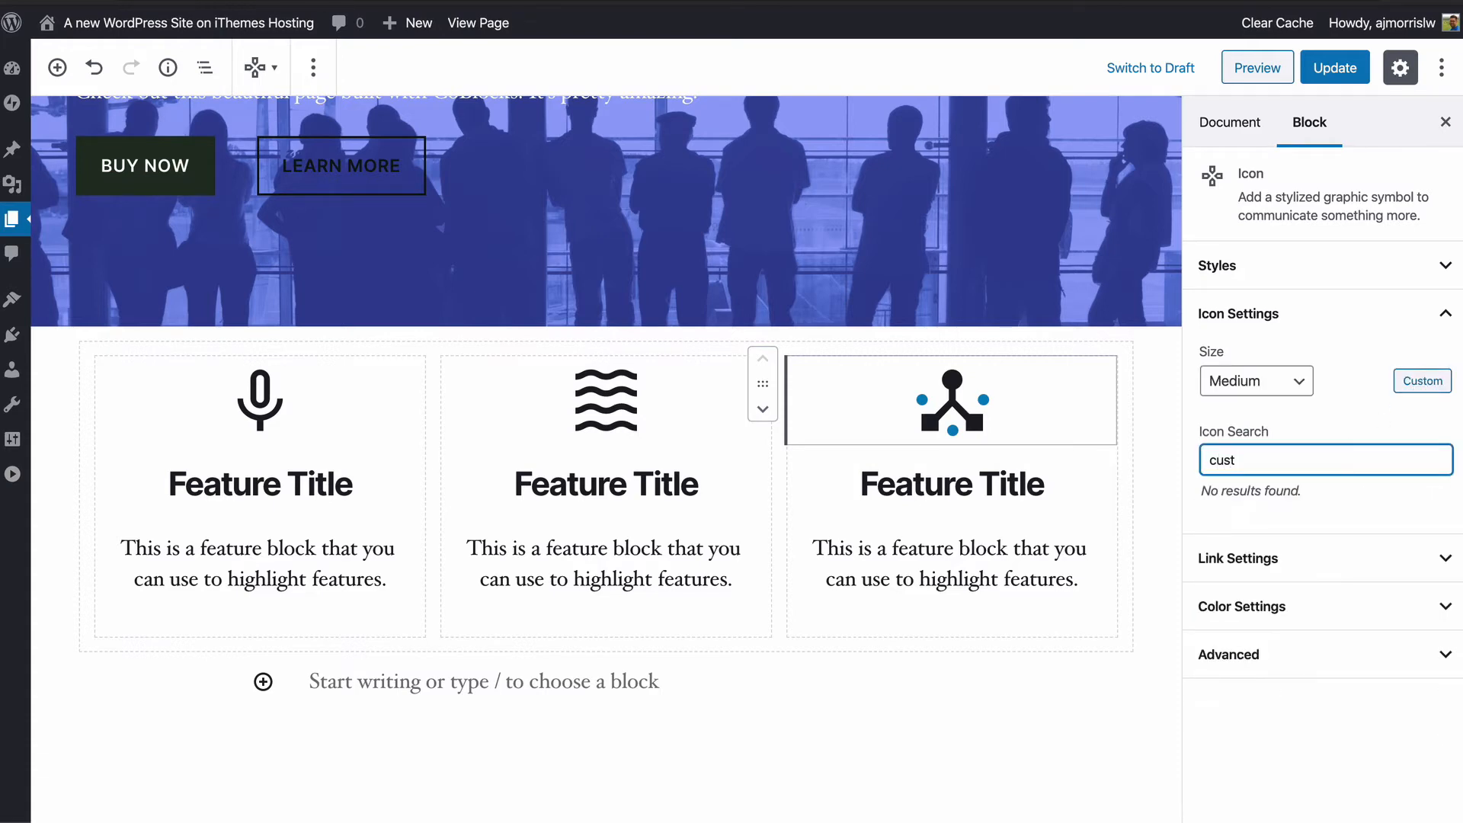
Step: Clear the icon search and try the Filled style on the third feature's icon before returning it to Outlined
{"action": "key", "text": "ctrl+a"}
{"action": "key", "text": "BackSpace"}
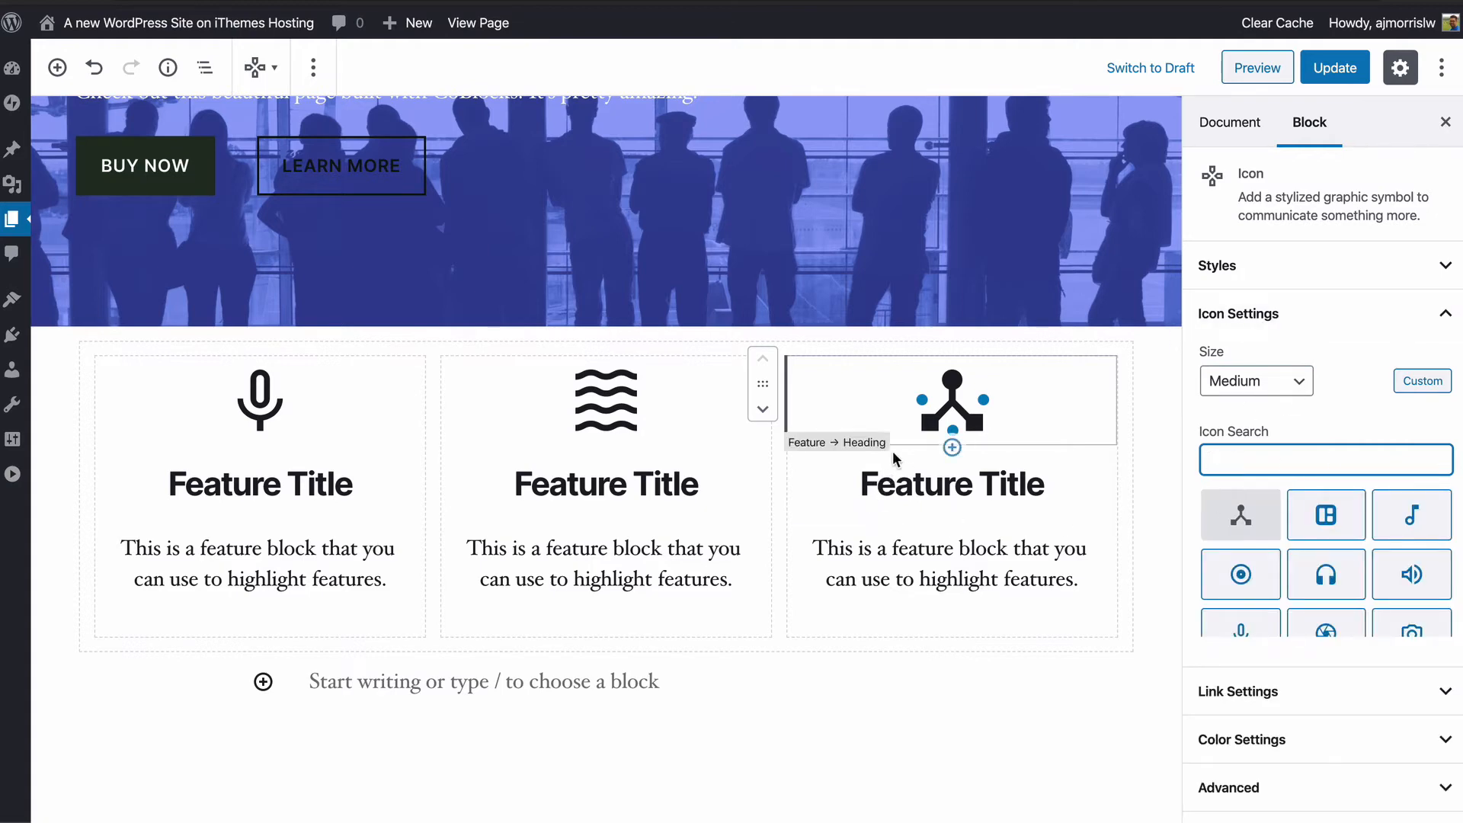
{"action": "left_click", "coordinate": [1271, 324]}
{"action": "left_click", "coordinate": [1257, 283]}
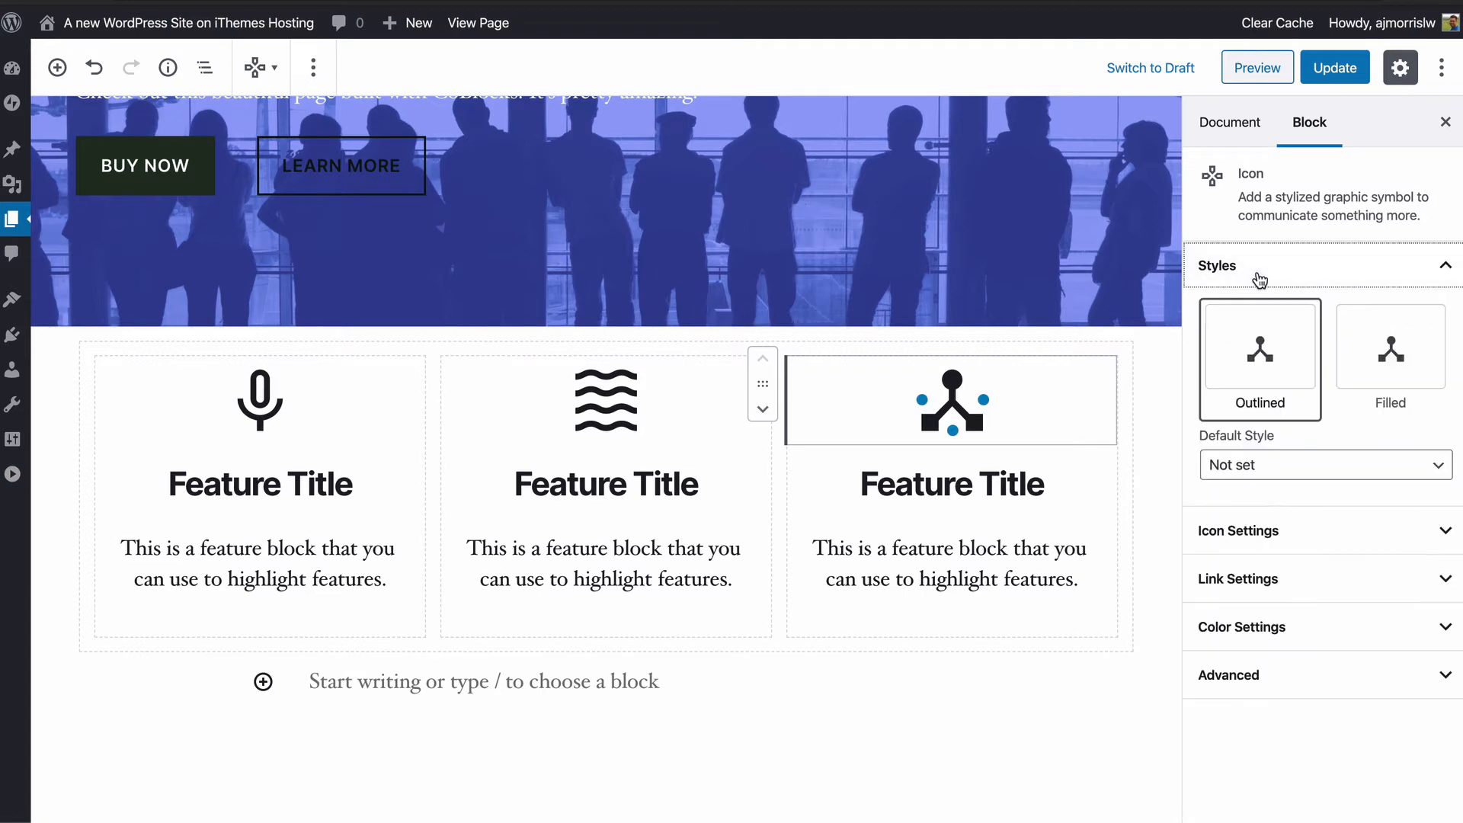
{"action": "left_click", "coordinate": [1389, 359]}
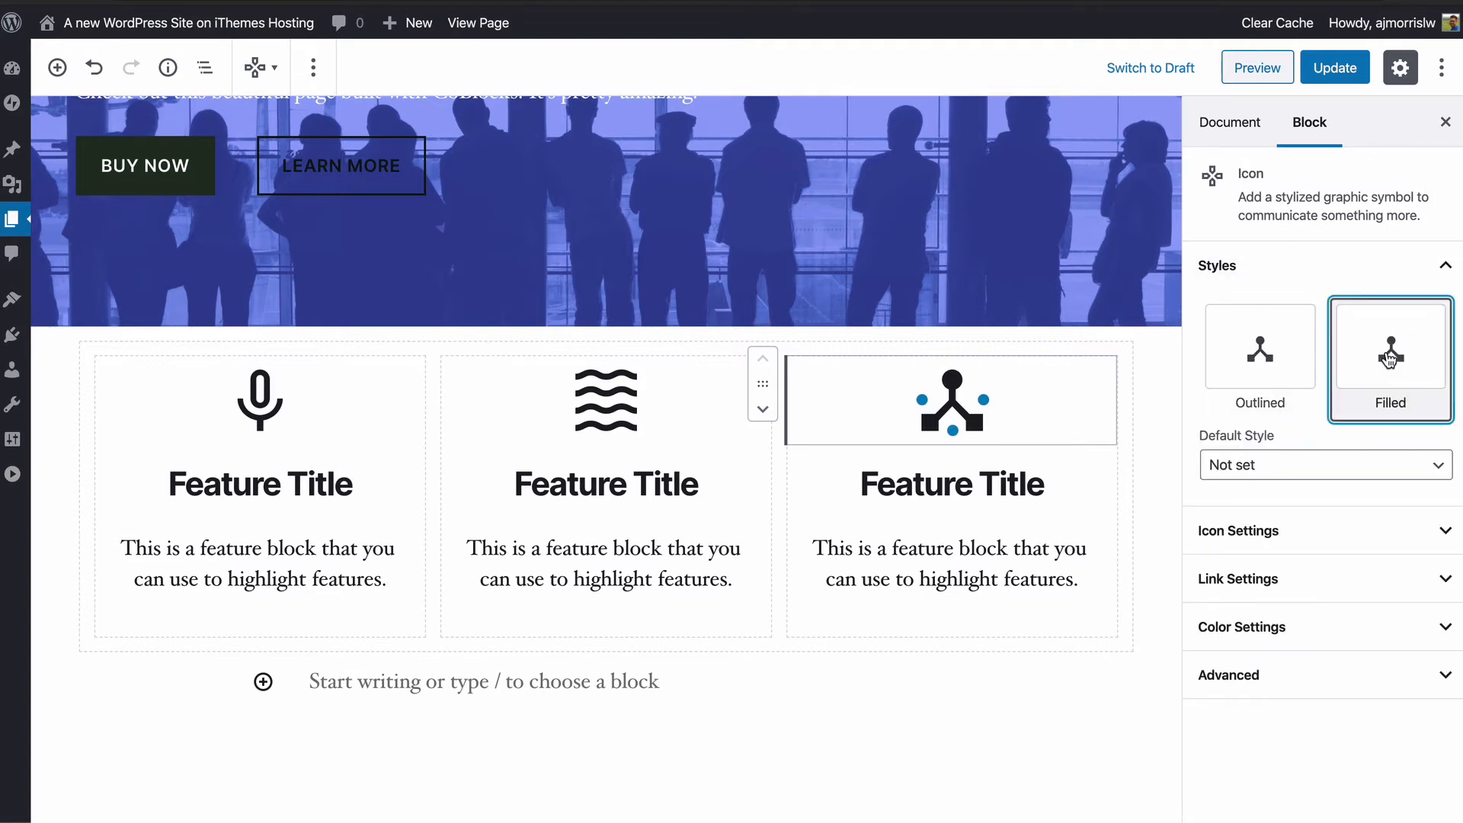
{"action": "left_click", "coordinate": [1259, 355]}
Step: Try Filled as the icon block's default style and return the default style to Not set
{"action": "left_click", "coordinate": [1280, 477]}
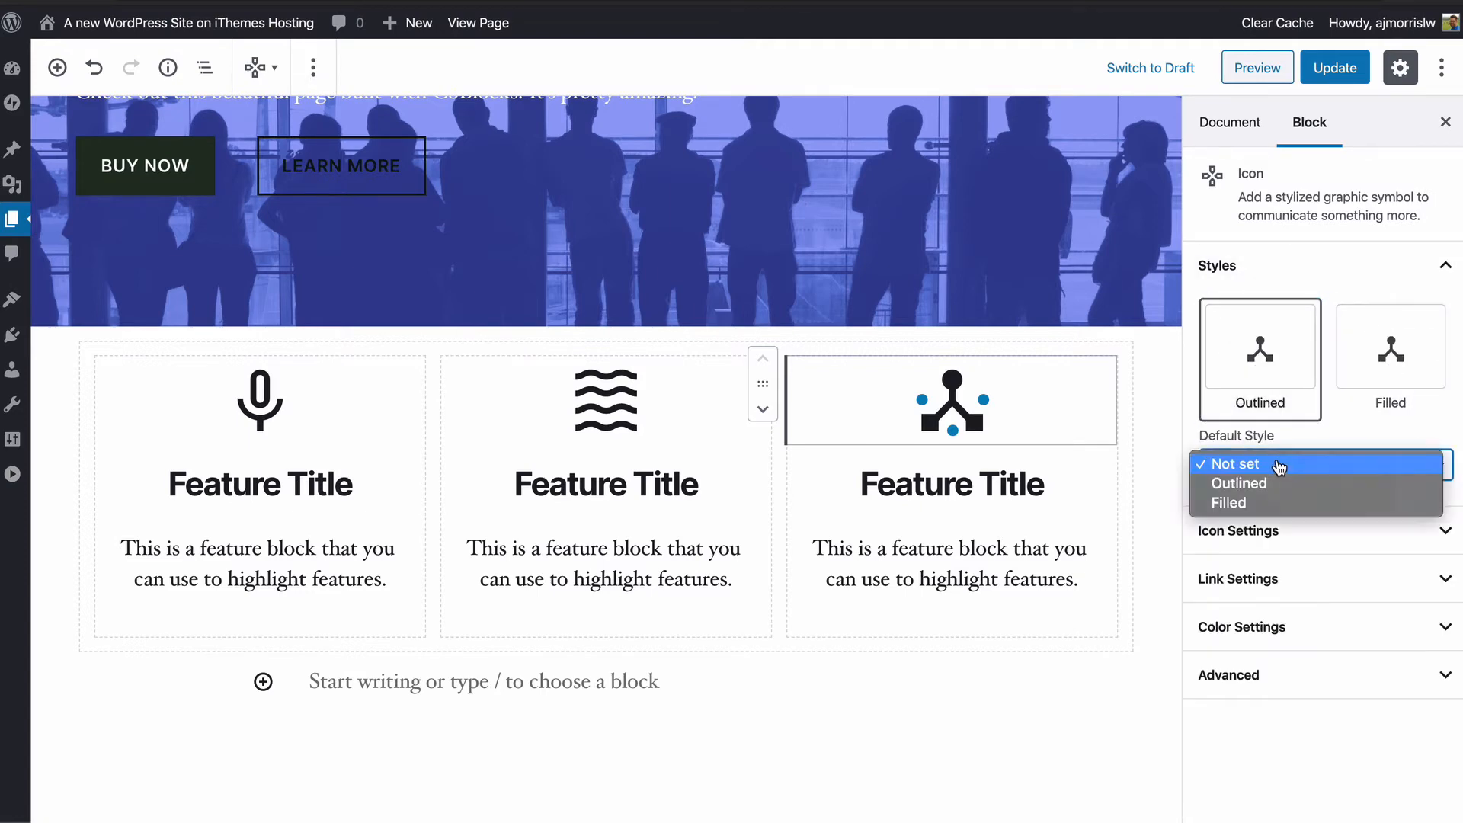
{"action": "left_click", "coordinate": [1264, 504]}
{"action": "left_click", "coordinate": [1259, 467]}
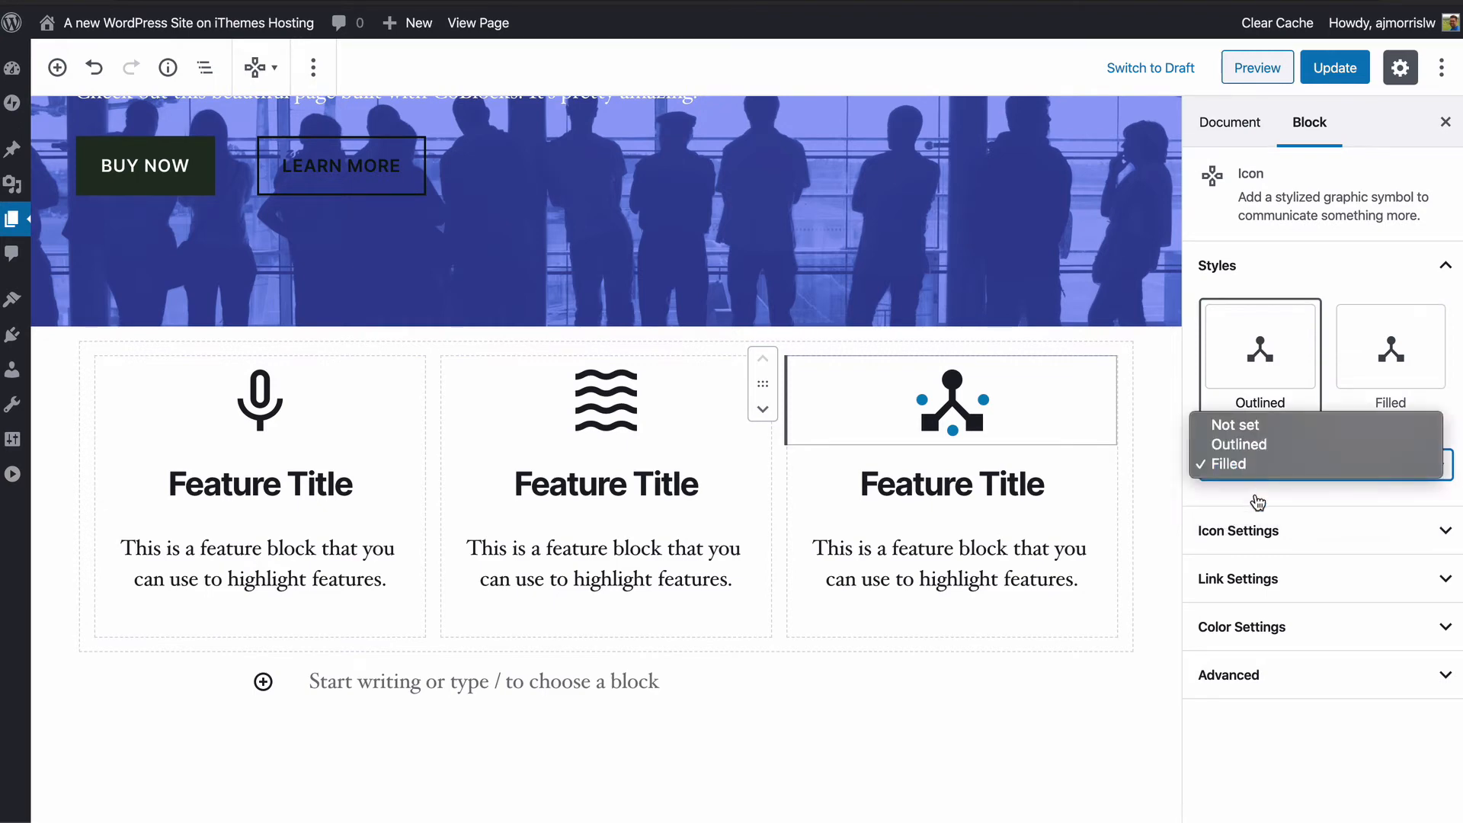
{"action": "left_click", "coordinate": [1239, 444]}
{"action": "left_click", "coordinate": [1256, 458]}
{"action": "left_click", "coordinate": [1256, 444]}
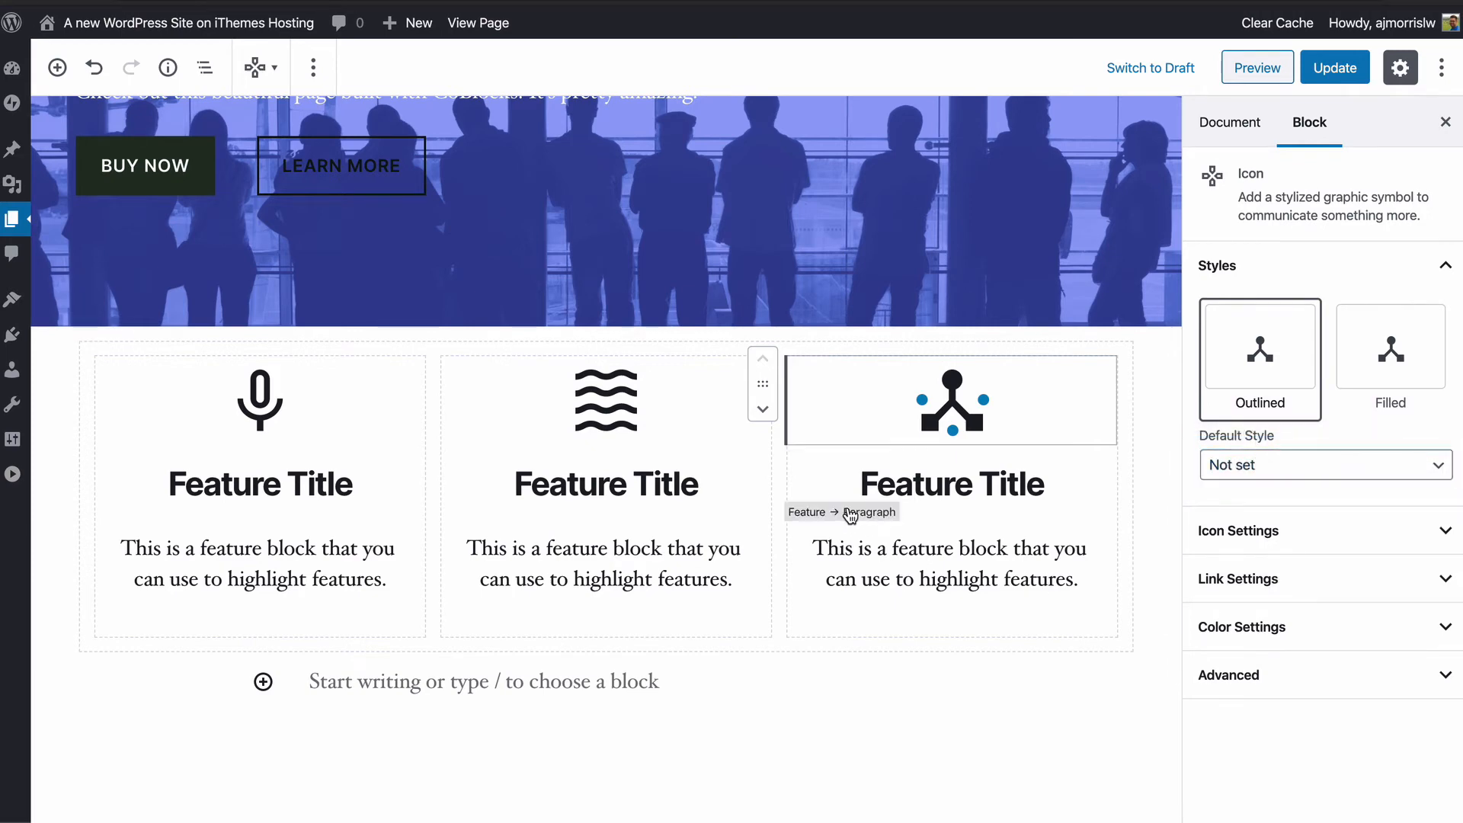
Step: Try enlarging the third feature's icon to 132, shrink it again and reset its size to Medium
{"action": "left_click", "coordinate": [901, 573]}
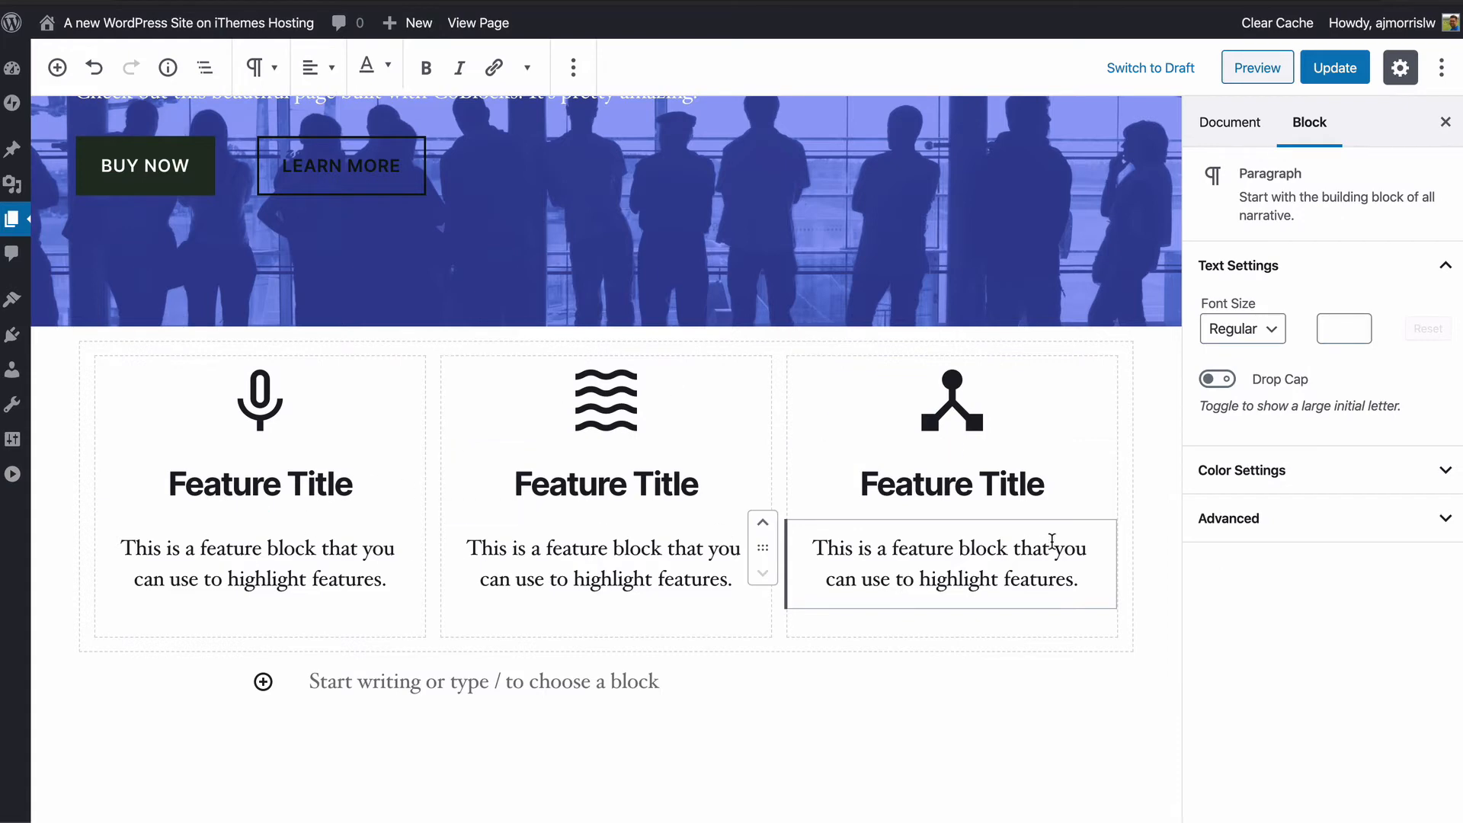
{"action": "left_click", "coordinate": [936, 413]}
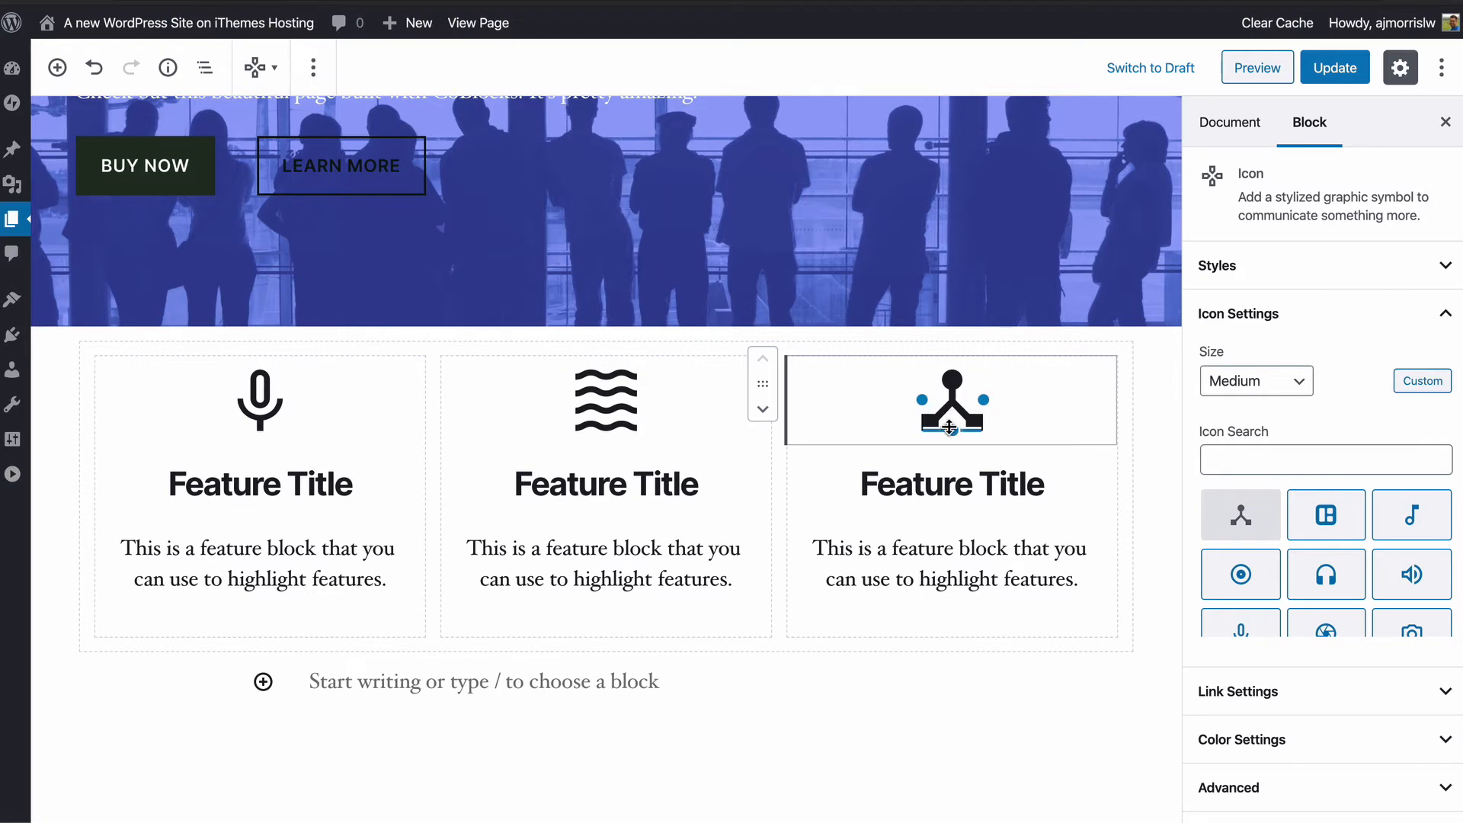
{"action": "left_click_drag", "start_coordinate": [950, 429], "coordinate": [948, 495]}
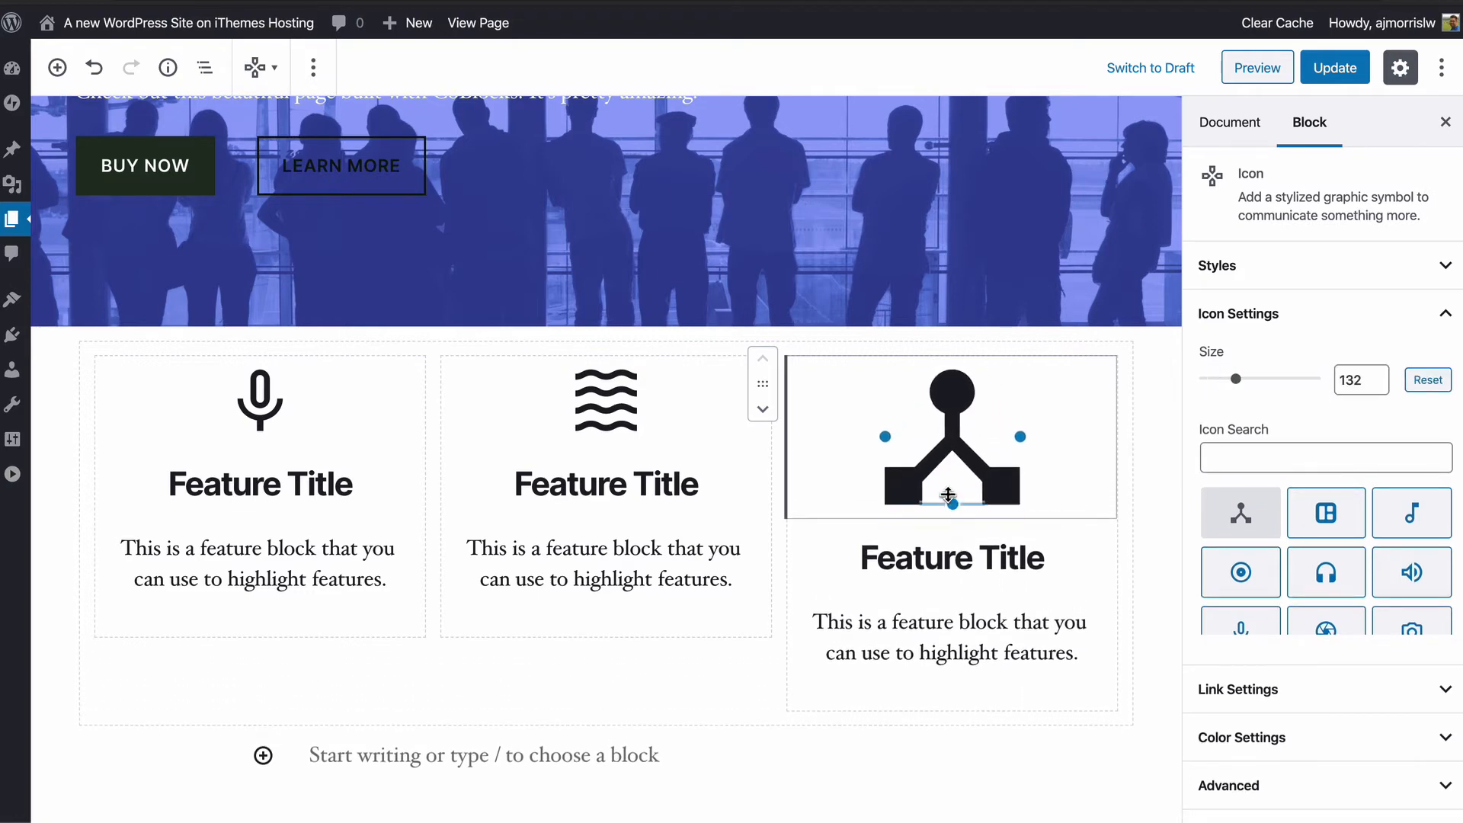
{"action": "left_click_drag", "start_coordinate": [884, 436], "coordinate": [921, 404]}
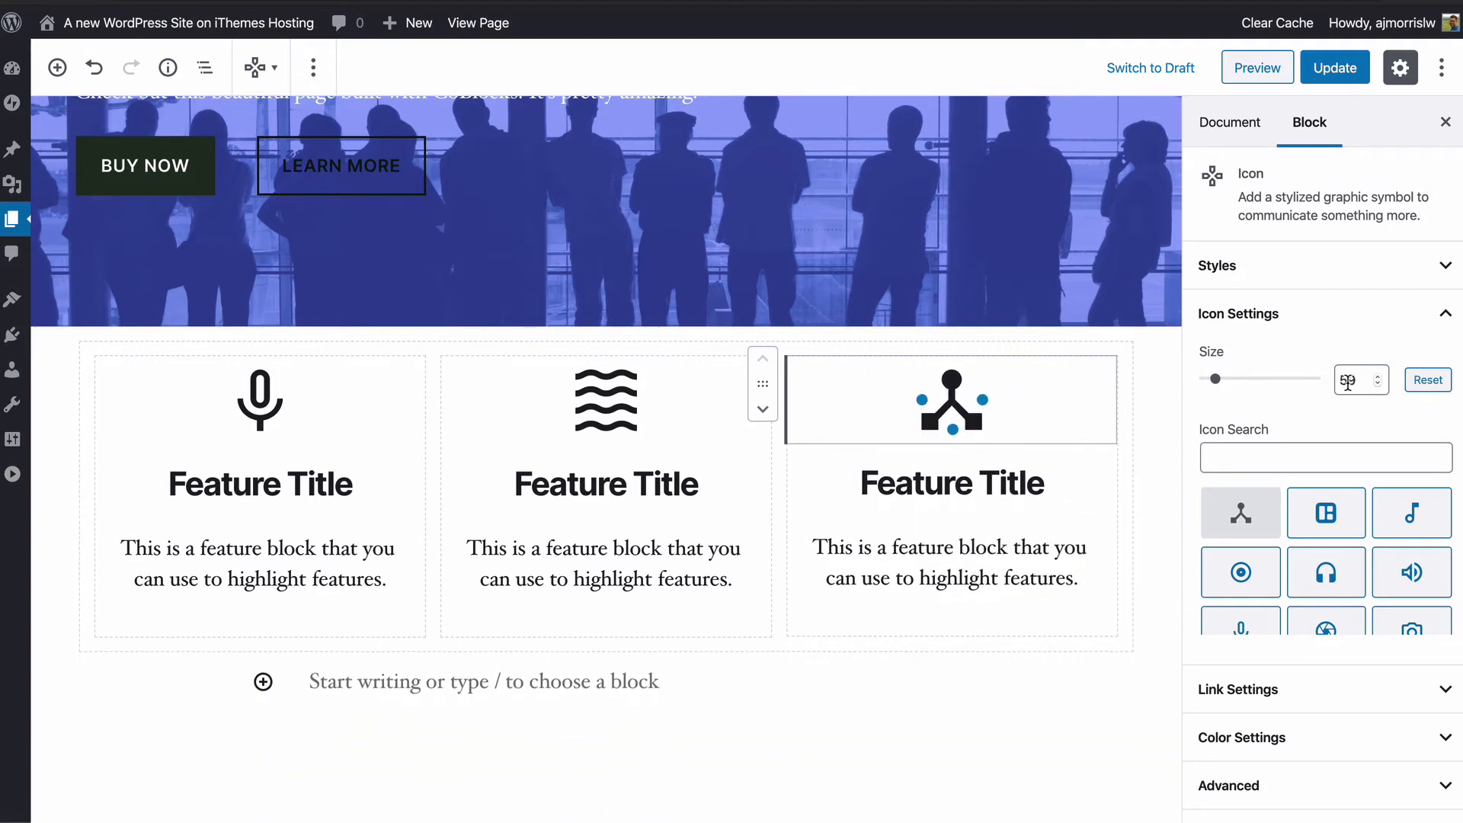
{"action": "left_click", "coordinate": [1428, 380]}
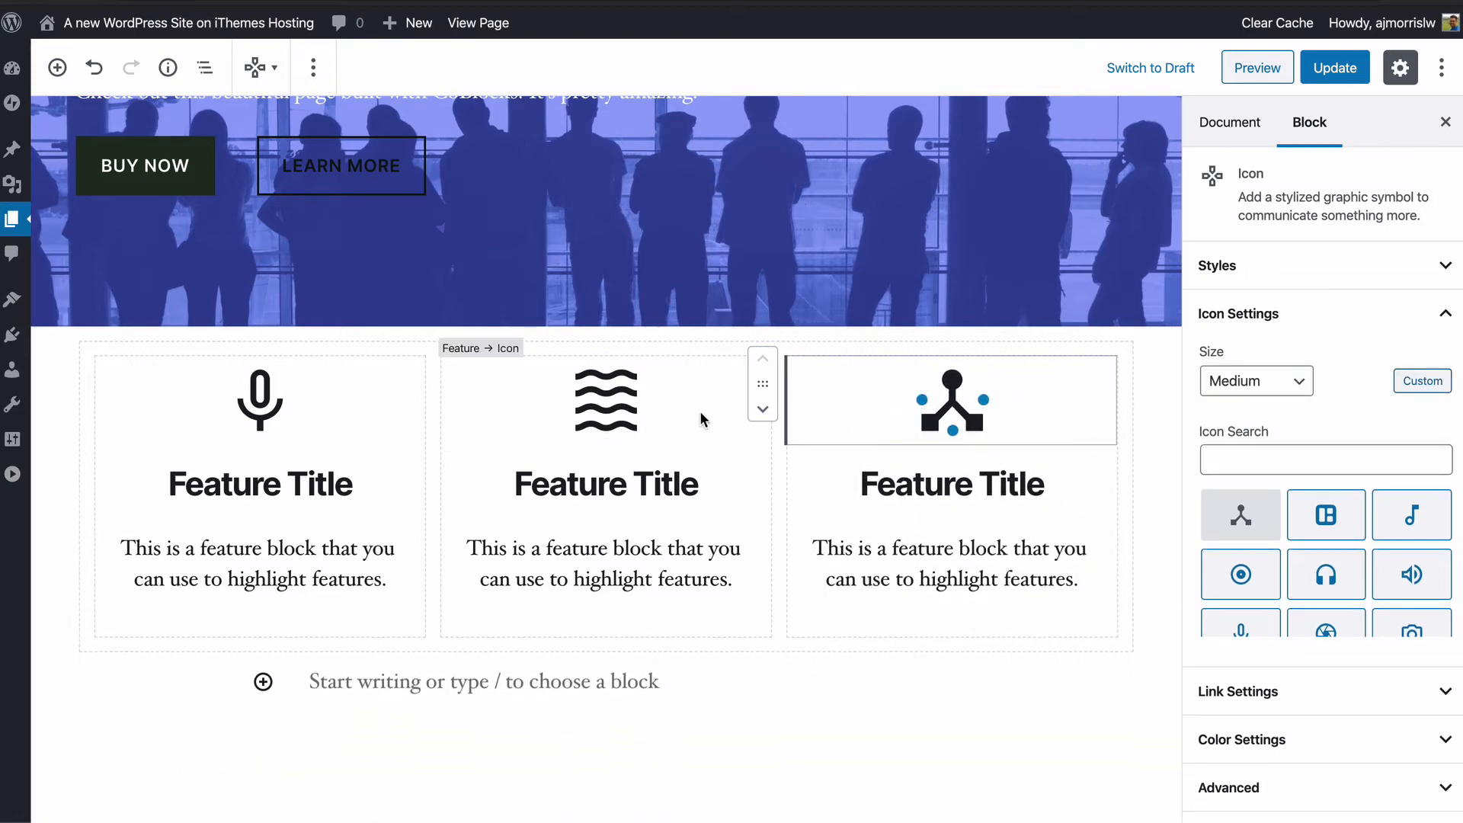
Step: Review the block settings of the second feature's icon, the first feature's heading and paragraph, and the whole Features block
{"action": "left_click", "coordinate": [610, 434]}
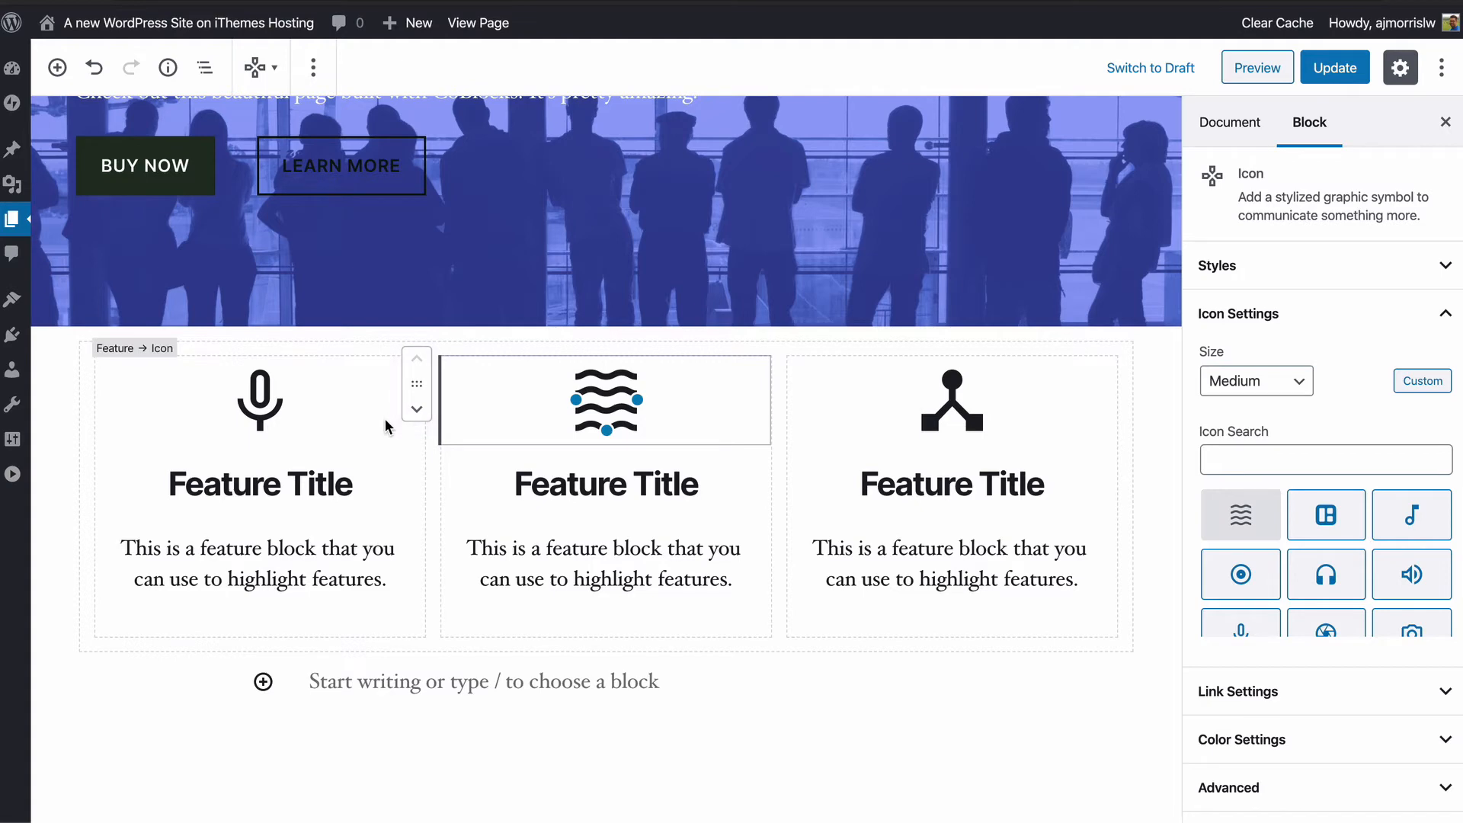
{"action": "triple_click", "coordinate": [247, 485]}
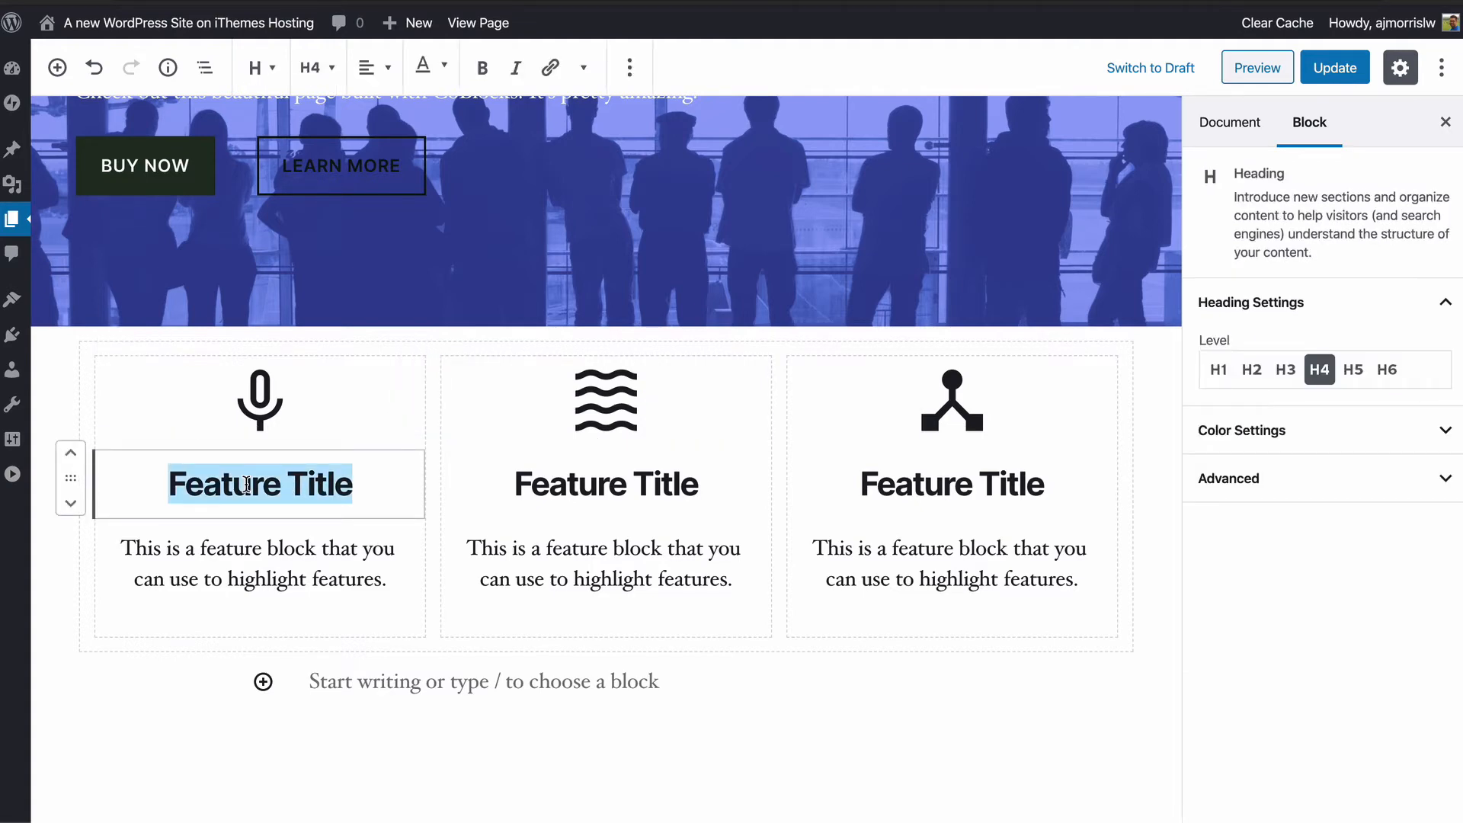
{"action": "left_click", "coordinate": [308, 546]}
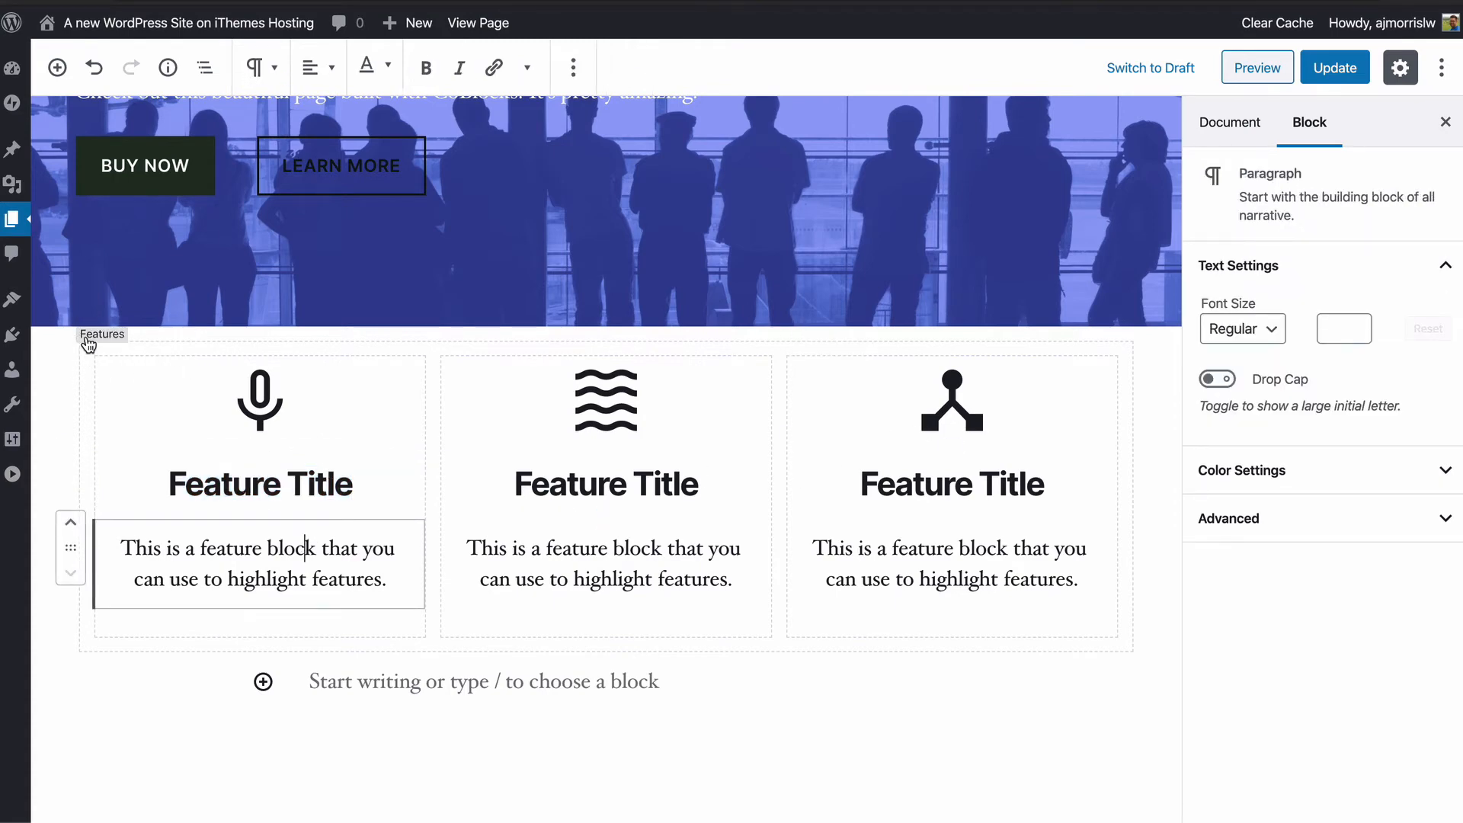
{"action": "left_click", "coordinate": [86, 339]}
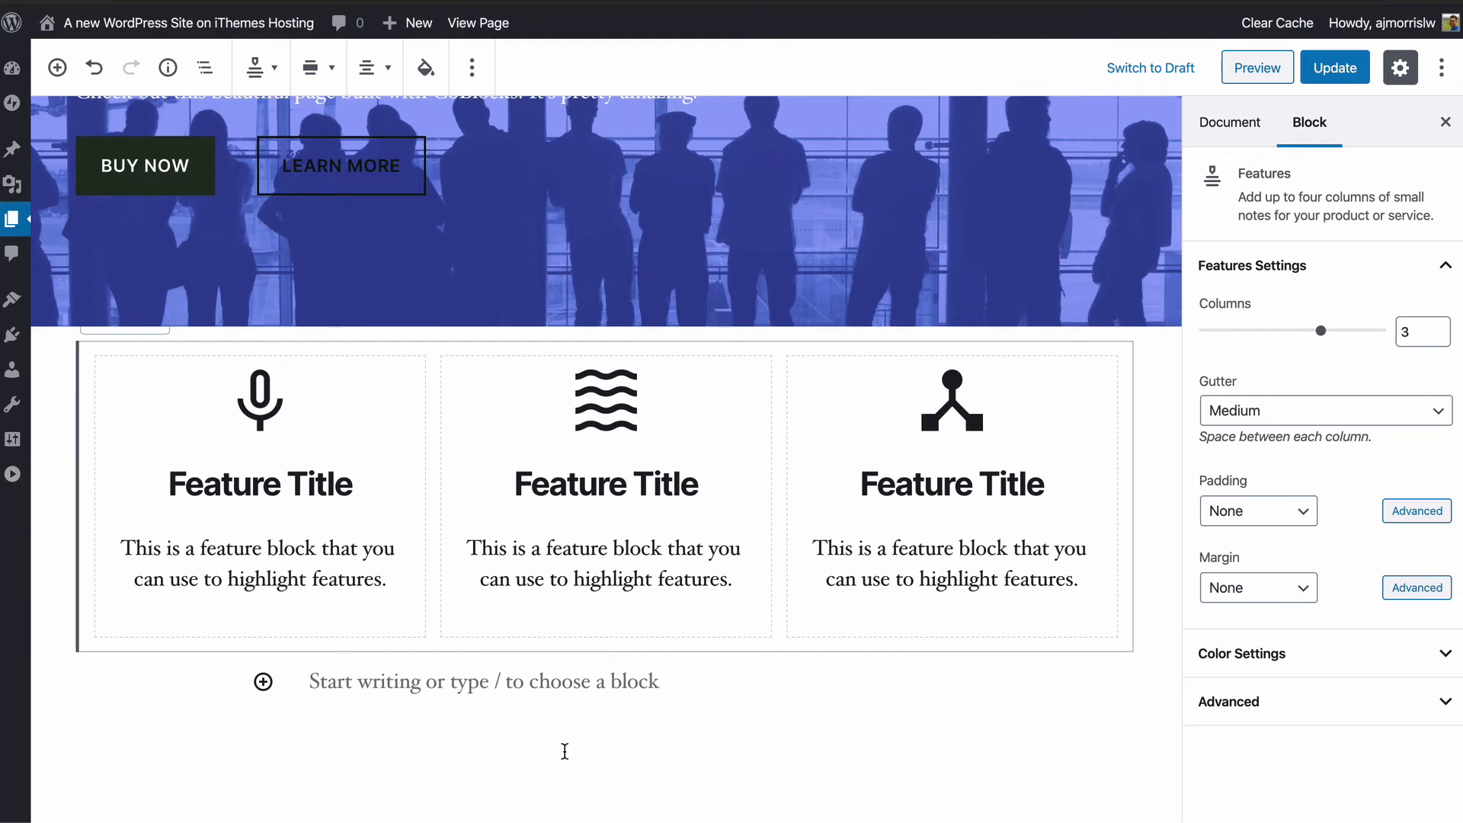
Step: Try the Medium and Large margin presets on the Features block
{"action": "left_click", "coordinate": [1270, 592]}
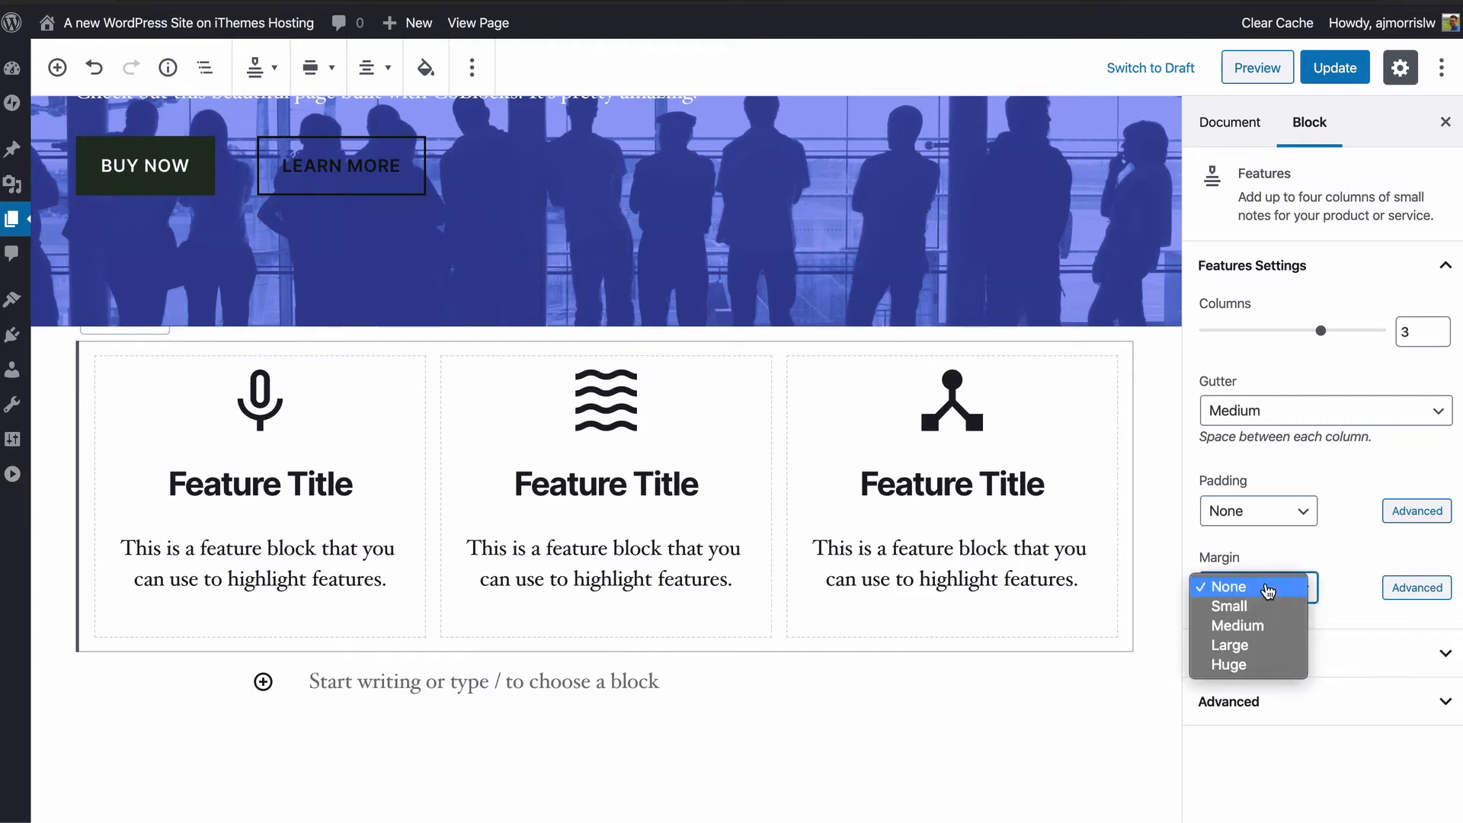
{"action": "left_click", "coordinate": [1255, 634]}
{"action": "left_click", "coordinate": [1259, 590]}
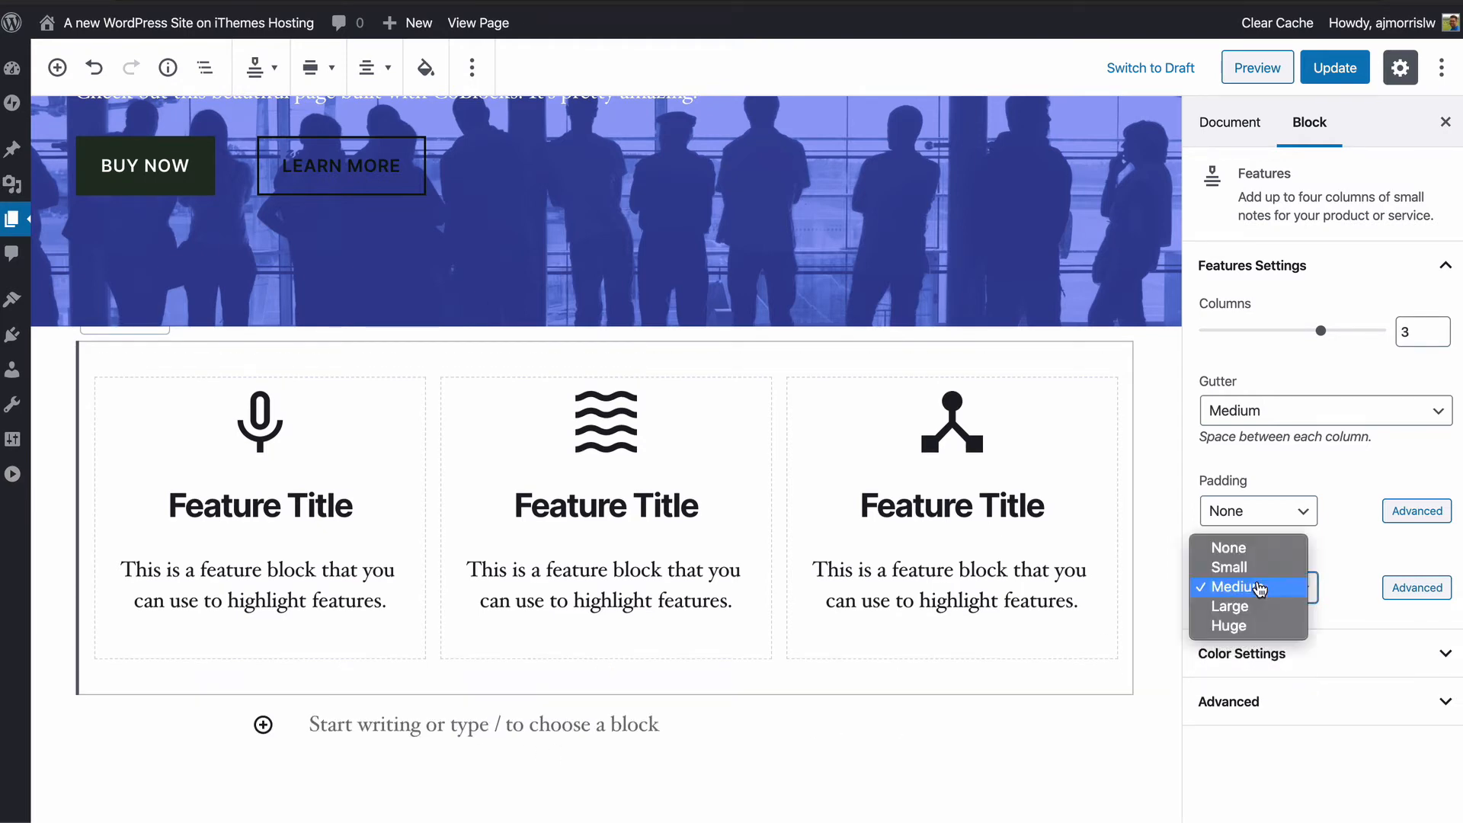
{"action": "left_click", "coordinate": [1252, 608]}
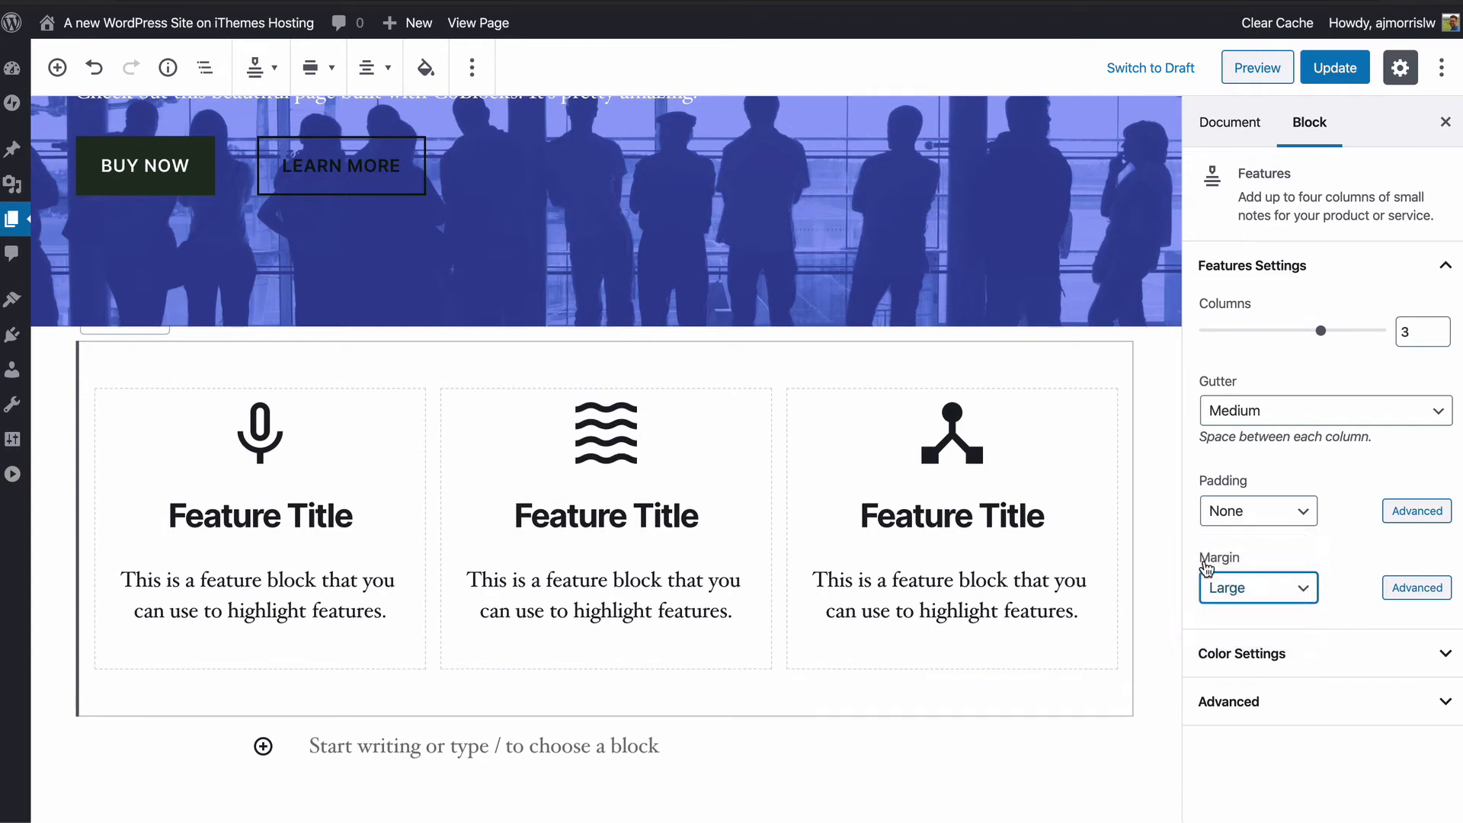
{"action": "left_click", "coordinate": [1256, 600]}
{"action": "left_click", "coordinate": [1255, 612]}
Step: Use advanced margins in EM units on the Features block, setting both the top and bottom margin to 2
{"action": "left_click", "coordinate": [1406, 589]}
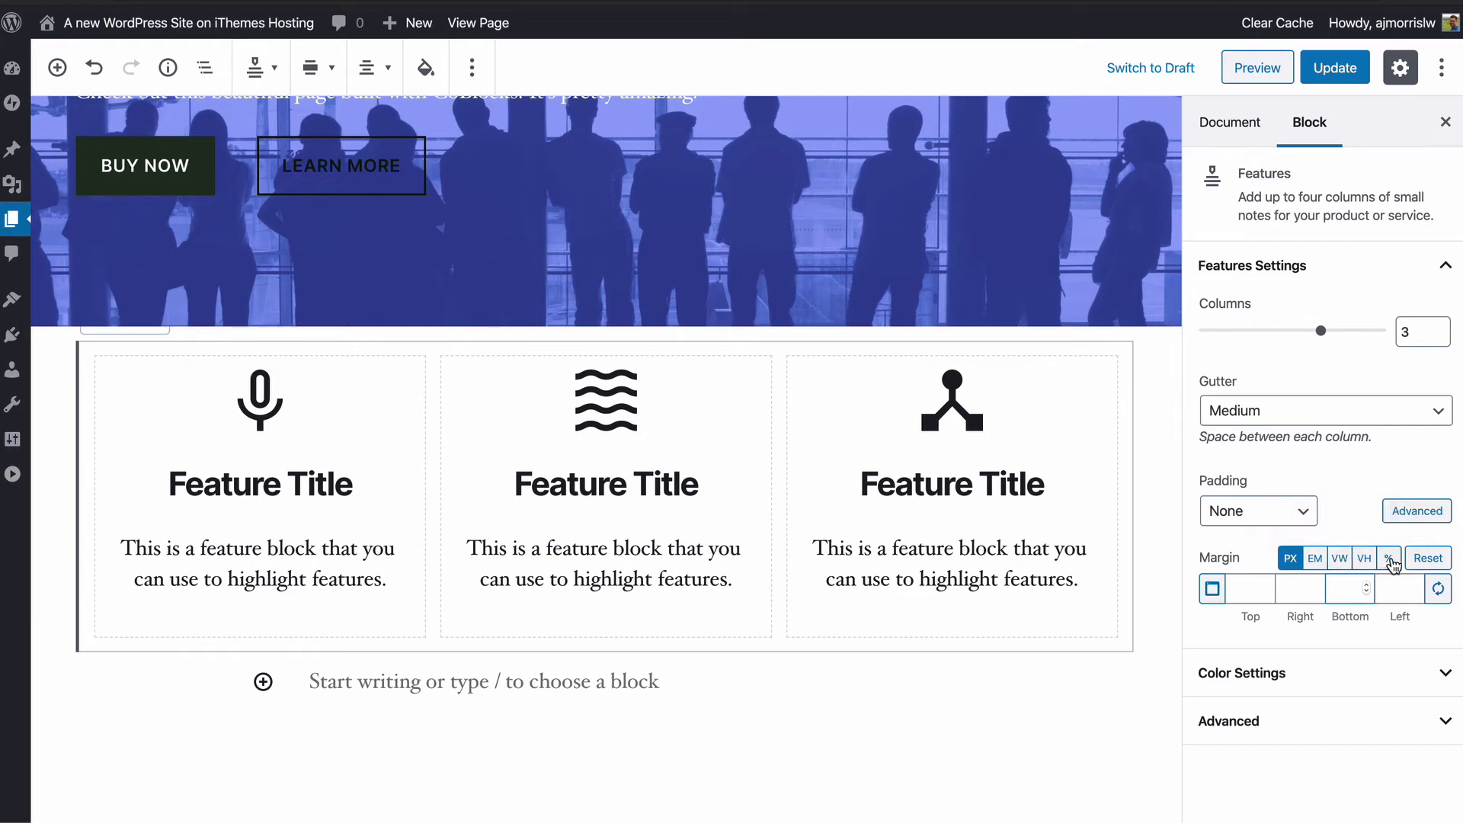
{"action": "left_click", "coordinate": [1316, 558]}
{"action": "left_click", "coordinate": [1248, 588]}
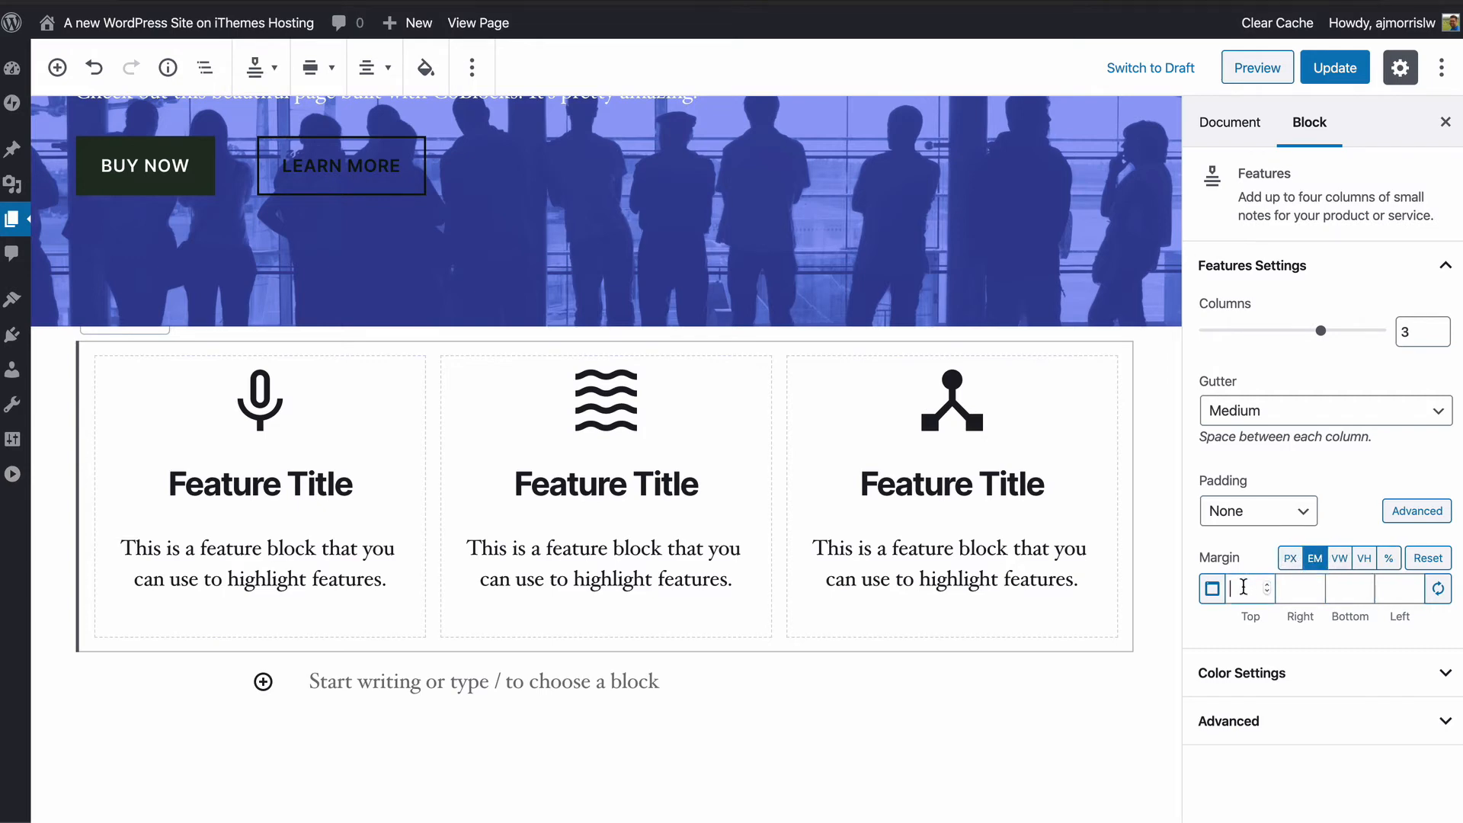
{"action": "type", "text": "2"}
{"action": "key", "text": "Tab"}
{"action": "key", "text": "Tab"}
{"action": "type", "text": "2"}
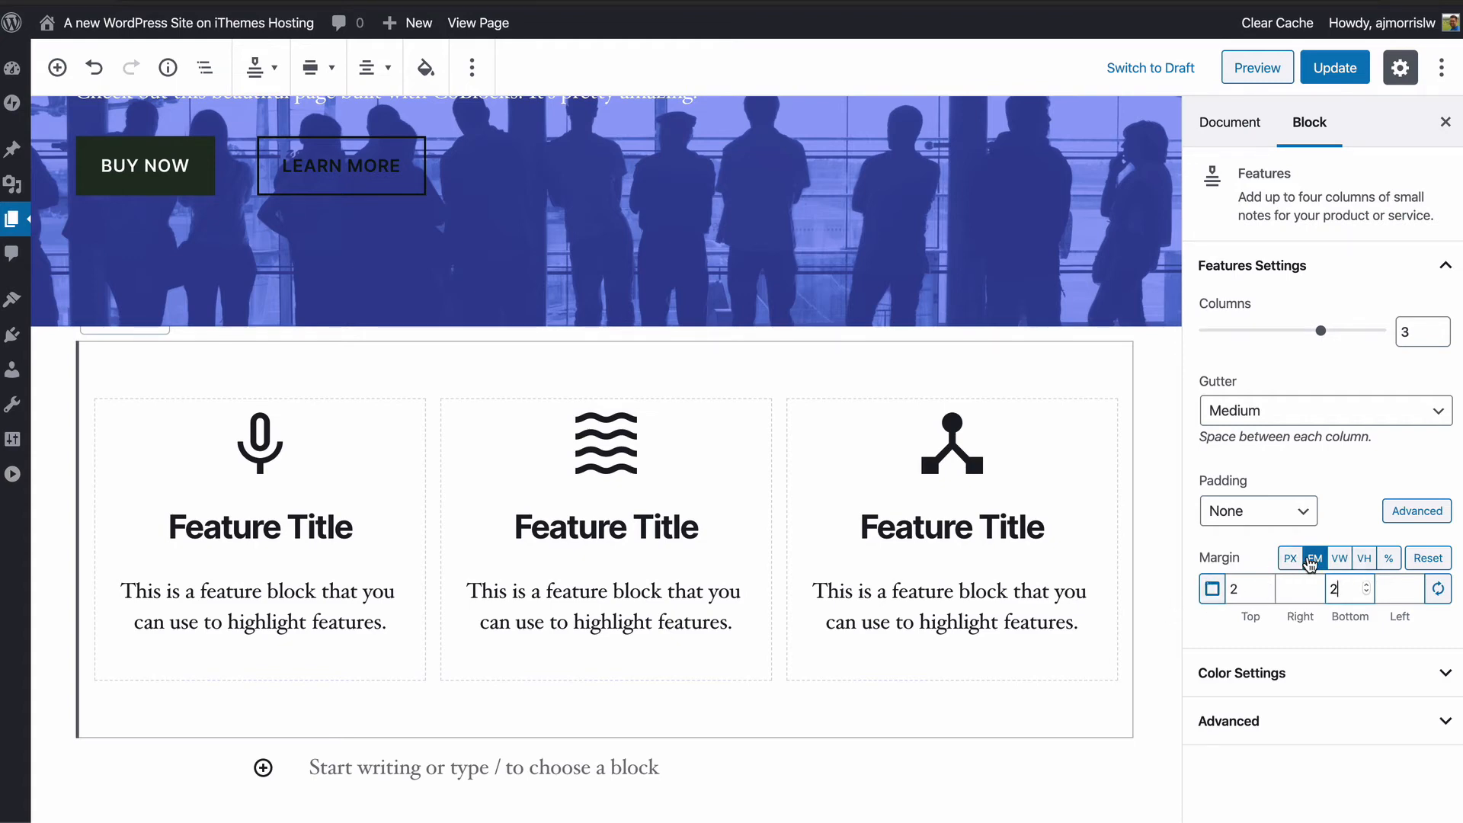
Step: Cycle the Features block's margin settings through their device-specific views
{"action": "left_click", "coordinate": [1211, 591]}
{"action": "left_click", "coordinate": [1213, 599]}
{"action": "left_click", "coordinate": [1212, 599]}
{"action": "left_click", "coordinate": [1214, 587]}
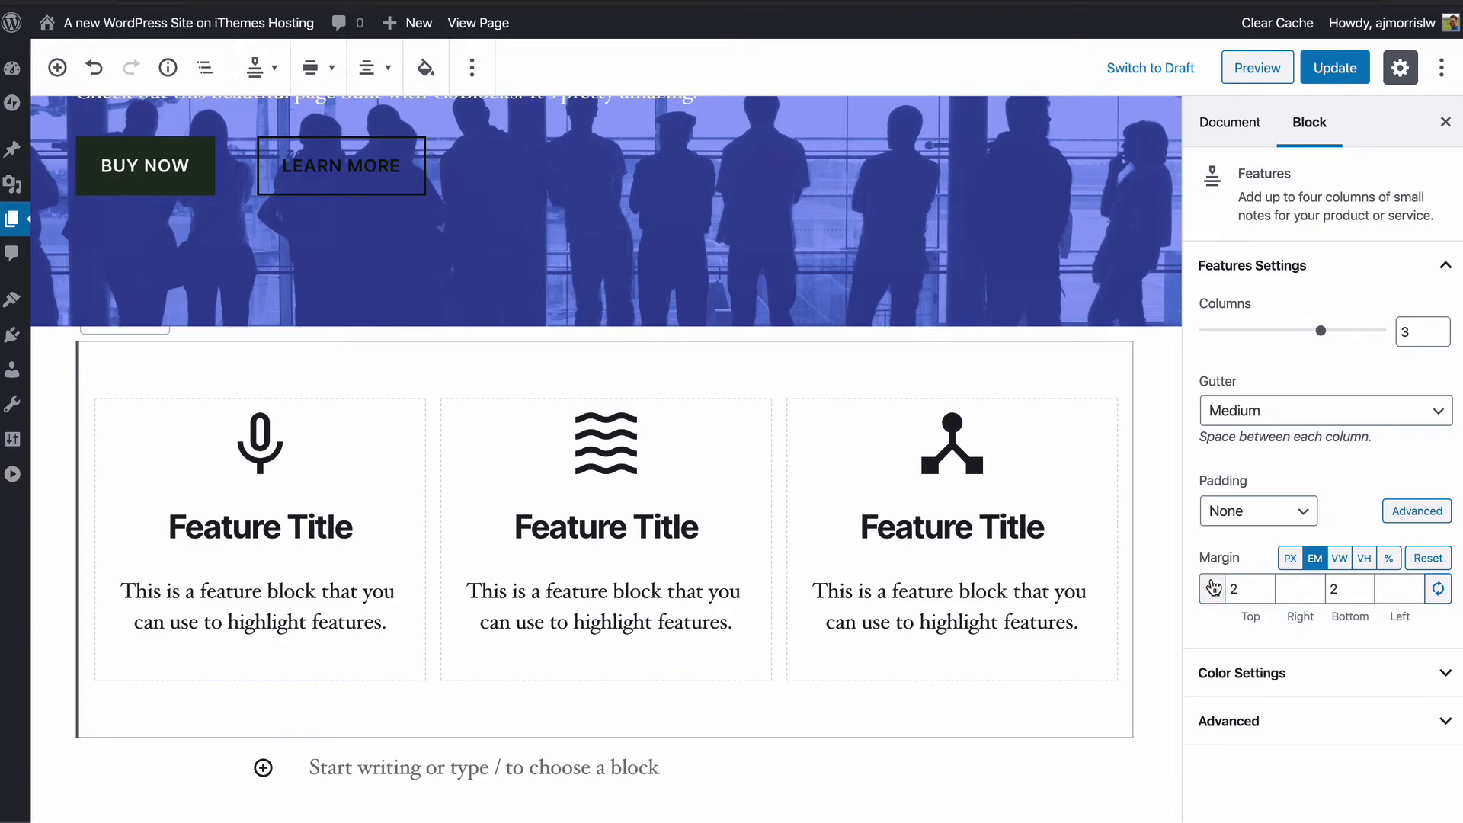
{"action": "left_click", "coordinate": [1221, 601]}
{"action": "left_click", "coordinate": [1212, 600]}
{"action": "left_click", "coordinate": [1212, 600]}
Step: Update the page to save the Features block's margin changes
{"action": "scroll", "coordinate": [240, 372], "scroll_direction": "down", "scroll_amount": 5}
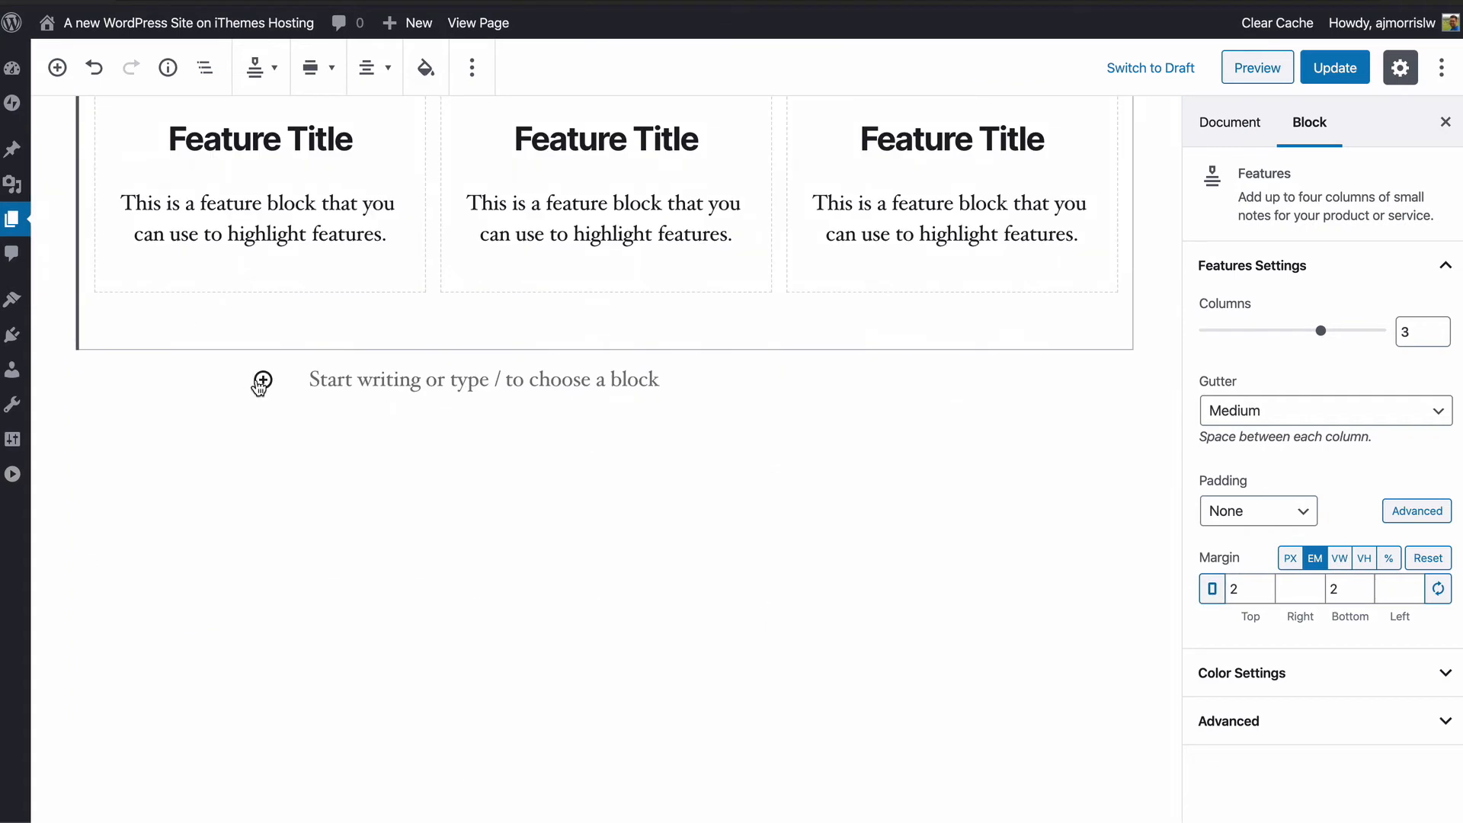
{"action": "left_click", "coordinate": [1318, 55]}
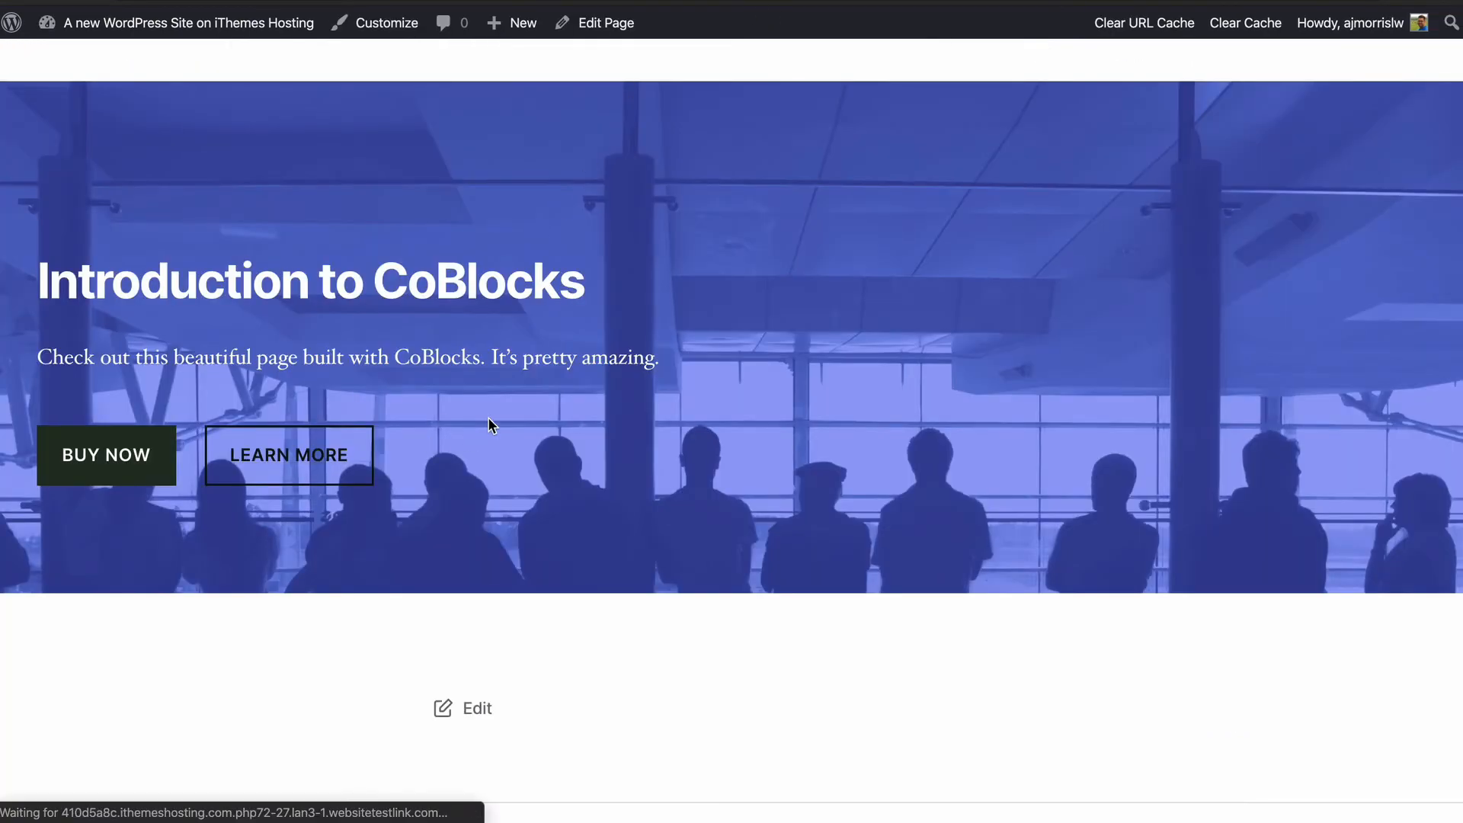
Step: Examine the published page from its title and hero through the features section to the footer, checking the spacing between sections
{"action": "scroll", "coordinate": [494, 421], "scroll_direction": "down", "scroll_amount": 5}
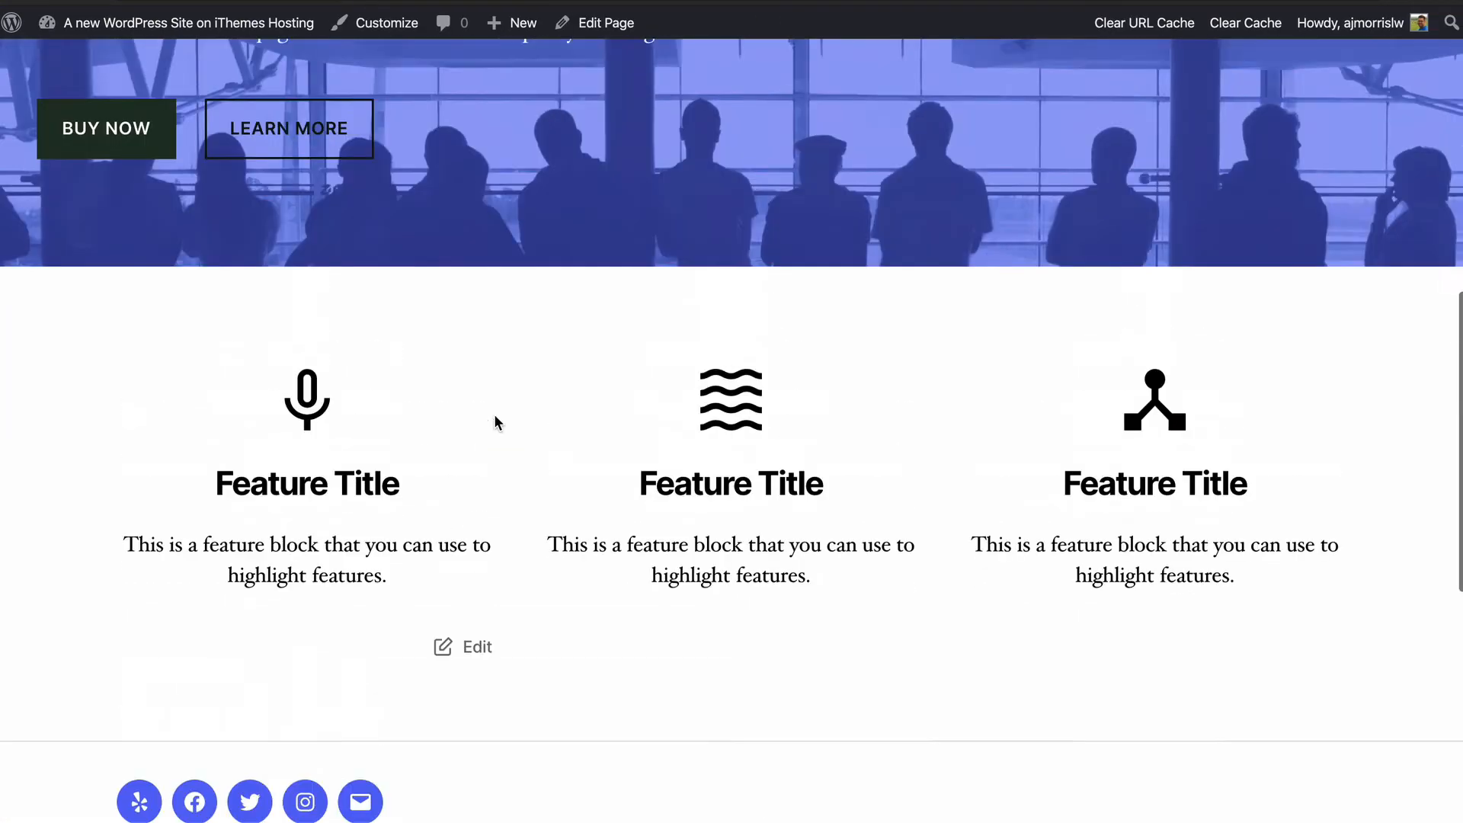
{"action": "scroll", "coordinate": [494, 413], "scroll_direction": "up", "scroll_amount": 10}
{"action": "scroll", "coordinate": [470, 599], "scroll_direction": "down", "scroll_amount": 4}
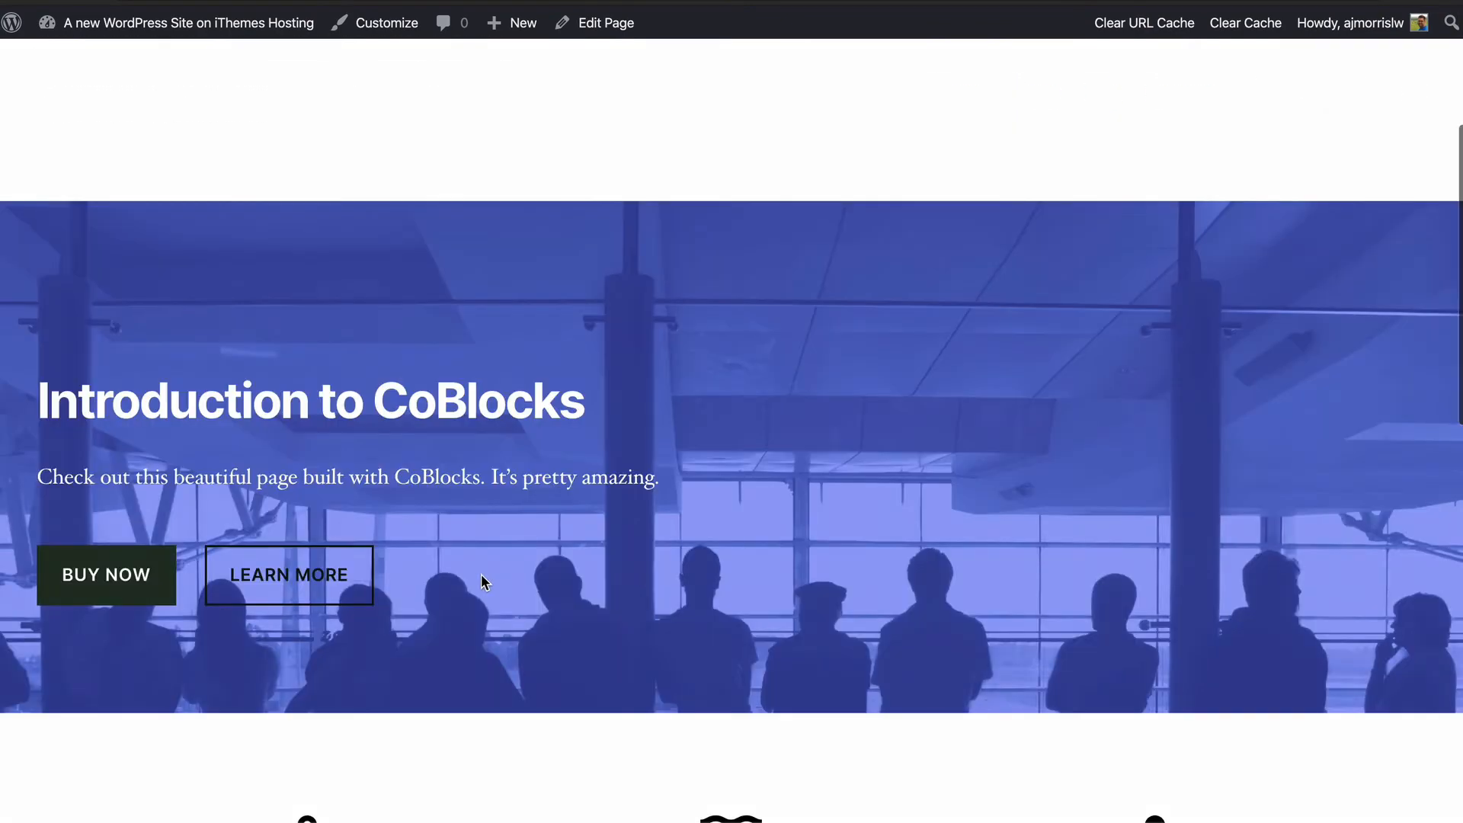
{"action": "scroll", "coordinate": [565, 180], "scroll_direction": "up", "scroll_amount": 4}
{"action": "left_click_drag", "start_coordinate": [543, 262], "coordinate": [1003, 245]}
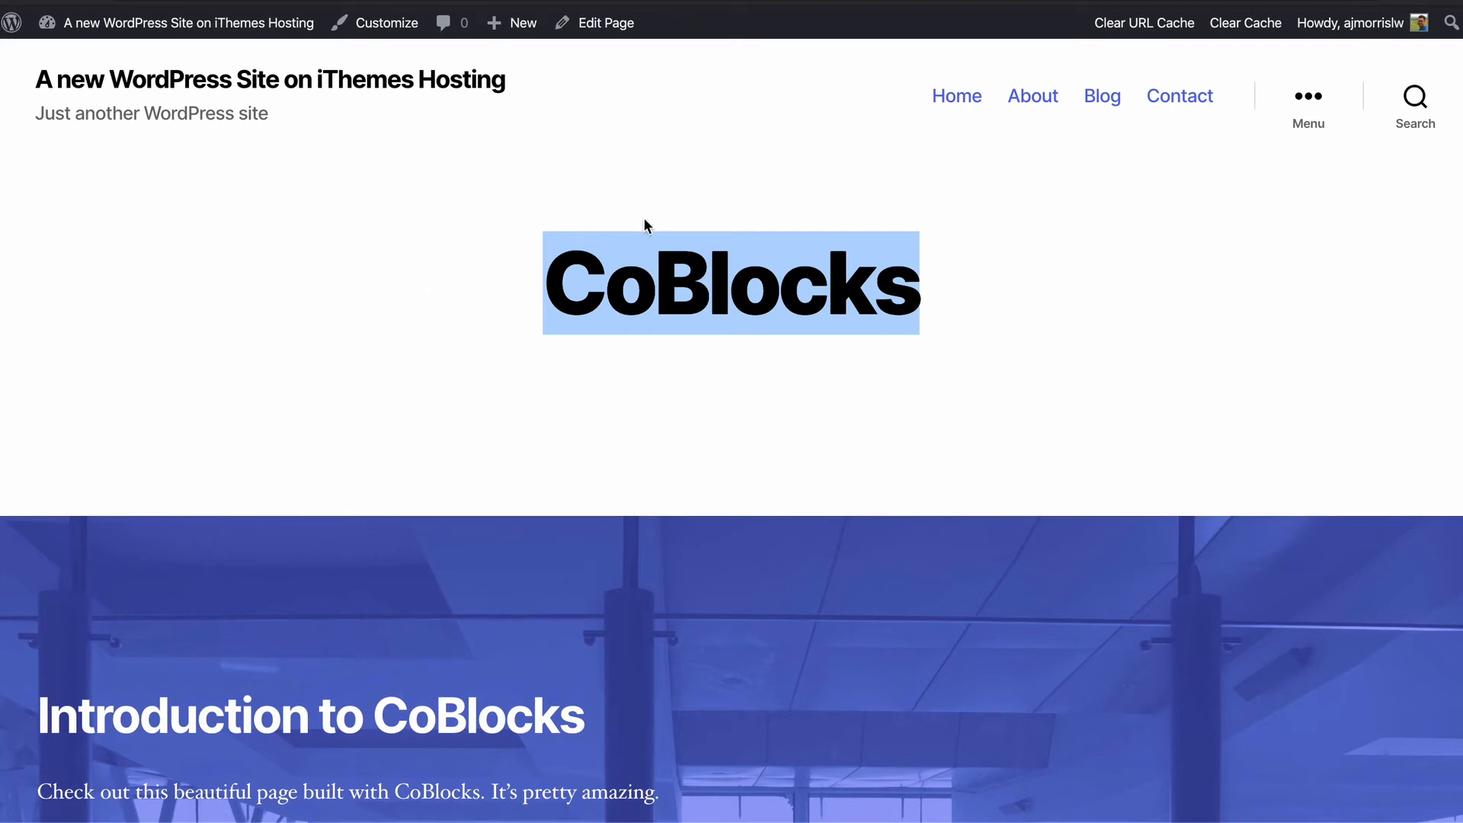
{"action": "scroll", "coordinate": [485, 290], "scroll_direction": "down", "scroll_amount": 10}
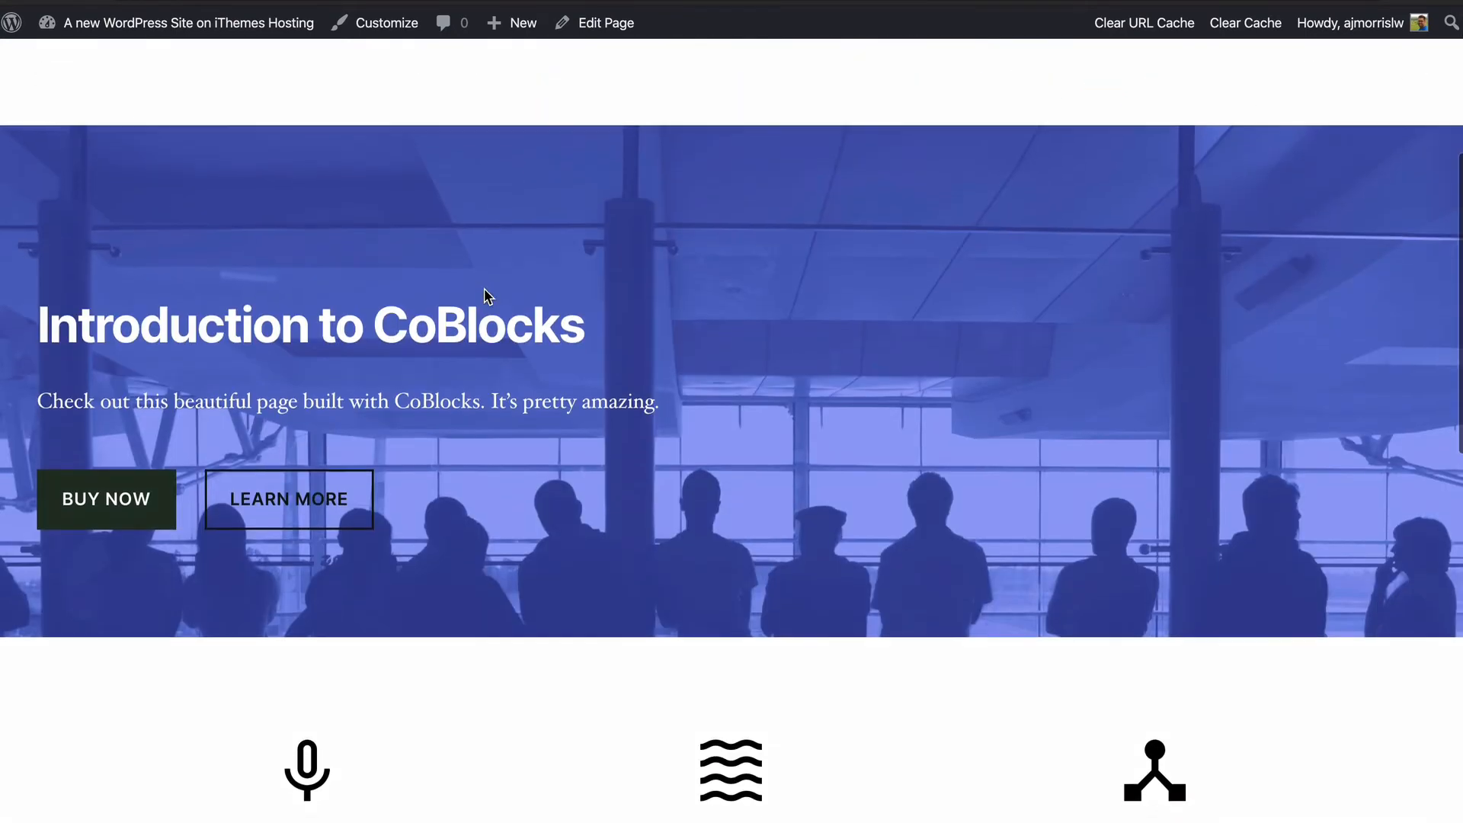
{"action": "scroll", "coordinate": [537, 210], "scroll_direction": "up", "scroll_amount": 8}
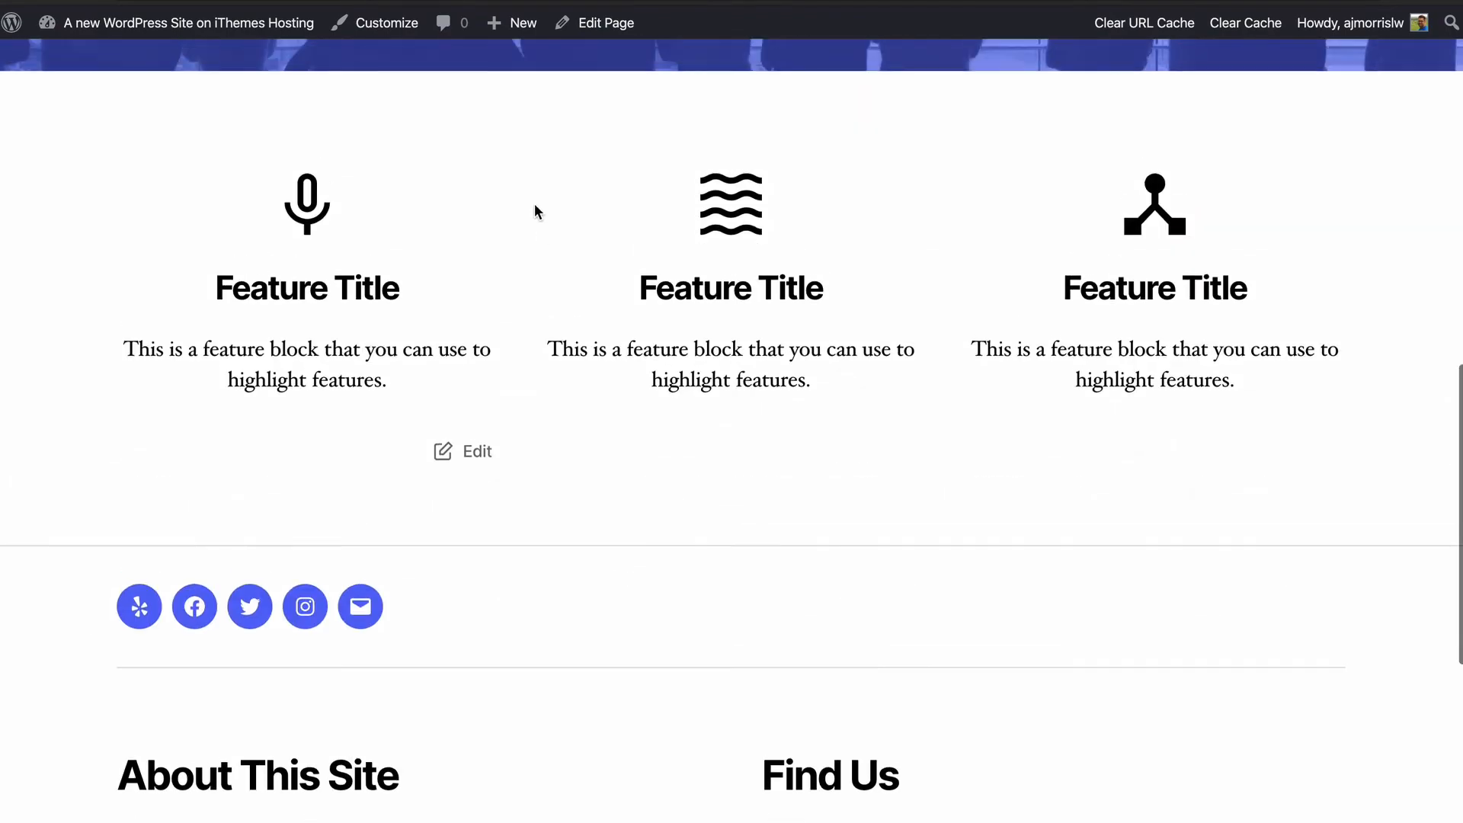
{"action": "scroll", "coordinate": [532, 204], "scroll_direction": "down", "scroll_amount": 2}
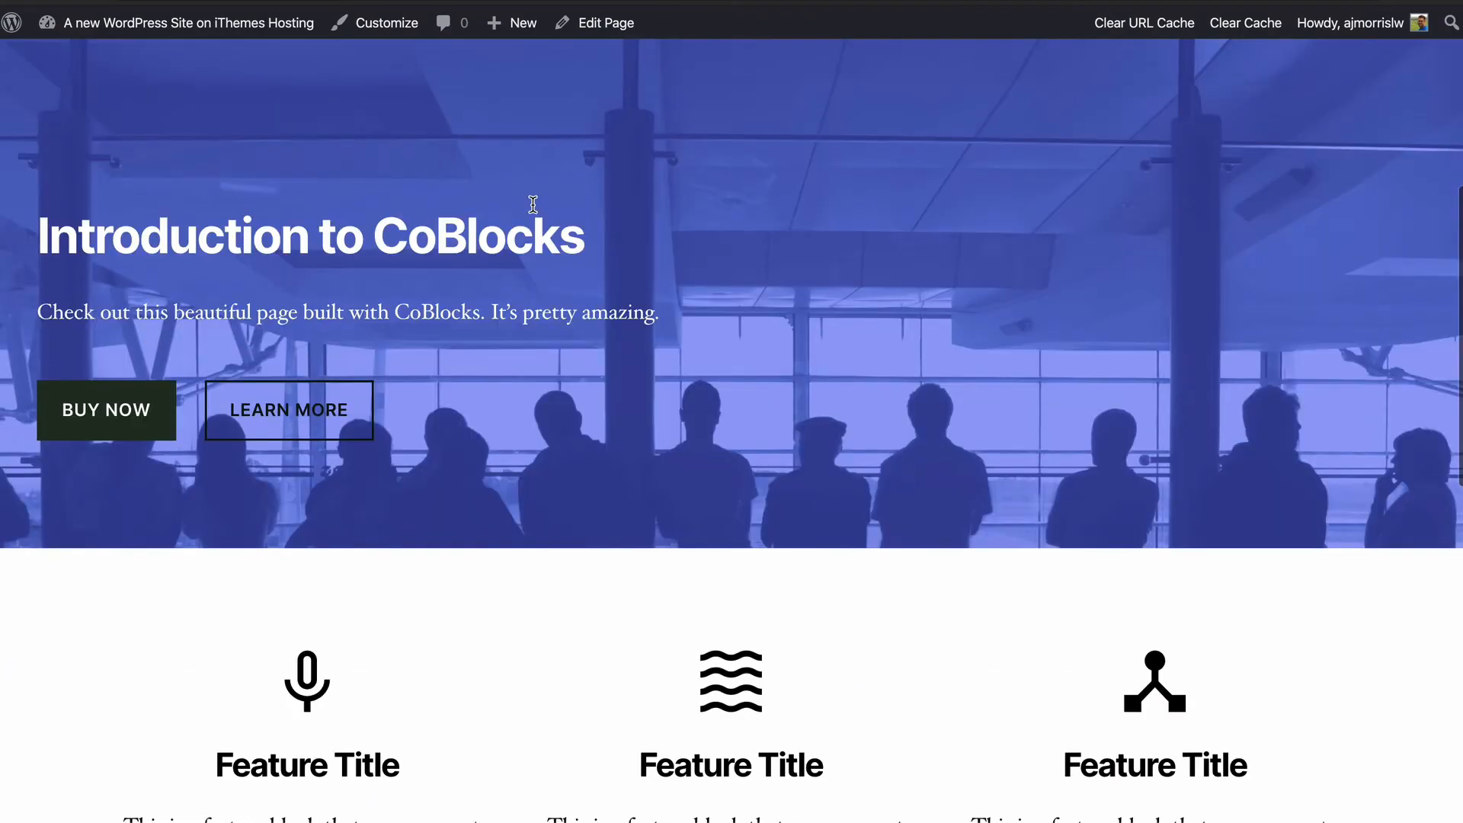
{"action": "scroll", "coordinate": [533, 204], "scroll_direction": "down", "scroll_amount": 4}
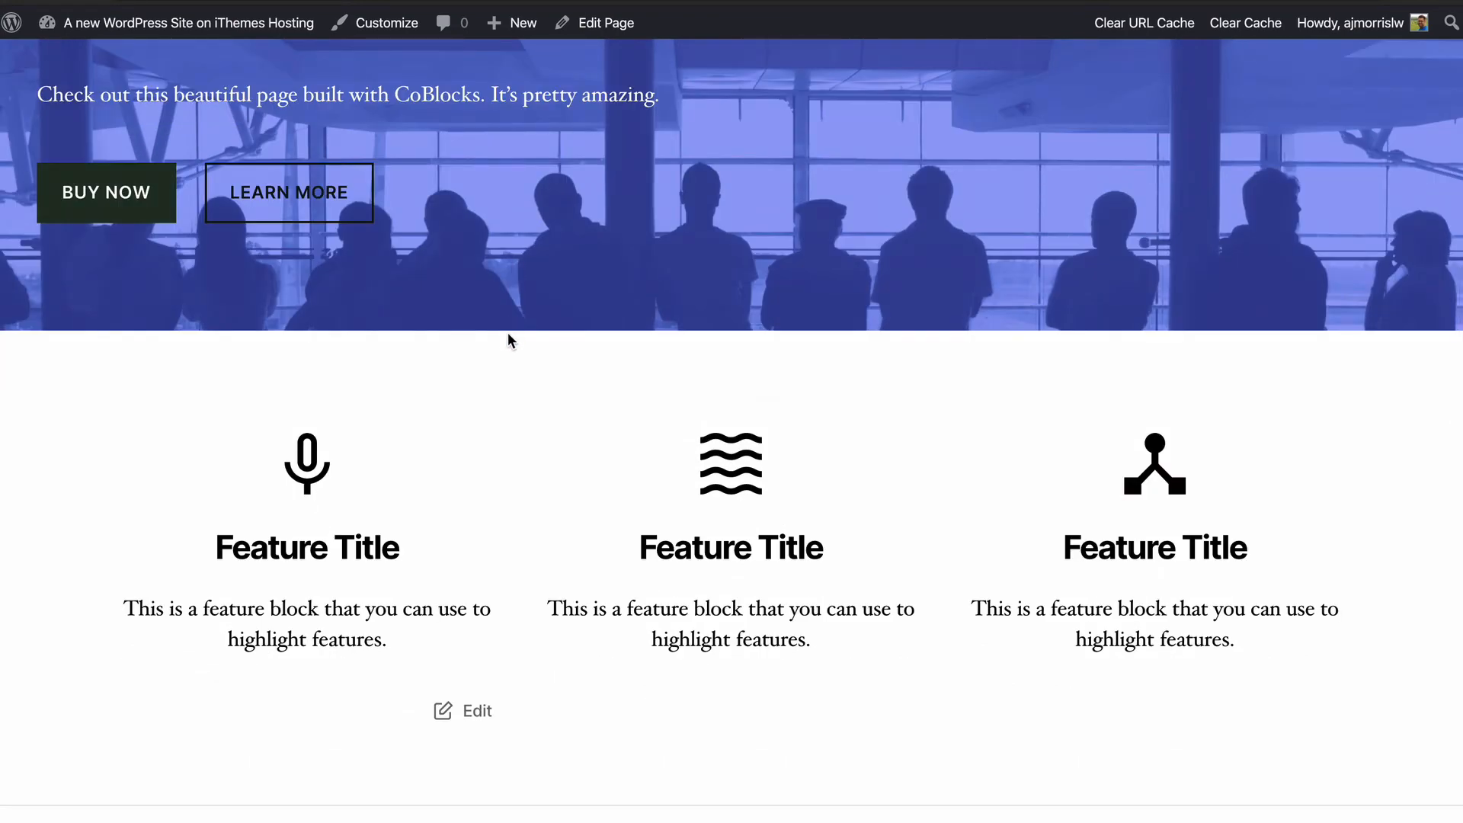
{"action": "scroll", "coordinate": [508, 335], "scroll_direction": "down", "scroll_amount": 10}
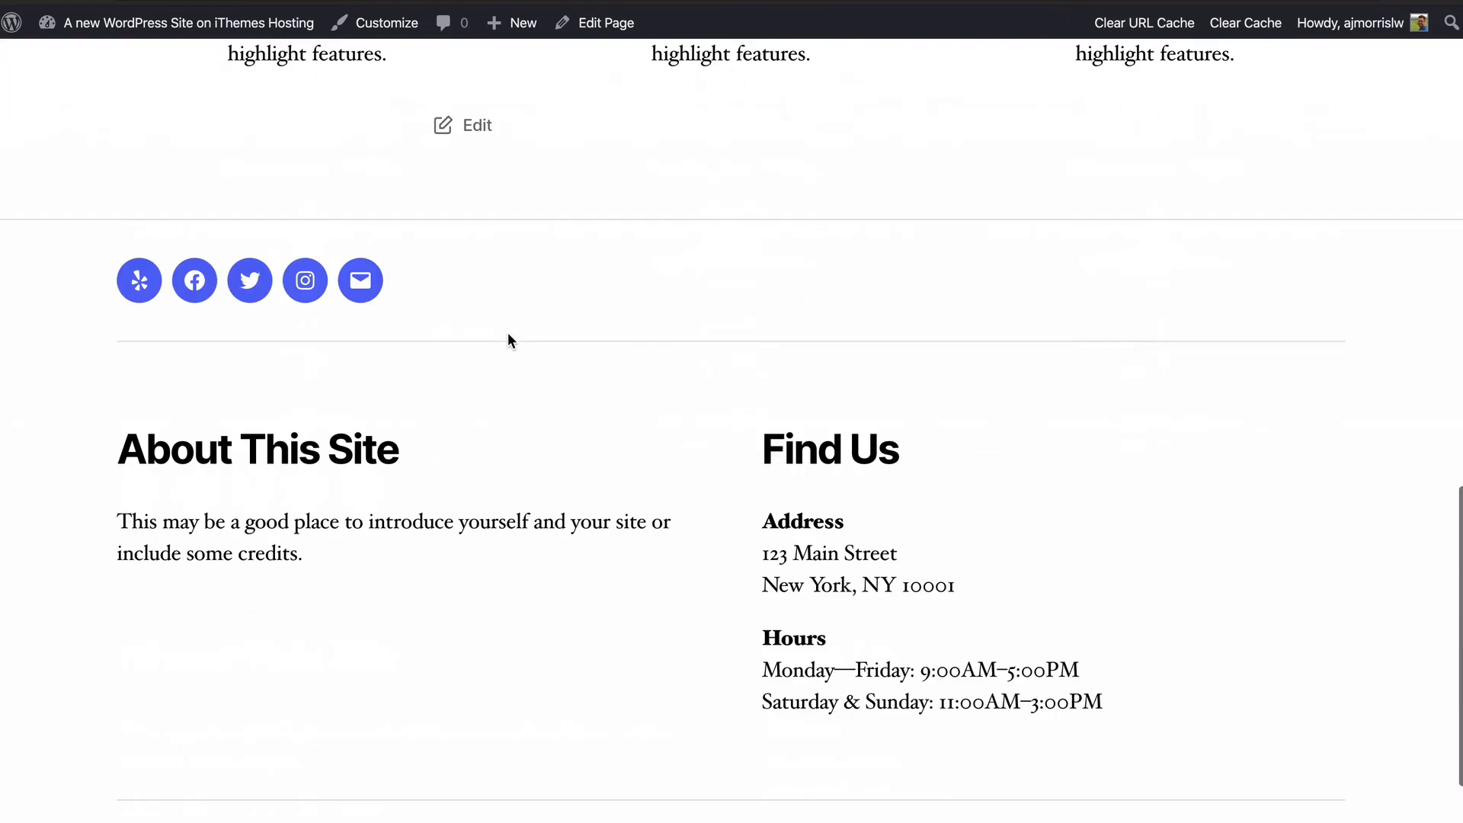
{"action": "scroll", "coordinate": [507, 333], "scroll_direction": "up", "scroll_amount": 10}
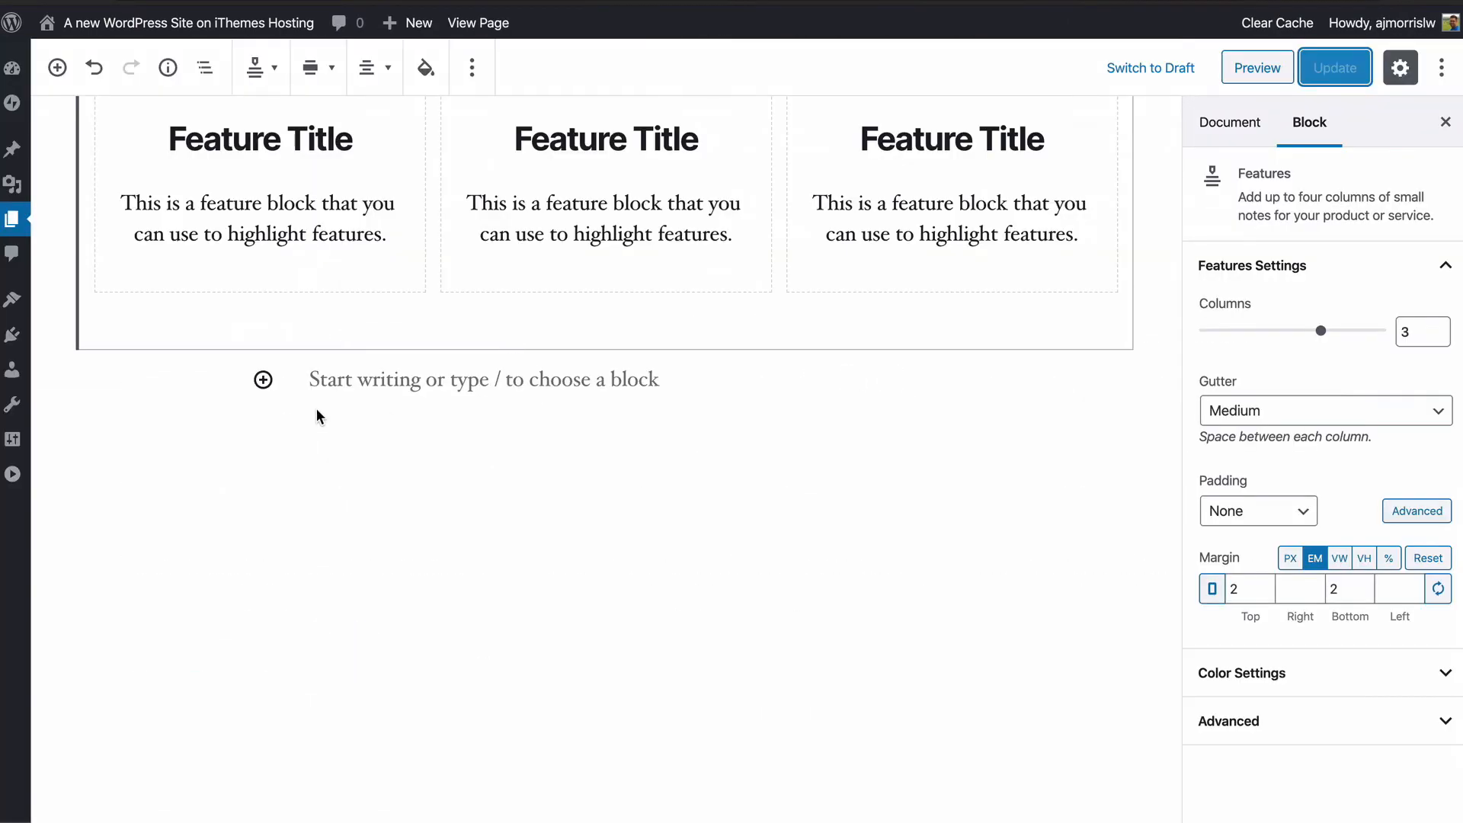
Step: Insert a CoBlocks Logos & Badges block below the Features block
{"action": "left_click", "coordinate": [263, 379]}
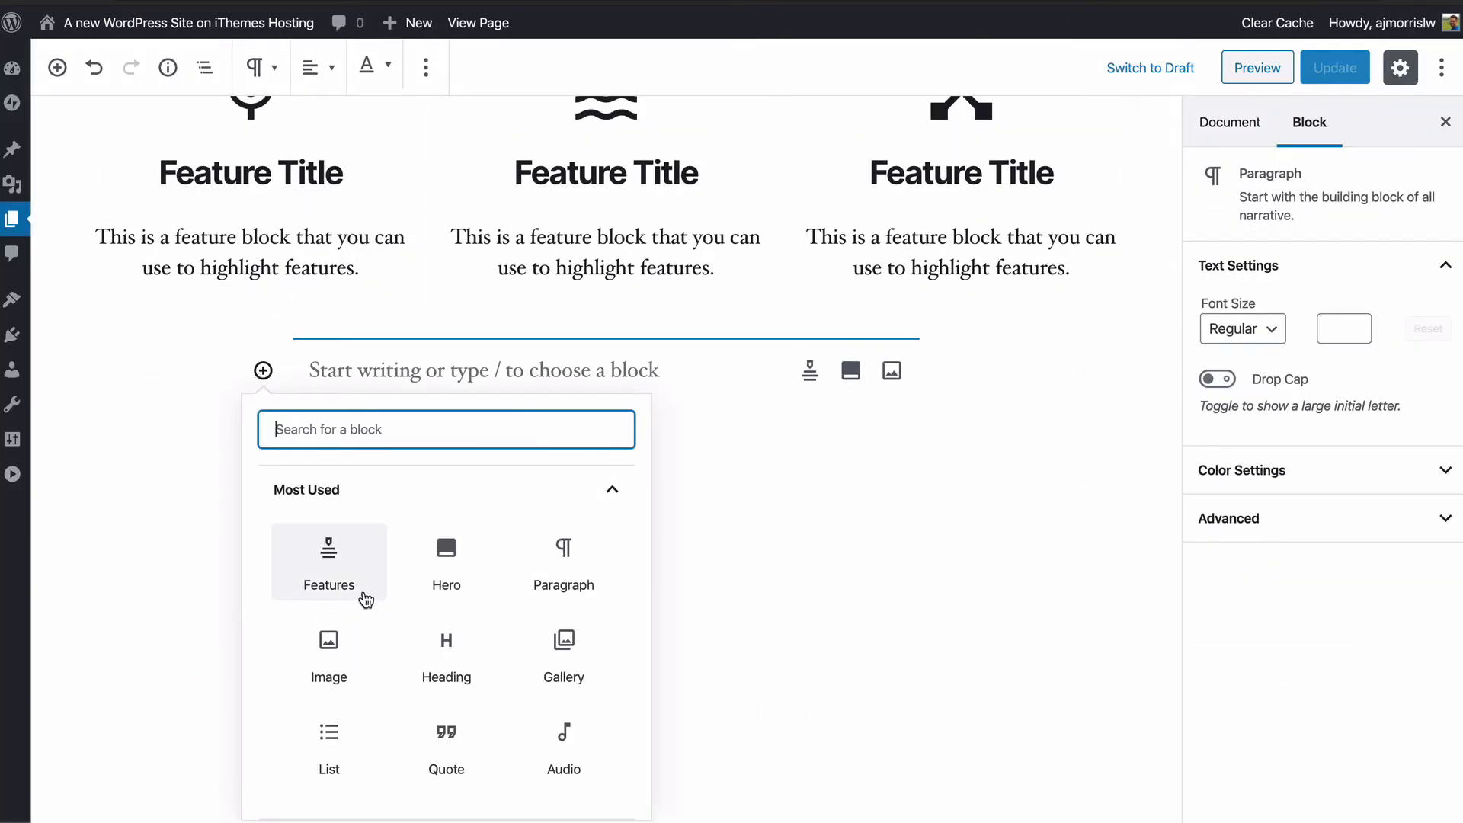
{"action": "scroll", "coordinate": [410, 579], "scroll_direction": "down", "scroll_amount": 3}
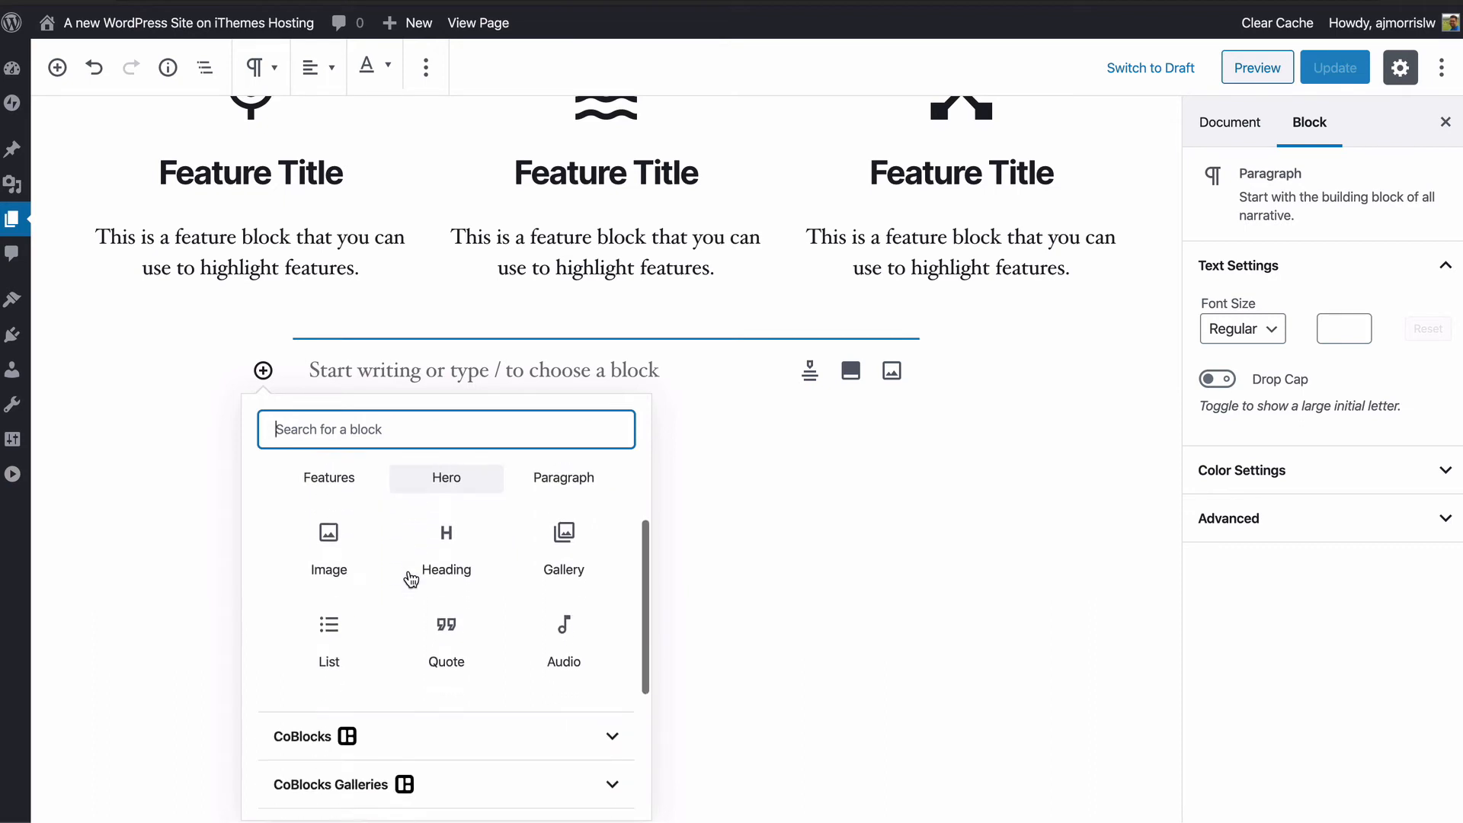
{"action": "left_click", "coordinate": [466, 737]}
{"action": "scroll", "coordinate": [466, 648], "scroll_direction": "down", "scroll_amount": 2}
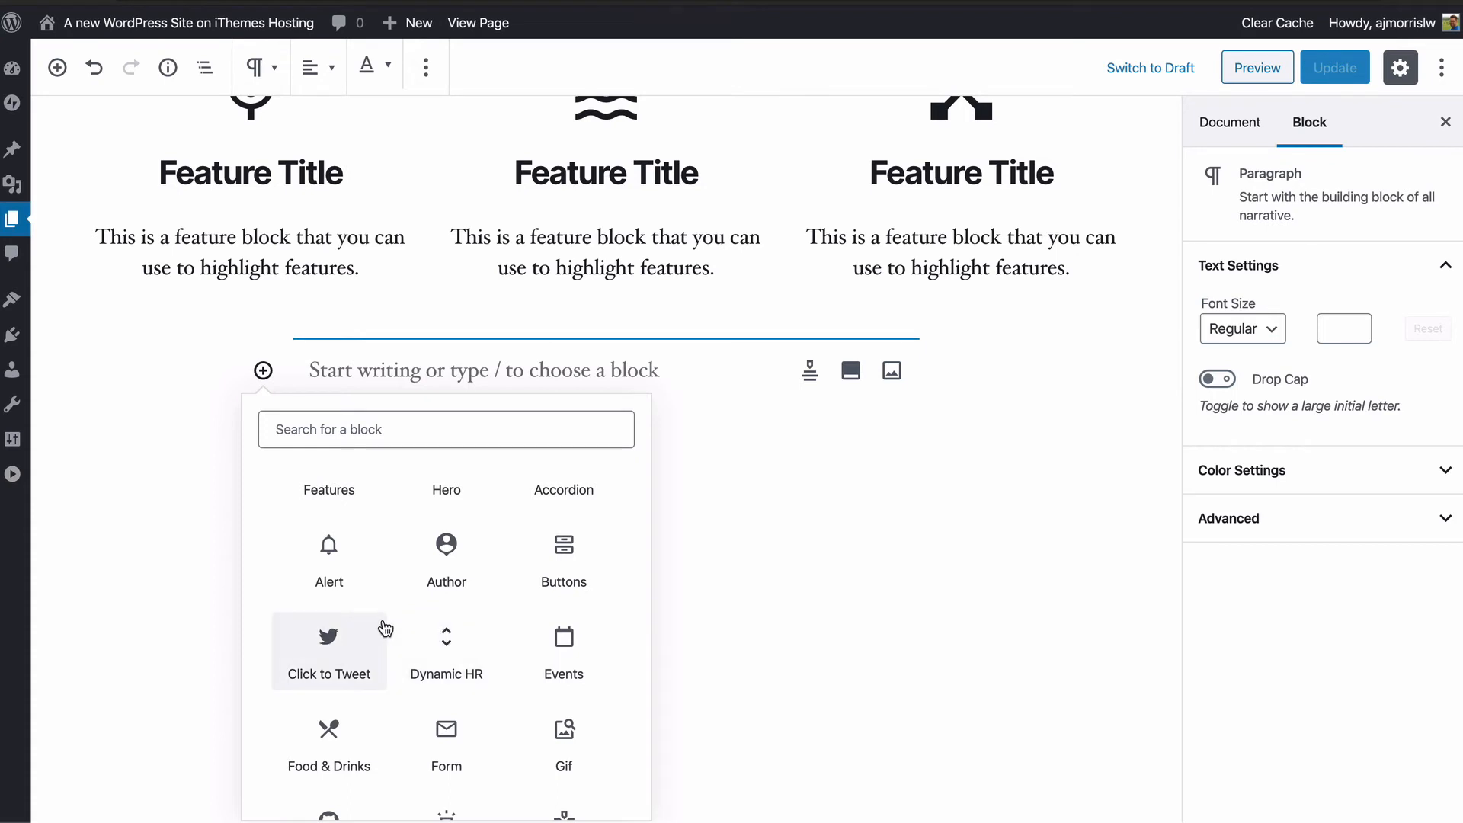
{"action": "scroll", "coordinate": [386, 628], "scroll_direction": "down", "scroll_amount": 4}
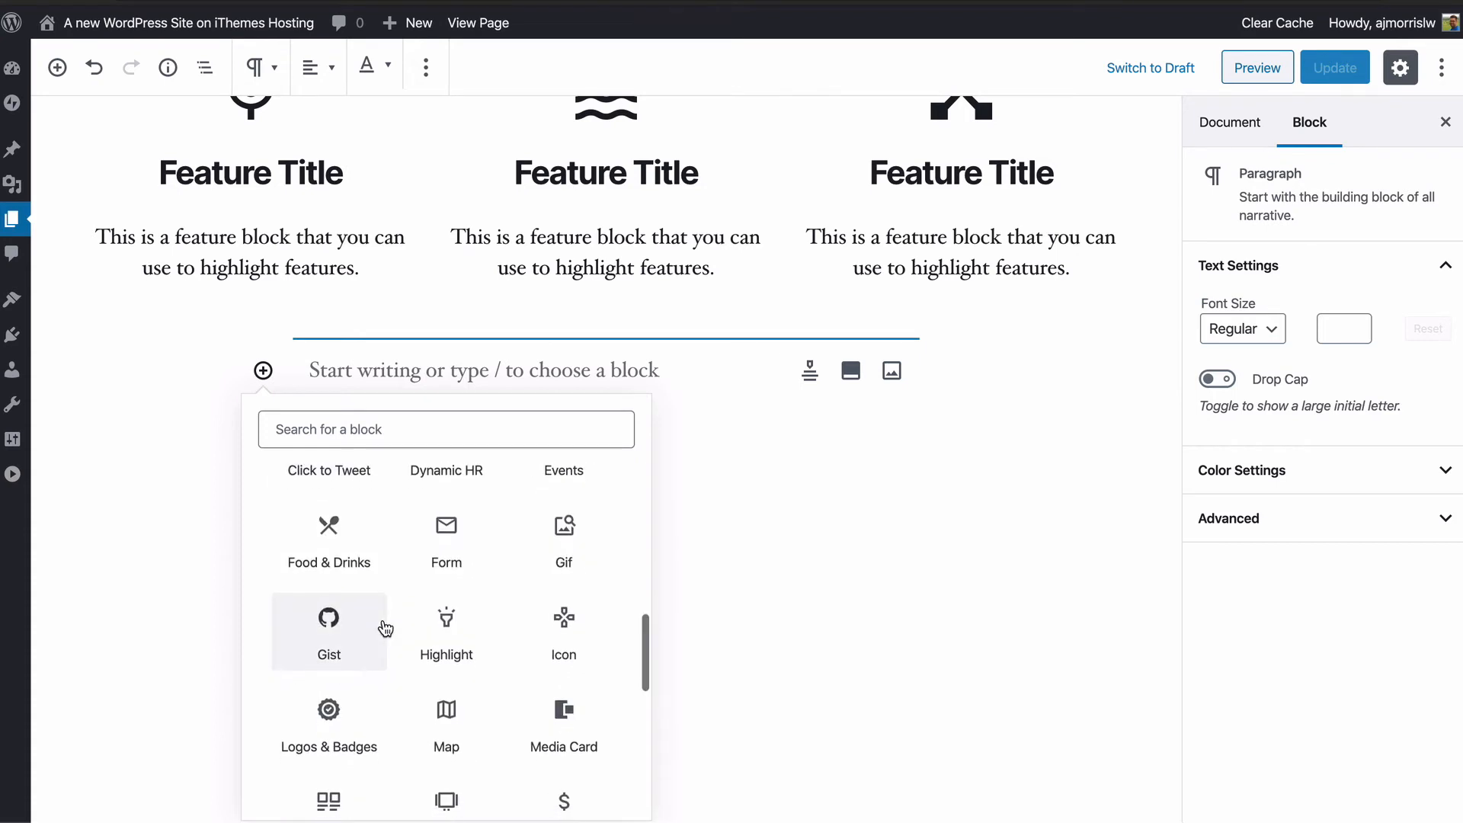
{"action": "scroll", "coordinate": [386, 628], "scroll_direction": "down", "scroll_amount": 1}
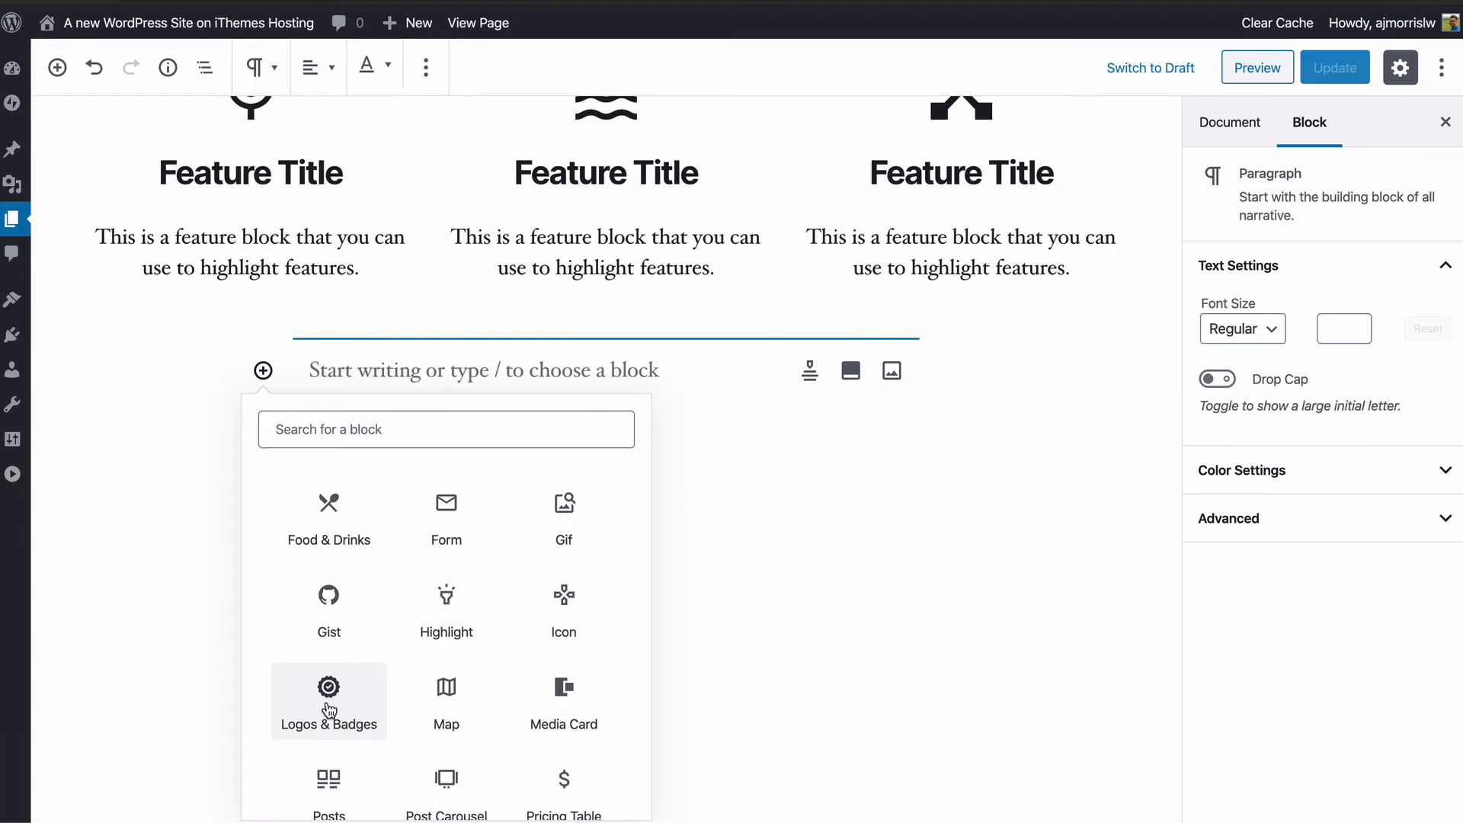
{"action": "left_click", "coordinate": [326, 705]}
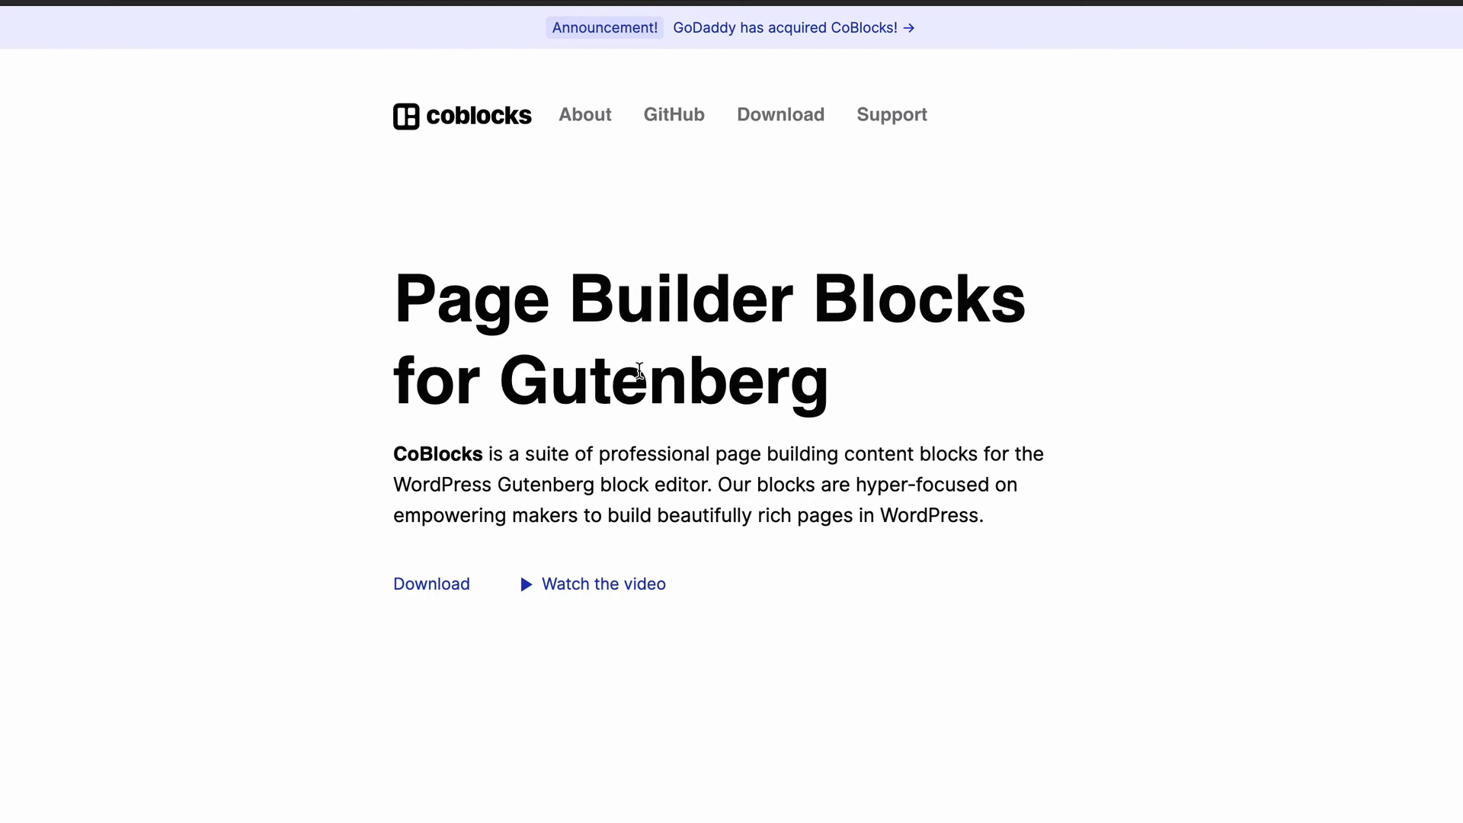
Step: Look through the CoBlocks website's home page from its hero heading down to the footer and back
{"action": "scroll", "coordinate": [638, 368], "scroll_direction": "down", "scroll_amount": 5}
{"action": "scroll", "coordinate": [640, 370], "scroll_direction": "down", "scroll_amount": 20}
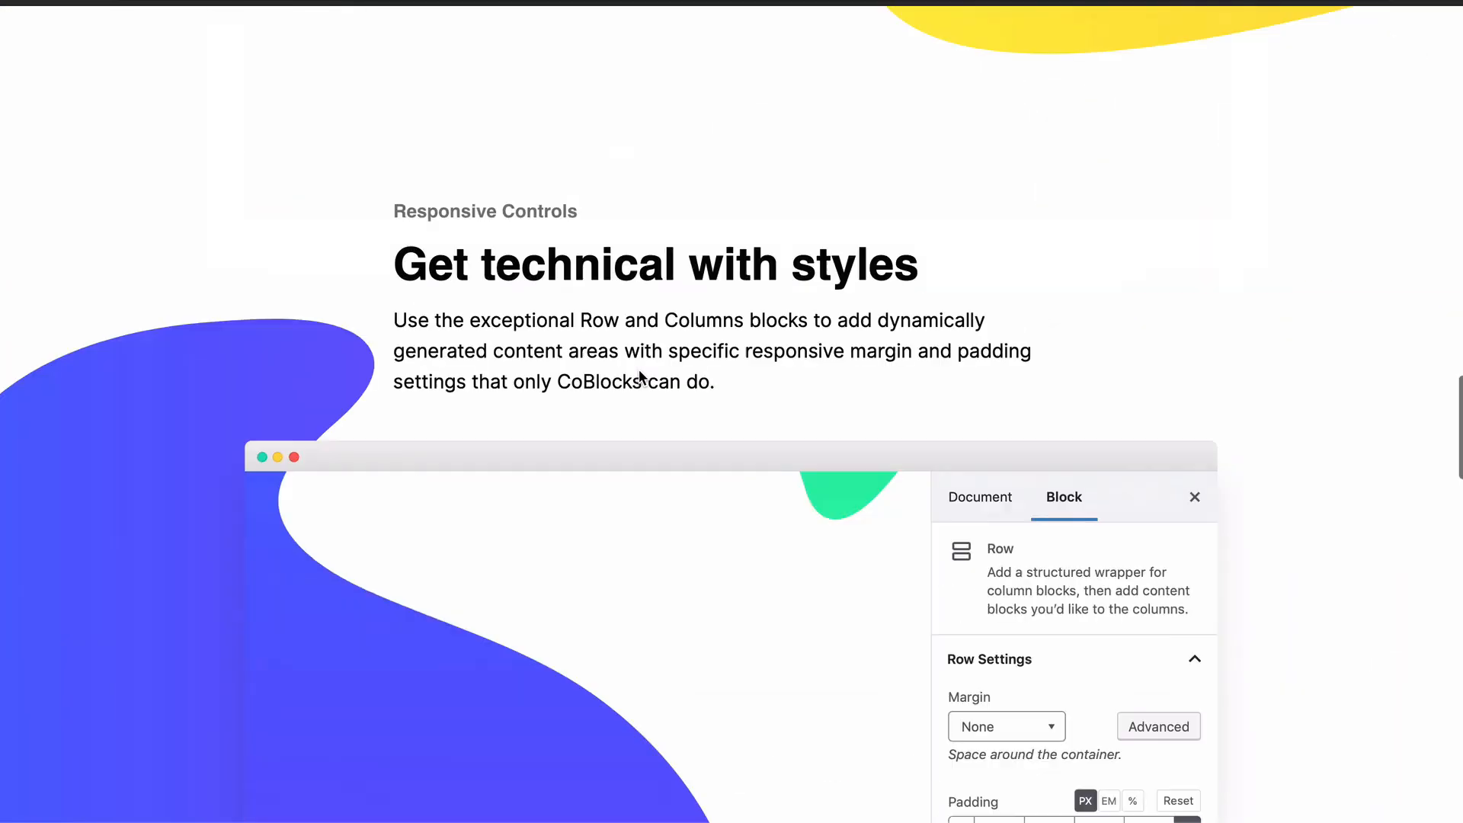
{"action": "scroll", "coordinate": [638, 369], "scroll_direction": "down", "scroll_amount": 15}
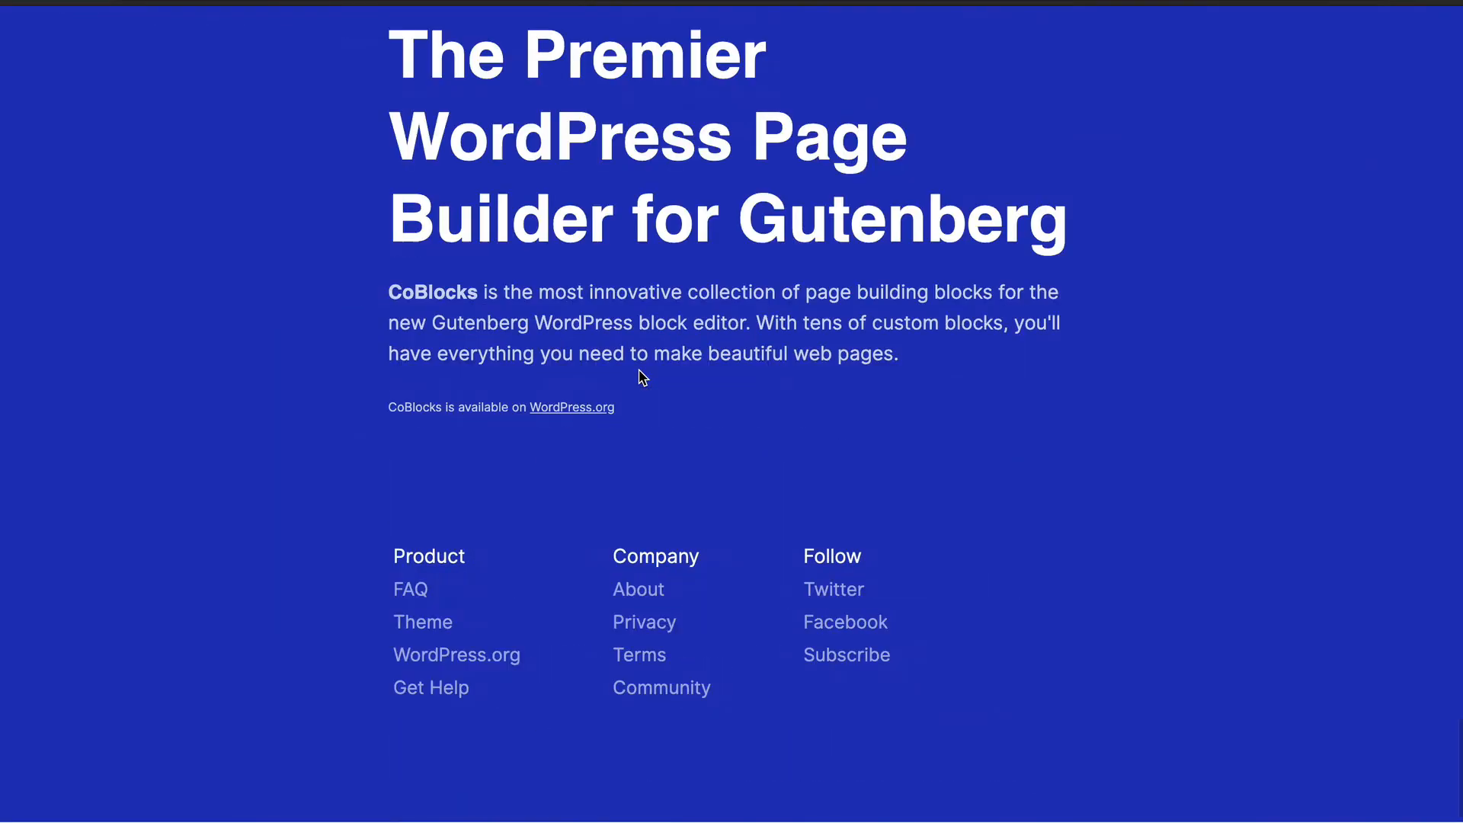
{"action": "scroll", "coordinate": [639, 369], "scroll_direction": "up", "scroll_amount": 20}
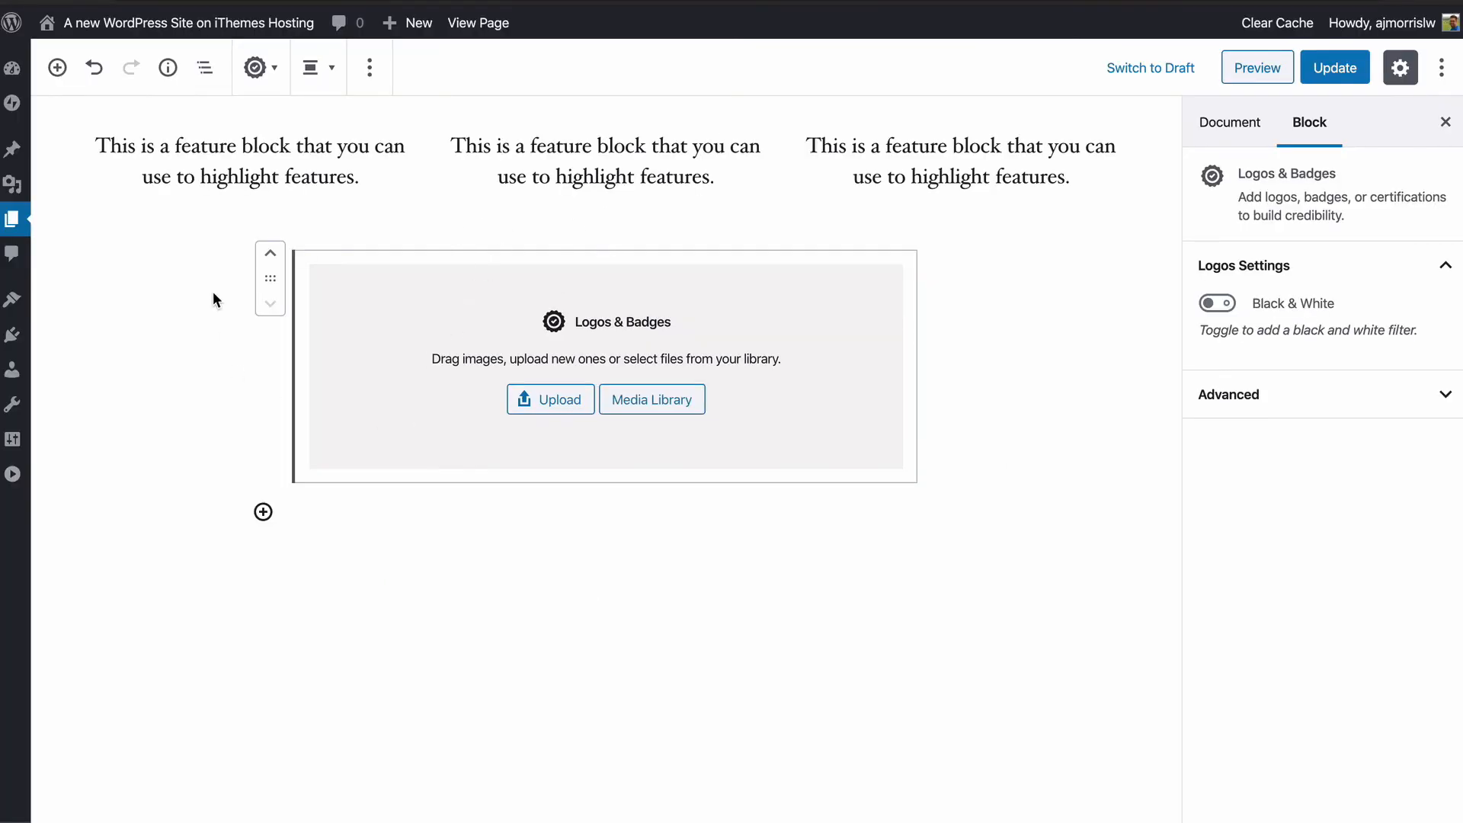
Step: Remove the Logos & Badges block from the page
{"action": "left_click", "coordinate": [370, 70]}
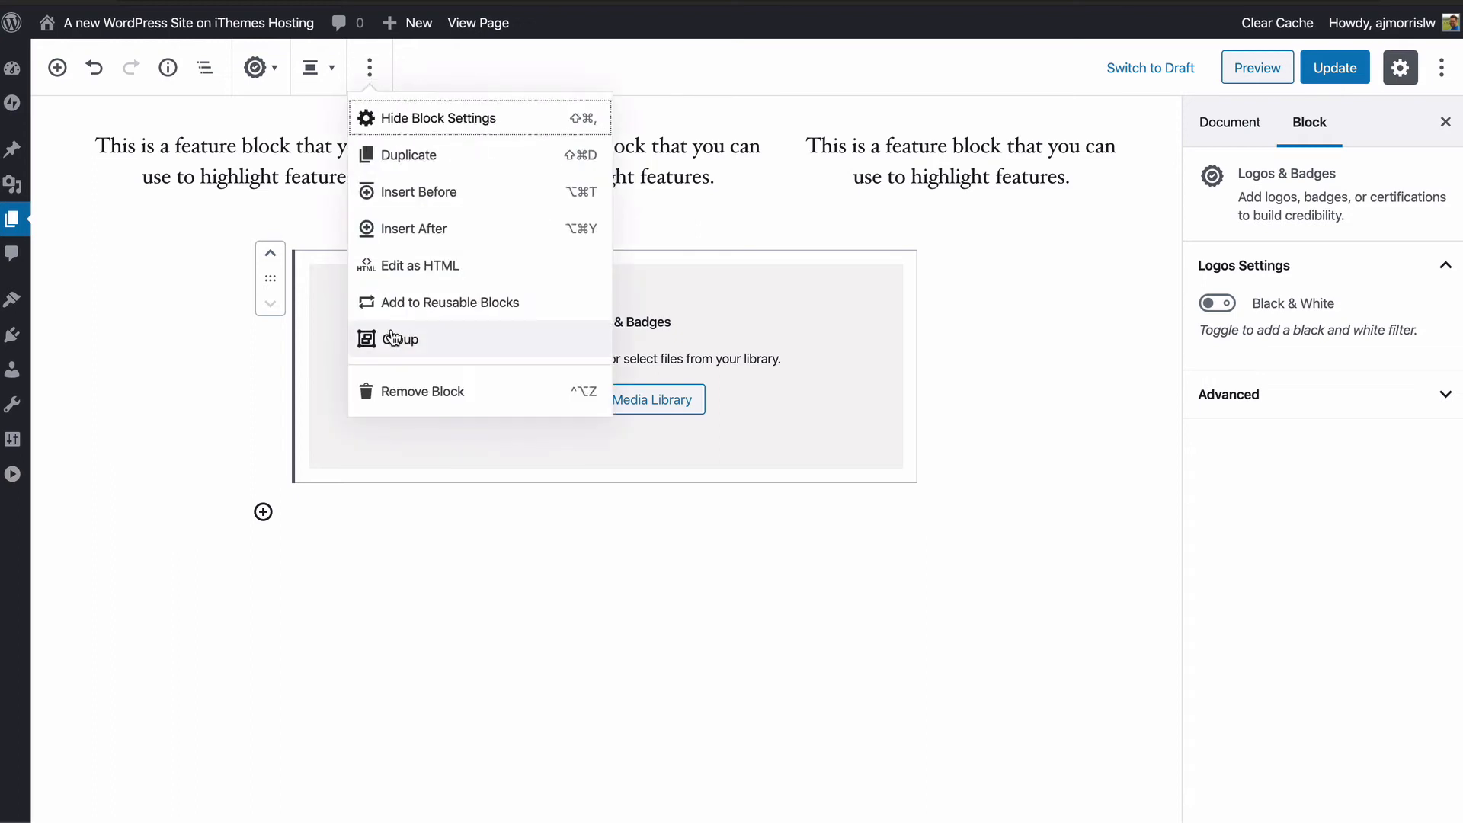
{"action": "left_click", "coordinate": [420, 393]}
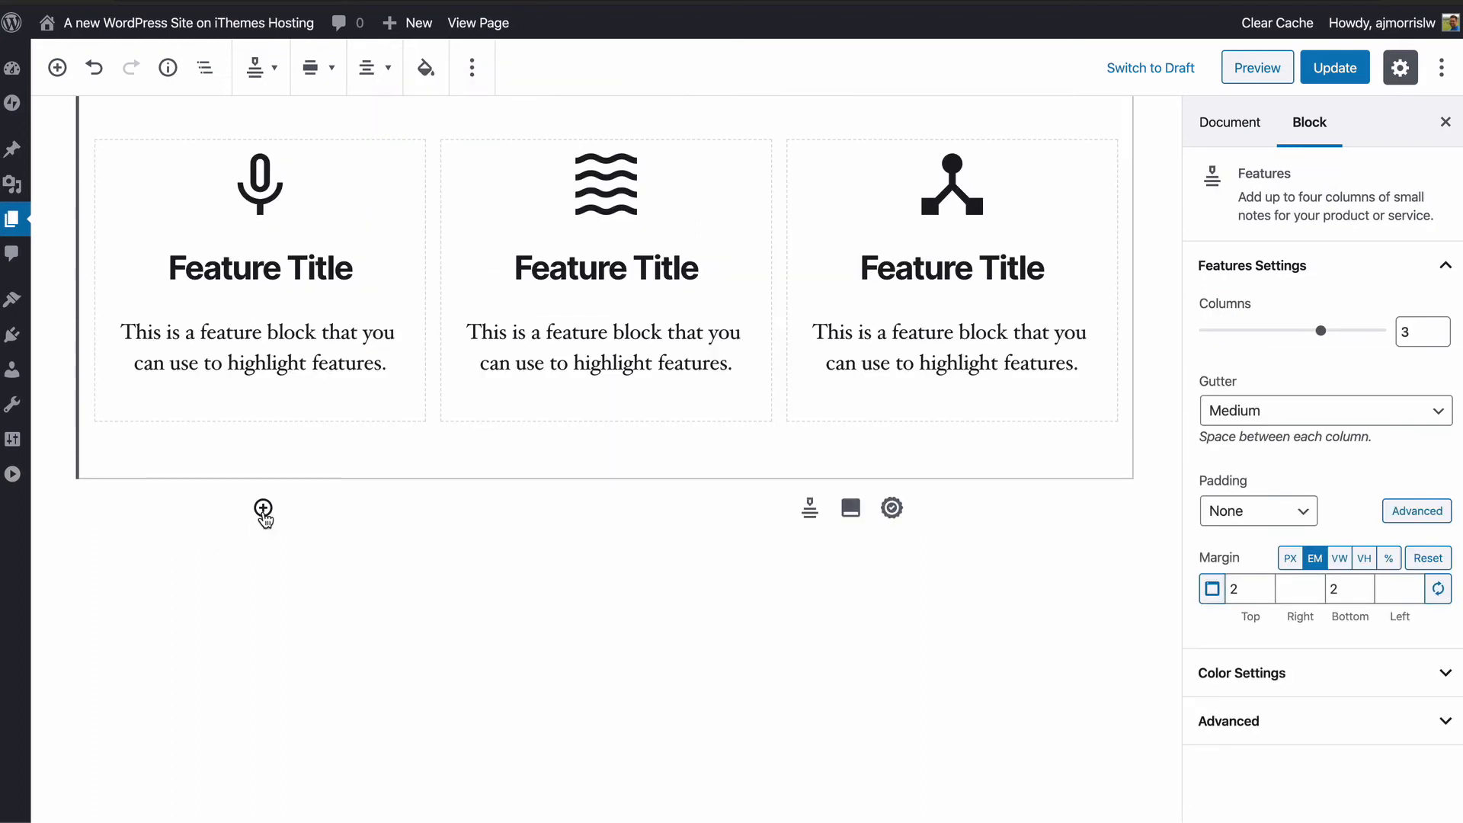
Step: Search for "se" among the available blocks and insert the Services block below the Features block
{"action": "left_click", "coordinate": [263, 508]}
{"action": "type", "text": "se"}
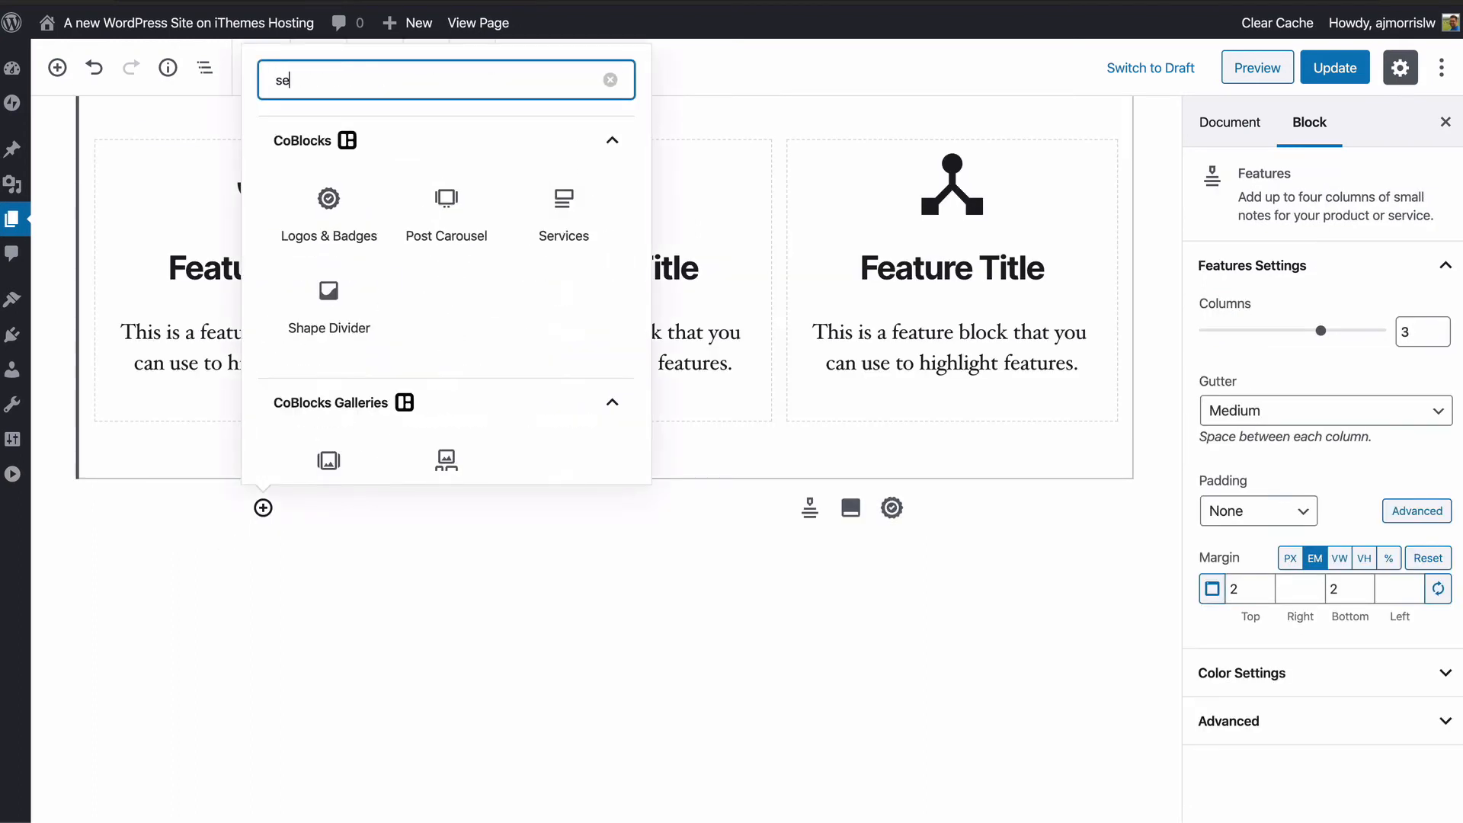
{"action": "type", "text": "r"}
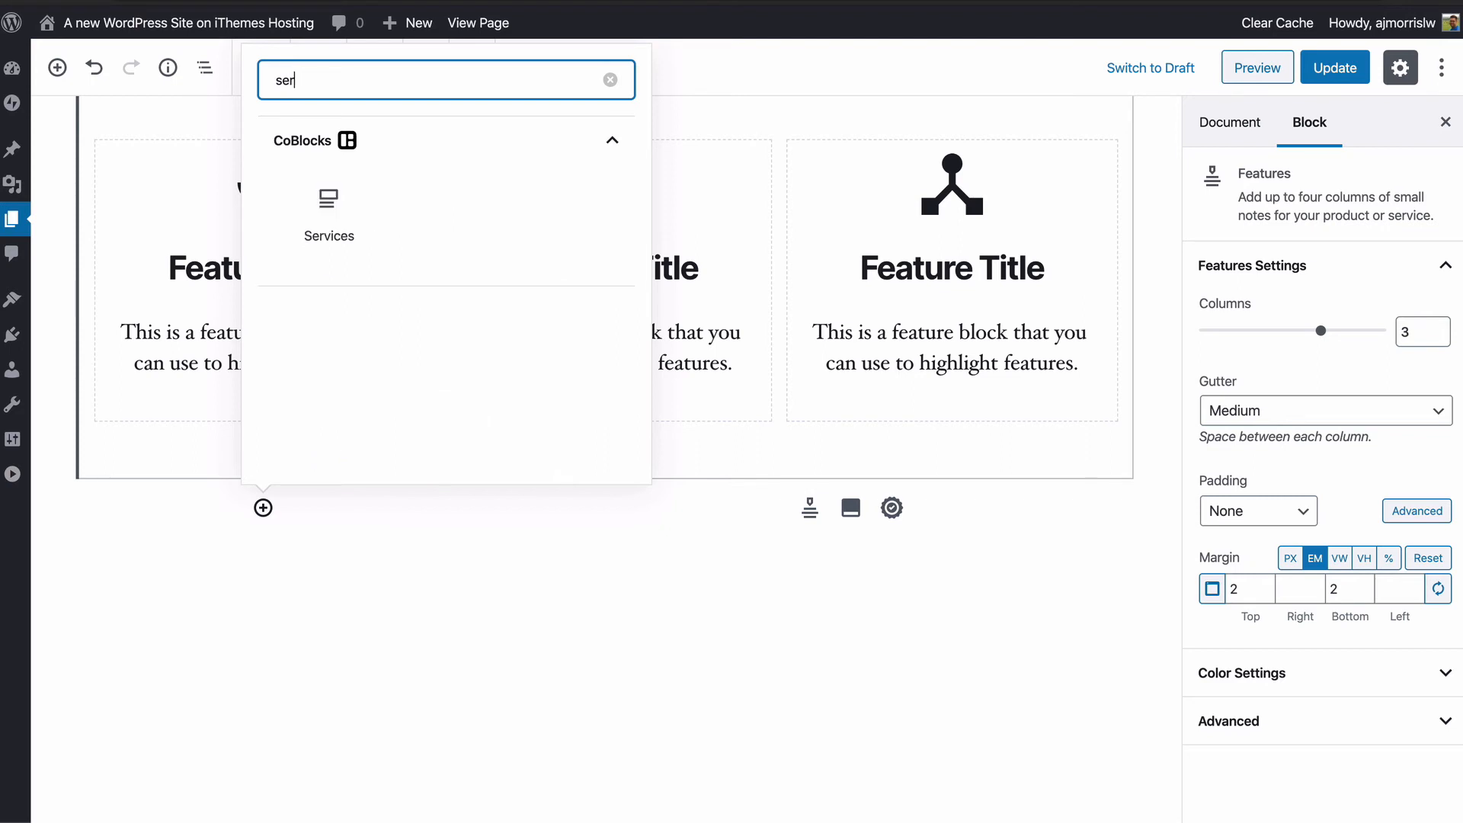
{"action": "key", "text": "BackSpace"}
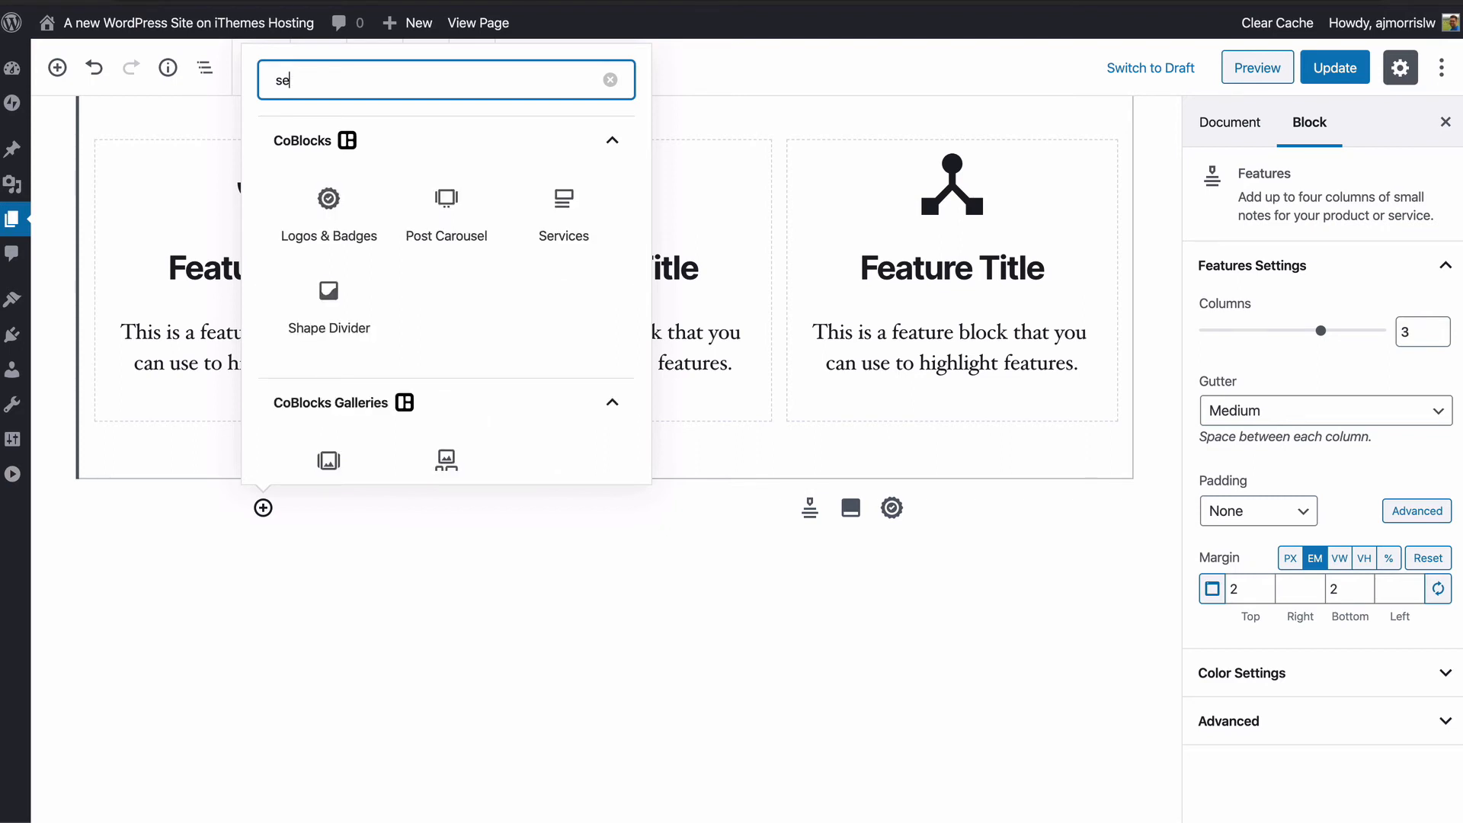
{"action": "left_click", "coordinate": [572, 218]}
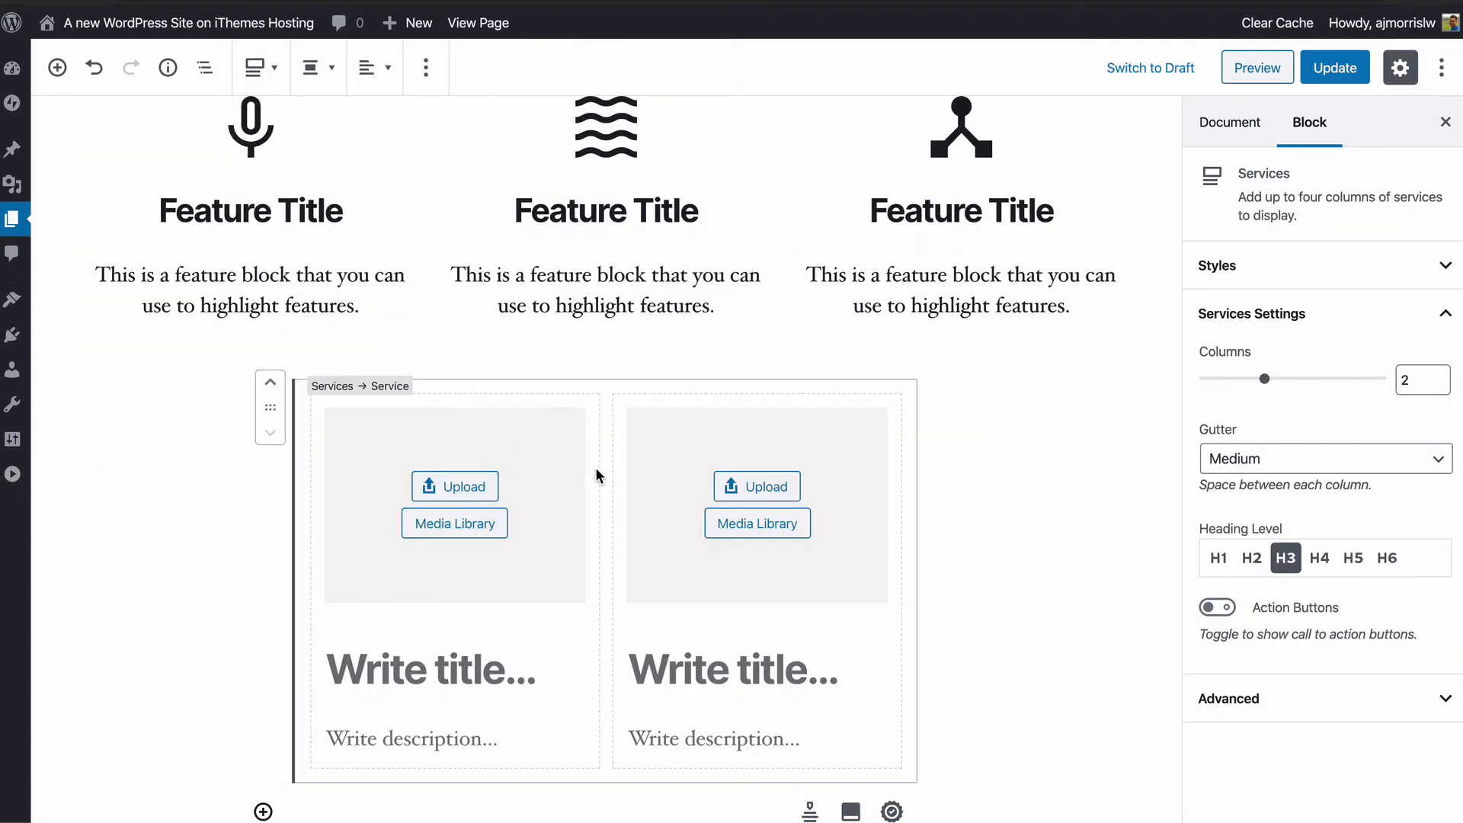
Step: Set the Services block to 1 column and try out the service's title and description fields
{"action": "left_click_drag", "start_coordinate": [1268, 385], "coordinate": [1232, 389]}
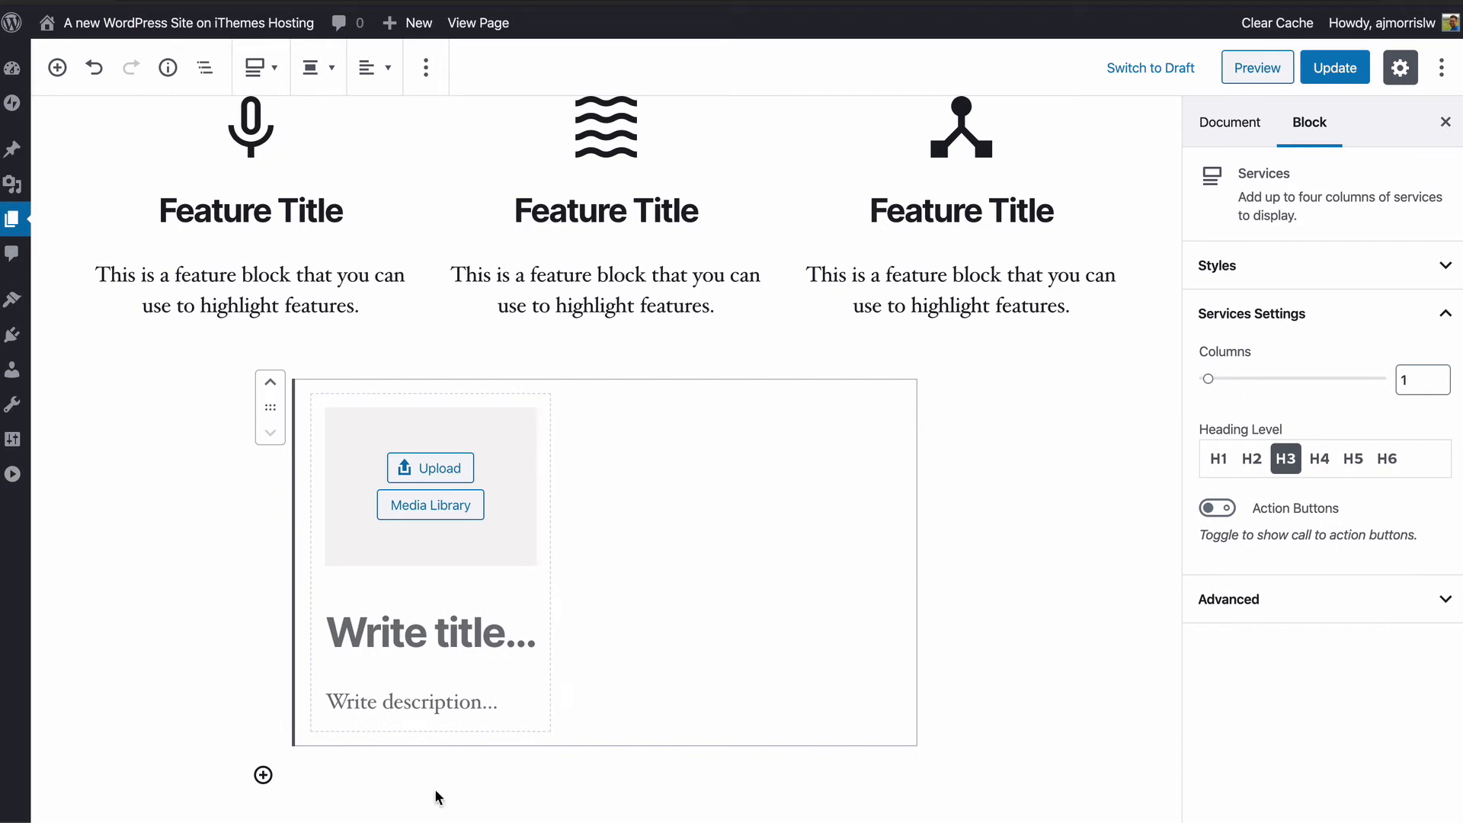
{"action": "left_click", "coordinate": [500, 528]}
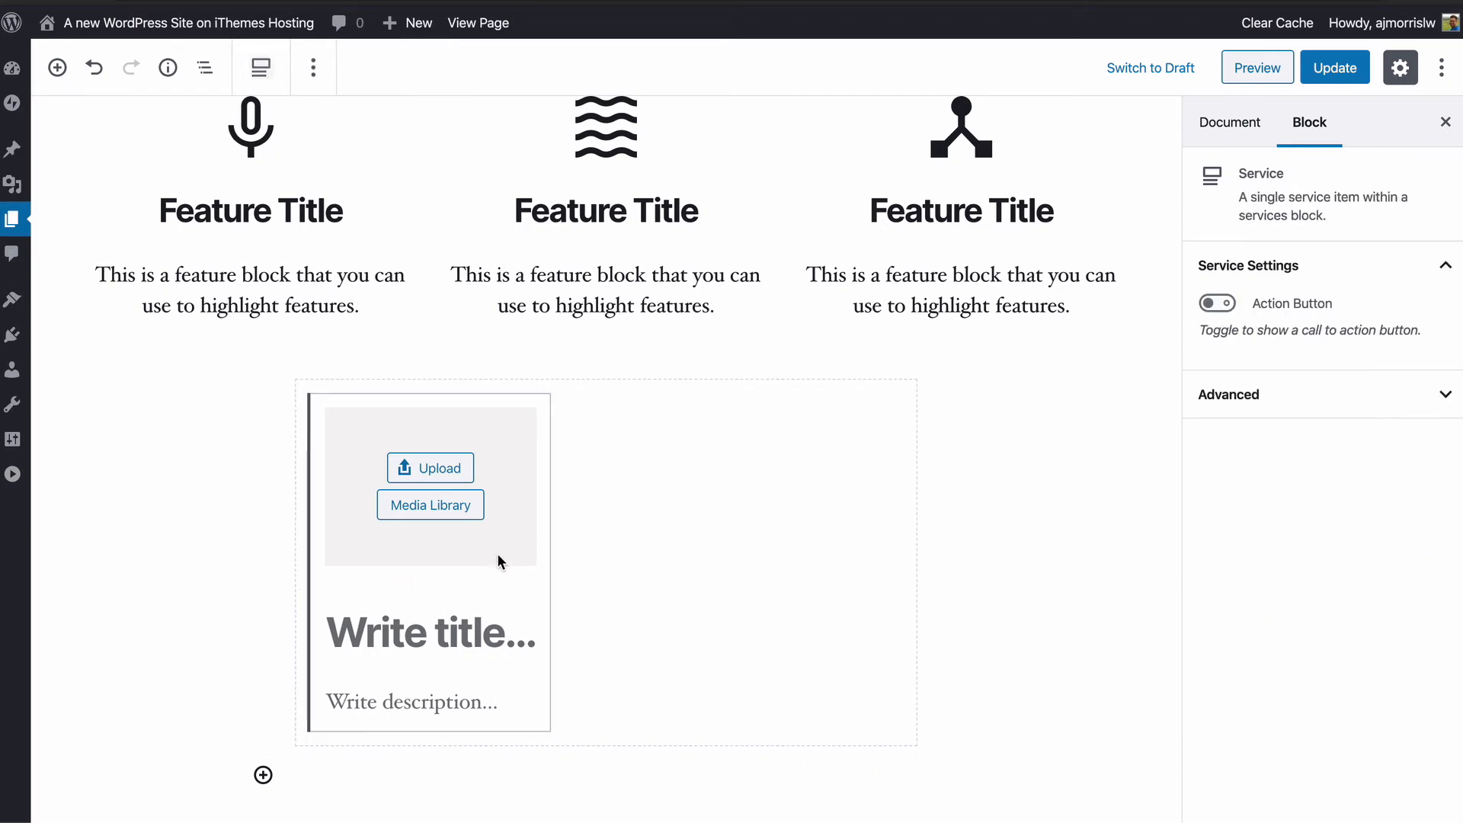
{"action": "left_click", "coordinate": [438, 632]}
{"action": "left_click", "coordinate": [454, 707]}
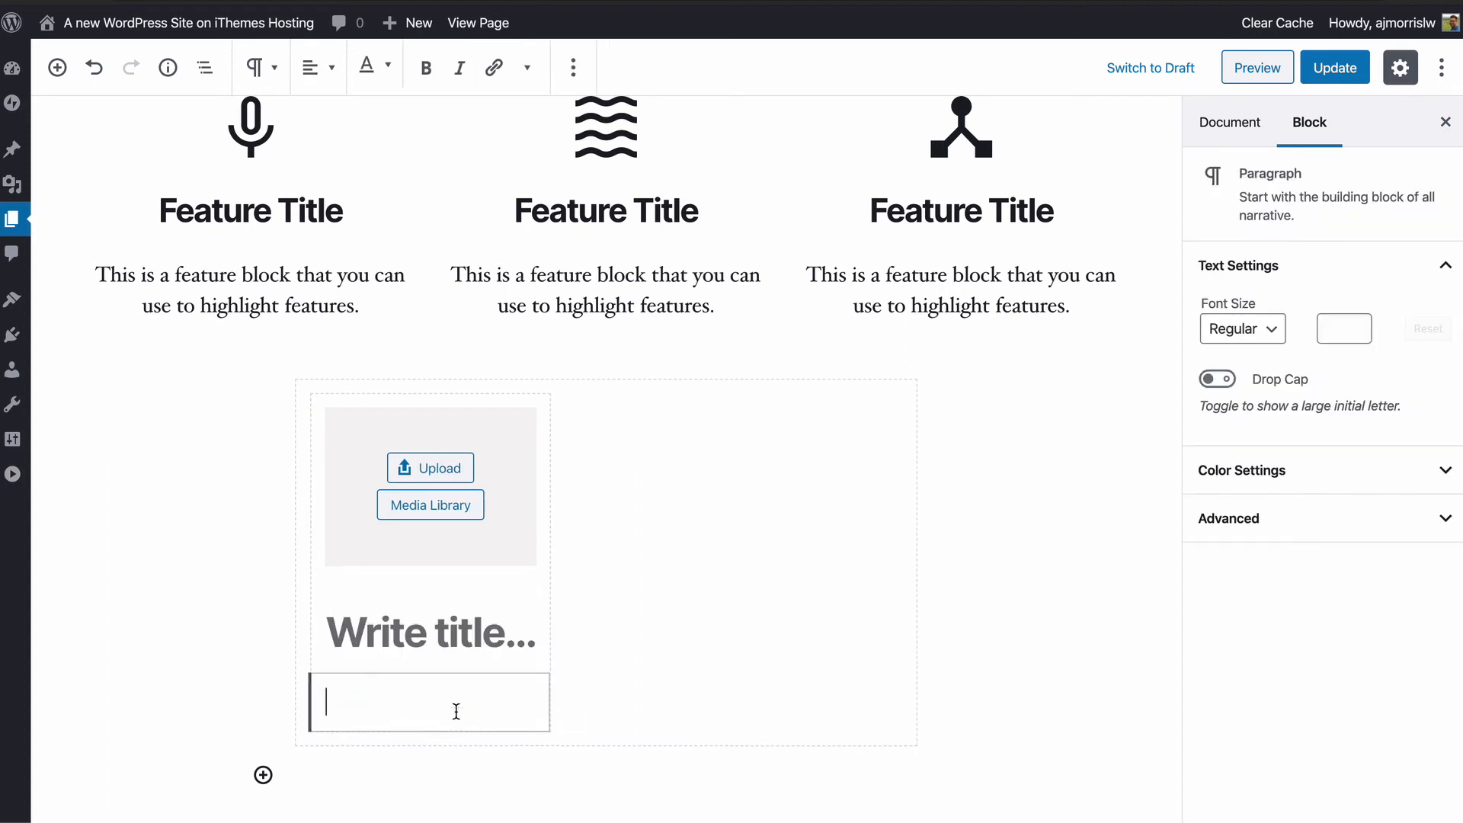
{"action": "left_click", "coordinate": [447, 638]}
Step: Turn on the action button for the single service item and check its button text and link fields
{"action": "left_click", "coordinate": [455, 547]}
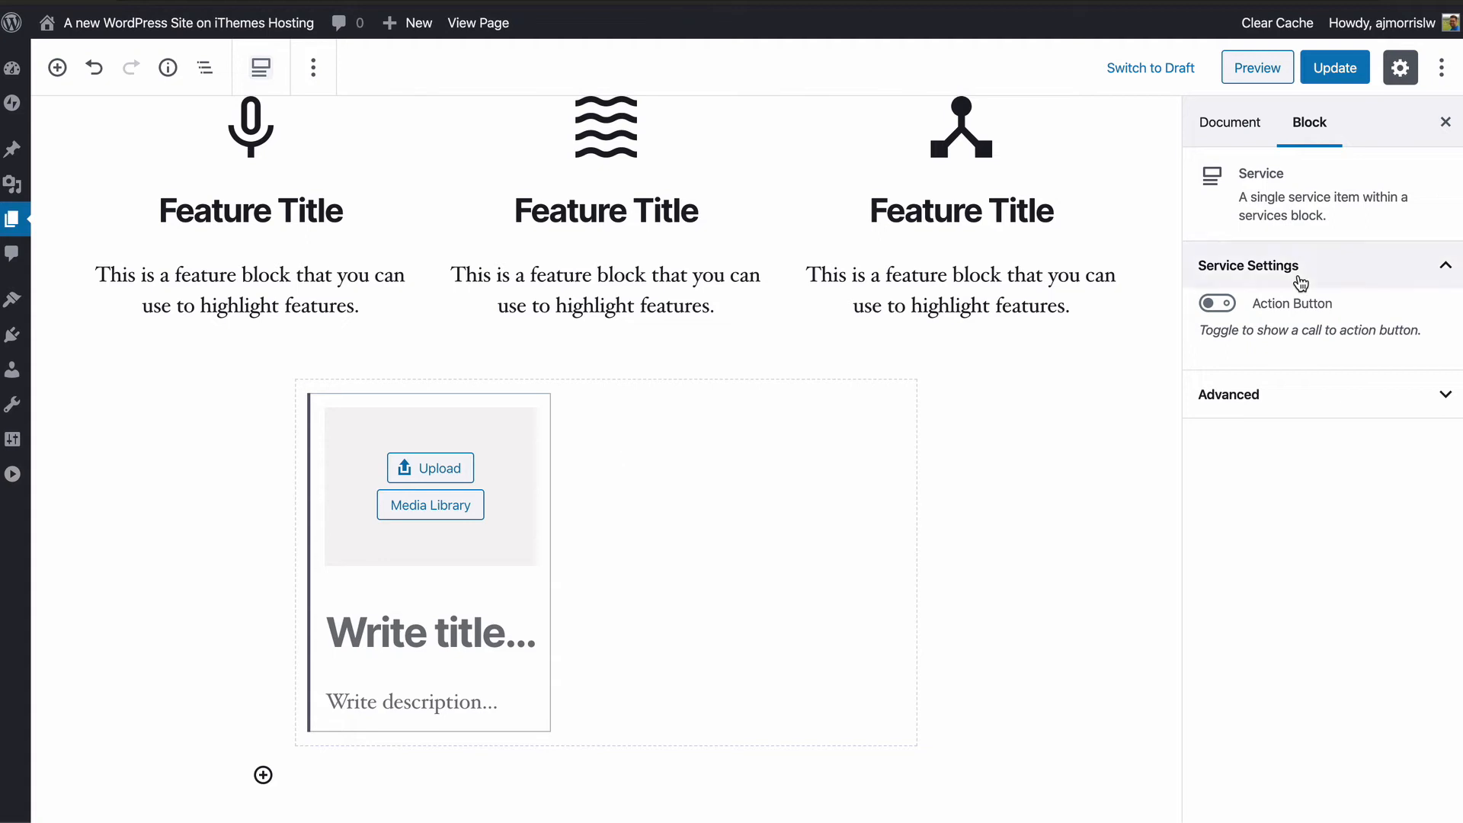
{"action": "left_click", "coordinate": [1234, 314]}
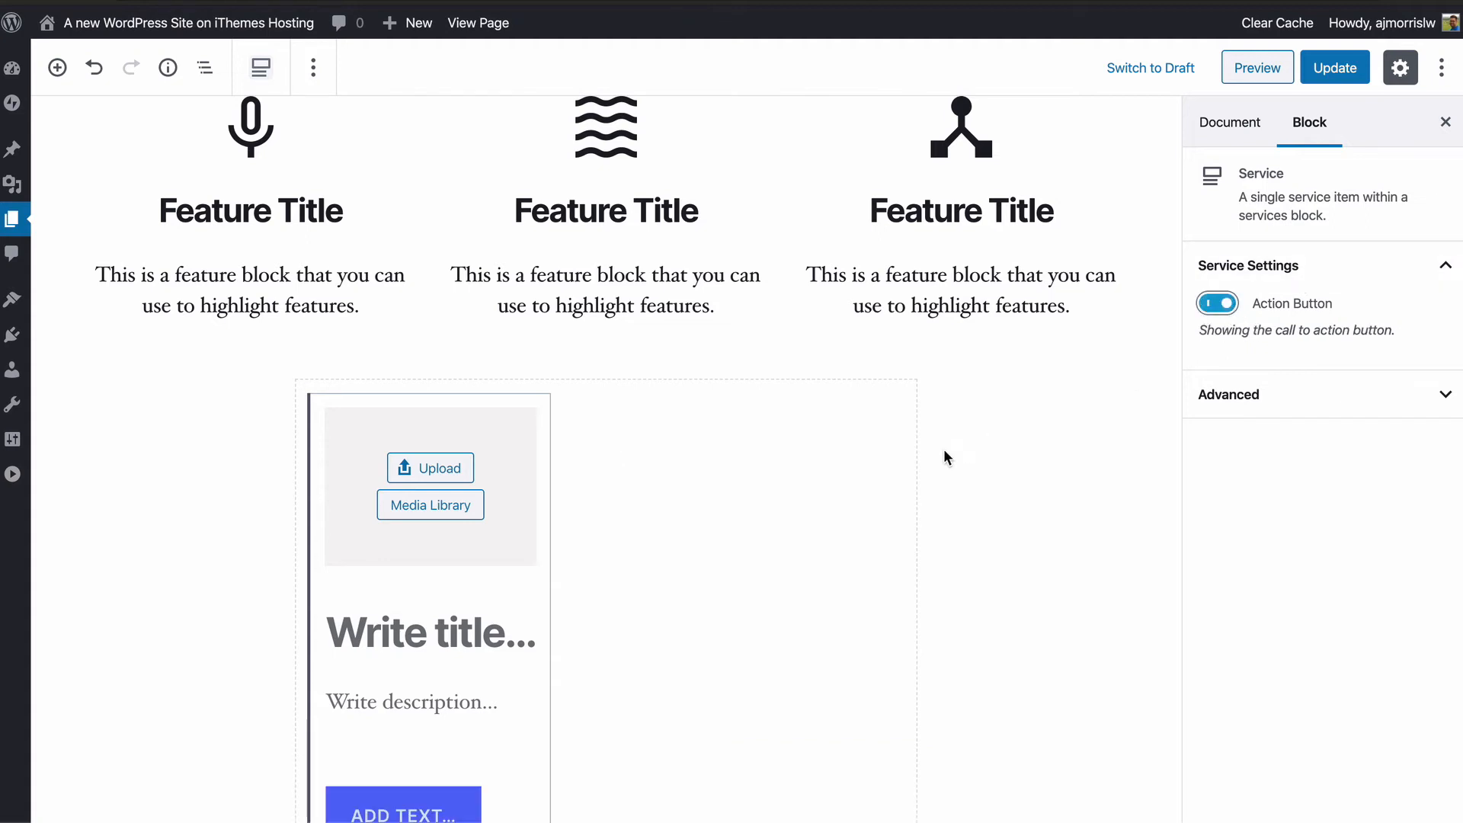
{"action": "scroll", "coordinate": [869, 452], "scroll_direction": "down", "scroll_amount": 2}
{"action": "scroll", "coordinate": [430, 583], "scroll_direction": "down", "scroll_amount": 4}
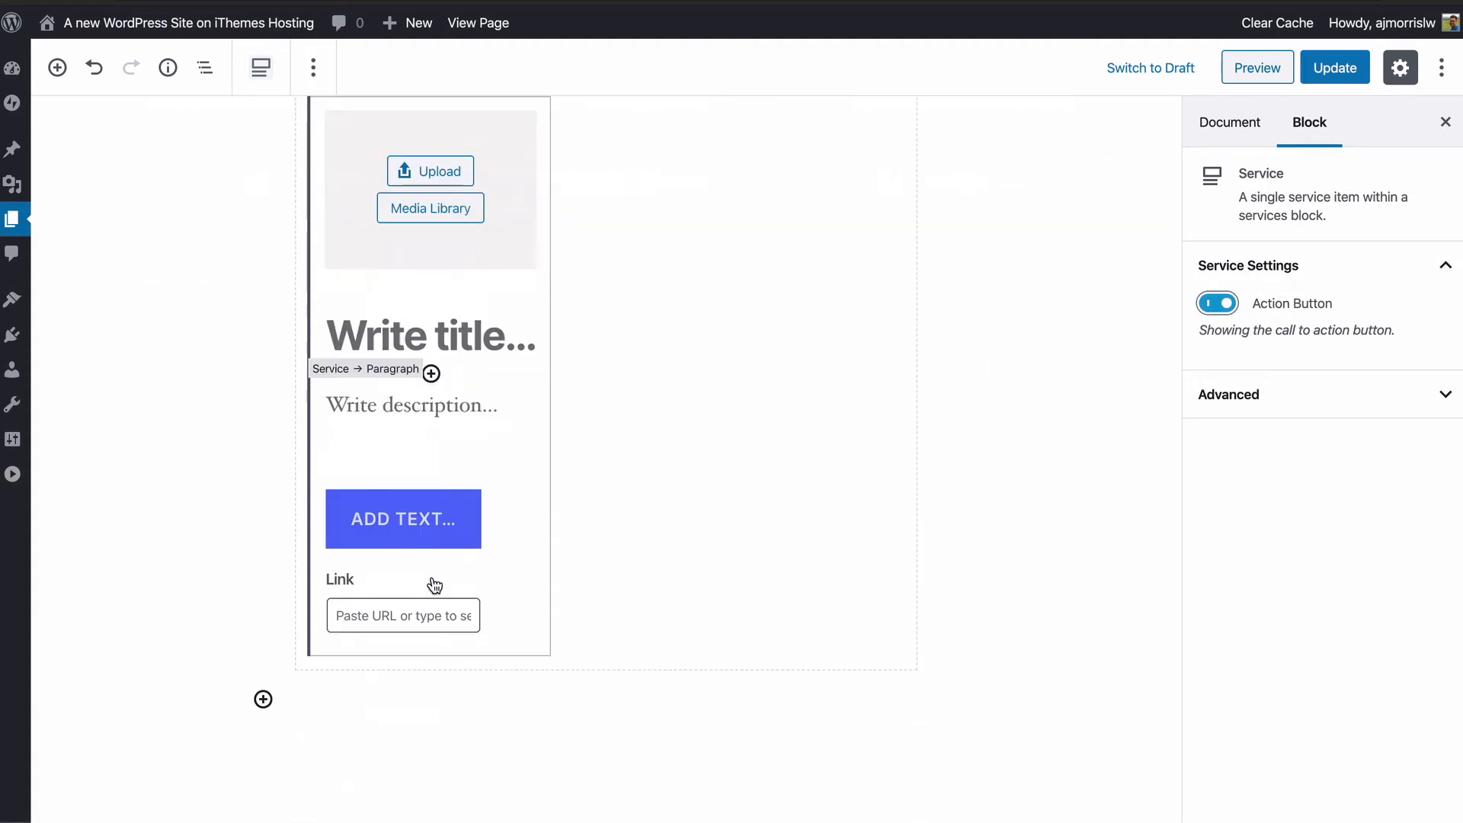
{"action": "scroll", "coordinate": [645, 487], "scroll_direction": "up", "scroll_amount": 5}
Step: Try the Square and 16:9 styles on the whole Services block, then apply the Circle style
{"action": "left_click", "coordinate": [613, 476]}
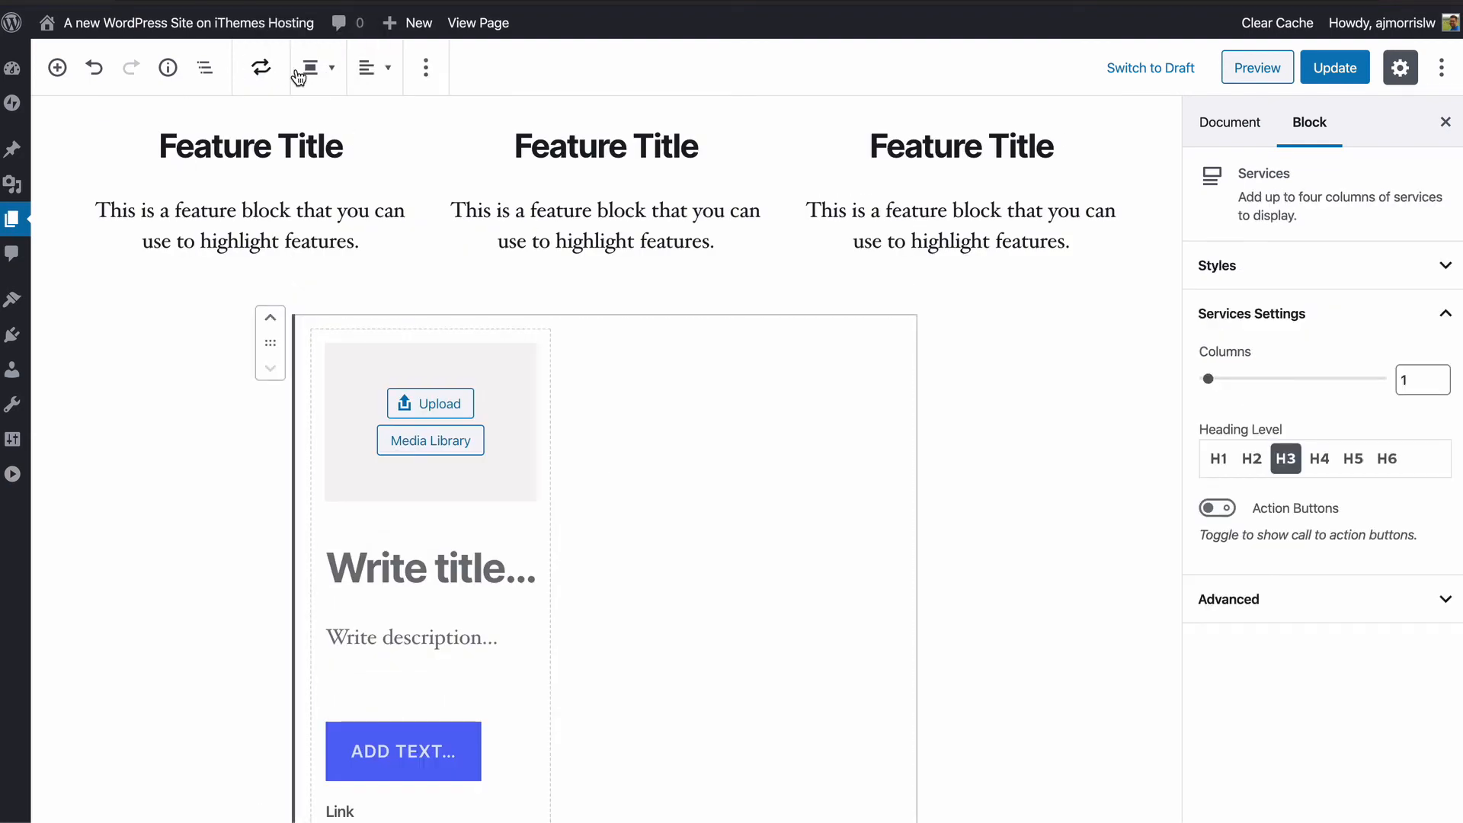
{"action": "left_click", "coordinate": [1288, 274]}
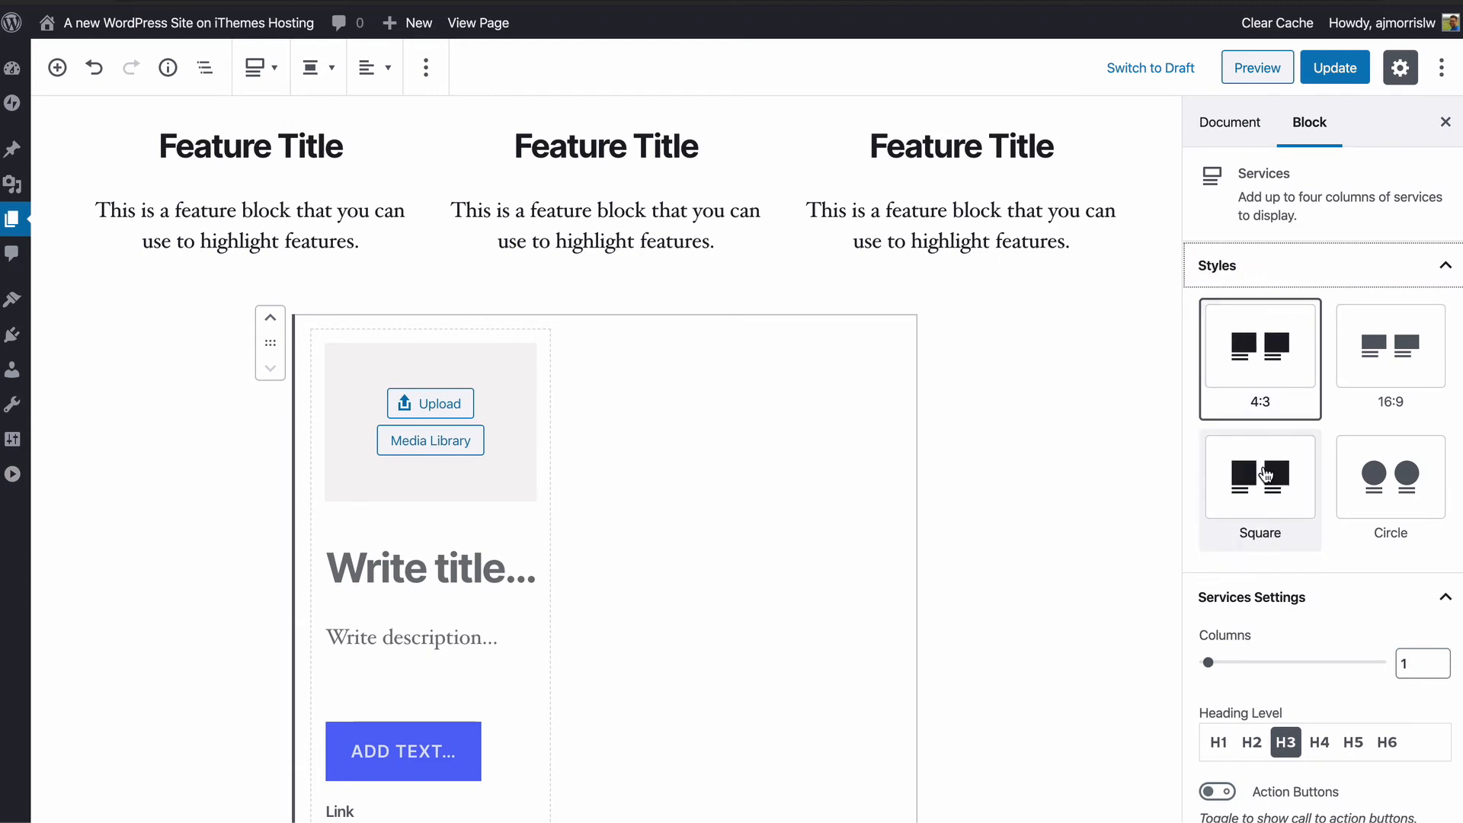
{"action": "left_click", "coordinate": [1267, 504]}
{"action": "left_click", "coordinate": [1412, 364]}
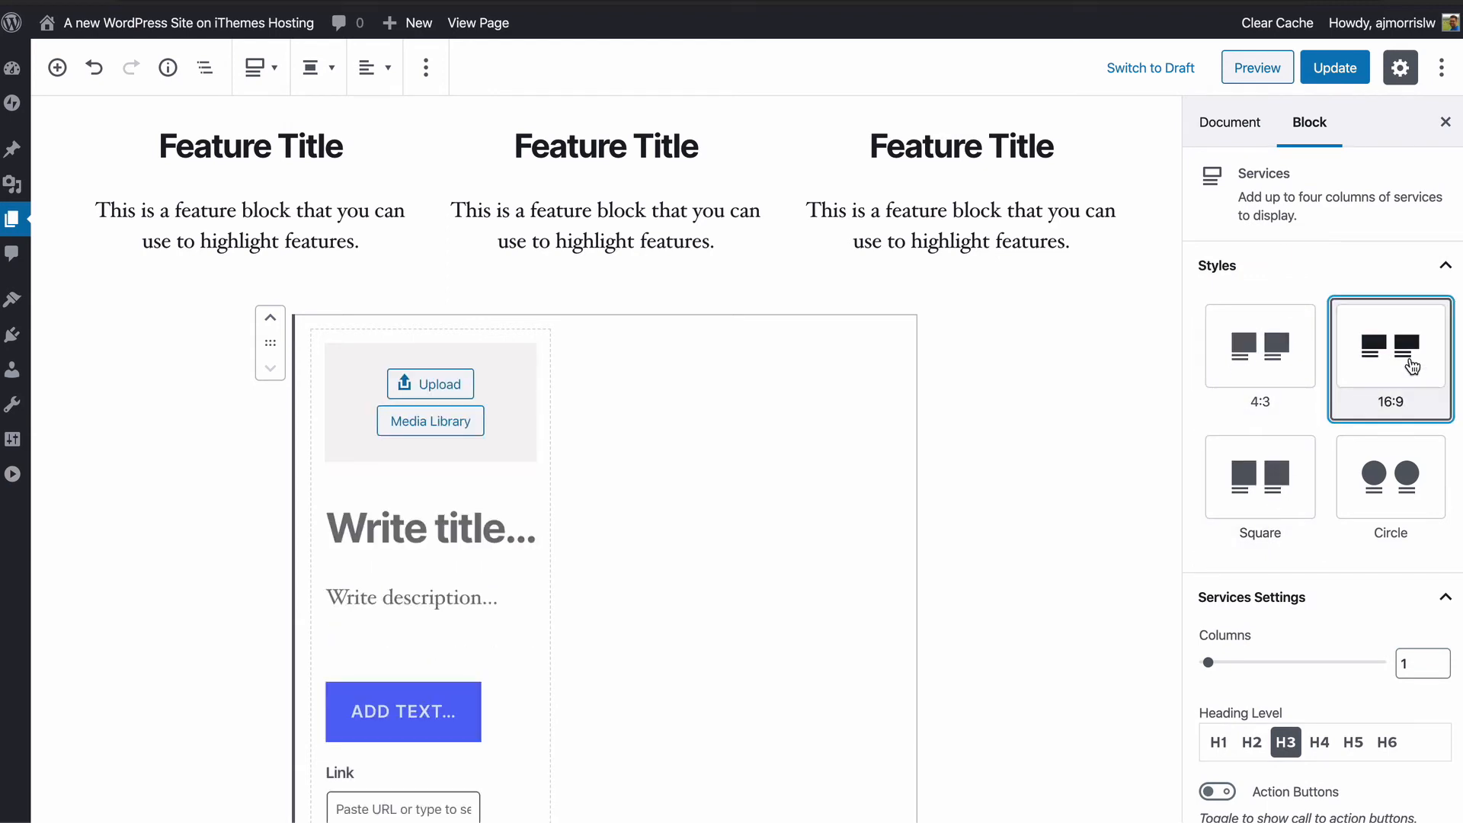
{"action": "left_click", "coordinate": [1397, 472]}
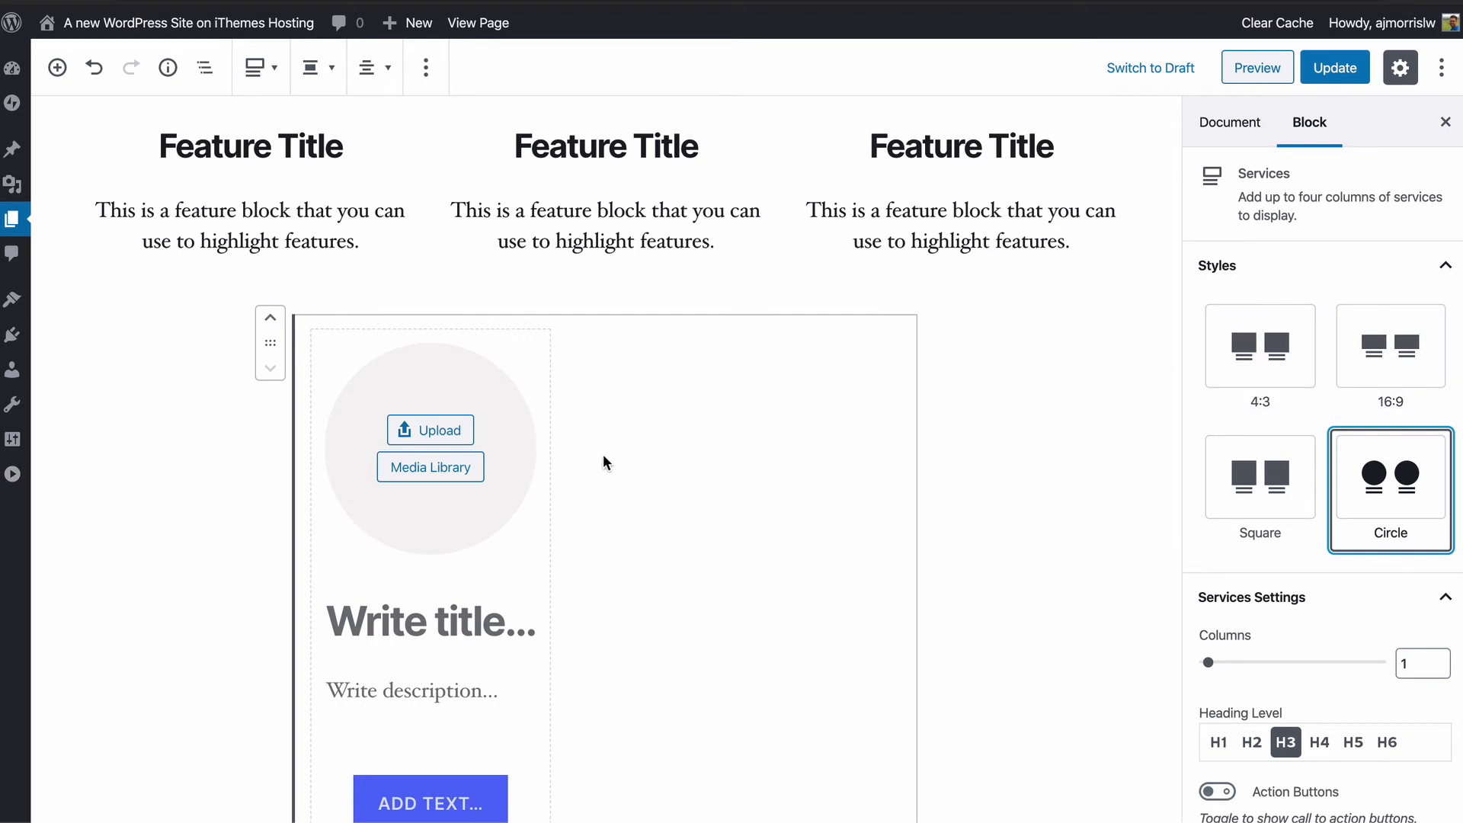
{"action": "scroll", "coordinate": [1257, 465], "scroll_direction": "down", "scroll_amount": 2}
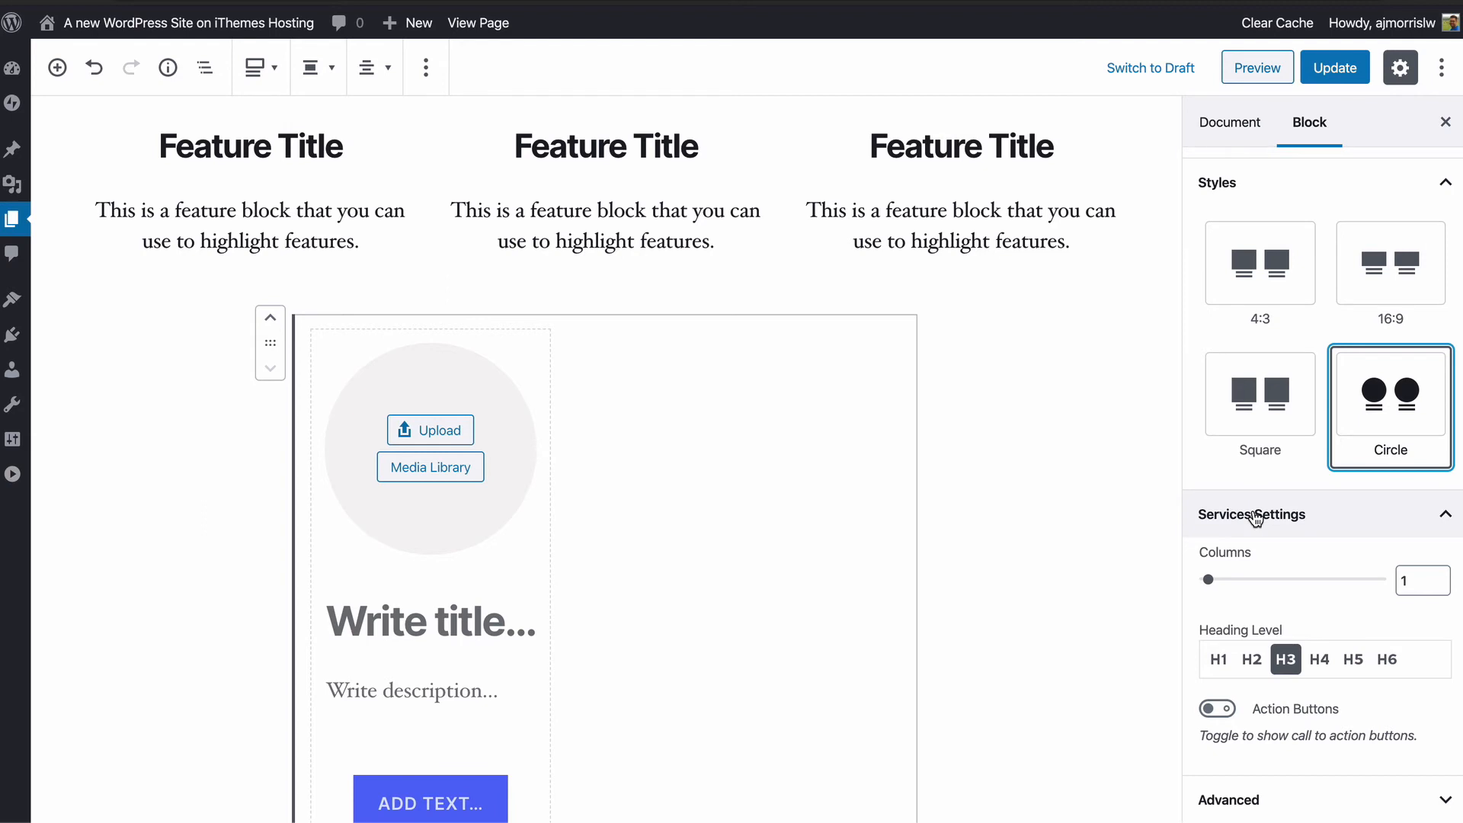
{"action": "scroll", "coordinate": [1256, 518], "scroll_direction": "up", "scroll_amount": 2}
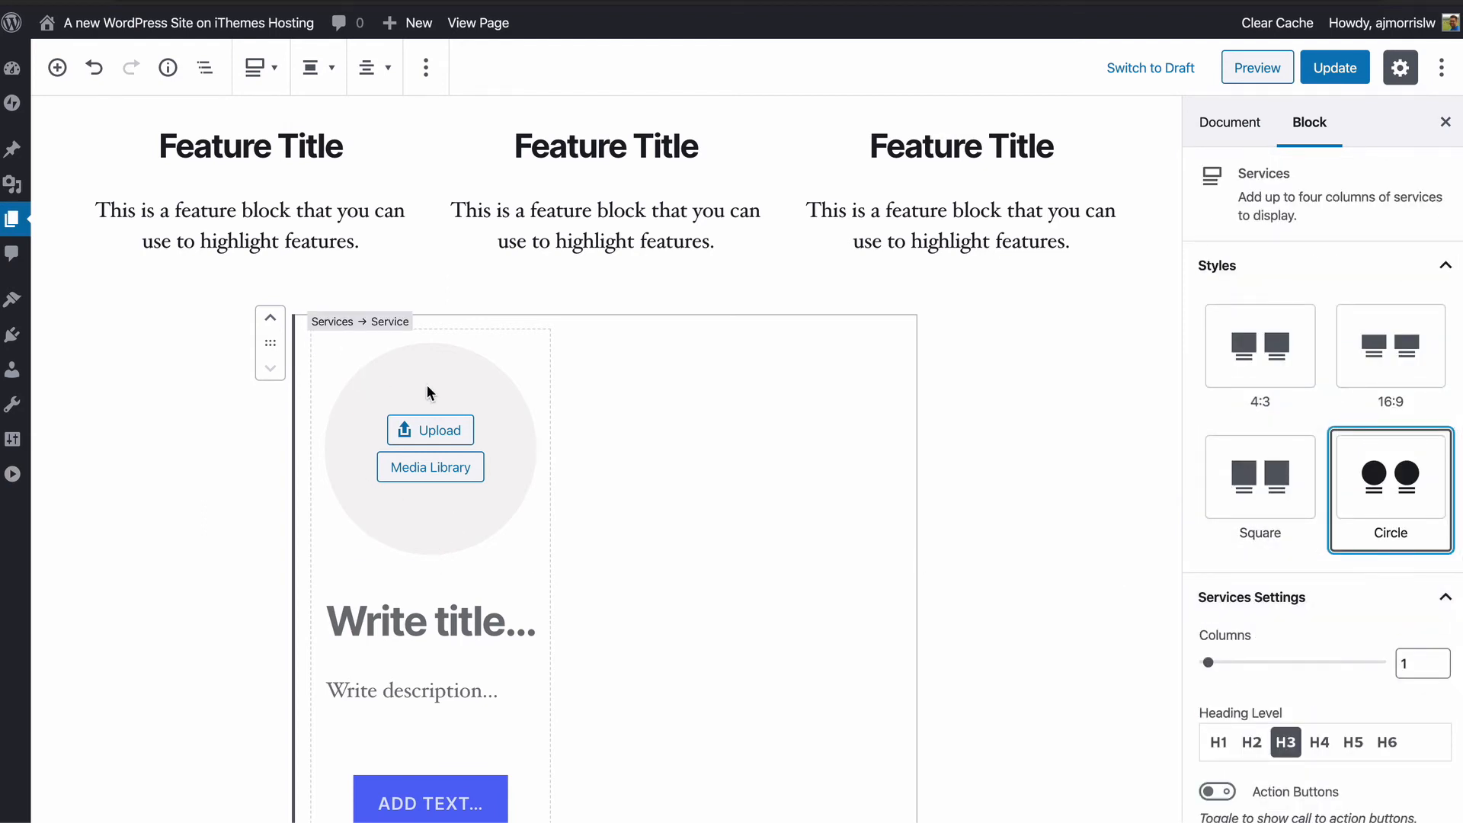
Step: Remove the Services block from the page
{"action": "left_click", "coordinate": [426, 68]}
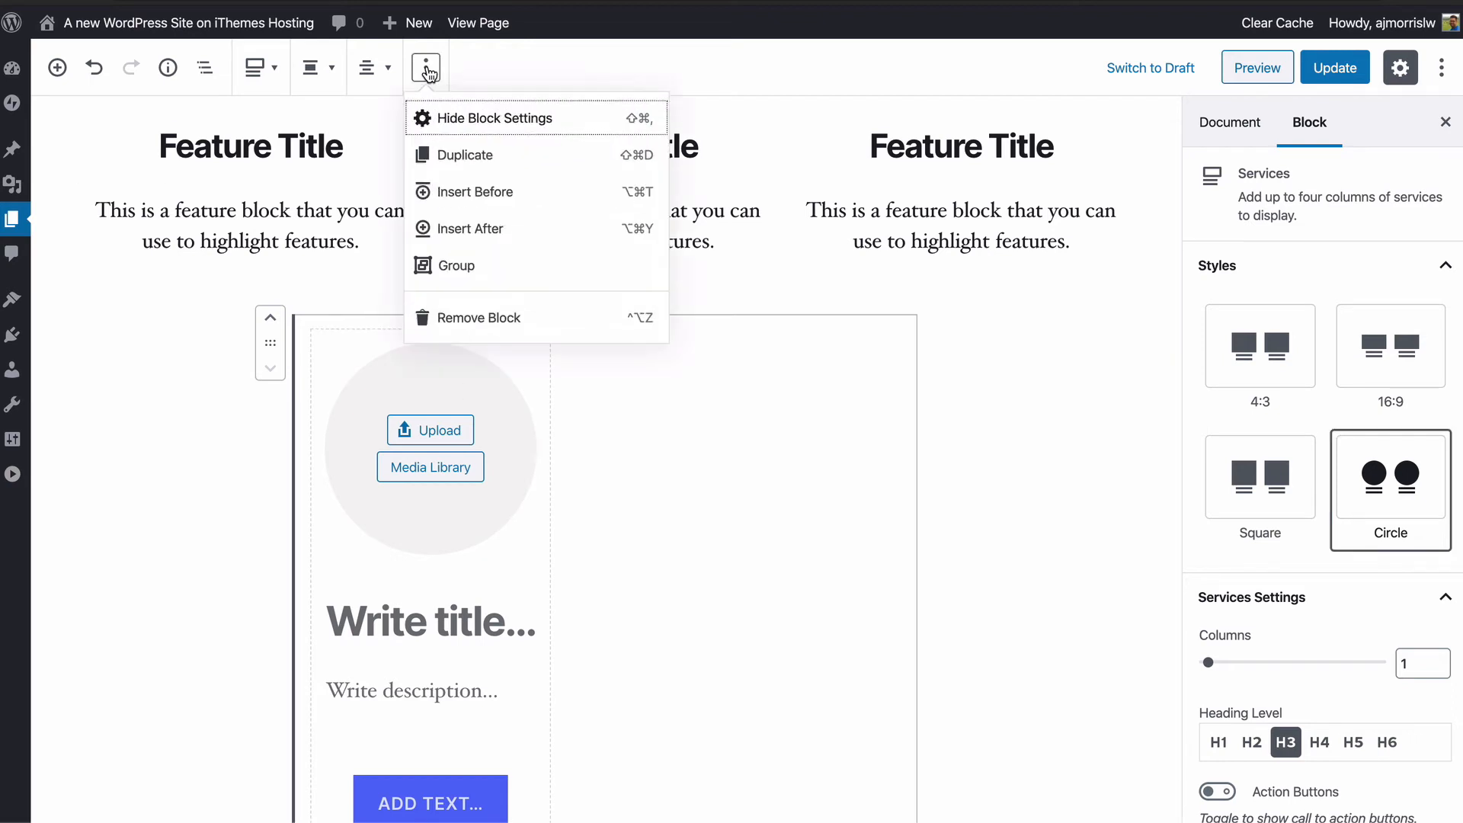
{"action": "left_click", "coordinate": [455, 320]}
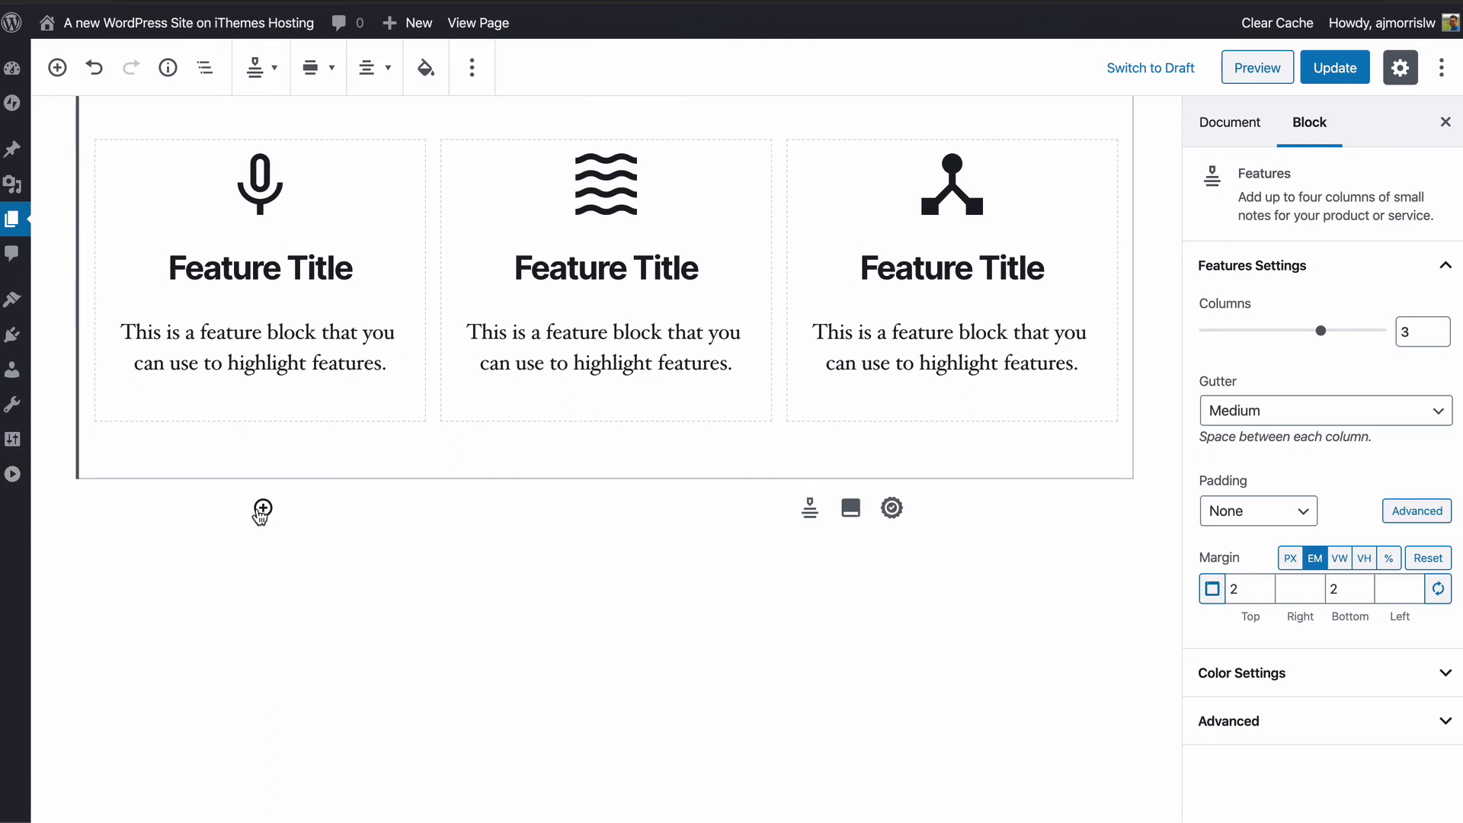
Step: Insert a CoBlocks Row block below the Features block, with two columns in the narrow-first, wide-second layout
{"action": "left_click", "coordinate": [263, 509]}
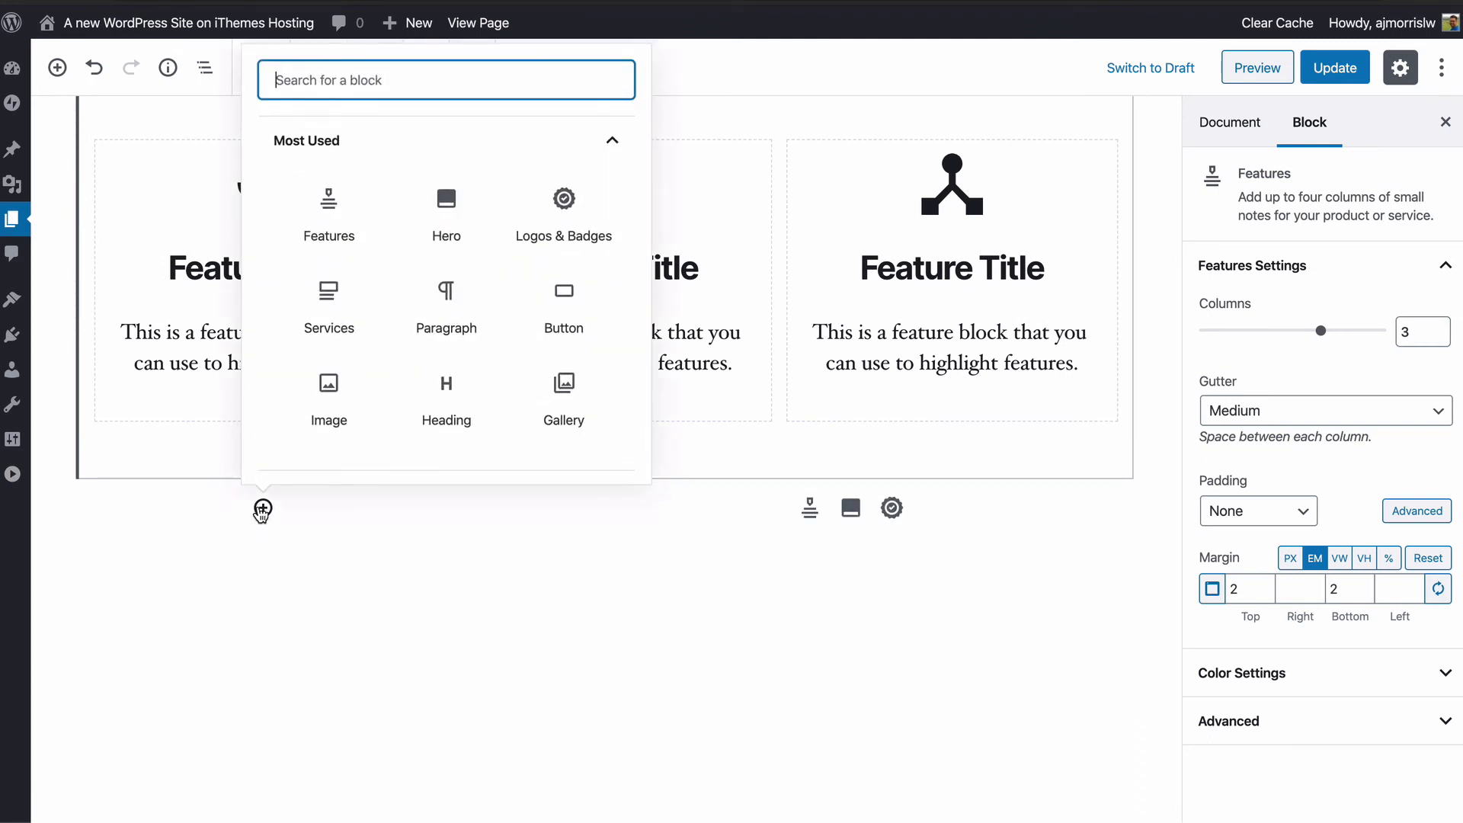
{"action": "type", "text": "row"}
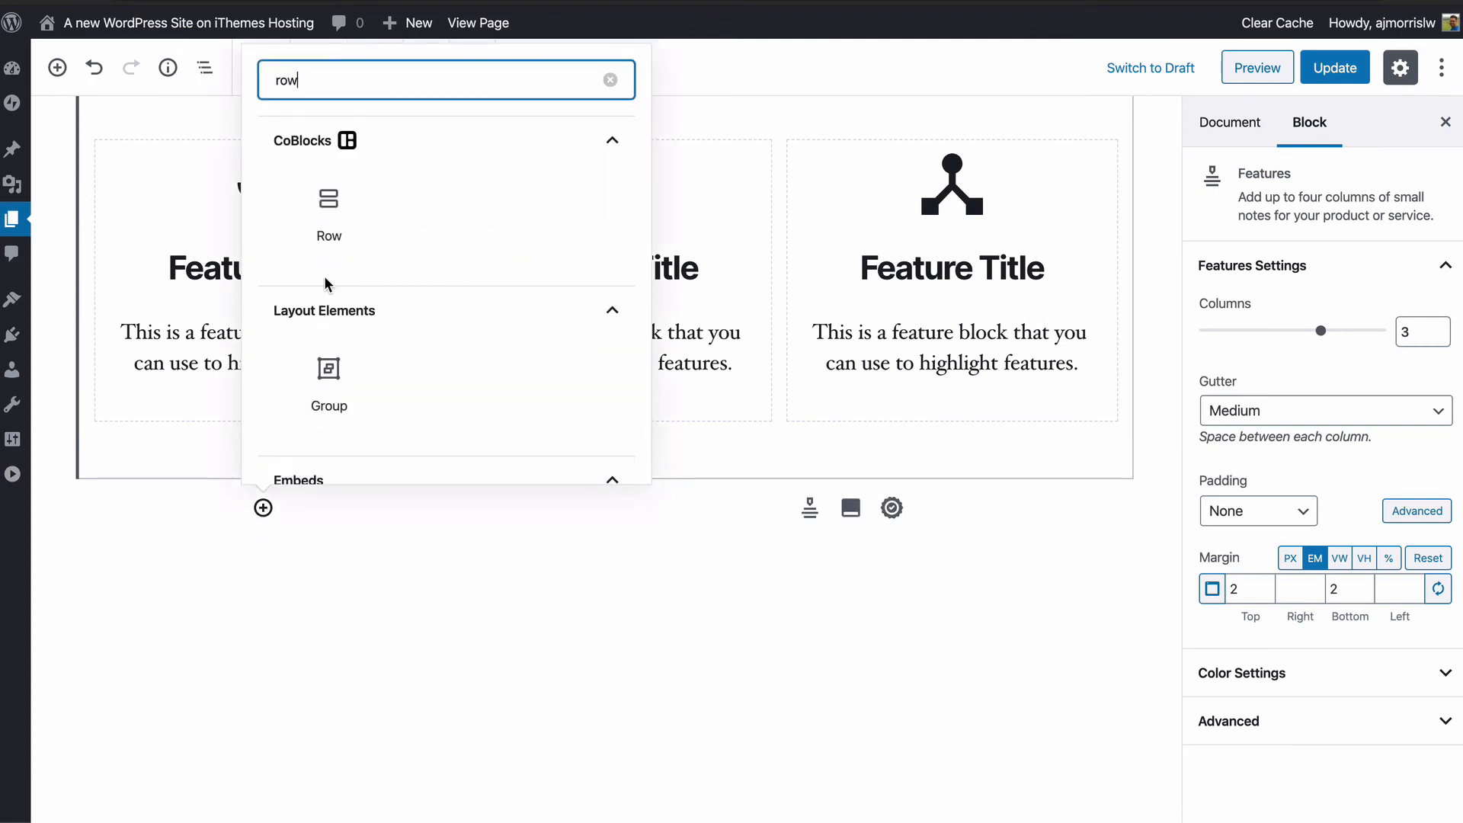
{"action": "left_click", "coordinate": [329, 212]}
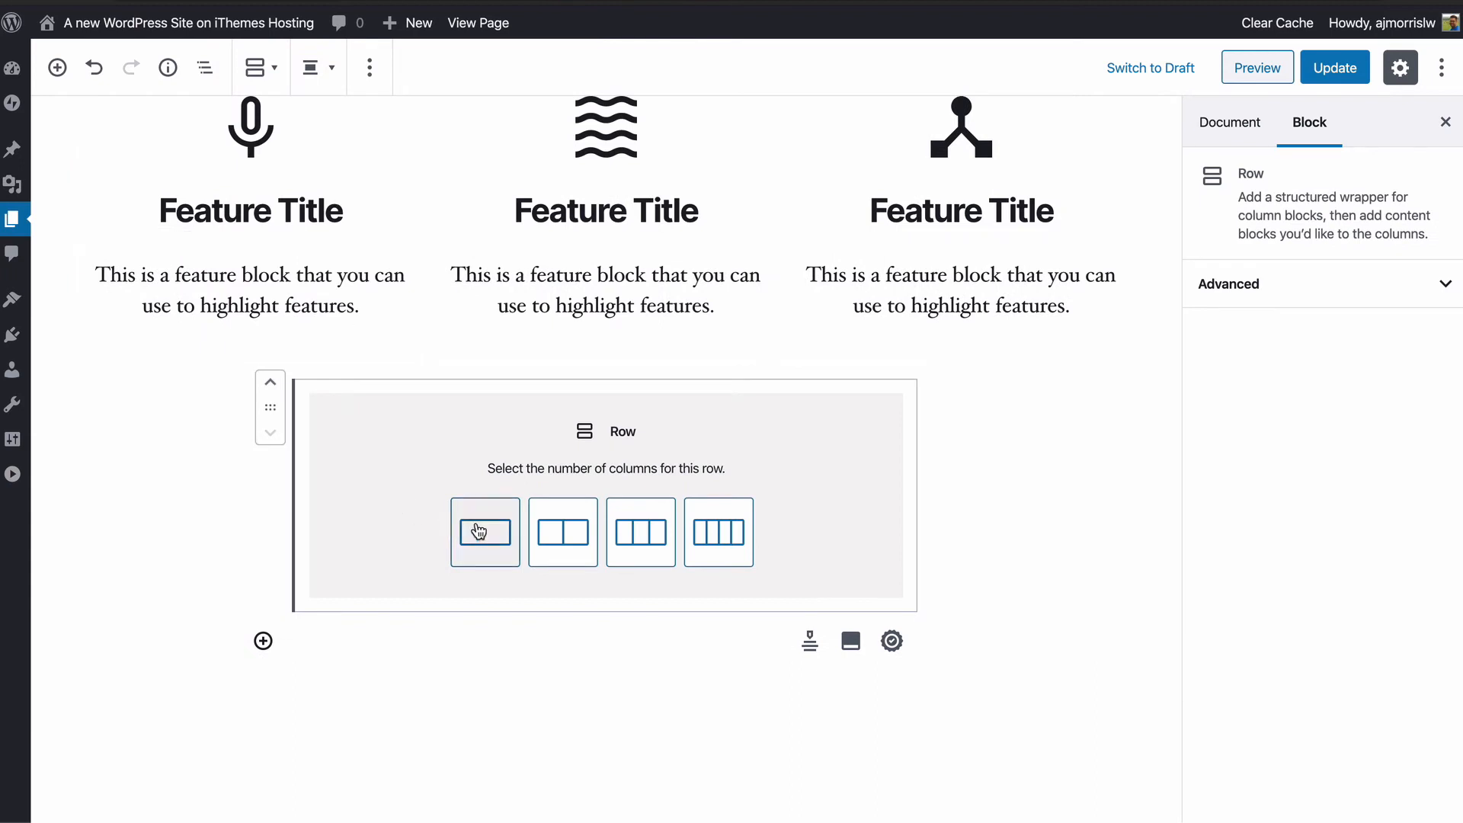
{"action": "left_click", "coordinate": [550, 544]}
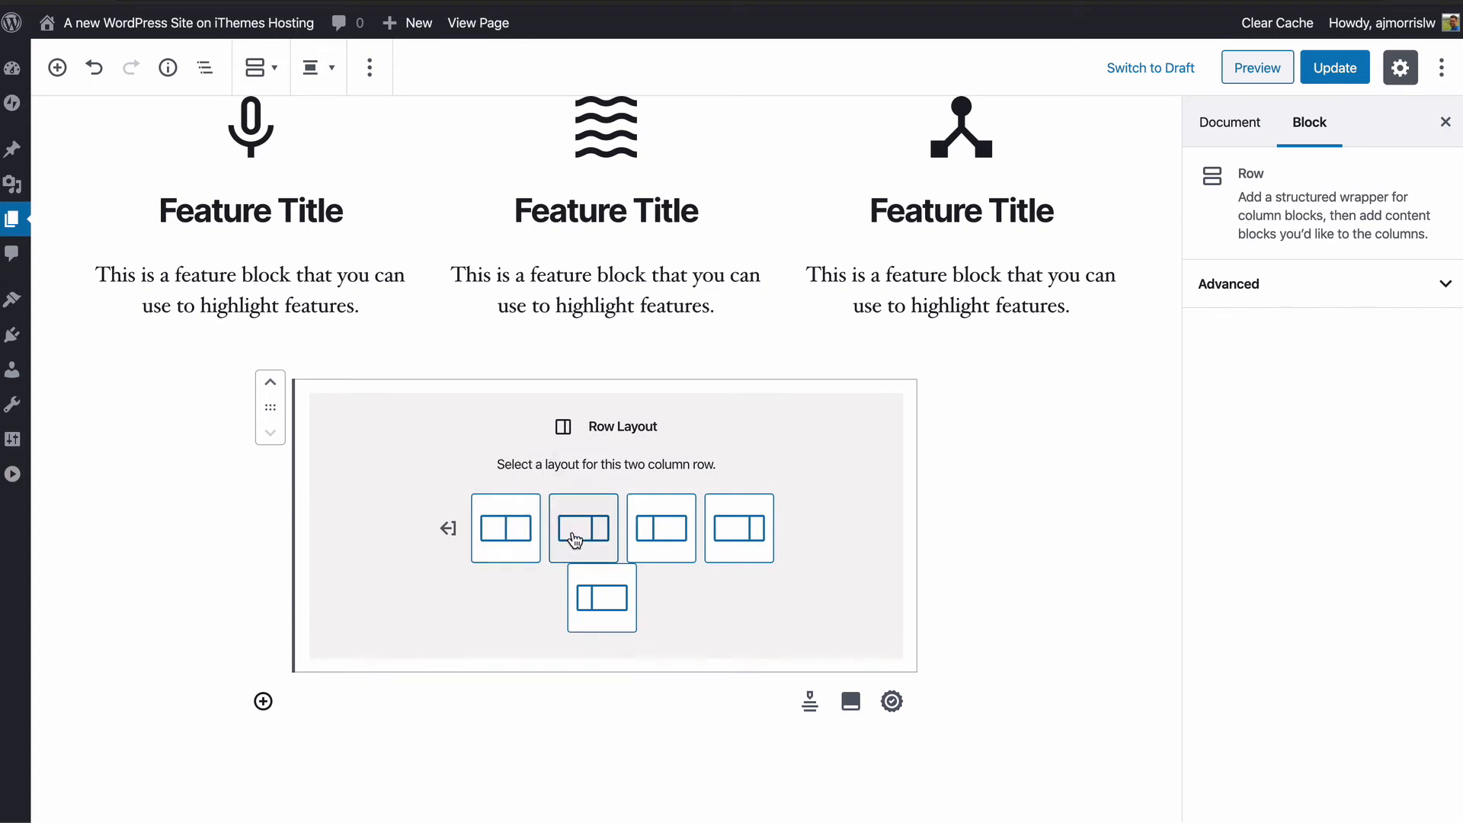
{"action": "left_click", "coordinate": [657, 550]}
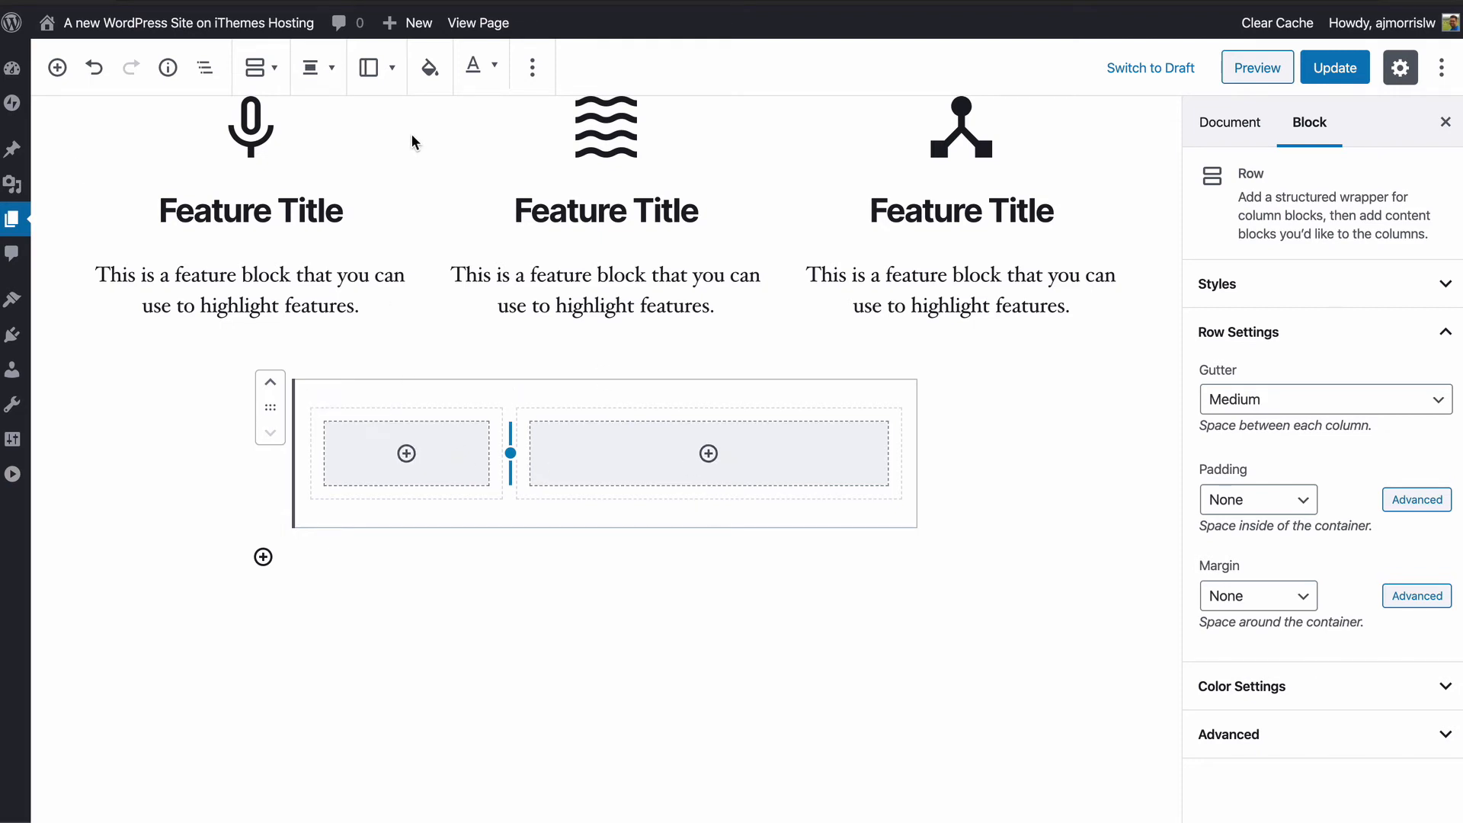
Step: Set the new two-column Row block's alignment to Wide Width
{"action": "left_click", "coordinate": [313, 69]}
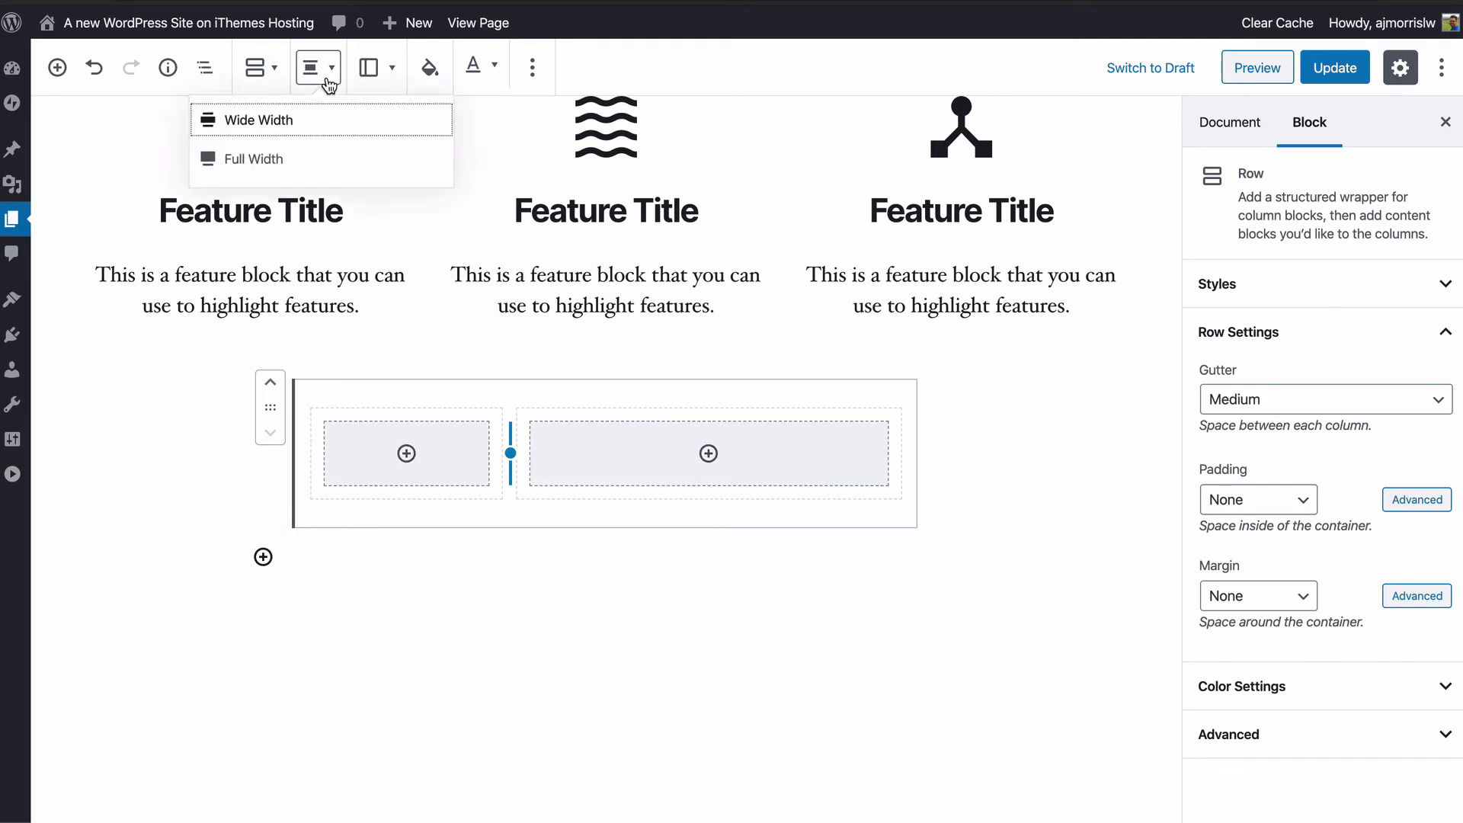
{"action": "left_click", "coordinate": [283, 122]}
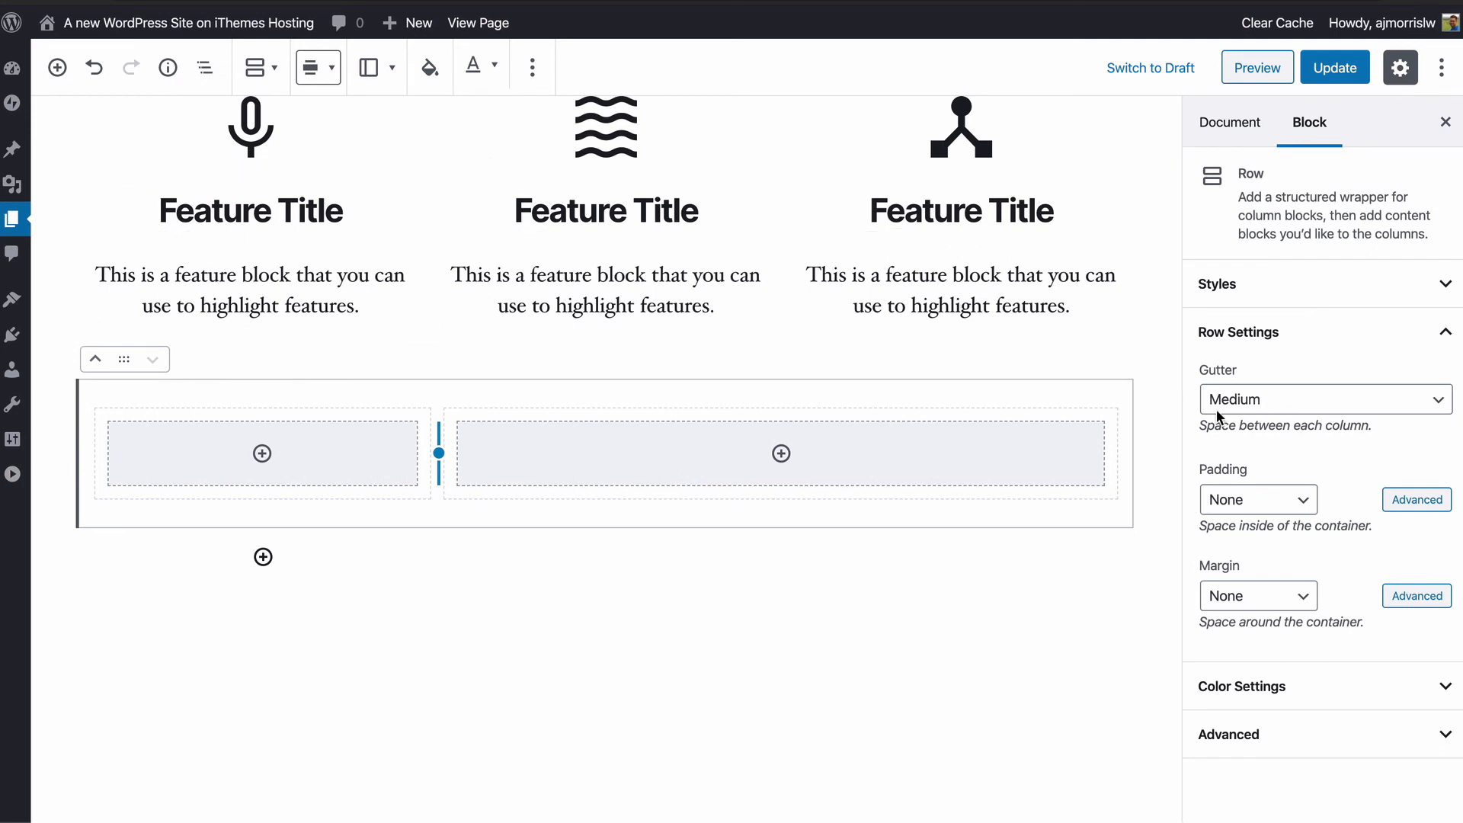
Step: Try the Huge gutter on the Row block and set the gutter back to Medium
{"action": "left_click", "coordinate": [1261, 405]}
{"action": "left_click", "coordinate": [1260, 439]}
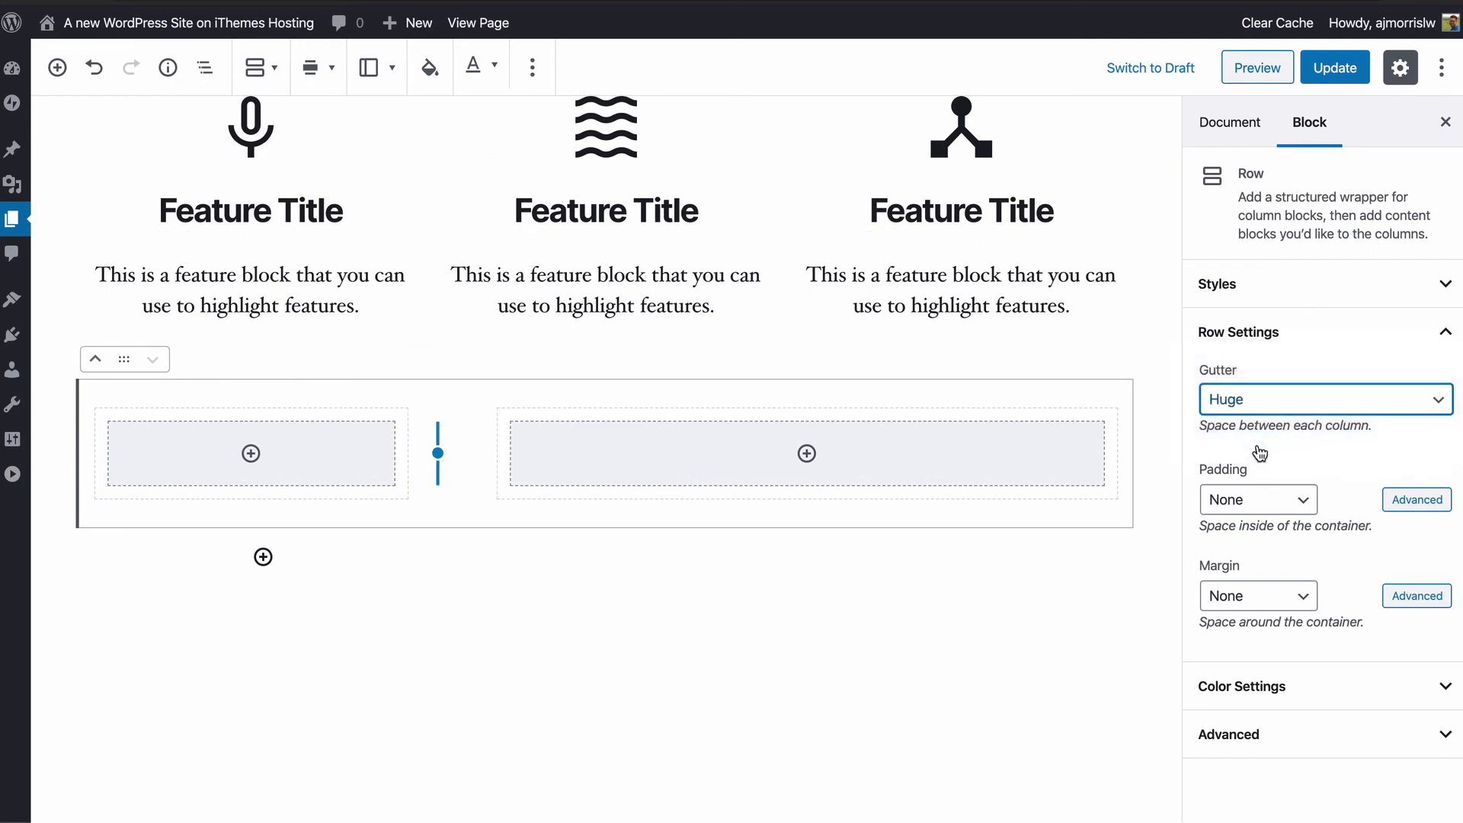
{"action": "left_click", "coordinate": [1265, 405]}
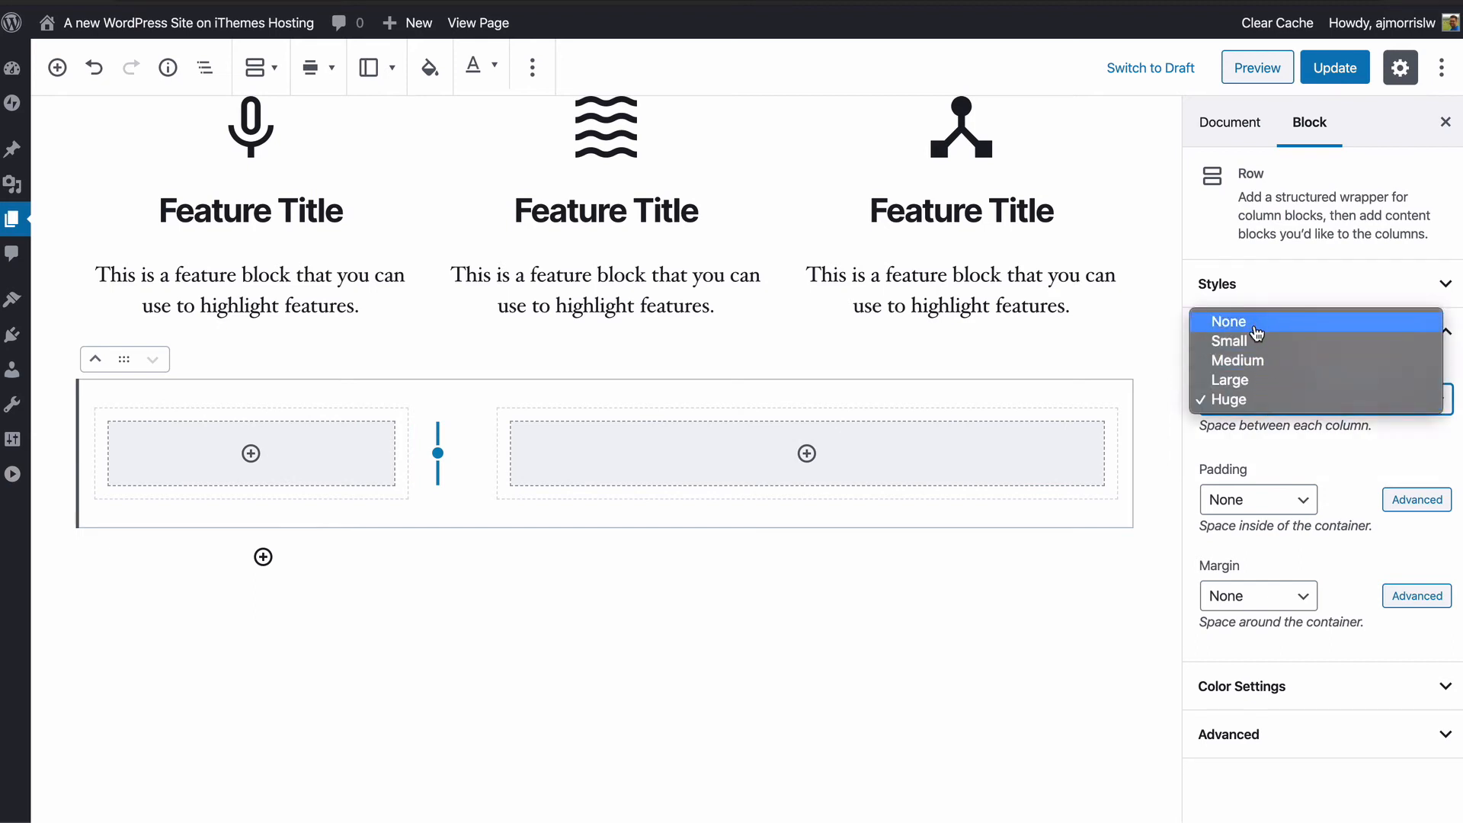
{"action": "left_click", "coordinate": [1269, 364]}
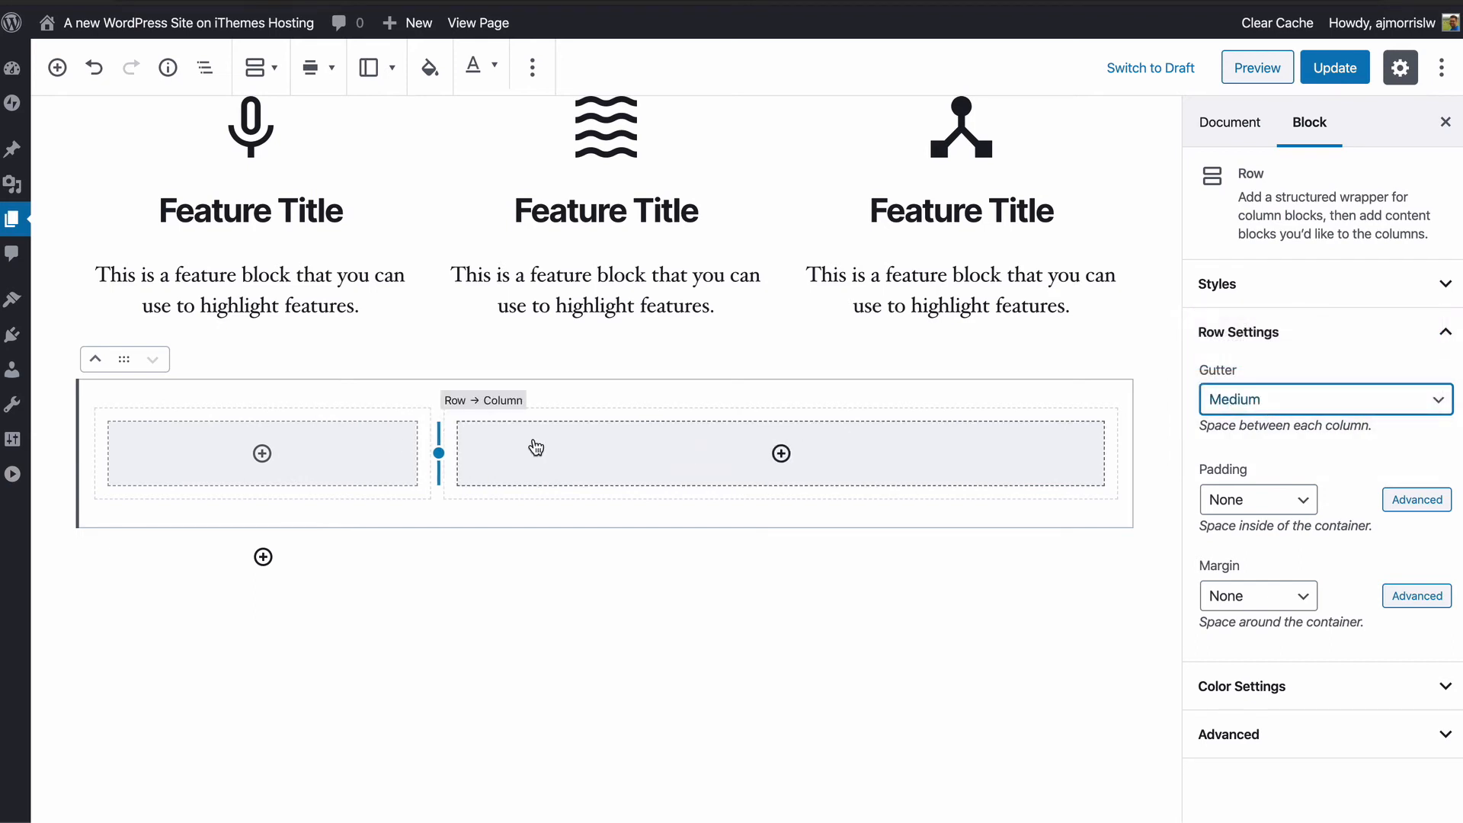
Step: Try Huge and Medium margins on the Row's narrow column and set the margin back to None
{"action": "left_click", "coordinate": [116, 397]}
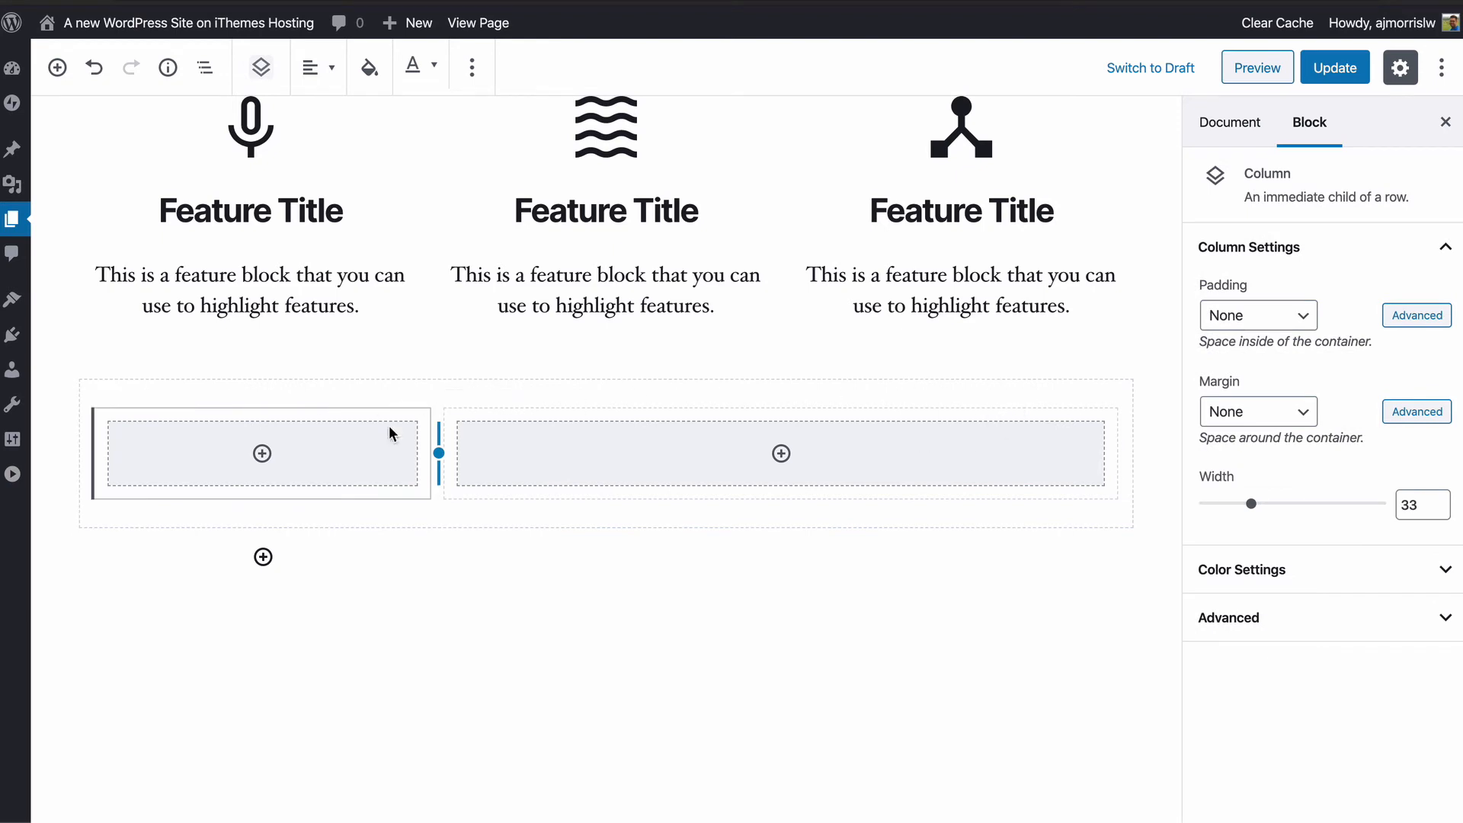
{"action": "left_click", "coordinate": [1286, 412]}
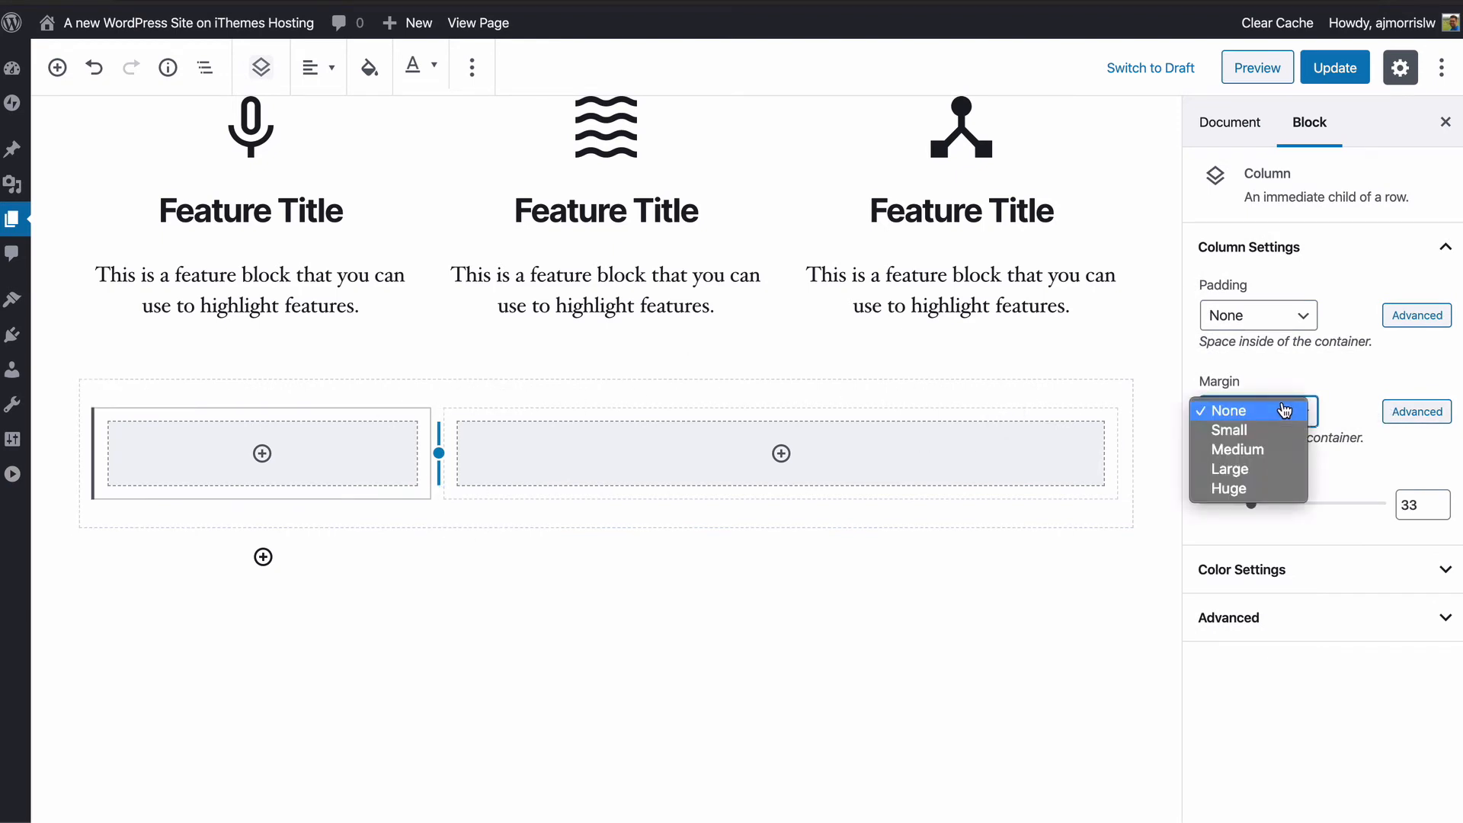
{"action": "left_click", "coordinate": [1264, 494]}
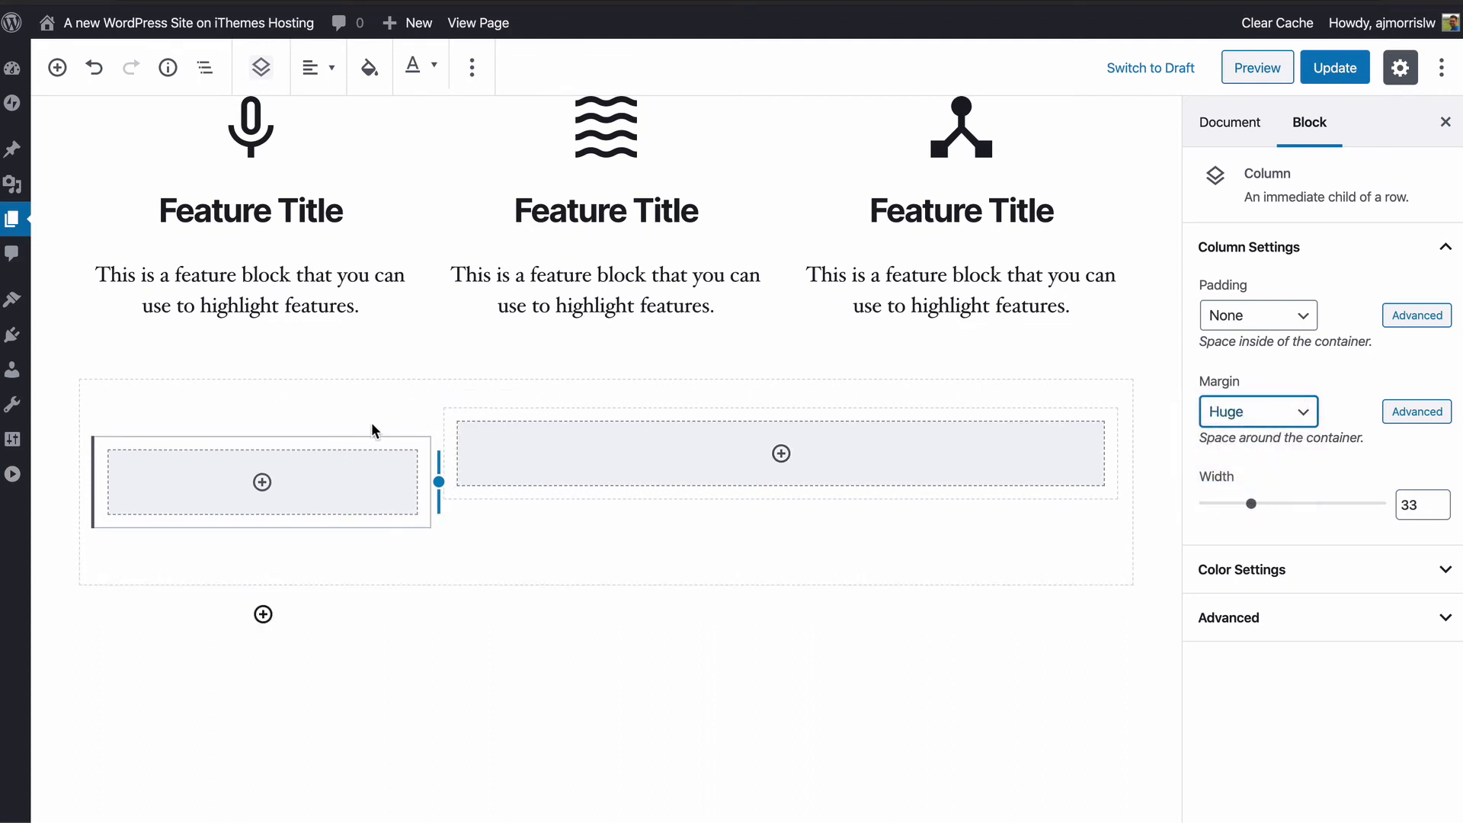
{"action": "left_click", "coordinate": [1247, 416]}
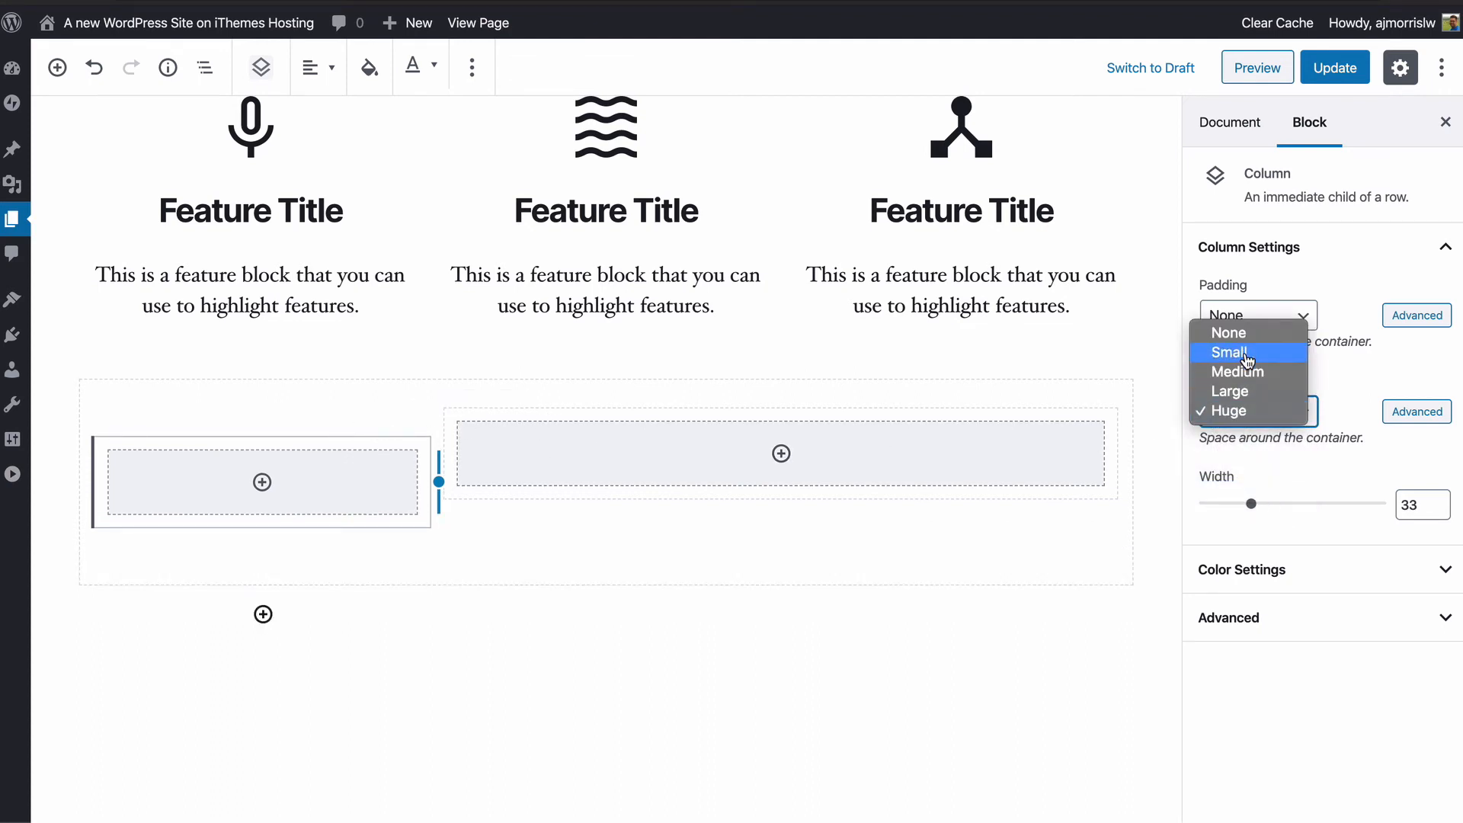
{"action": "left_click", "coordinate": [1254, 380]}
{"action": "left_click", "coordinate": [1250, 412]}
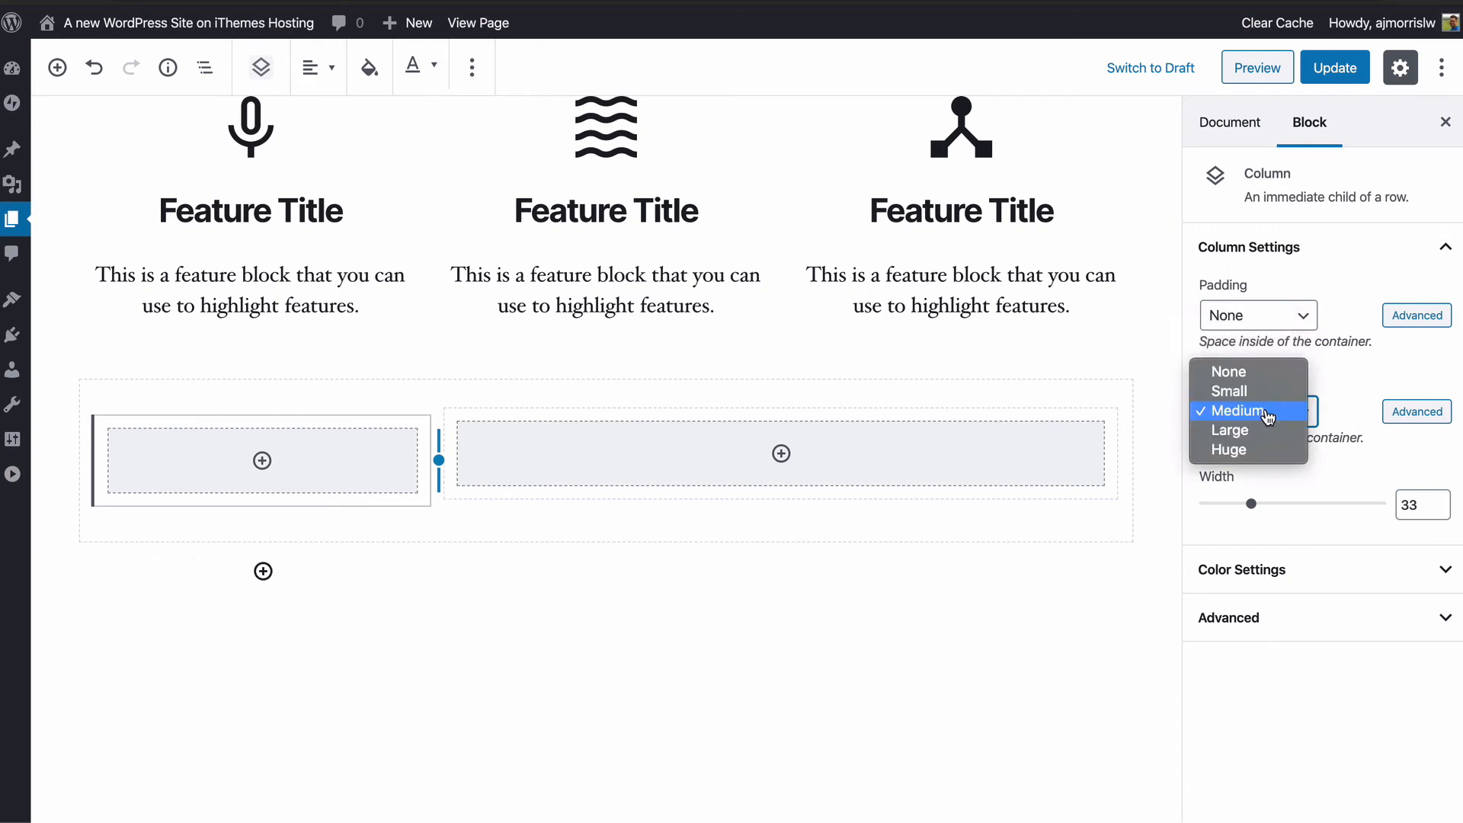
{"action": "left_click", "coordinate": [1254, 380]}
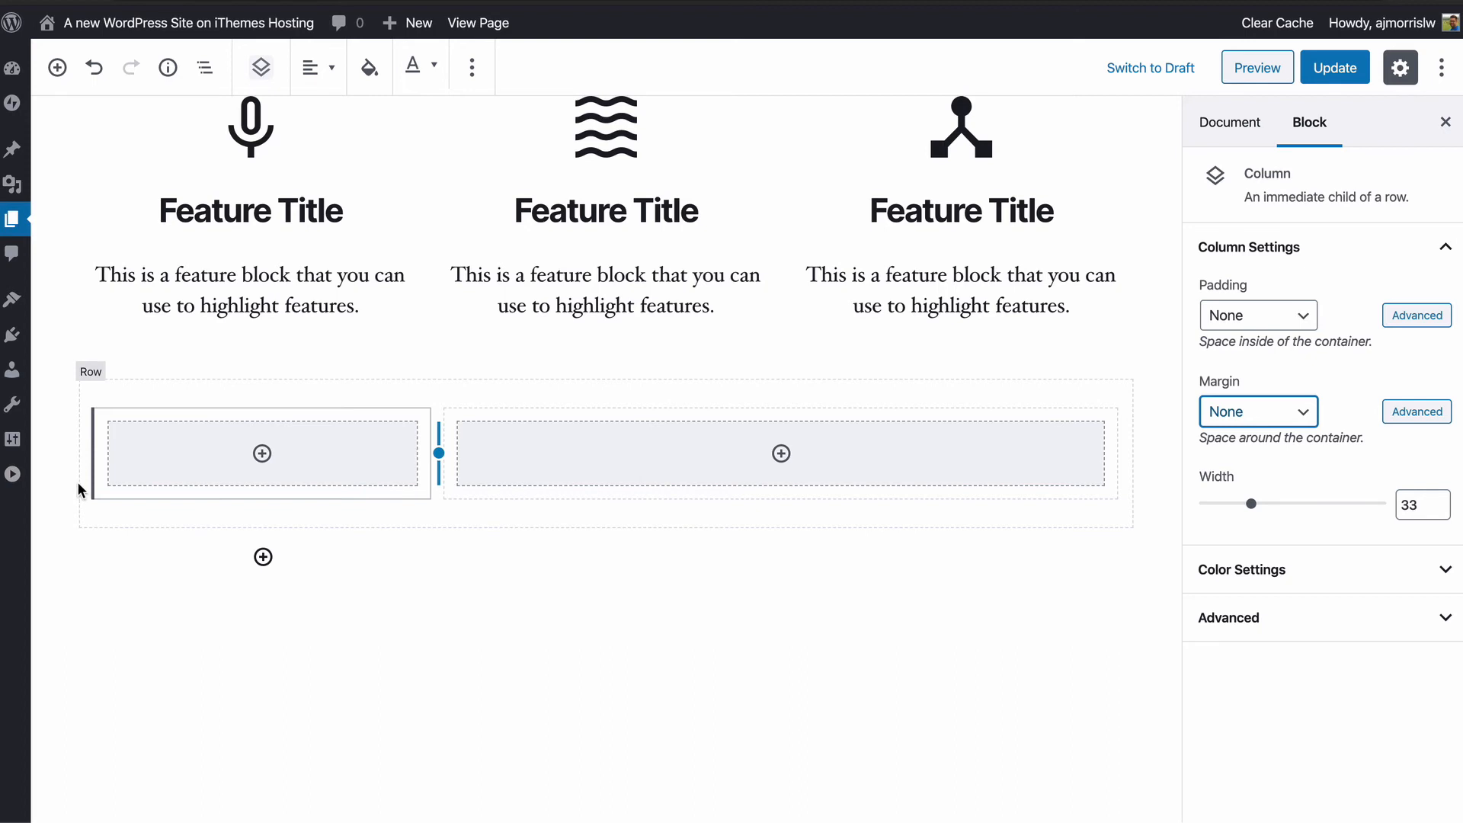
Step: Select the whole Row block, set its margin to Huge and give it the blue background color
{"action": "left_click", "coordinate": [89, 372]}
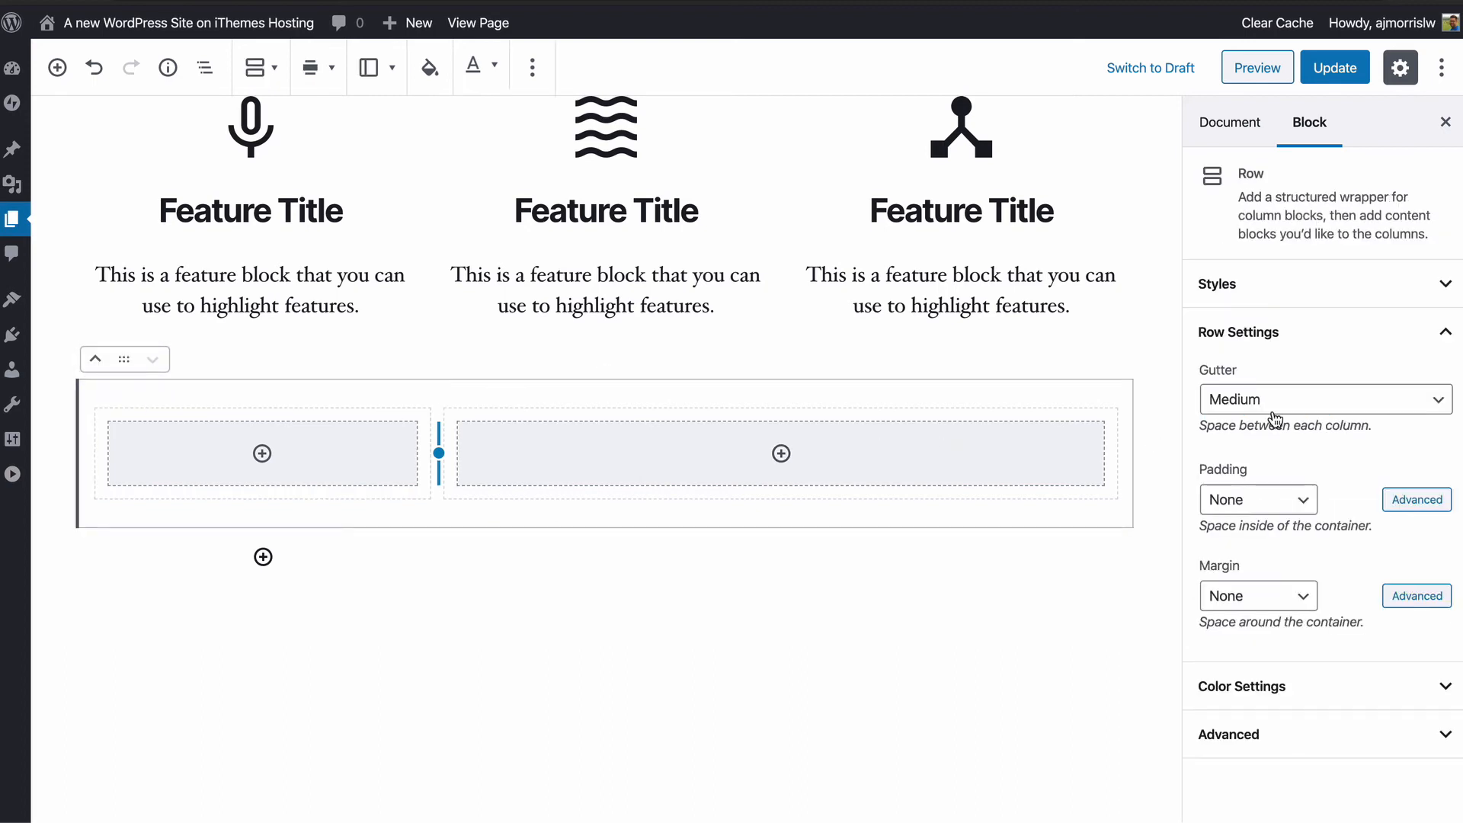
{"action": "left_click", "coordinate": [1265, 606]}
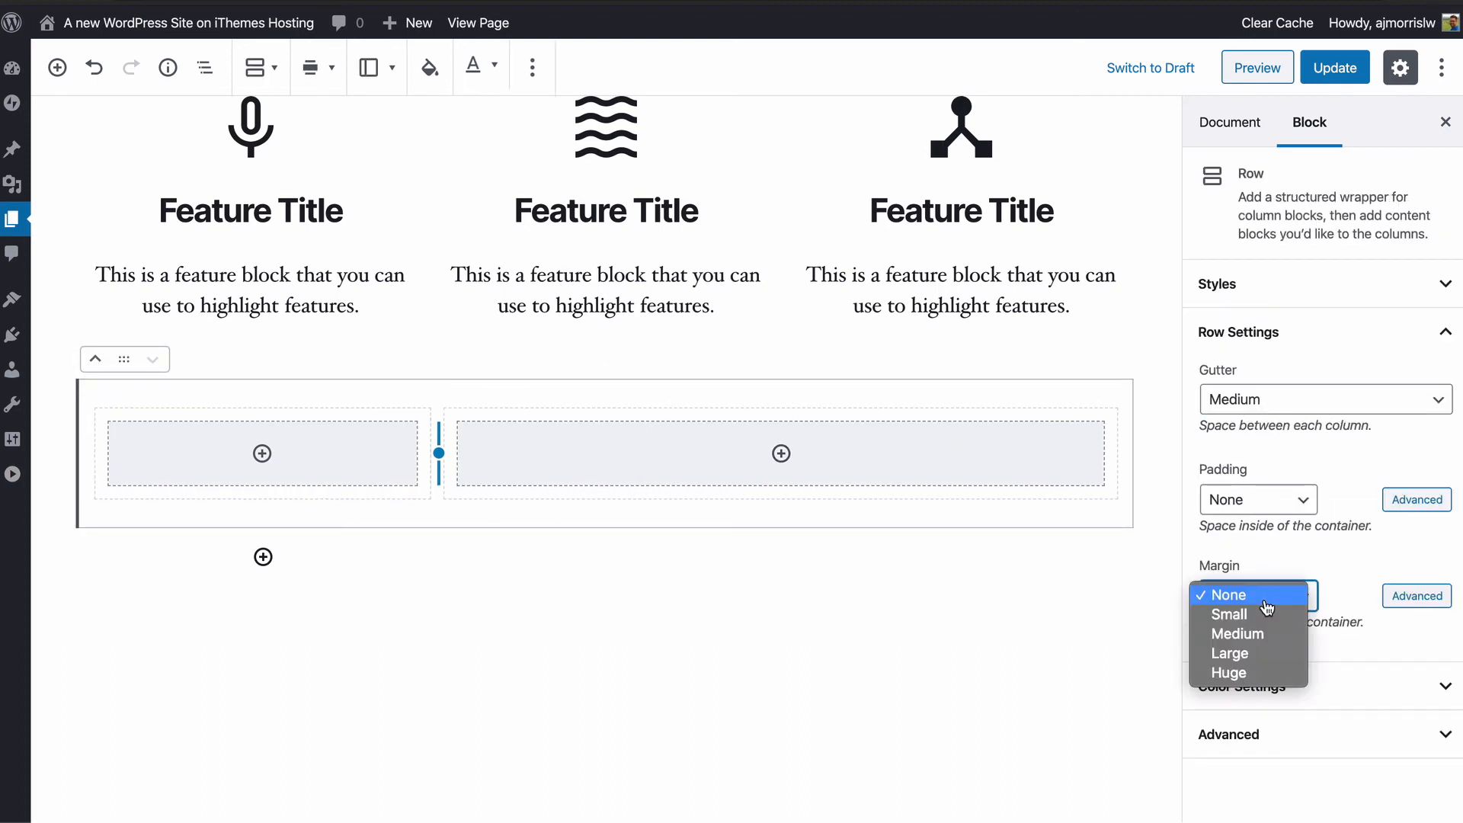
{"action": "left_click", "coordinate": [1274, 673]}
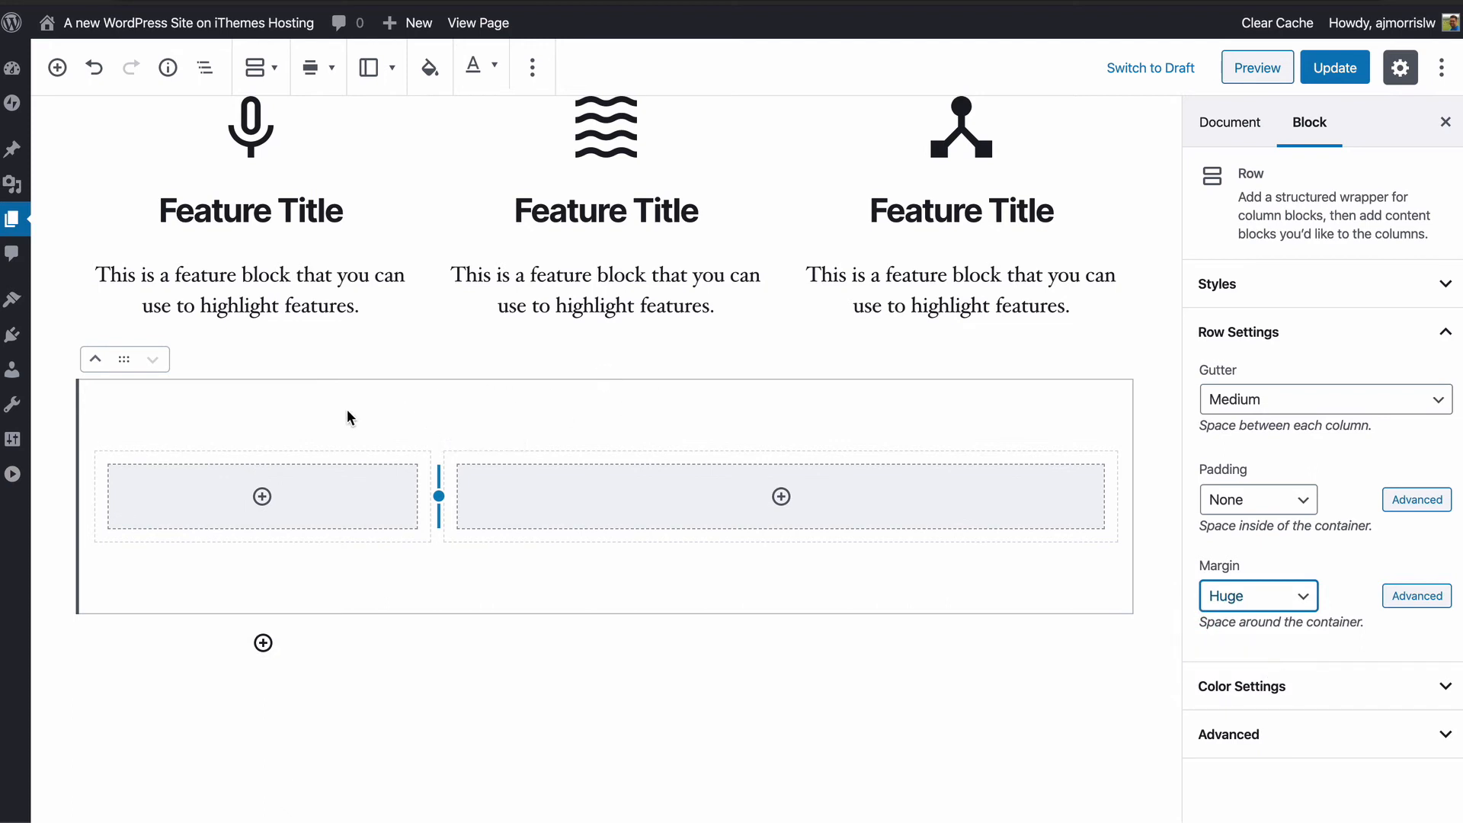
{"action": "left_click", "coordinate": [1281, 685]}
{"action": "scroll", "coordinate": [1372, 655], "scroll_direction": "down", "scroll_amount": 3}
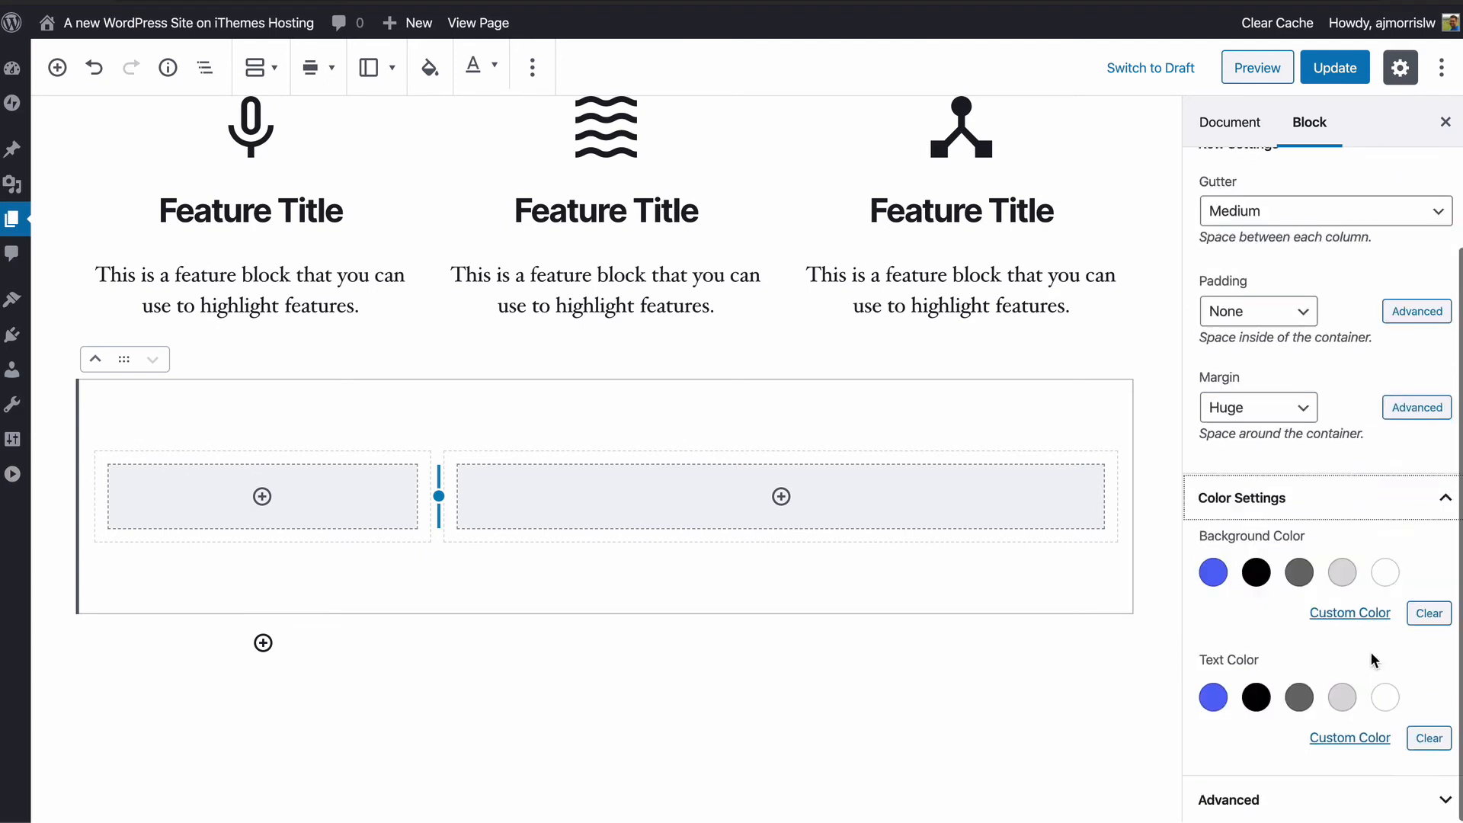
{"action": "left_click", "coordinate": [1206, 573]}
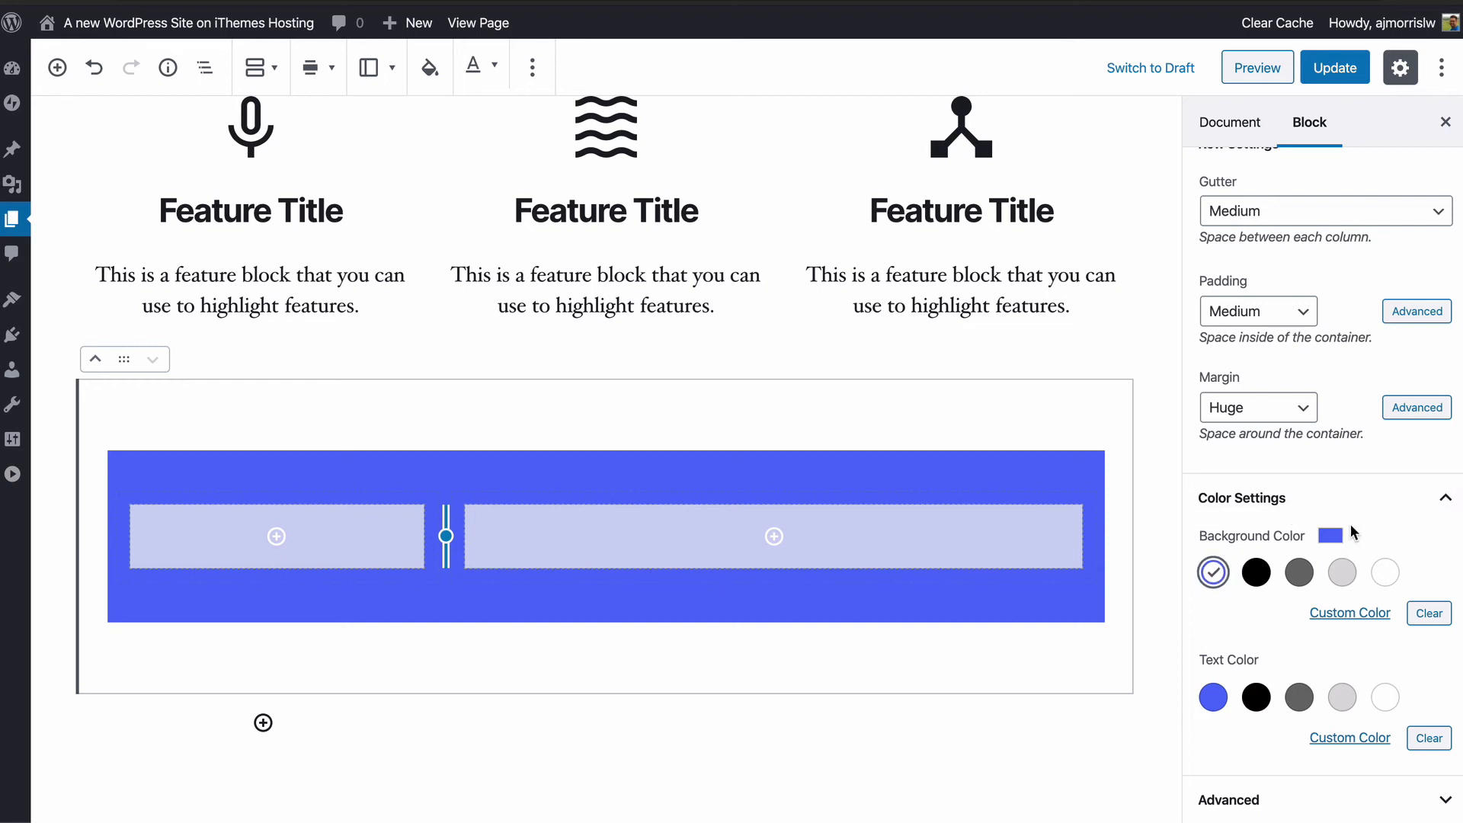
Step: Configure the Row block with a margin of None, Huge padding and white text
{"action": "left_click", "coordinate": [1282, 407]}
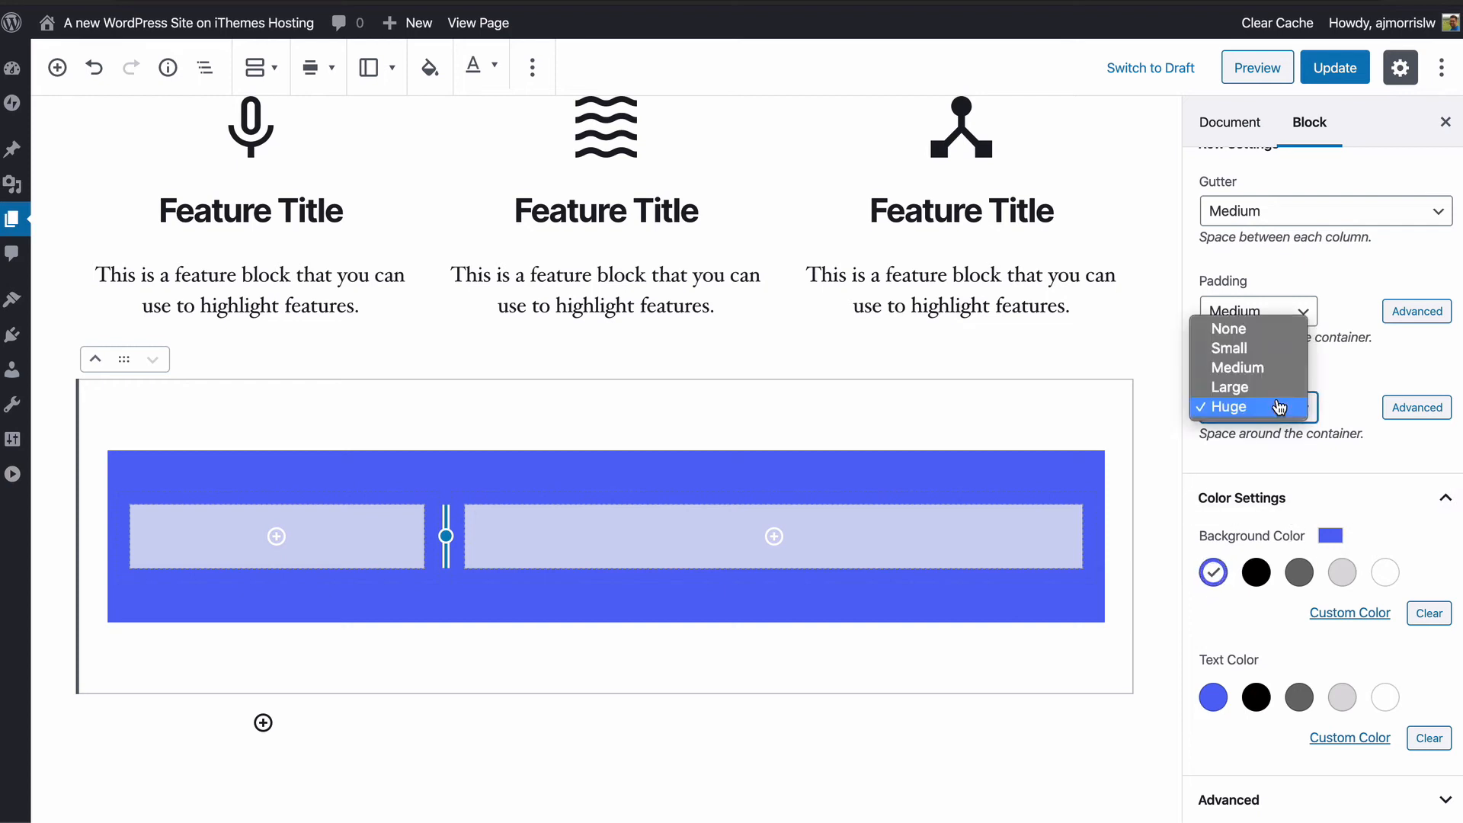
{"action": "left_click", "coordinate": [1228, 328]}
{"action": "left_click", "coordinate": [1261, 312]}
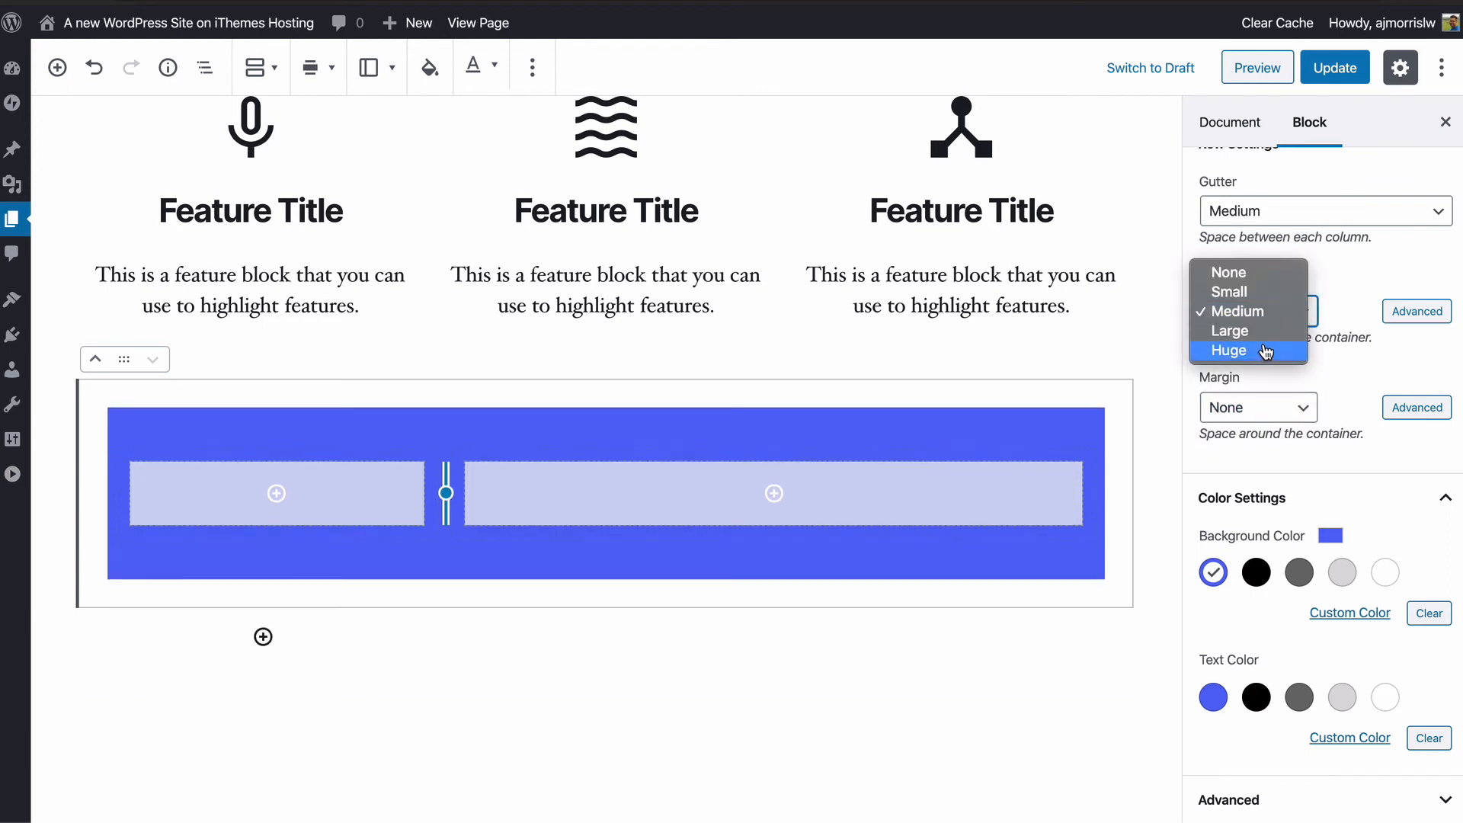
{"action": "left_click", "coordinate": [1267, 351]}
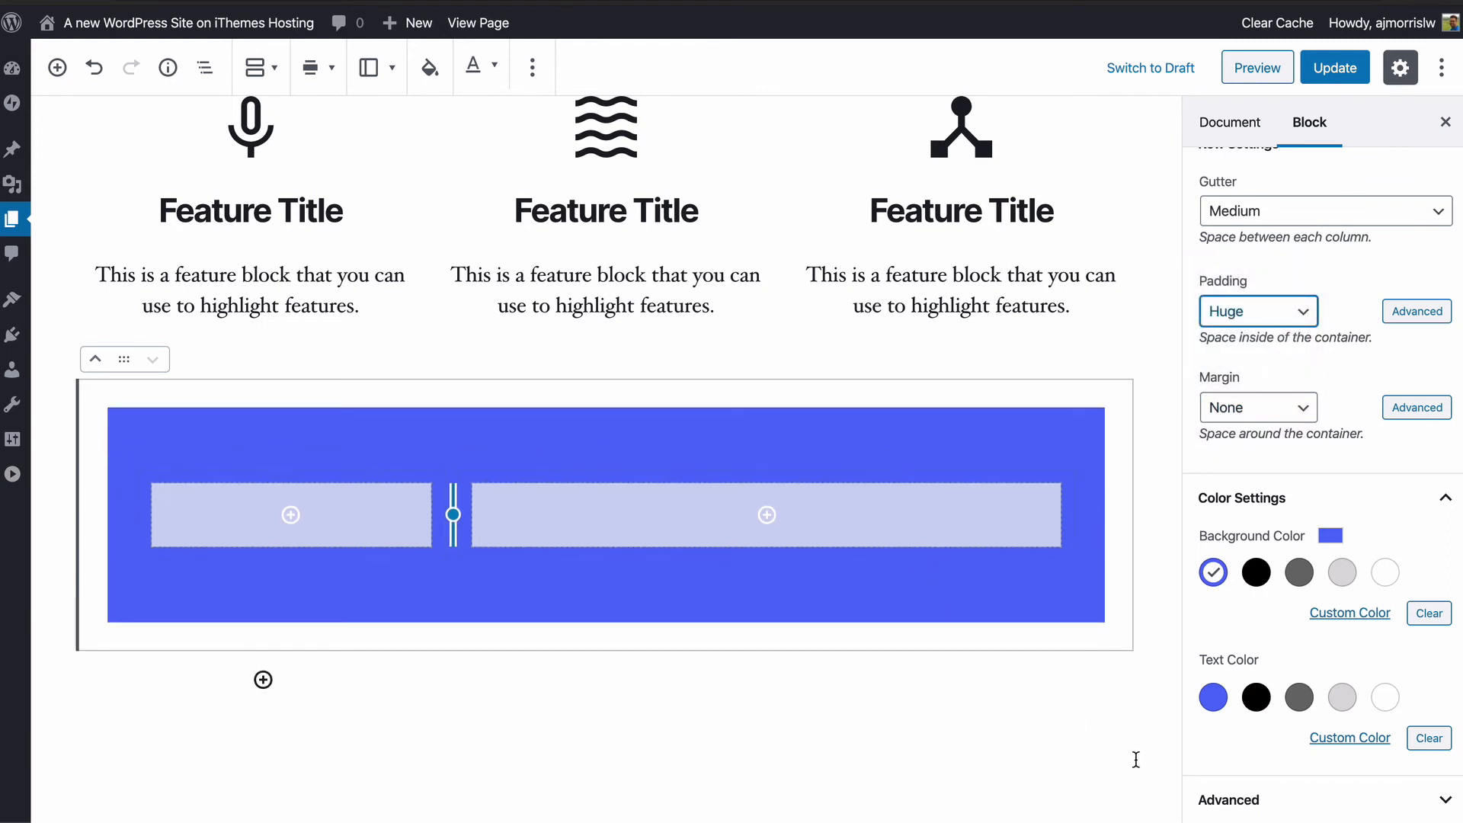
{"action": "left_click", "coordinate": [1385, 696]}
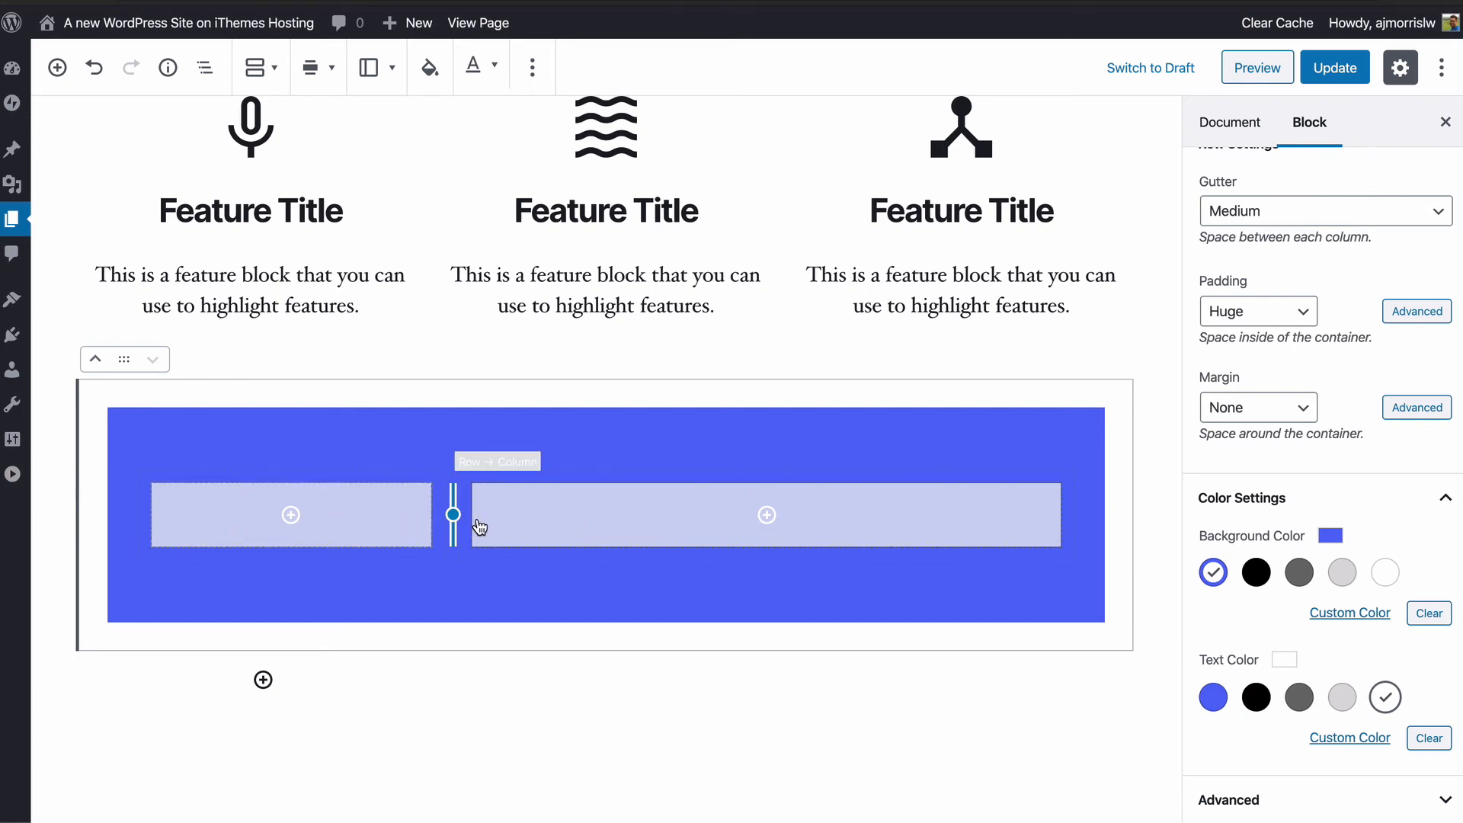
Step: Insert a Heading block in the Row's wide column with the text "Special Feature #1"
{"action": "left_click", "coordinate": [767, 515]}
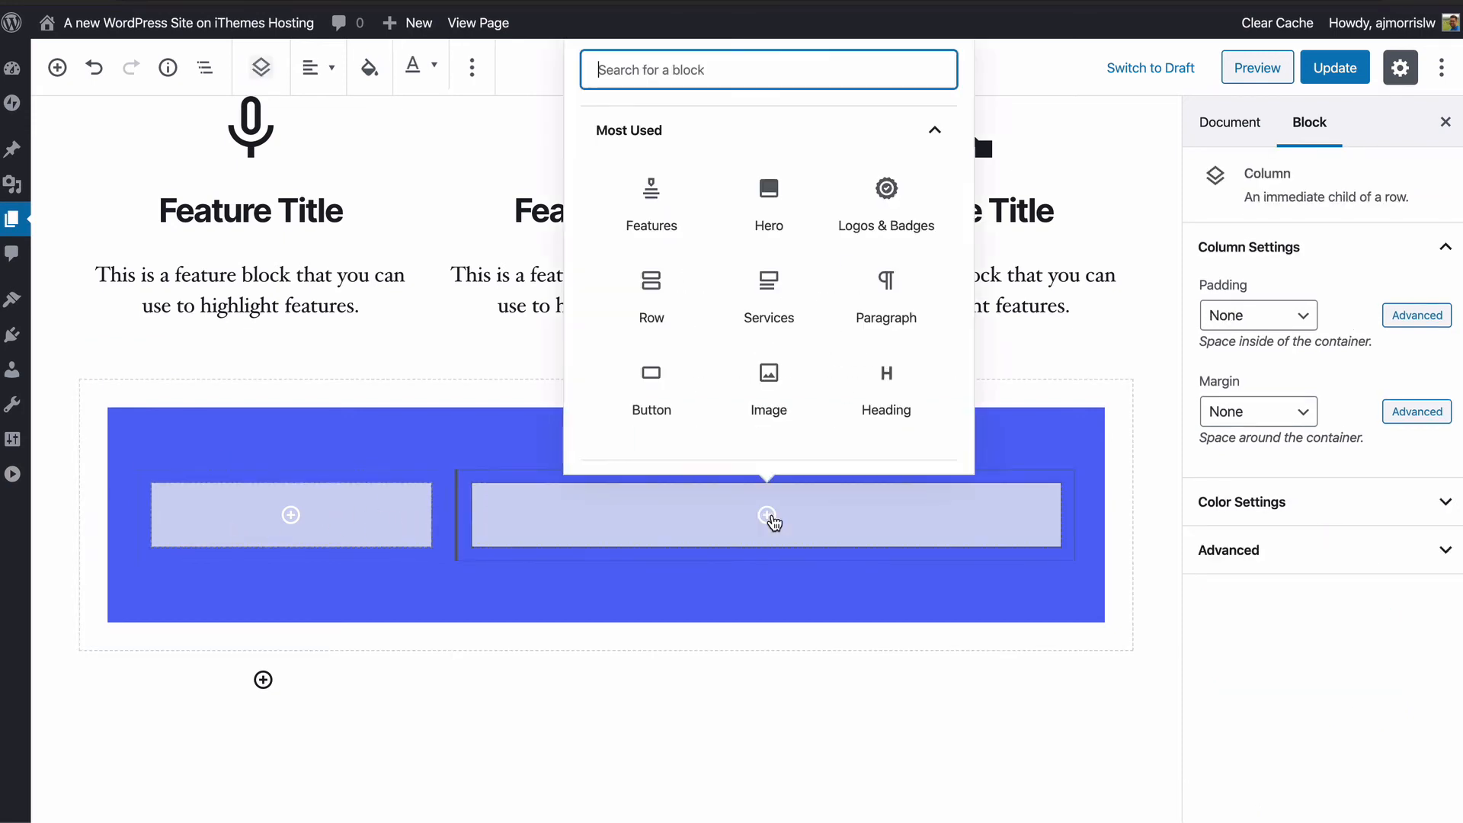
{"action": "type", "text": "head"}
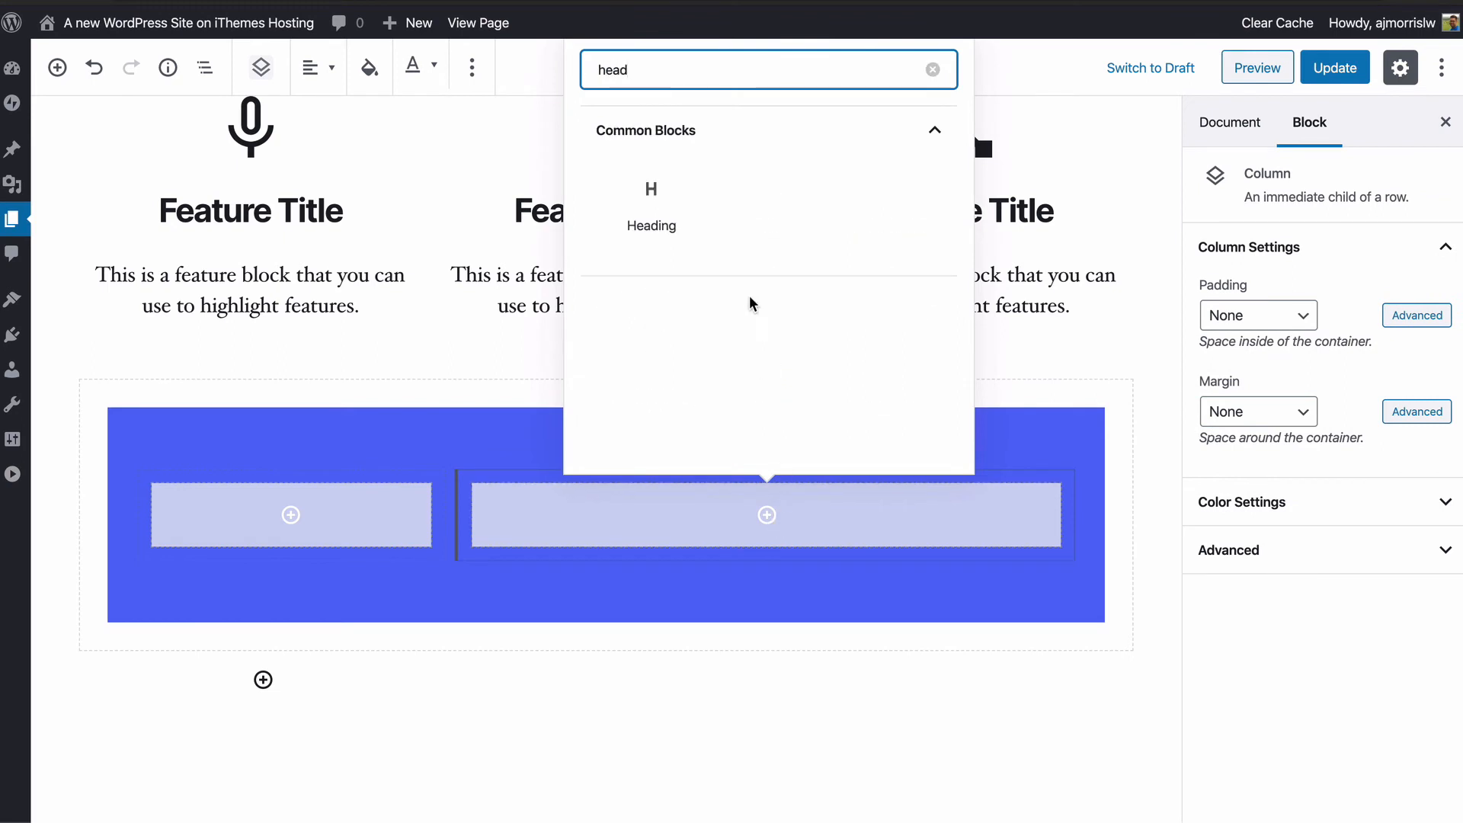
{"action": "left_click", "coordinate": [639, 183]}
{"action": "scroll", "coordinate": [734, 348], "scroll_direction": "up", "scroll_amount": 2}
{"action": "type", "text": "S"}
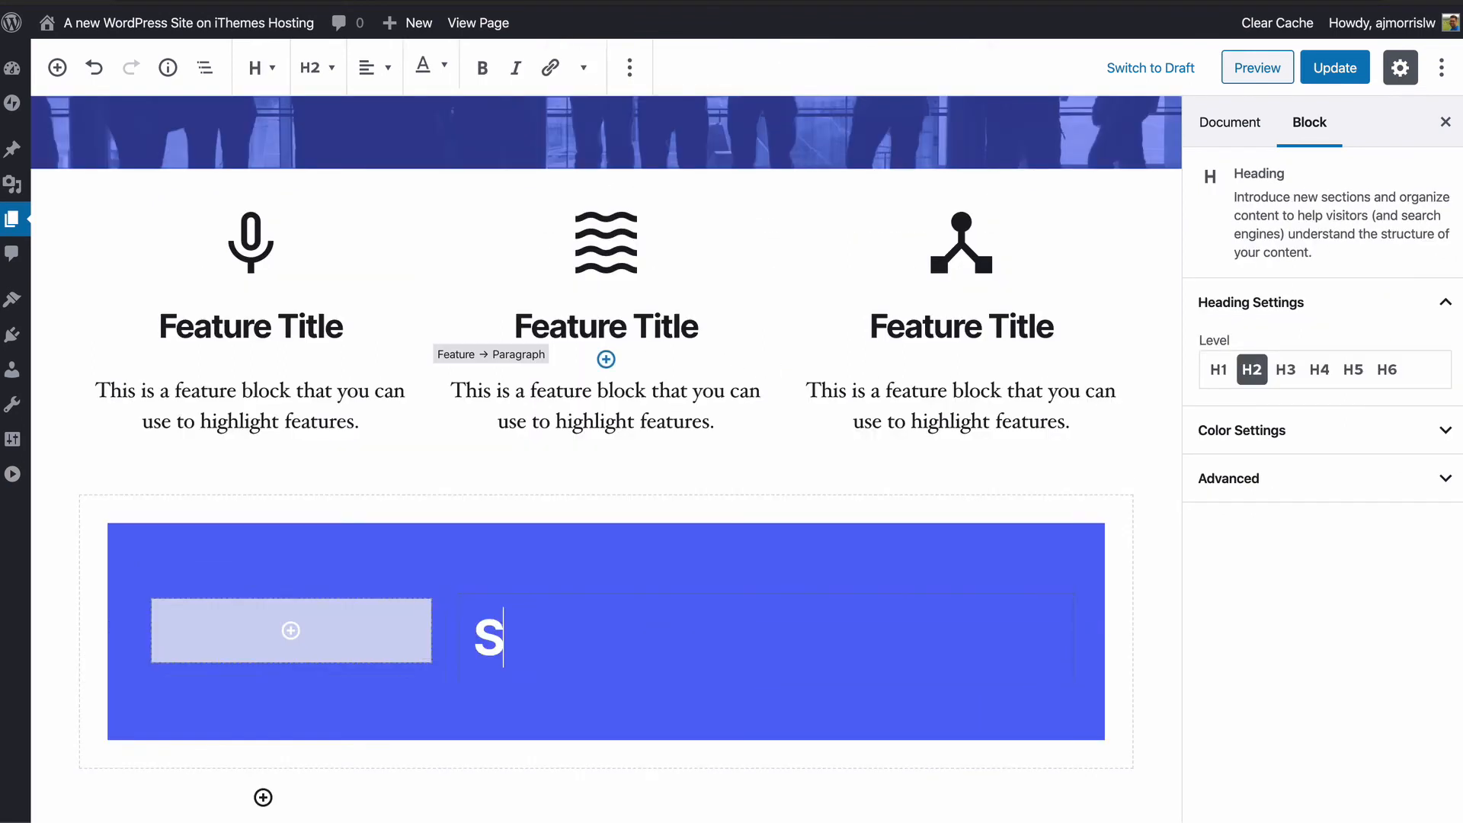
{"action": "type", "text": "pecial F"}
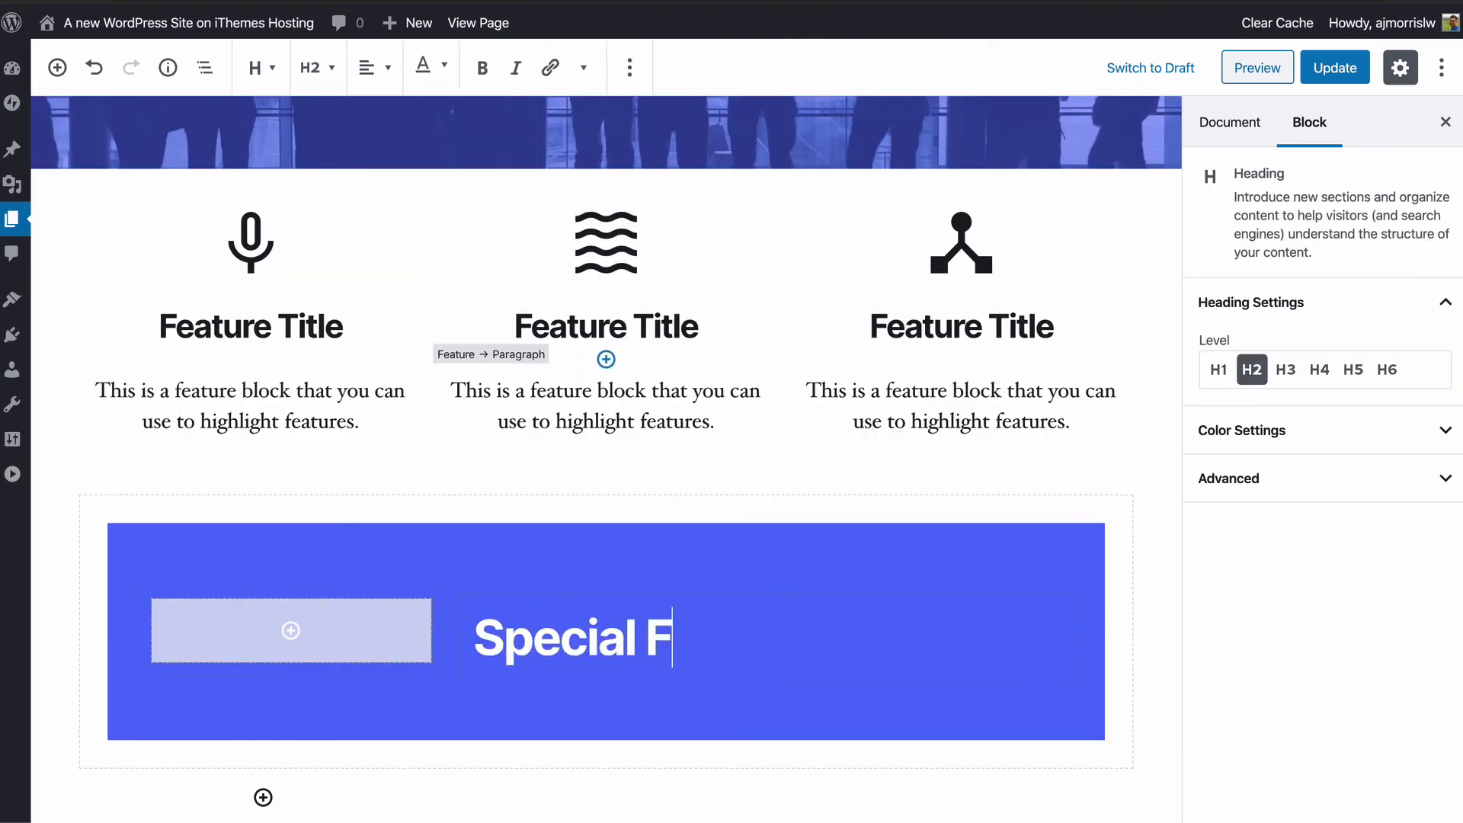
{"action": "type", "text": "eature #1"}
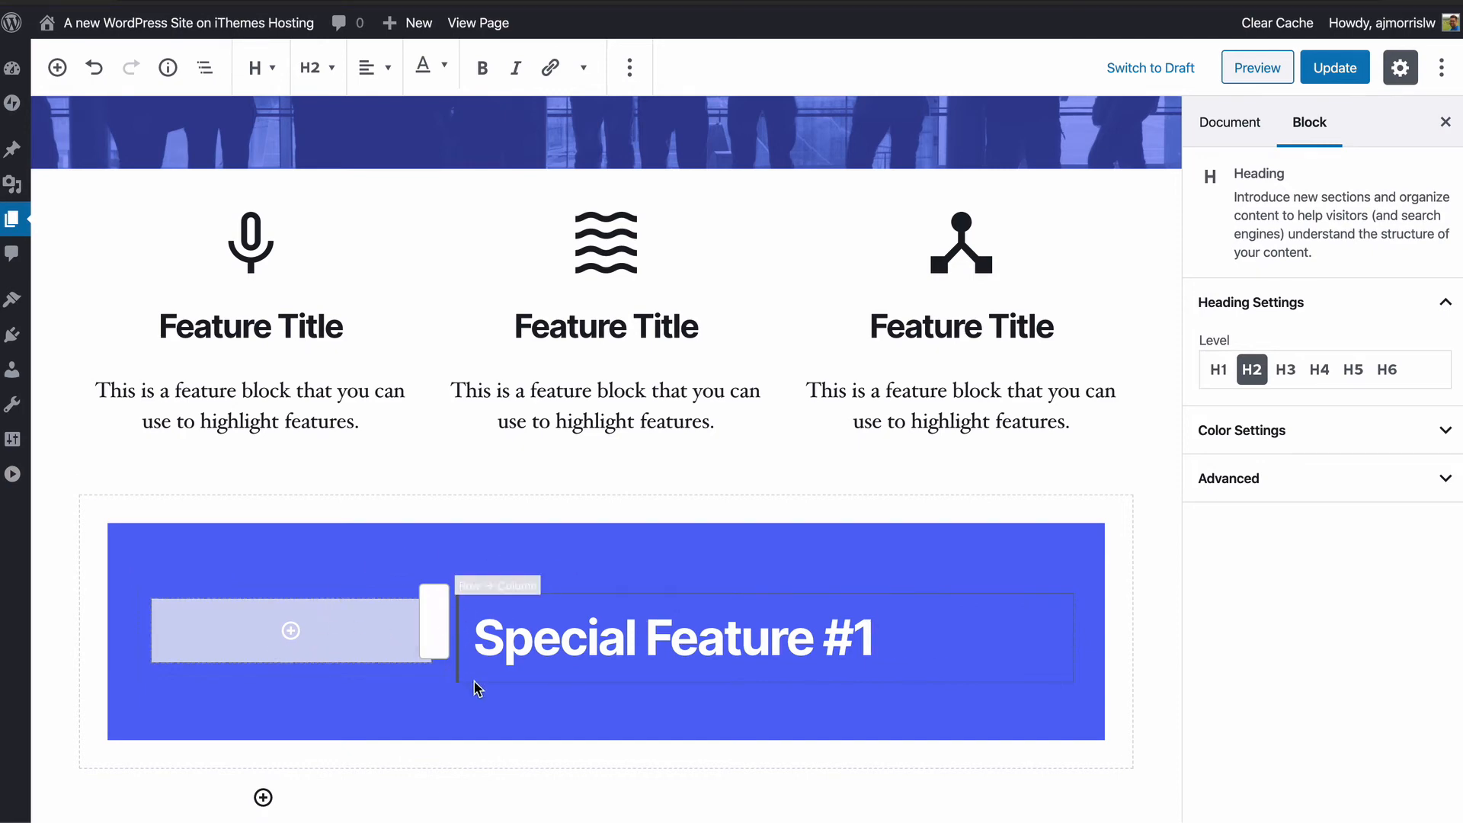
Step: Add a paragraph reading "Some text goes here about the special feature." to the wide column and place it below the heading
{"action": "left_click", "coordinate": [487, 700]}
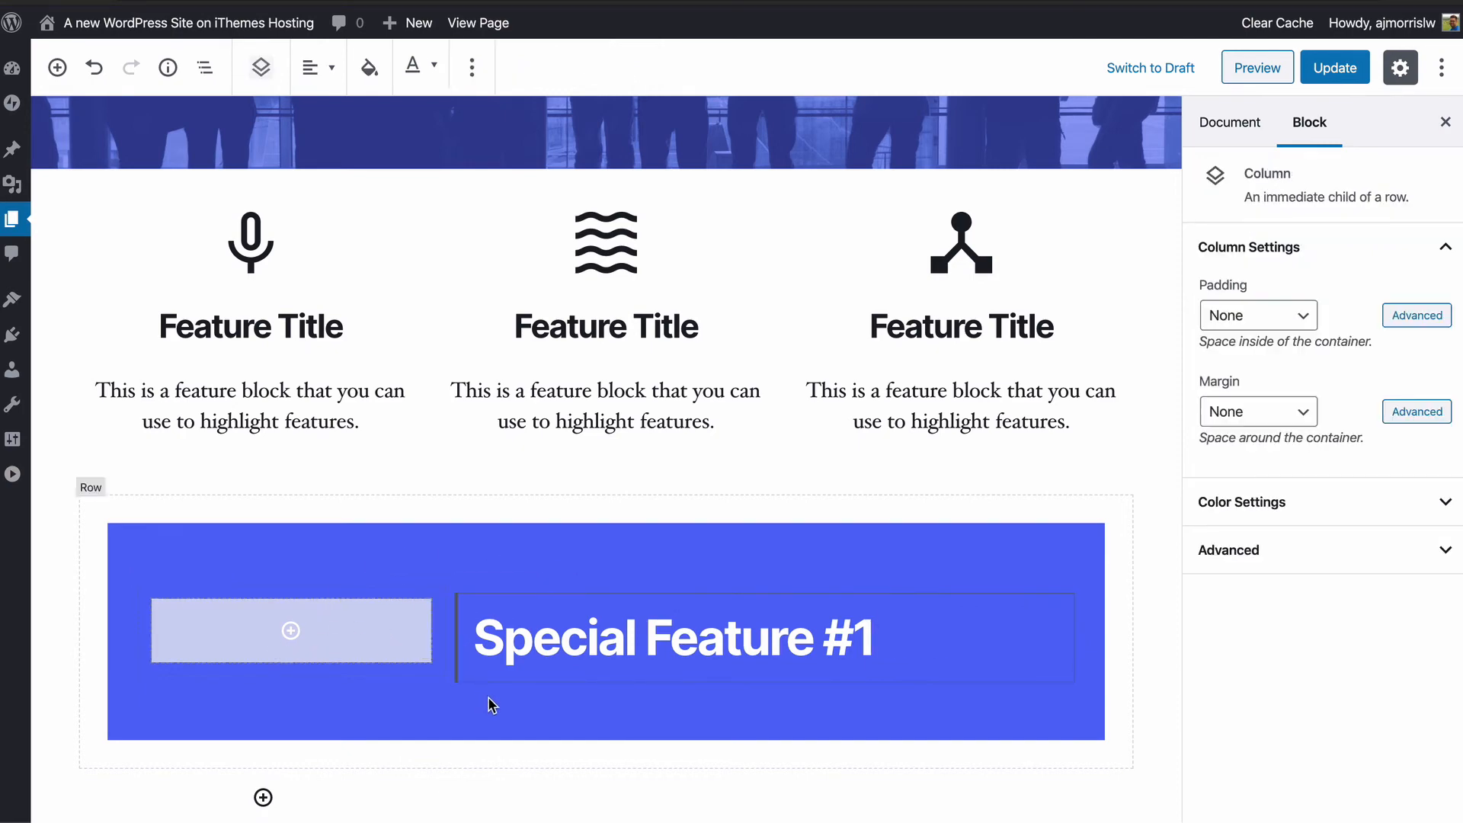
{"action": "left_click", "coordinate": [599, 637]}
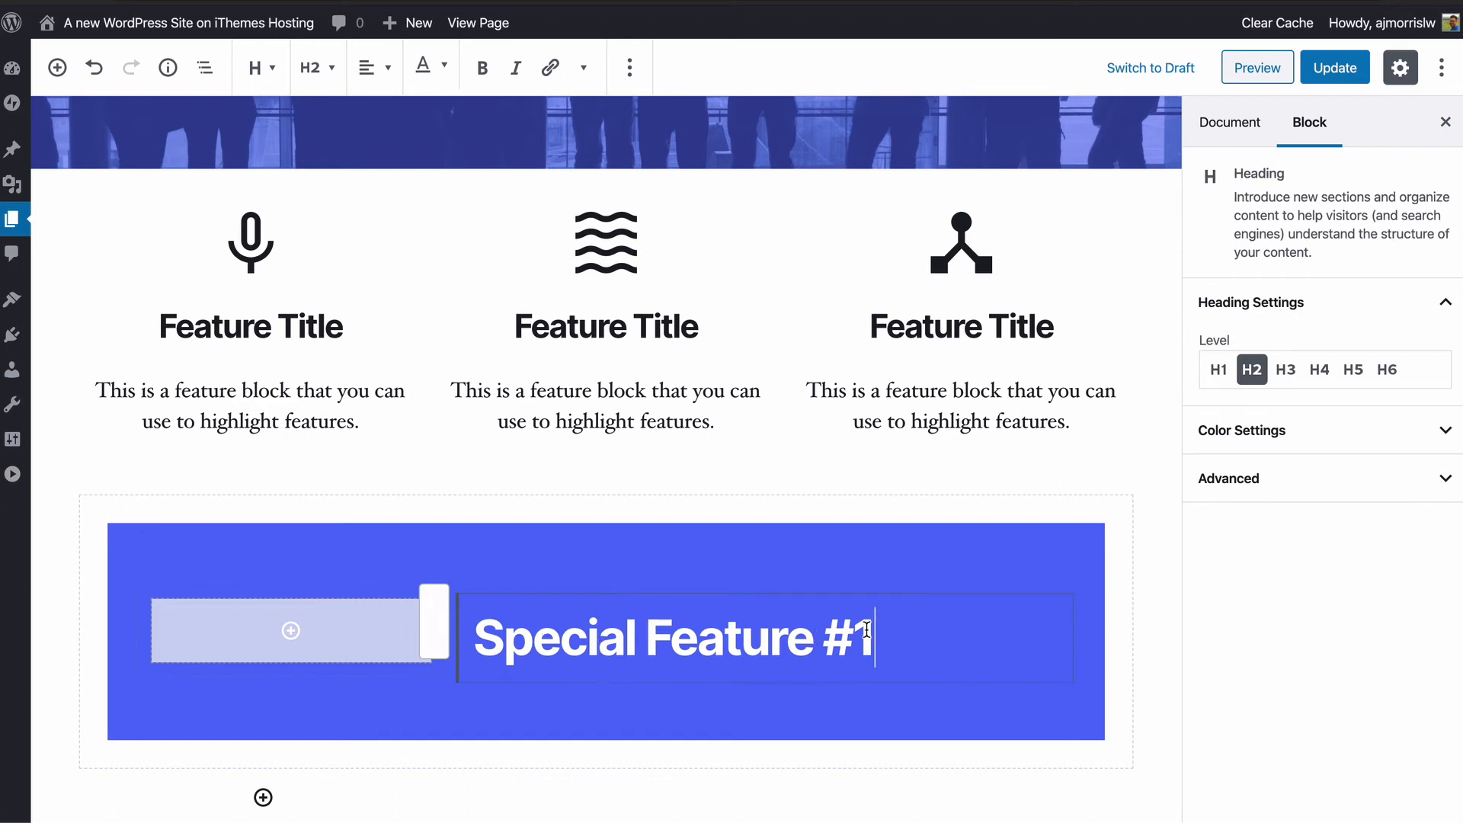
{"action": "left_click", "coordinate": [767, 686]}
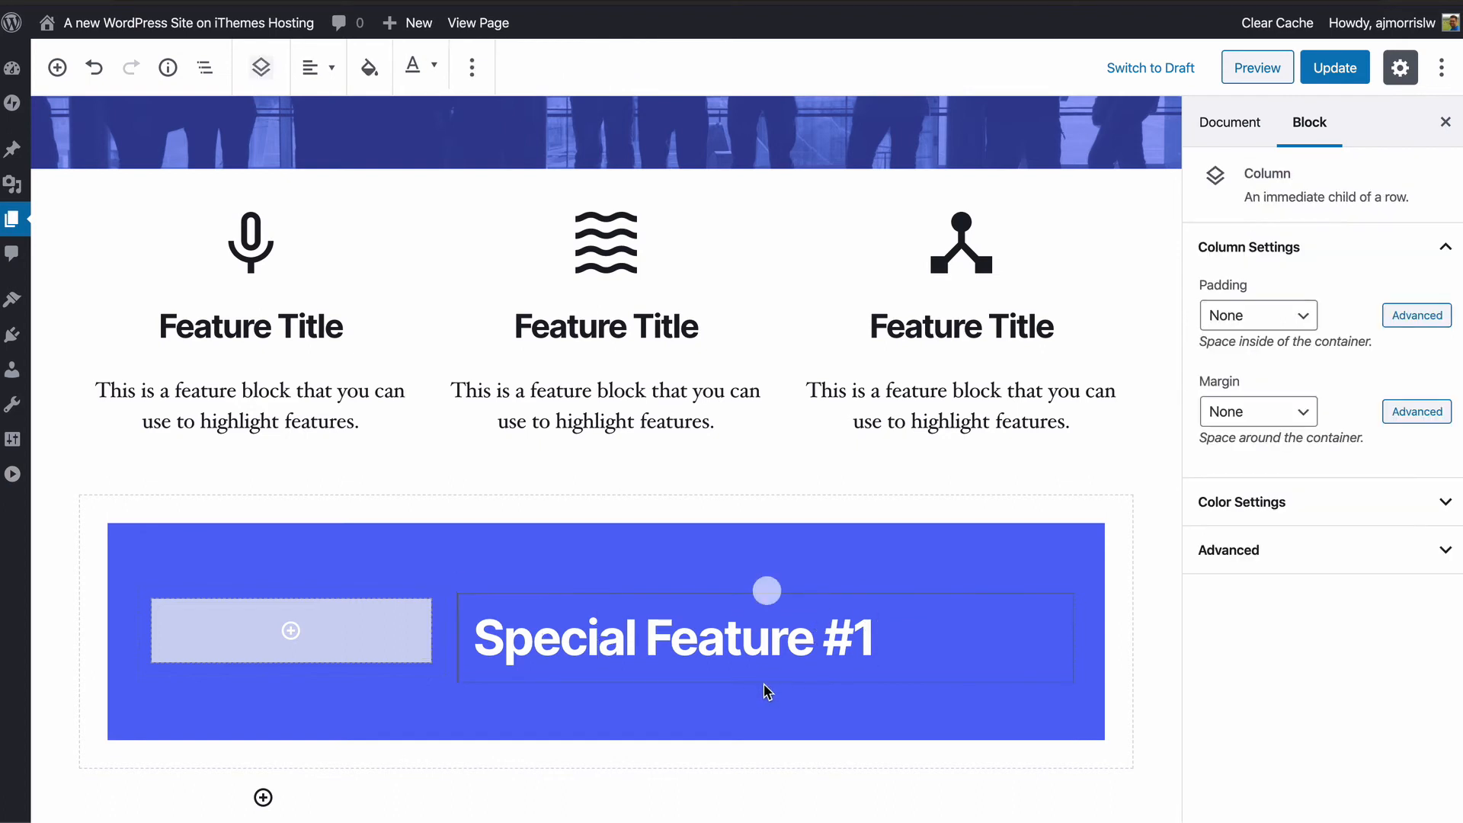
{"action": "left_click", "coordinate": [766, 591]}
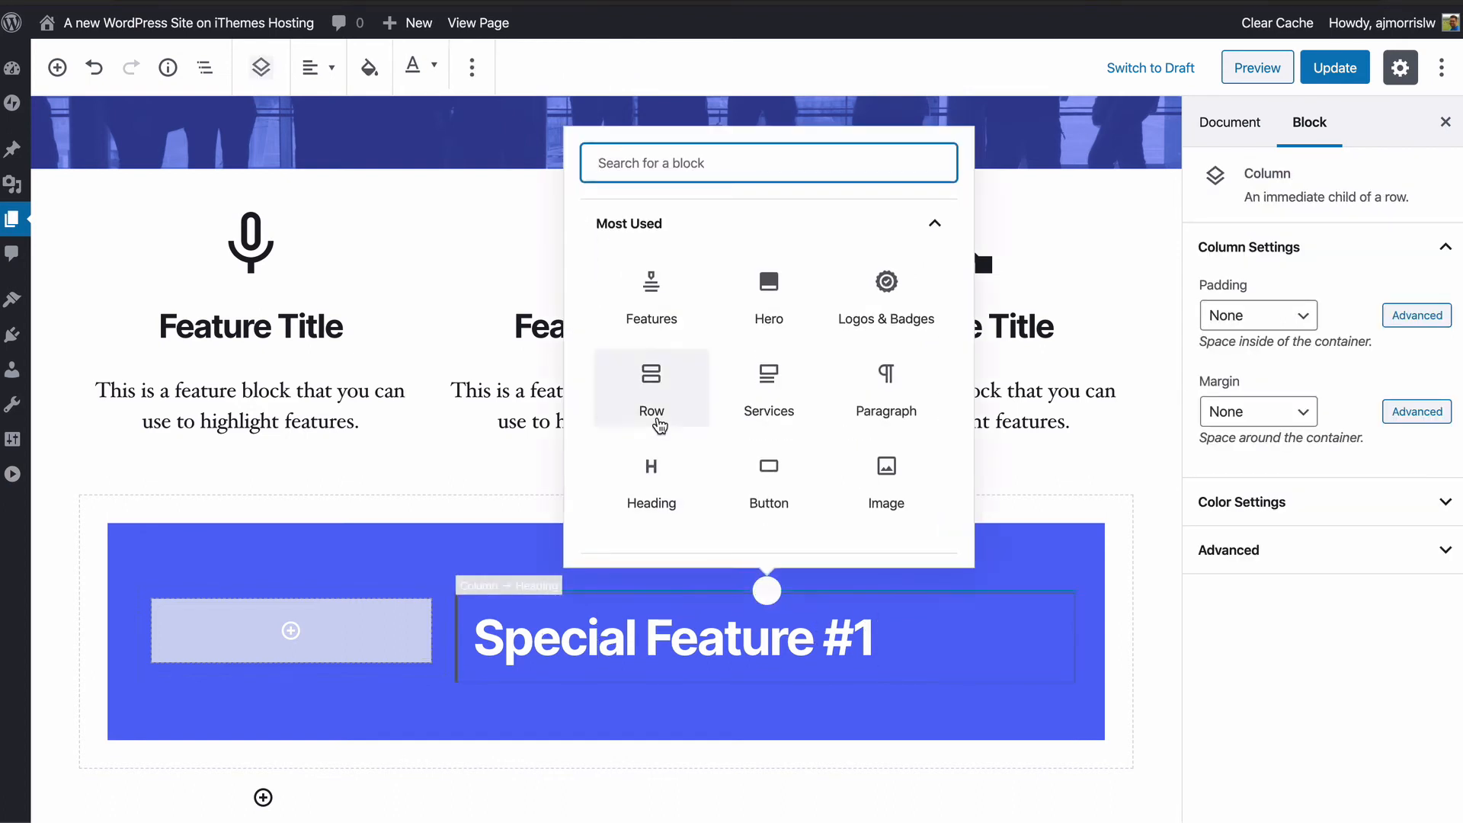
{"action": "type", "text": "par"}
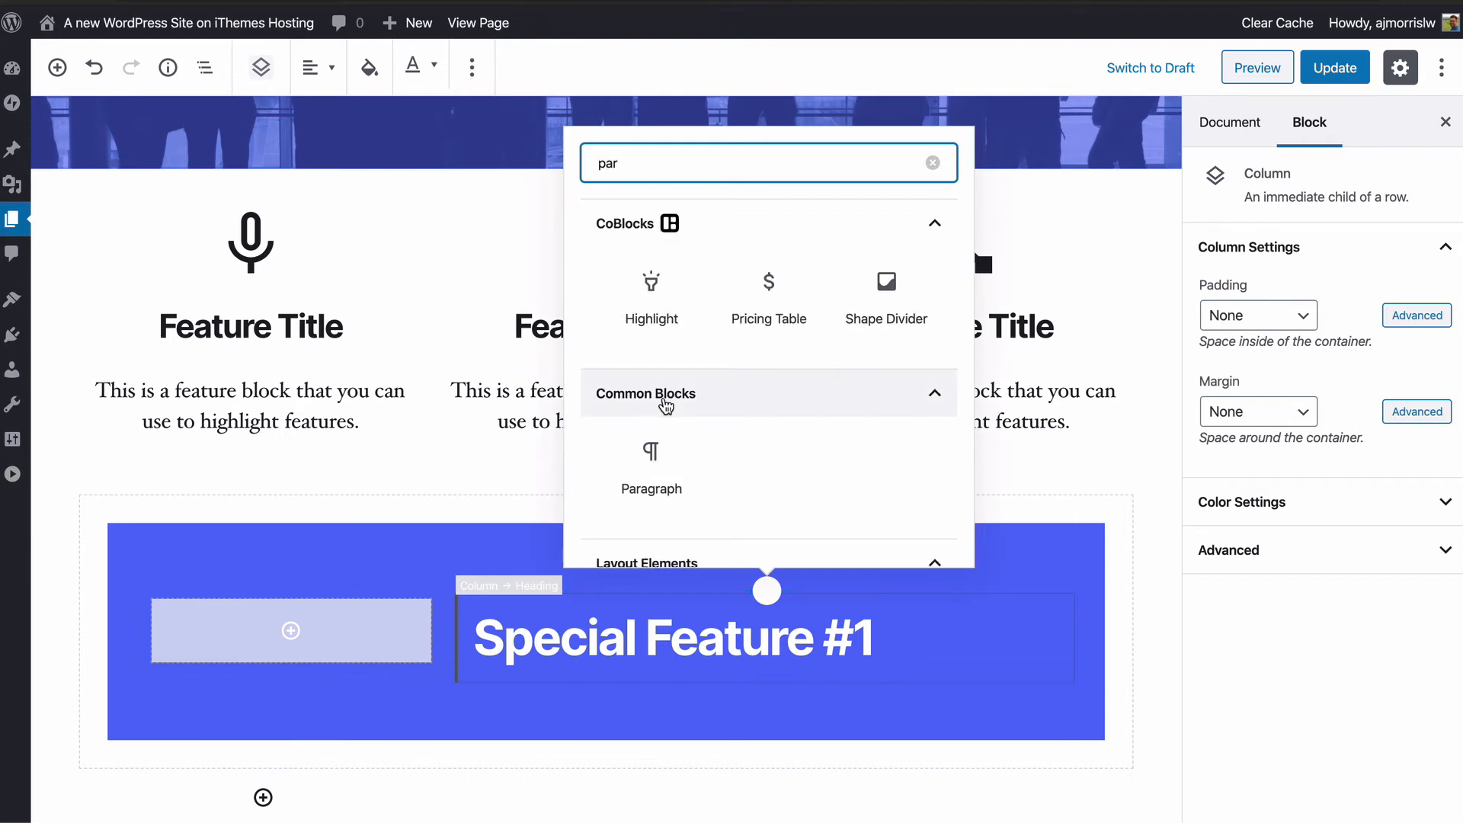
{"action": "left_click", "coordinate": [660, 457]}
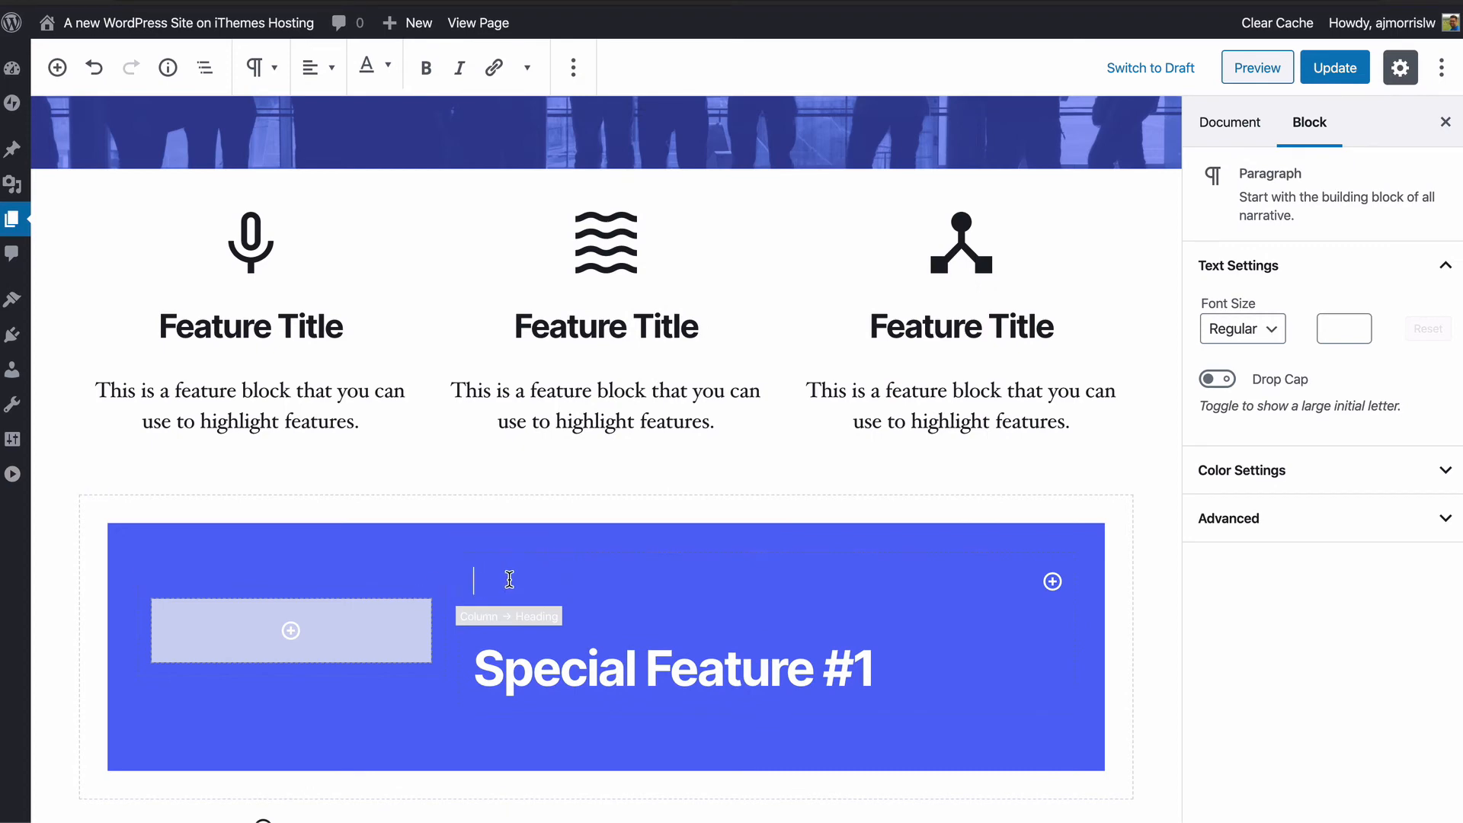
{"action": "type", "text": "Some text"}
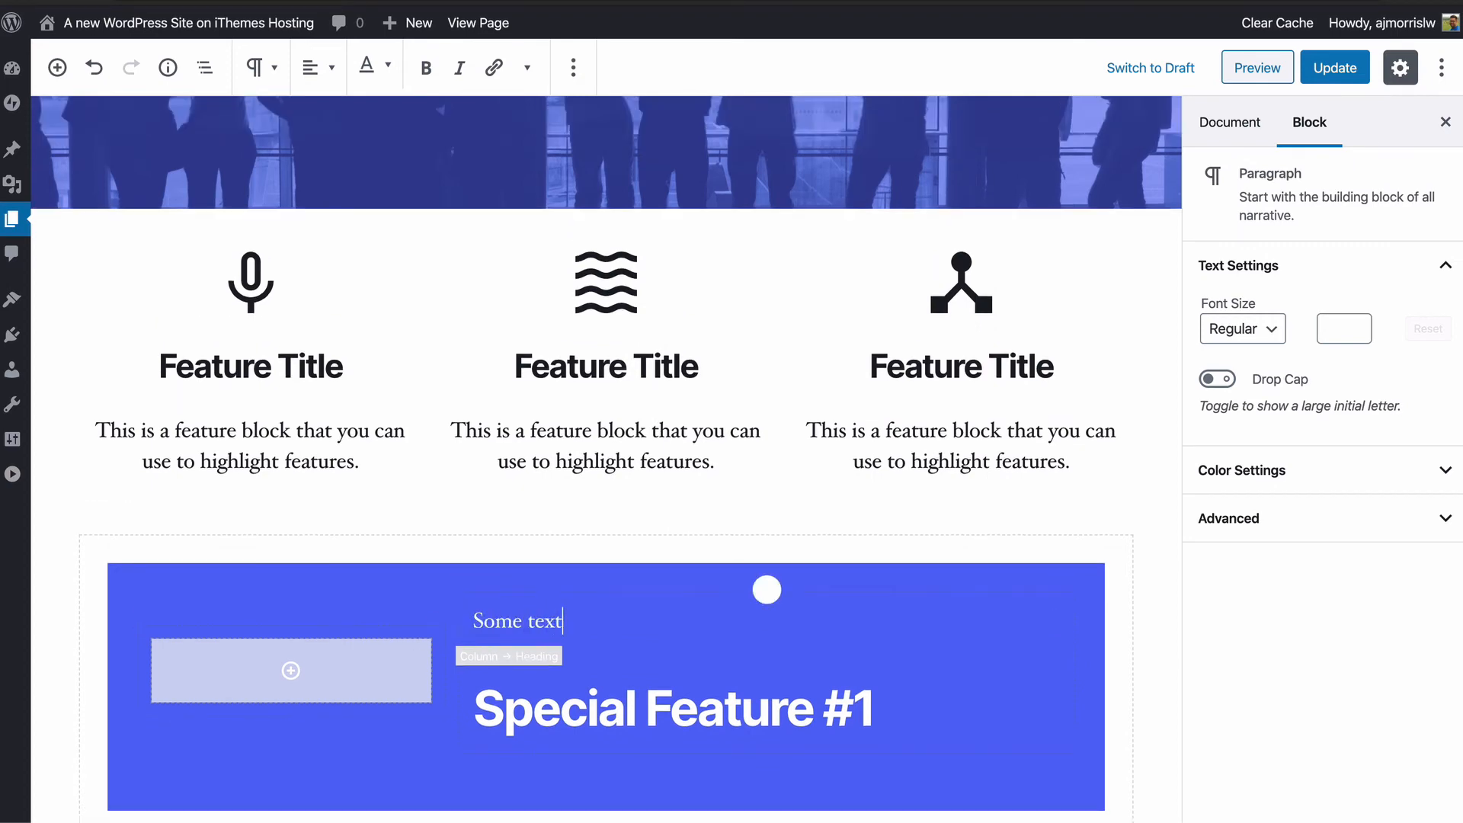
{"action": "type", "text": " goes here about the special"}
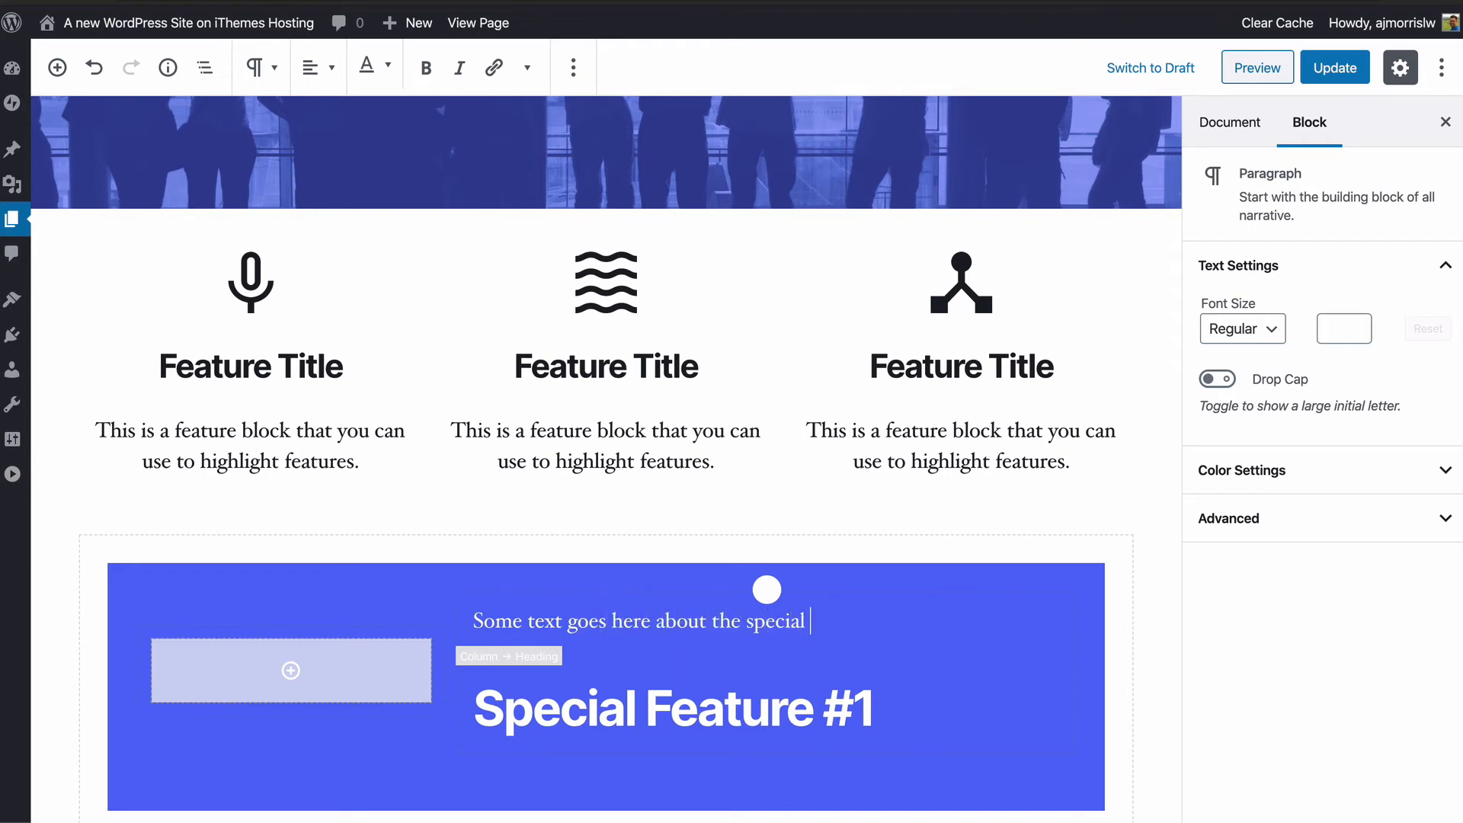
{"action": "type", "text": " feature."}
{"action": "left_click", "coordinate": [434, 642]}
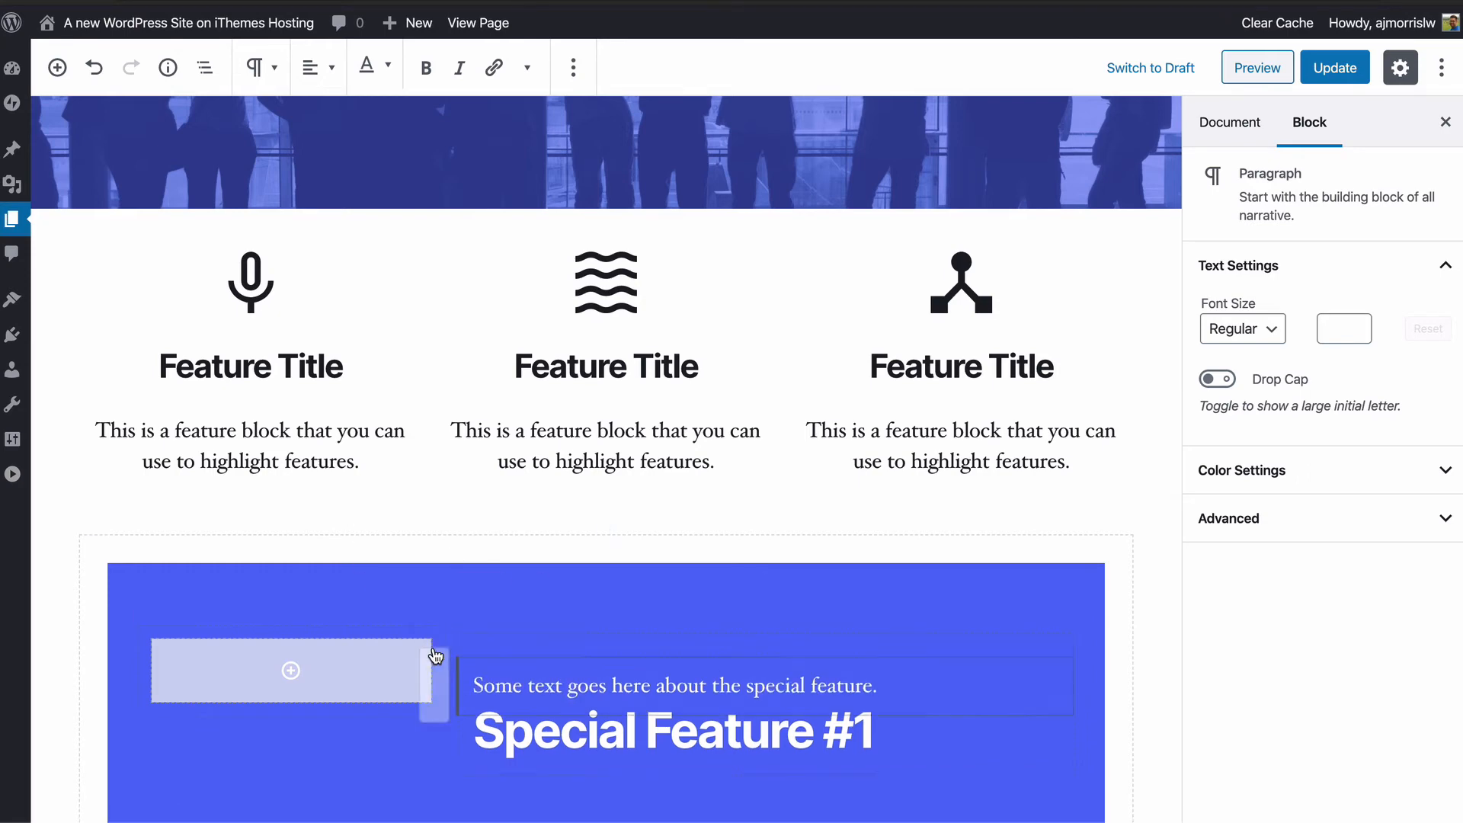
{"action": "scroll", "coordinate": [614, 639], "scroll_direction": "down", "scroll_amount": 4}
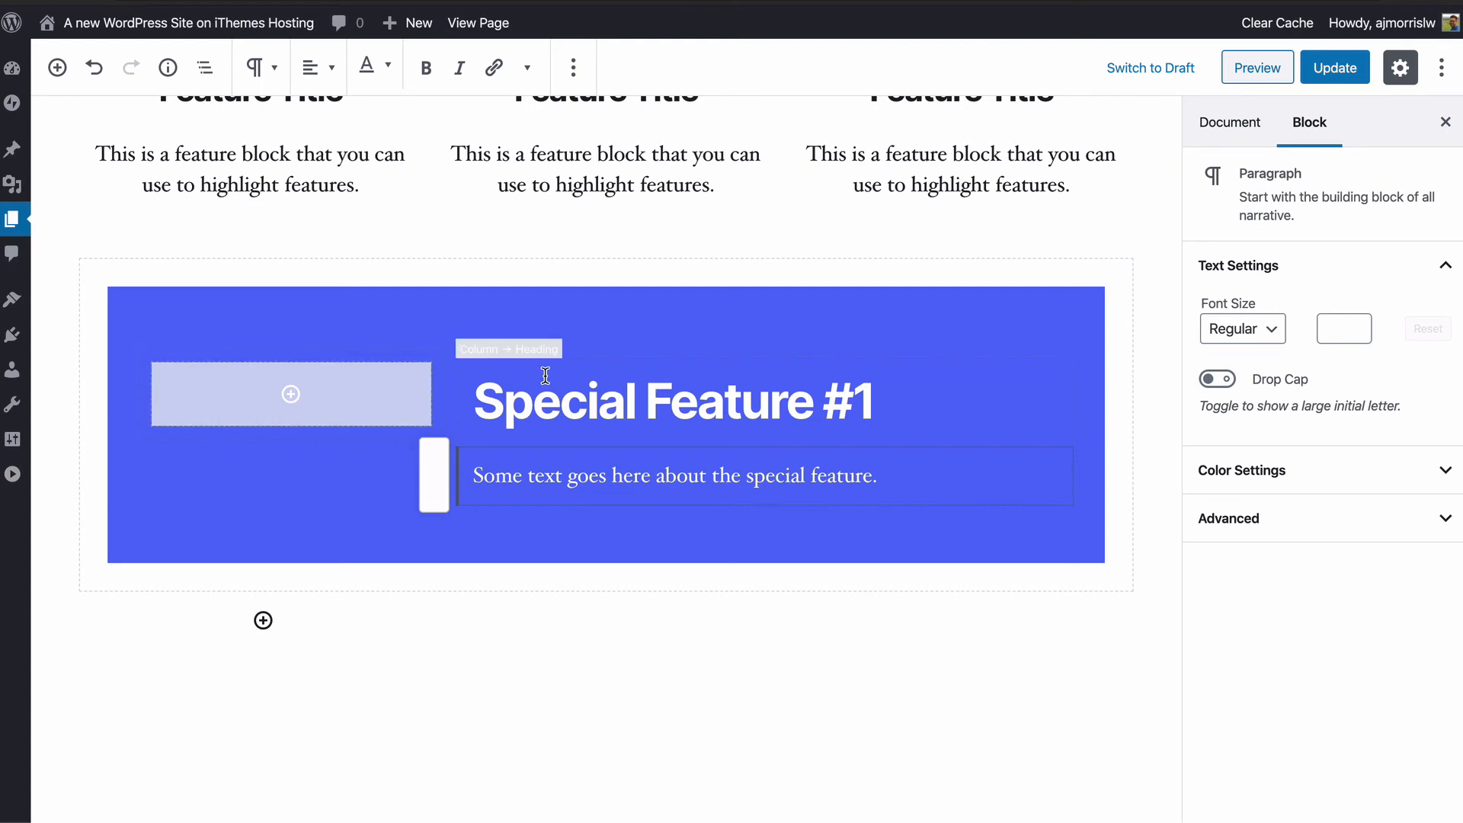
Step: Insert an Image block in the Row's empty narrow column
{"action": "left_click", "coordinate": [343, 407]}
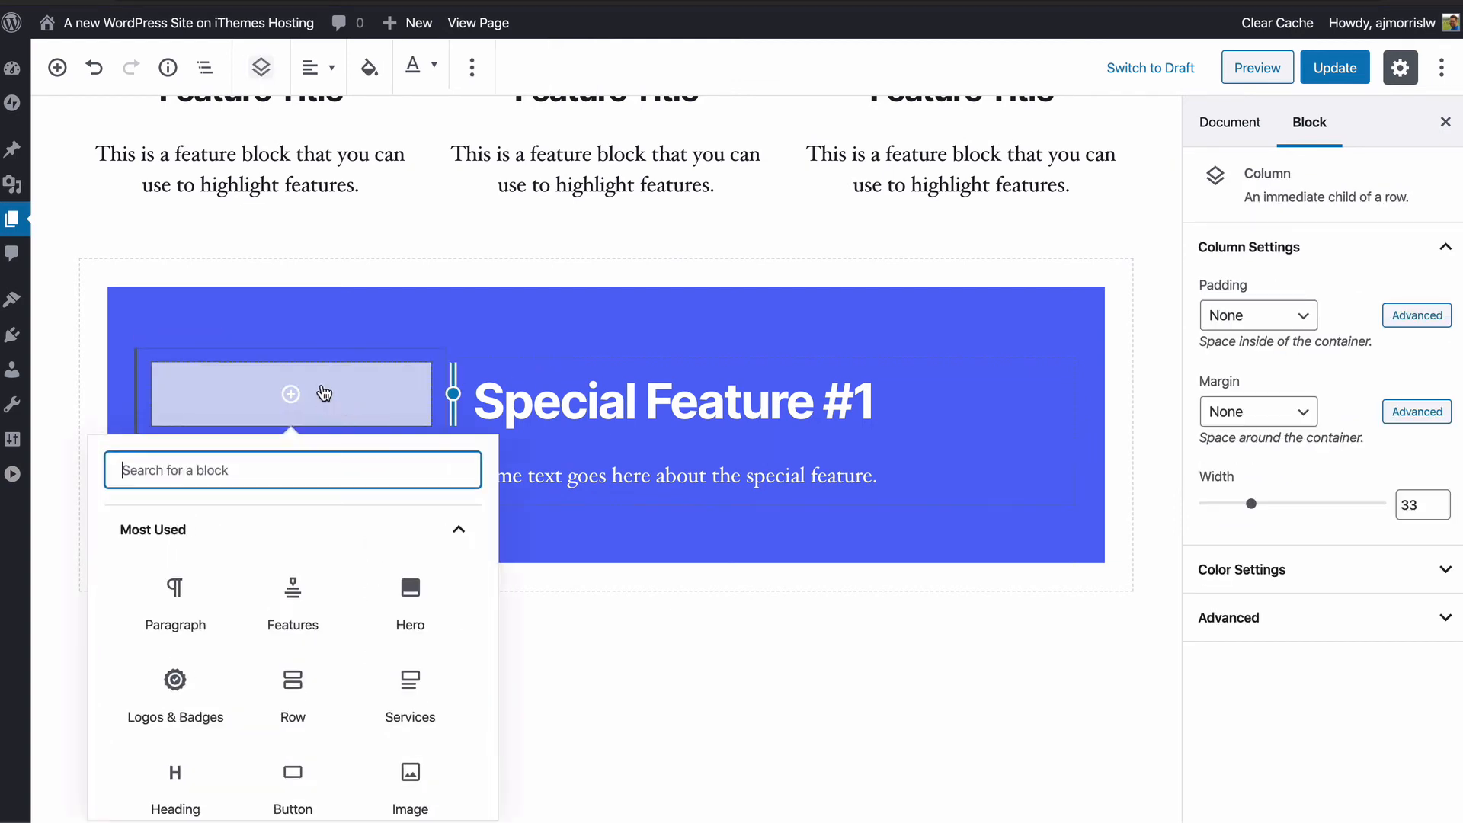
{"action": "type", "text": "imag"}
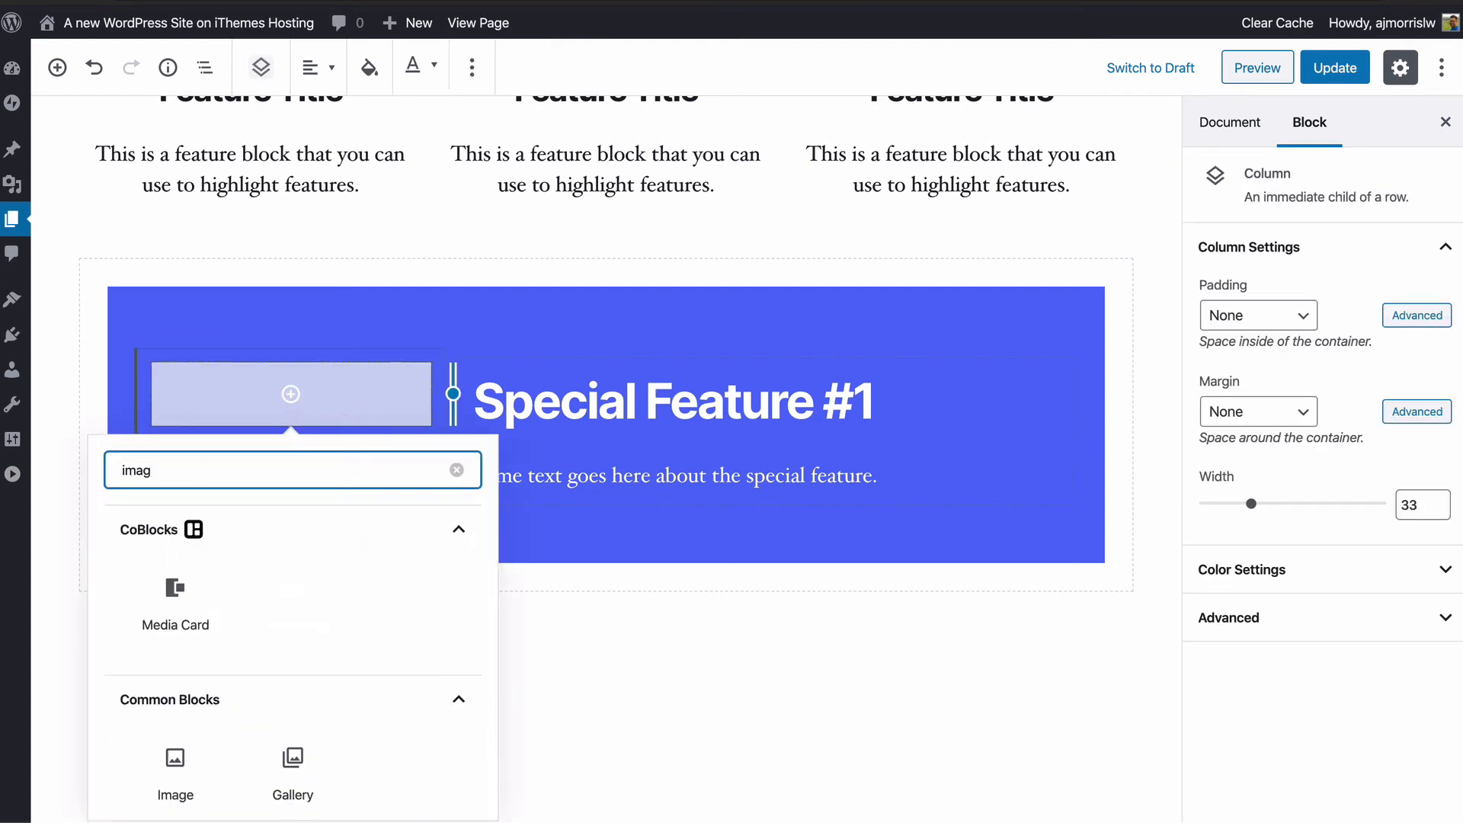
{"action": "left_click", "coordinate": [176, 762]}
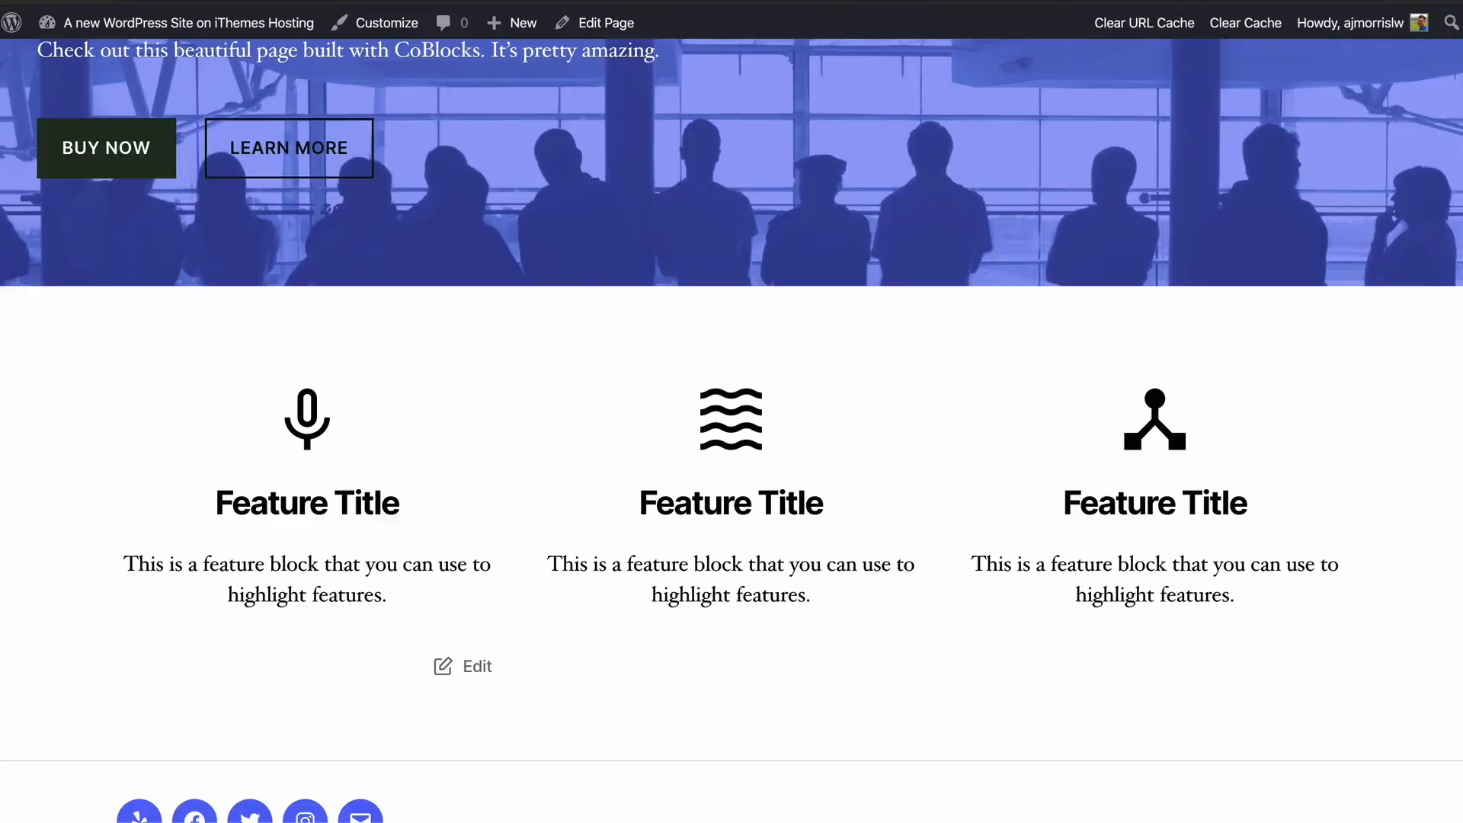
{"action": "scroll", "coordinate": [596, 351], "scroll_direction": "up", "scroll_amount": 5}
{"action": "left_click_drag", "start_coordinate": [675, 405], "coordinate": [7, 349]}
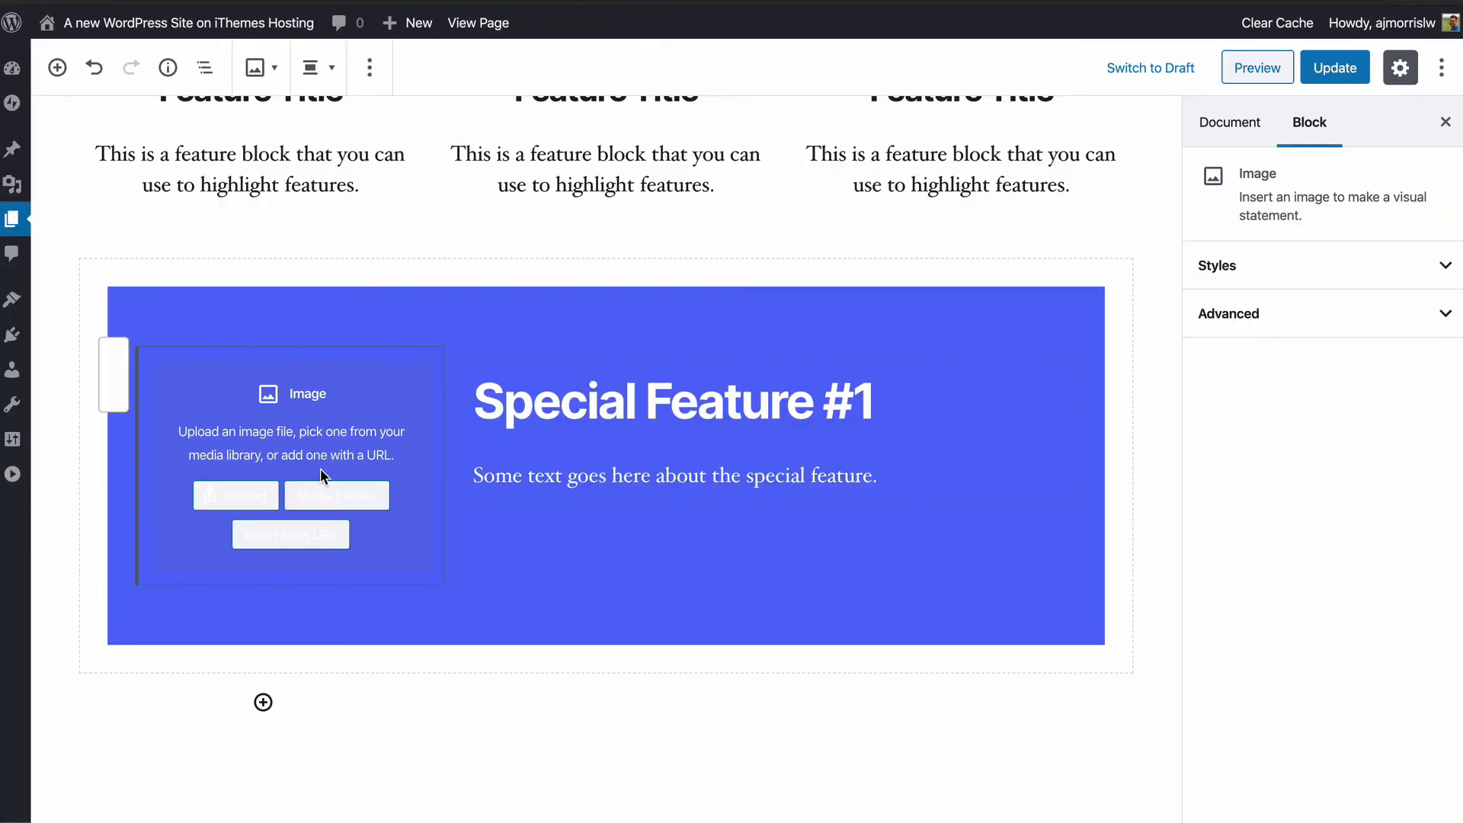
Step: Switch to Finder's Stock Images folder and preview AdobeStock_71350089 [Converted].jpg
{"action": "left_click", "coordinate": [239, 499]}
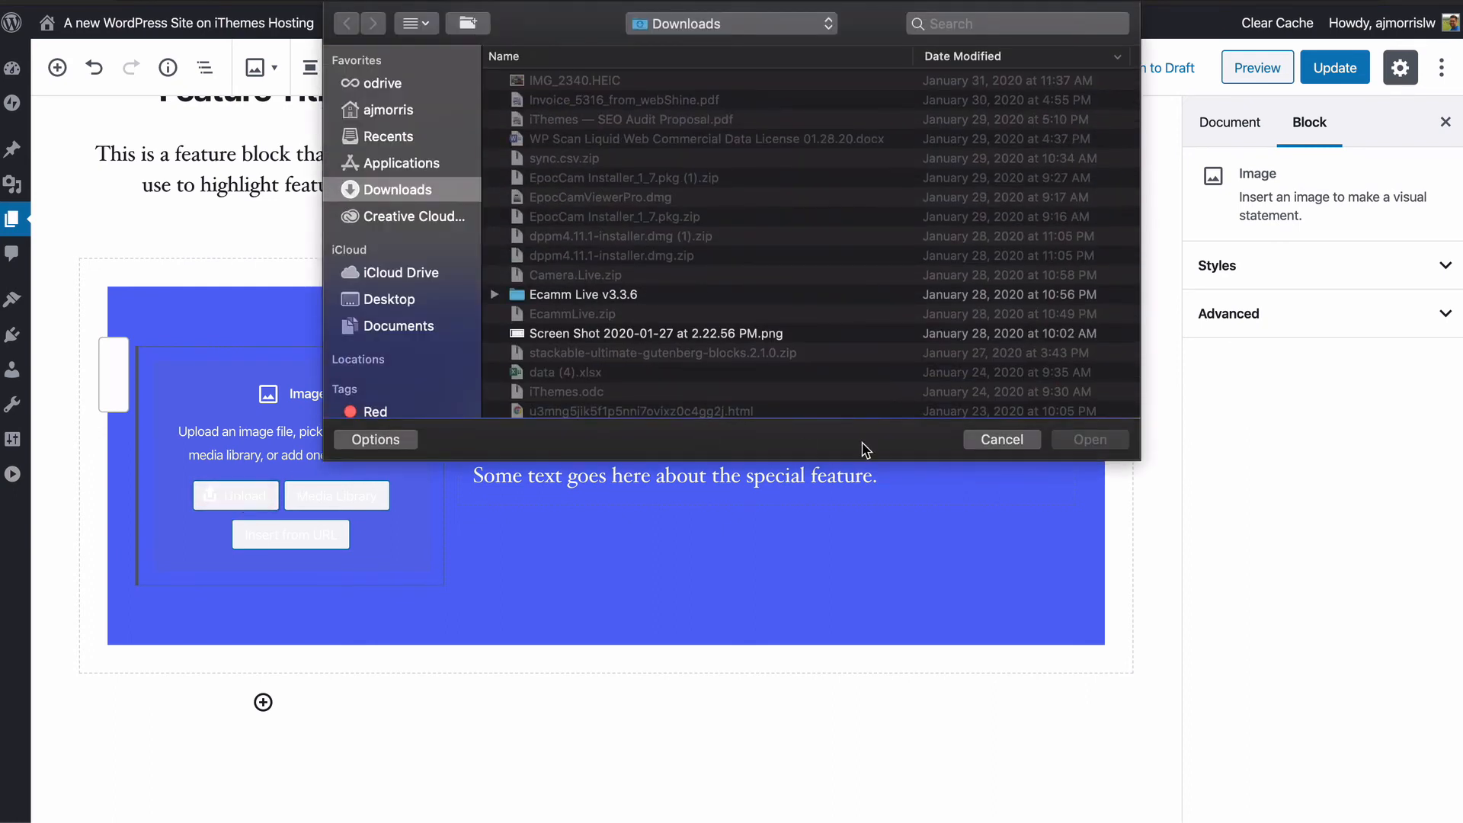
{"action": "left_click", "coordinate": [1003, 440]}
{"action": "key", "text": "super+Tab"}
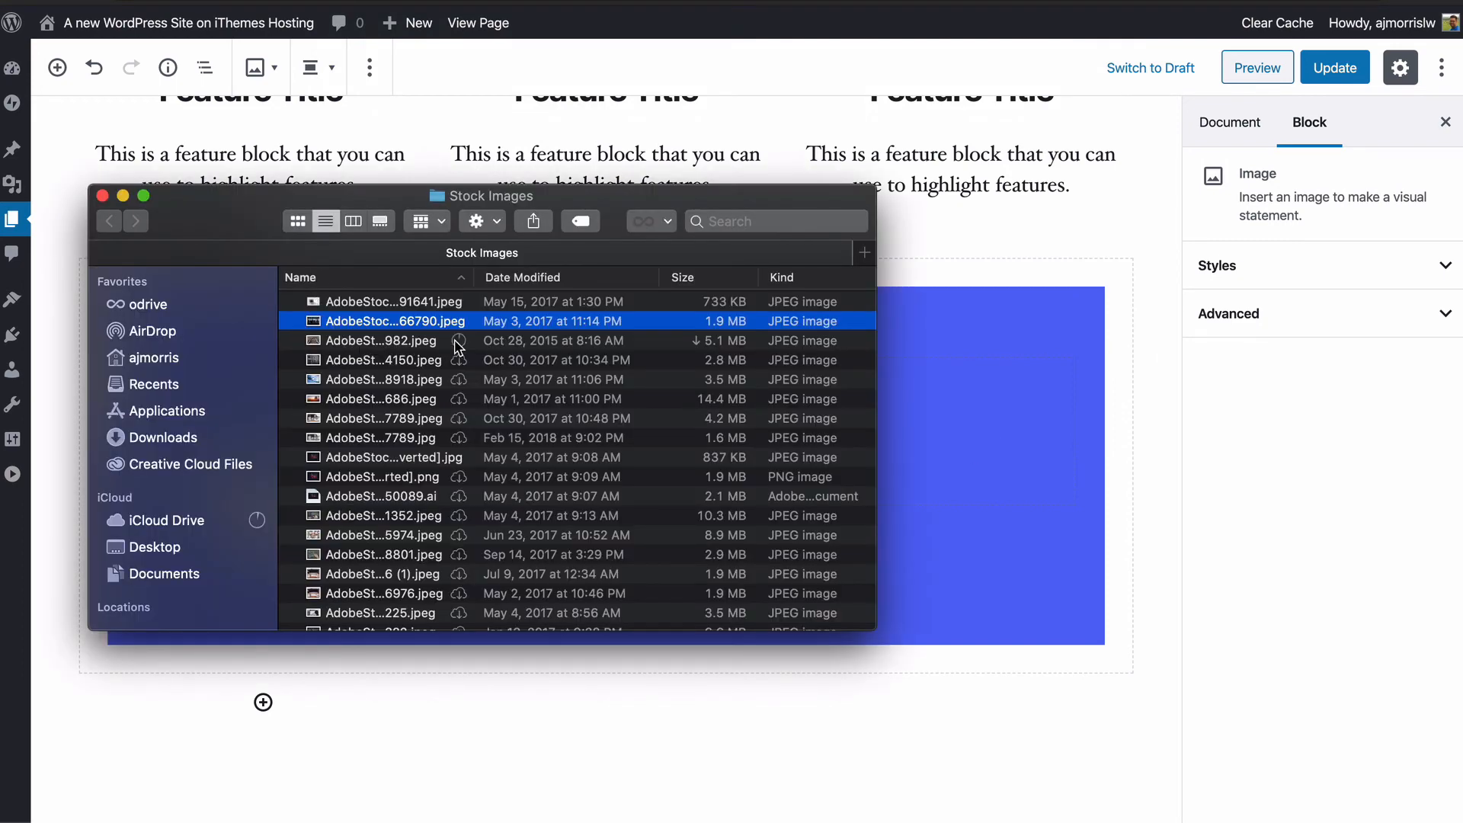
{"action": "left_click", "coordinate": [459, 399]}
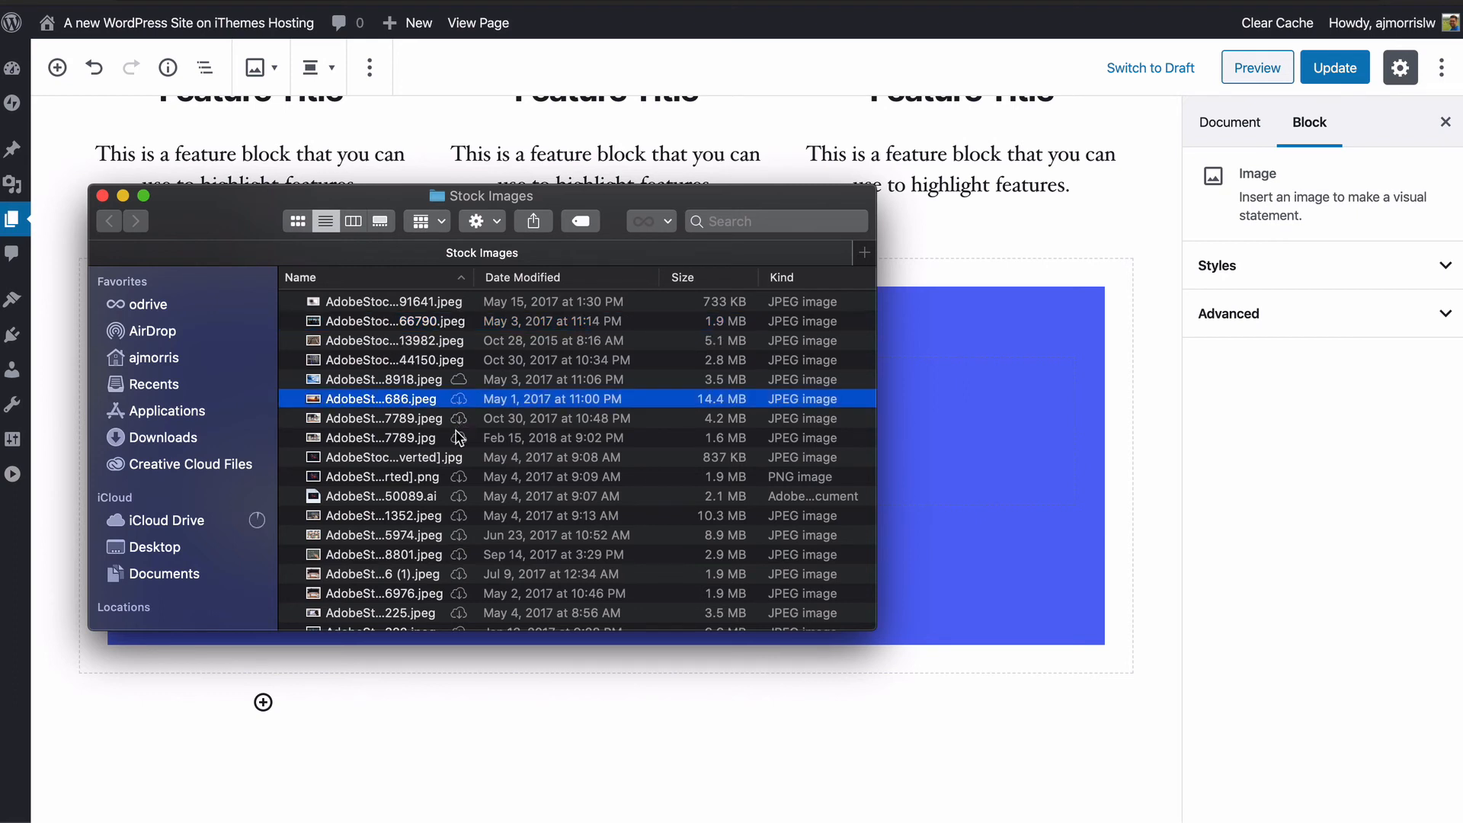
{"action": "left_click", "coordinate": [420, 462]}
{"action": "key", "text": "space"}
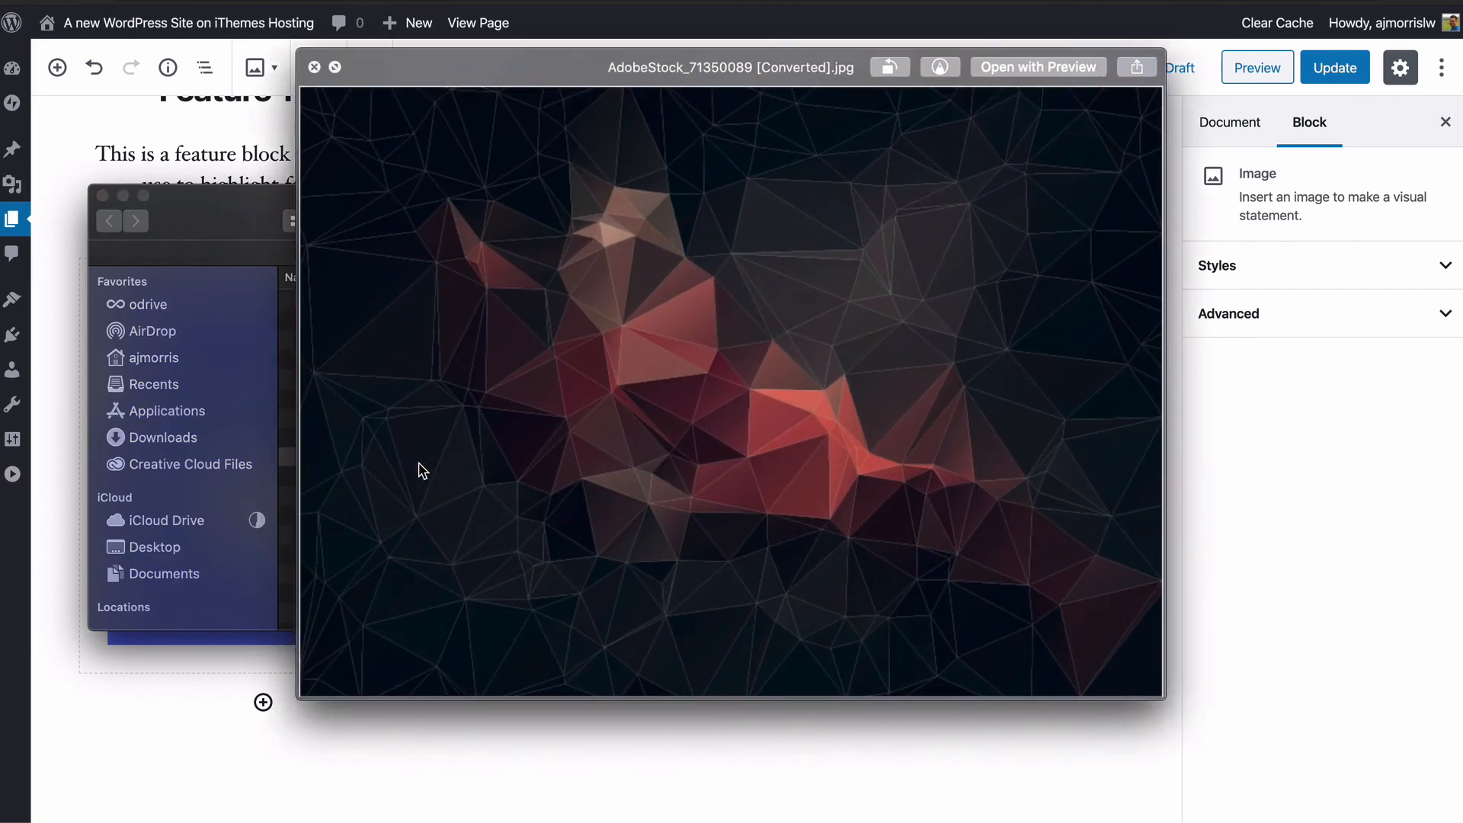
{"action": "key", "text": "space"}
Step: Upload AdobeStock_71350089 [Converted].jpg from the Stock Images folder into the Image block
{"action": "left_click_drag", "start_coordinate": [212, 196], "coordinate": [674, 213]}
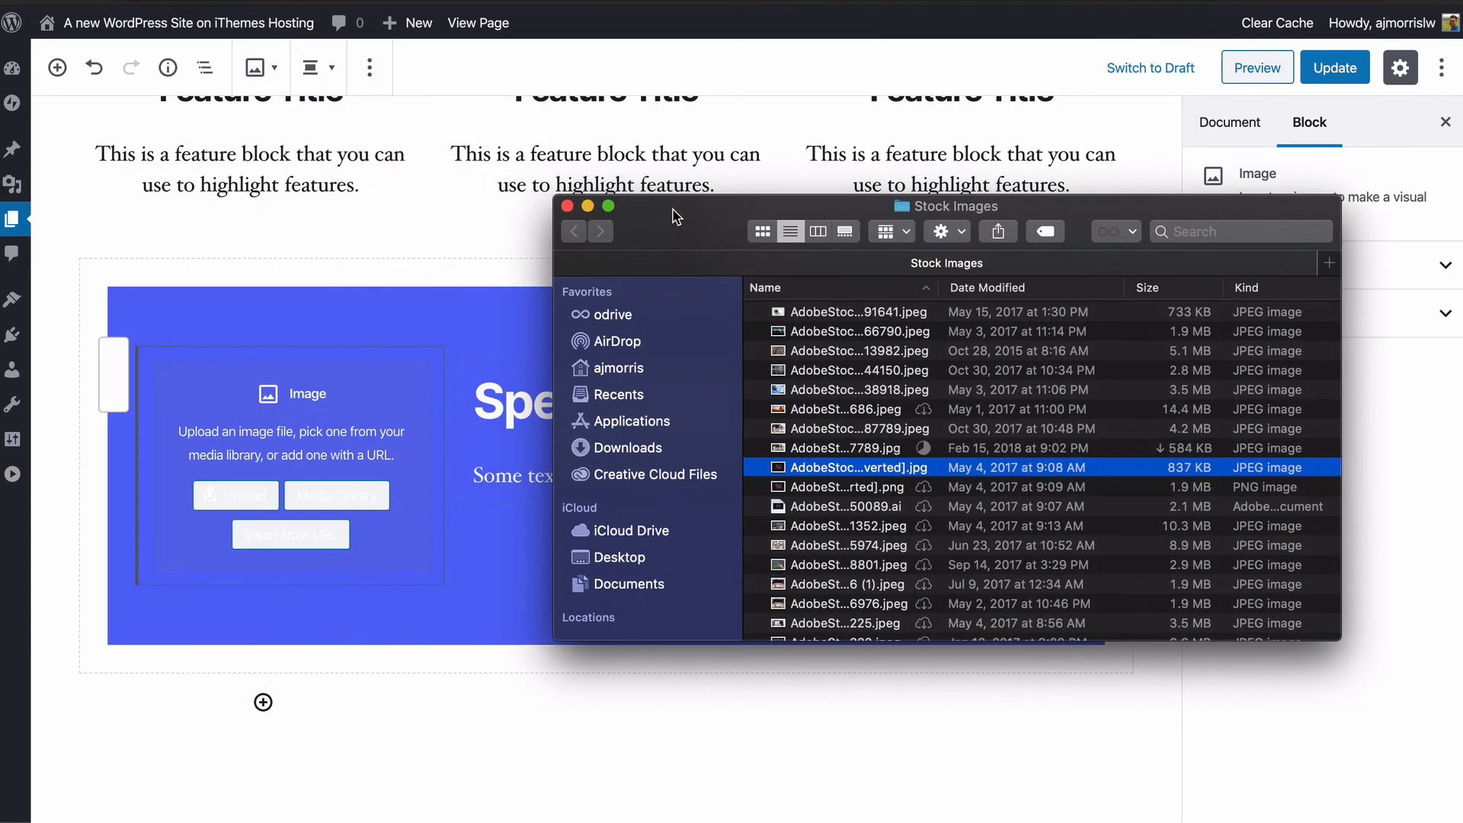
{"action": "left_click", "coordinate": [218, 484]}
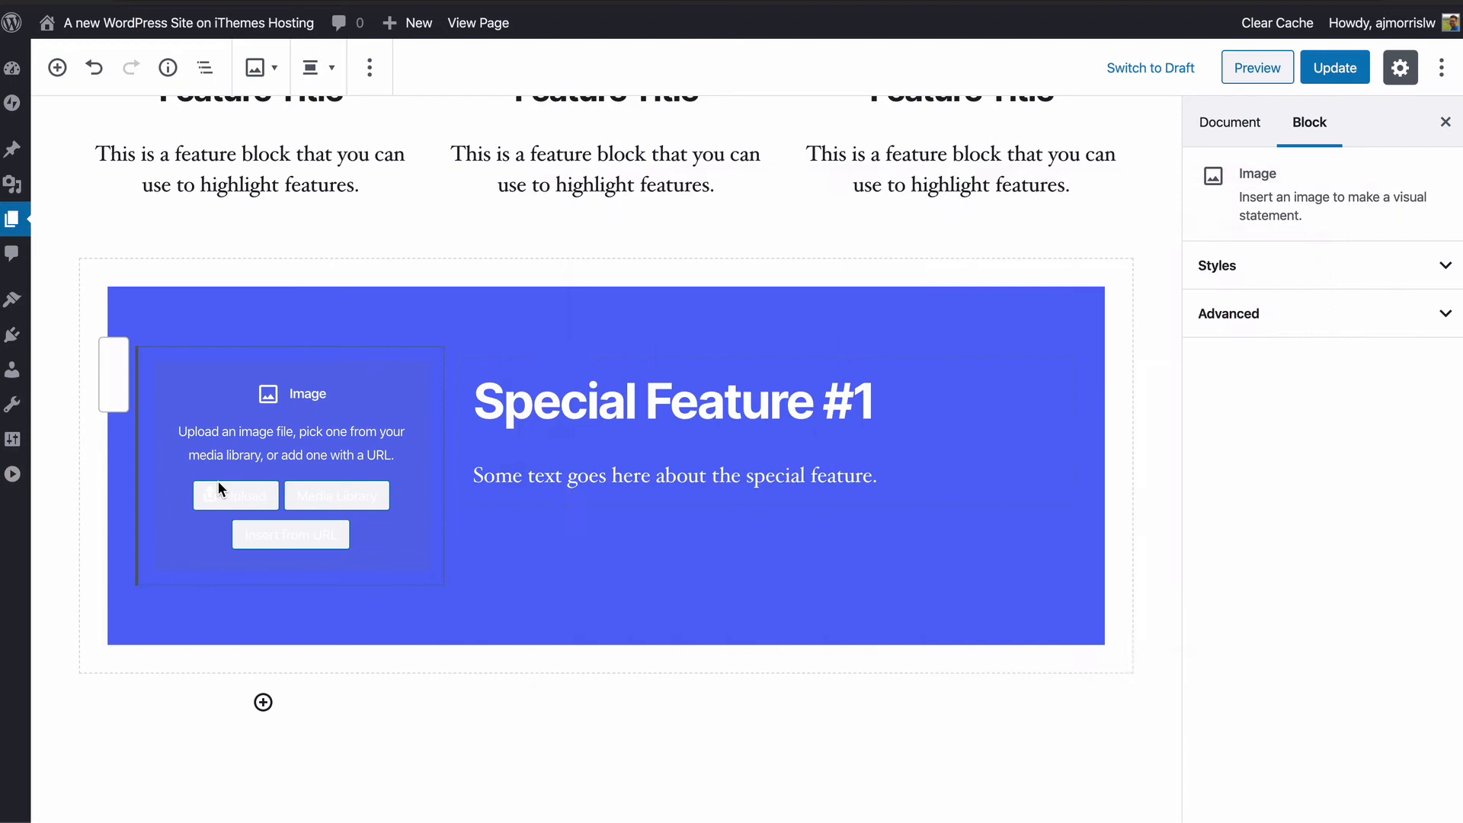
{"action": "left_click", "coordinate": [254, 499]}
{"action": "key", "text": "super+Tab"}
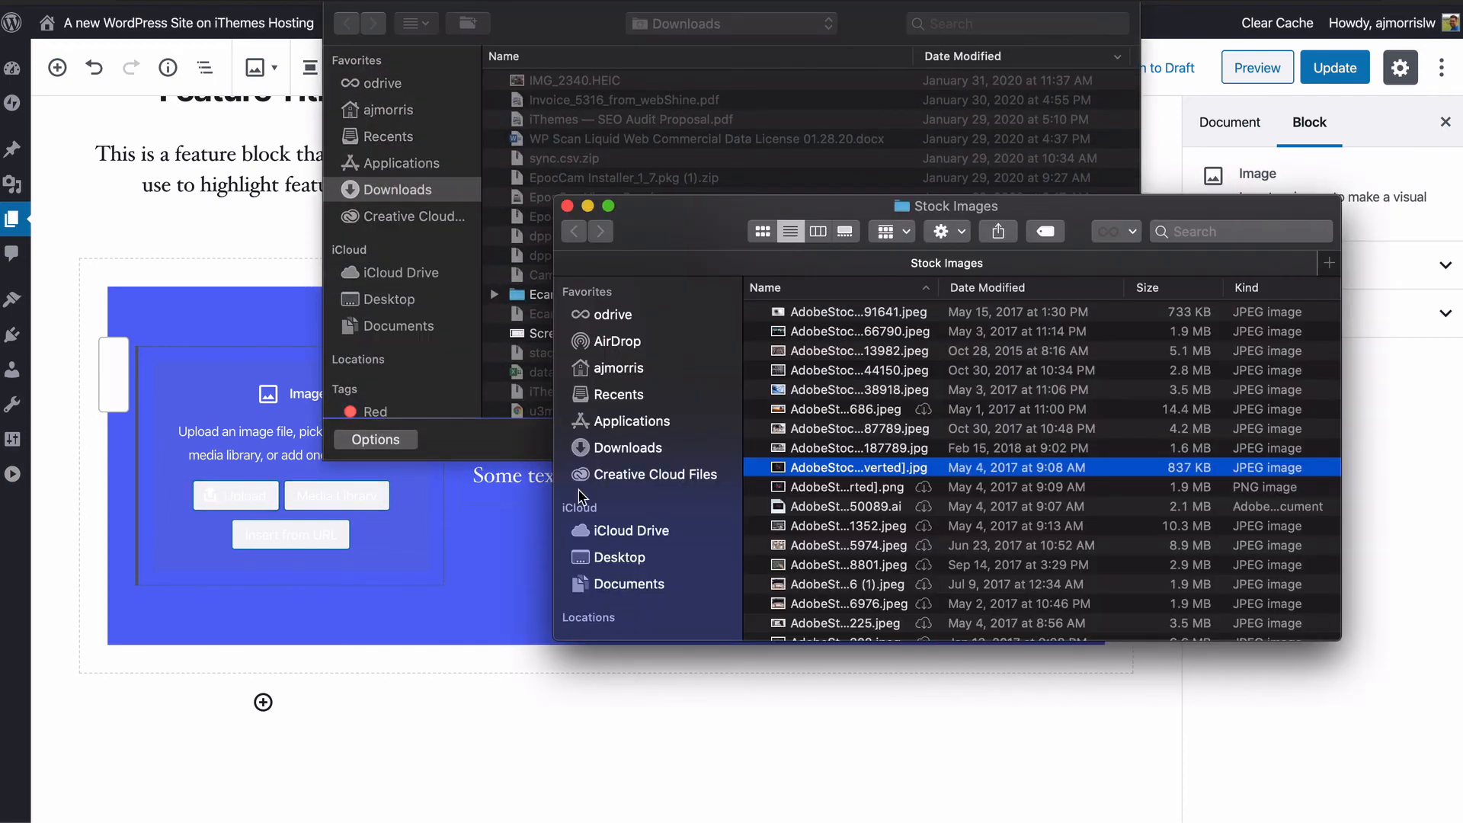
{"action": "left_click_drag", "start_coordinate": [800, 475], "coordinate": [523, 459]}
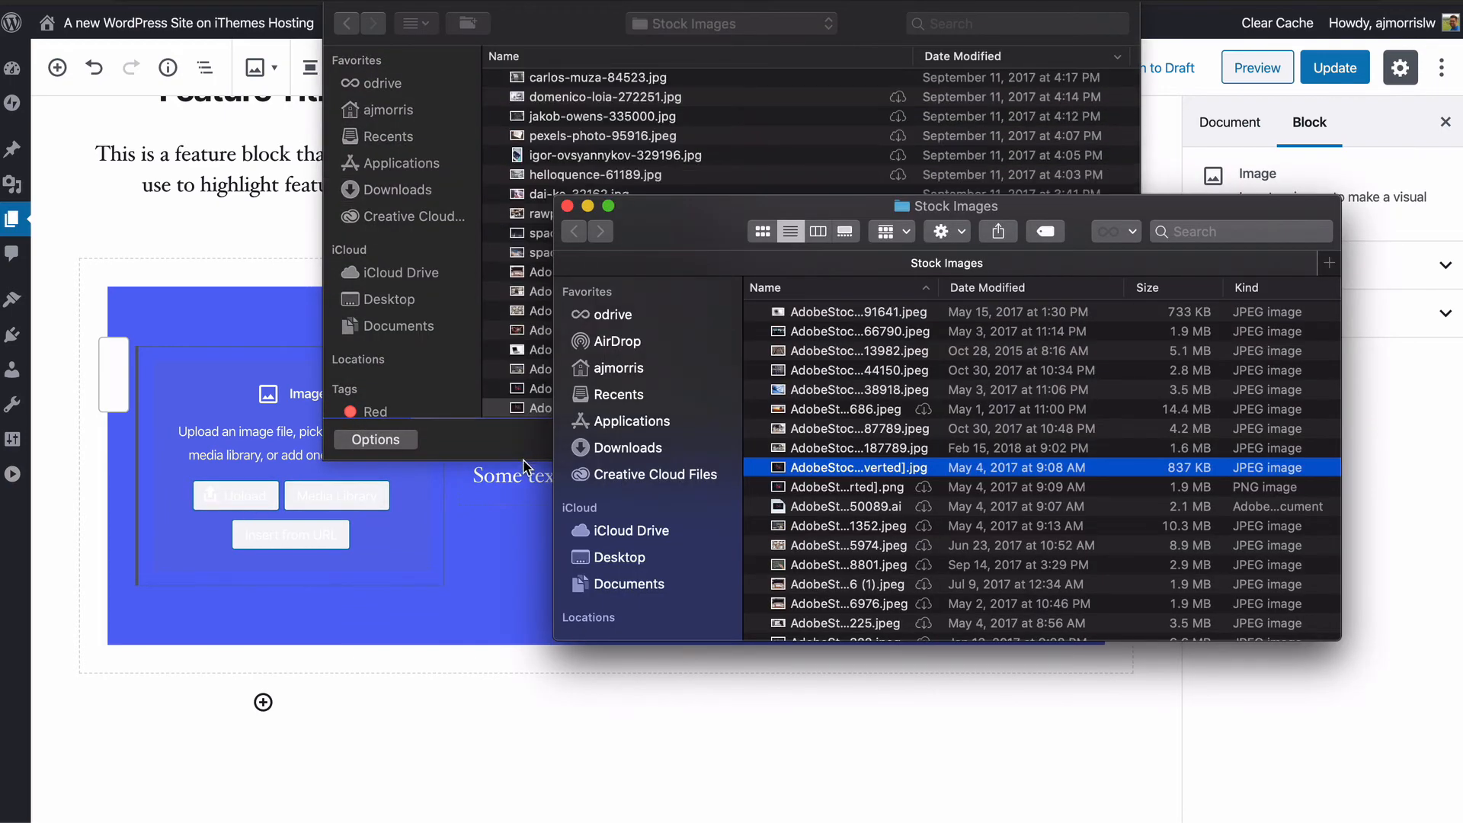
{"action": "left_click", "coordinate": [516, 450]}
{"action": "left_click", "coordinate": [1079, 442]}
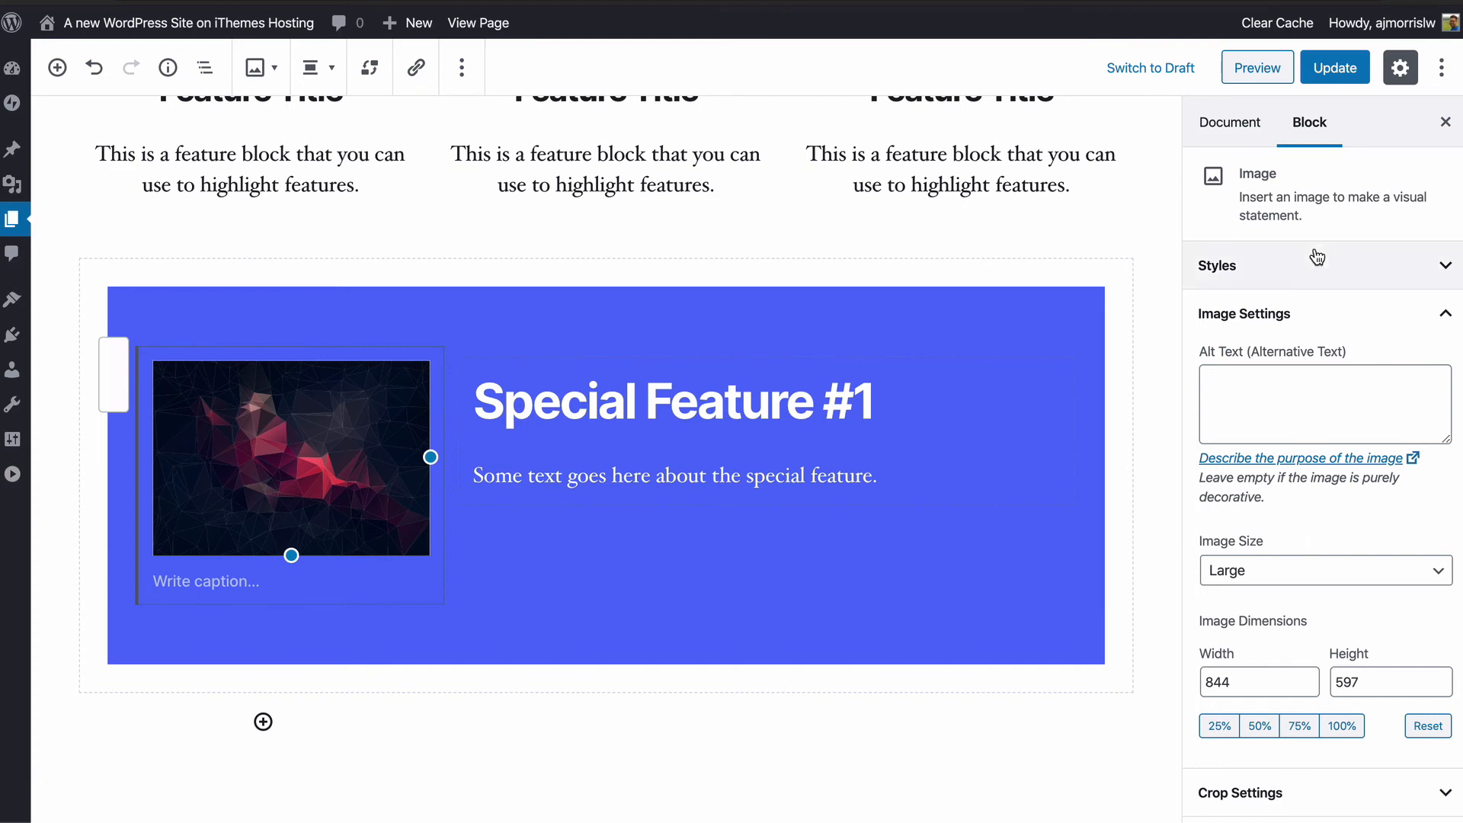
Step: Update the page and review the special feature's image, heading and text on the live page
{"action": "left_click", "coordinate": [1333, 70]}
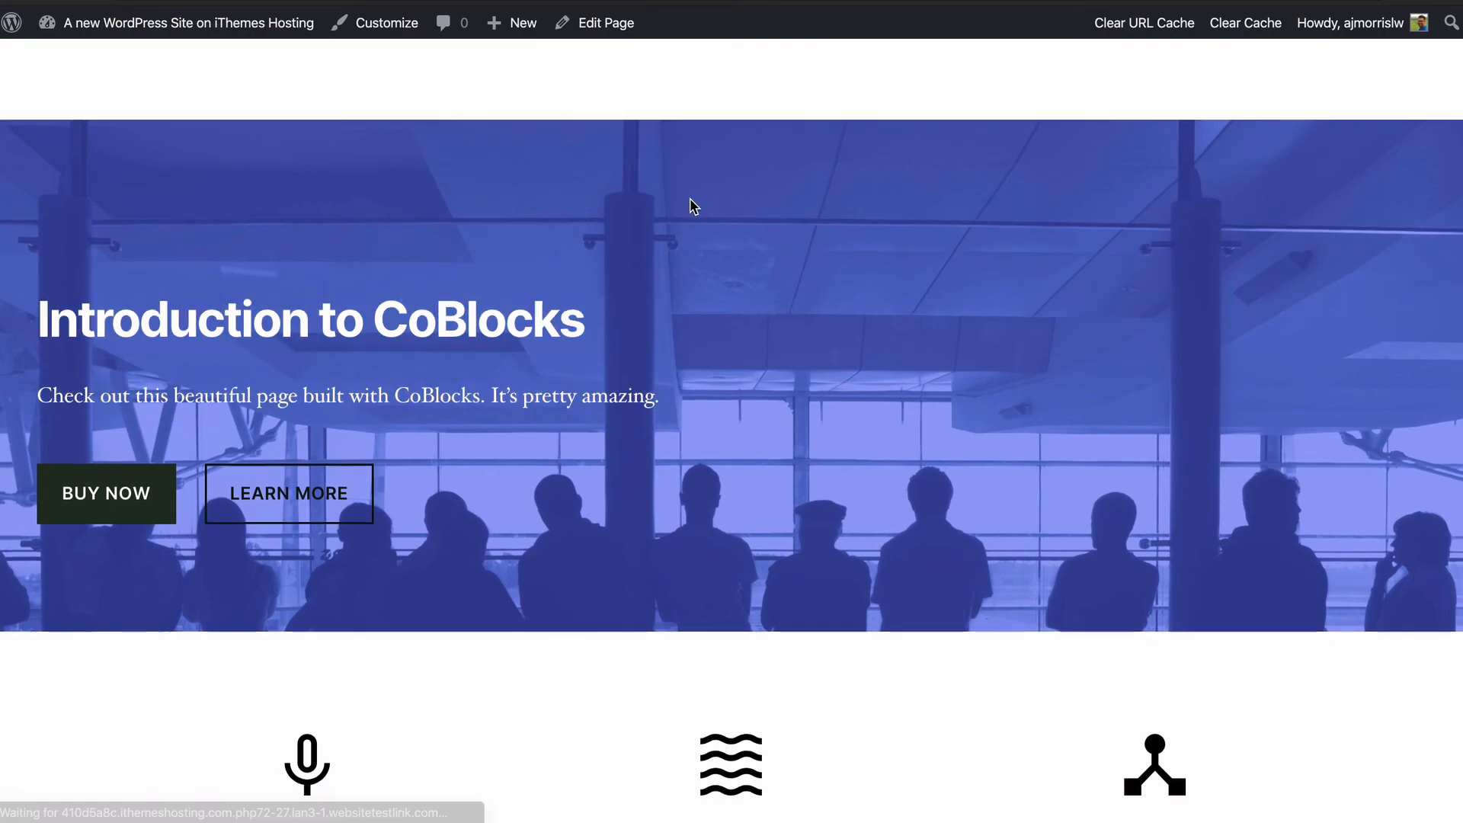
{"action": "scroll", "coordinate": [693, 206], "scroll_direction": "down", "scroll_amount": 8}
{"action": "scroll", "coordinate": [693, 206], "scroll_direction": "down", "scroll_amount": 1}
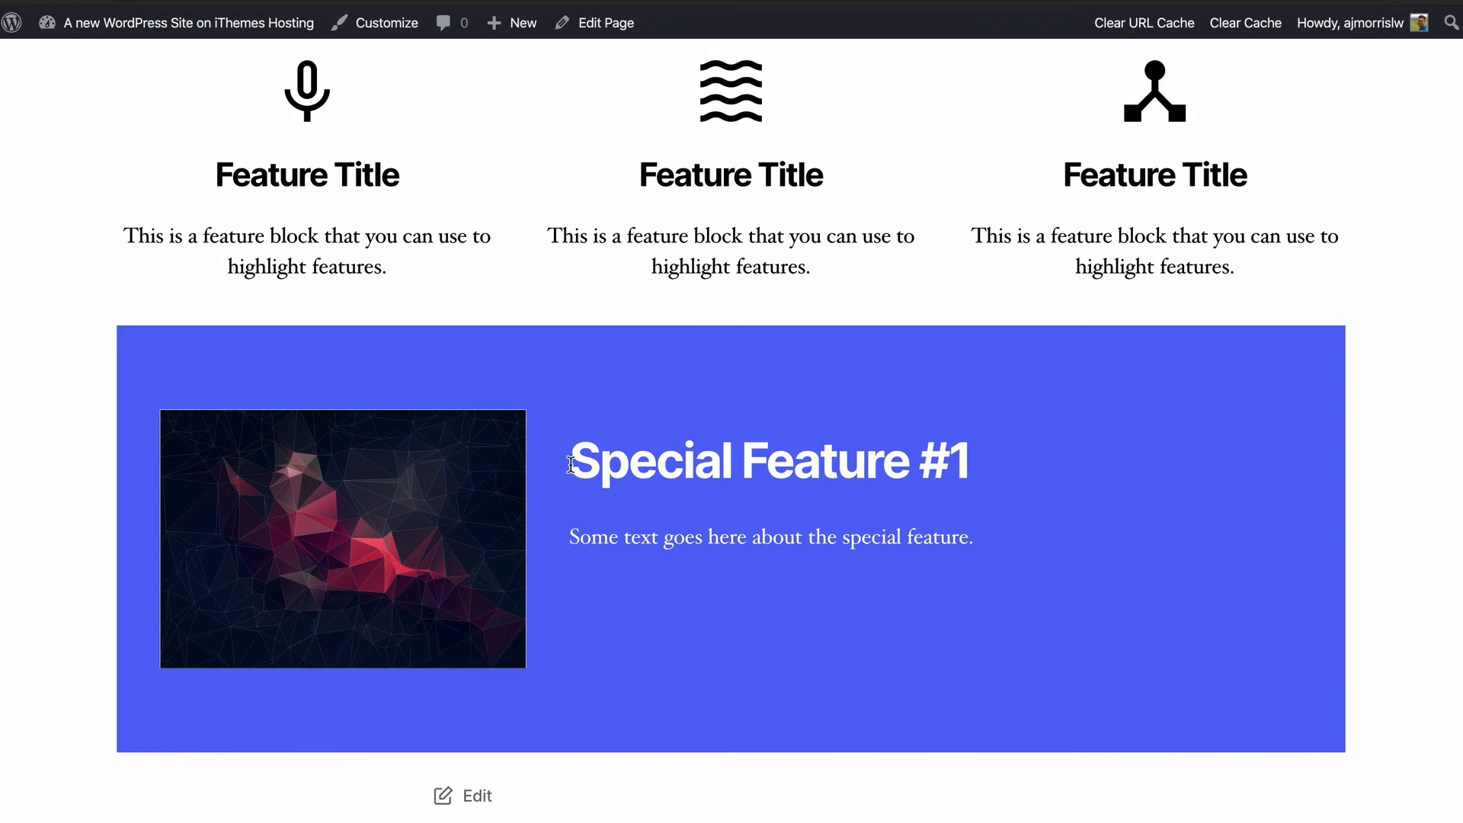
{"action": "left_click_drag", "start_coordinate": [570, 464], "coordinate": [990, 457]}
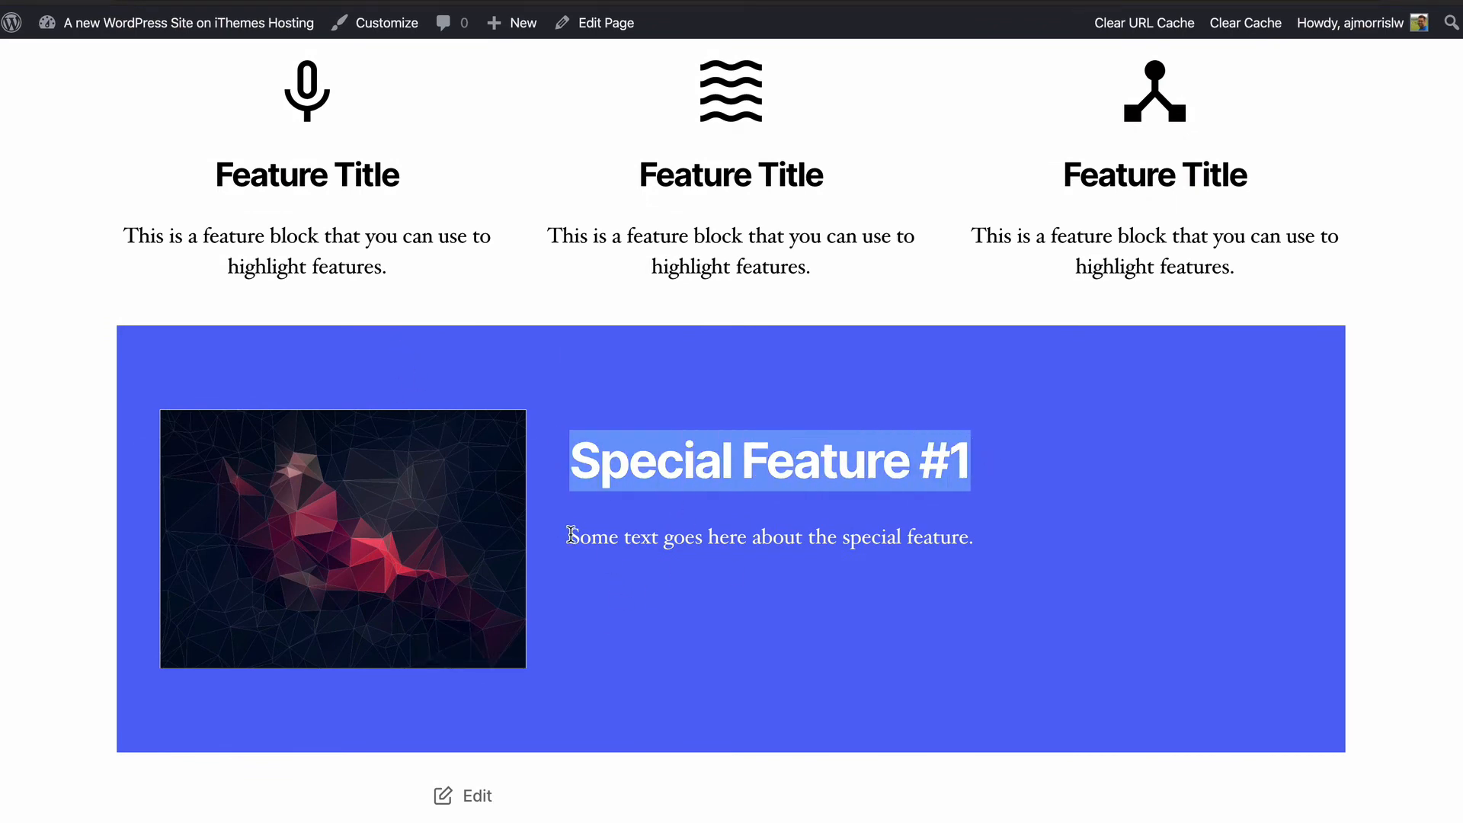
{"action": "left_click_drag", "start_coordinate": [571, 535], "coordinate": [964, 532]}
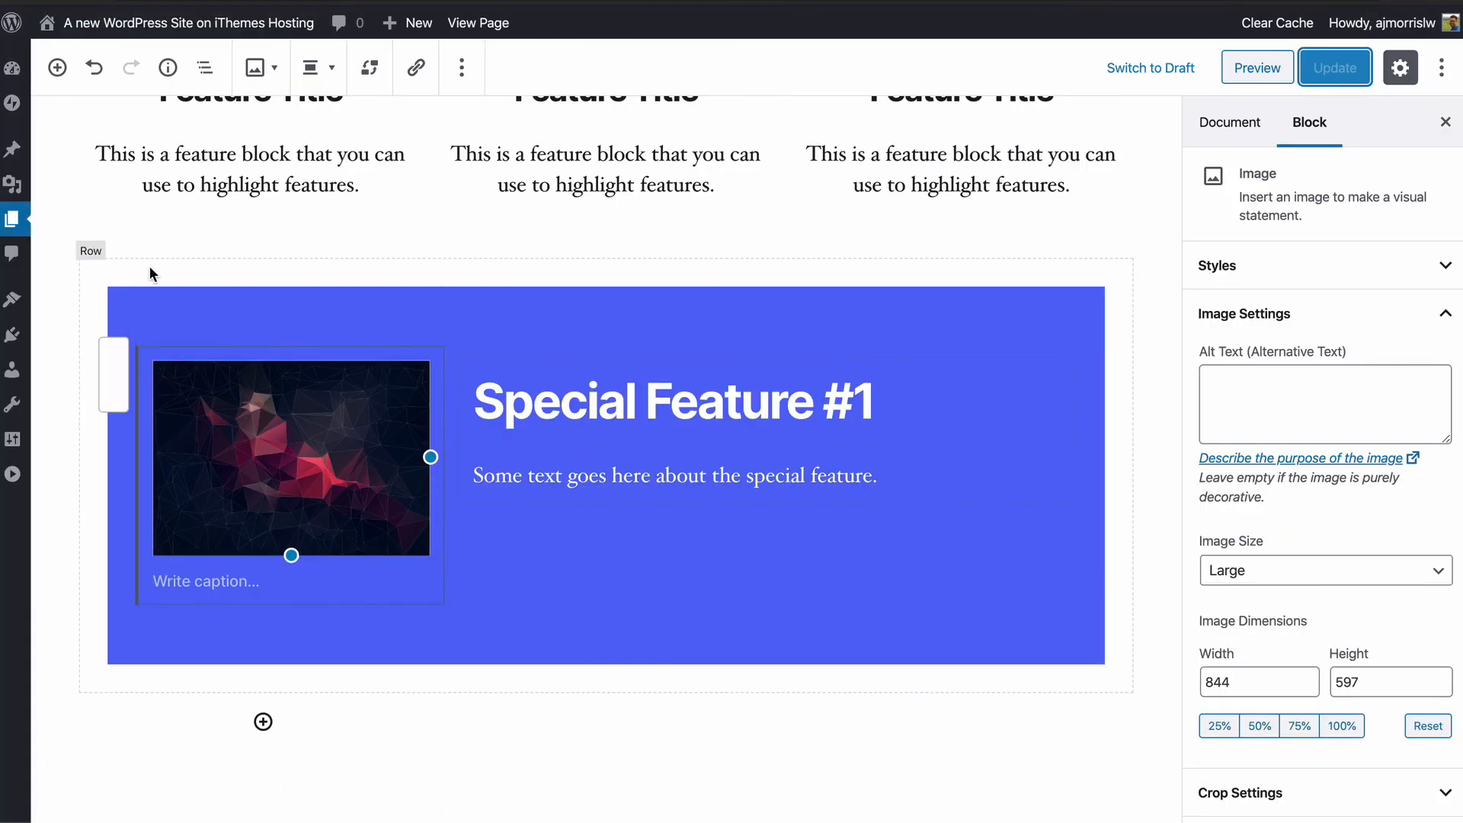
Step: Select the whole Row block and set its alignment to full width
{"action": "left_click", "coordinate": [98, 261]}
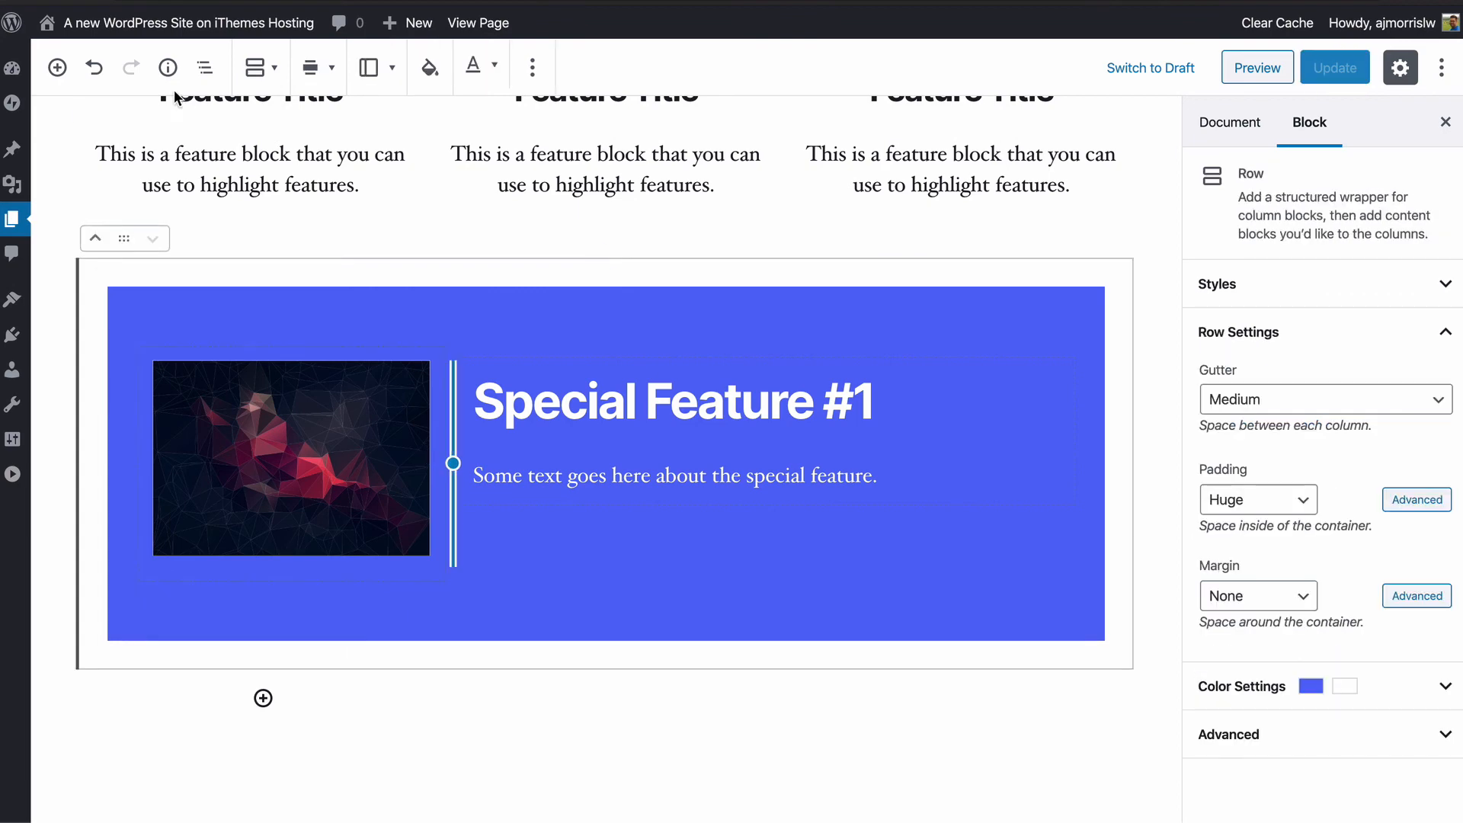
{"action": "left_click", "coordinate": [317, 72]}
{"action": "left_click", "coordinate": [316, 170]}
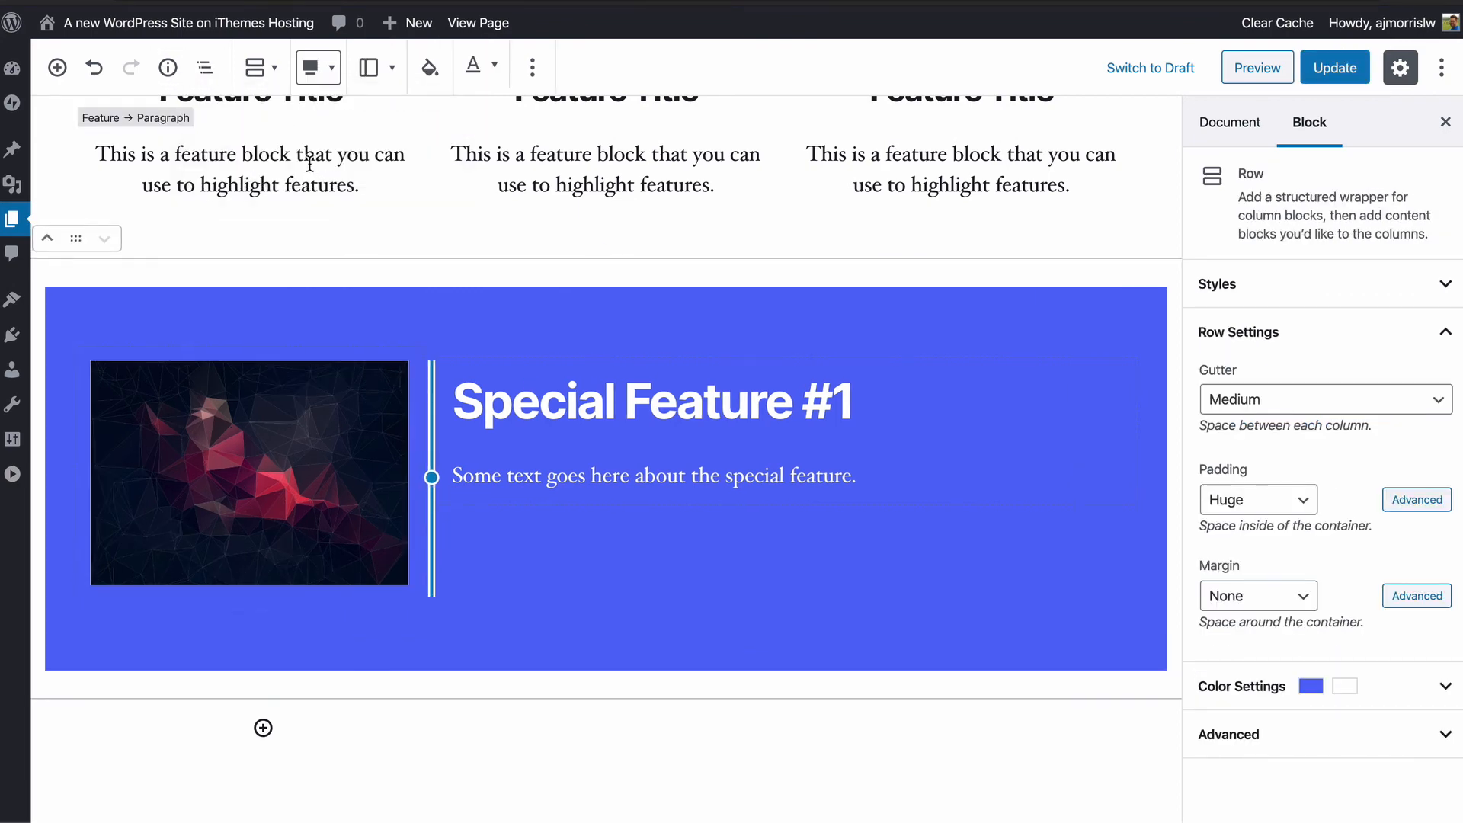
Step: Save the alignment change and check the full-width Row on the live page
{"action": "left_click", "coordinate": [1335, 68]}
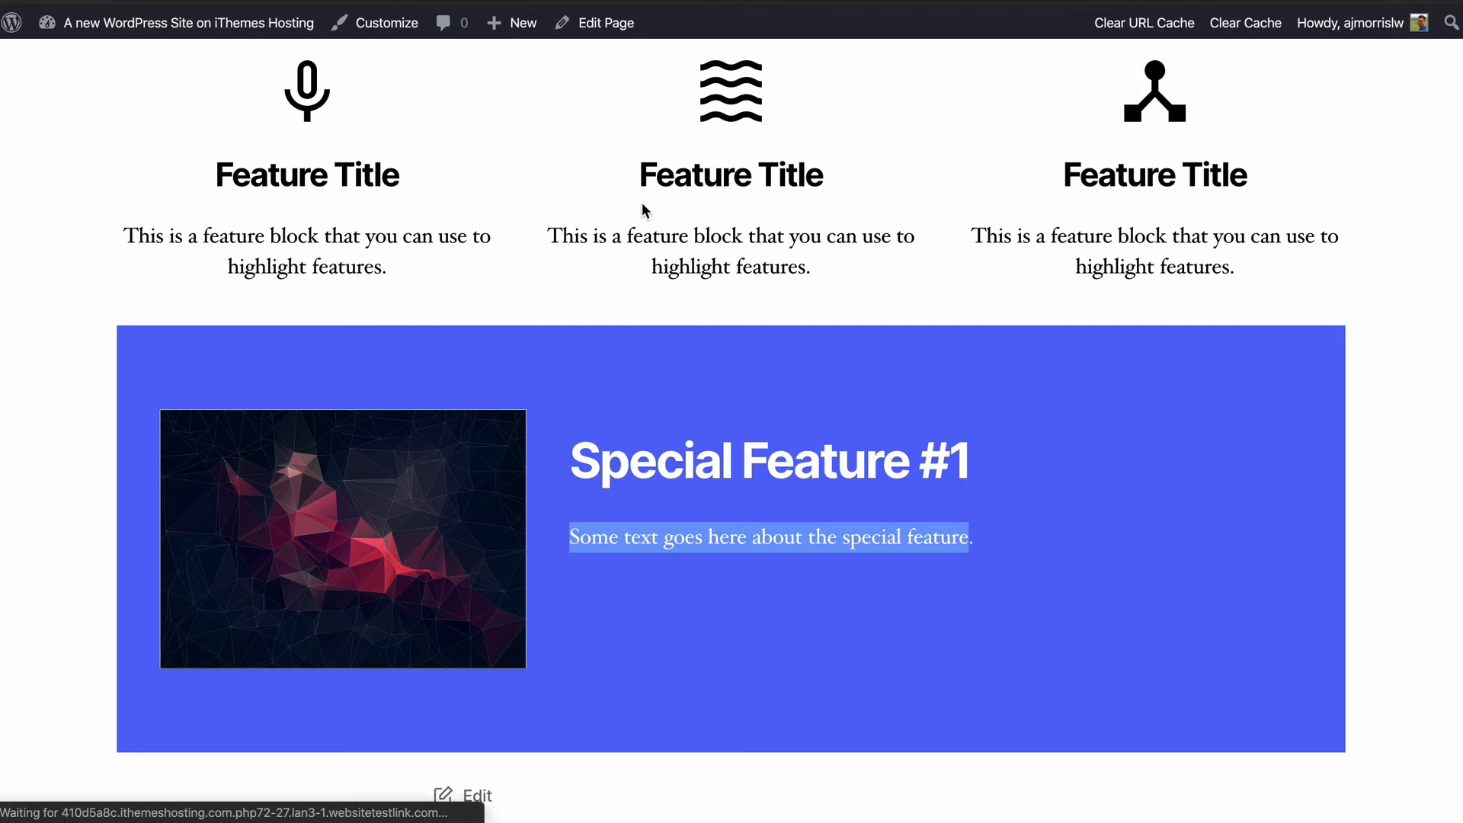
{"action": "scroll", "coordinate": [813, 401], "scroll_direction": "down", "scroll_amount": 3}
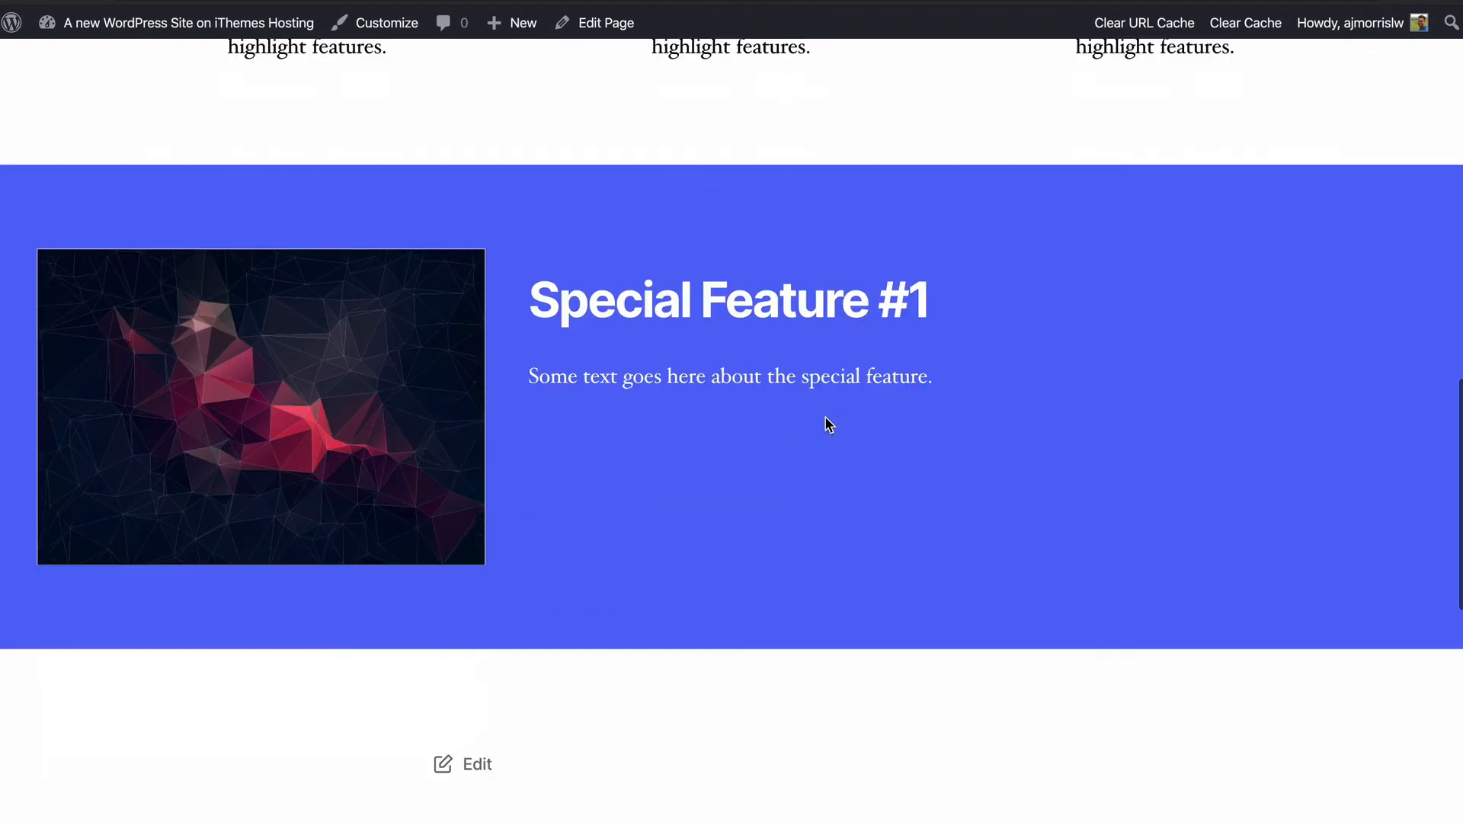
{"action": "scroll", "coordinate": [825, 421], "scroll_direction": "down", "scroll_amount": 3}
{"action": "scroll", "coordinate": [824, 421], "scroll_direction": "up", "scroll_amount": 2}
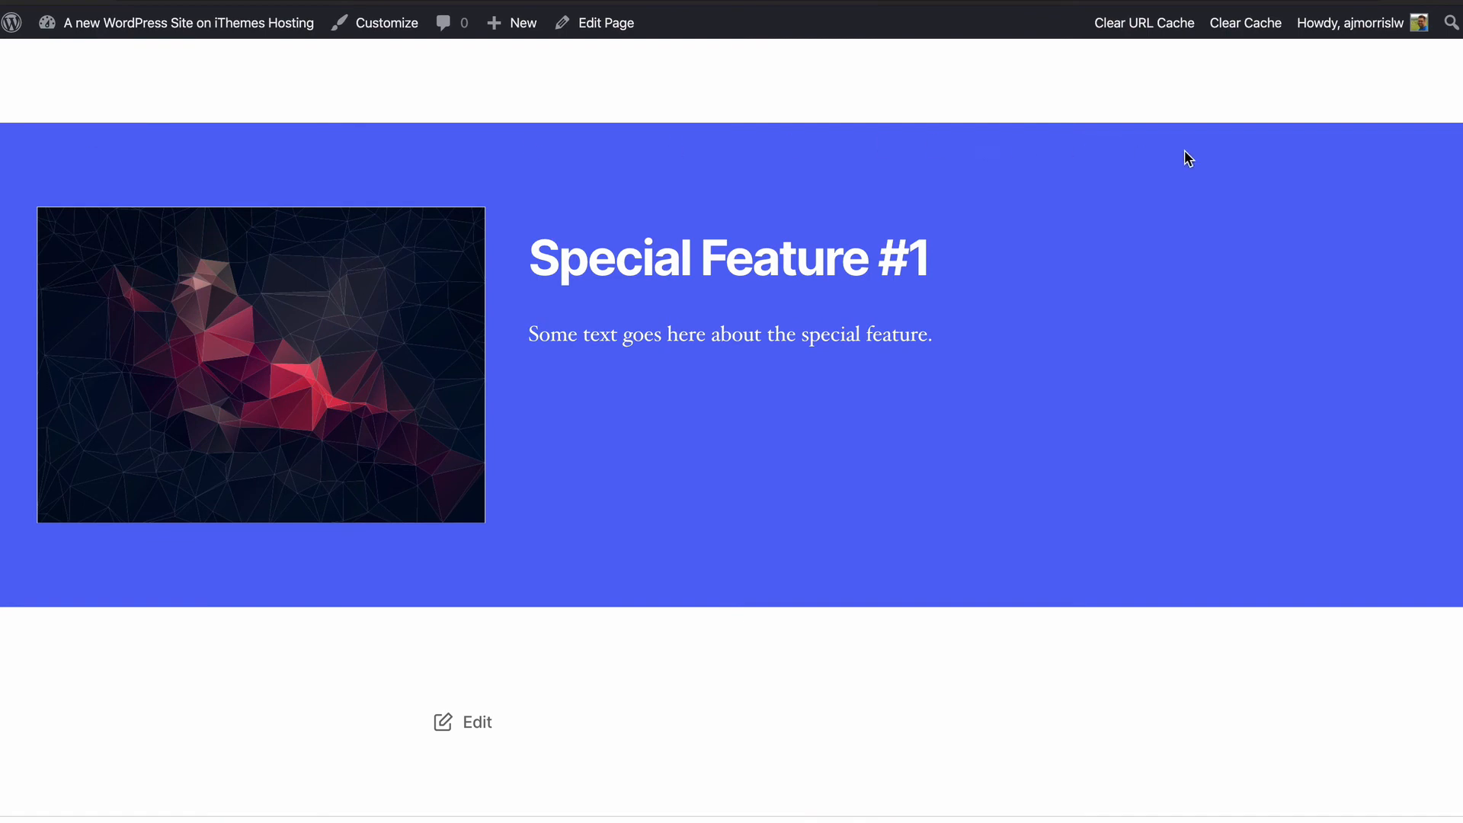
{"action": "scroll", "coordinate": [450, 343], "scroll_direction": "up", "scroll_amount": 4}
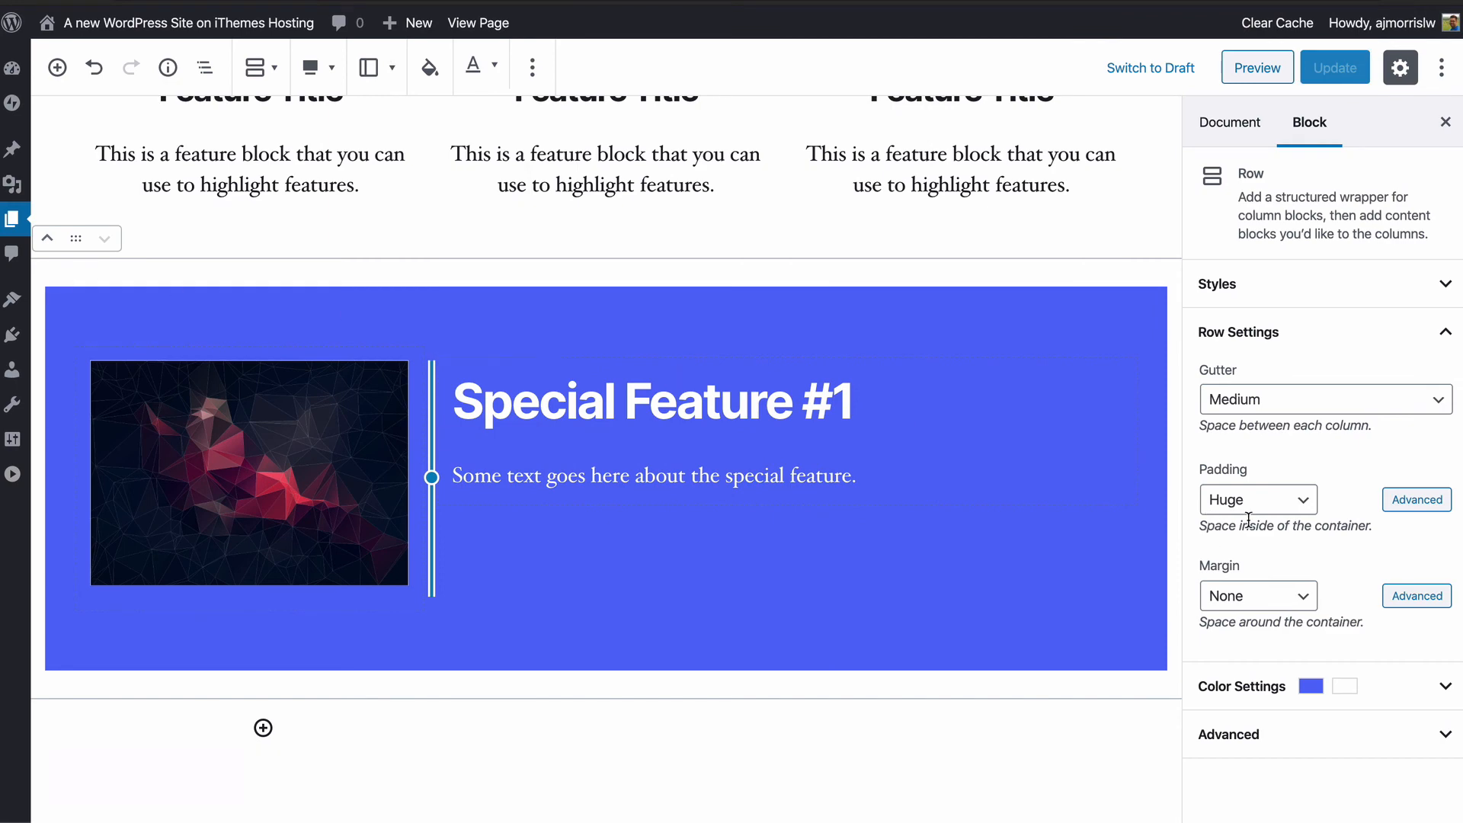
Step: Switch the Row's padding to advanced values in EM and set all sides to 2
{"action": "left_click", "coordinate": [1418, 503]}
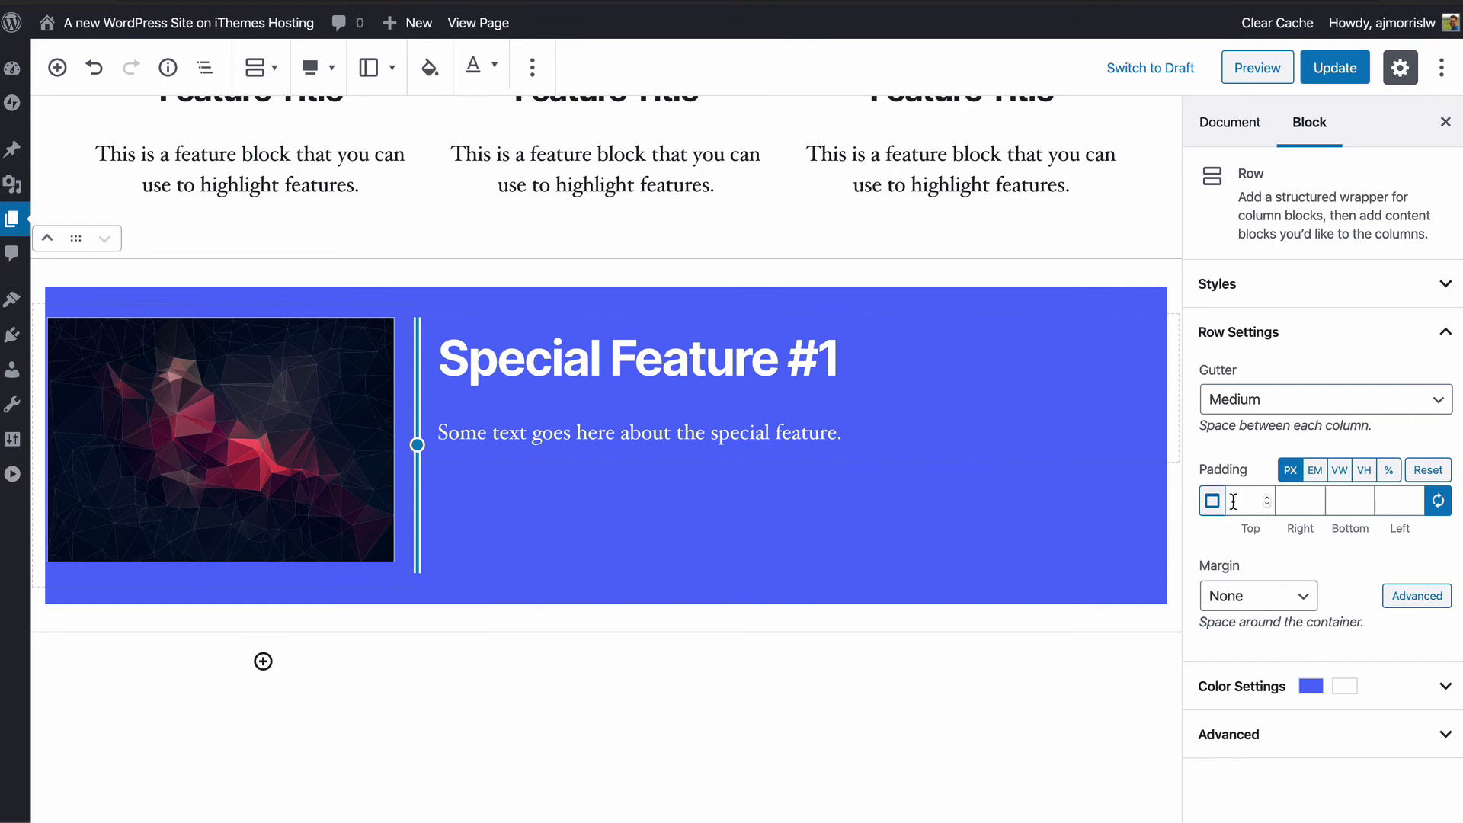
{"action": "left_click", "coordinate": [1315, 470]}
{"action": "left_click", "coordinate": [1244, 506]}
{"action": "type", "text": "2"}
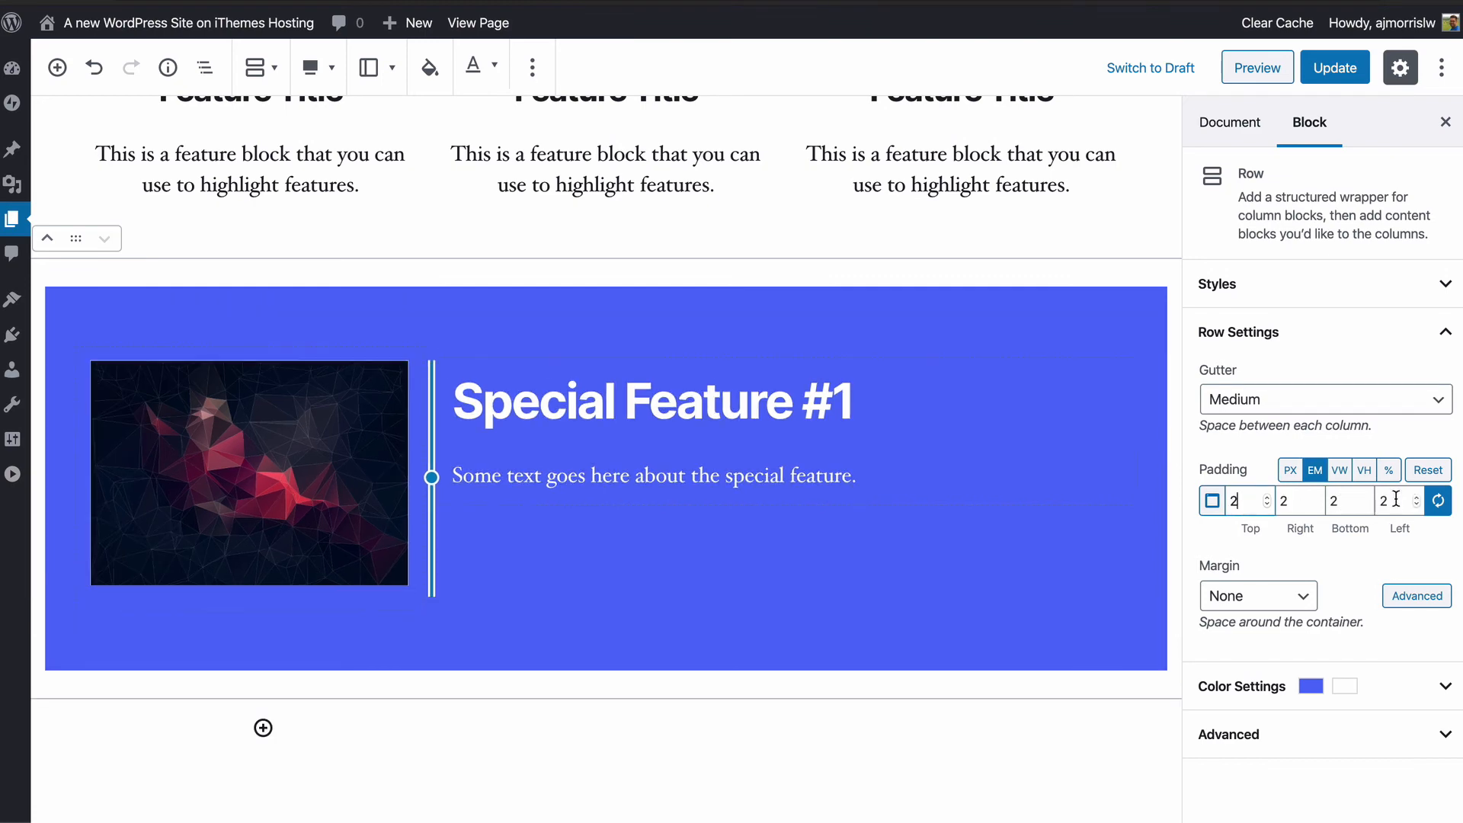
Step: Unlink the Row's padding sides and set the right and left padding to 3 em
{"action": "left_click", "coordinate": [1438, 501]}
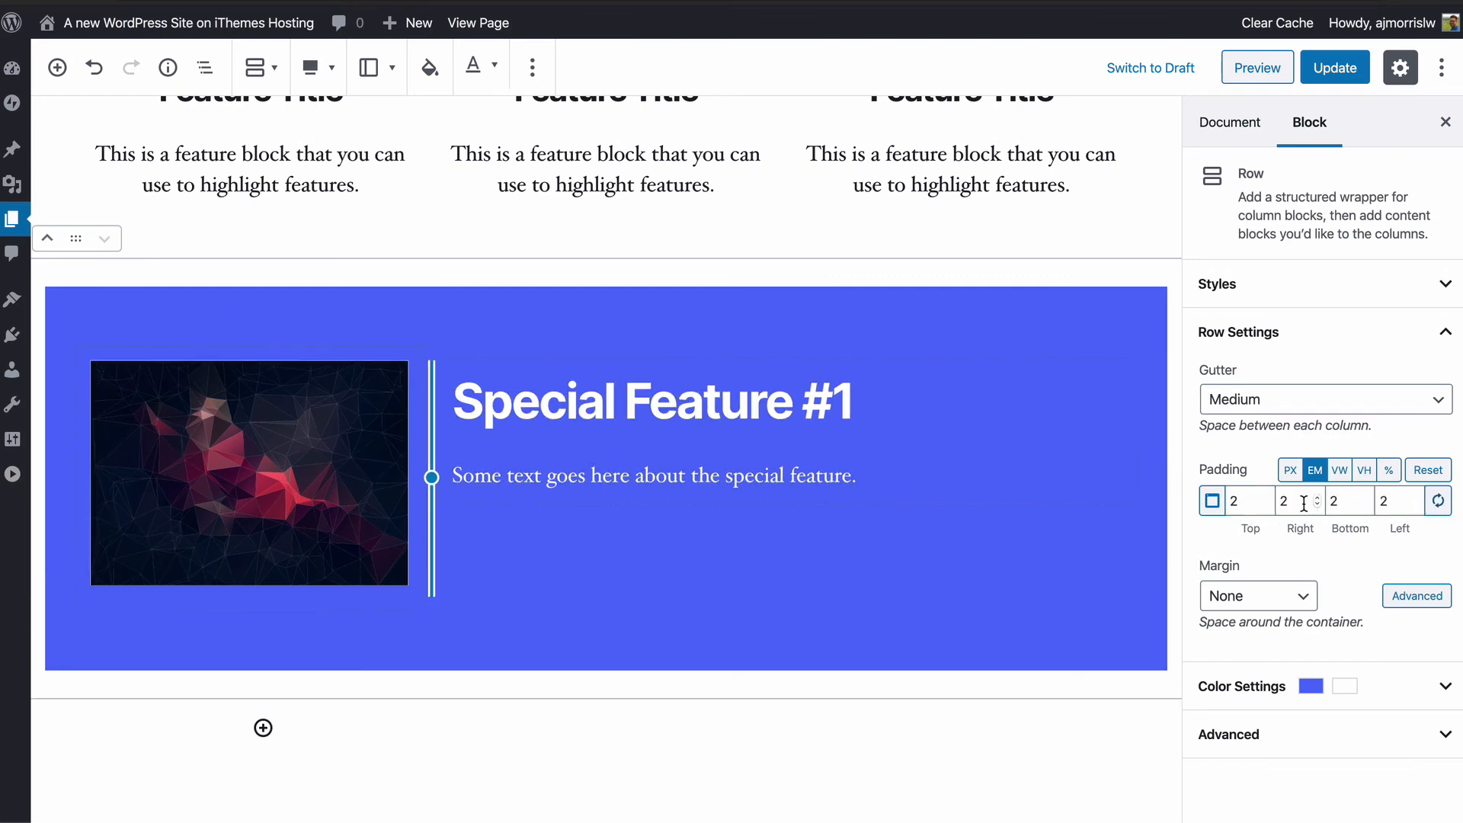
{"action": "type", "text": "3"}
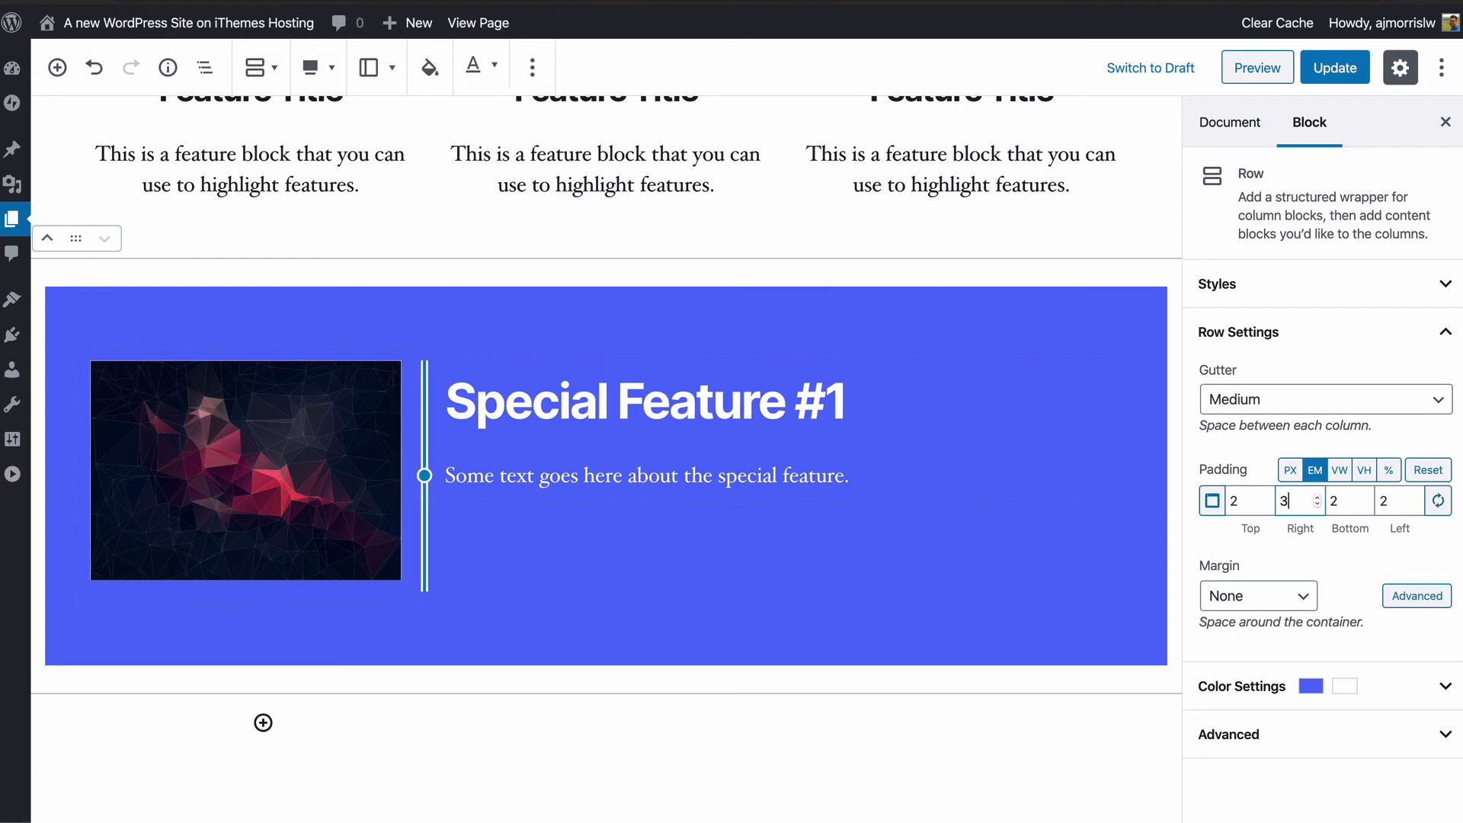
{"action": "key", "text": "Tab"}
{"action": "key", "text": "Tab"}
{"action": "type", "text": "3"}
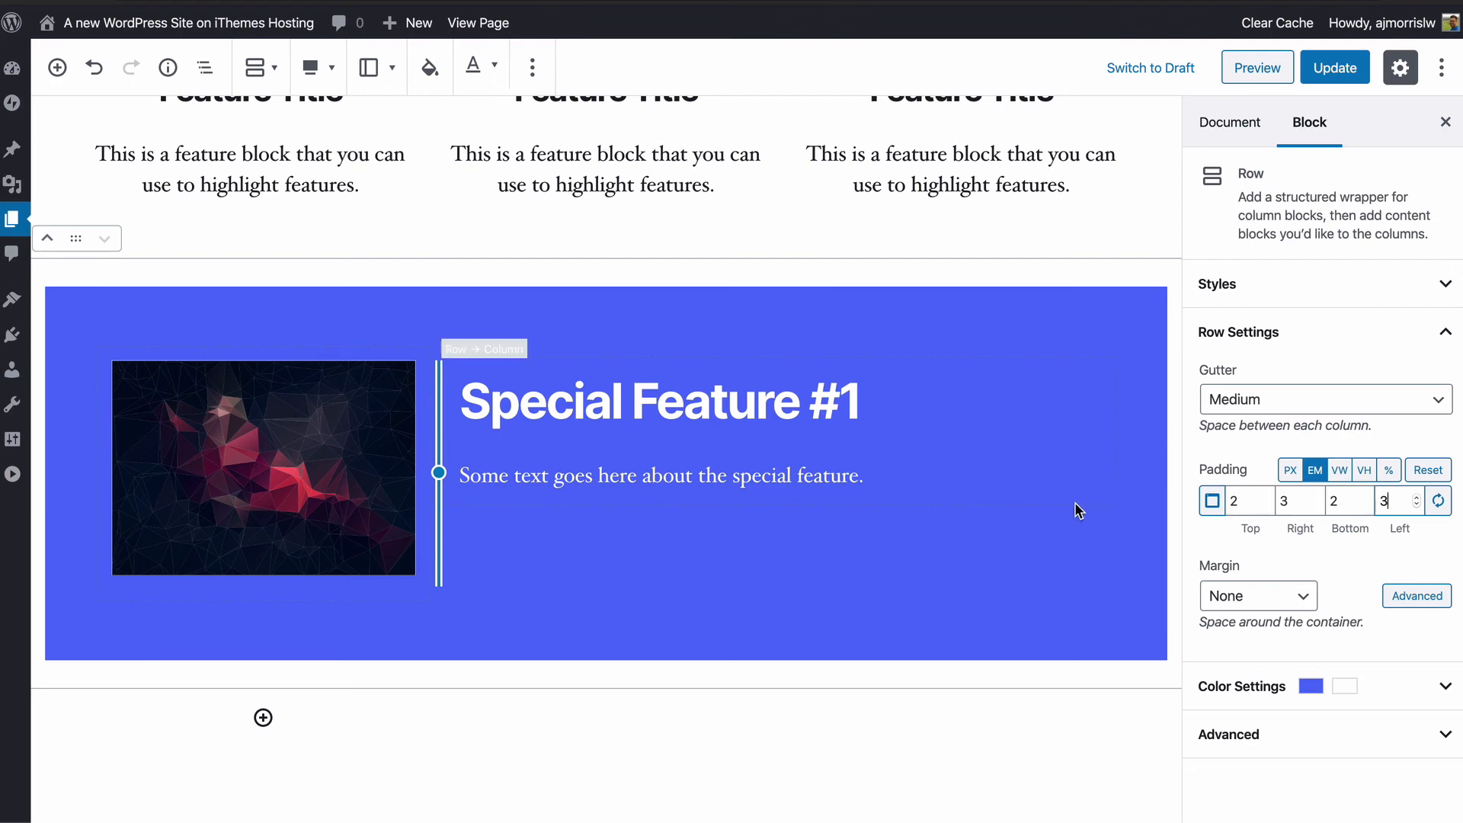
Step: Update the page with the new padding and reload the live page to check the Row
{"action": "left_click", "coordinate": [1333, 67]}
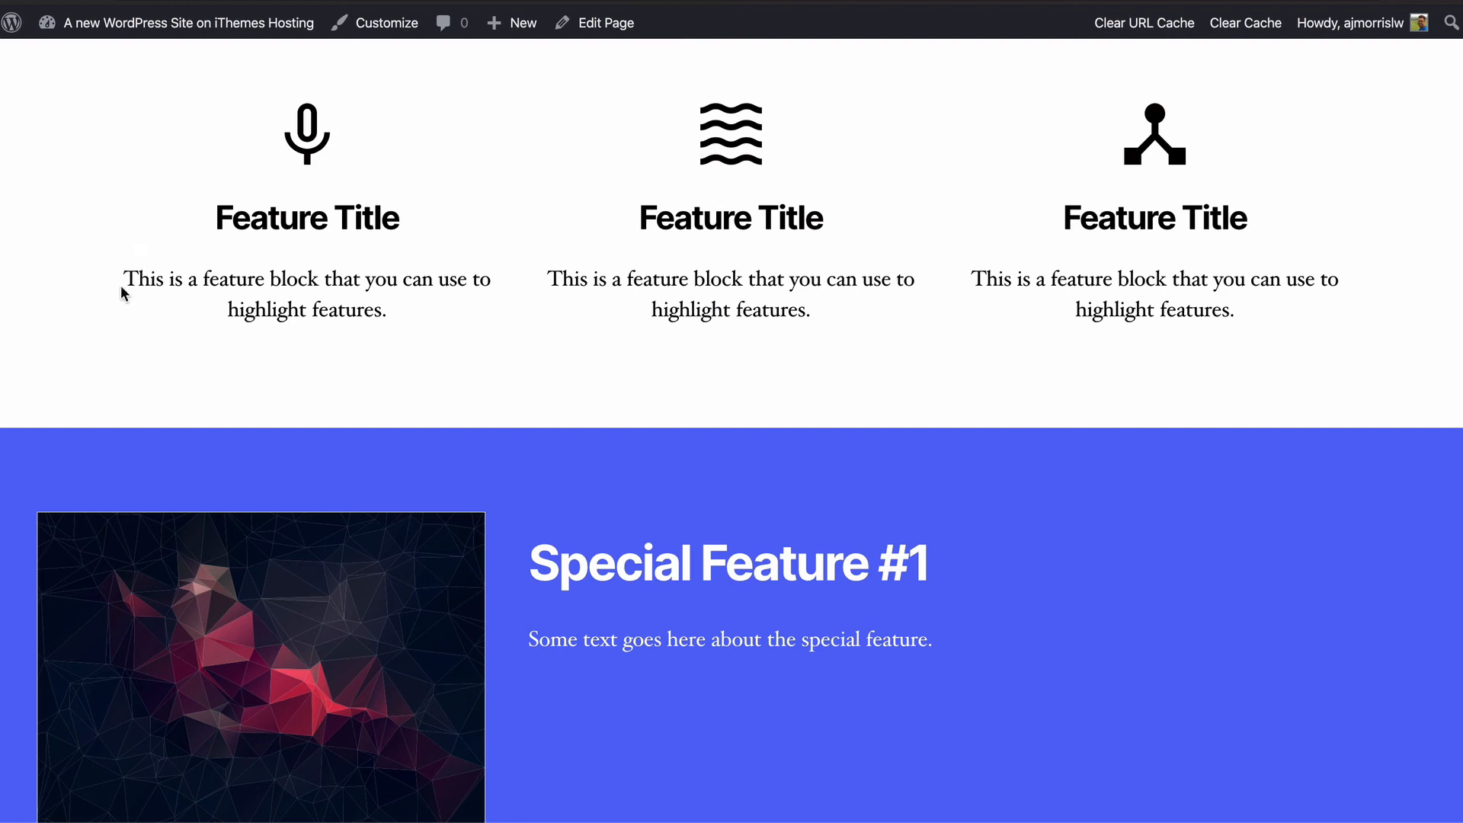
{"action": "scroll", "coordinate": [122, 204], "scroll_direction": "up", "scroll_amount": 1}
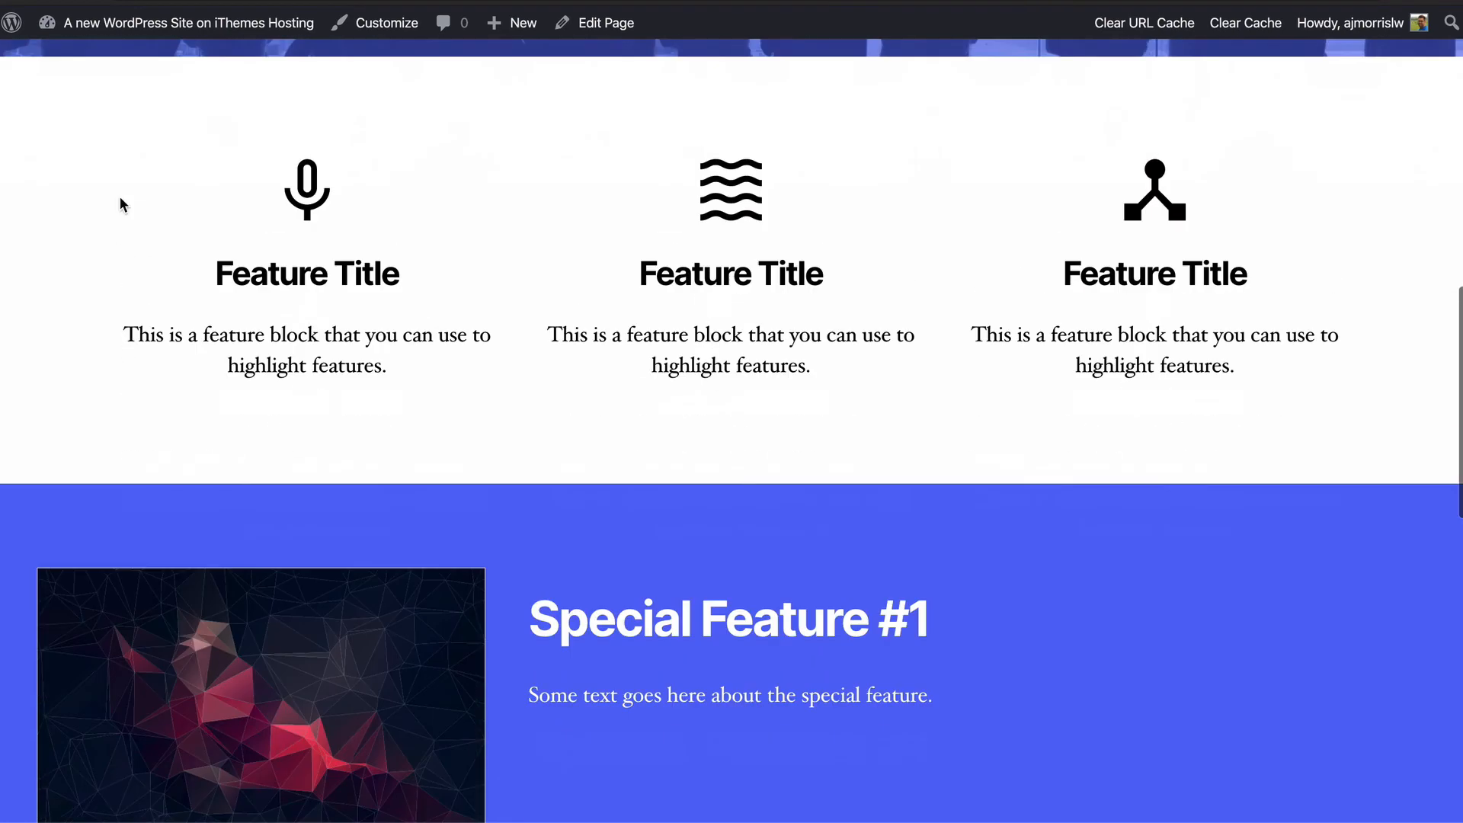
{"action": "scroll", "coordinate": [122, 204], "scroll_direction": "down", "scroll_amount": 5}
{"action": "key", "text": "super+r"}
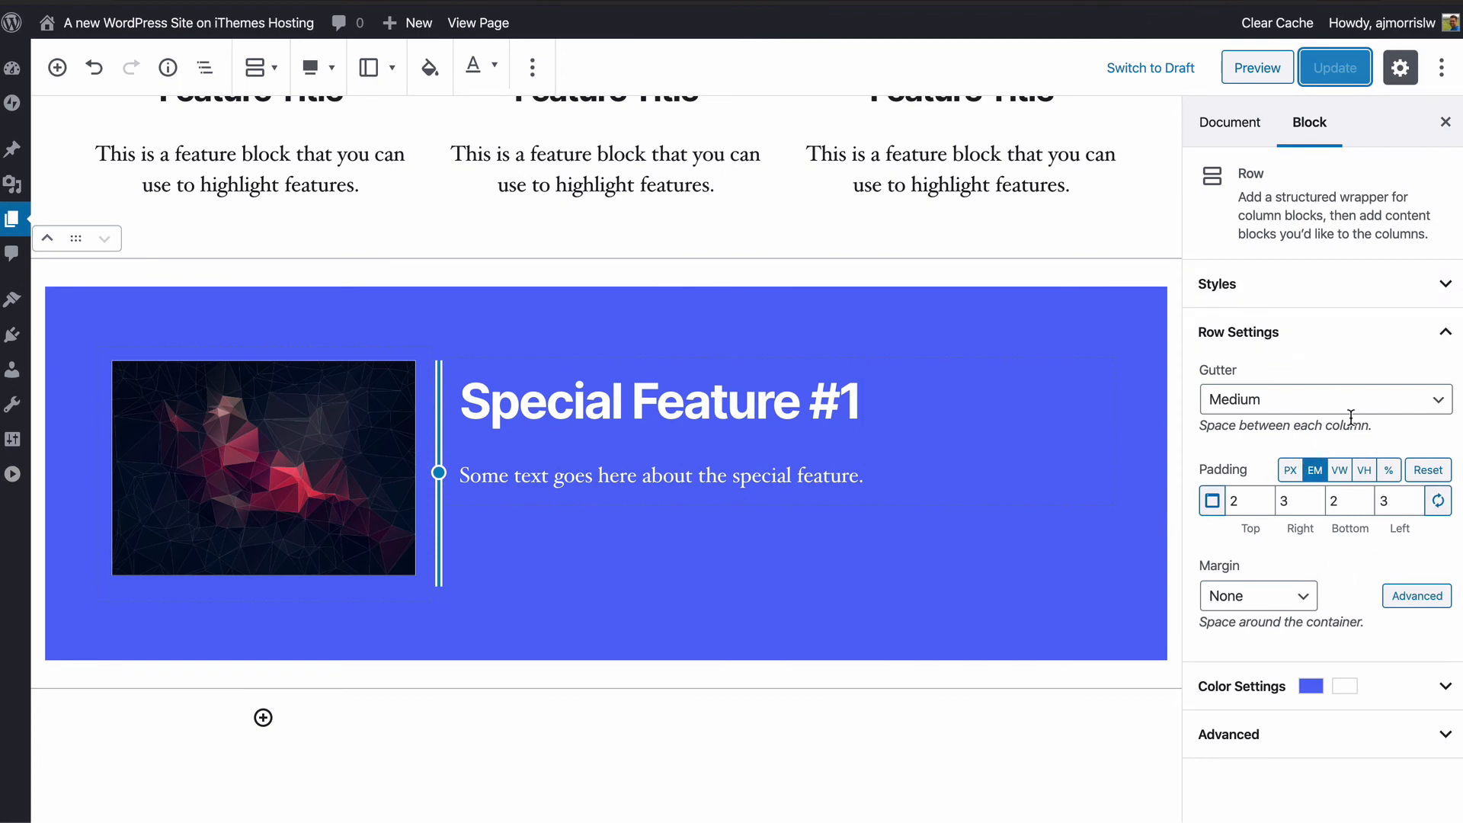
Step: Insert a CoBlocks Pricing Table block in the empty area below the full-width special feature Row
{"action": "scroll", "coordinate": [500, 480], "scroll_direction": "down", "scroll_amount": 5}
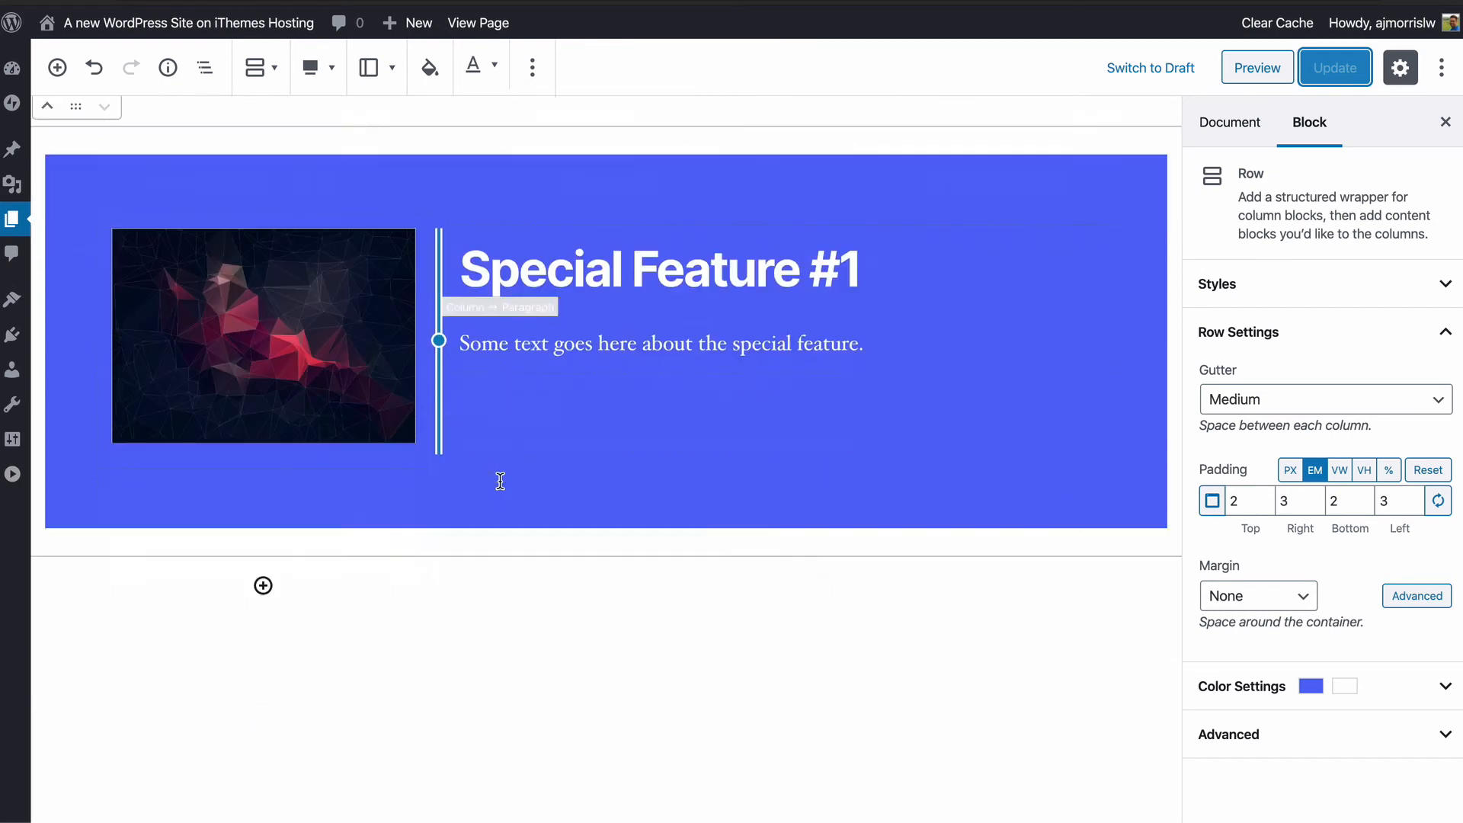
{"action": "left_click", "coordinate": [263, 373]}
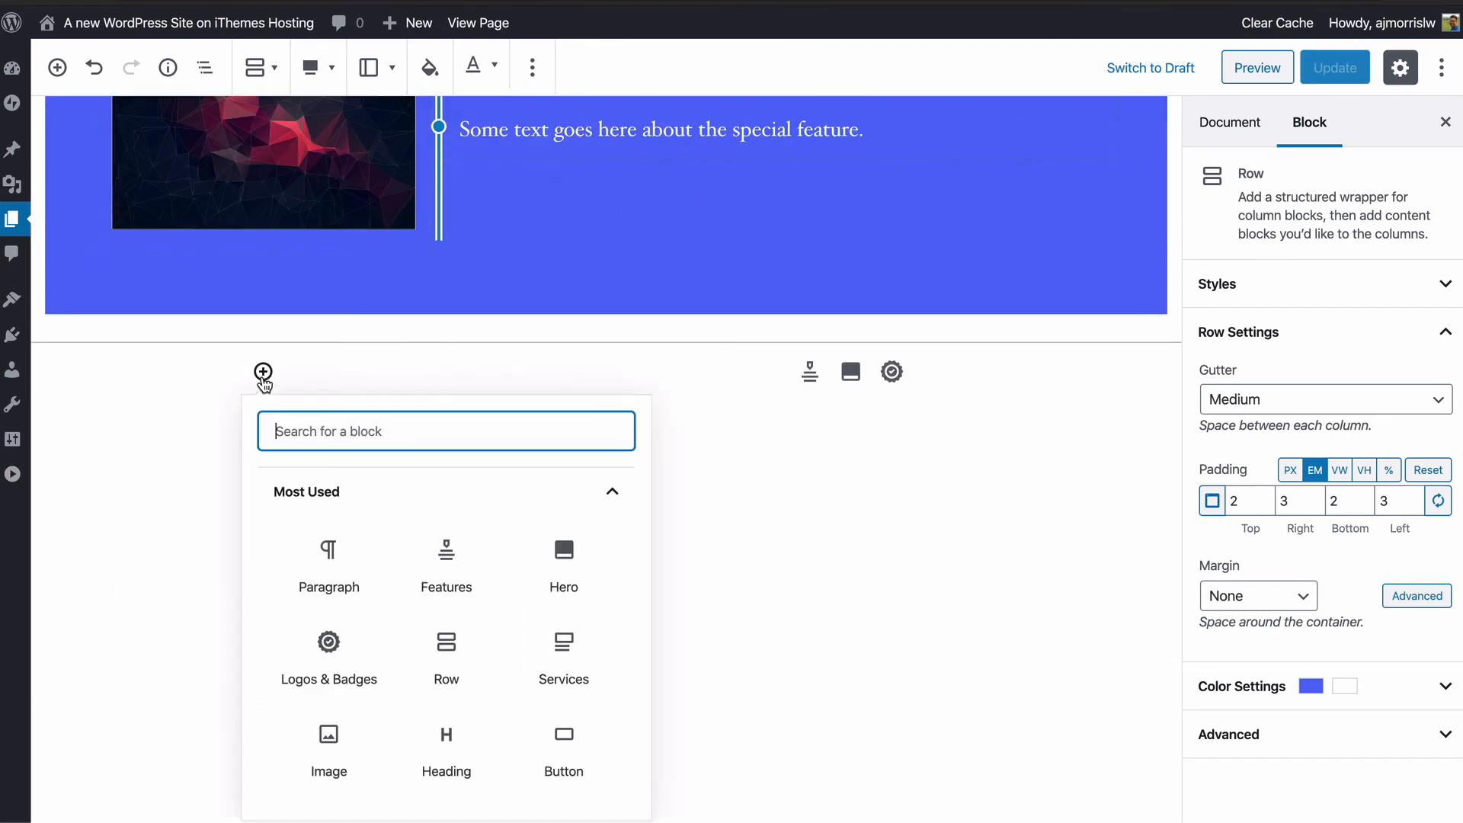
{"action": "type", "text": "f"}
{"action": "key", "text": "BackSpace"}
{"action": "type", "text": "pra"}
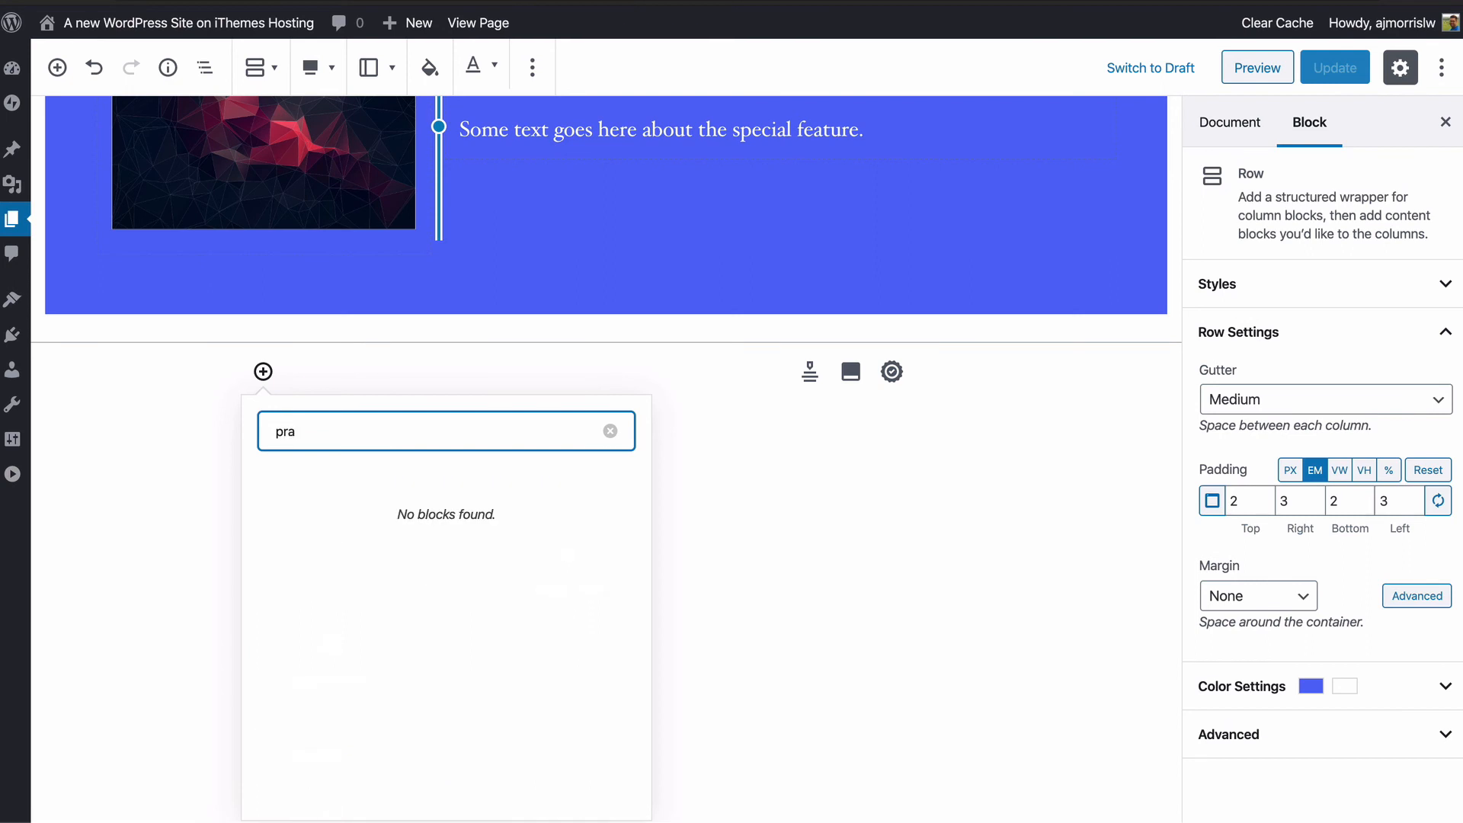
{"action": "key", "text": "BackSpace"}
{"action": "type", "text": "ic"}
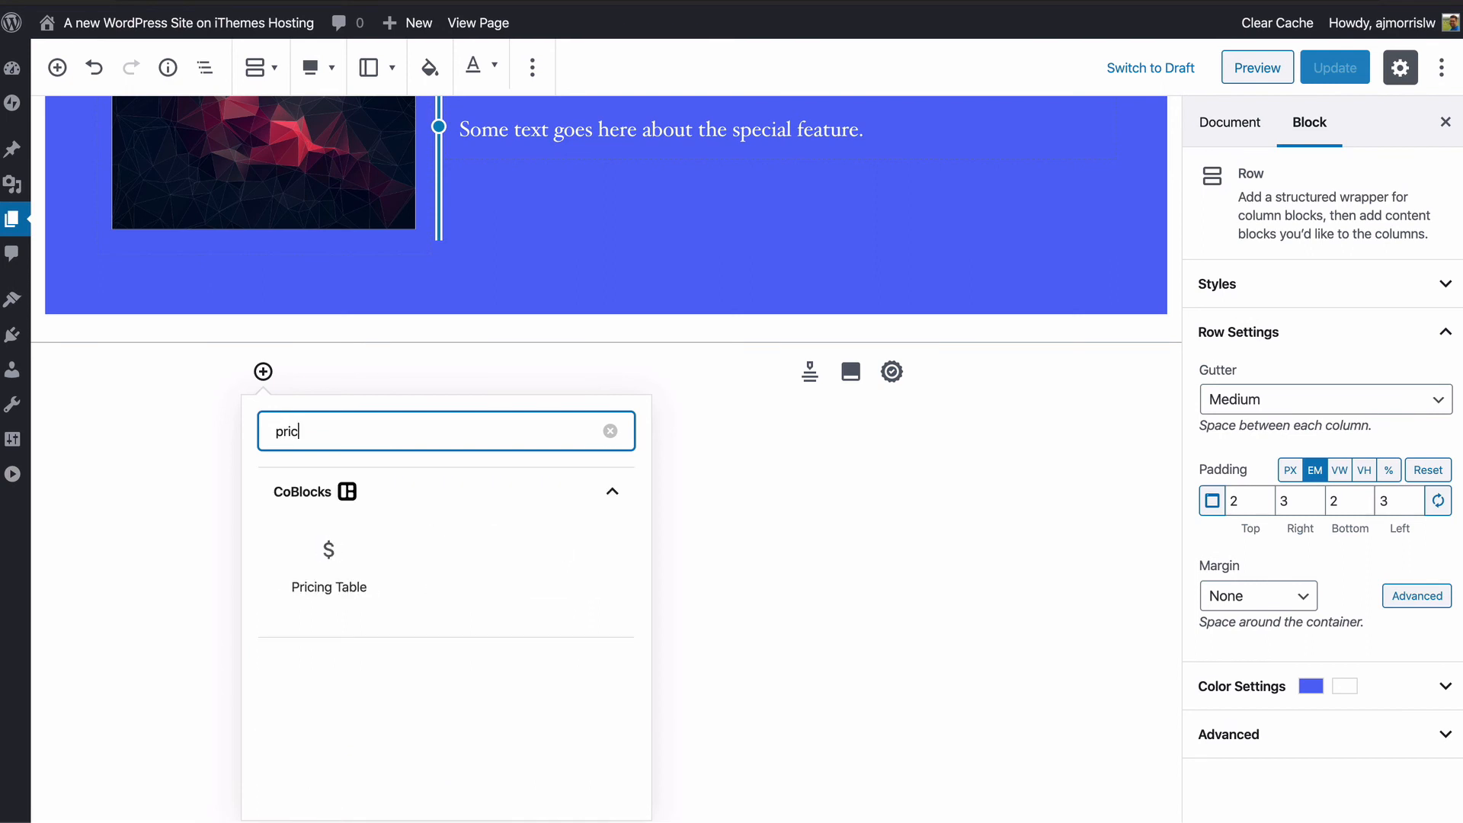
{"action": "left_click", "coordinate": [350, 564]}
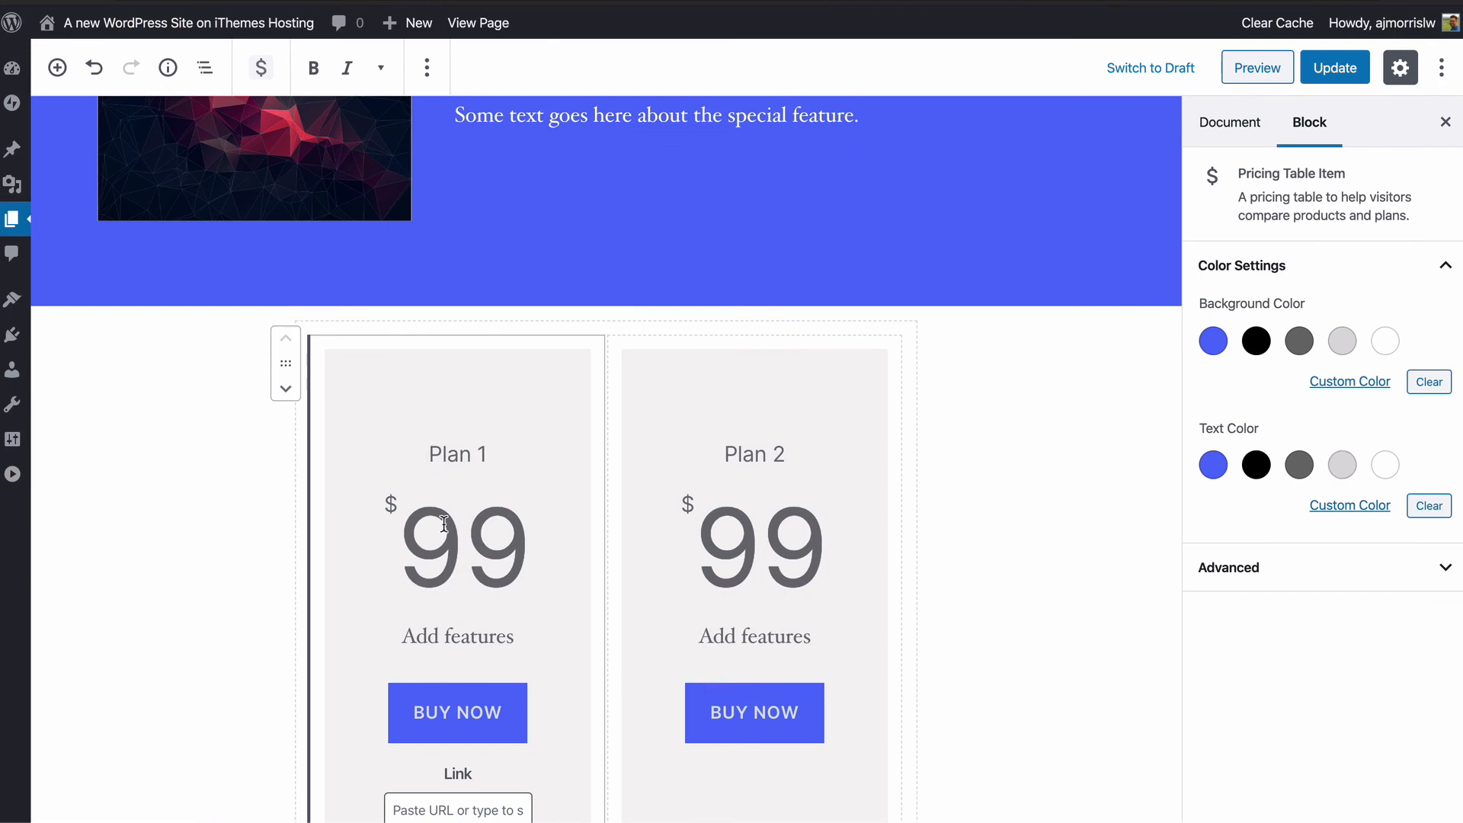
Step: Examine the first pricing table item's layout, formatting options, block options, color settings and advanced settings
{"action": "scroll", "coordinate": [417, 516], "scroll_direction": "down", "scroll_amount": 3}
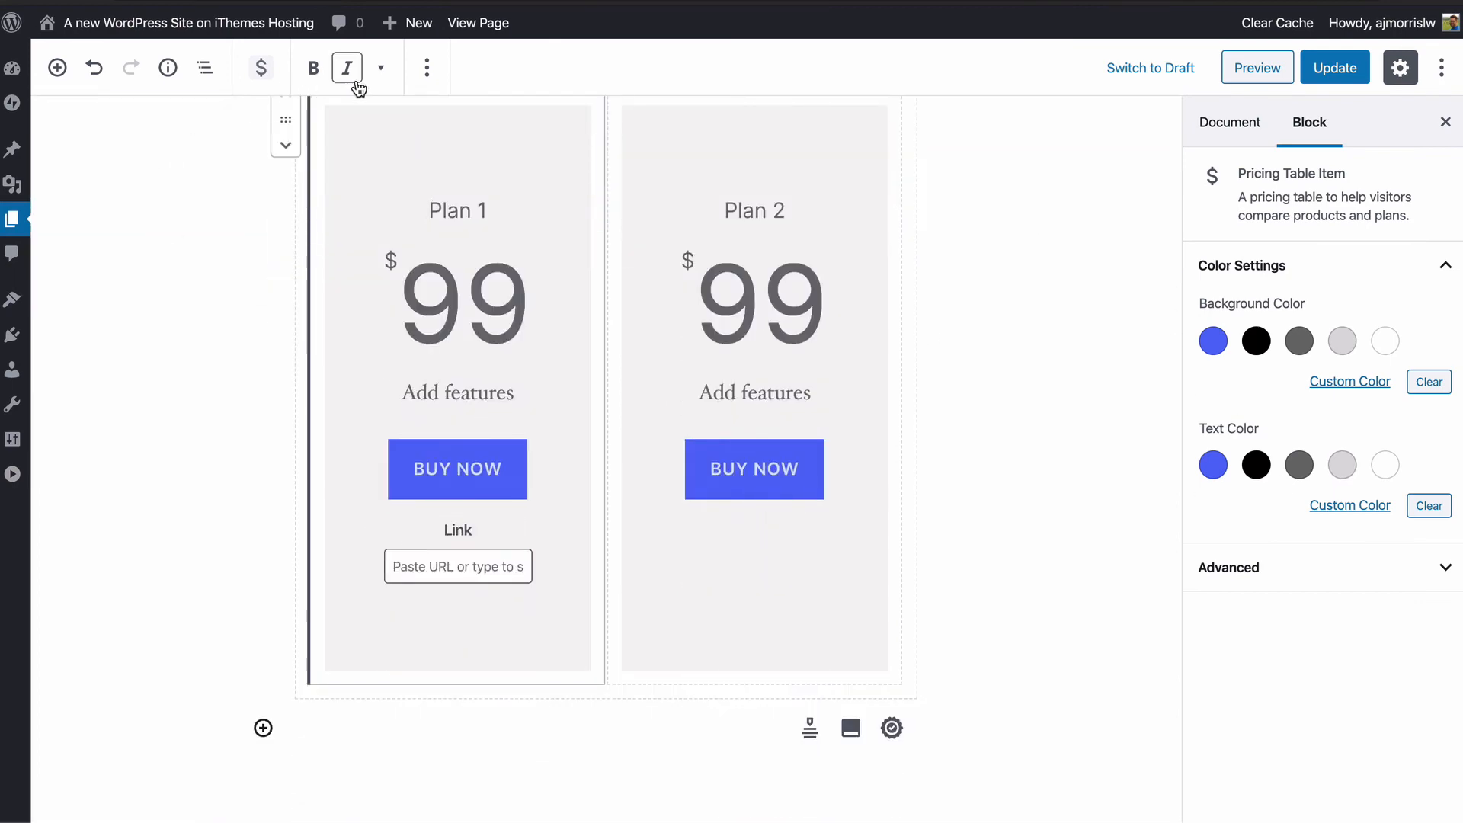
{"action": "scroll", "coordinate": [391, 372], "scroll_direction": "up", "scroll_amount": 5}
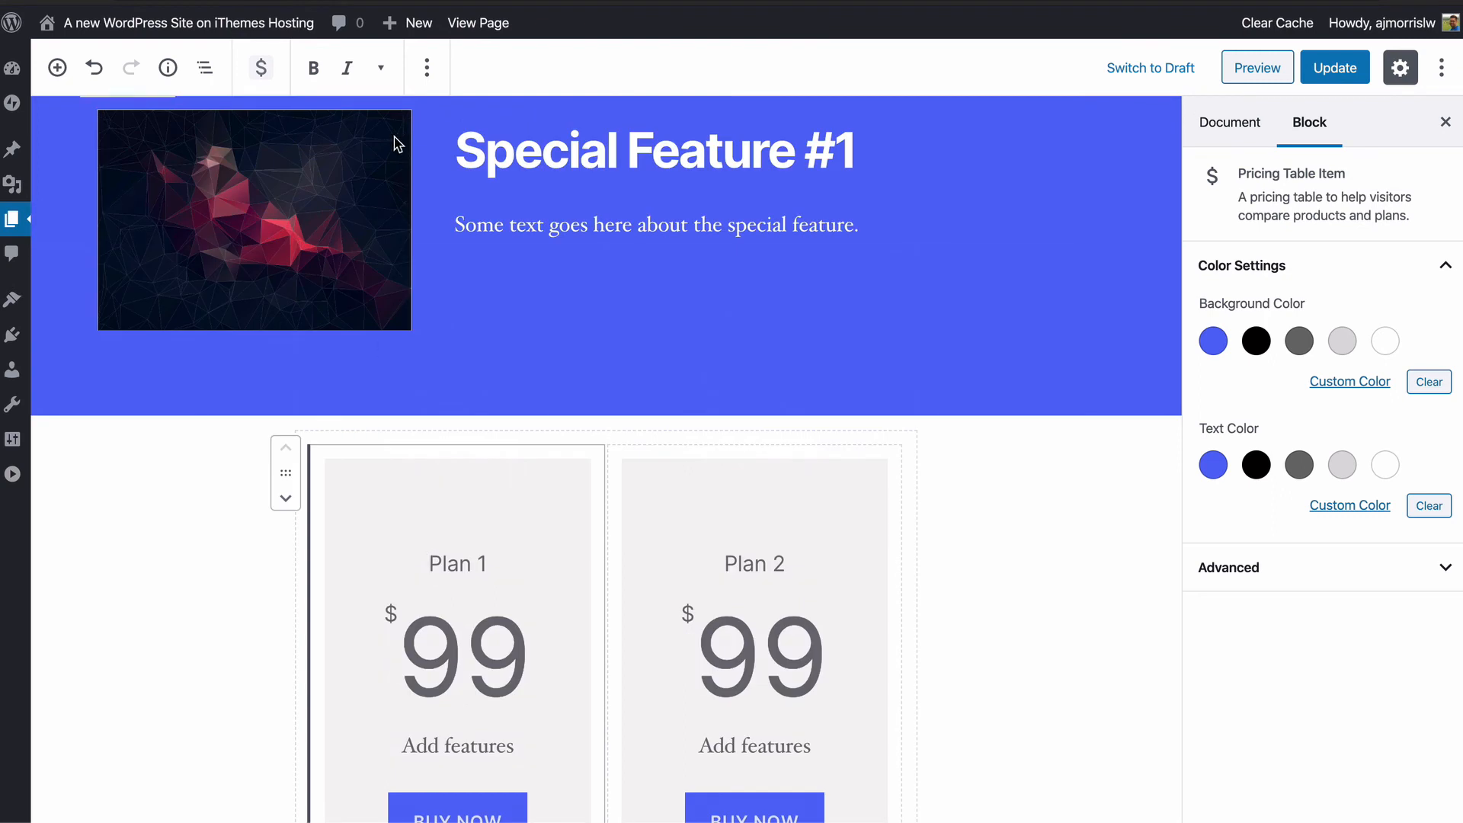
{"action": "left_click", "coordinate": [381, 68]}
{"action": "left_click", "coordinate": [382, 70]}
{"action": "left_click", "coordinate": [427, 69]}
{"action": "left_click", "coordinate": [427, 75]}
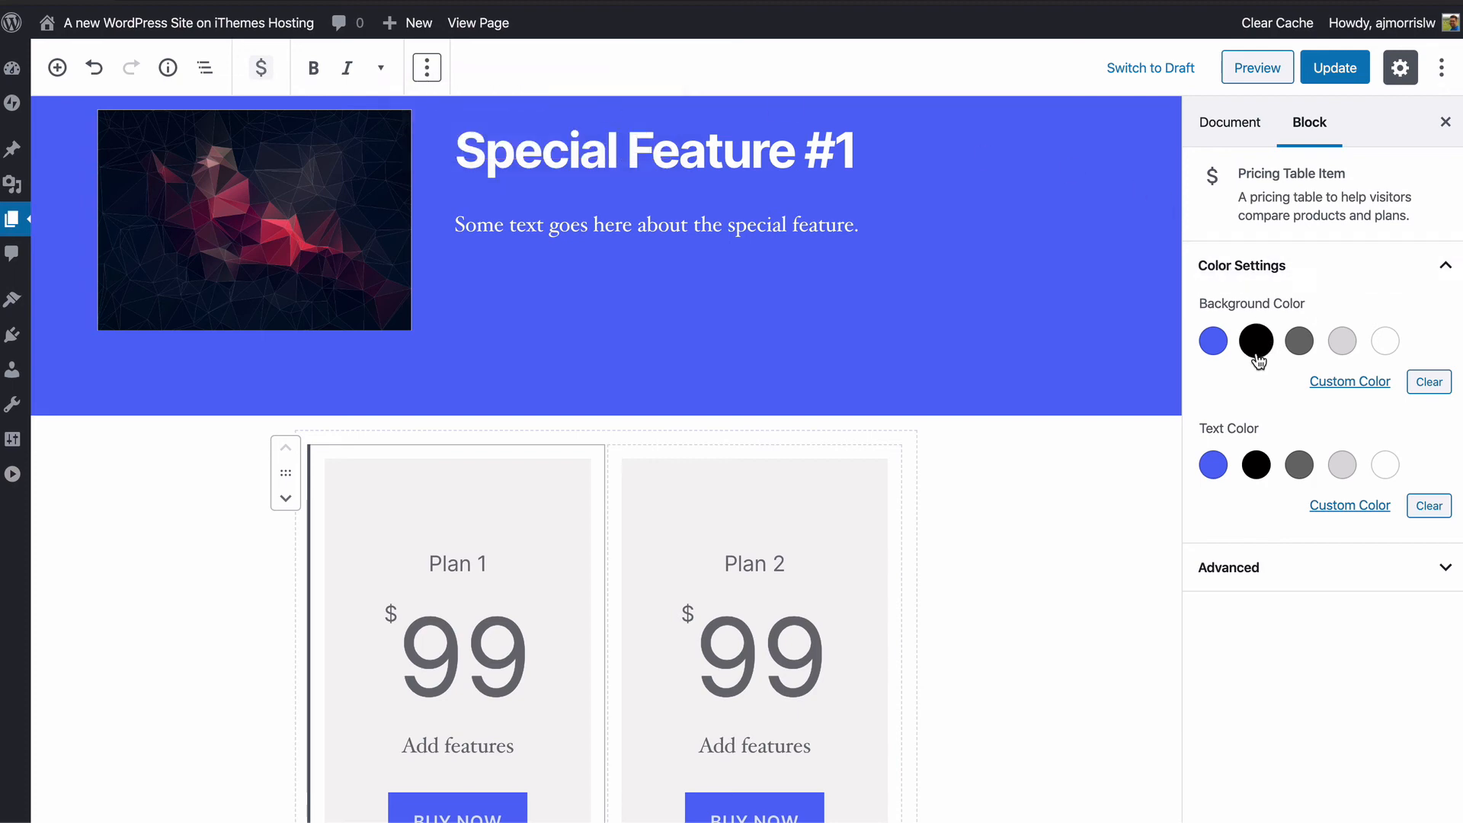
{"action": "left_click", "coordinate": [1290, 576]}
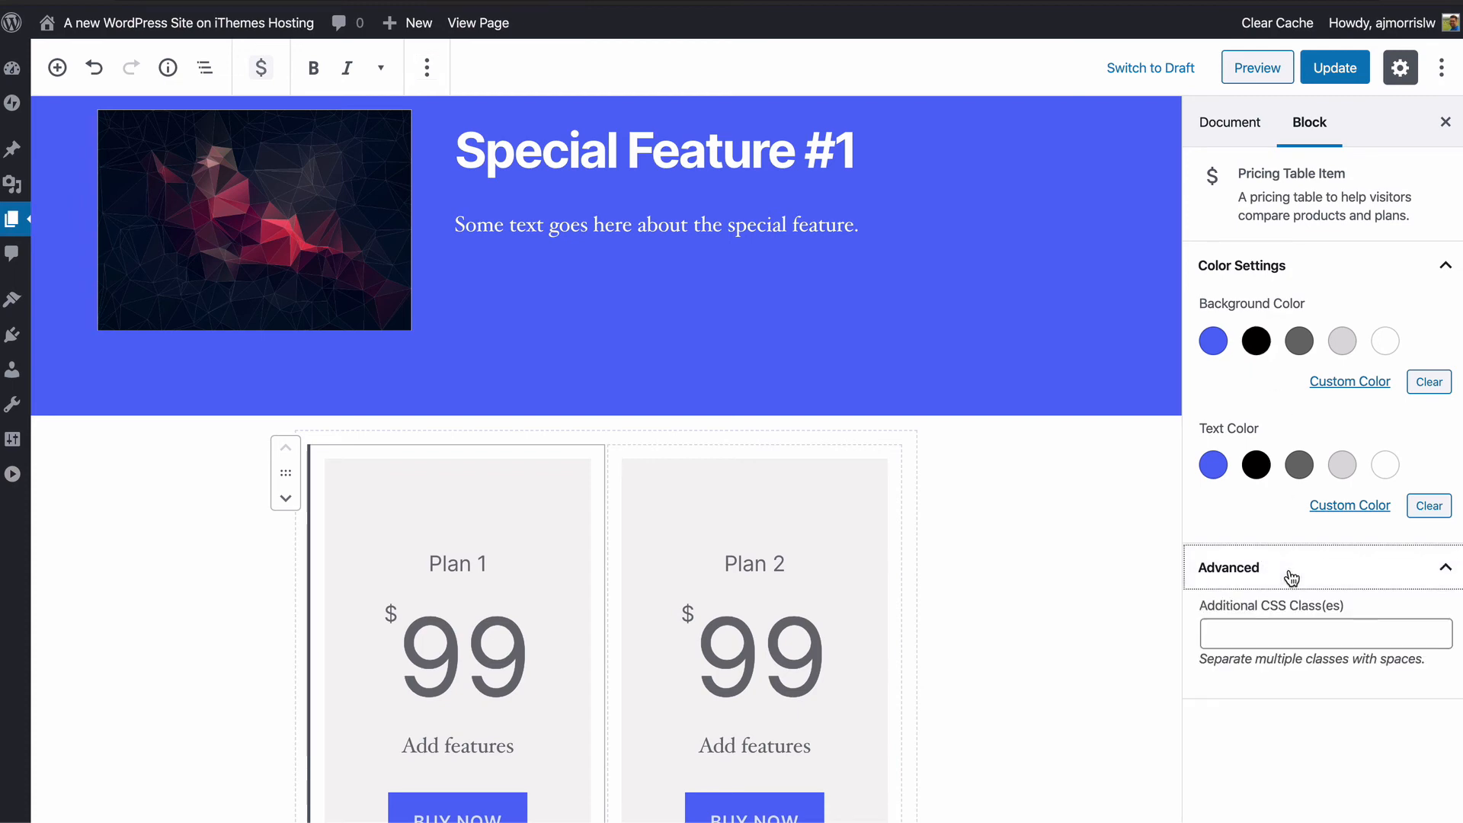
{"action": "left_click", "coordinate": [1294, 574]}
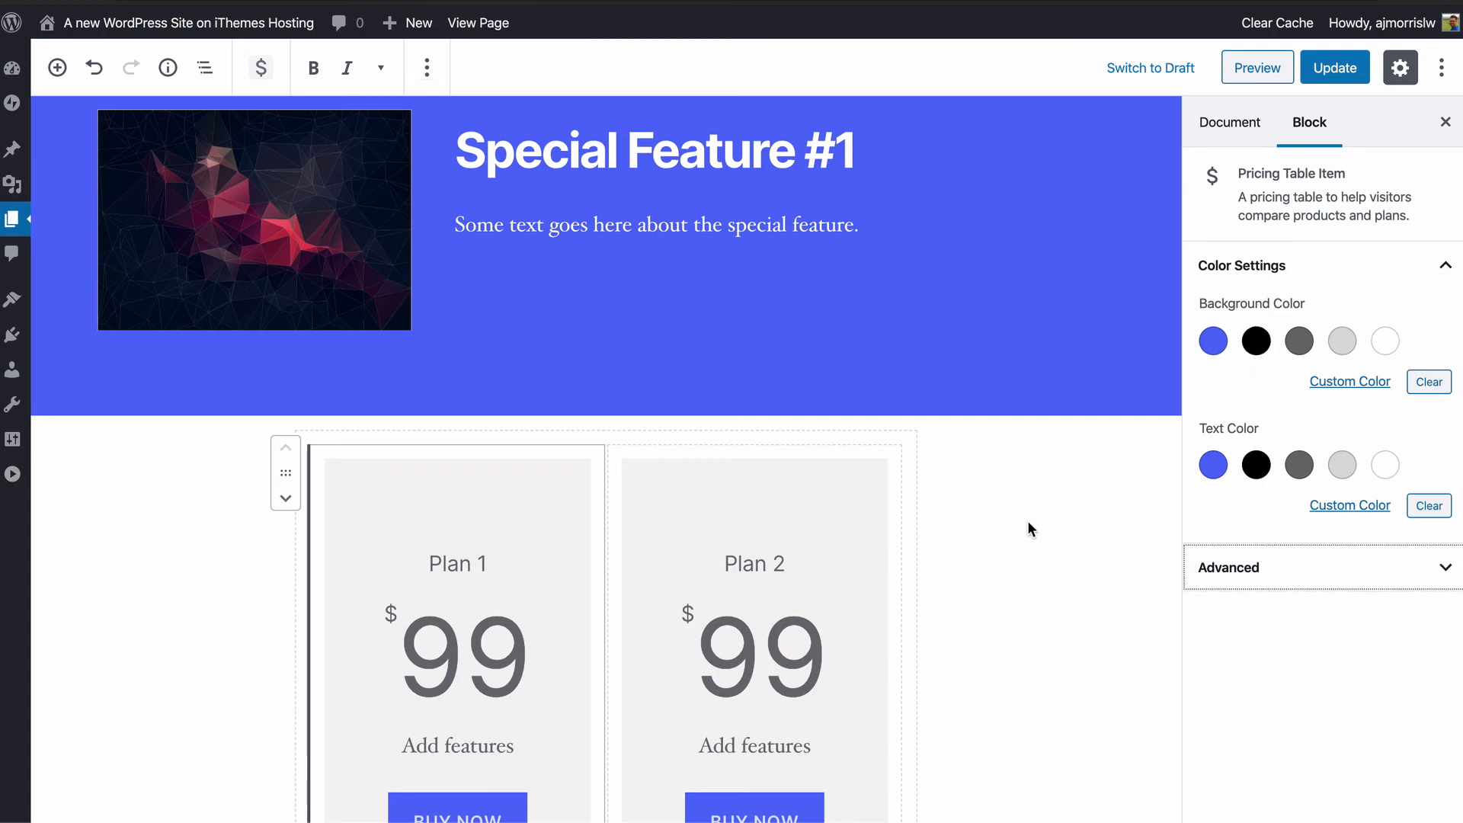
Step: Fill in the Plan 2 features with three lines, each reading "Test"
{"action": "scroll", "coordinate": [1029, 529], "scroll_direction": "down", "scroll_amount": 5}
{"action": "left_click", "coordinate": [767, 347]}
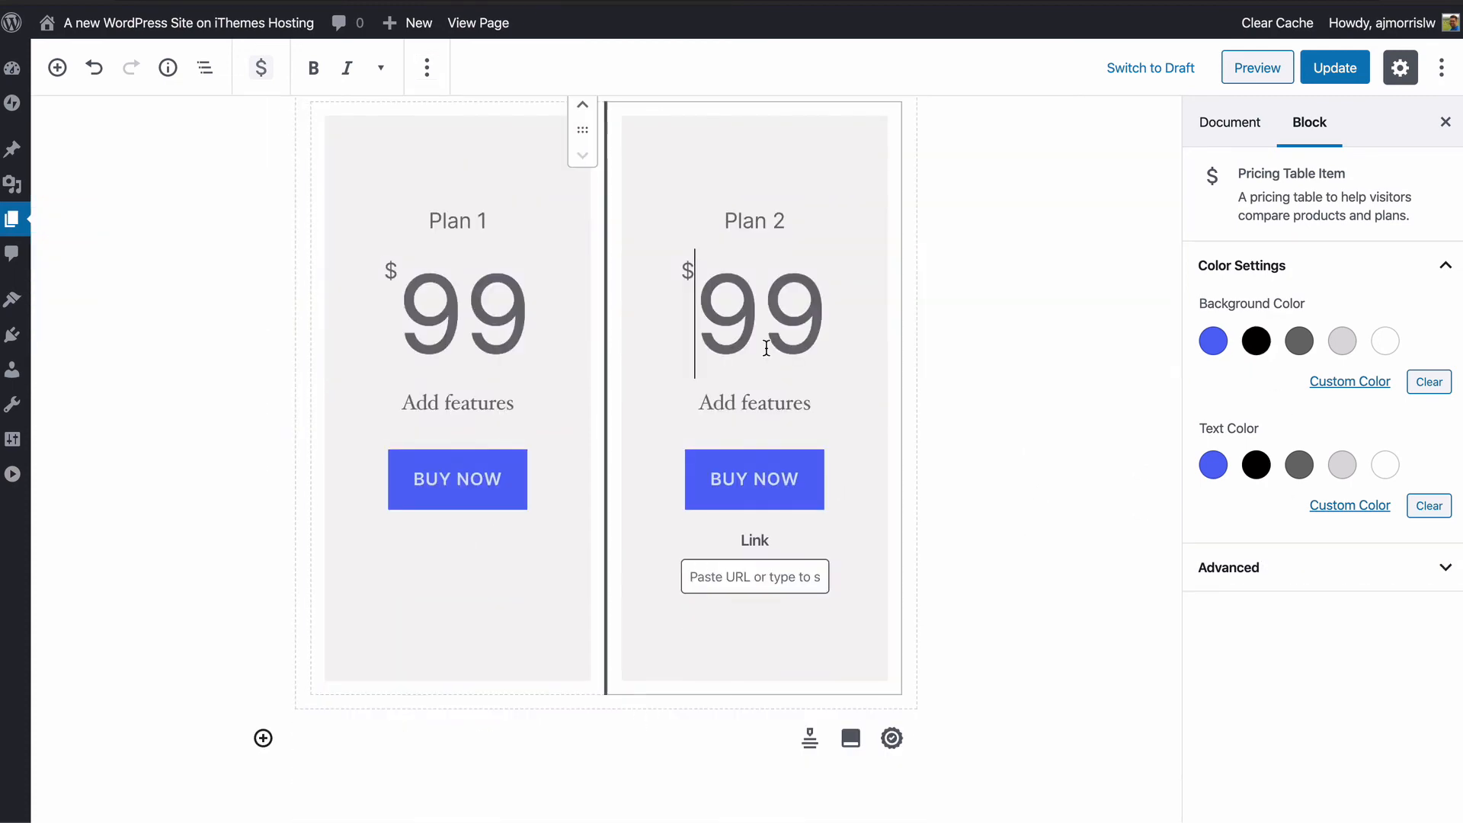
{"action": "left_click", "coordinate": [729, 466]}
{"action": "left_click", "coordinate": [728, 395]}
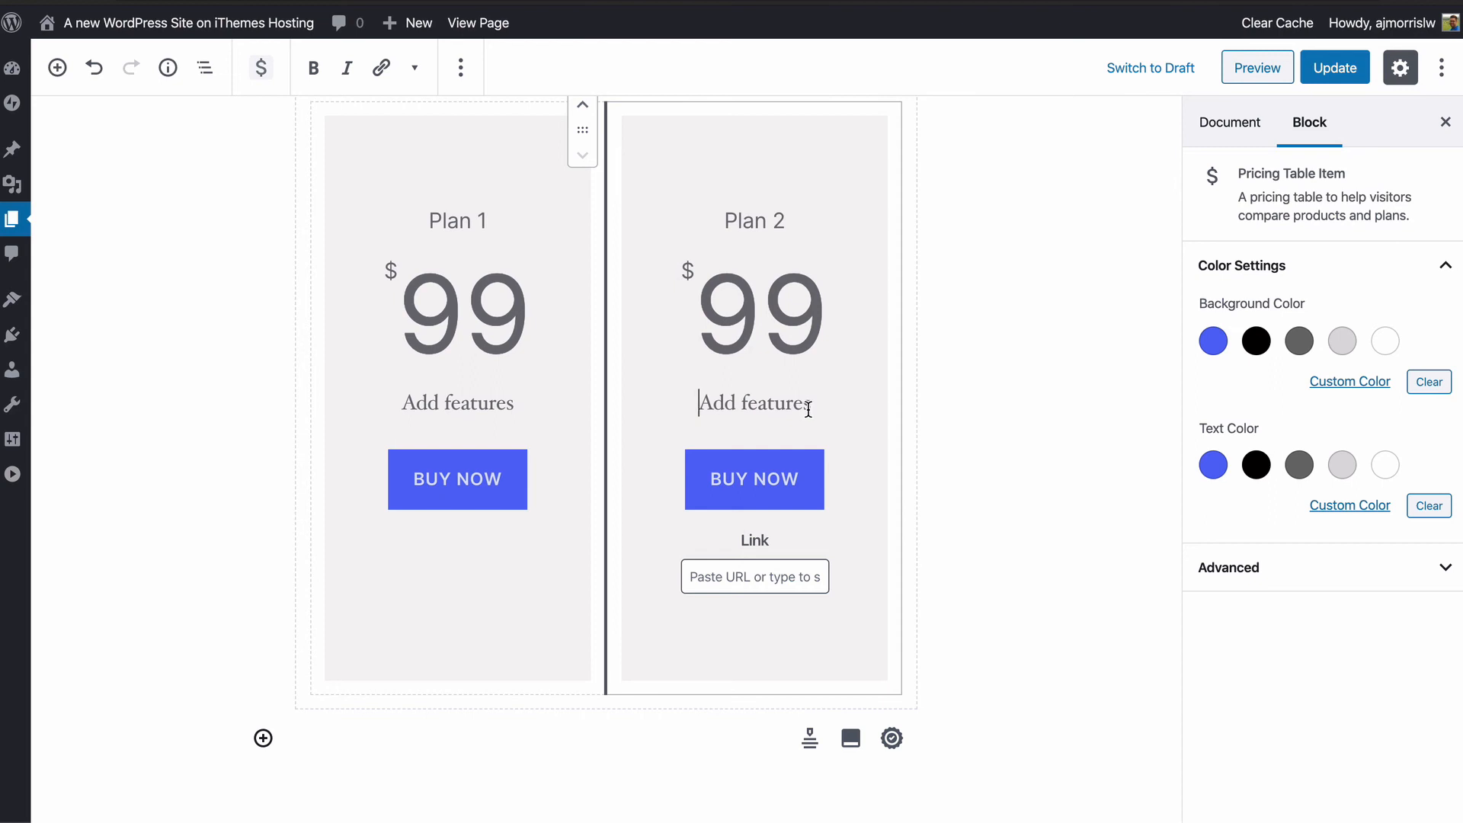
{"action": "type", "text": "Test"}
{"action": "key", "text": "Return"}
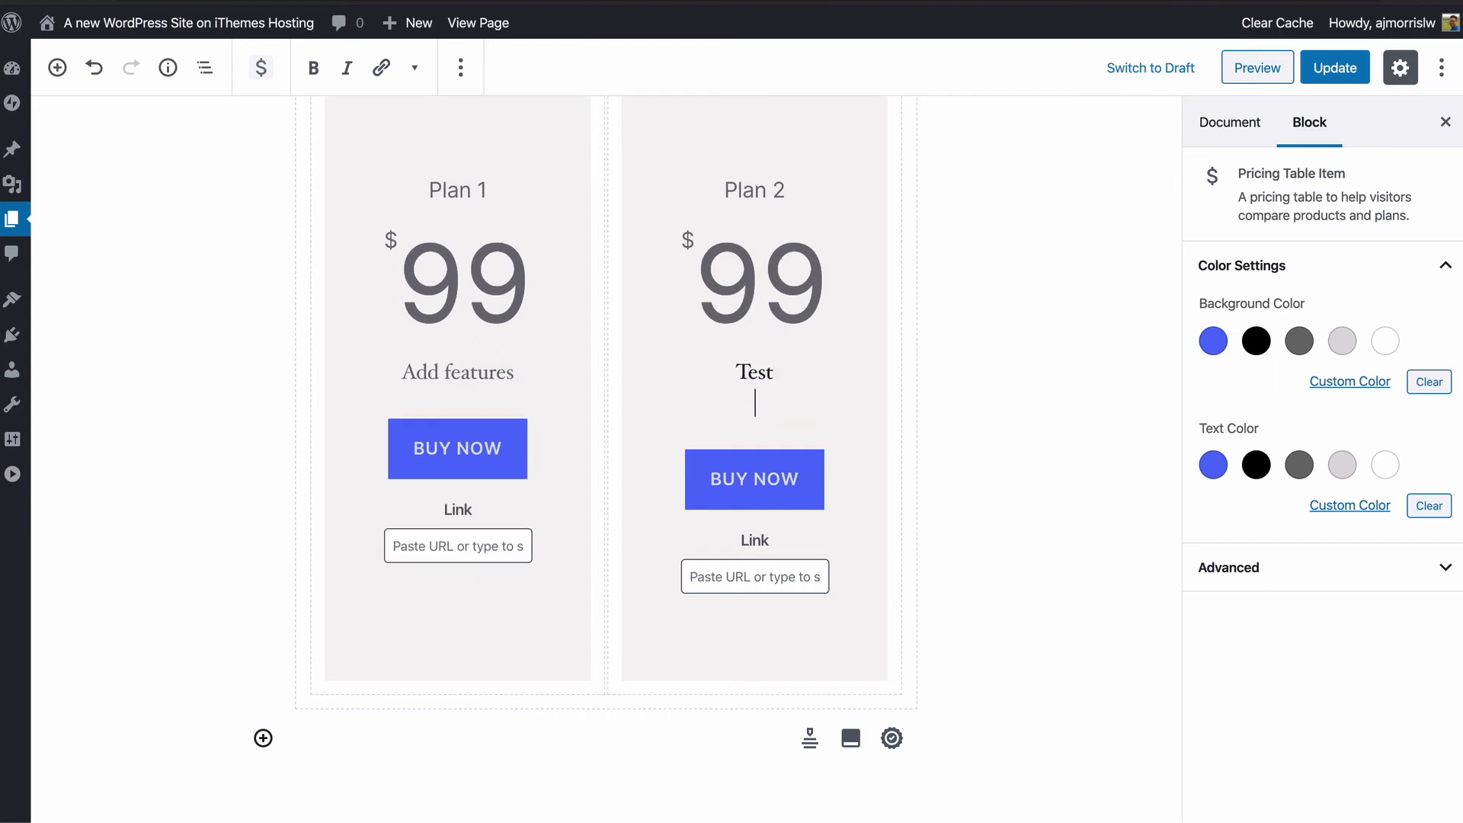
{"action": "type", "text": "Test"}
{"action": "key", "text": "Return"}
{"action": "type", "text": "Test"}
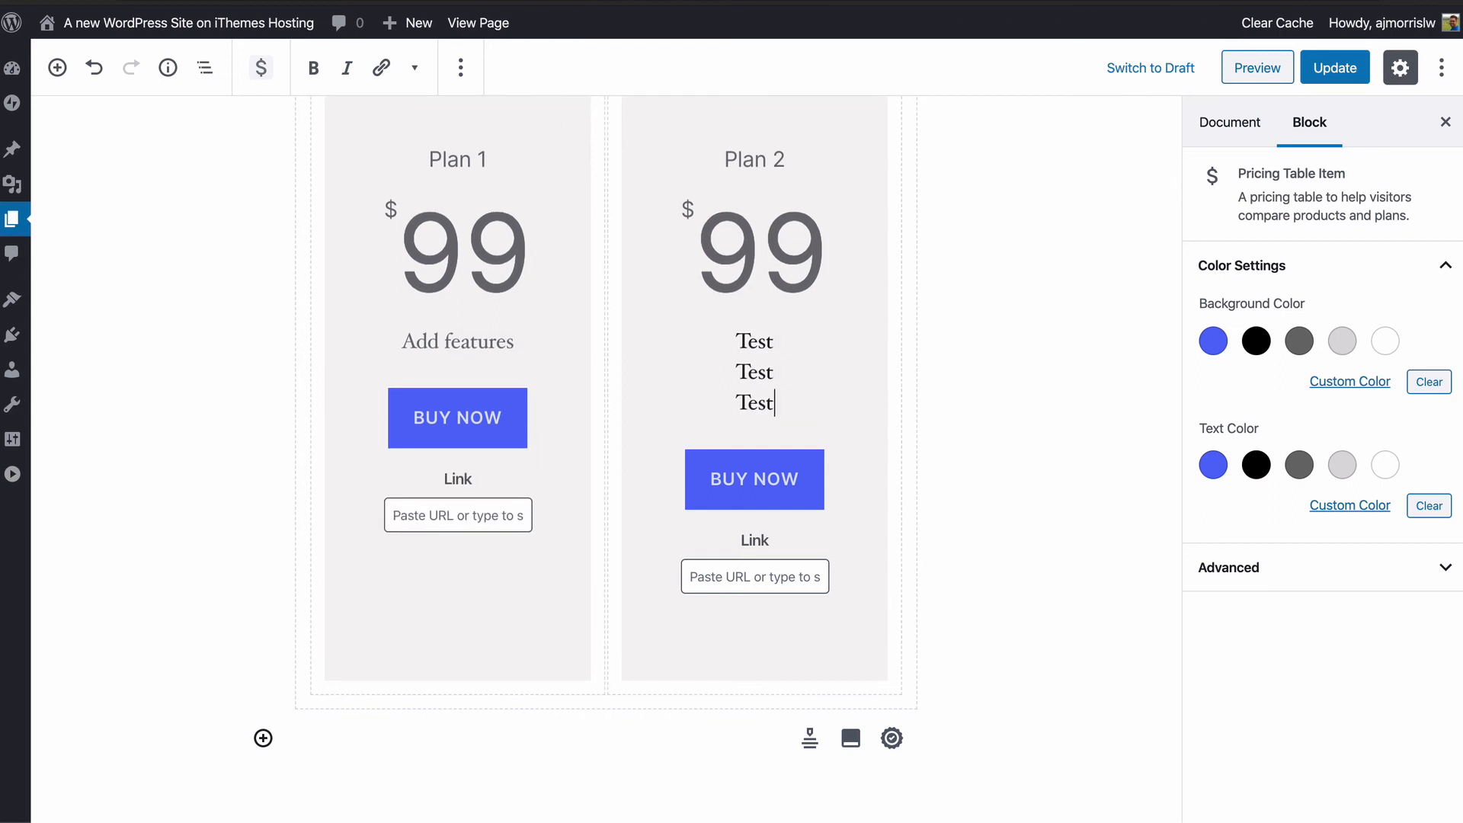
Step: Fill in the Plan 1 features with three lines, each reading "Feature"
{"action": "left_click", "coordinate": [442, 338]}
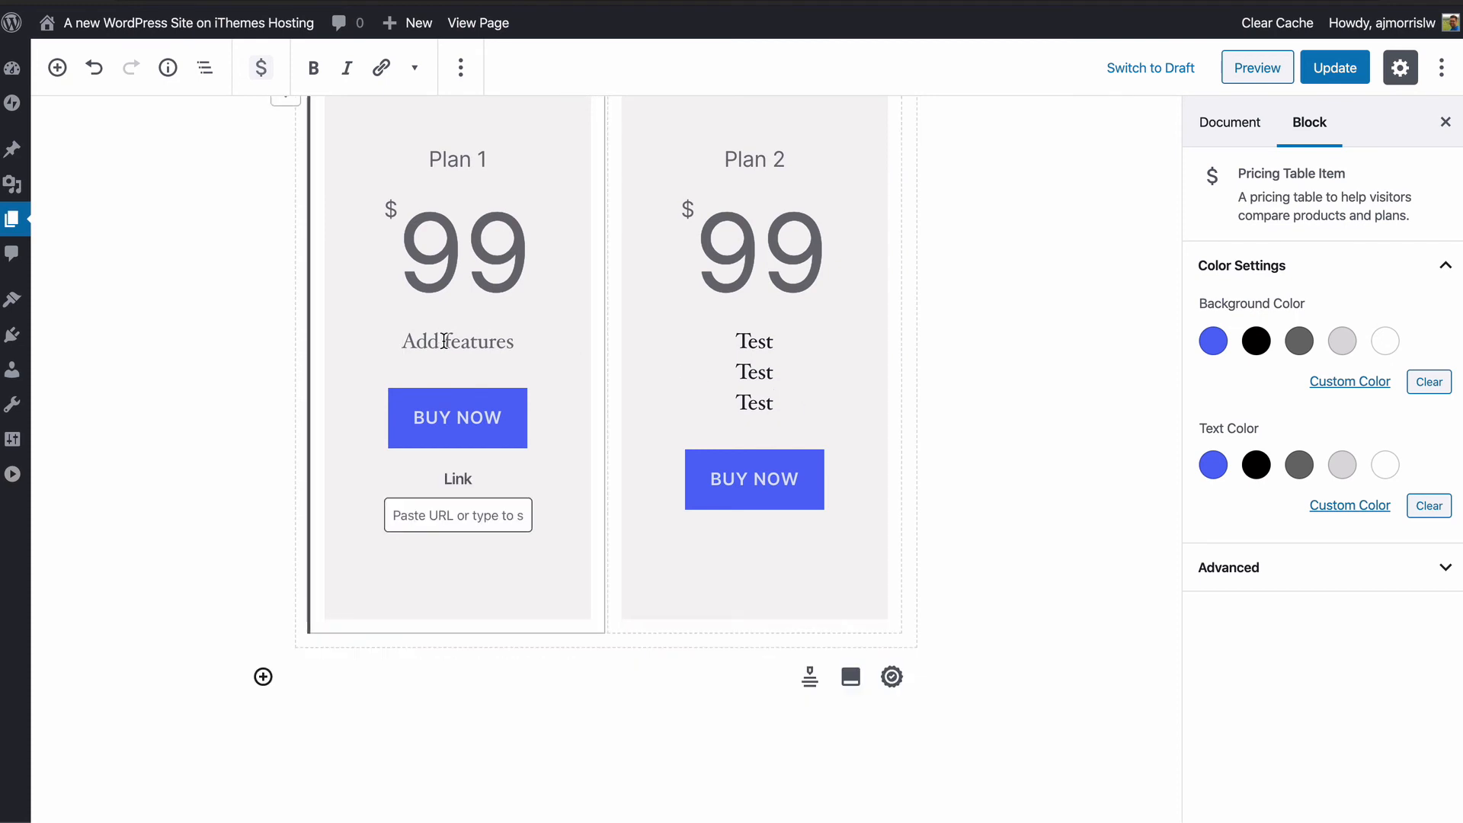
{"action": "type", "text": "Feature"}
{"action": "key", "text": "Return"}
{"action": "type", "text": "Fe"}
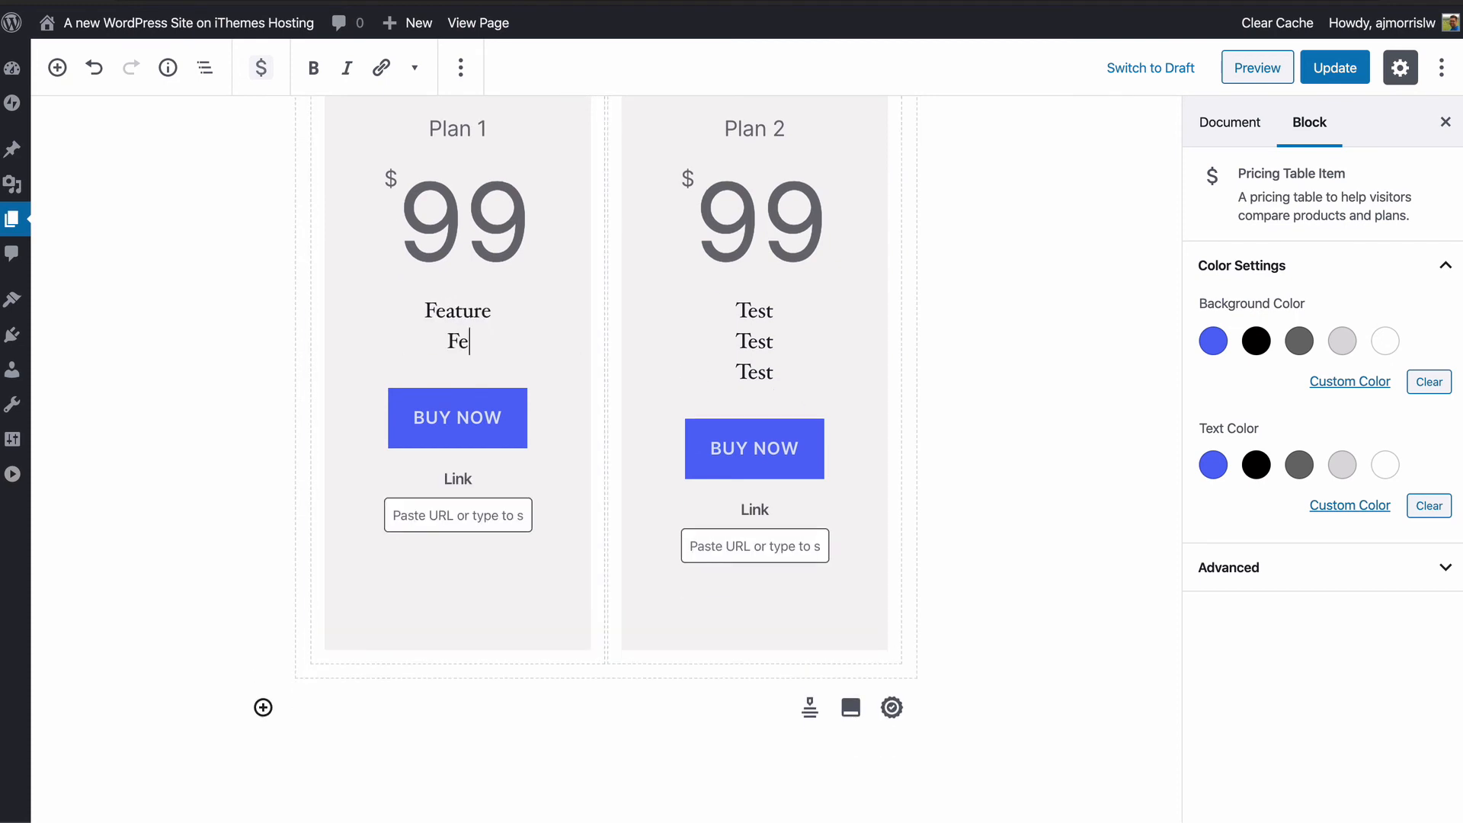
{"action": "type", "text": "ature"}
{"action": "key", "text": "Return"}
{"action": "type", "text": "Feature"}
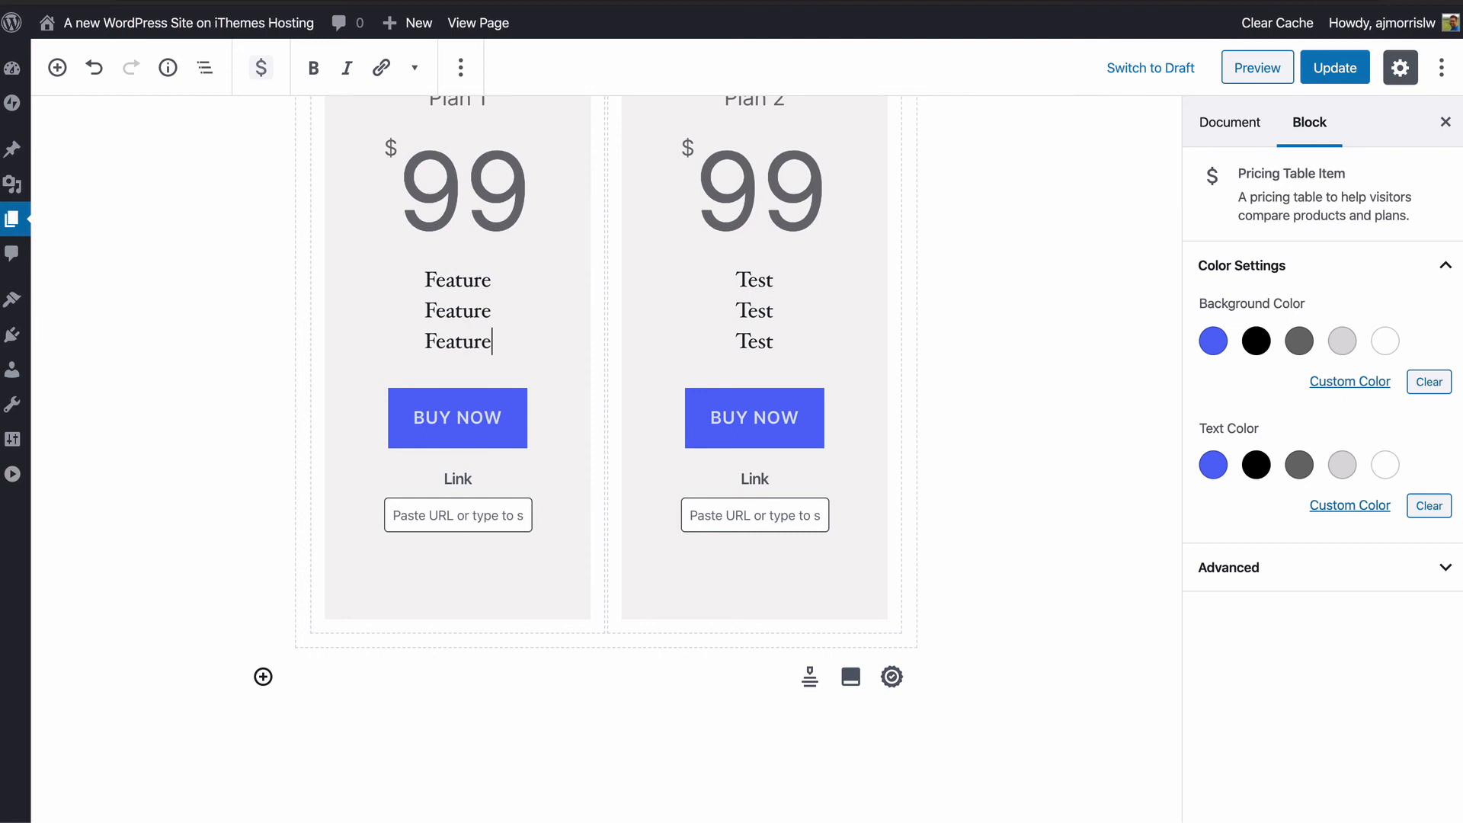
Step: Set the Plan 1 price to 199 and the Plan 2 price to 299
{"action": "left_click", "coordinate": [416, 183]}
{"action": "key", "text": "Delete"}
{"action": "key", "text": "Delete"}
{"action": "type", "text": "1"}
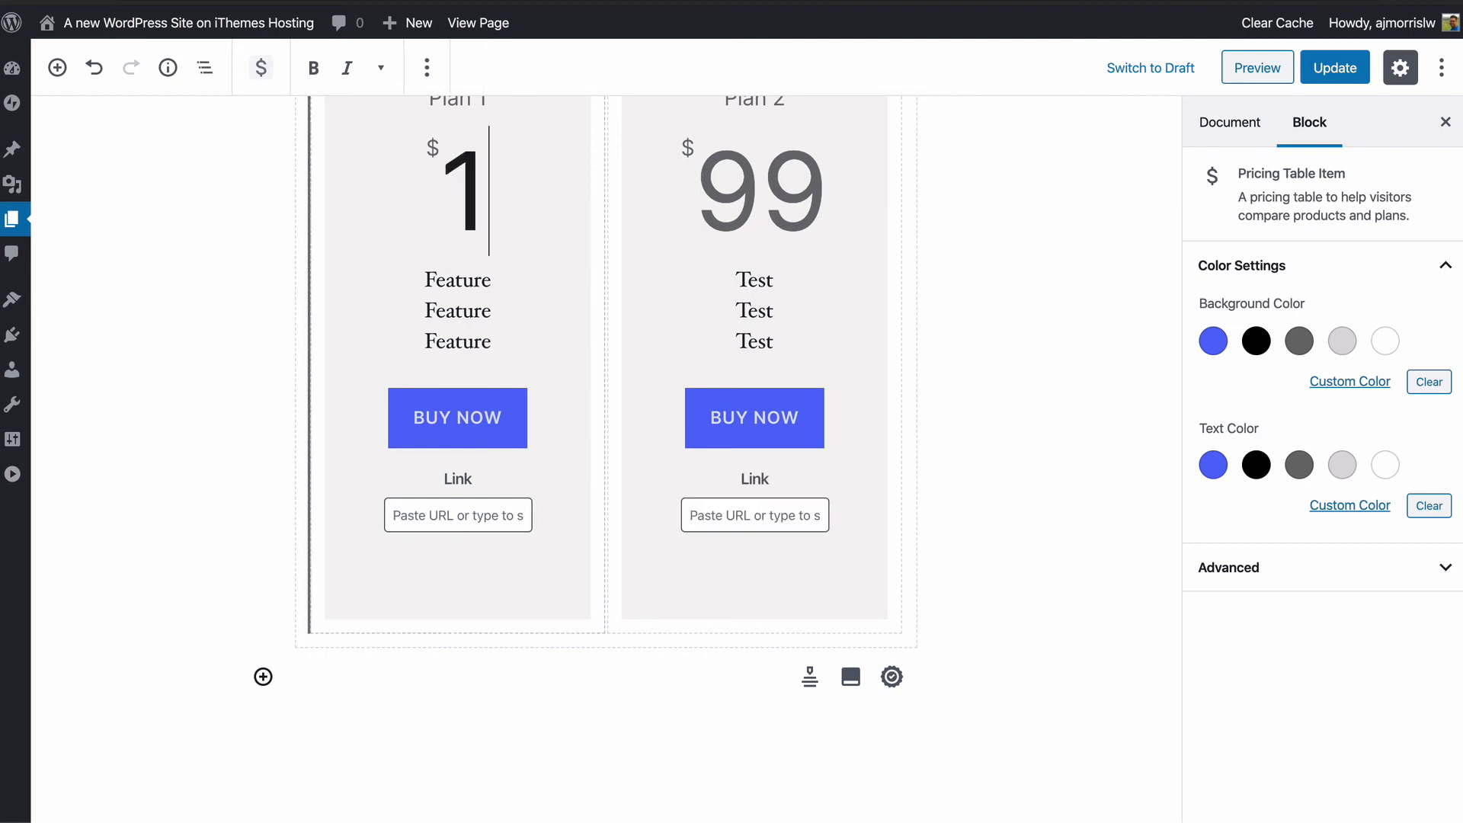
{"action": "type", "text": "99"}
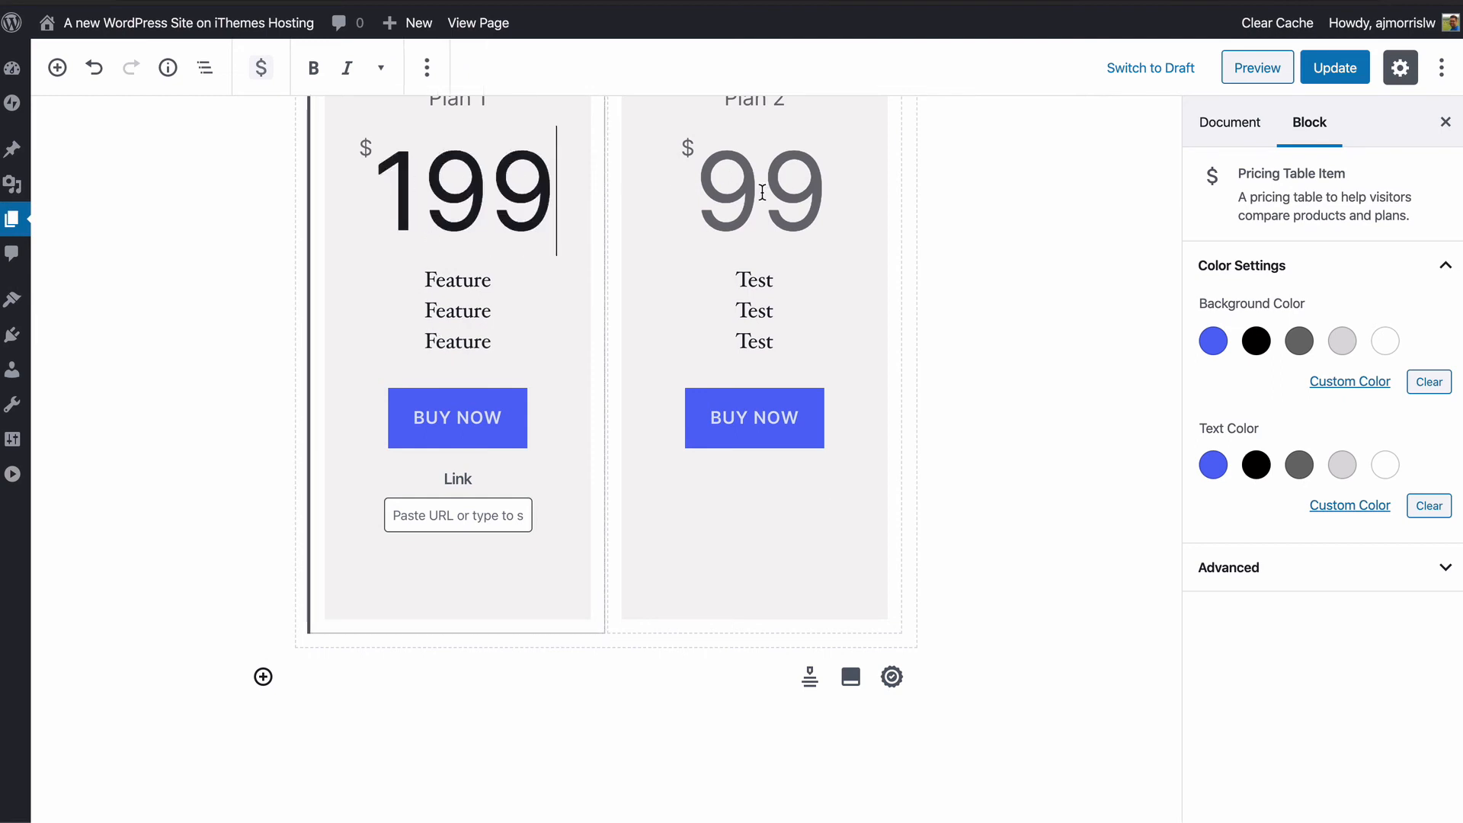
{"action": "left_click", "coordinate": [762, 192]}
{"action": "type", "text": "299"}
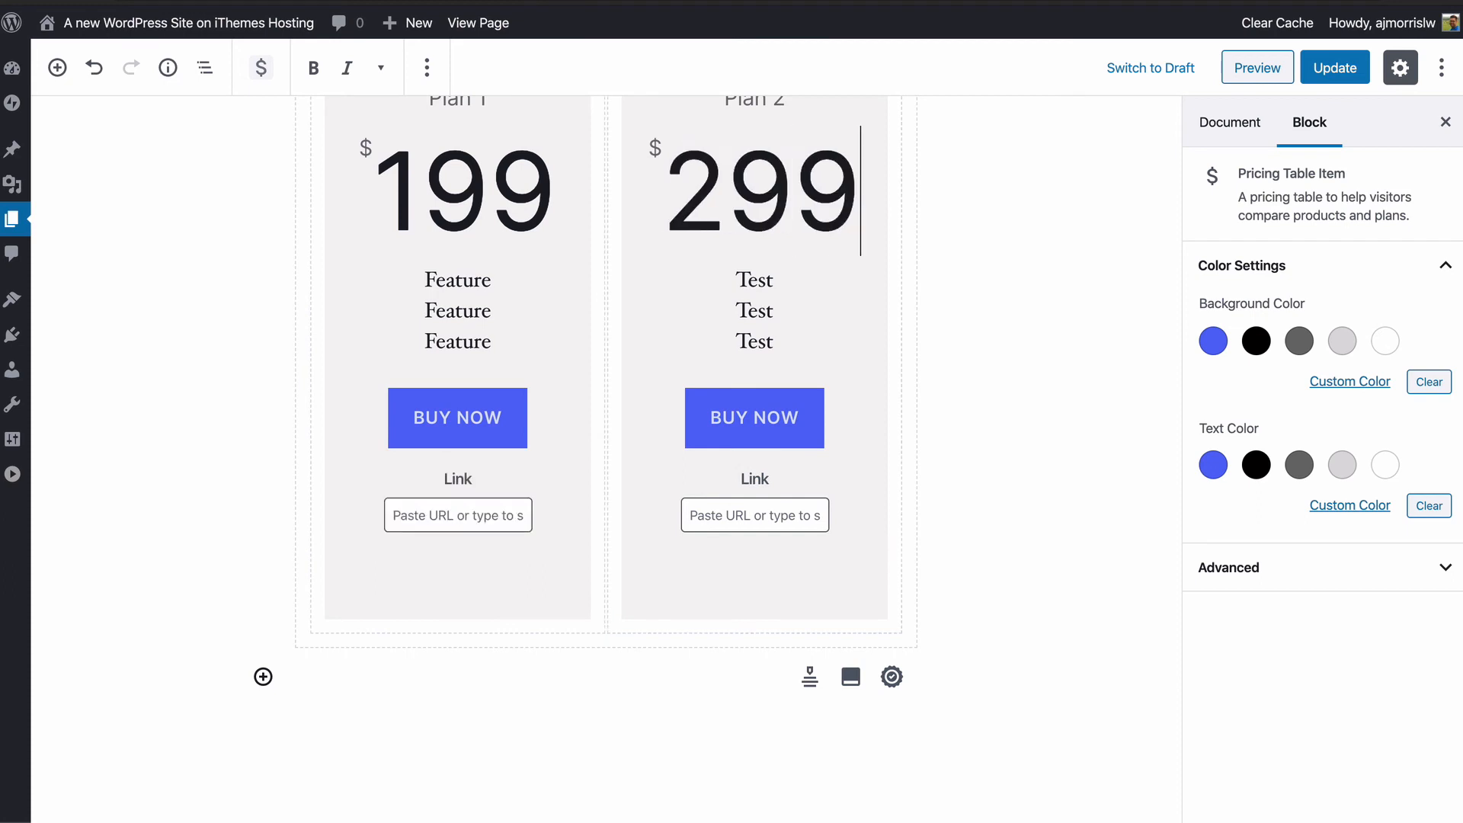
Step: Select the whole parent Pricing Table block and set its alignment to Wide Width
{"action": "scroll", "coordinate": [741, 229], "scroll_direction": "up", "scroll_amount": 1}
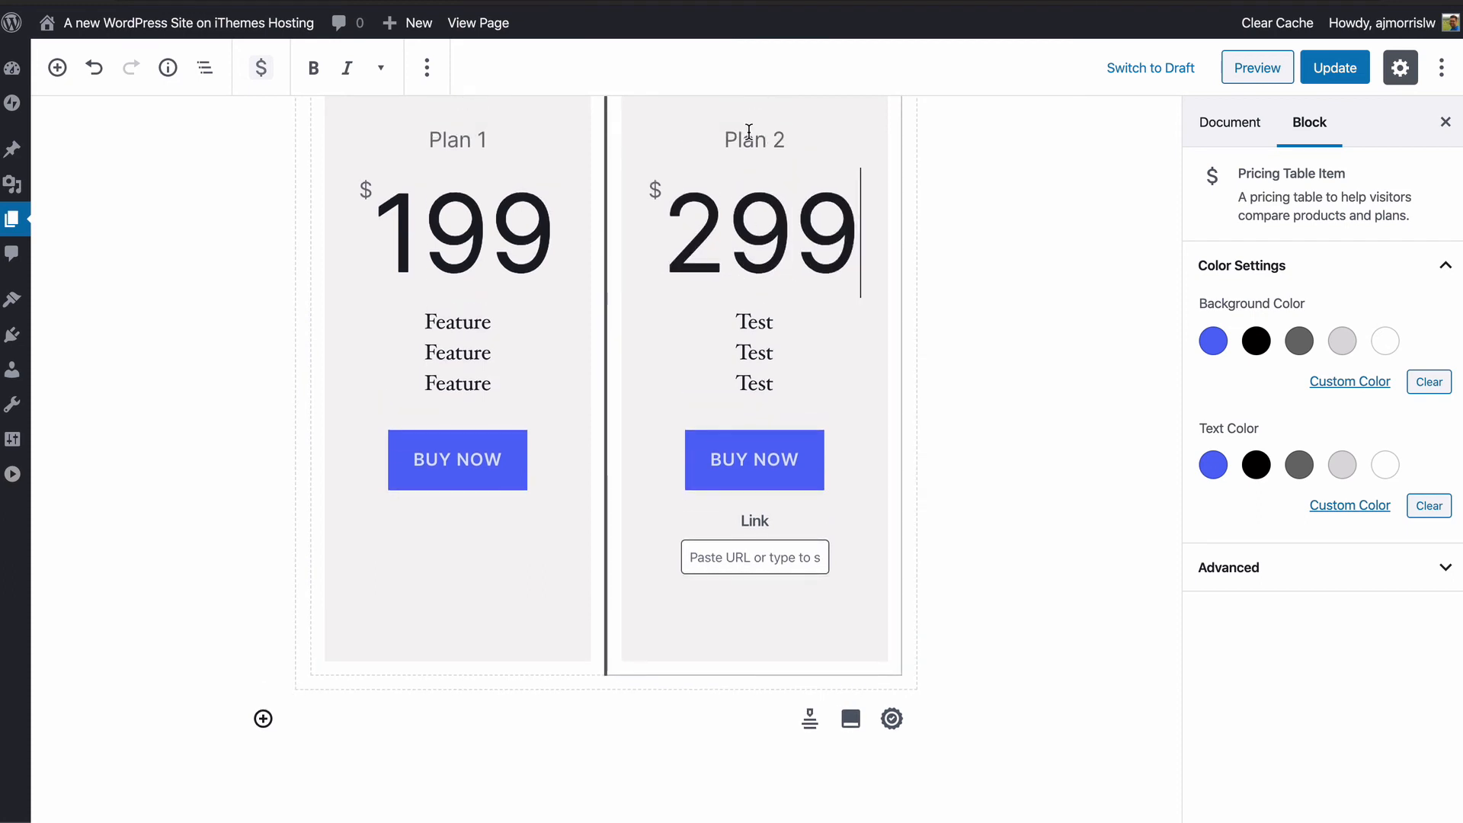
{"action": "scroll", "coordinate": [664, 229], "scroll_direction": "up", "scroll_amount": 4}
{"action": "left_click", "coordinate": [558, 308]}
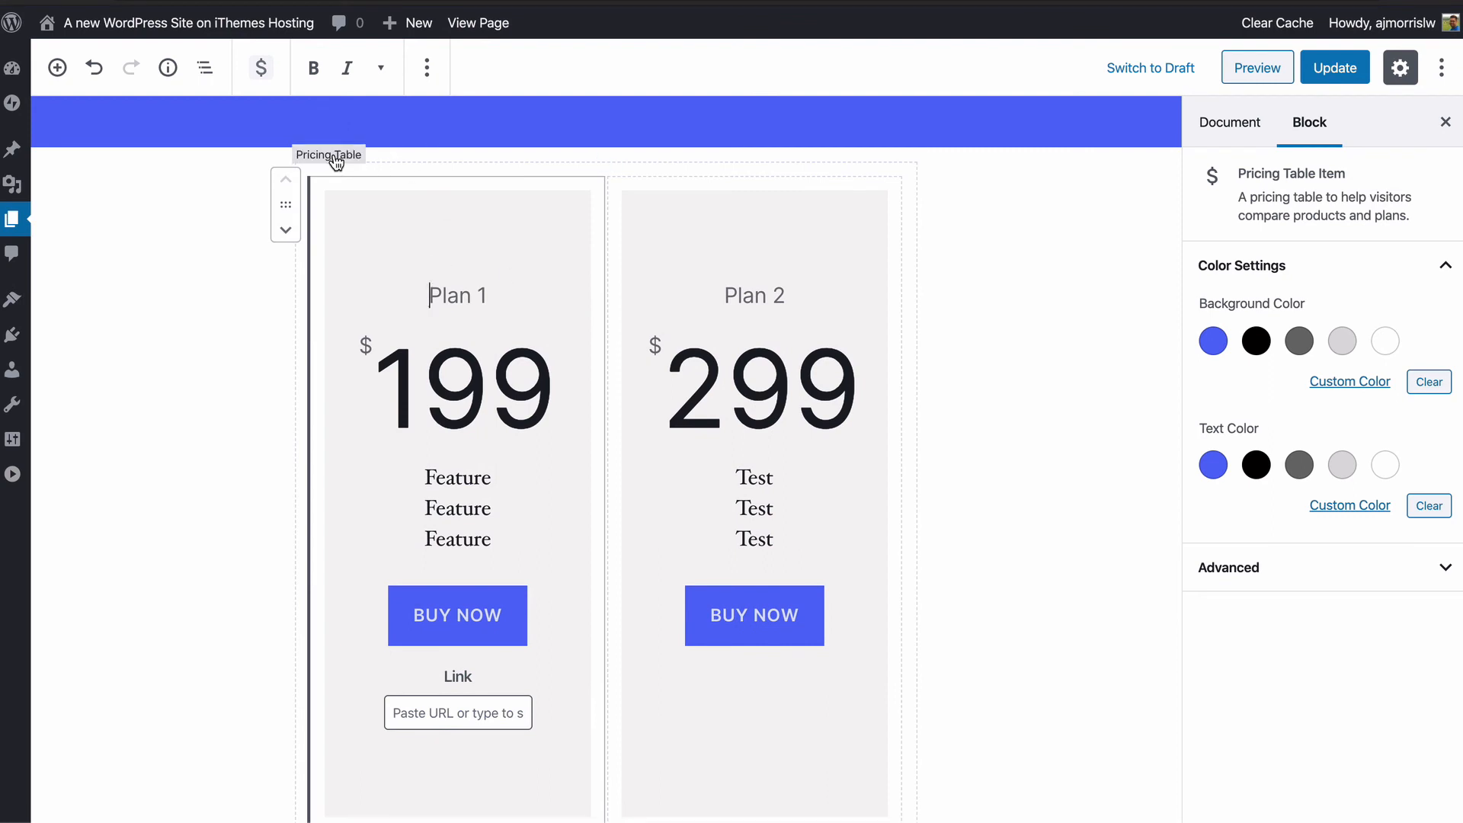
{"action": "left_click", "coordinate": [333, 154]}
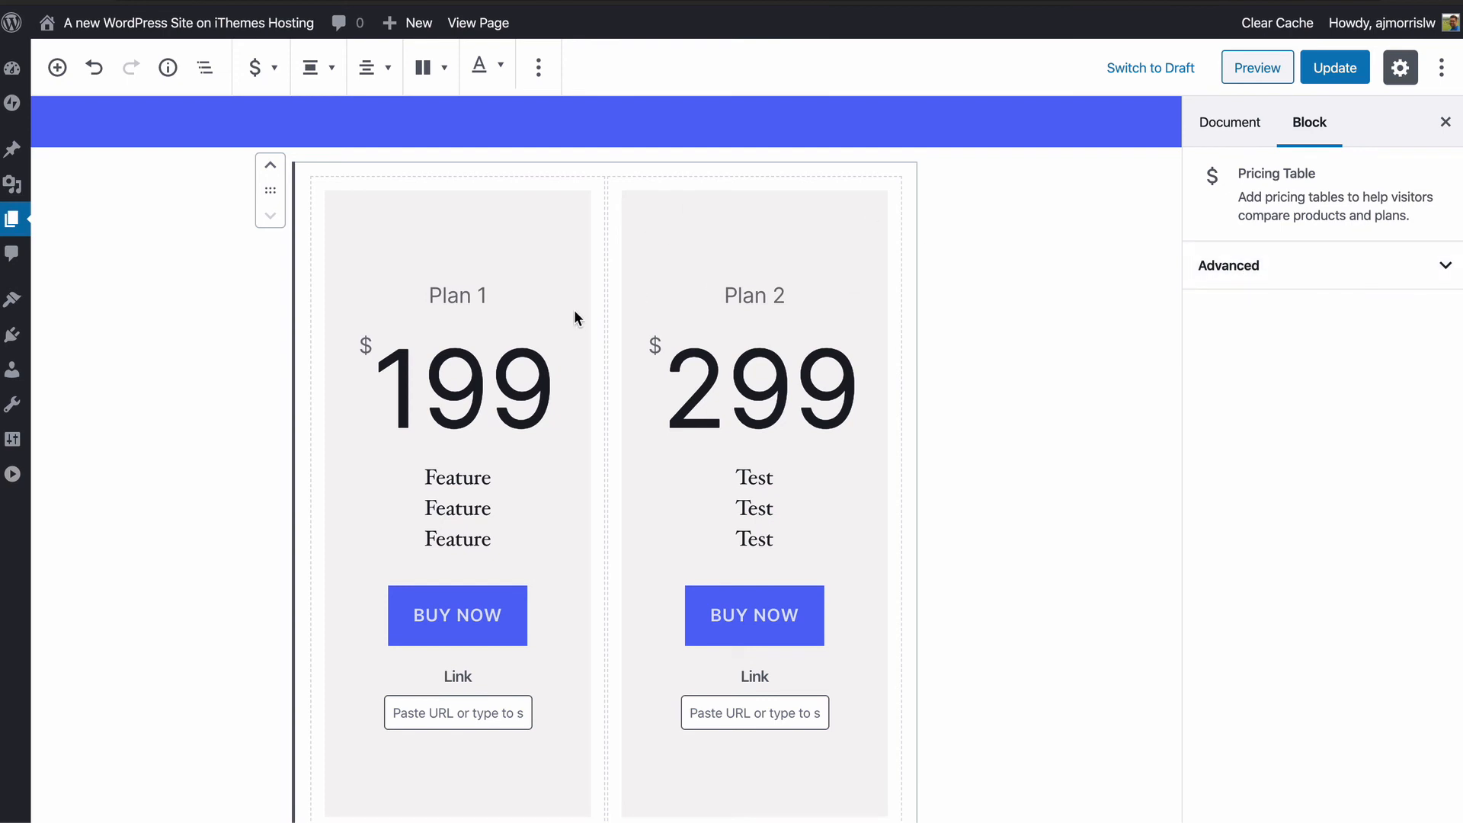
{"action": "left_click", "coordinate": [316, 70]}
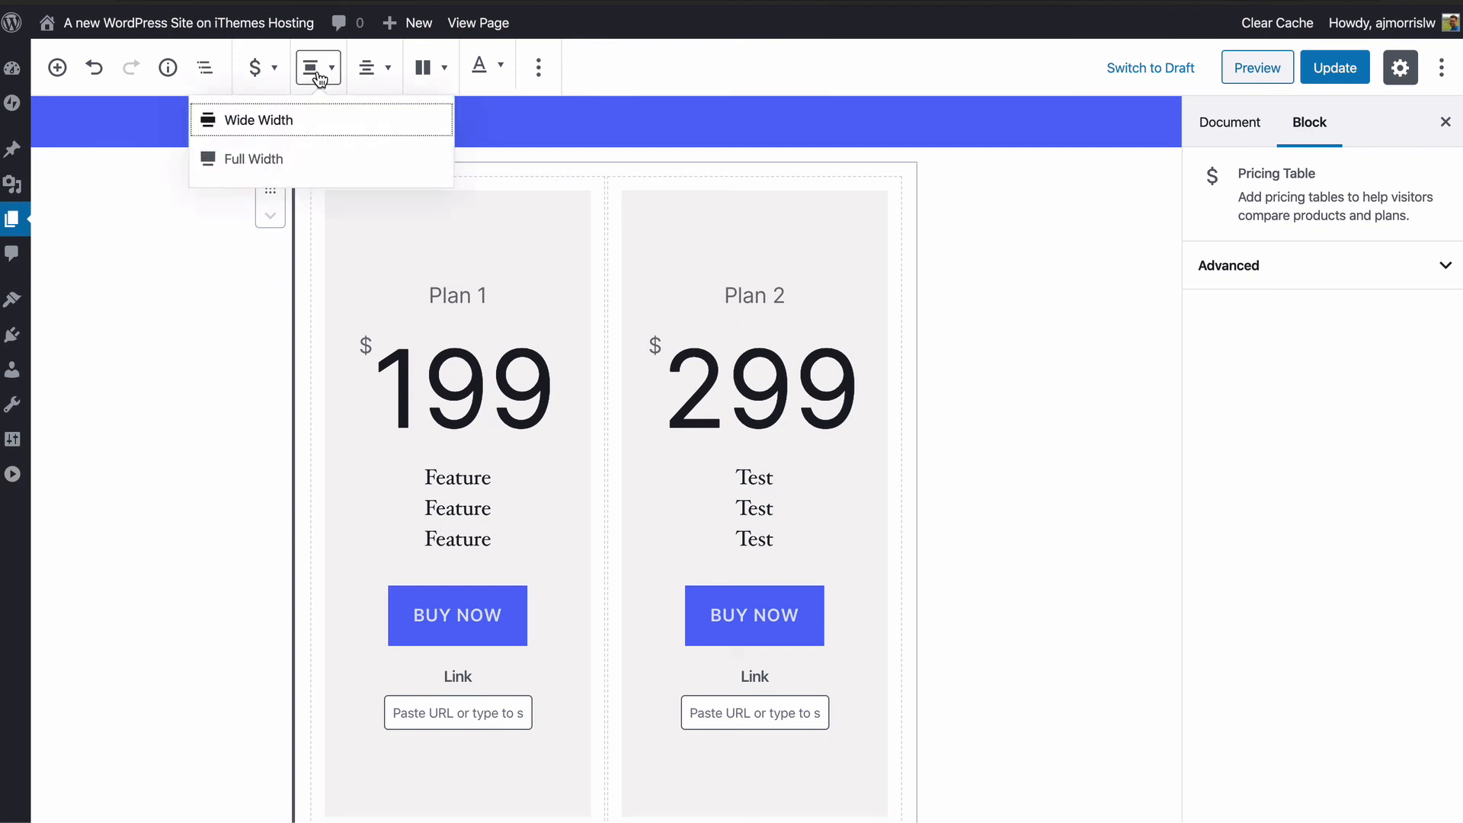
{"action": "left_click", "coordinate": [279, 124]}
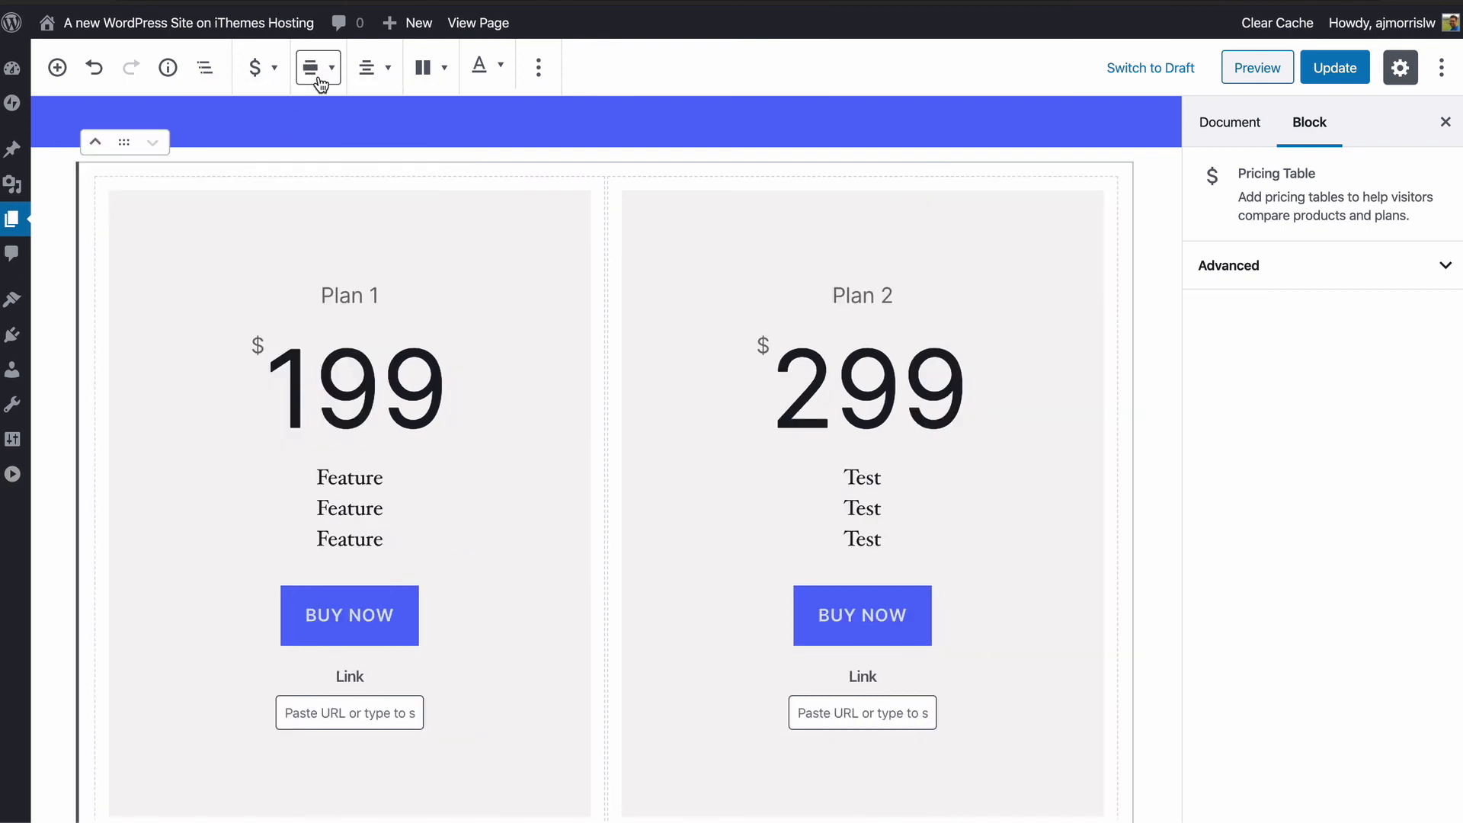
Step: Change the Pricing Table layout to Three Pricing Tables to add a third plan
{"action": "left_click", "coordinate": [440, 70]}
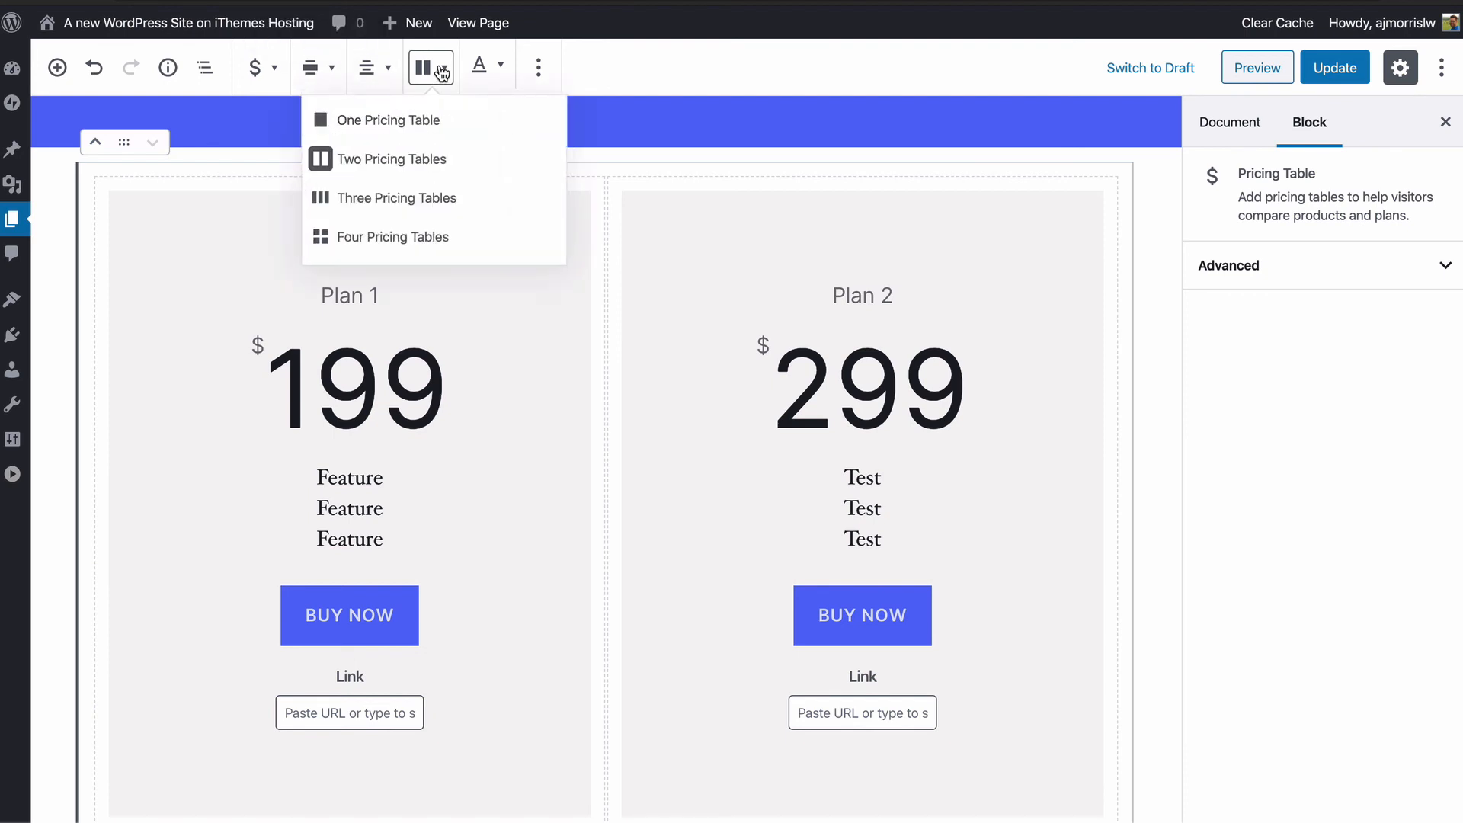
{"action": "left_click", "coordinate": [441, 71]}
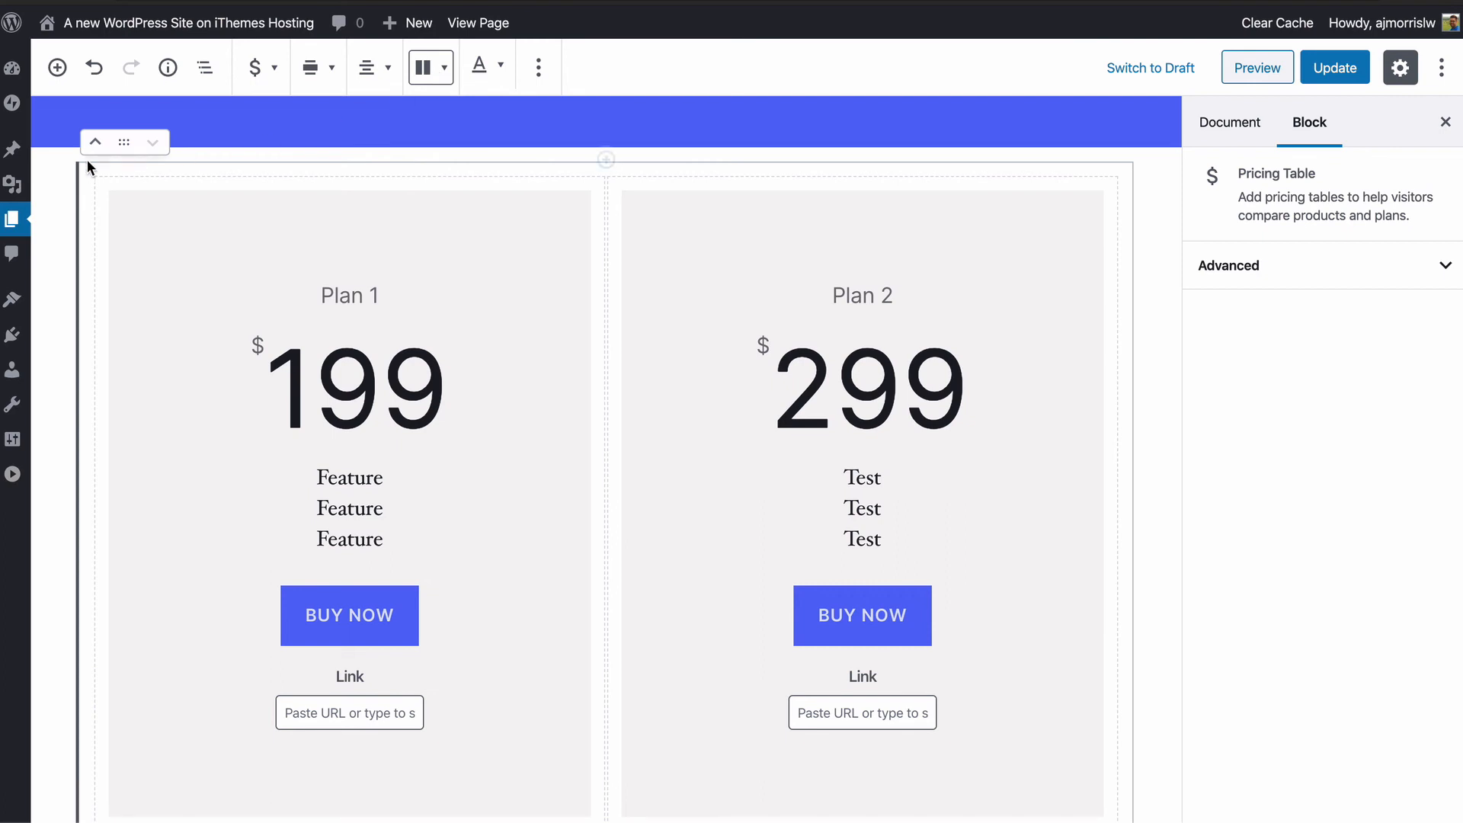
{"action": "left_click", "coordinate": [436, 74]}
{"action": "left_click", "coordinate": [413, 199]}
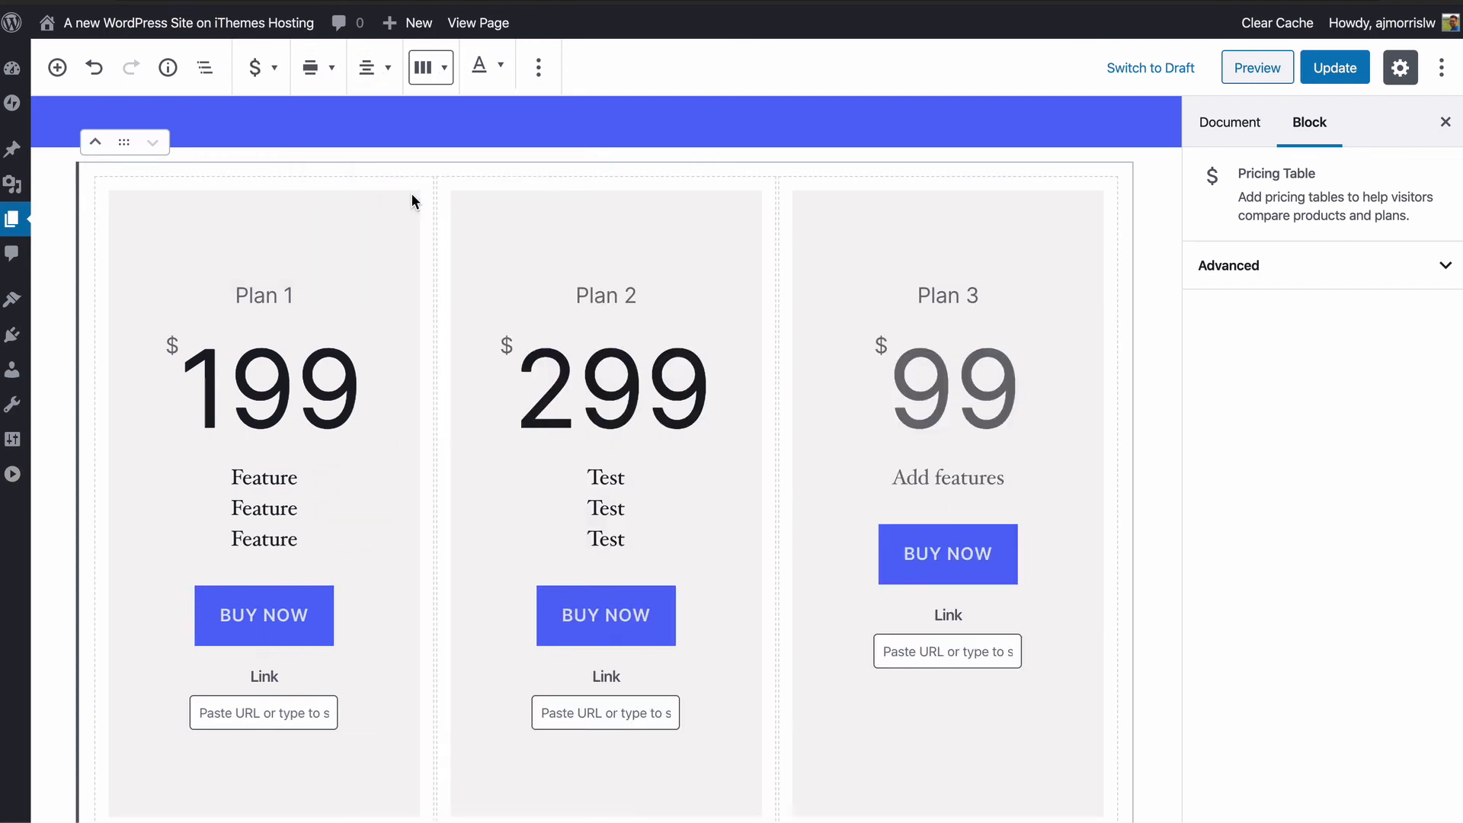
Step: Try the Four Pricing Tables layout on the block and return it to Three Pricing Tables
{"action": "left_click", "coordinate": [443, 70]}
{"action": "left_click", "coordinate": [416, 236]}
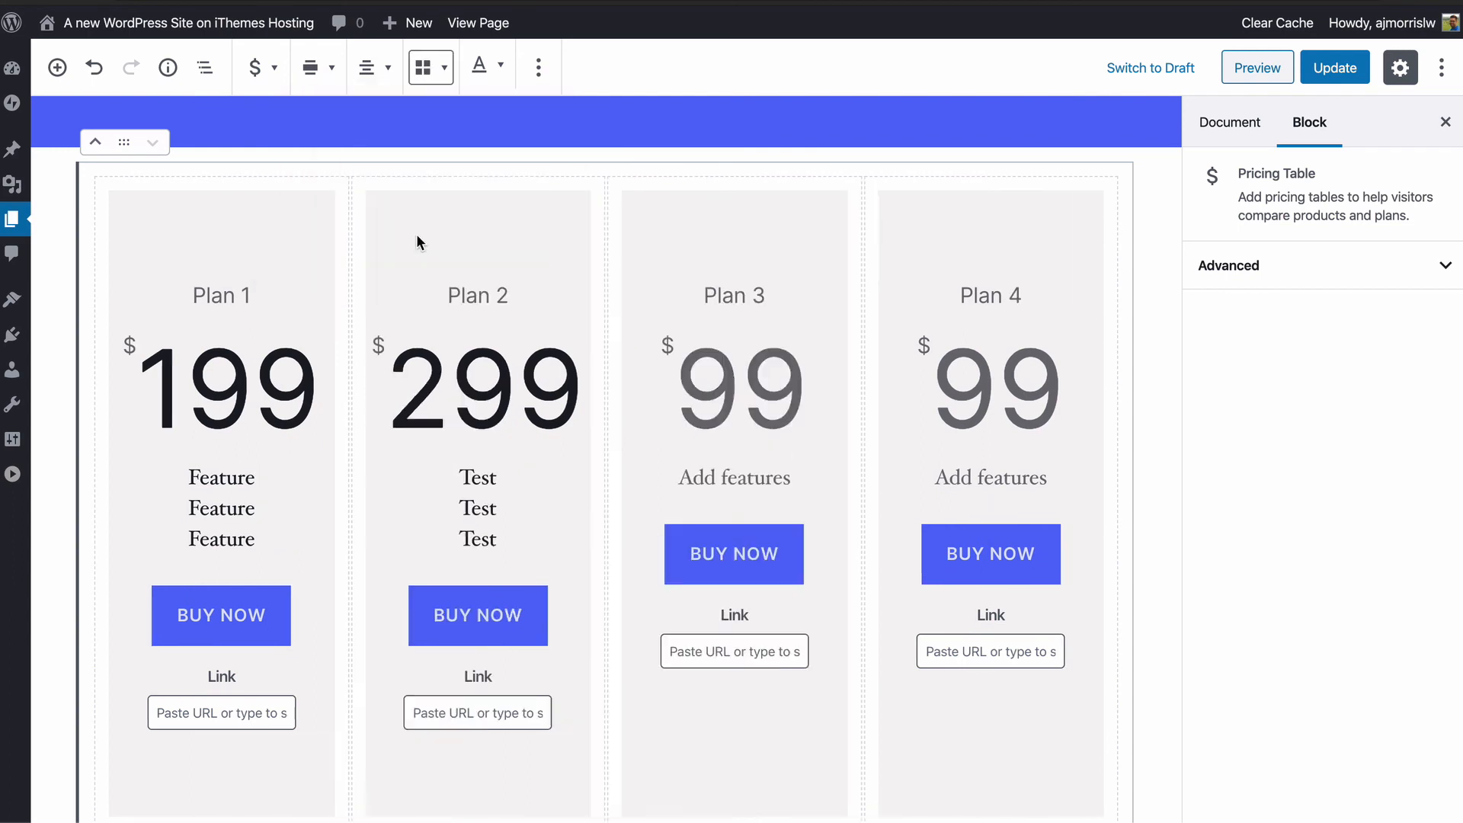
{"action": "left_click", "coordinate": [426, 77]}
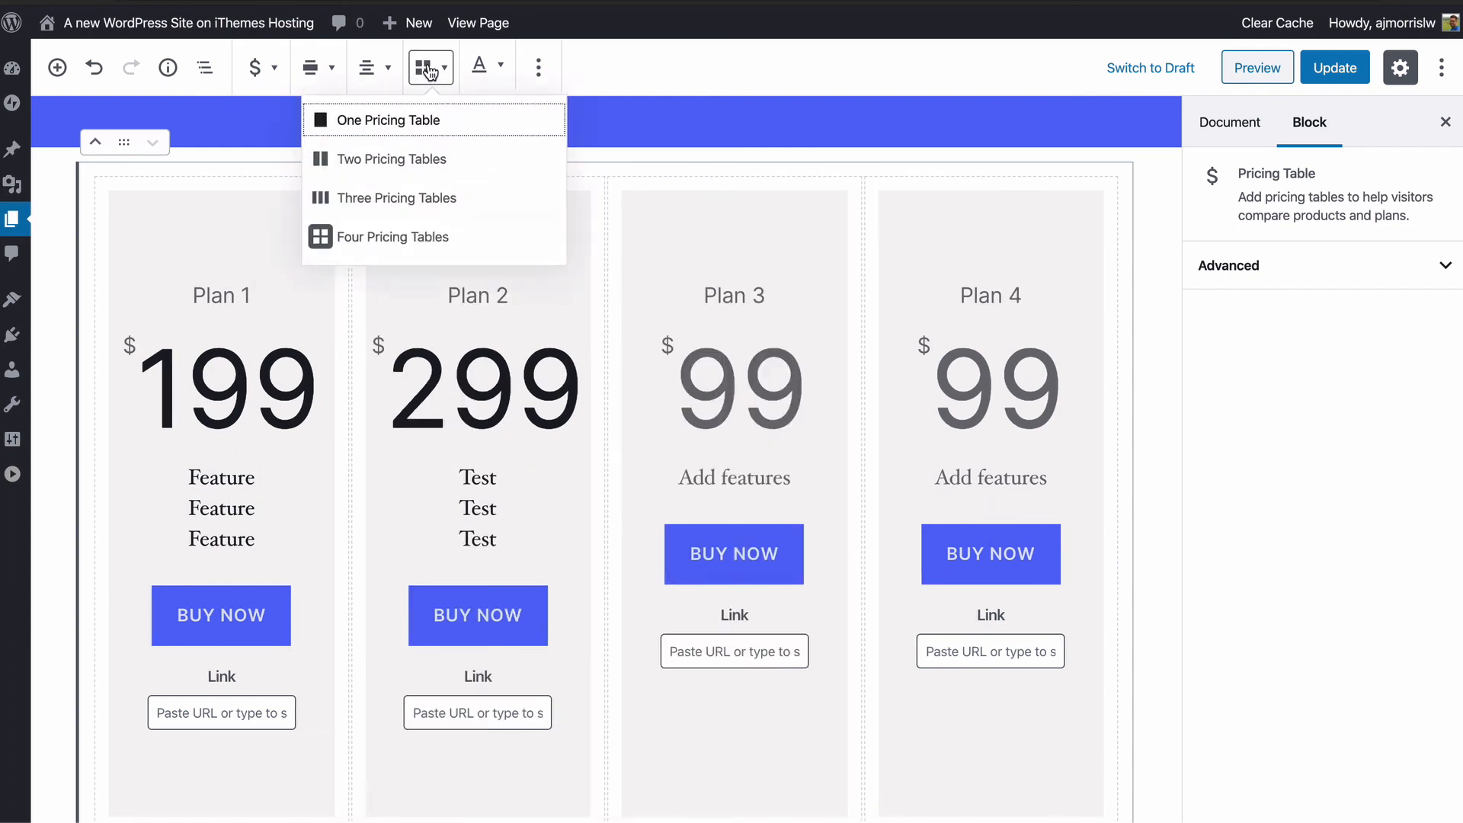
{"action": "left_click", "coordinate": [425, 196]}
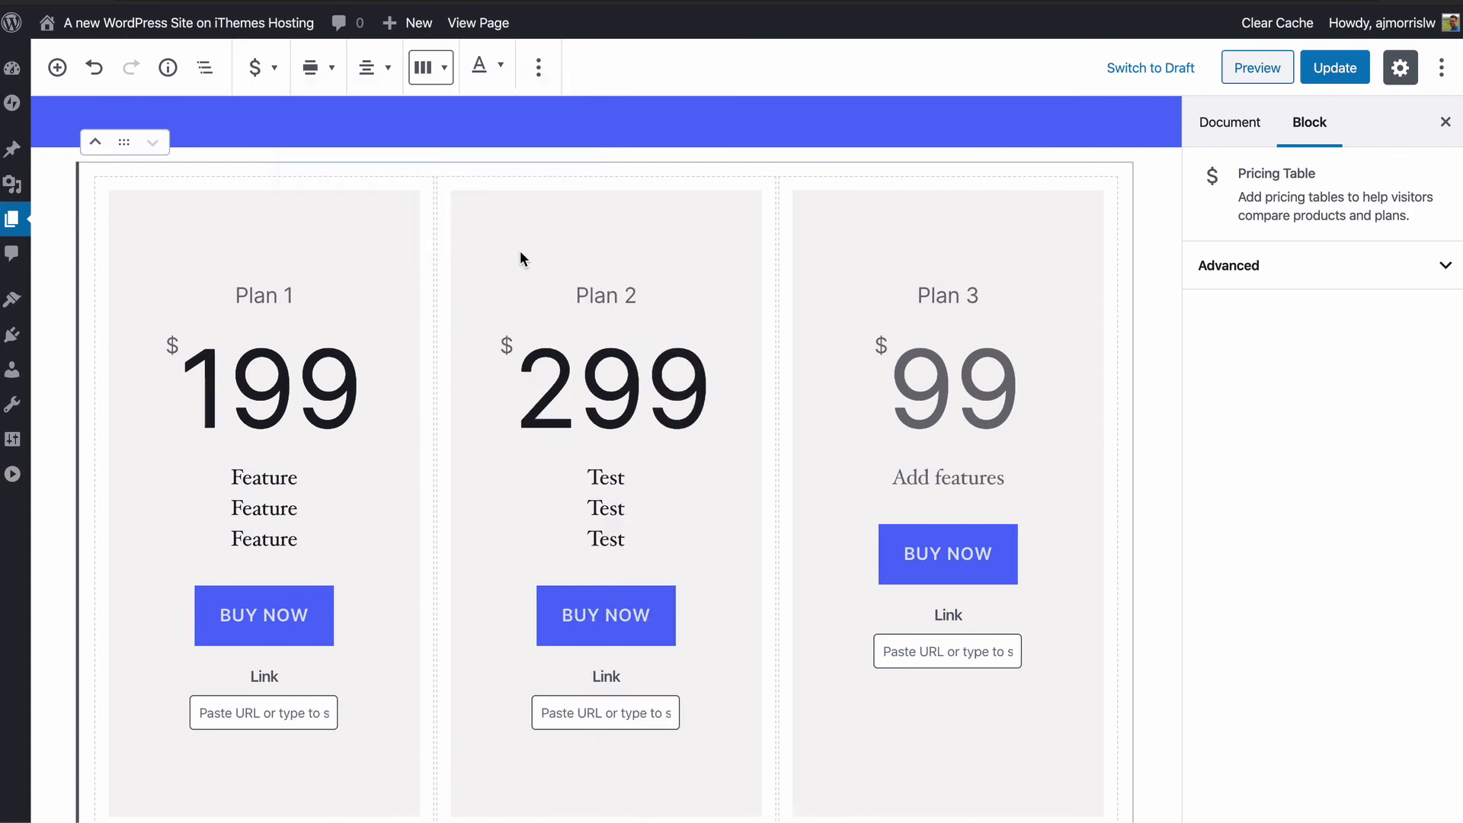
Step: Title the first pricing plan "Small"
{"action": "left_click", "coordinate": [623, 289]}
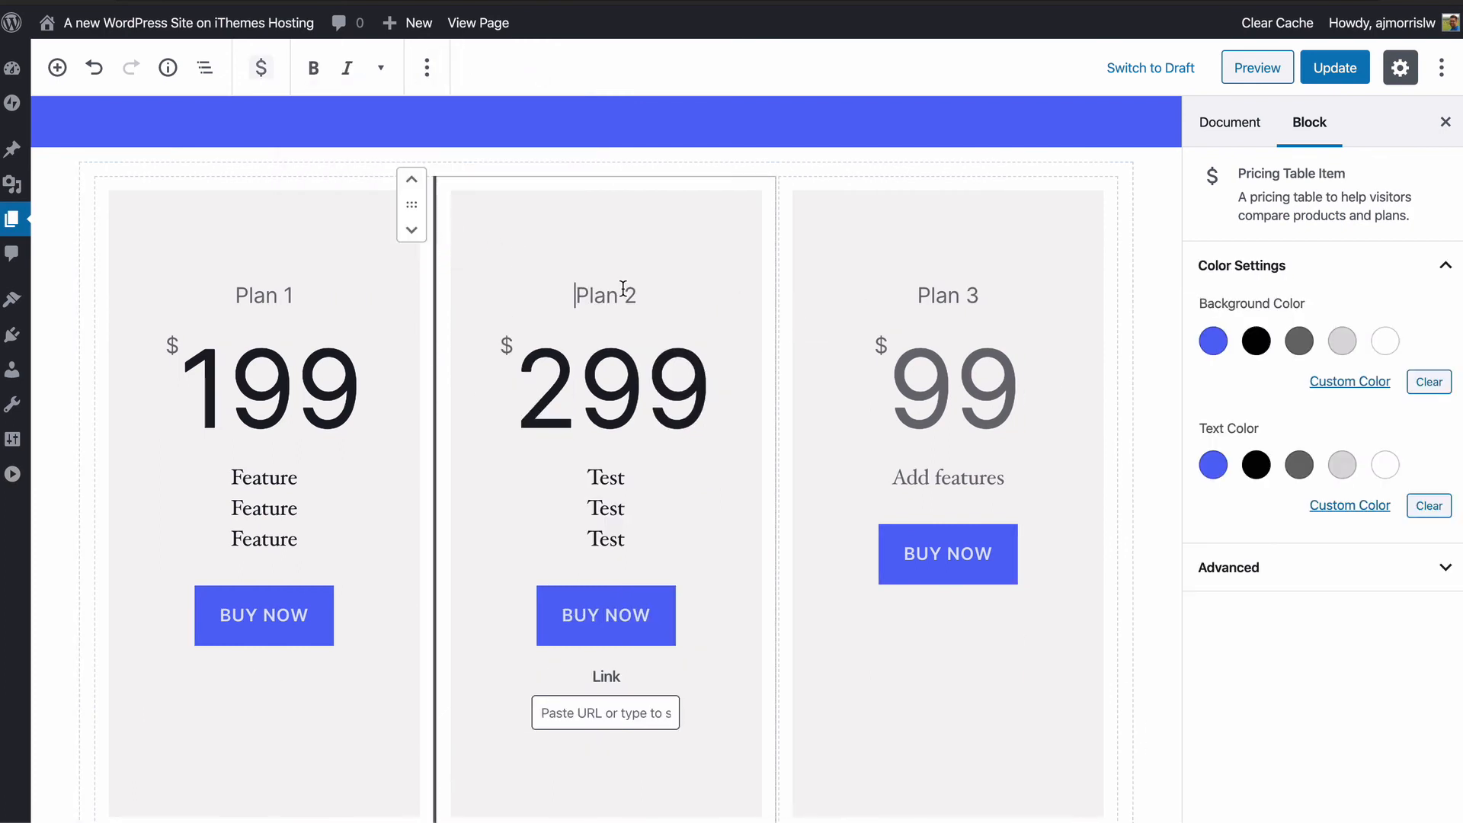
{"action": "left_click", "coordinate": [288, 298]}
{"action": "type", "text": "Small"}
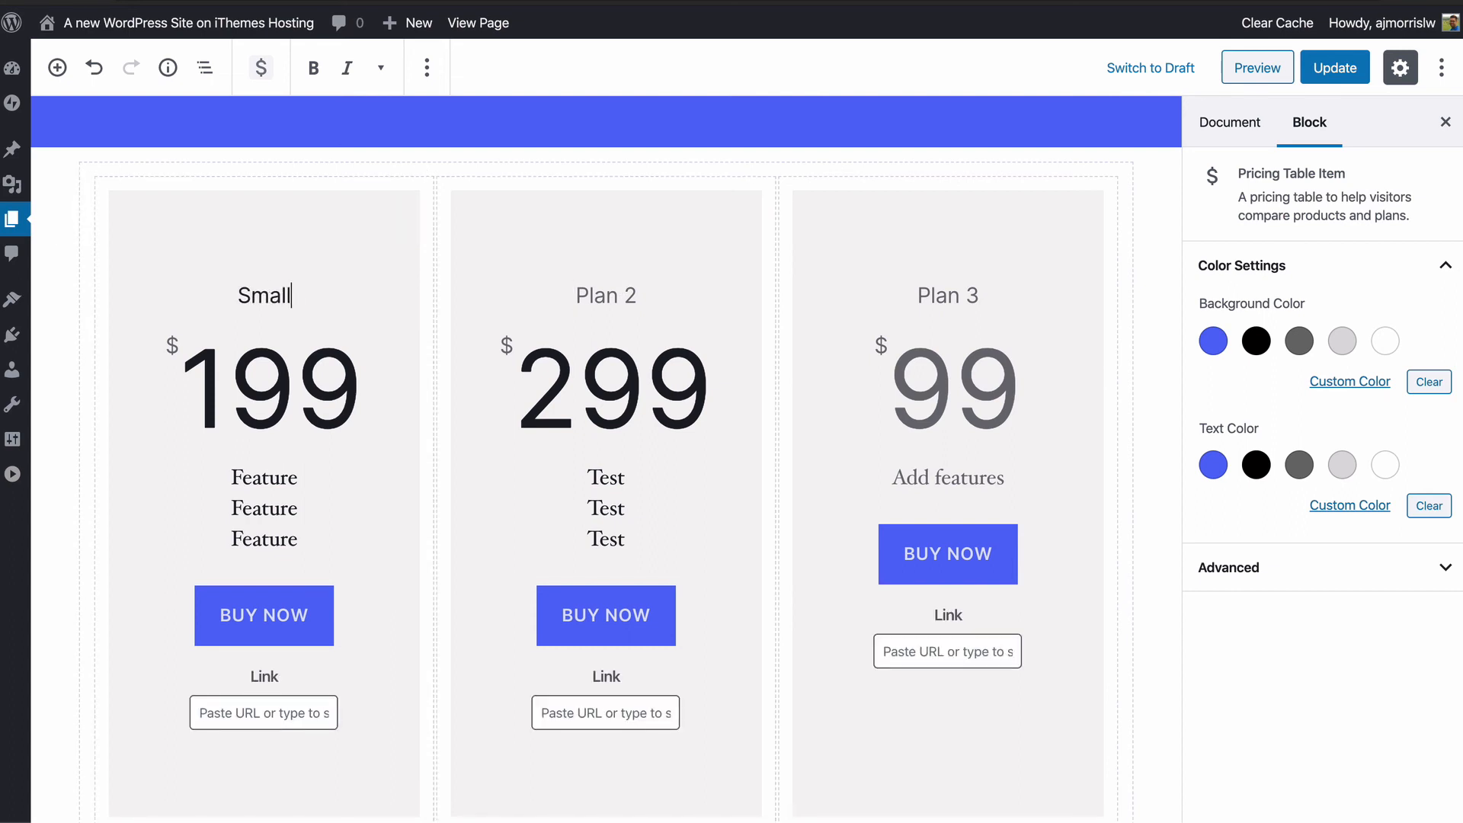
Step: Title the second pricing plan "Medium" and the third pricing plan "Large"
{"action": "left_click", "coordinate": [638, 294]}
{"action": "type", "text": "medium"}
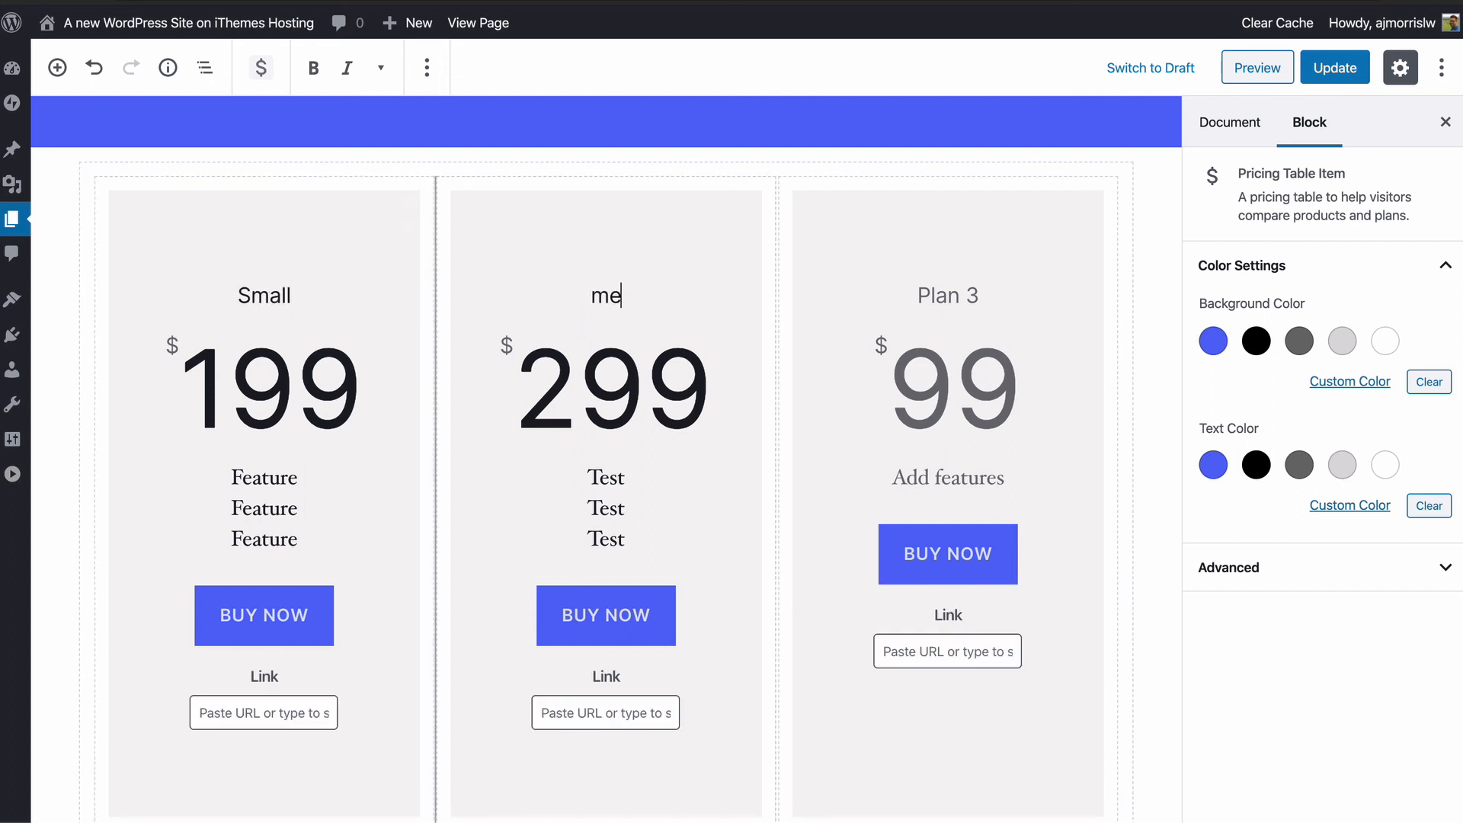
{"action": "key", "text": "BackSpace"}
{"action": "key", "text": "BackSpace"}
{"action": "key", "text": "BackSpace"}
{"action": "key", "text": "BackSpace"}
{"action": "key", "text": "BackSpace"}
{"action": "key", "text": "BackSpace"}
{"action": "type", "text": "Meduim"}
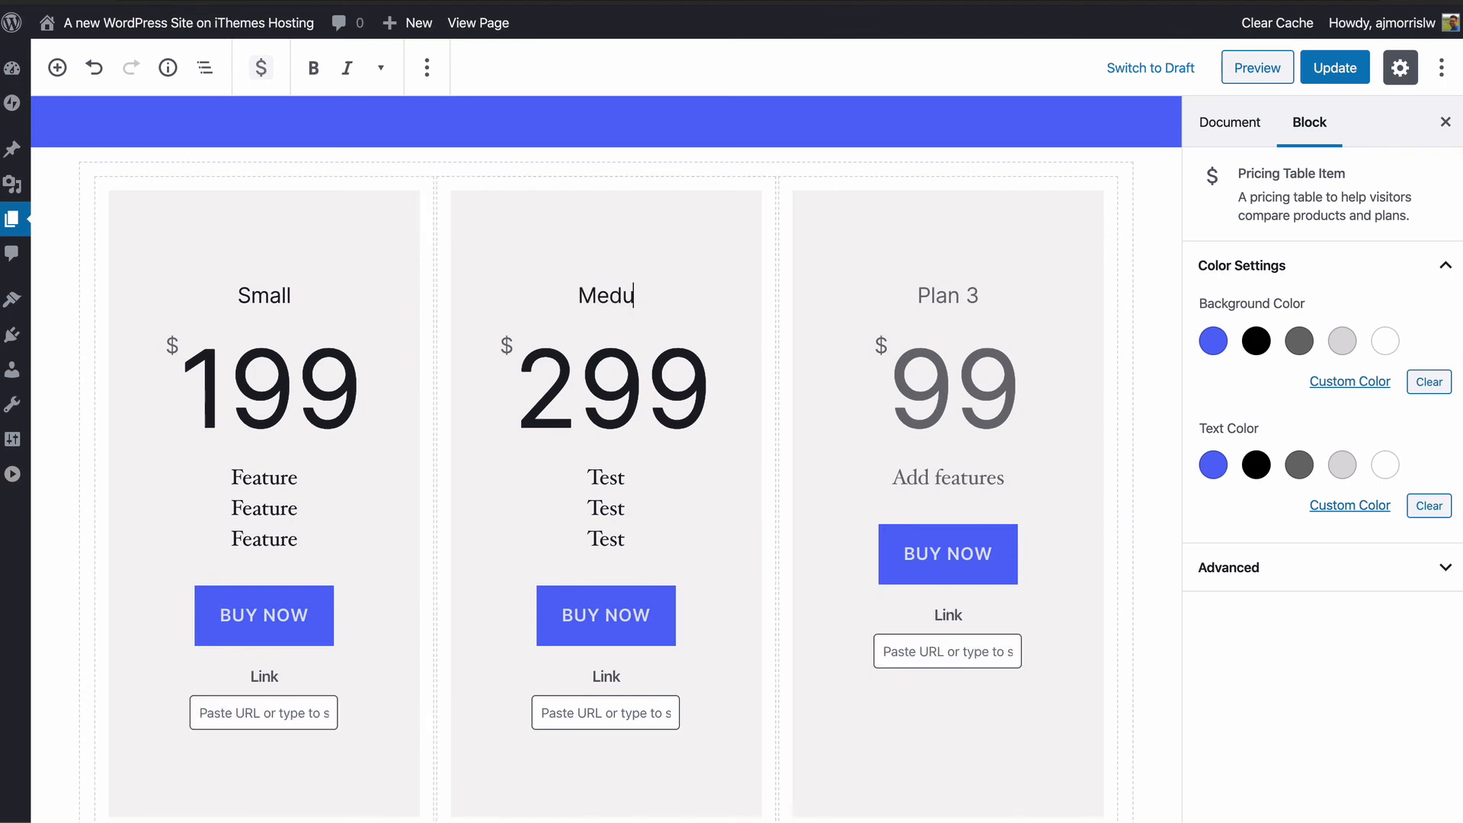
{"action": "left_click", "coordinate": [945, 297]}
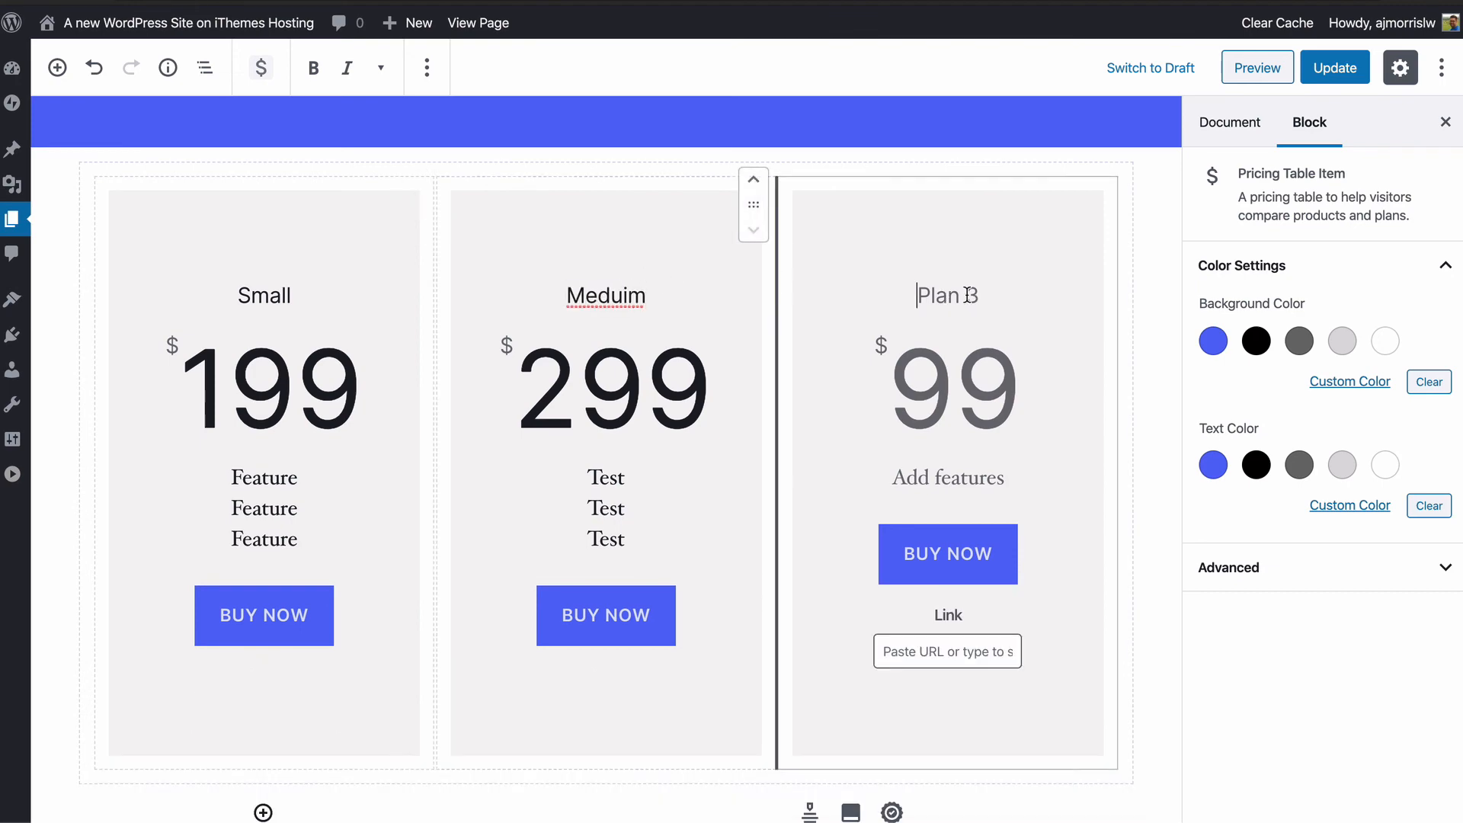
{"action": "type", "text": "Large"}
{"action": "left_click", "coordinate": [612, 298]}
{"action": "type", "text": "i"}
{"action": "key", "text": "Right"}
{"action": "key", "text": "Right"}
{"action": "key", "text": "BackSpace"}
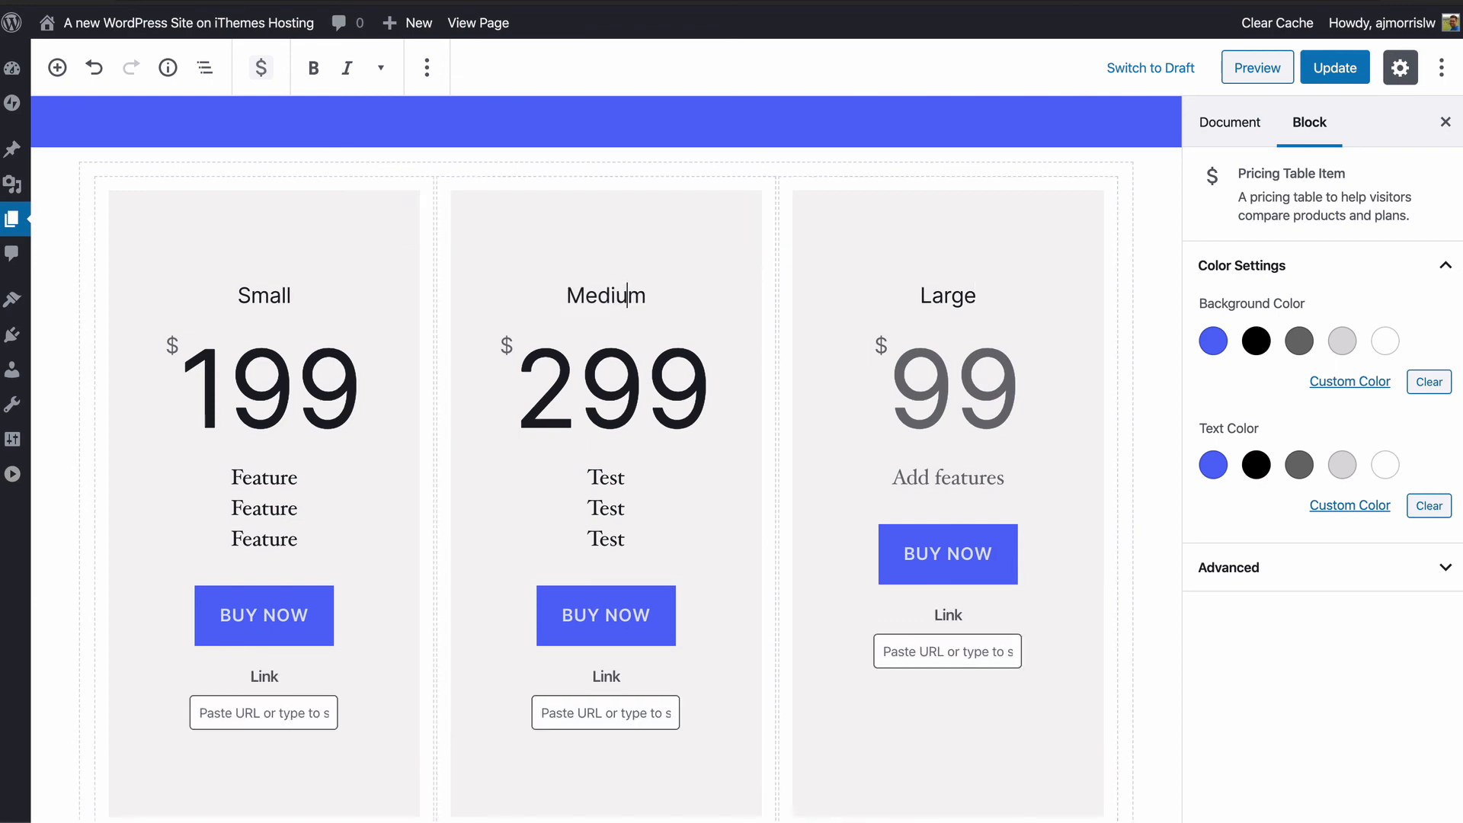
Step: Set the Large plan's price to 399 and start its feature list with "All the features in Small and Medium plus..."
{"action": "left_click", "coordinate": [863, 365]}
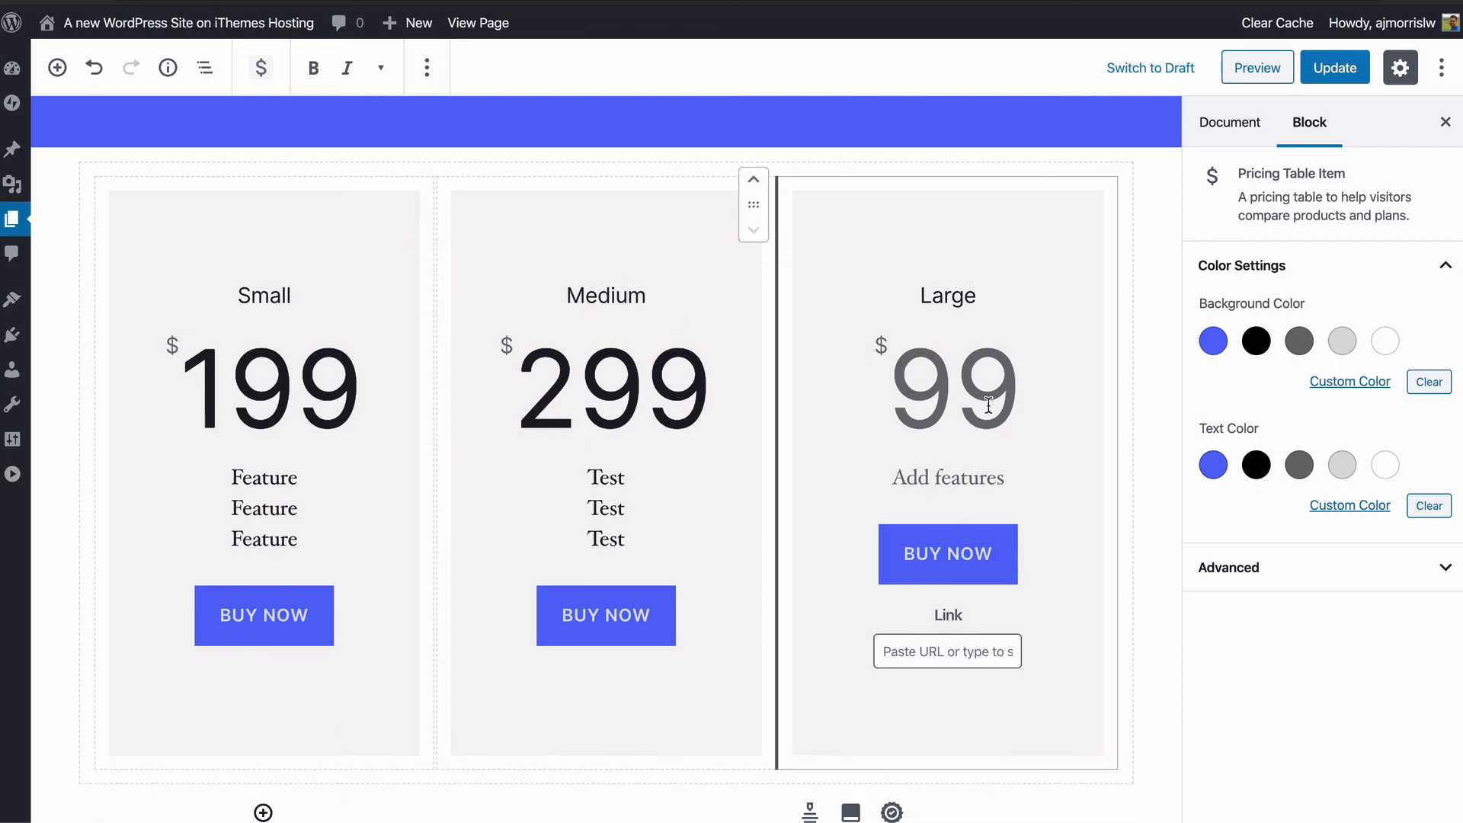
{"action": "type", "text": "399"}
{"action": "left_click", "coordinate": [958, 481]}
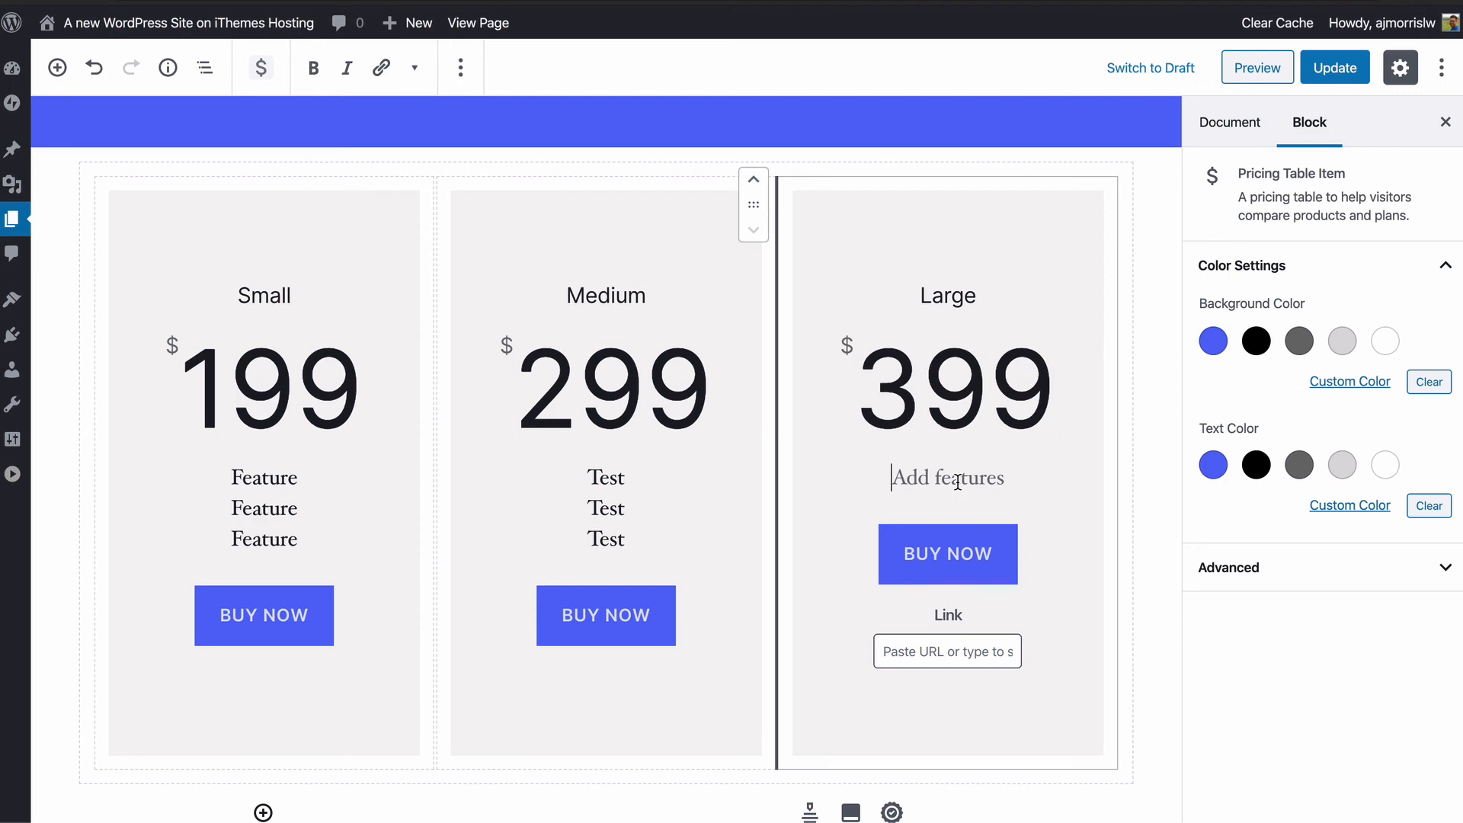
{"action": "type", "text": "All the feature"}
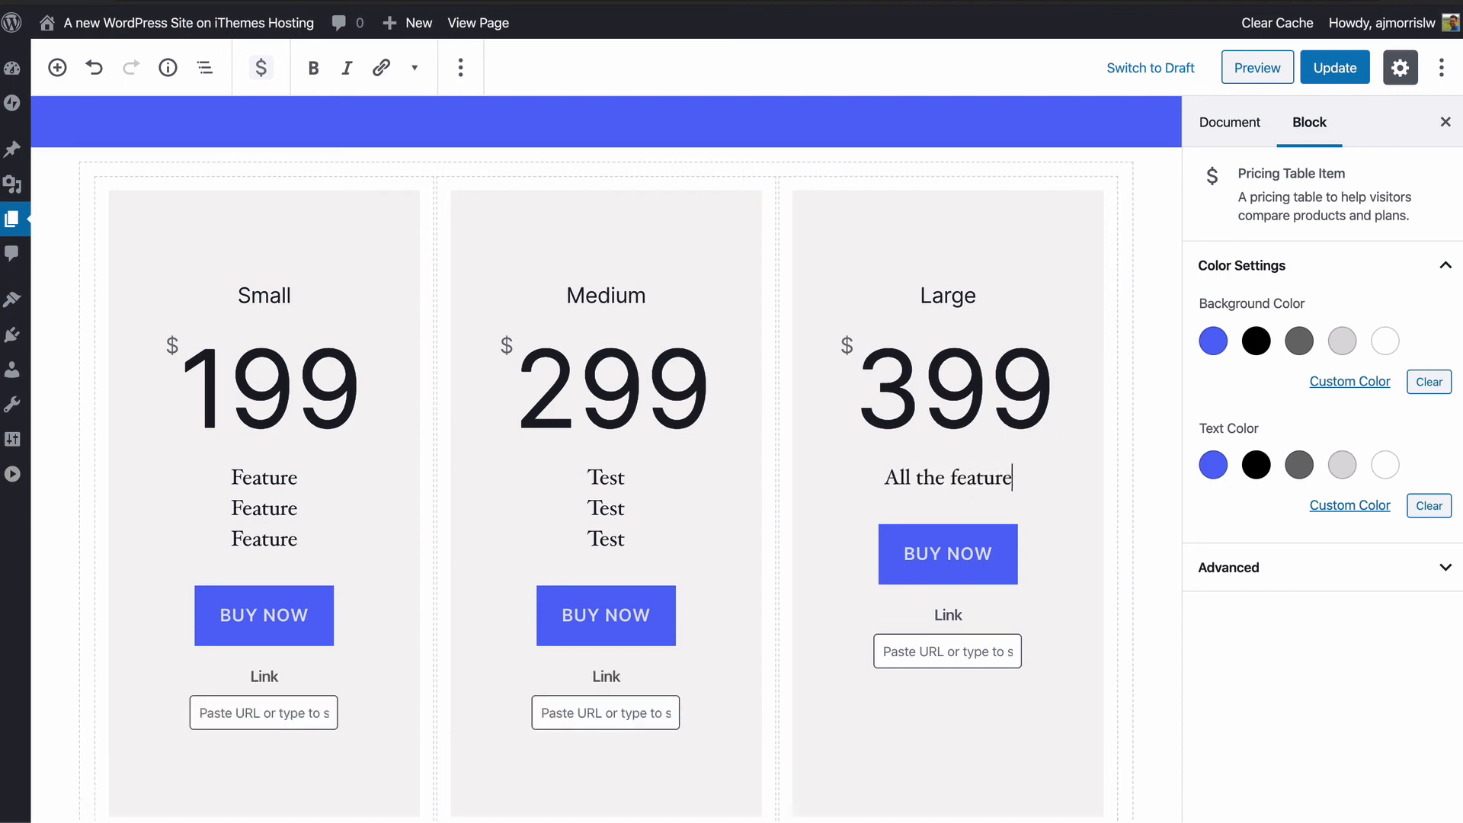
{"action": "type", "text": "s in Small"}
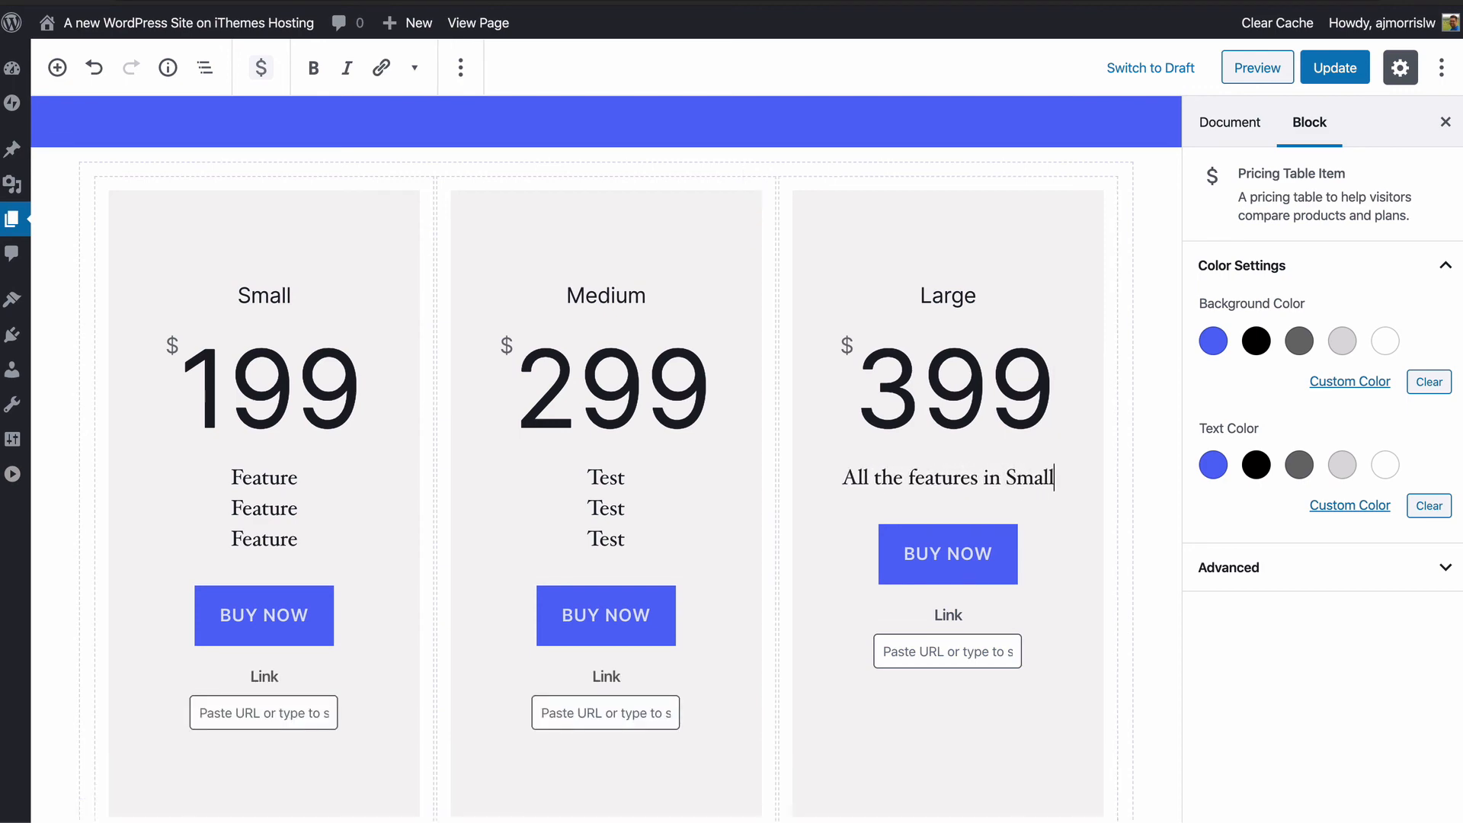
{"action": "type", "text": " and Medium"}
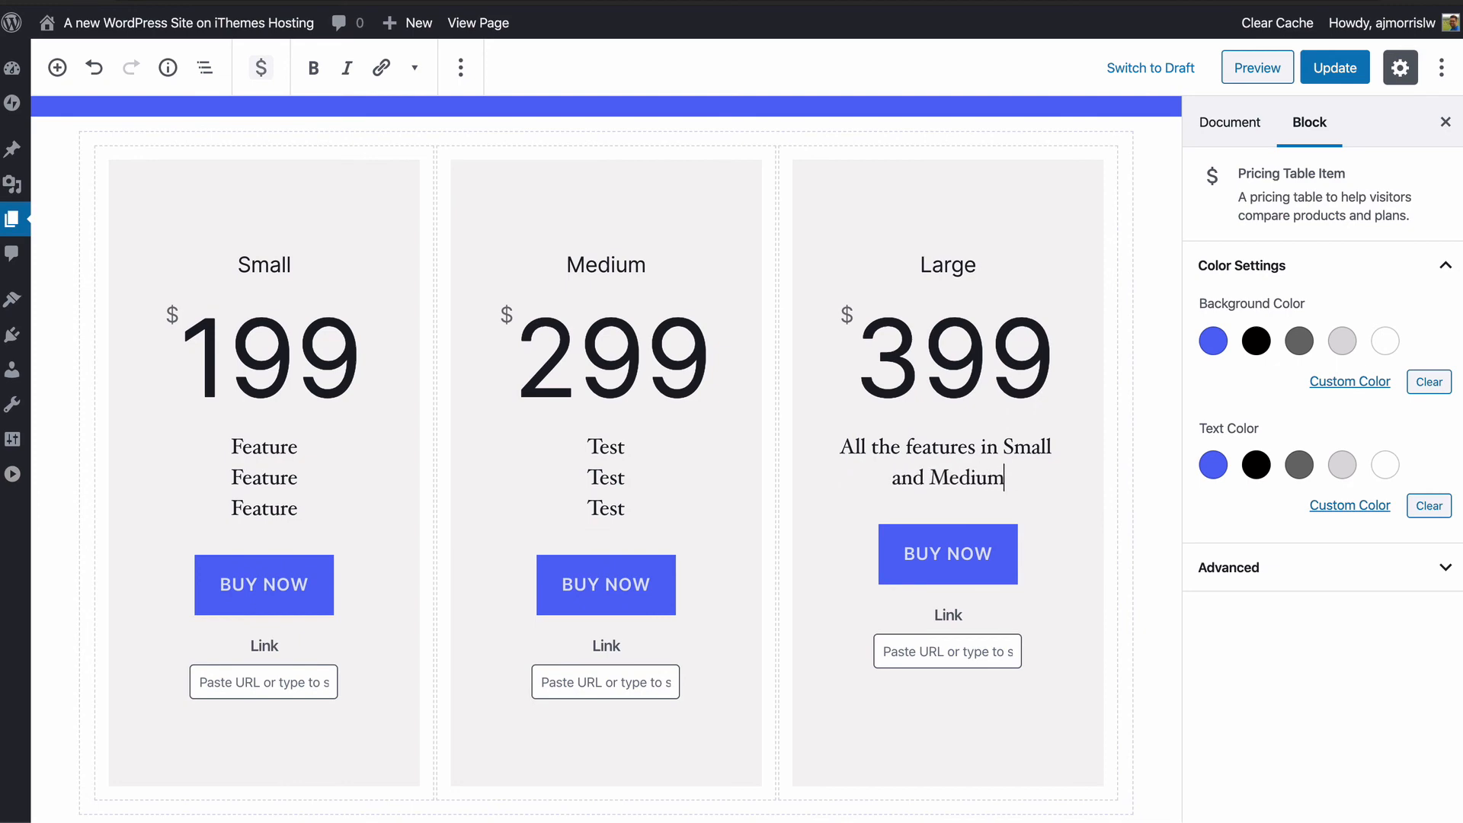
{"action": "type", "text": " Plu"}
{"action": "key", "text": "BackSpace"}
{"action": "key", "text": "BackSpace"}
{"action": "key", "text": "BackSpace"}
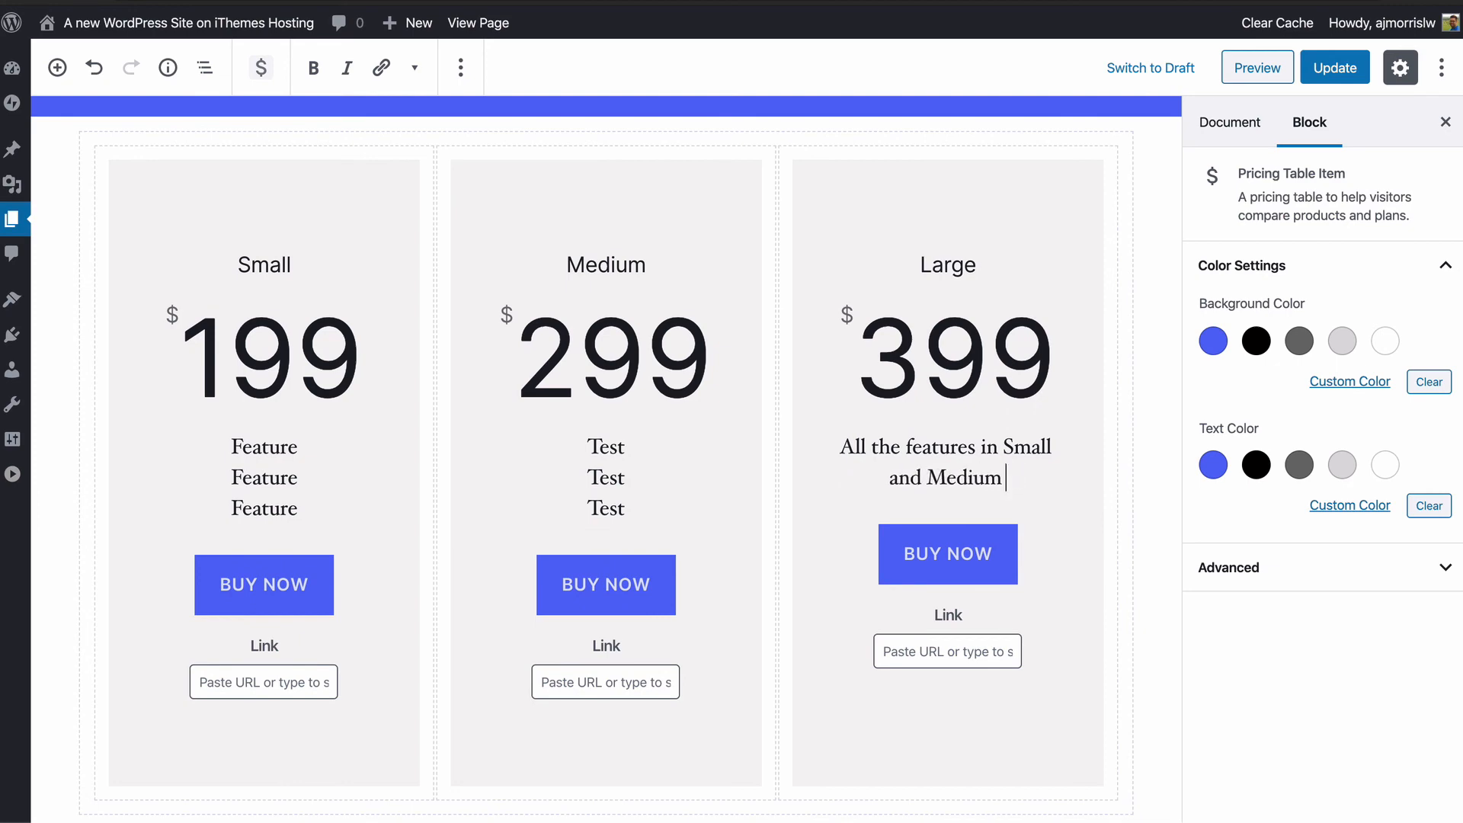
{"action": "type", "text": "plus..."}
{"action": "key", "text": "Return"}
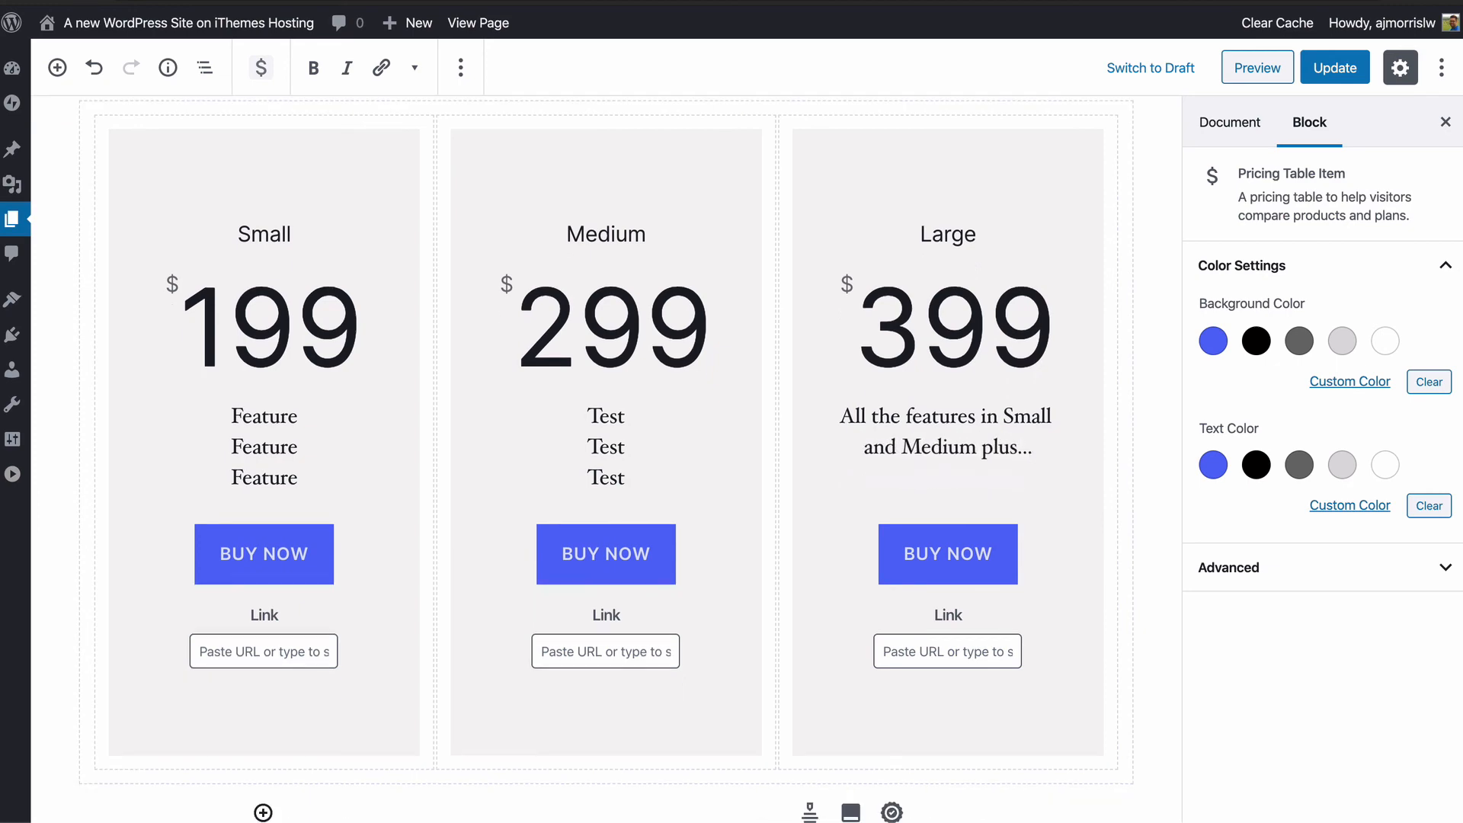
Step: Add three "Feature" lines below the opening line of the Large plan's feature list
{"action": "type", "text": "Featreu"}
{"action": "key", "text": "BackSpace"}
{"action": "key", "text": "BackSpace"}
{"action": "type", "text": "u"}
{"action": "key", "text": "BackSpace"}
{"action": "key", "text": "BackSpace"}
{"action": "type", "text": "ure"}
{"action": "key", "text": "Return"}
{"action": "type", "text": "Feature"}
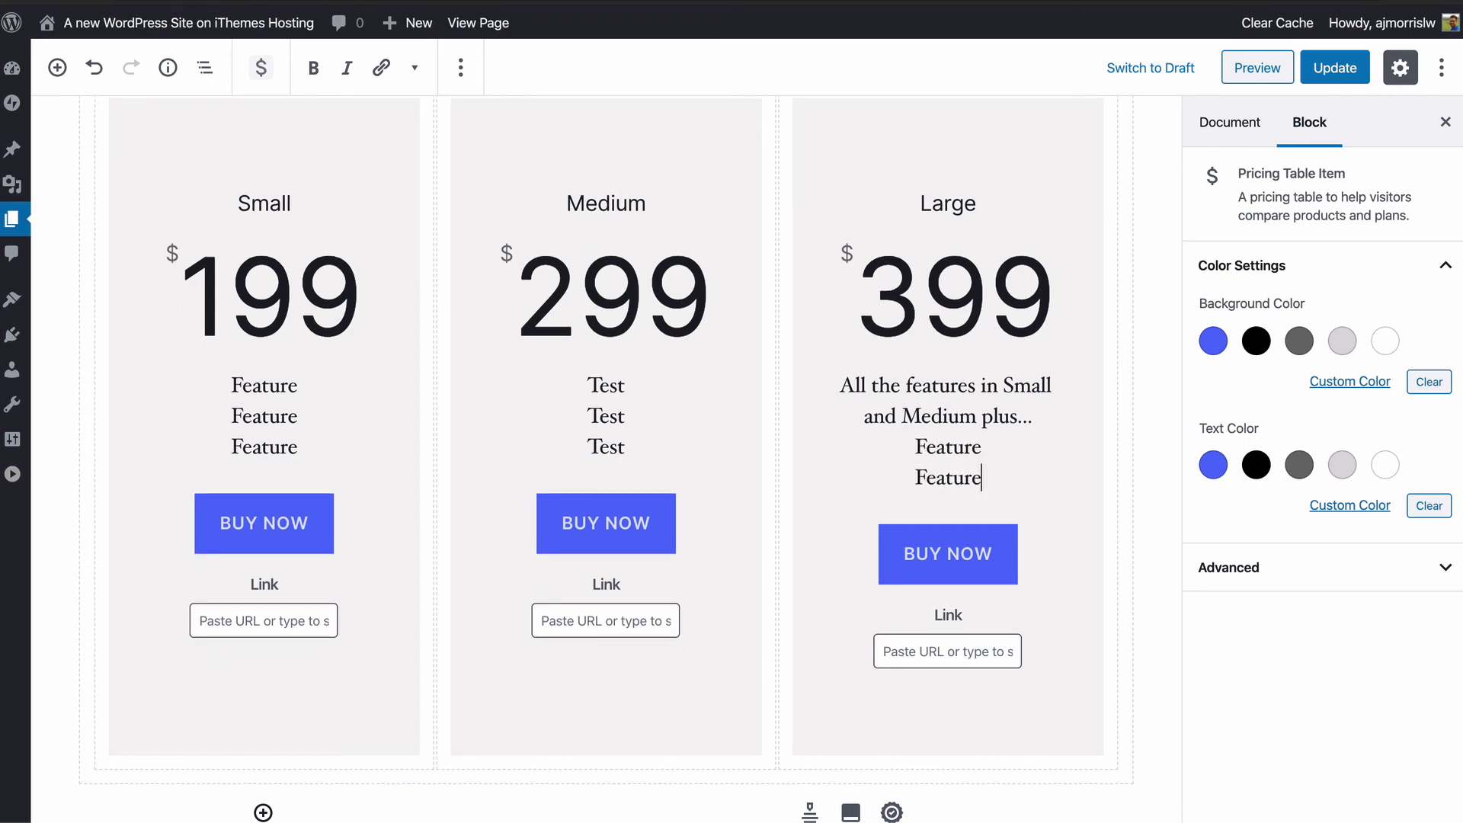
{"action": "key", "text": "Return"}
{"action": "type", "text": "Feature"}
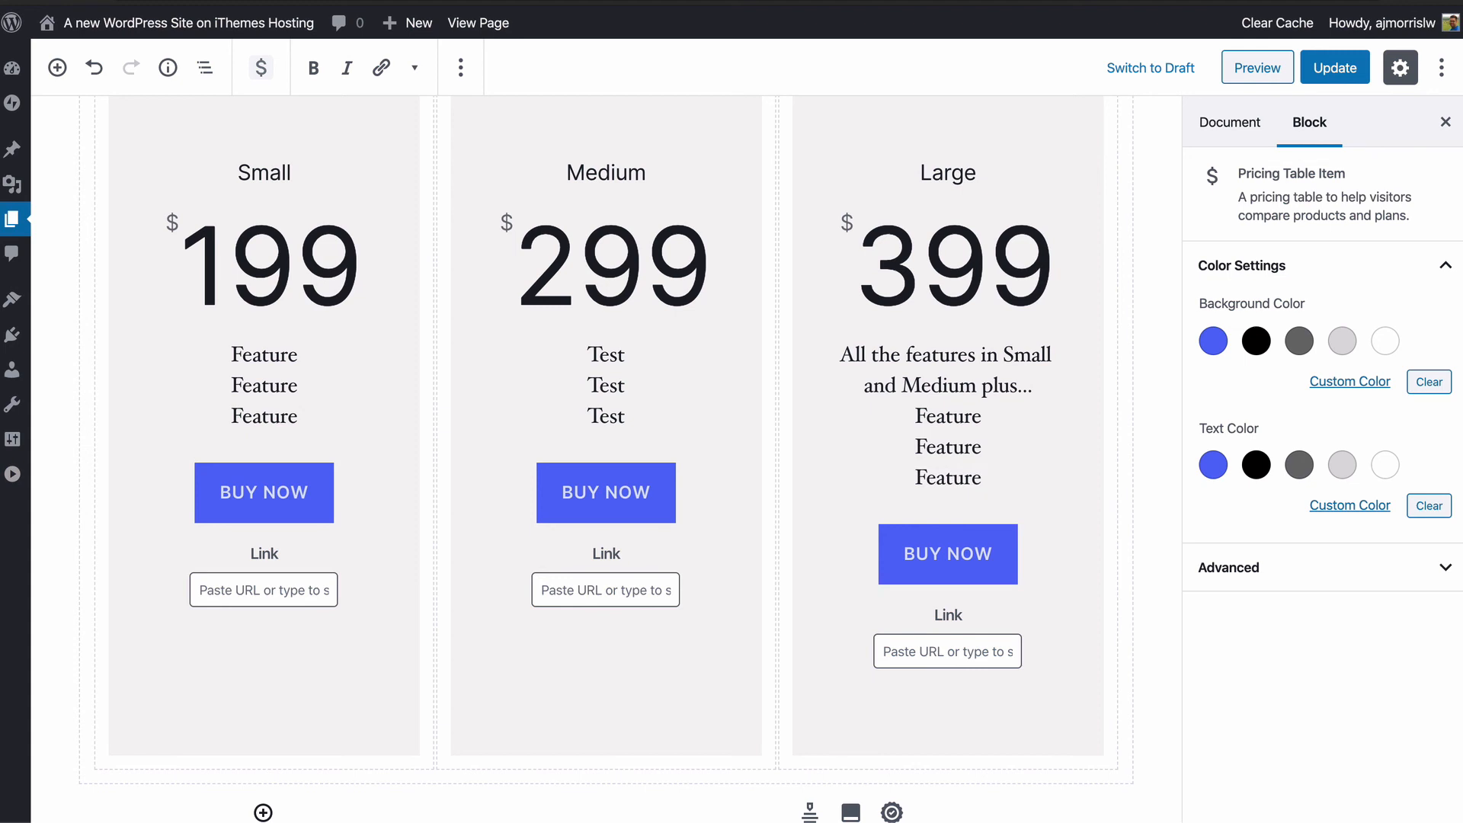
Step: Insert two blank lines above the feature lists of the Medium and Small plans to align them with the Large plan's features
{"action": "left_click", "coordinate": [591, 355]}
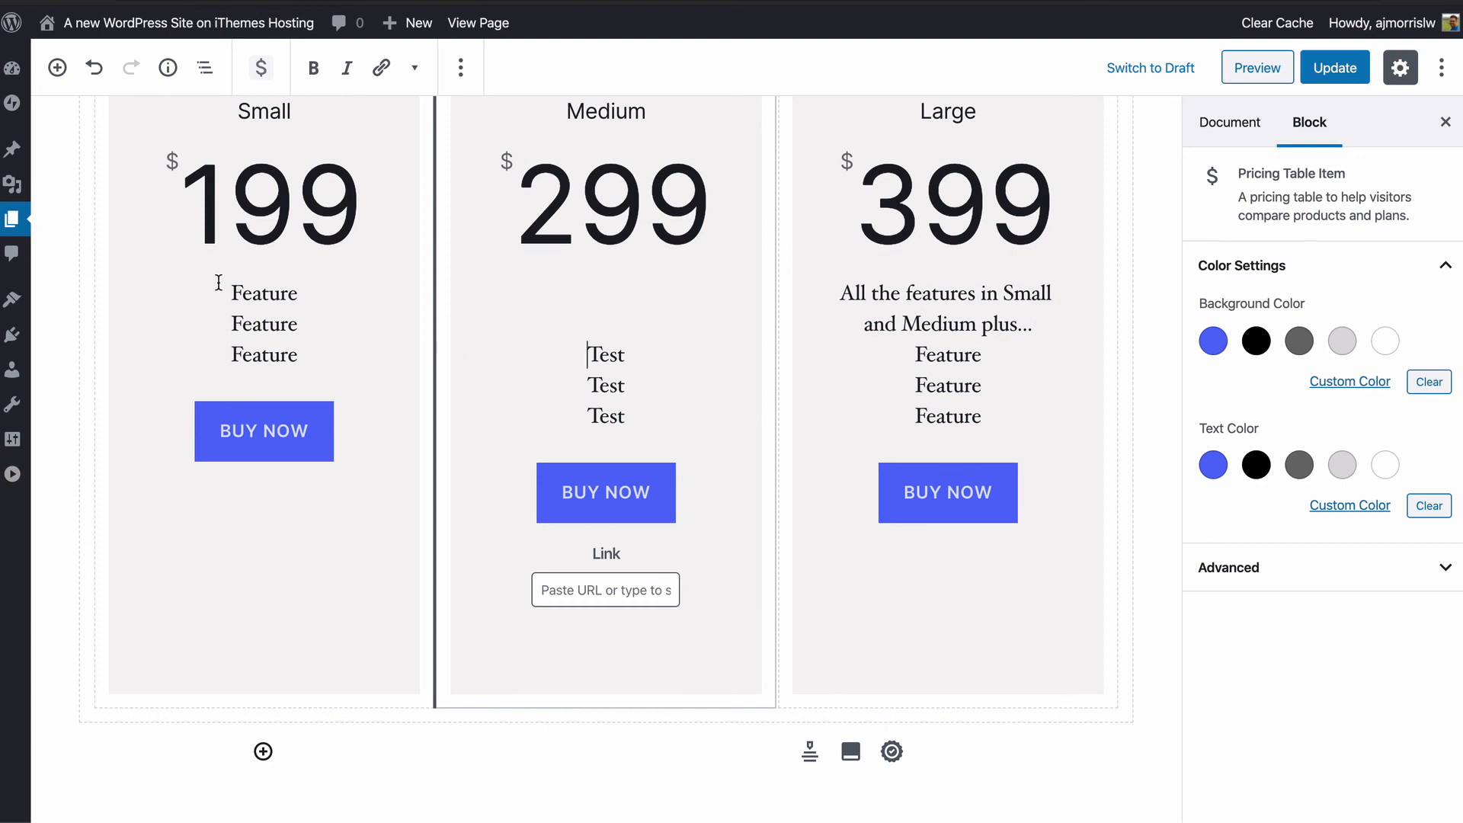
{"action": "left_click", "coordinate": [222, 291]}
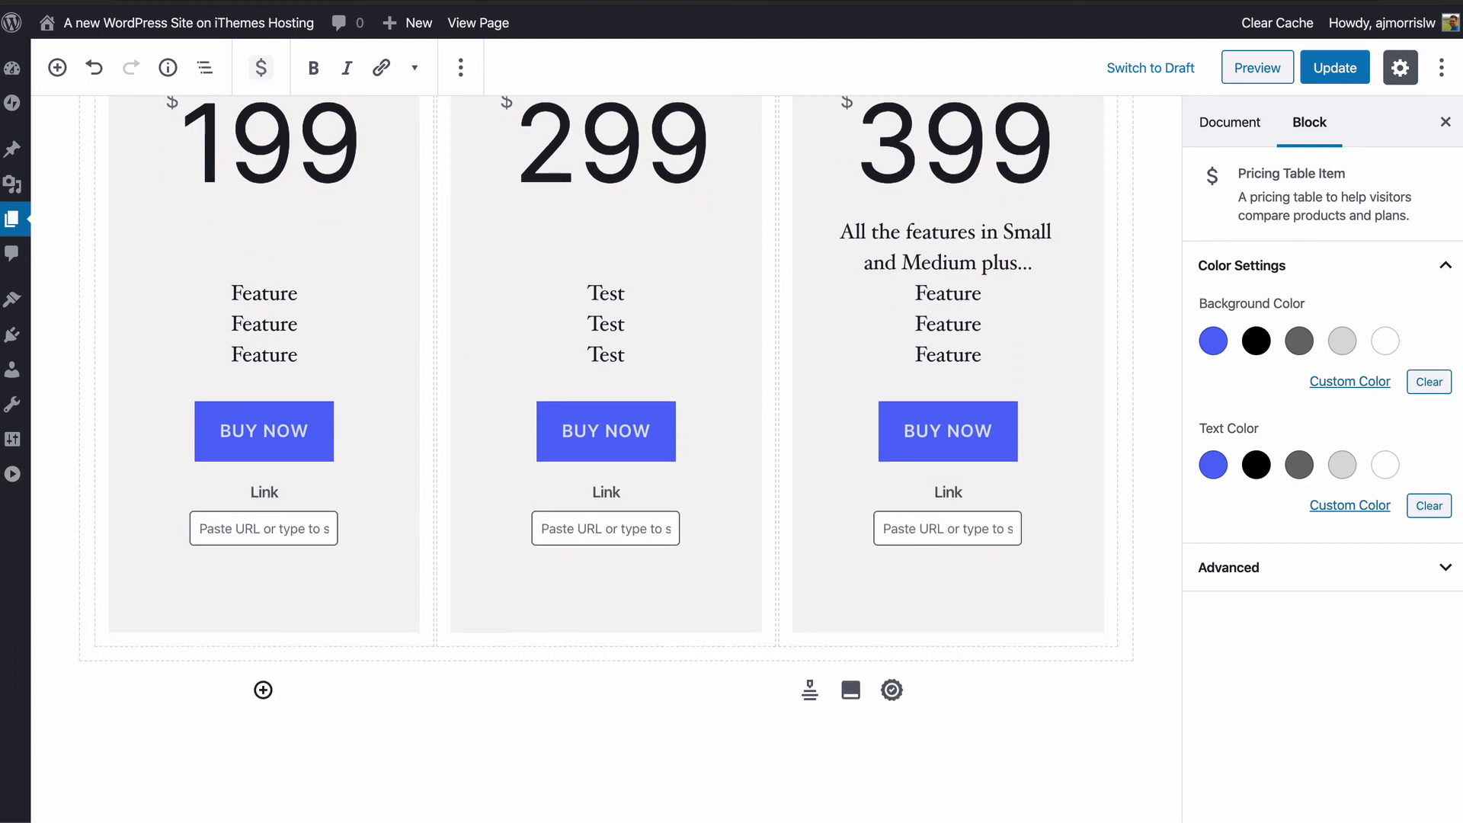
Step: Make the text "All the features in Small and Medium plus..." bold in the Large plan
{"action": "scroll", "coordinate": [693, 343], "scroll_direction": "up", "scroll_amount": 3}
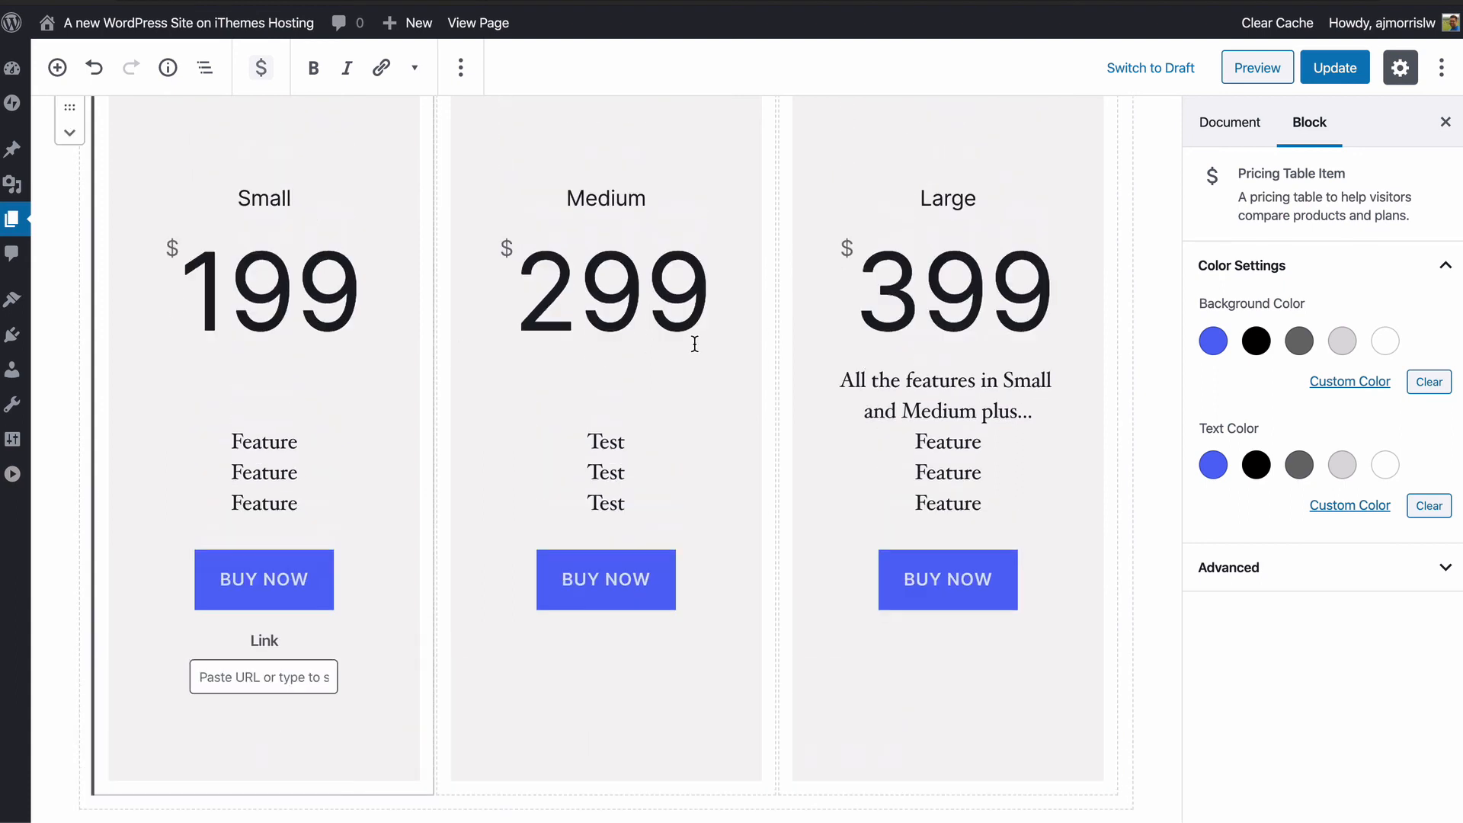
{"action": "left_click_drag", "start_coordinate": [841, 379], "coordinate": [1061, 400]}
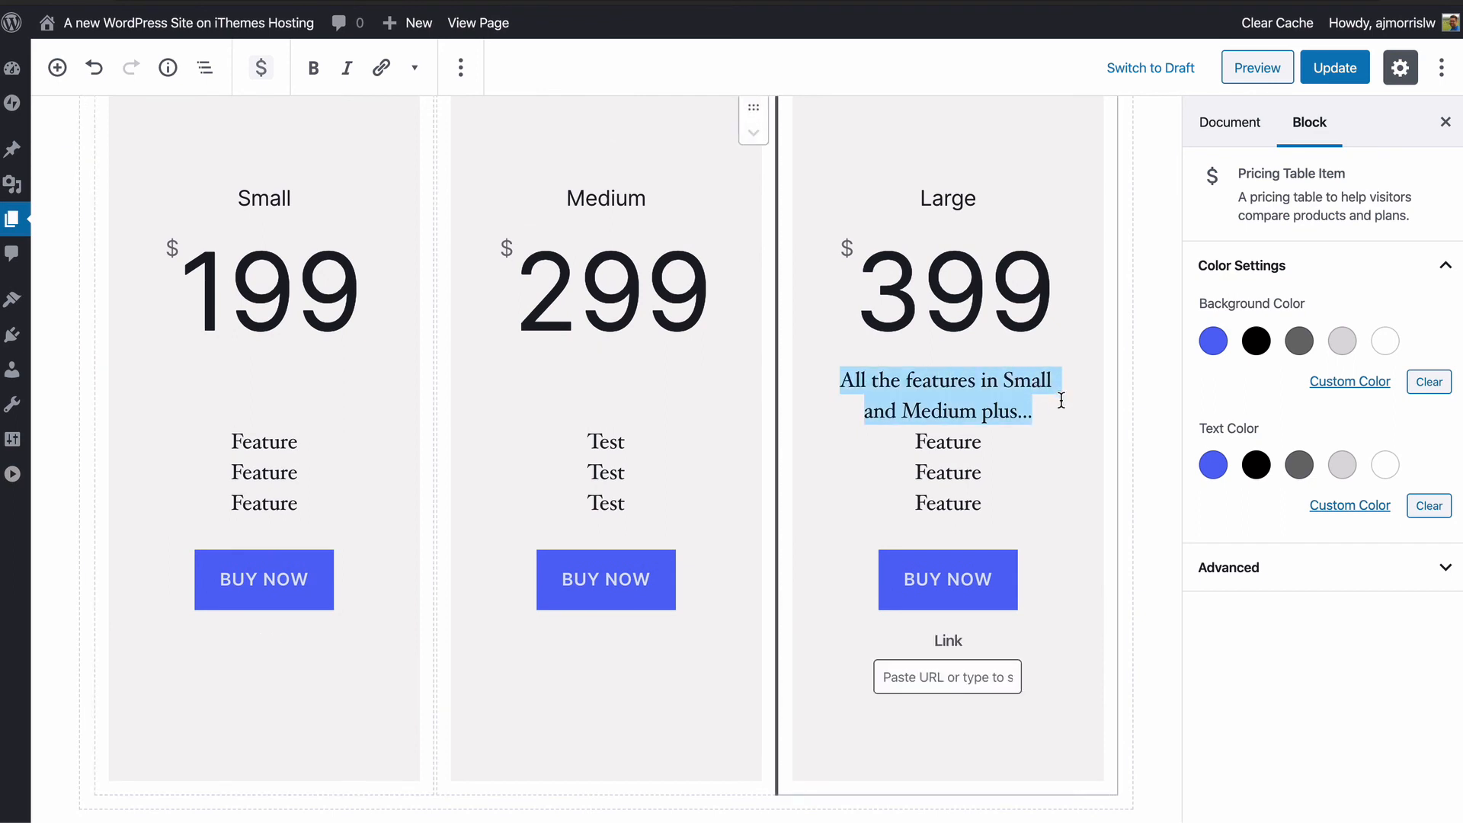
{"action": "key", "text": "ctrl+b"}
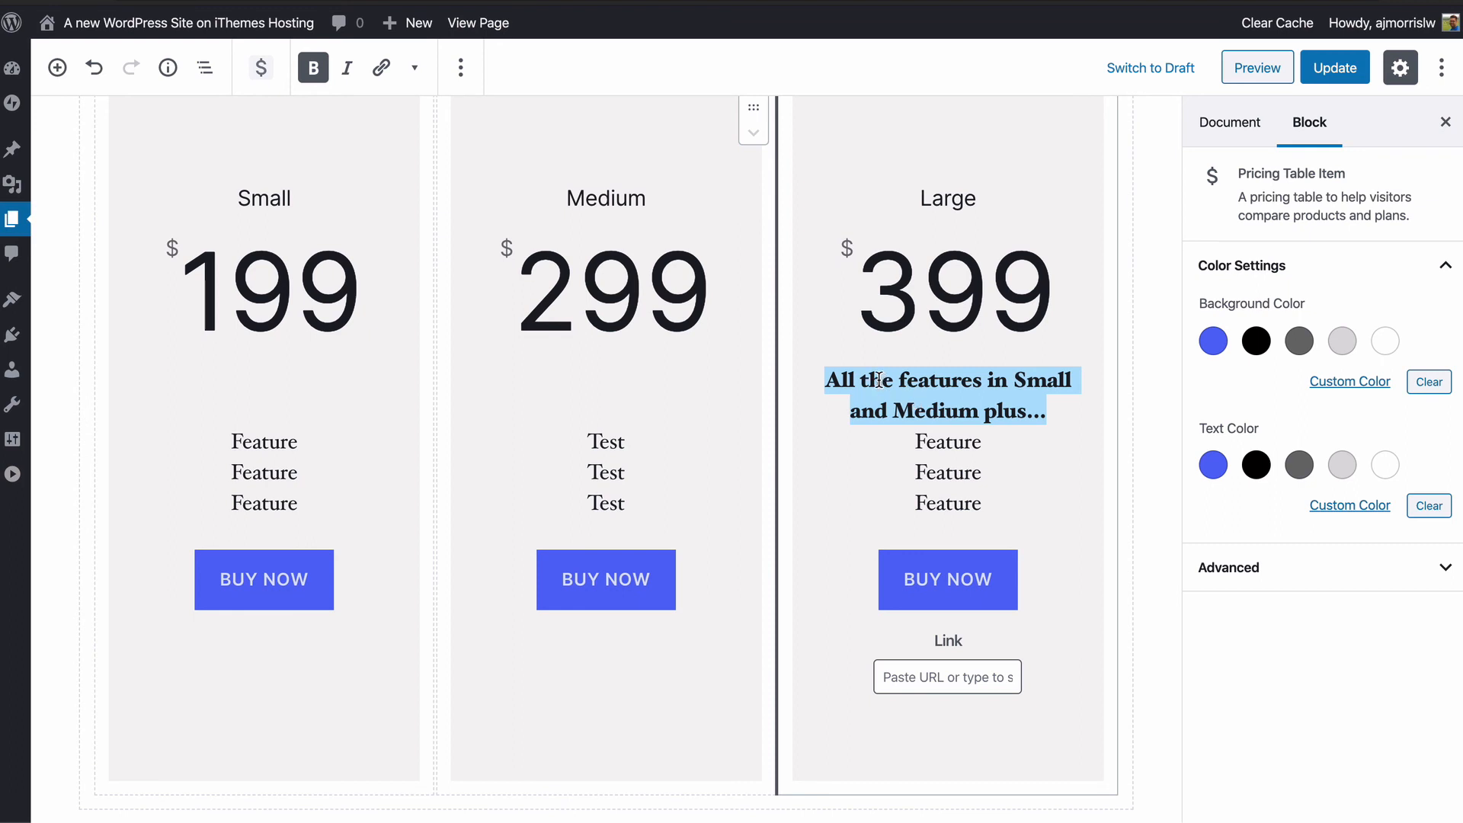
{"action": "left_click", "coordinate": [414, 73]}
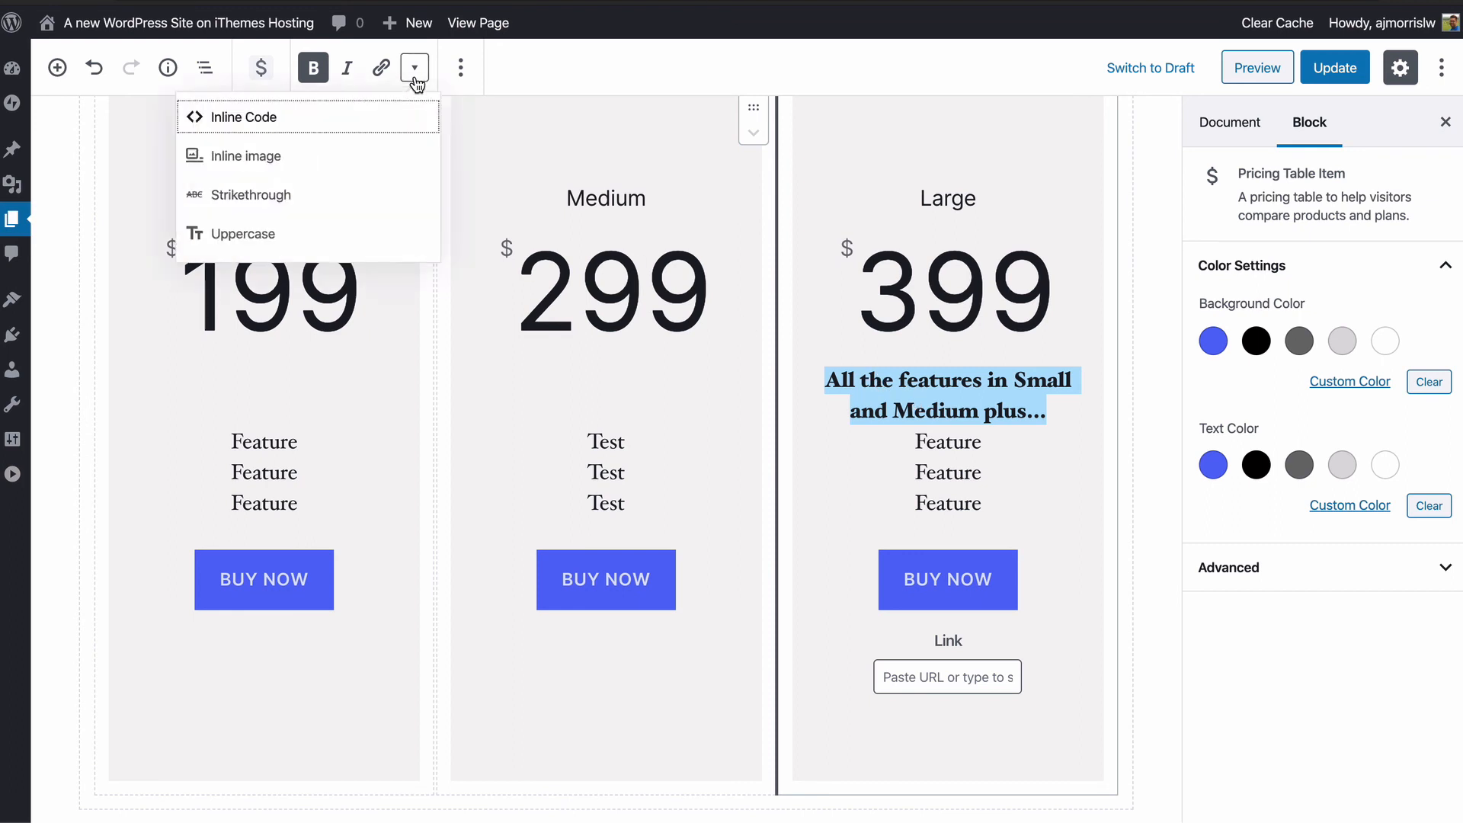
{"action": "left_click", "coordinate": [411, 72]}
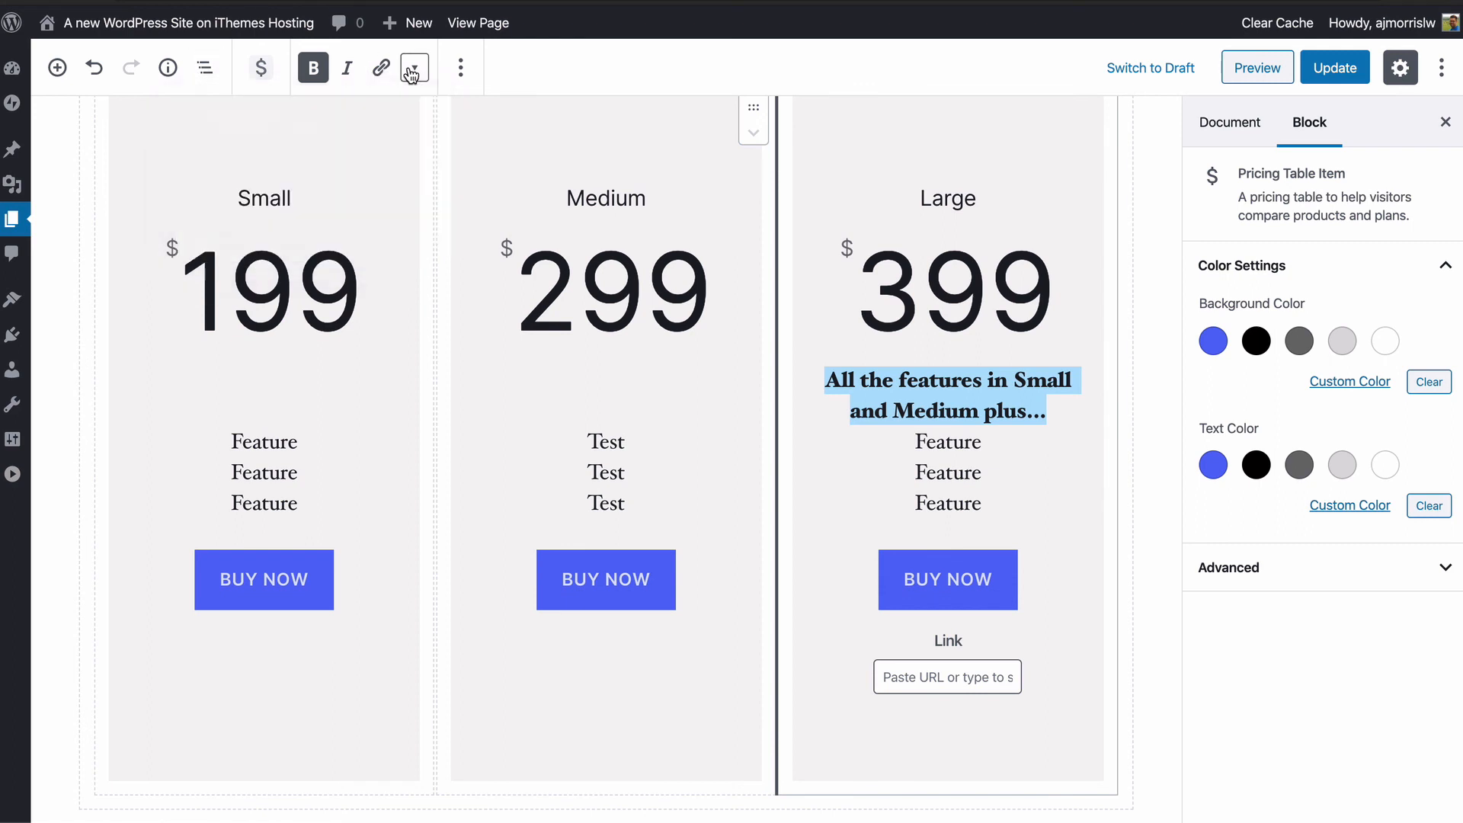
{"action": "left_click", "coordinate": [975, 404]}
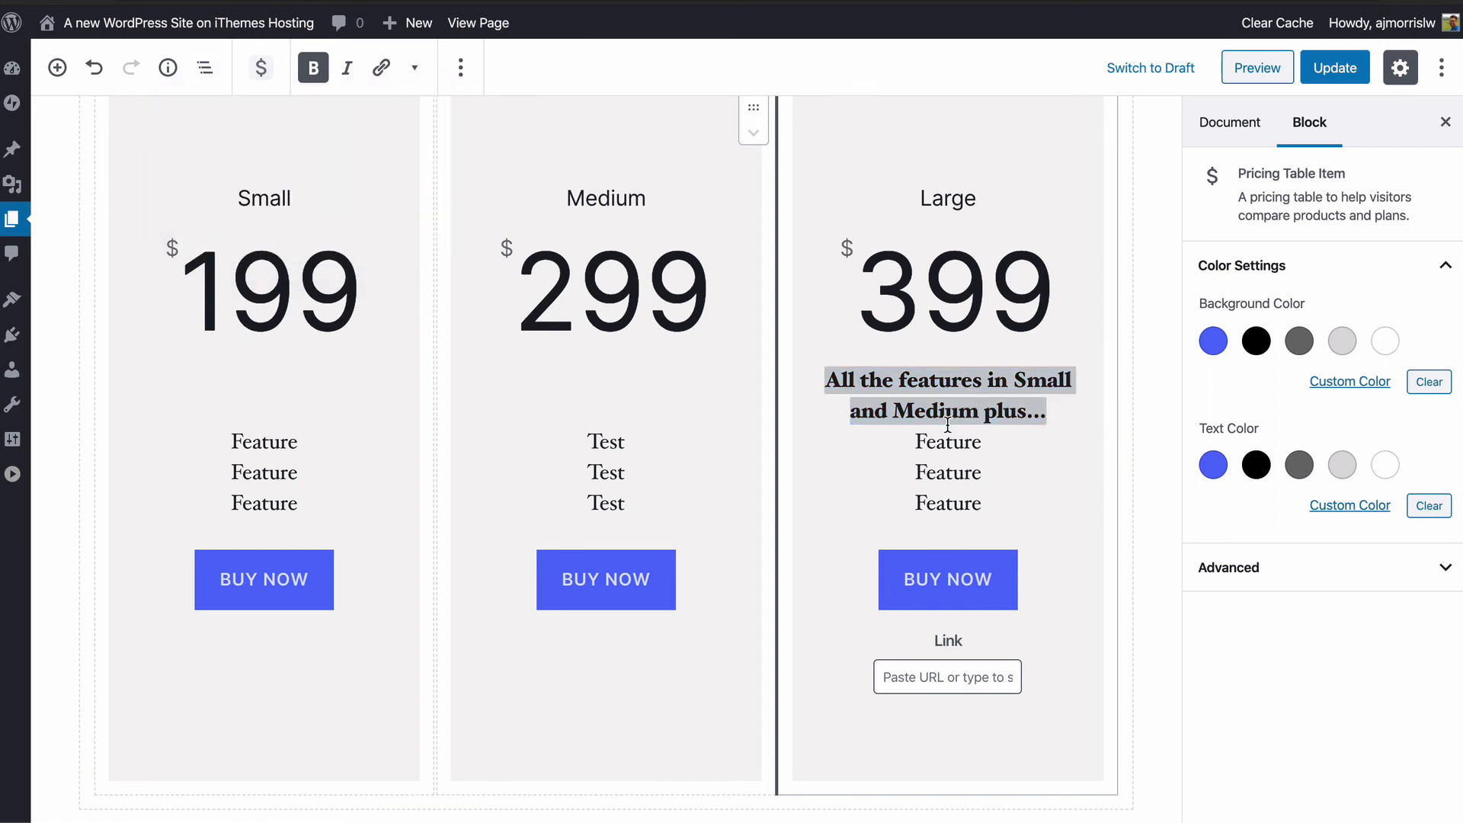
Step: Update the page and check the pricing table on the published page
{"action": "left_click", "coordinate": [1293, 70]}
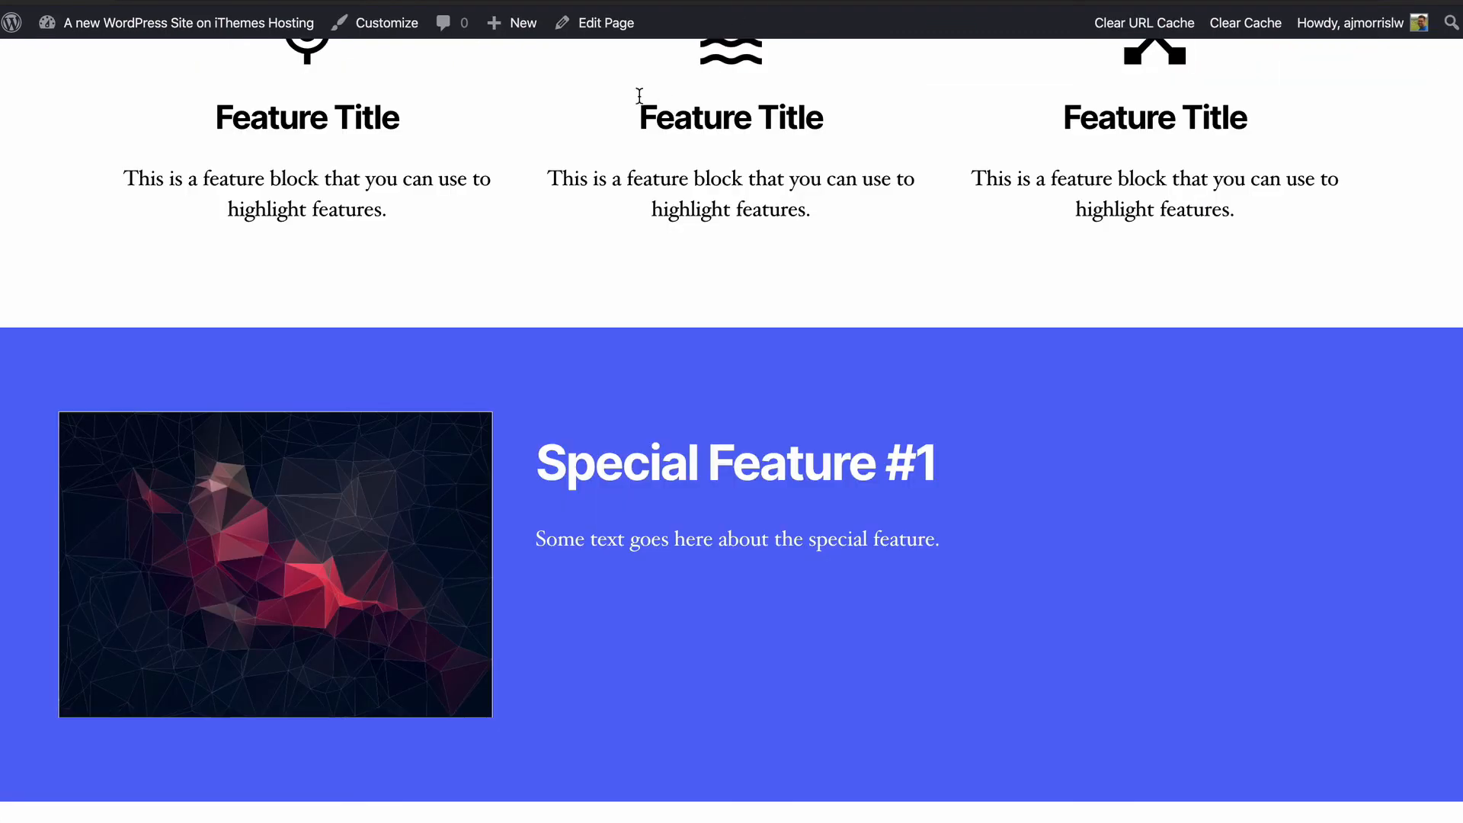
{"action": "scroll", "coordinate": [516, 329], "scroll_direction": "down", "scroll_amount": 1}
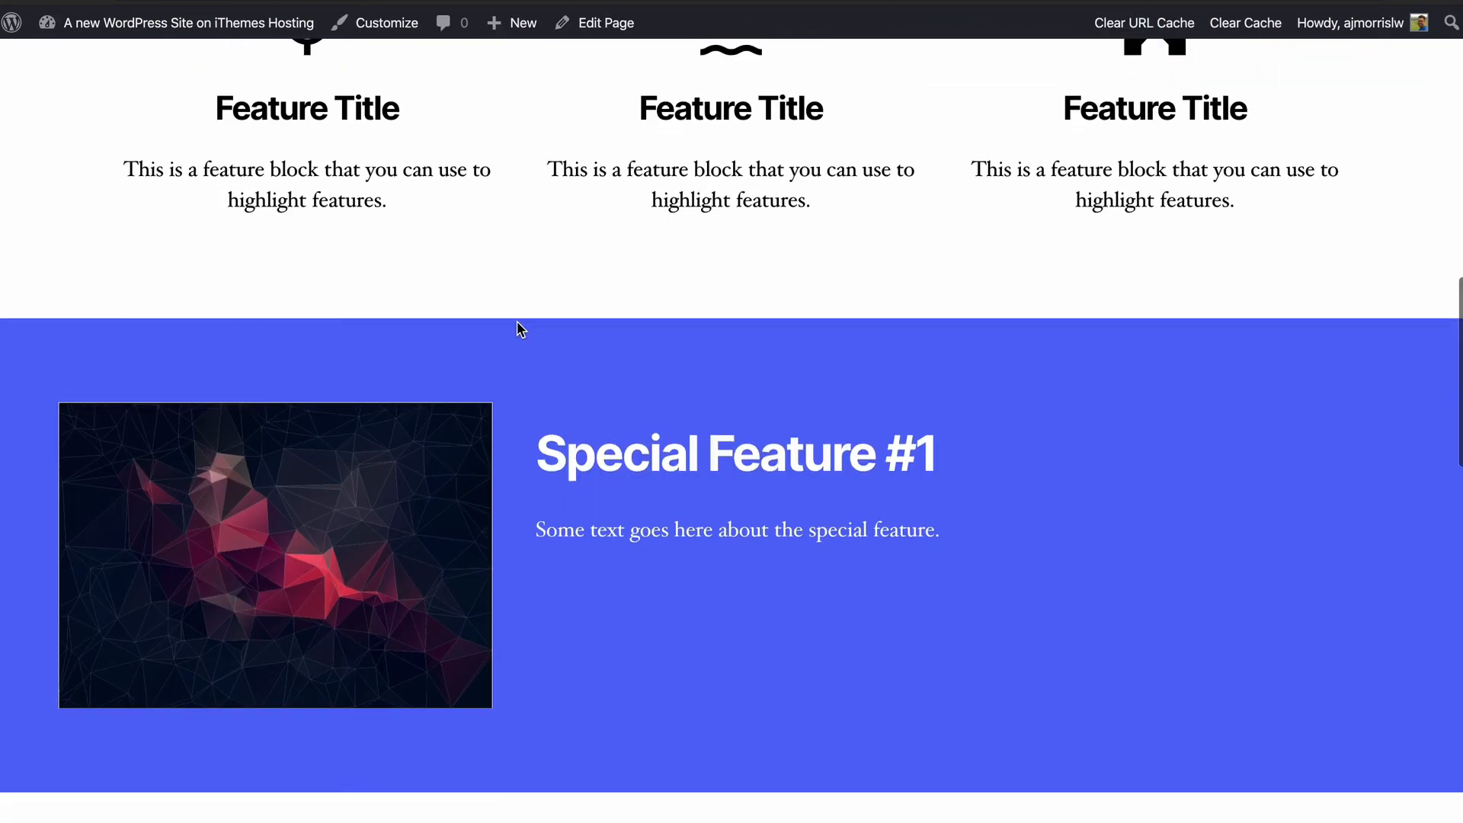
{"action": "scroll", "coordinate": [517, 322], "scroll_direction": "down", "scroll_amount": 10}
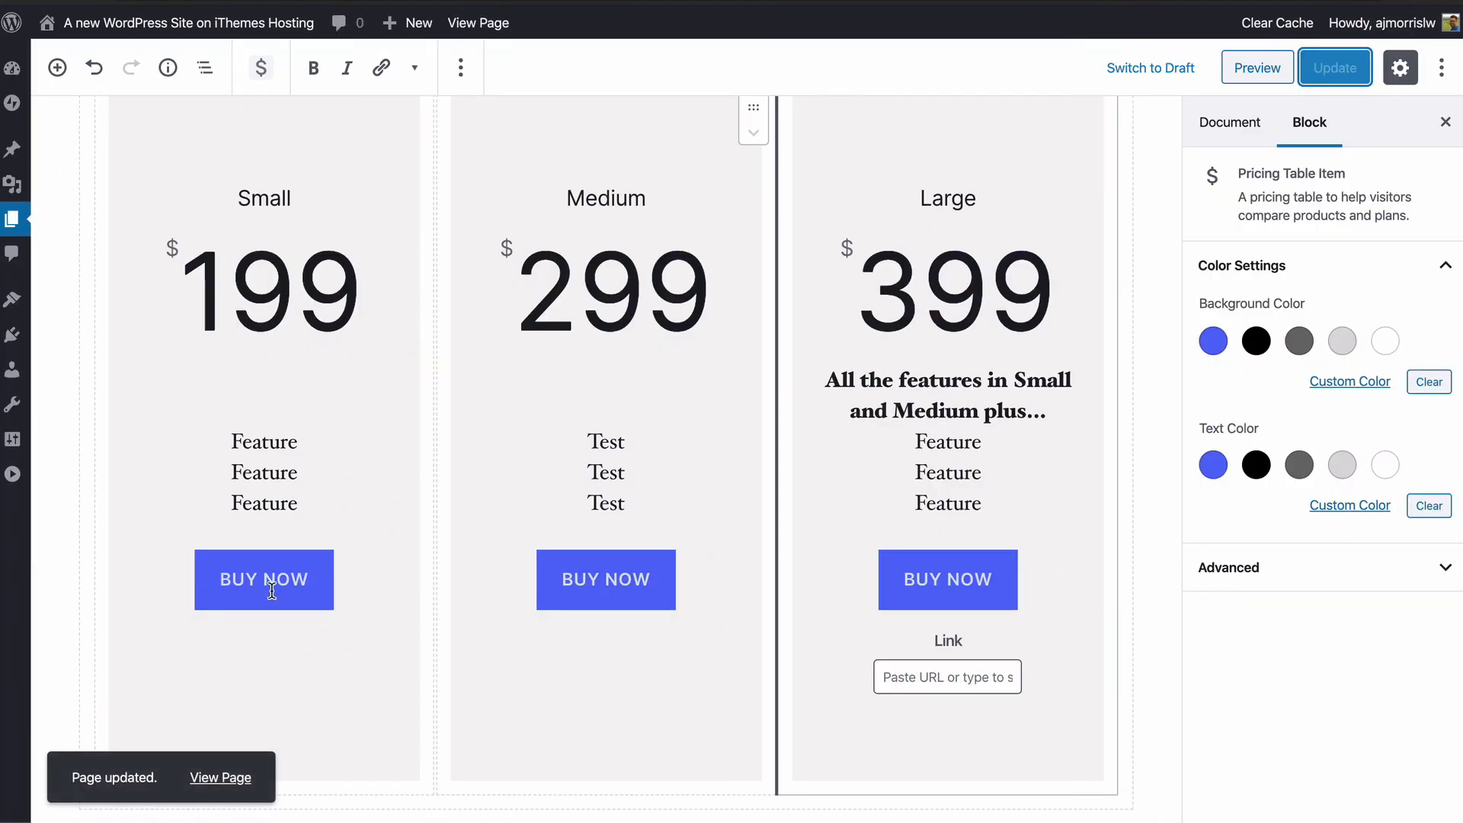
Step: Enter "BUY NOW" as the real button text in the Small, Medium and Large plans
{"action": "left_click", "coordinate": [272, 591]}
{"action": "type", "text": "BUY N"}
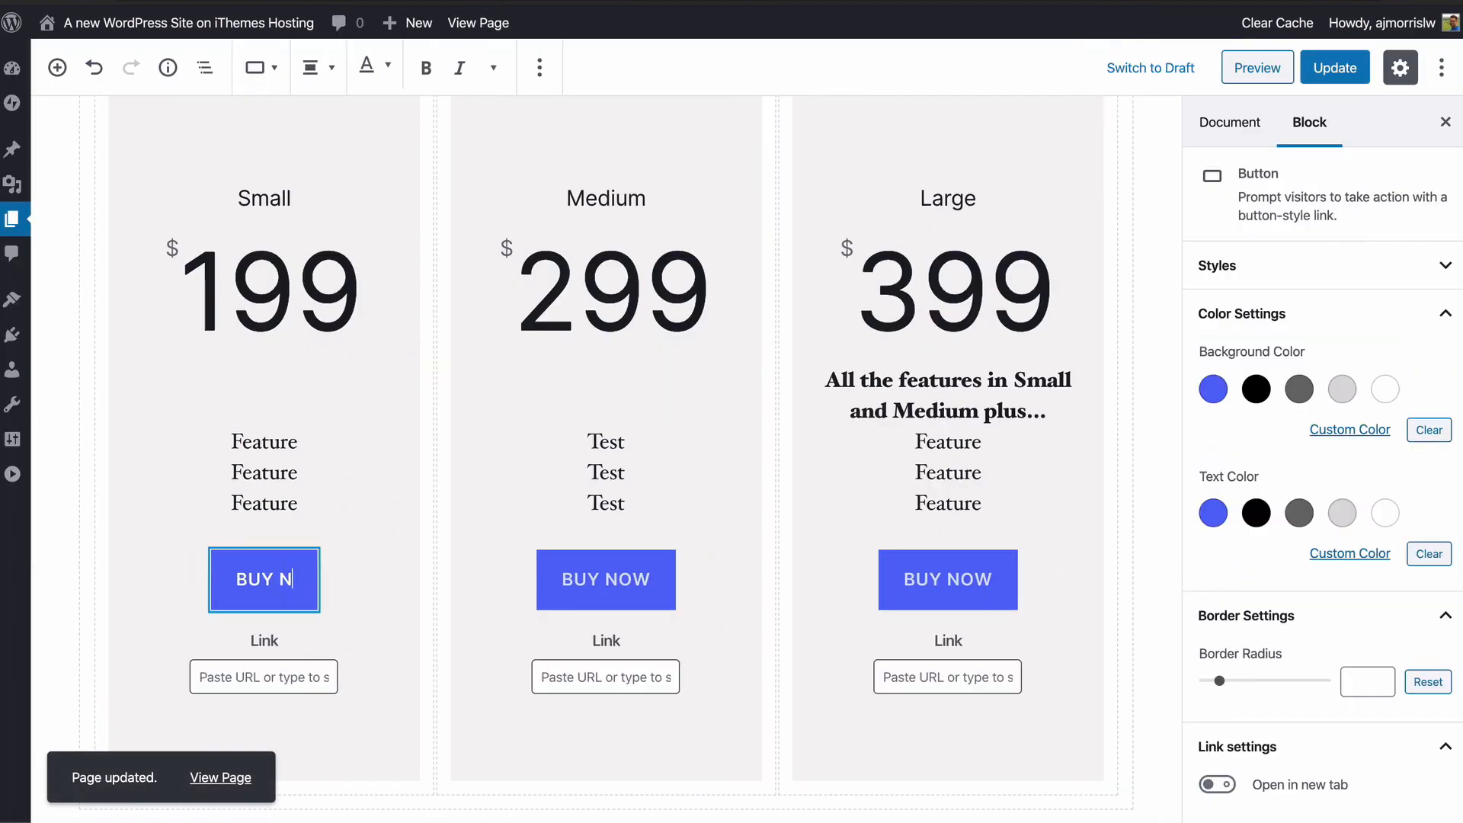
{"action": "type", "text": "OW"}
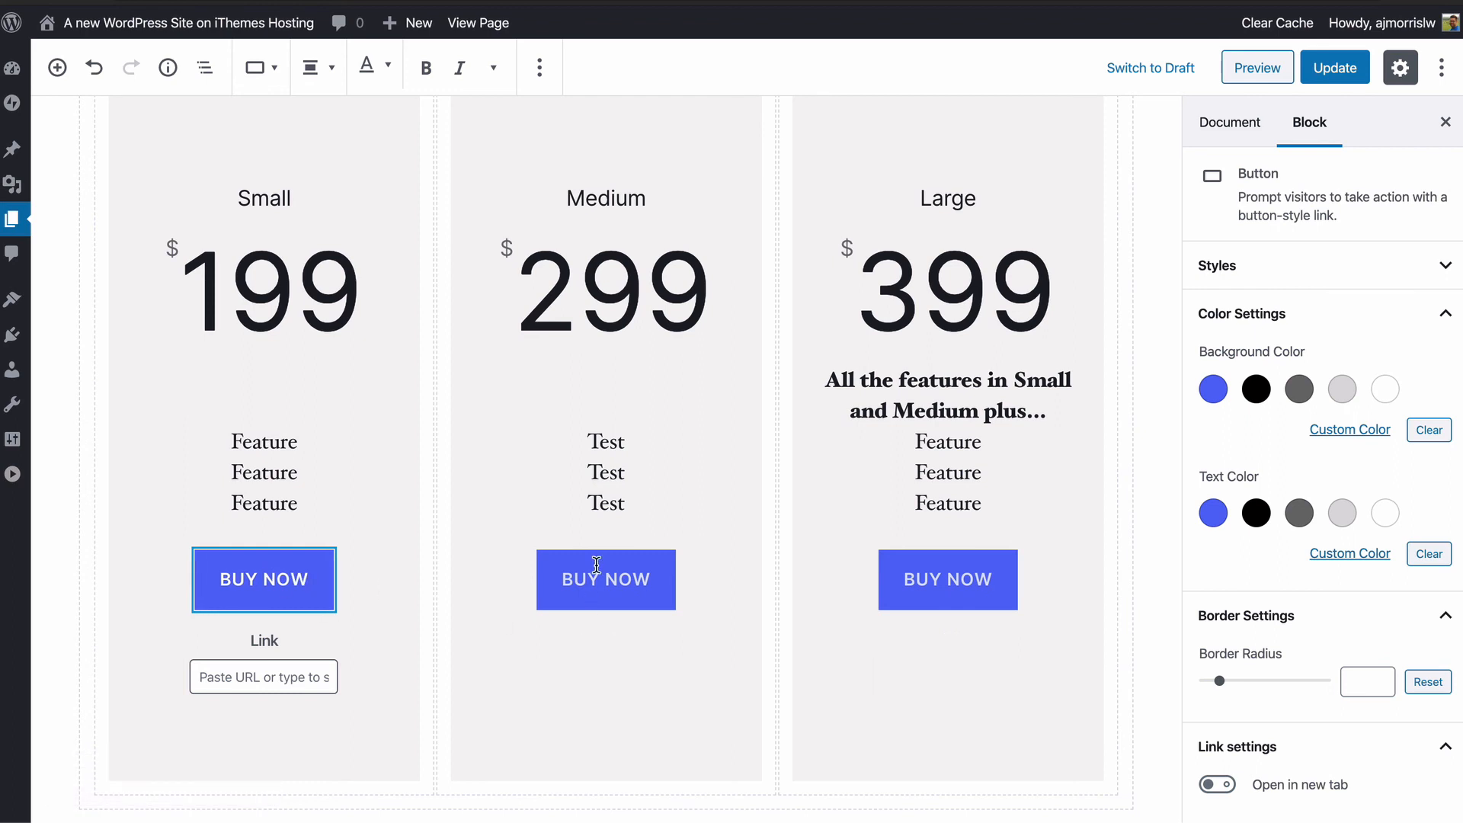
{"action": "left_click", "coordinate": [602, 577]}
{"action": "type", "text": "BUY NOW"}
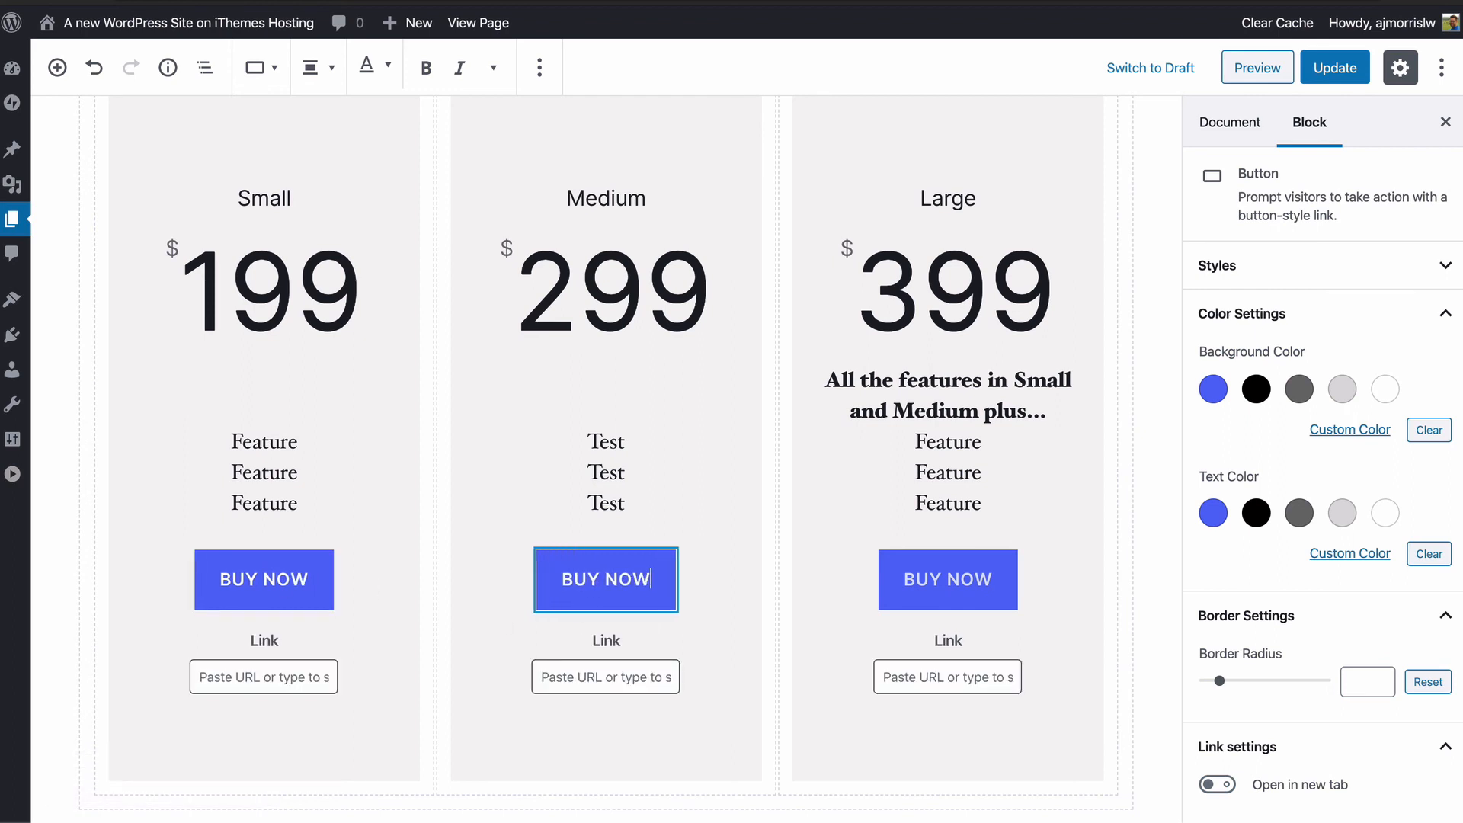
{"action": "left_click", "coordinate": [972, 583]}
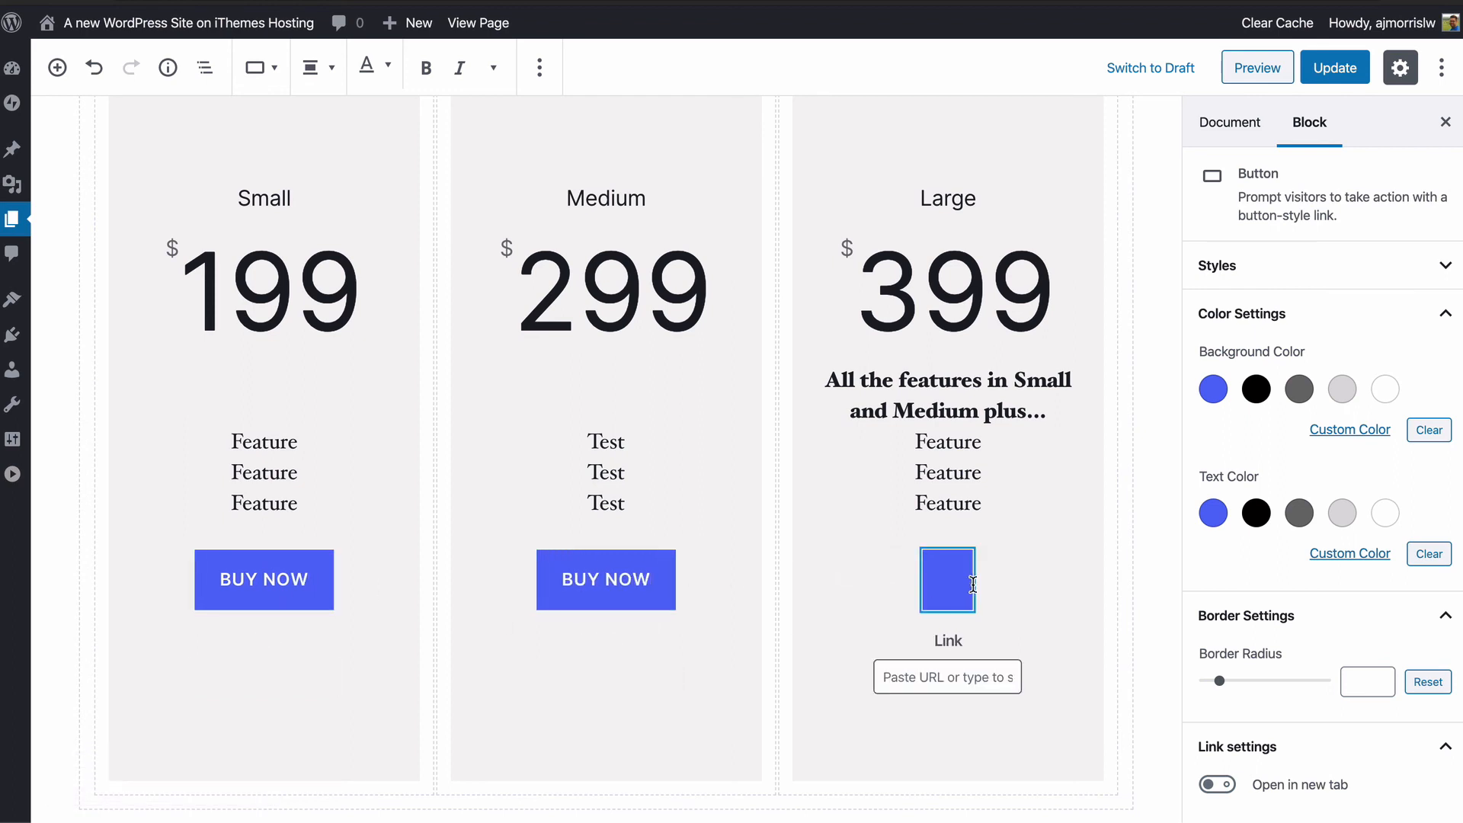
{"action": "type", "text": "BUY NOW"}
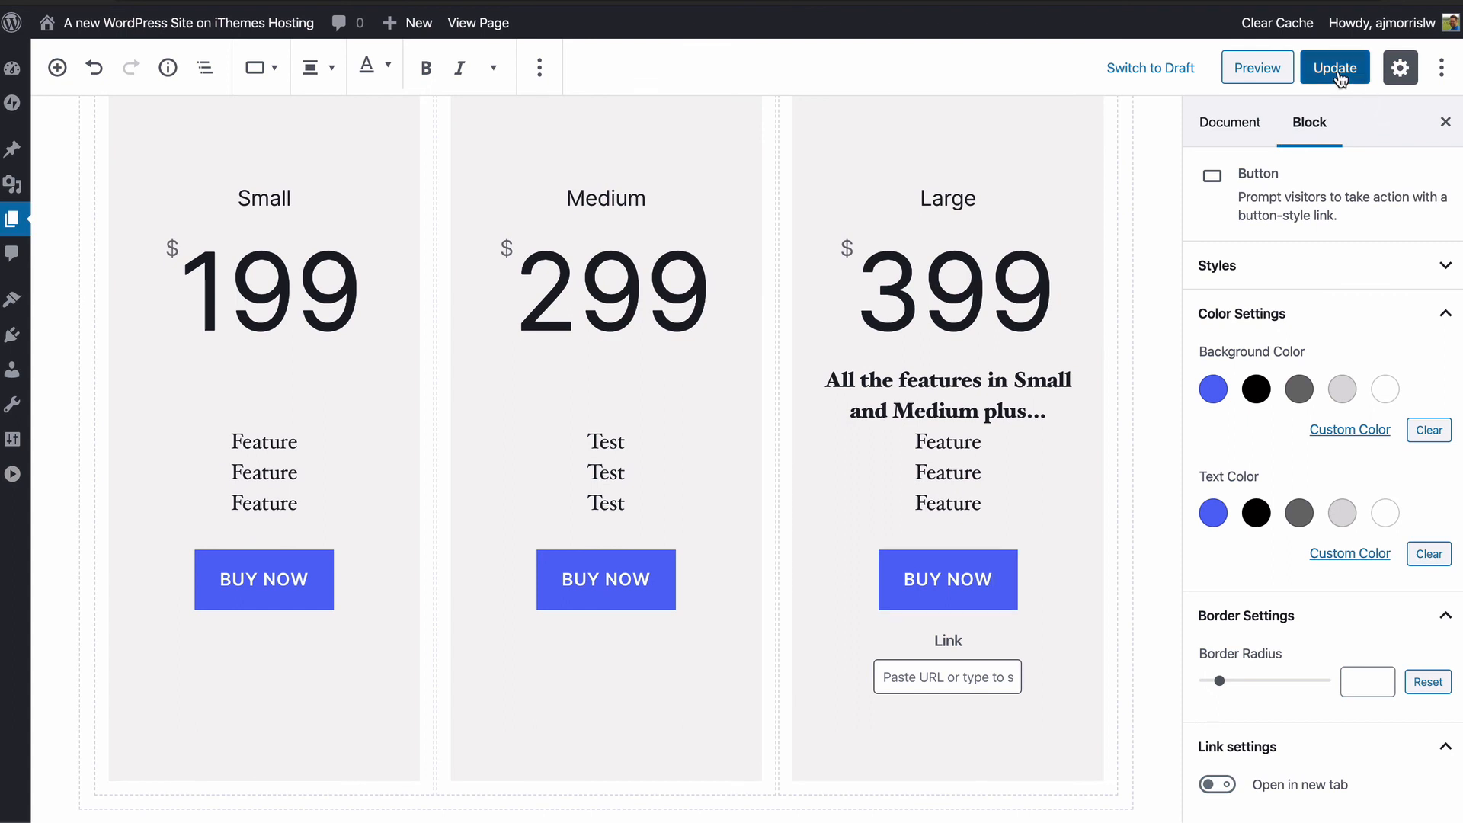
Step: Update the page and reload the published page to review the plans' buttons and feature lists
{"action": "left_click", "coordinate": [1339, 70]}
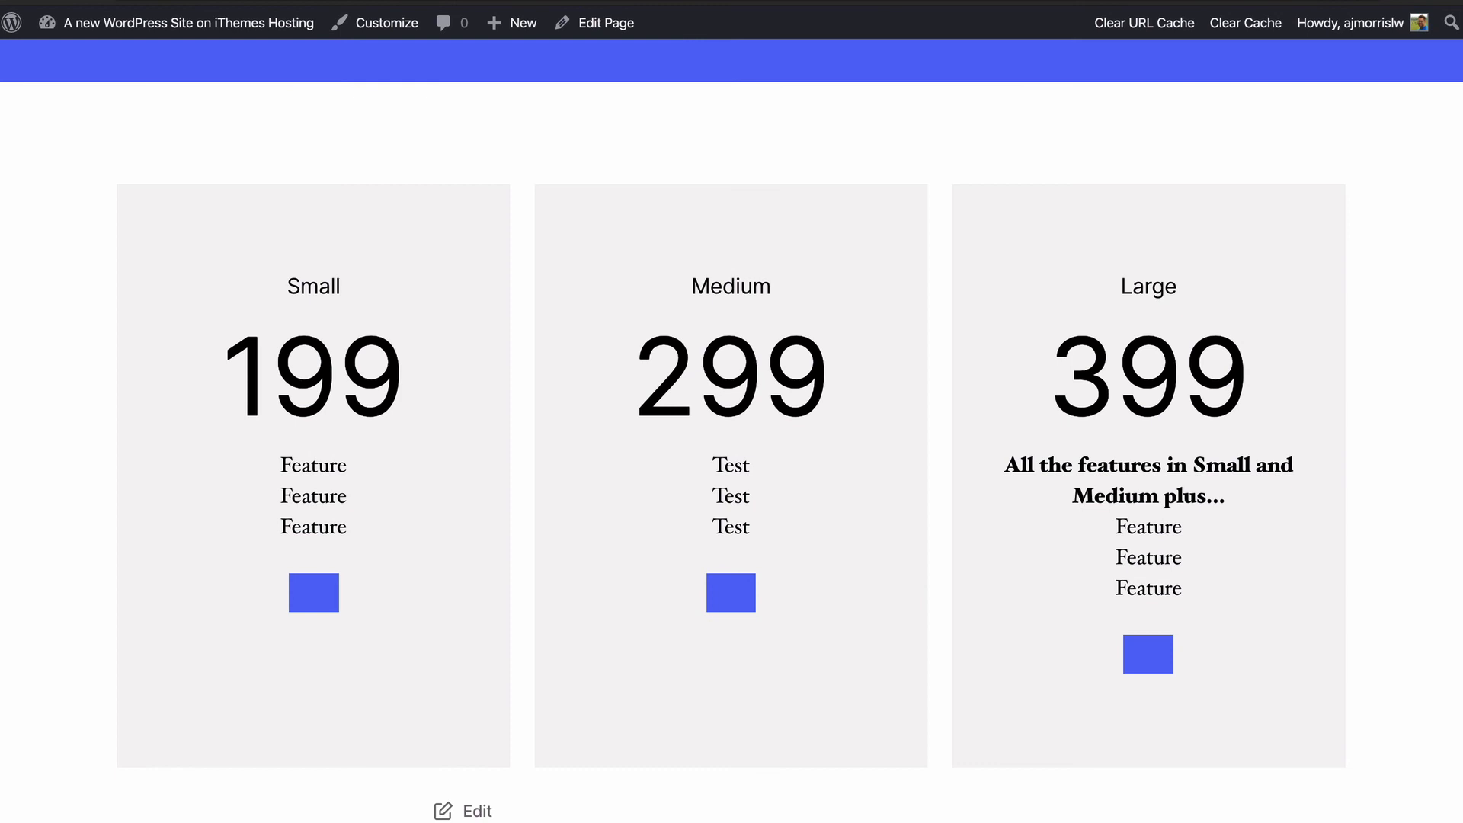
{"action": "key", "text": "super+r"}
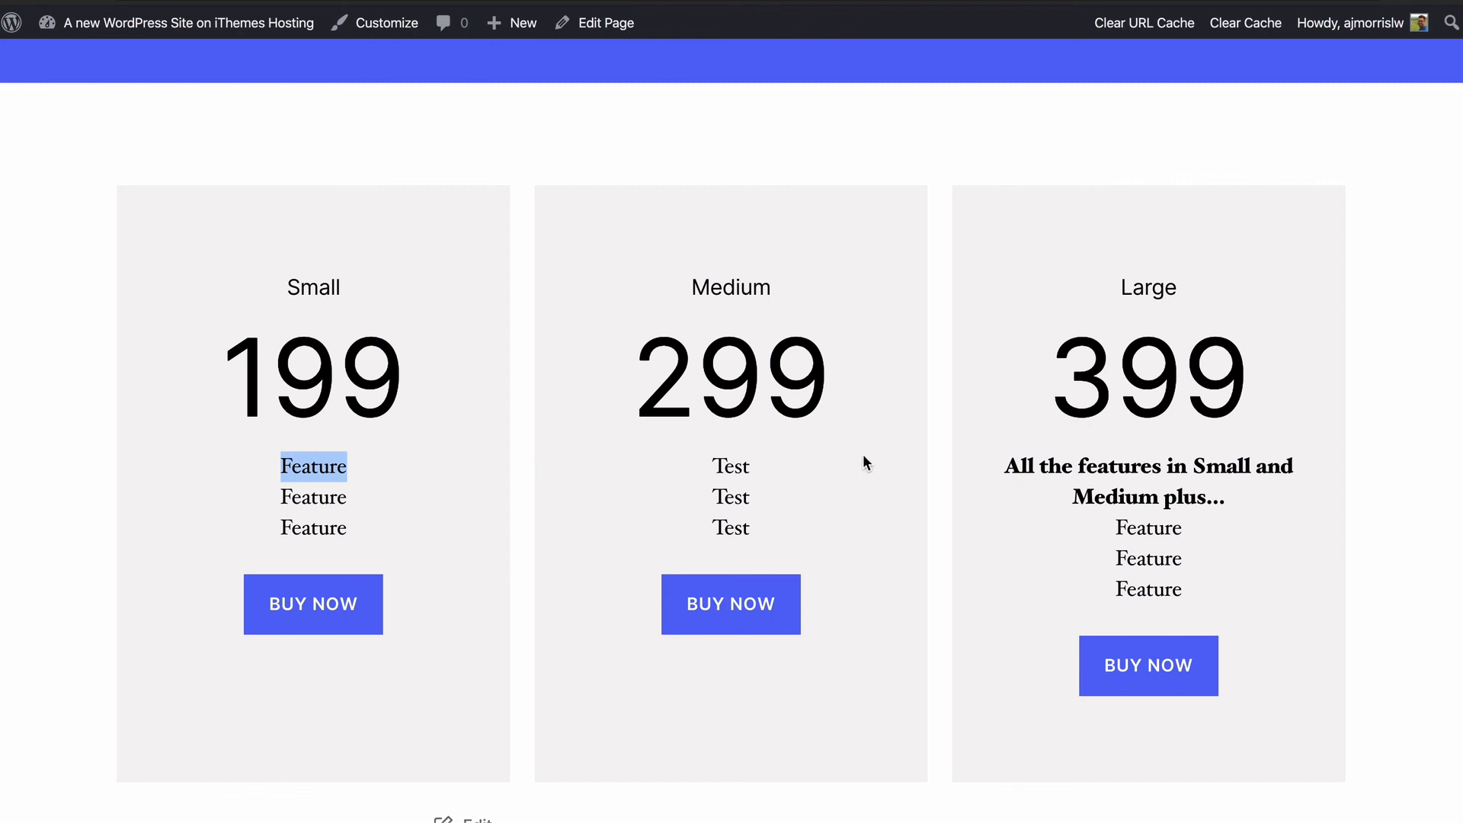
{"action": "double_click", "coordinate": [729, 468]}
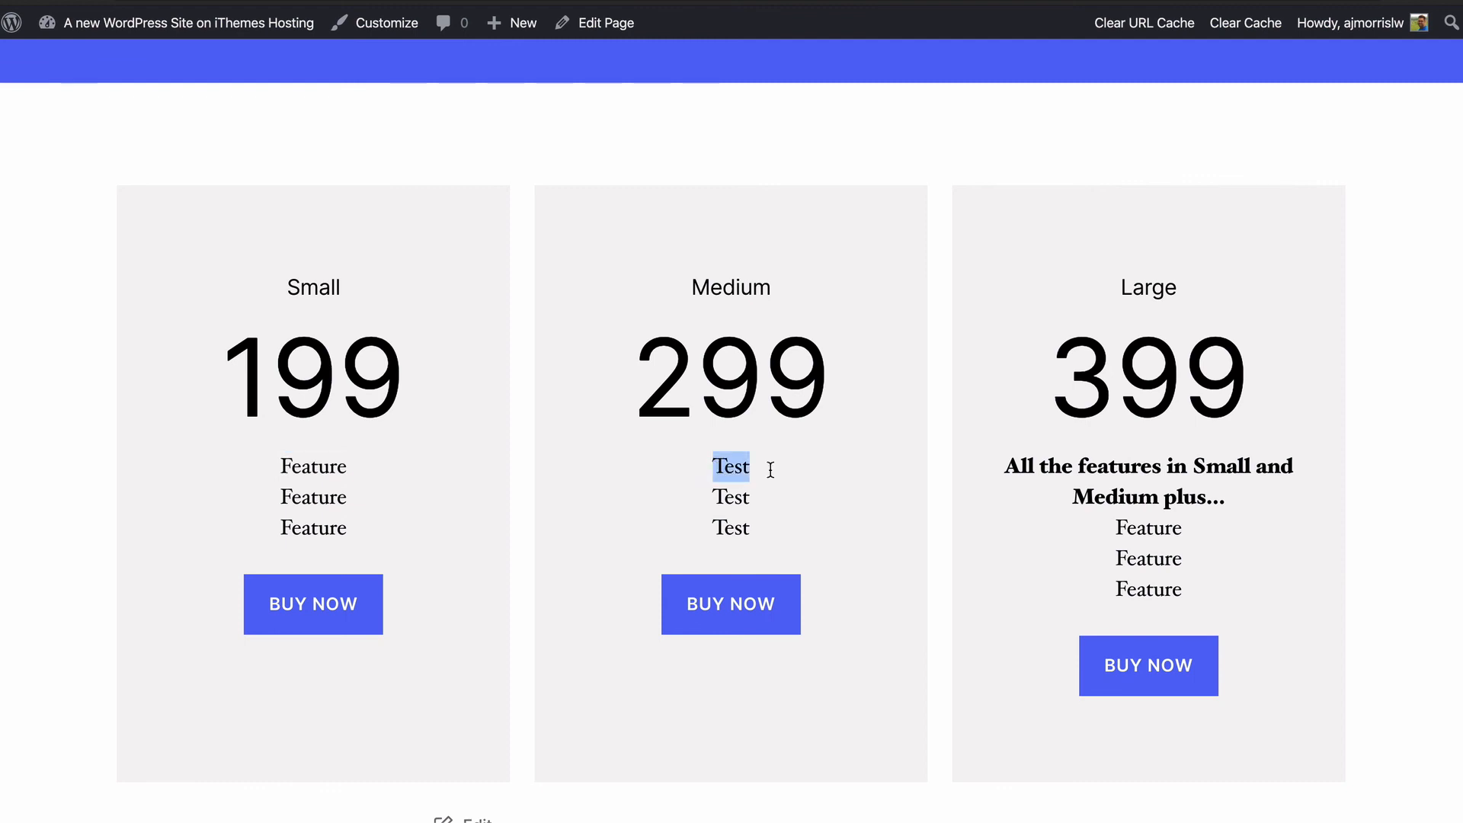
{"action": "left_click_drag", "start_coordinate": [1005, 464], "coordinate": [1260, 497]}
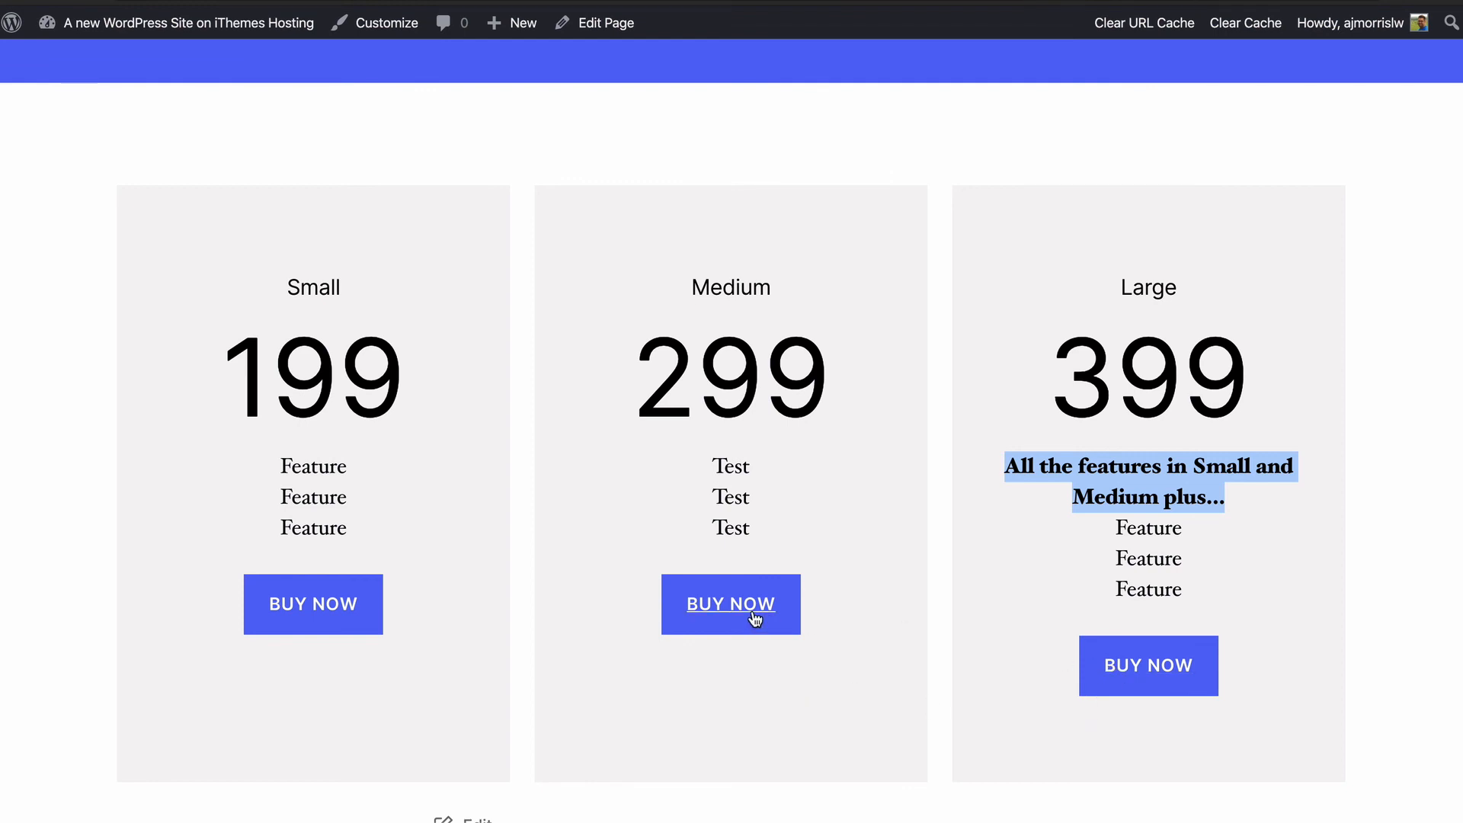
Step: Enter "$" as the currency symbol in the Medium, Small and Large plans of the pricing table
{"action": "key", "text": "ctrl+shift+Tab"}
{"action": "left_click", "coordinate": [606, 381]}
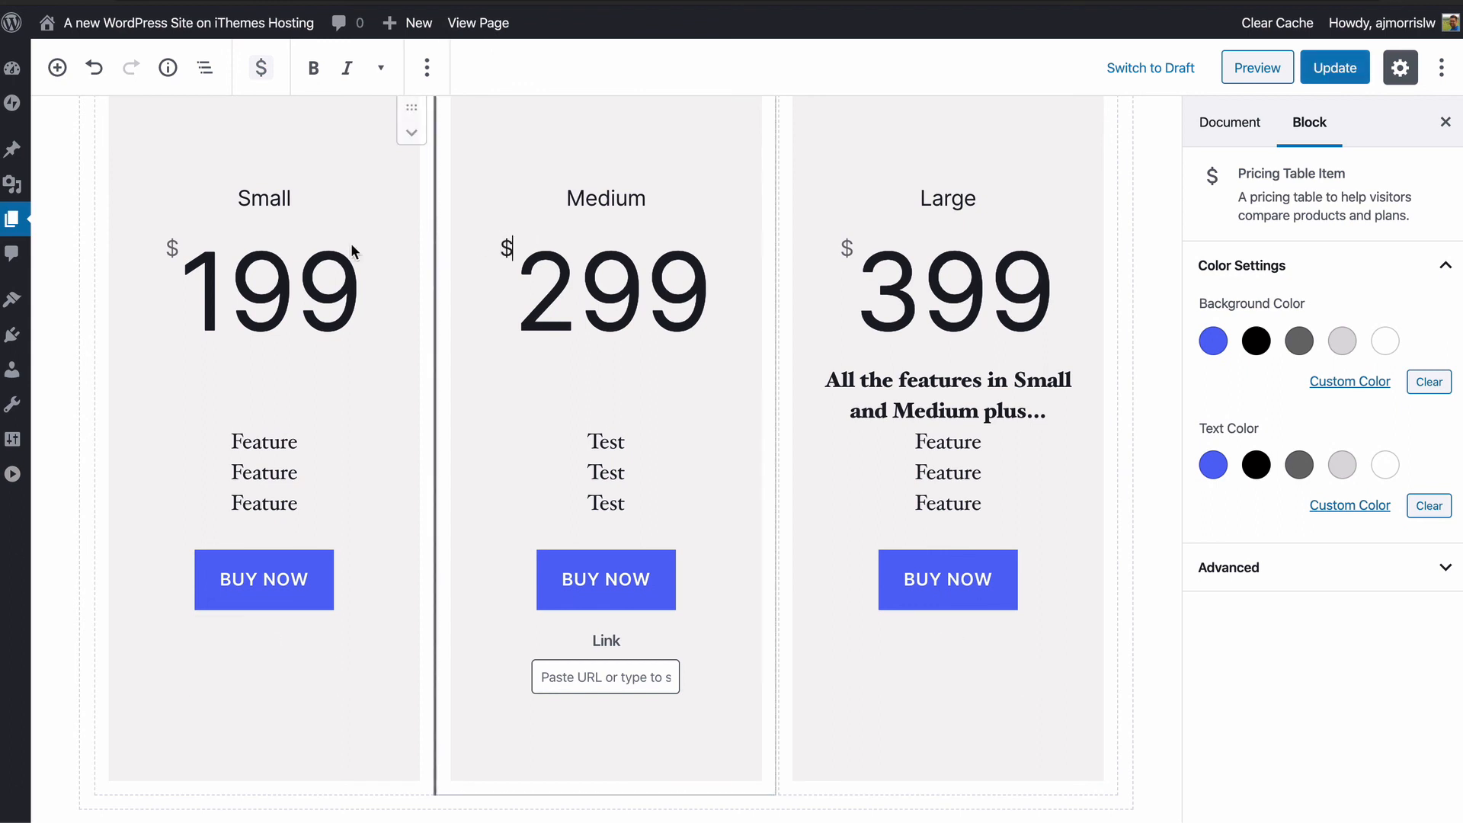
{"action": "left_click", "coordinate": [177, 247]}
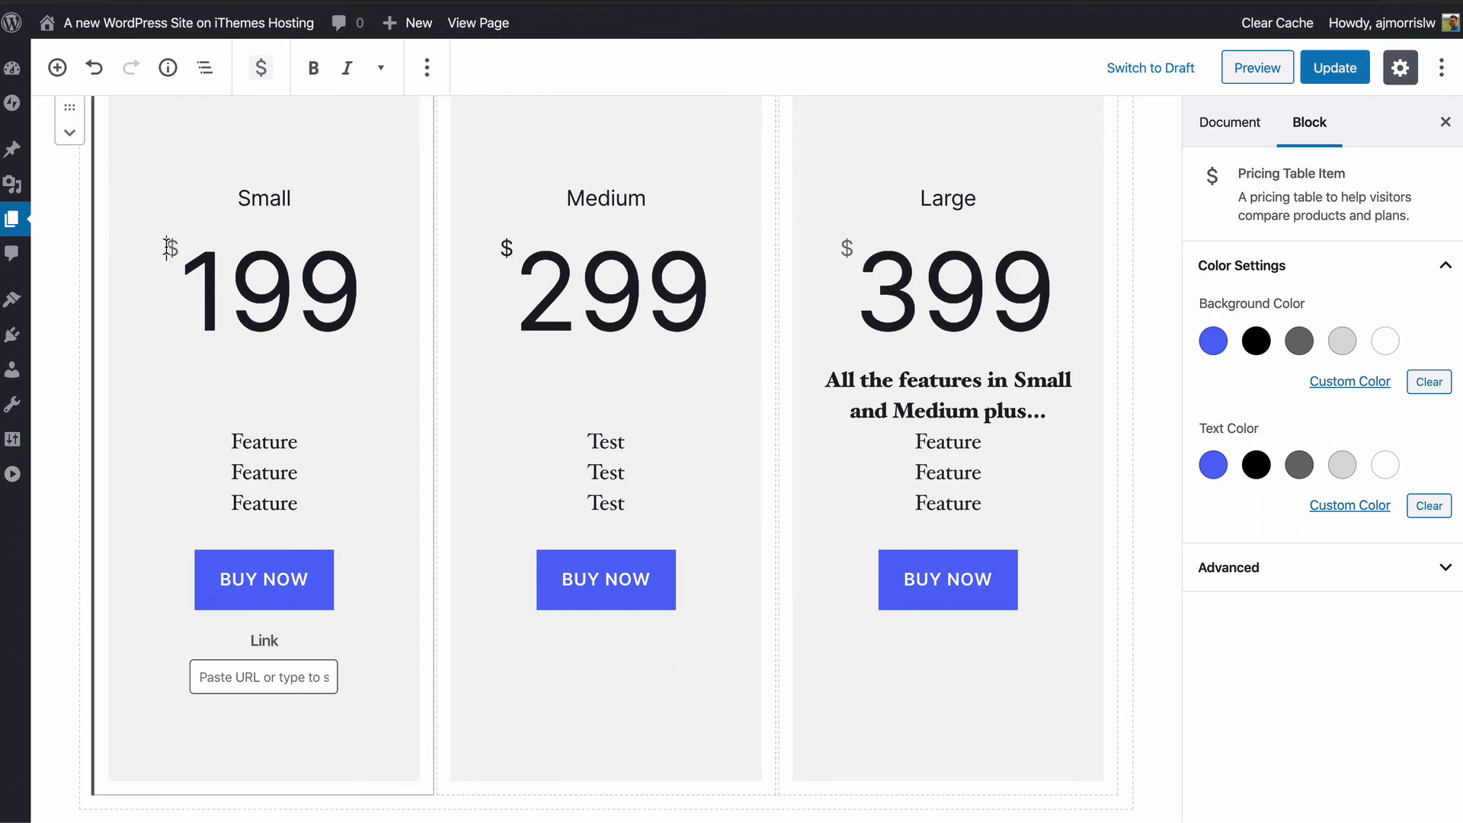
{"action": "left_click", "coordinate": [836, 246]}
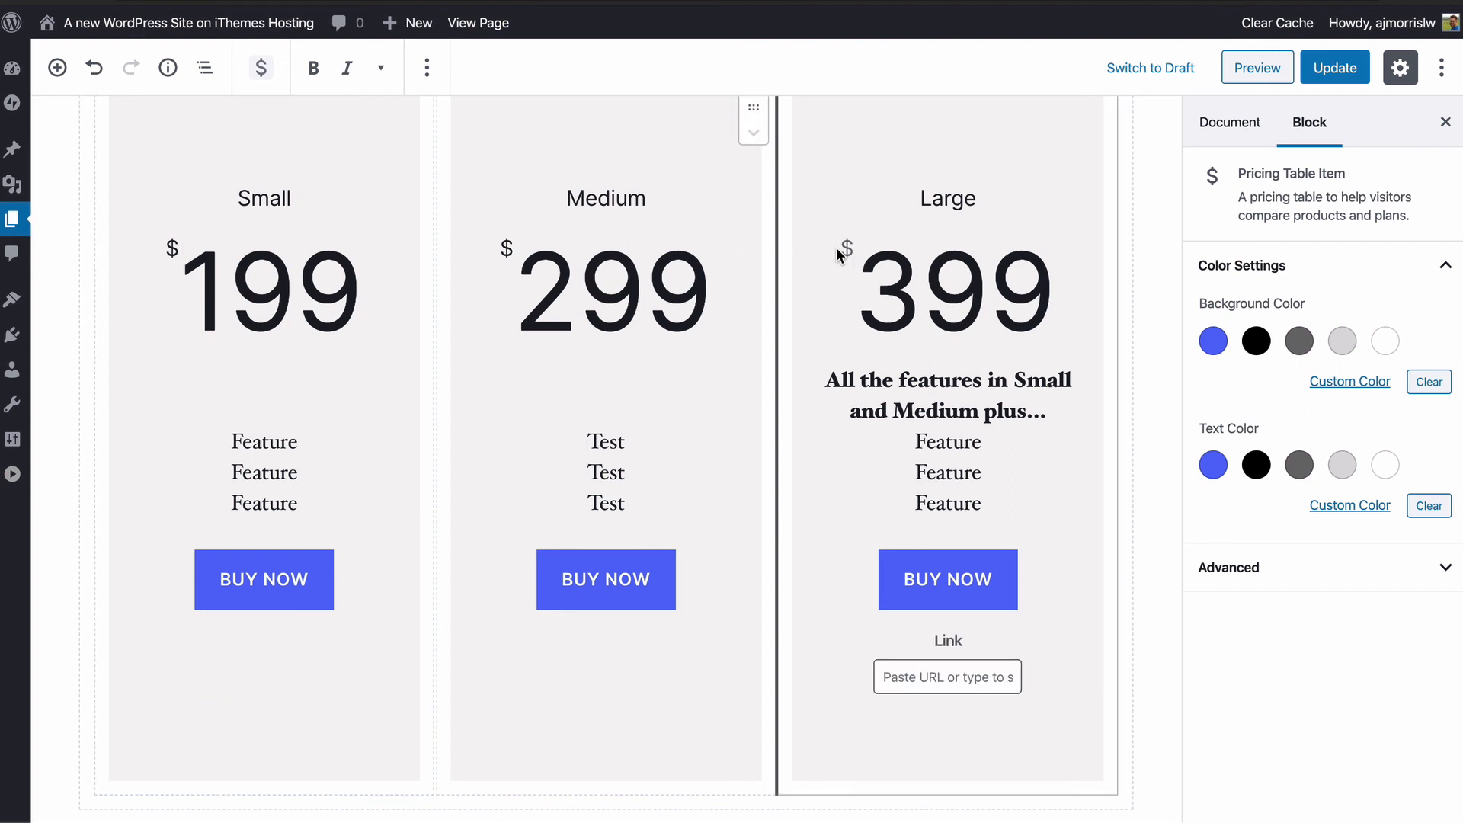
{"action": "type", "text": "$"}
{"action": "key", "text": "BackSpace"}
Step: Update the page and reload the published page to check the plans' currency symbols
{"action": "left_click", "coordinate": [1344, 66]}
{"action": "key", "text": "ctrl+Tab"}
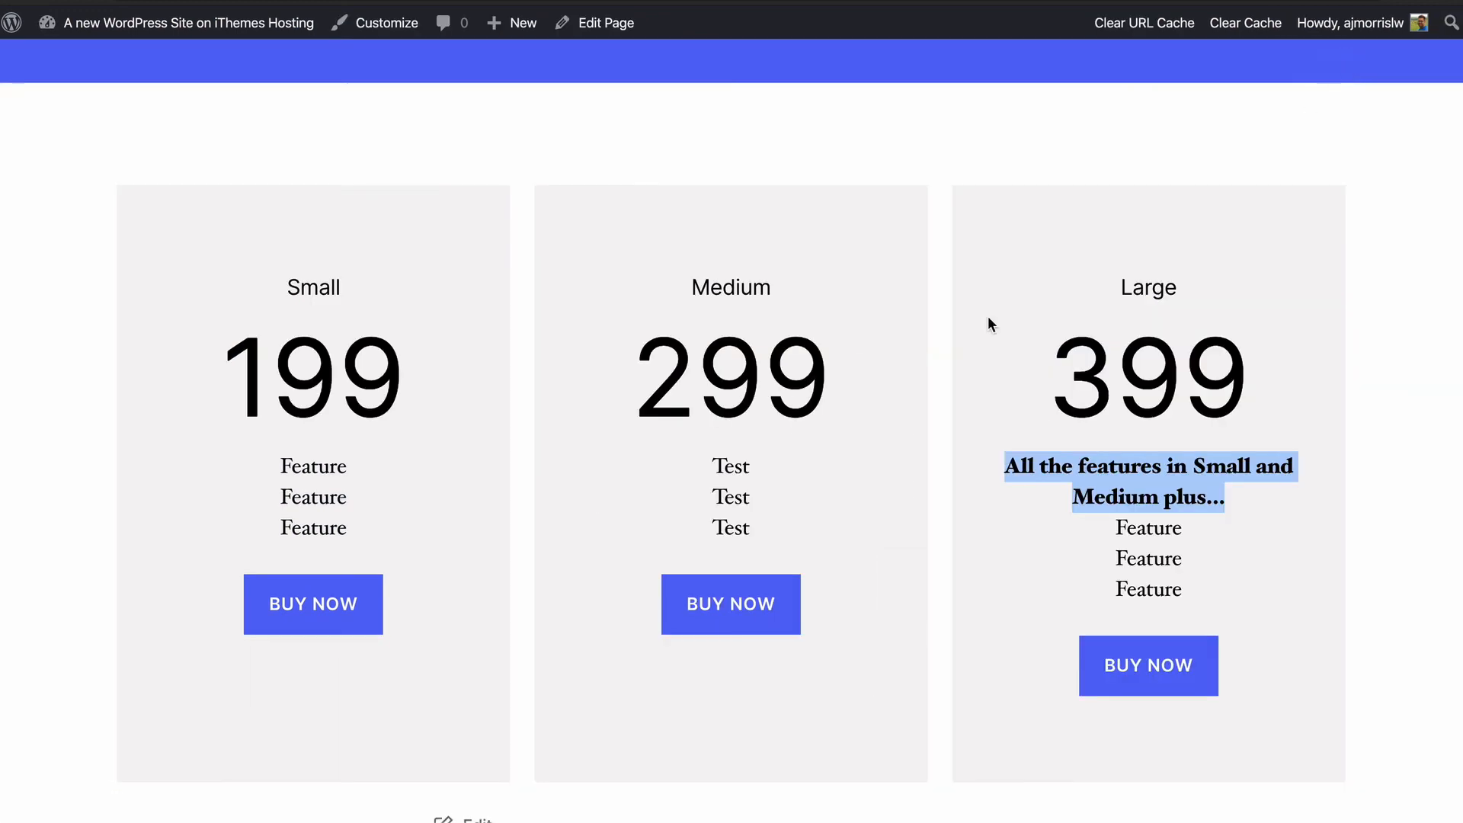
{"action": "key", "text": "super+r"}
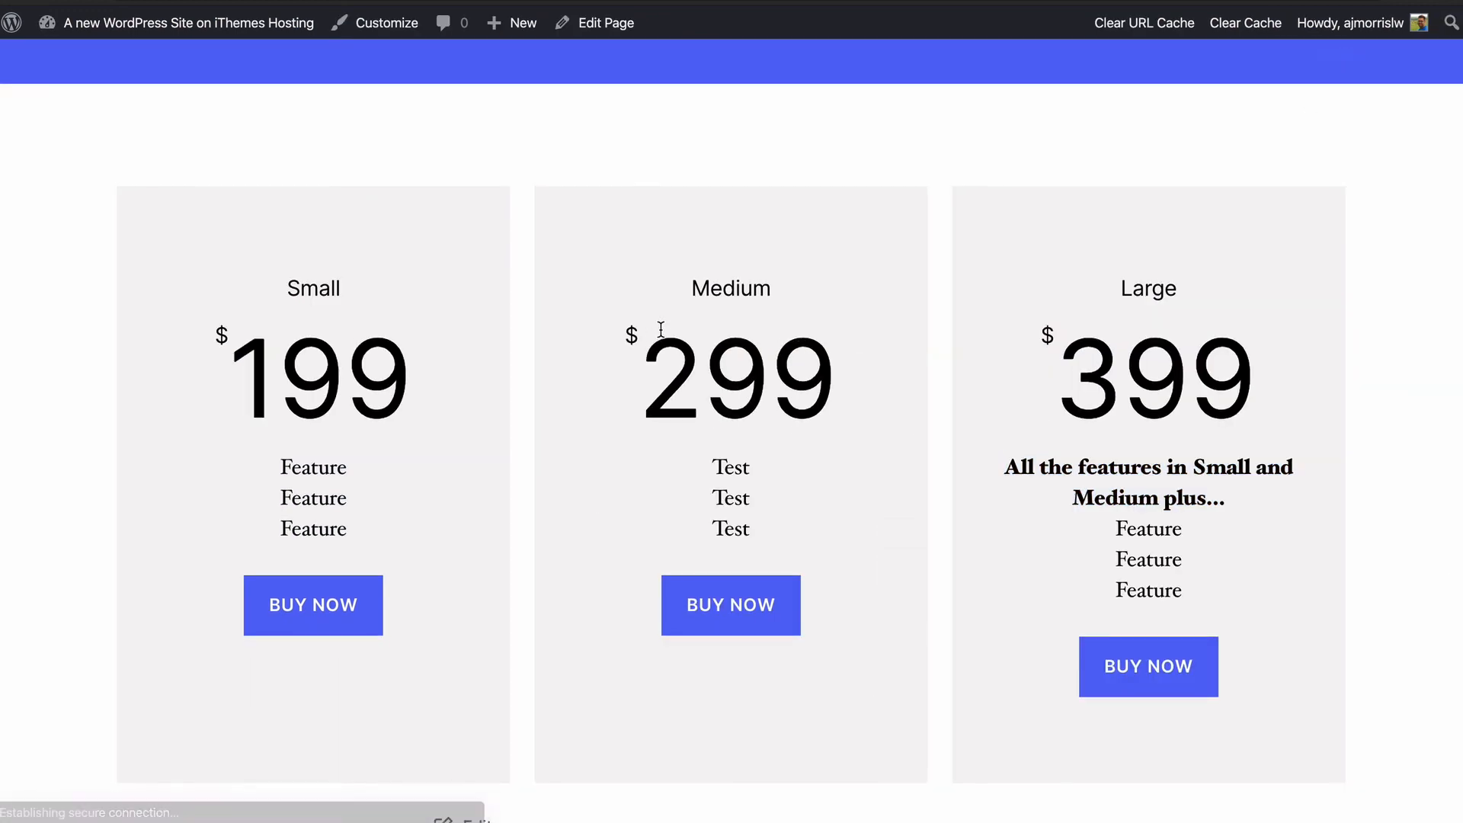
Step: Try other styles on the Large plan's BUY NOW button in the editor, including Shadow, and settle on Circular
{"action": "key", "text": "ctrl+shift+Tab"}
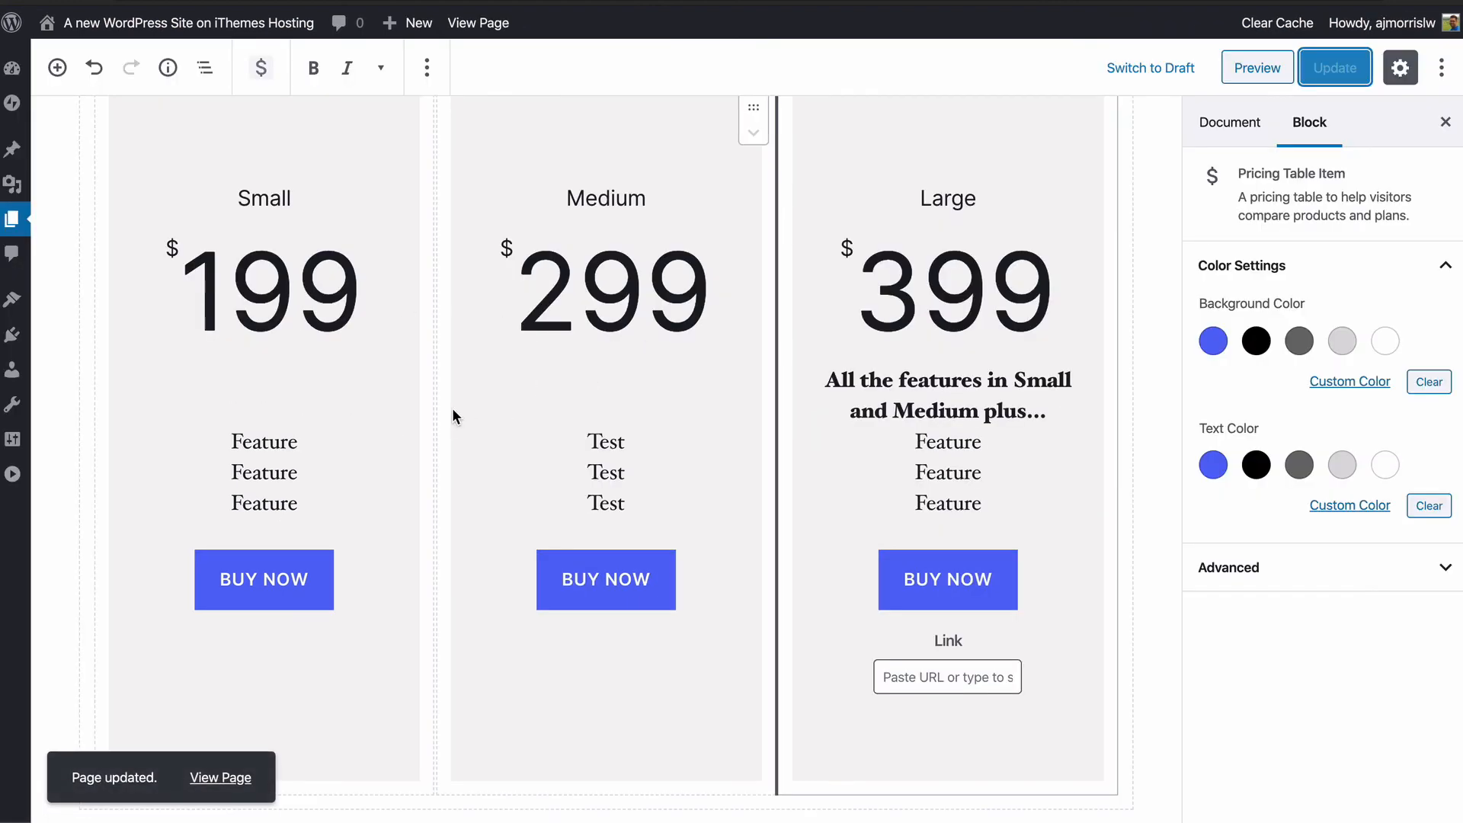
{"action": "scroll", "coordinate": [452, 415], "scroll_direction": "up", "scroll_amount": 2}
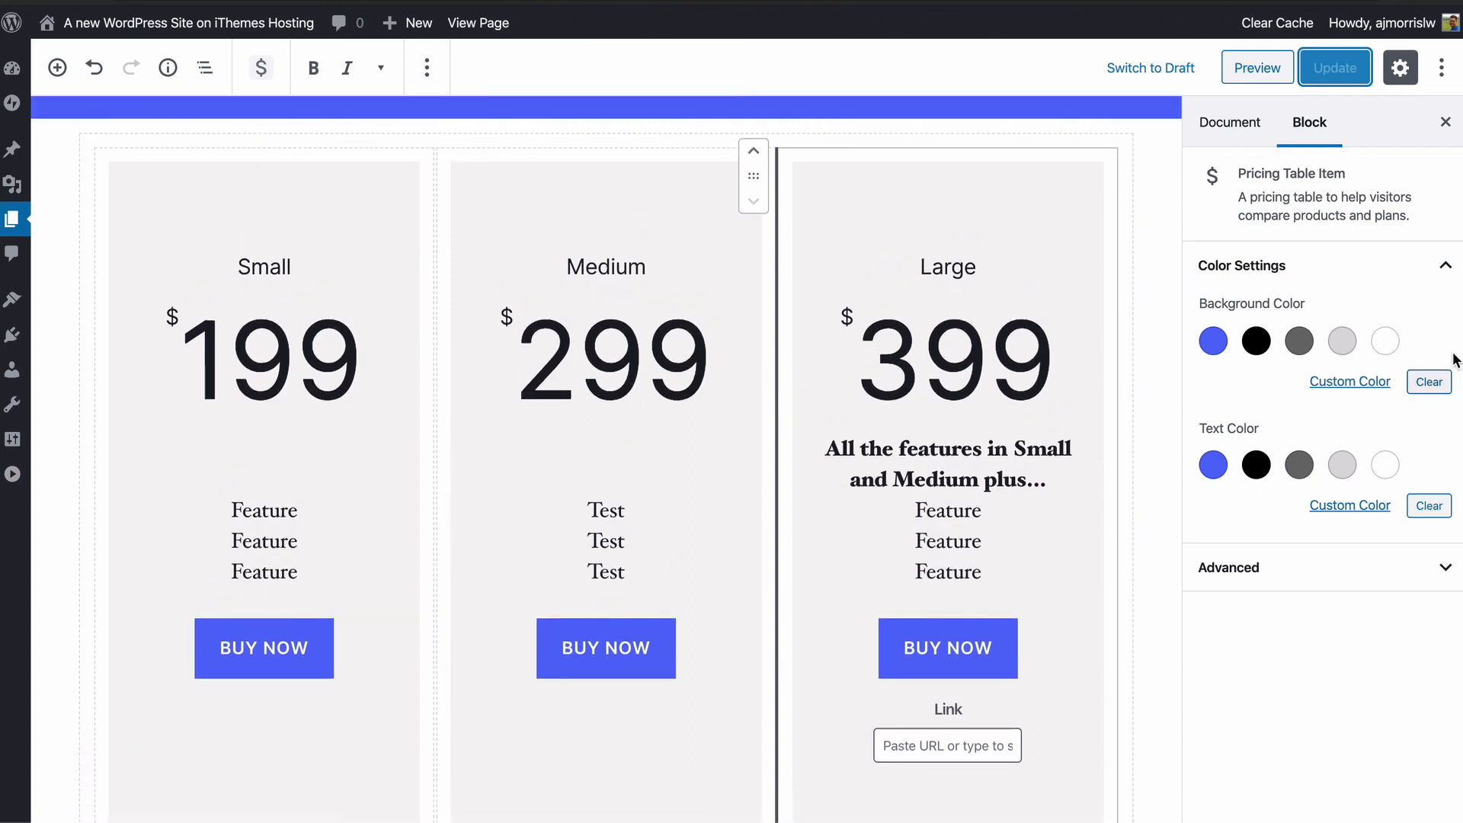
{"action": "left_click", "coordinate": [870, 260]}
{"action": "left_click", "coordinate": [957, 314]}
{"action": "left_click", "coordinate": [979, 499]}
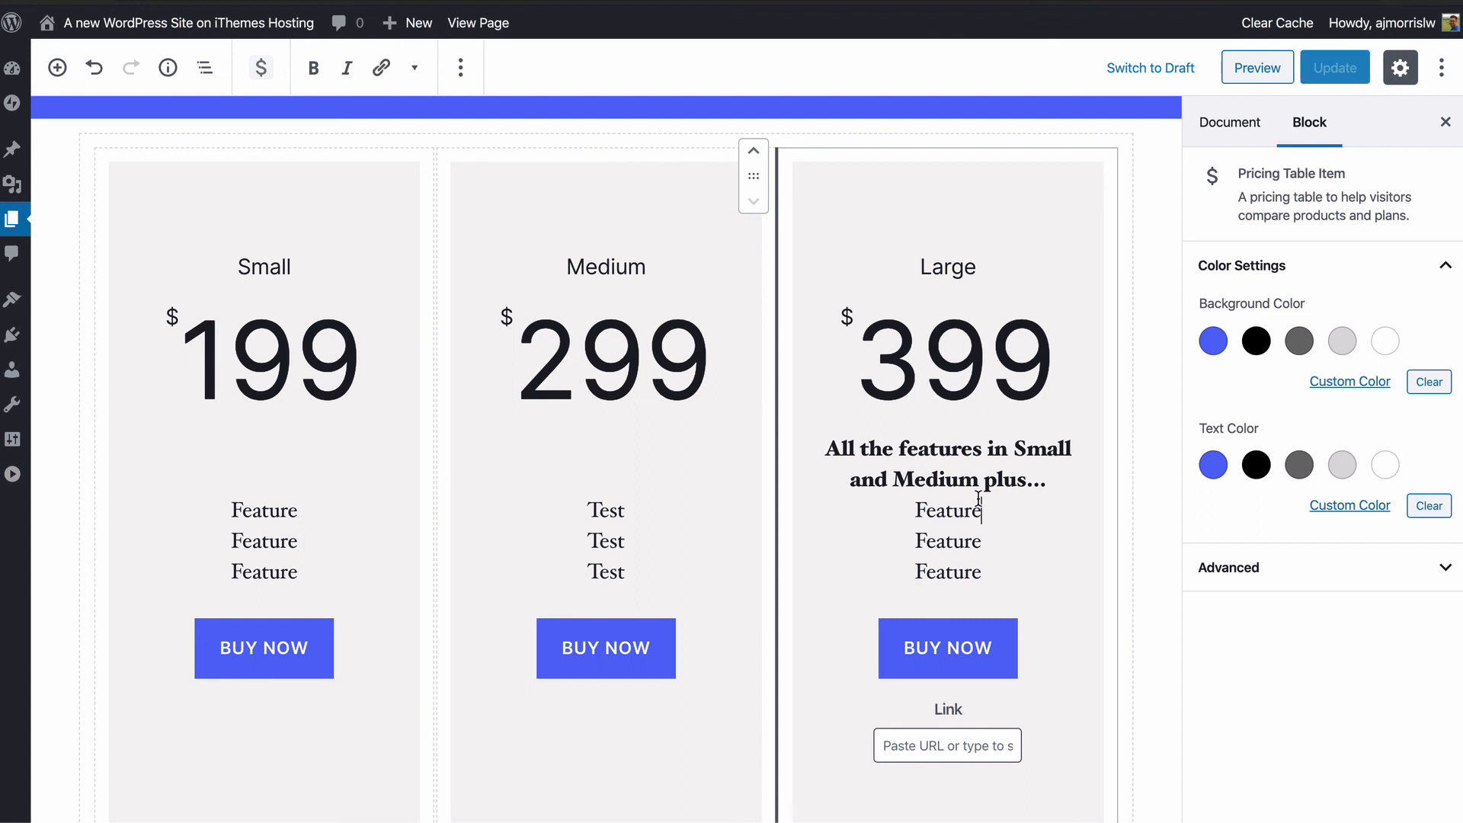
{"action": "left_click", "coordinate": [947, 646]}
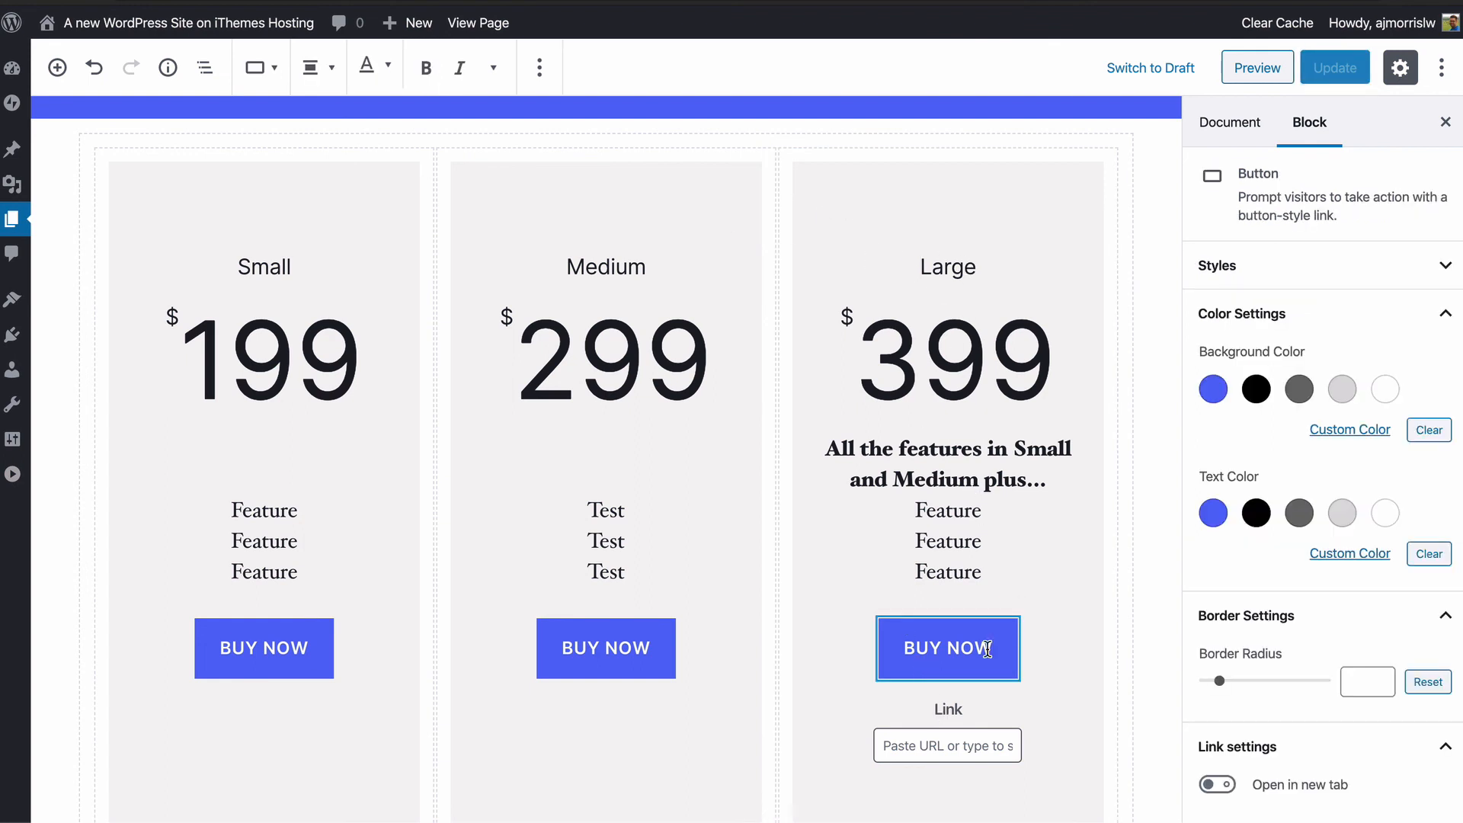
{"action": "left_click", "coordinate": [1229, 263]}
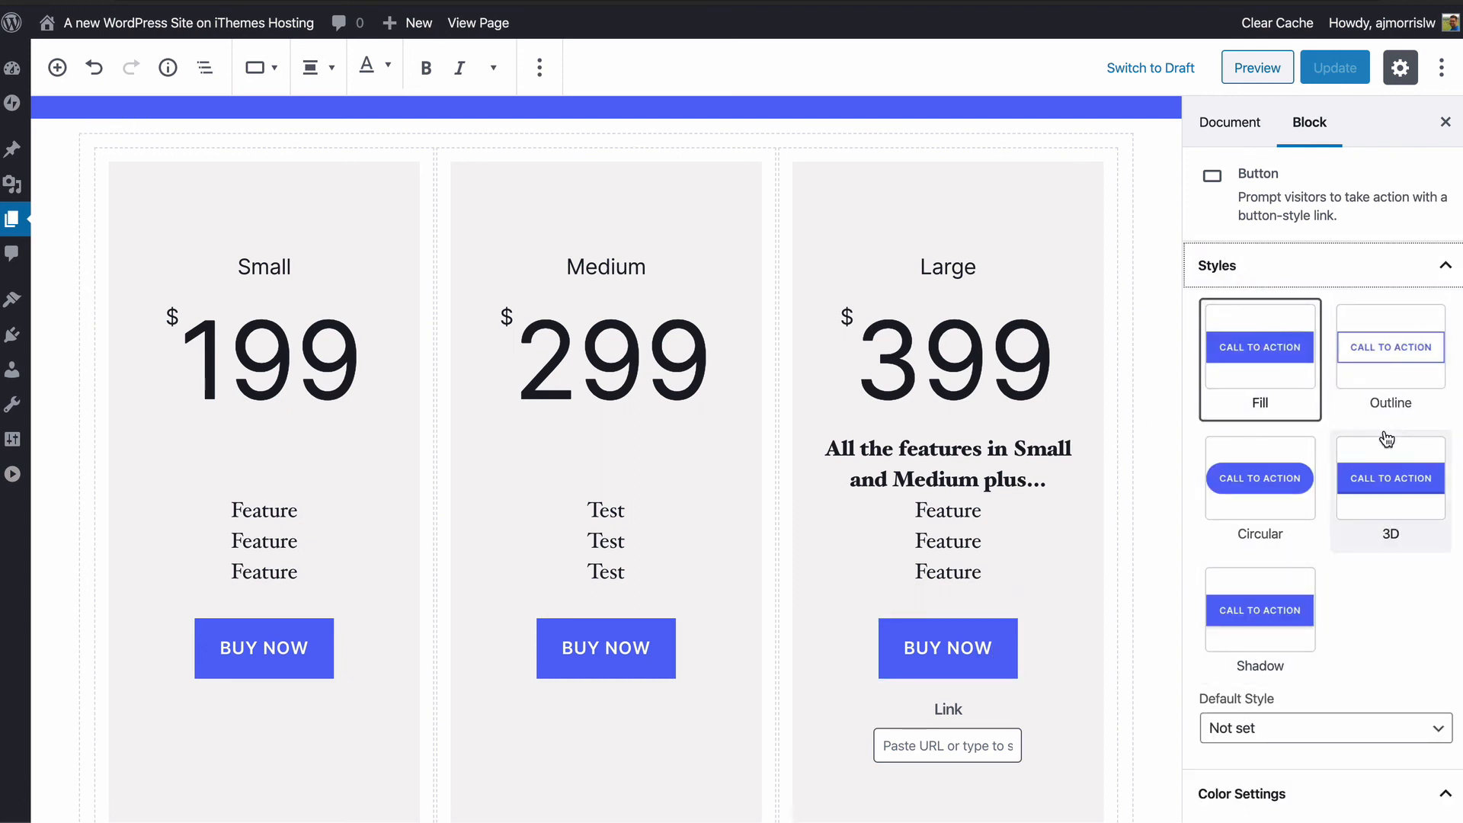
{"action": "left_click", "coordinate": [1388, 449]}
{"action": "left_click", "coordinate": [1259, 583]}
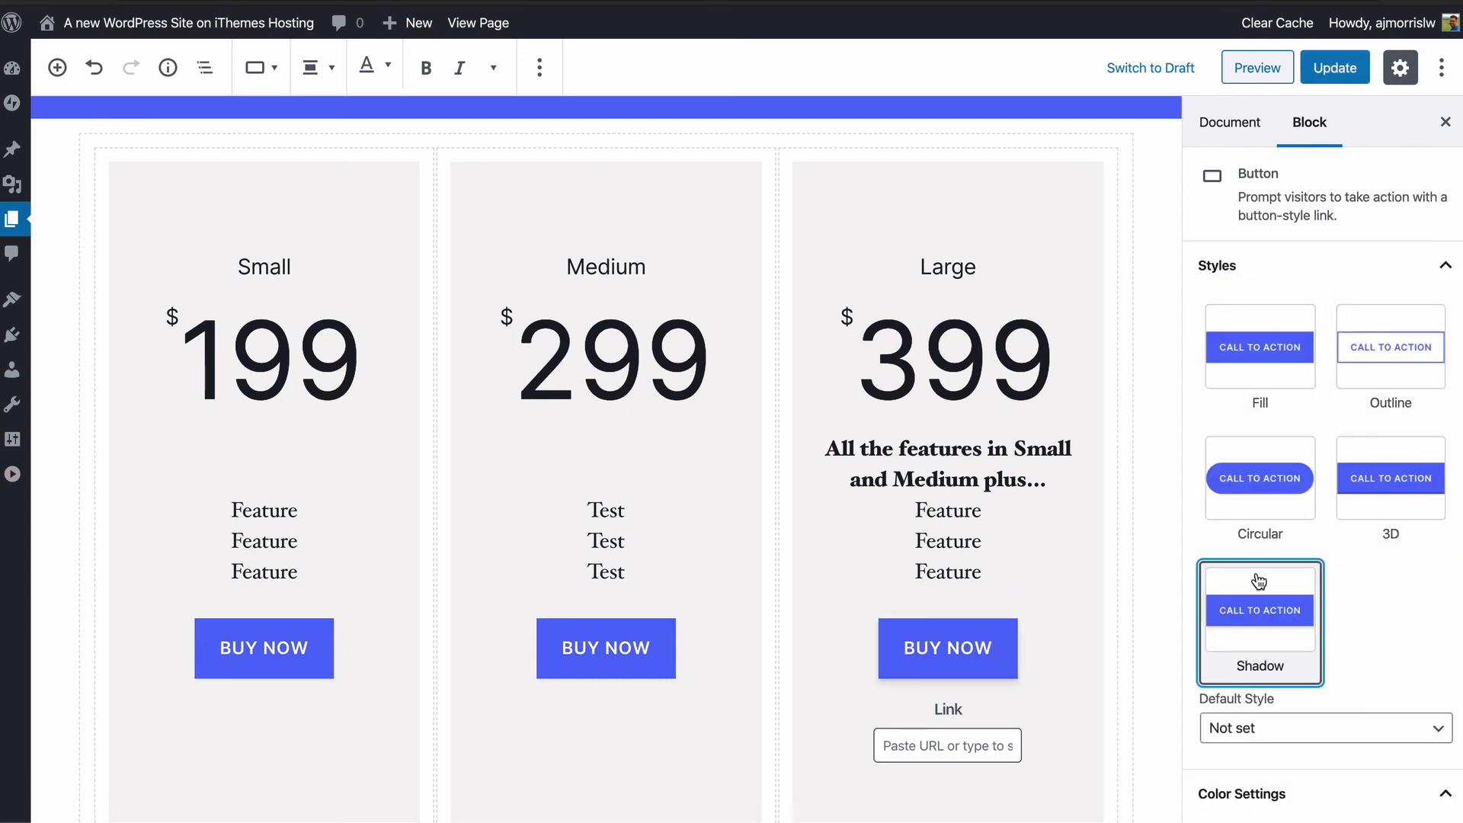
{"action": "left_click", "coordinate": [1247, 475]}
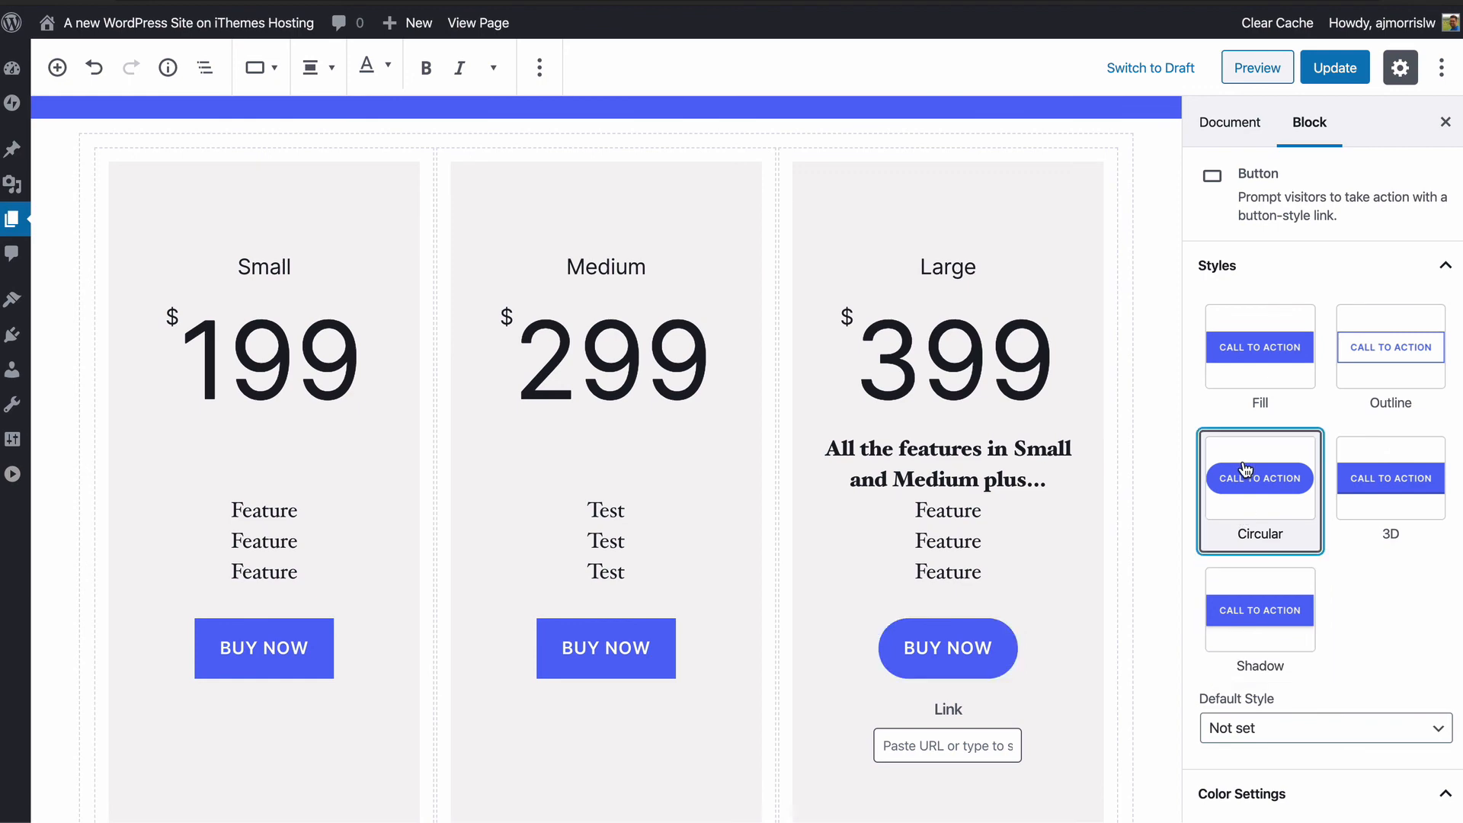
Step: Try inserting the text "asdfasfd" into the Large plan's bold feature line, and undo it
{"action": "left_click", "coordinate": [1233, 252]}
{"action": "left_click", "coordinate": [963, 504]}
{"action": "double_click", "coordinate": [953, 480]}
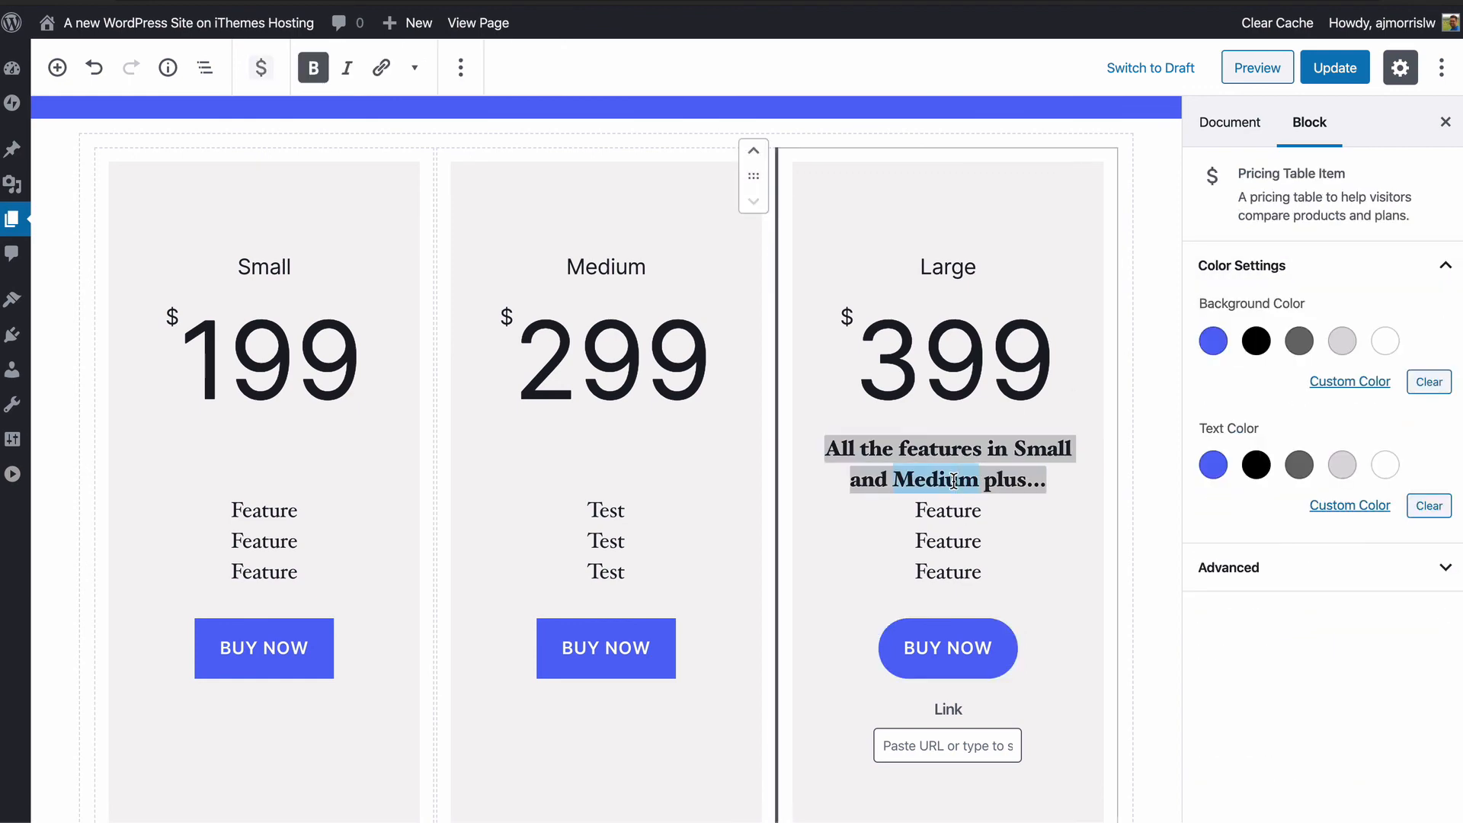
{"action": "triple_click", "coordinate": [954, 480]}
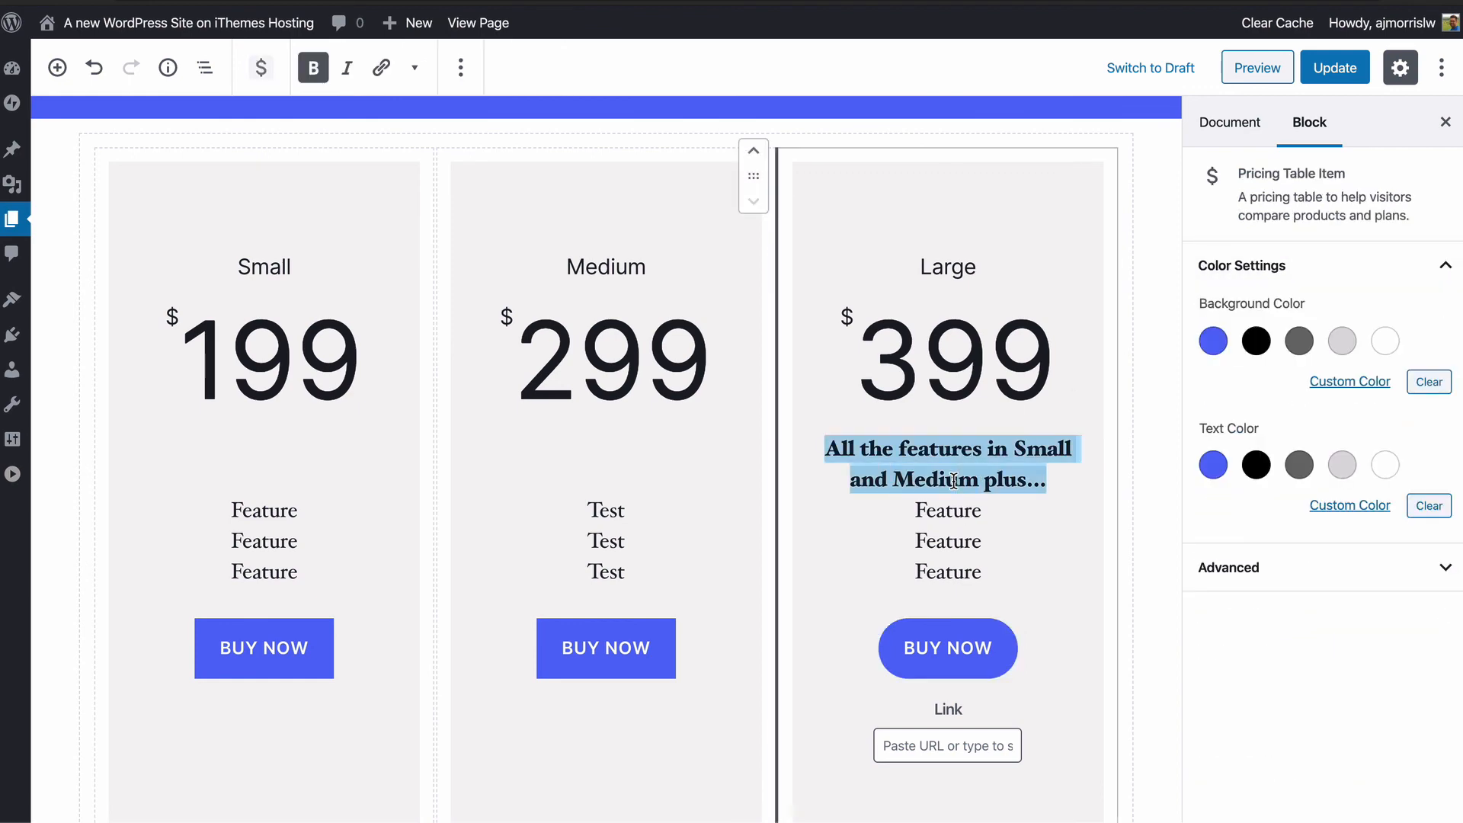
{"action": "left_click", "coordinate": [861, 448]}
{"action": "type", "text": "asdfasfd"}
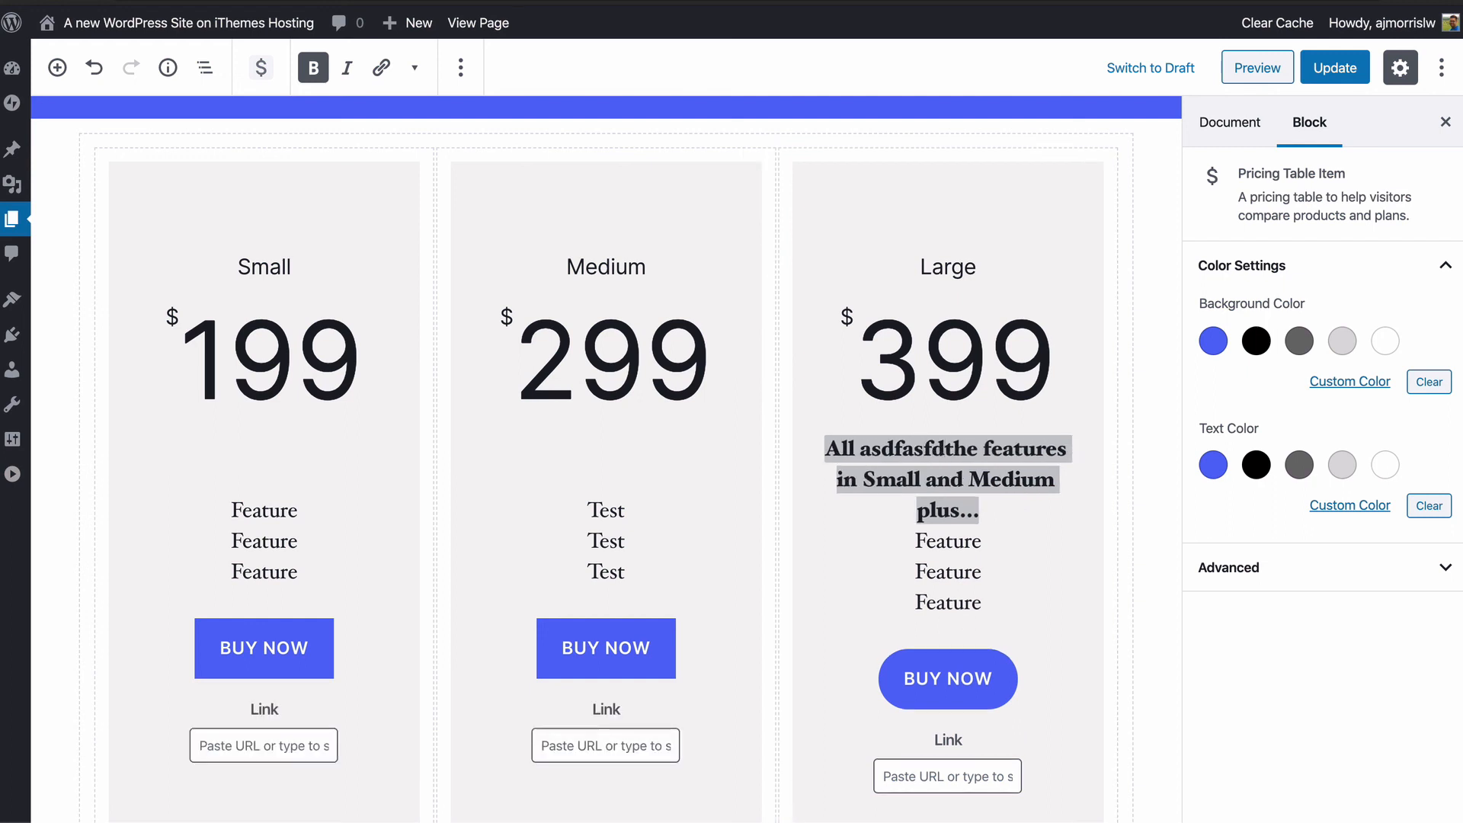
{"action": "key", "text": "ctrl+z"}
{"action": "left_click", "coordinate": [693, 451]}
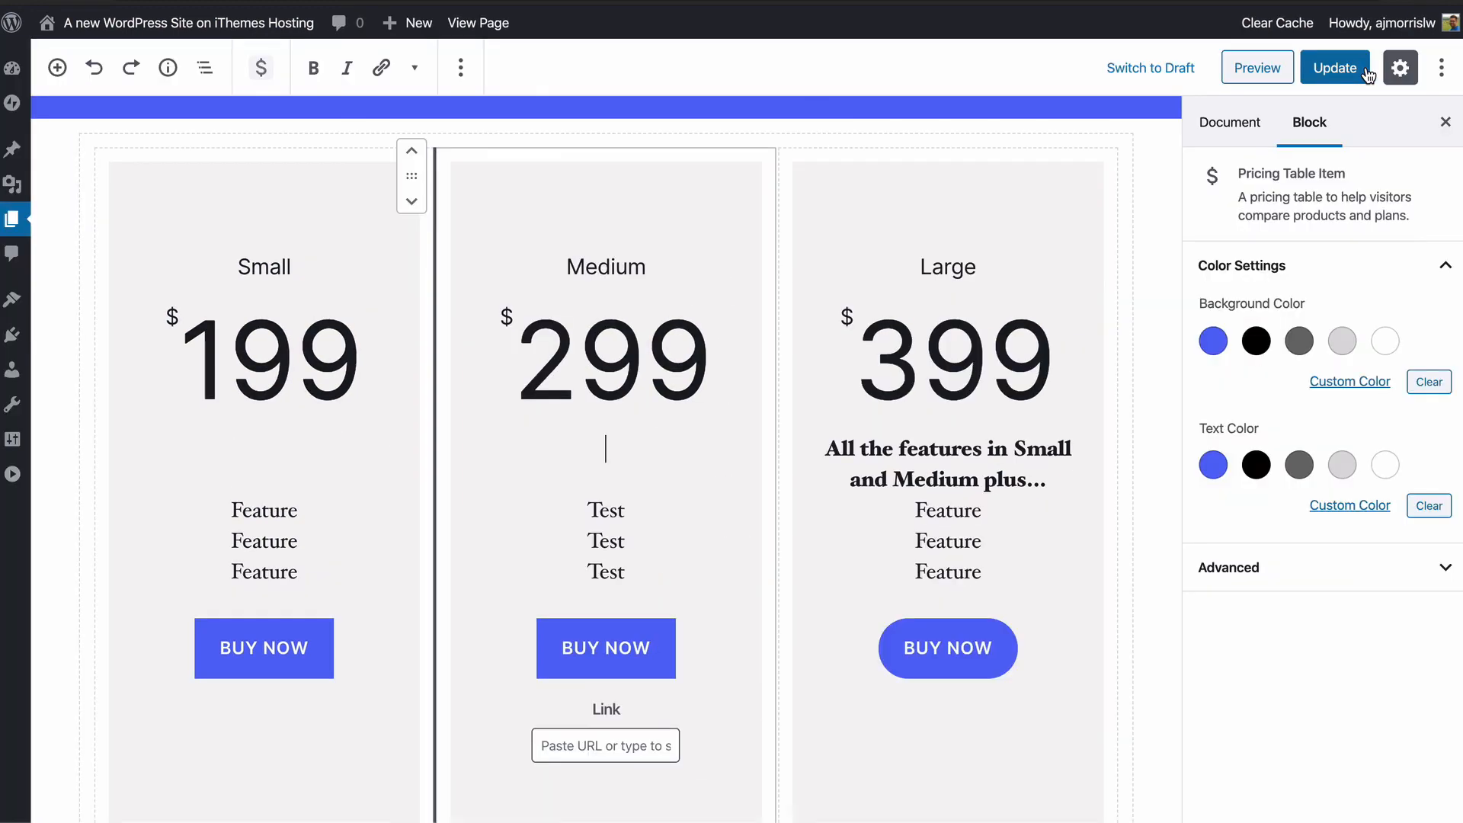
Step: Update the page and reload the published page to check the Large plan's Circular button
{"action": "left_click", "coordinate": [1365, 70]}
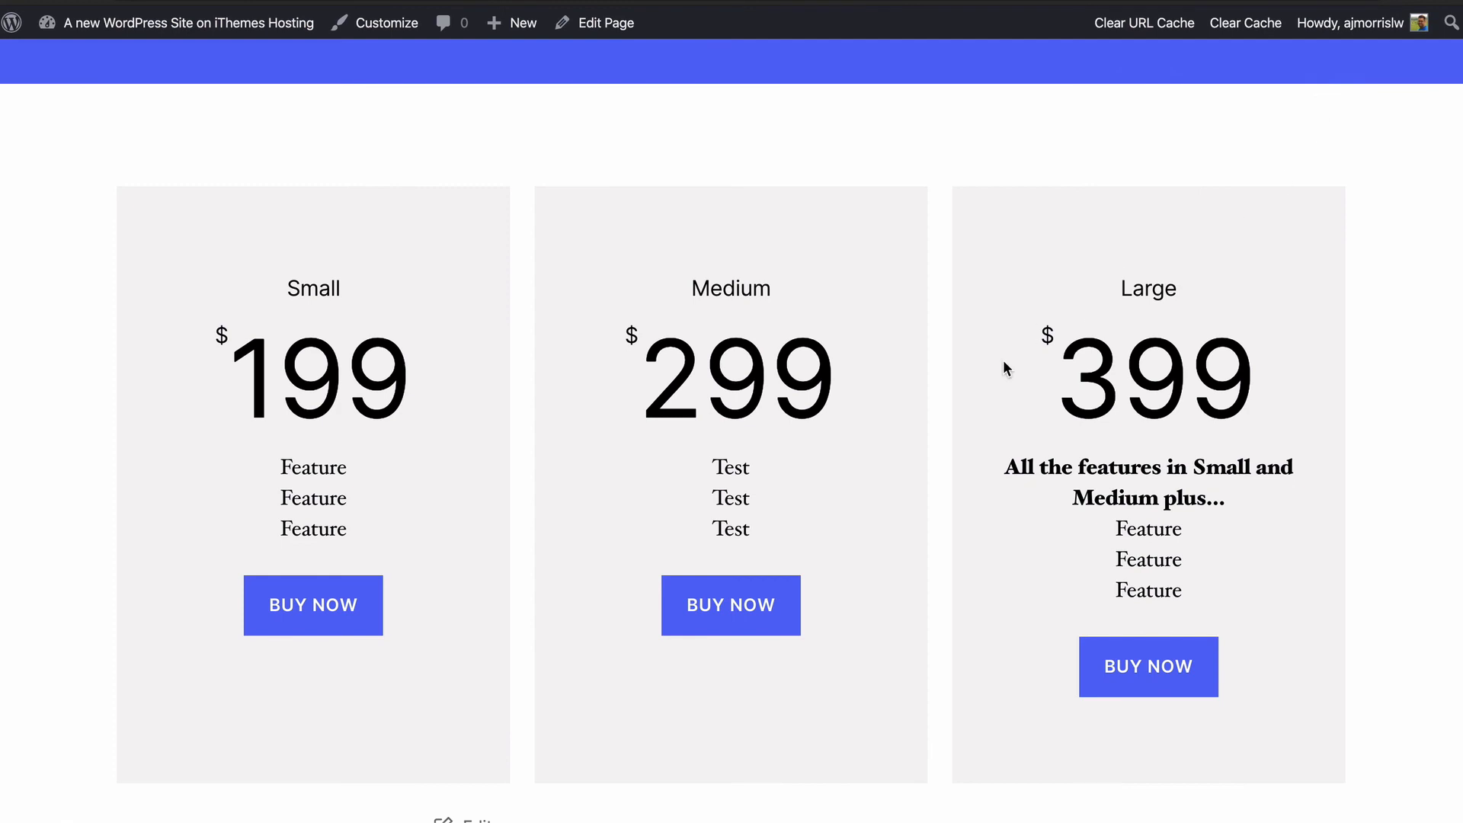
{"action": "key", "text": "super+r"}
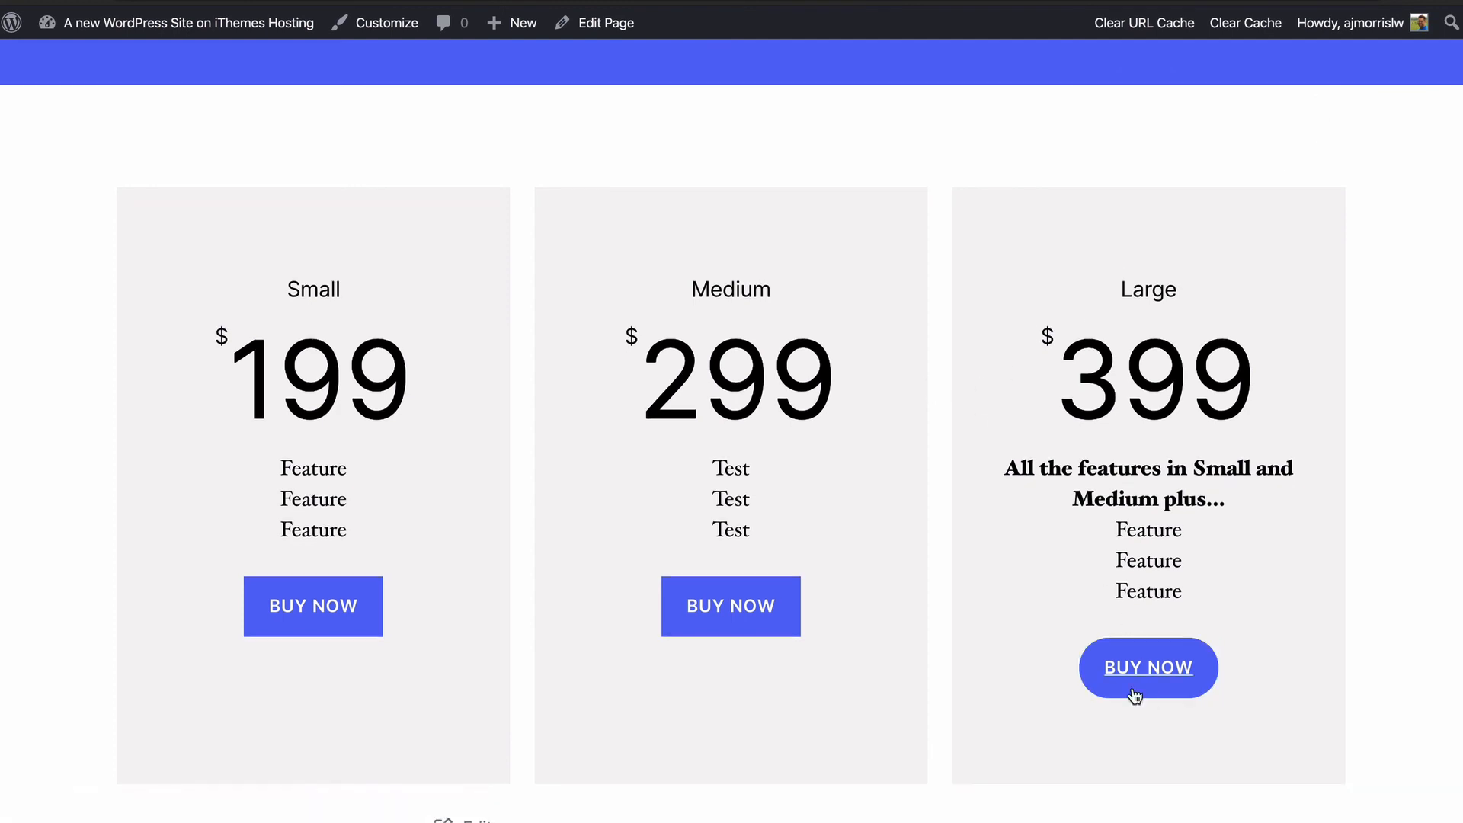
Step: Set the Large plan's BUY NOW button back to the Fill style in the editor
{"action": "key", "text": "ctrl+shift+Tab"}
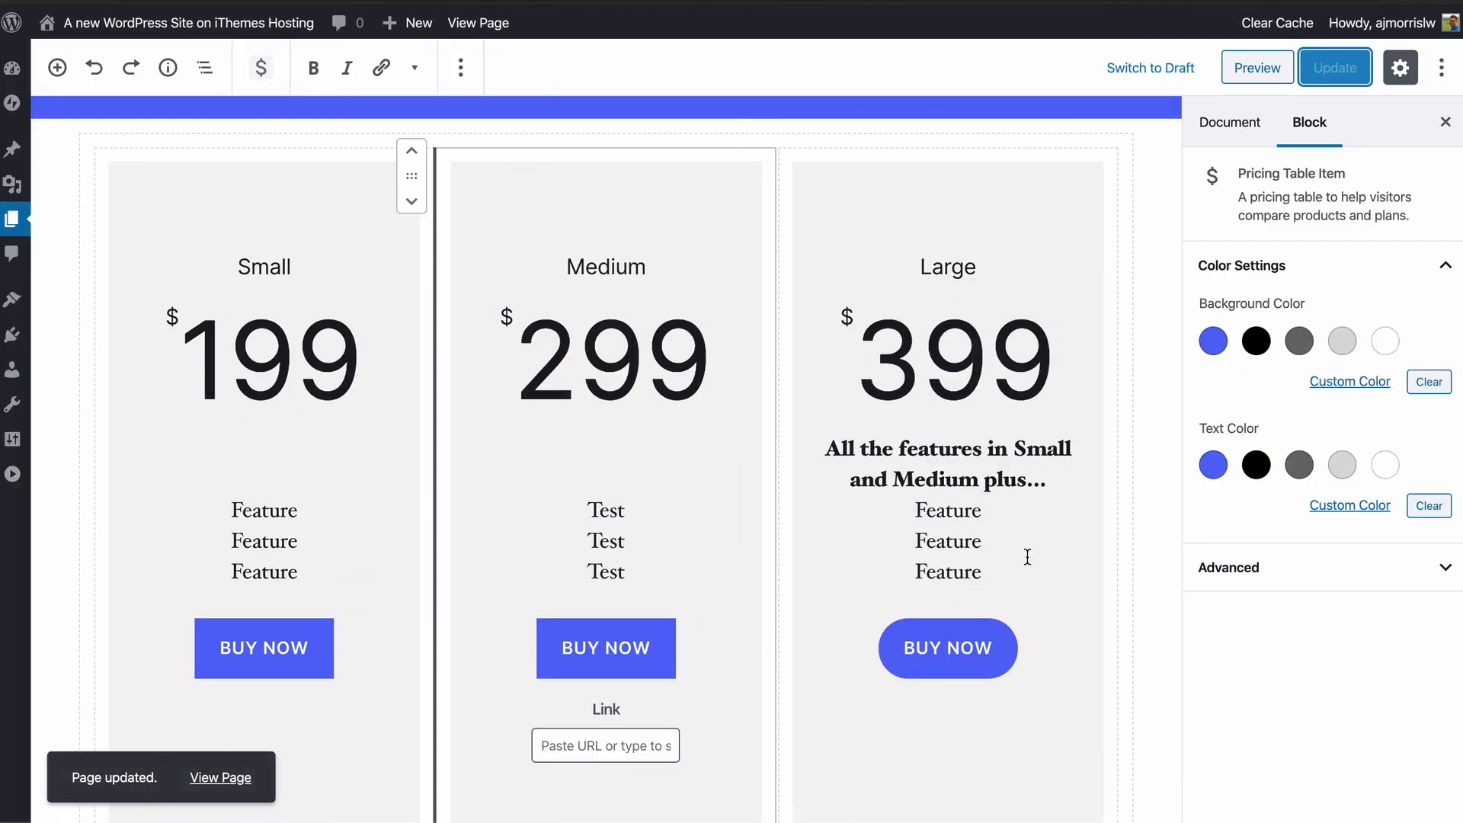
{"action": "left_click", "coordinate": [989, 654]}
{"action": "left_click", "coordinate": [1230, 271]}
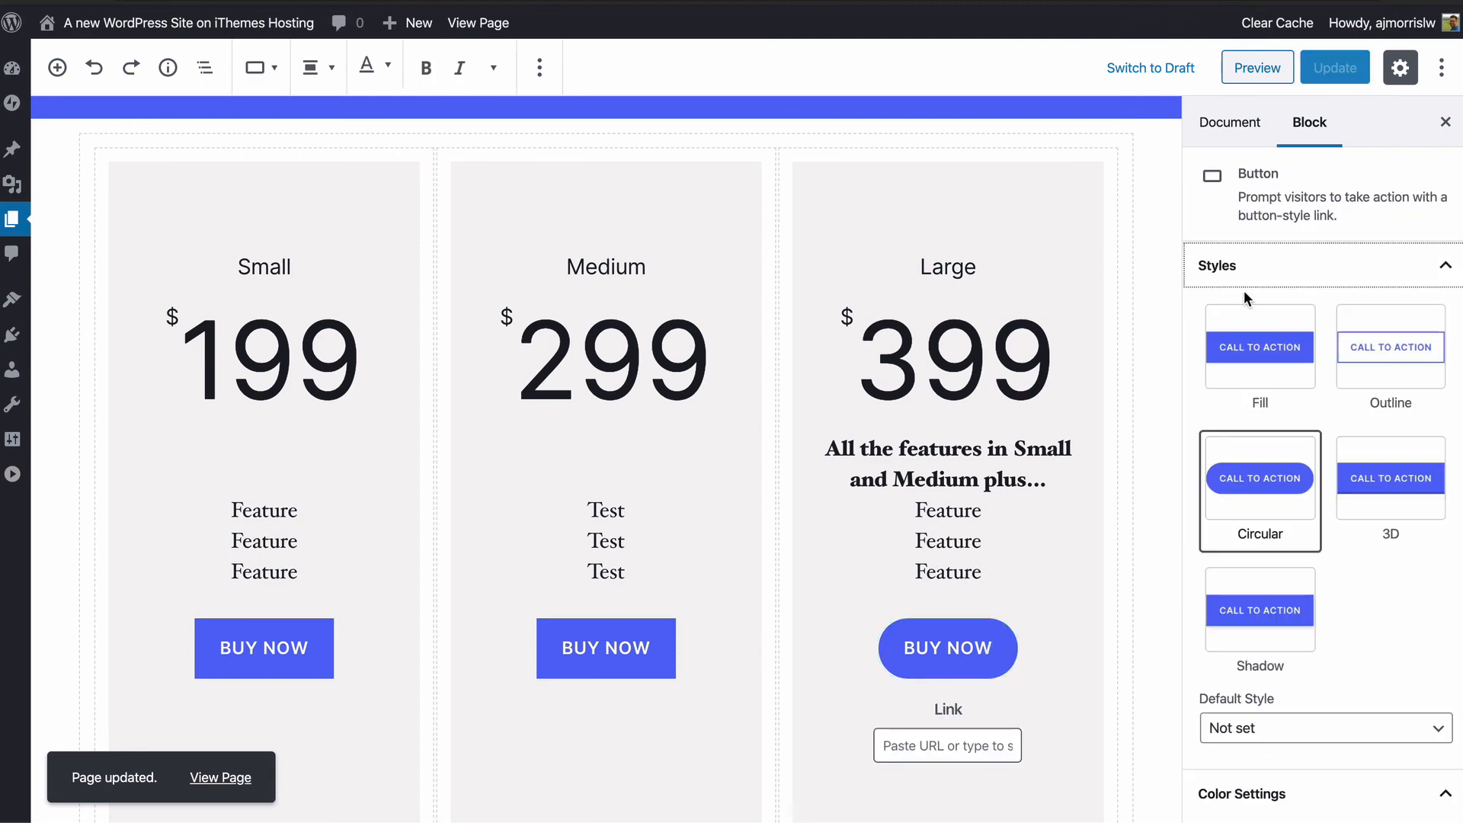
Step: Update the page, reload the published page and review its layout from the hero section to the pricing table
{"action": "left_click", "coordinate": [1337, 70]}
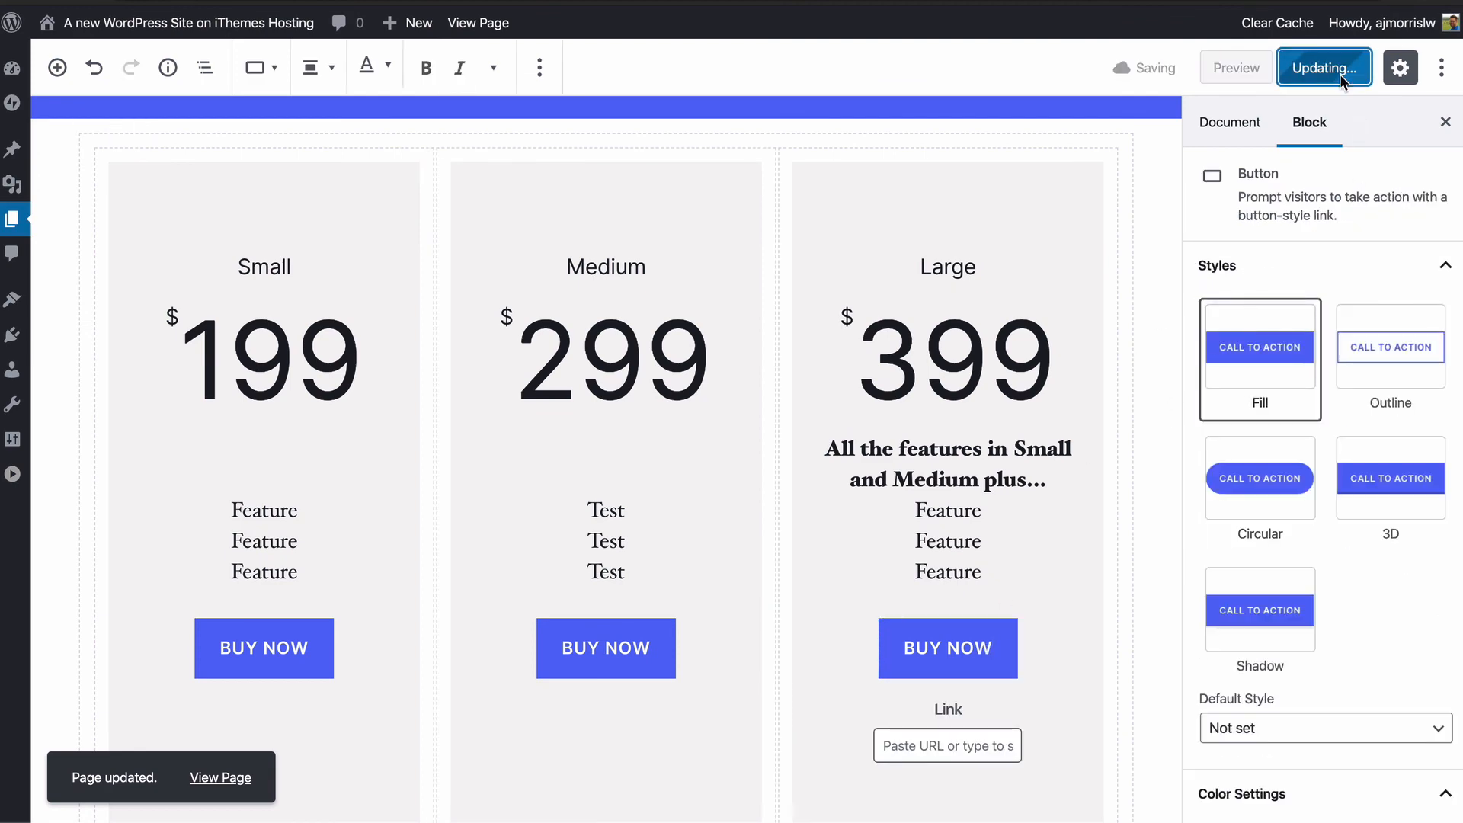
{"action": "key", "text": "ctrl+Tab"}
{"action": "key", "text": "ctrl+r"}
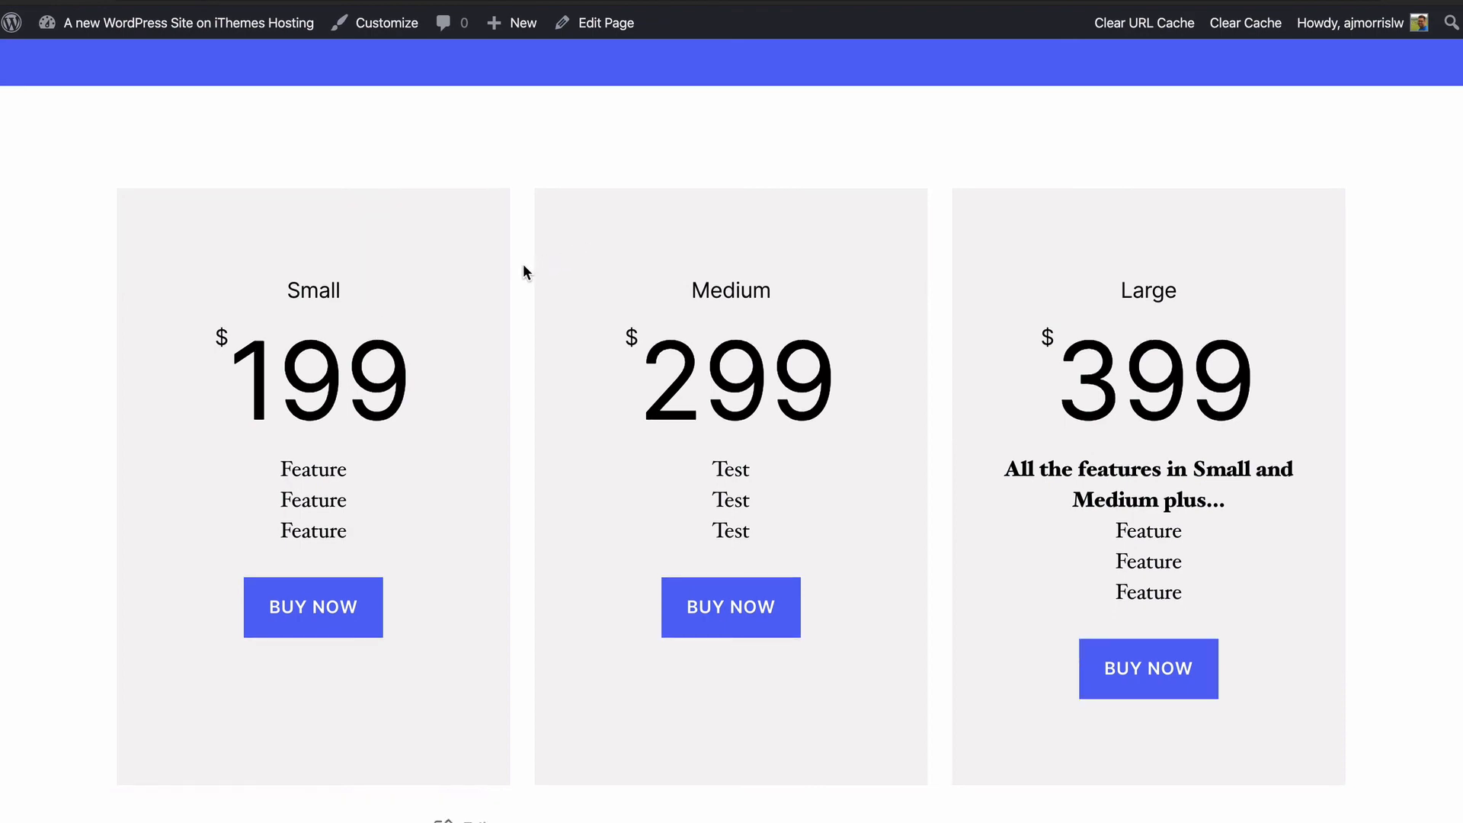
{"action": "scroll", "coordinate": [519, 260], "scroll_direction": "up", "scroll_amount": 10}
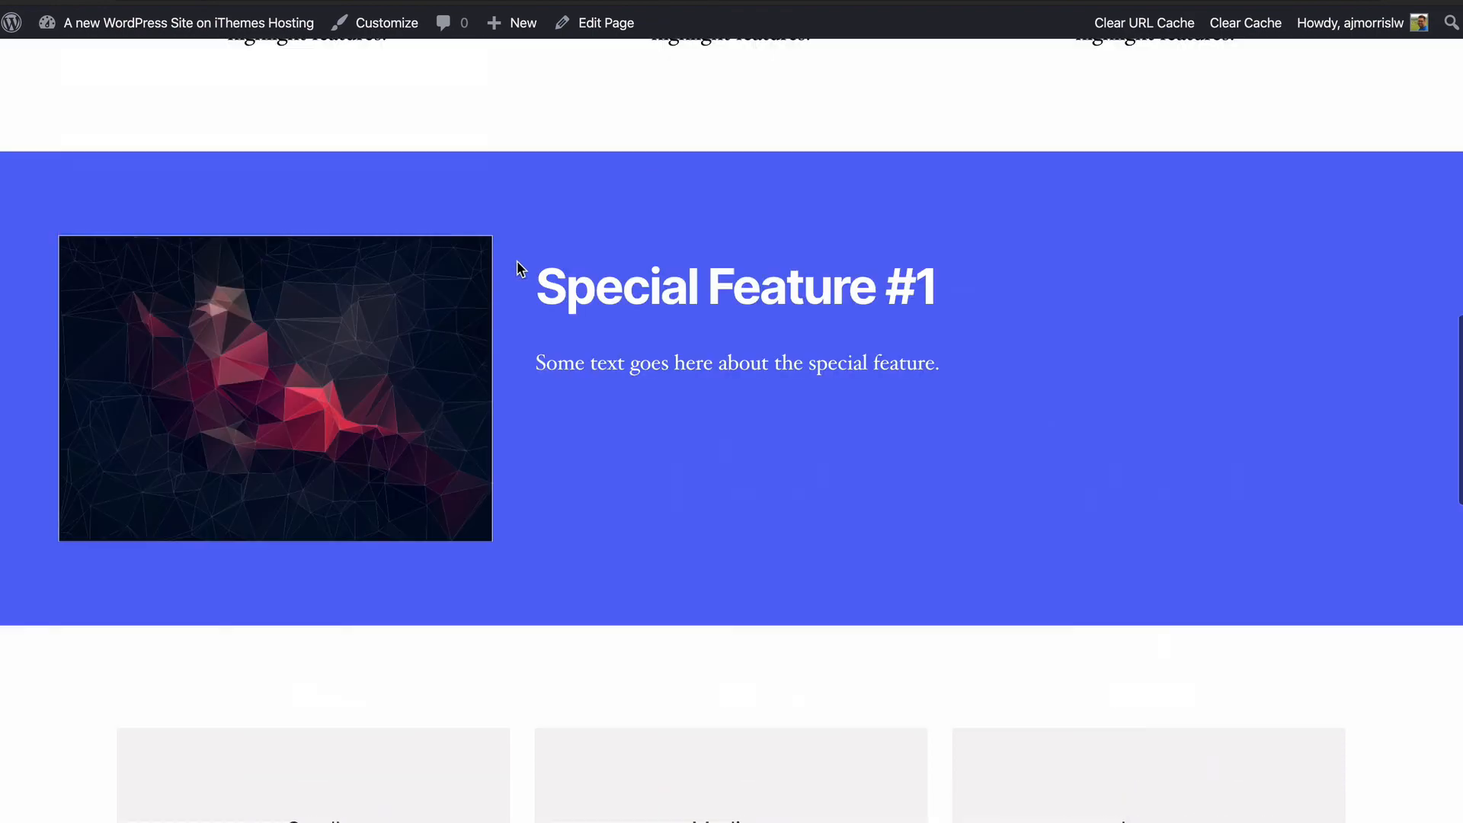
{"action": "scroll", "coordinate": [516, 264], "scroll_direction": "up", "scroll_amount": 10}
{"action": "scroll", "coordinate": [514, 264], "scroll_direction": "down", "scroll_amount": 12}
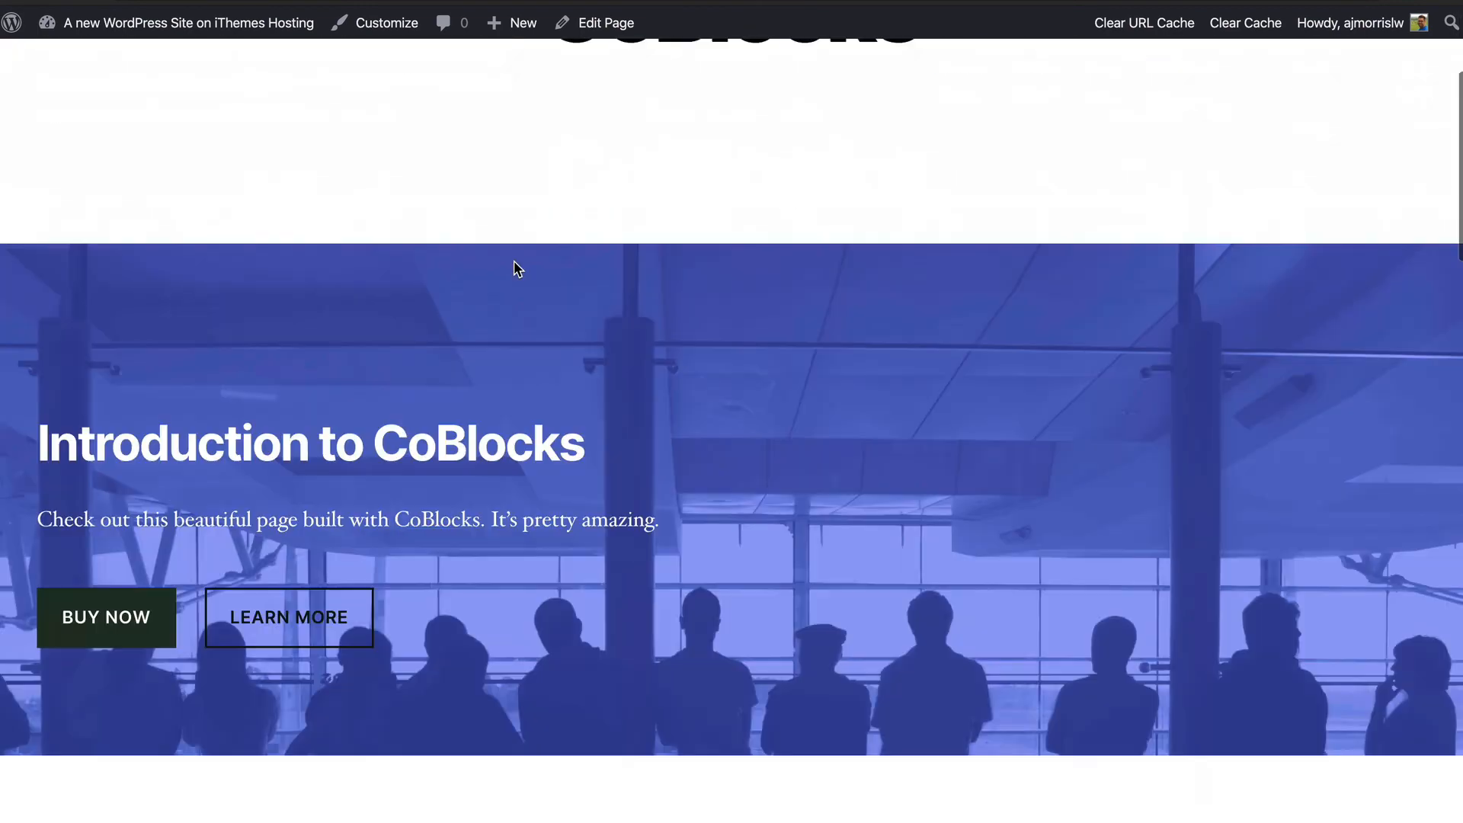
{"action": "scroll", "coordinate": [516, 269], "scroll_direction": "down", "scroll_amount": 3}
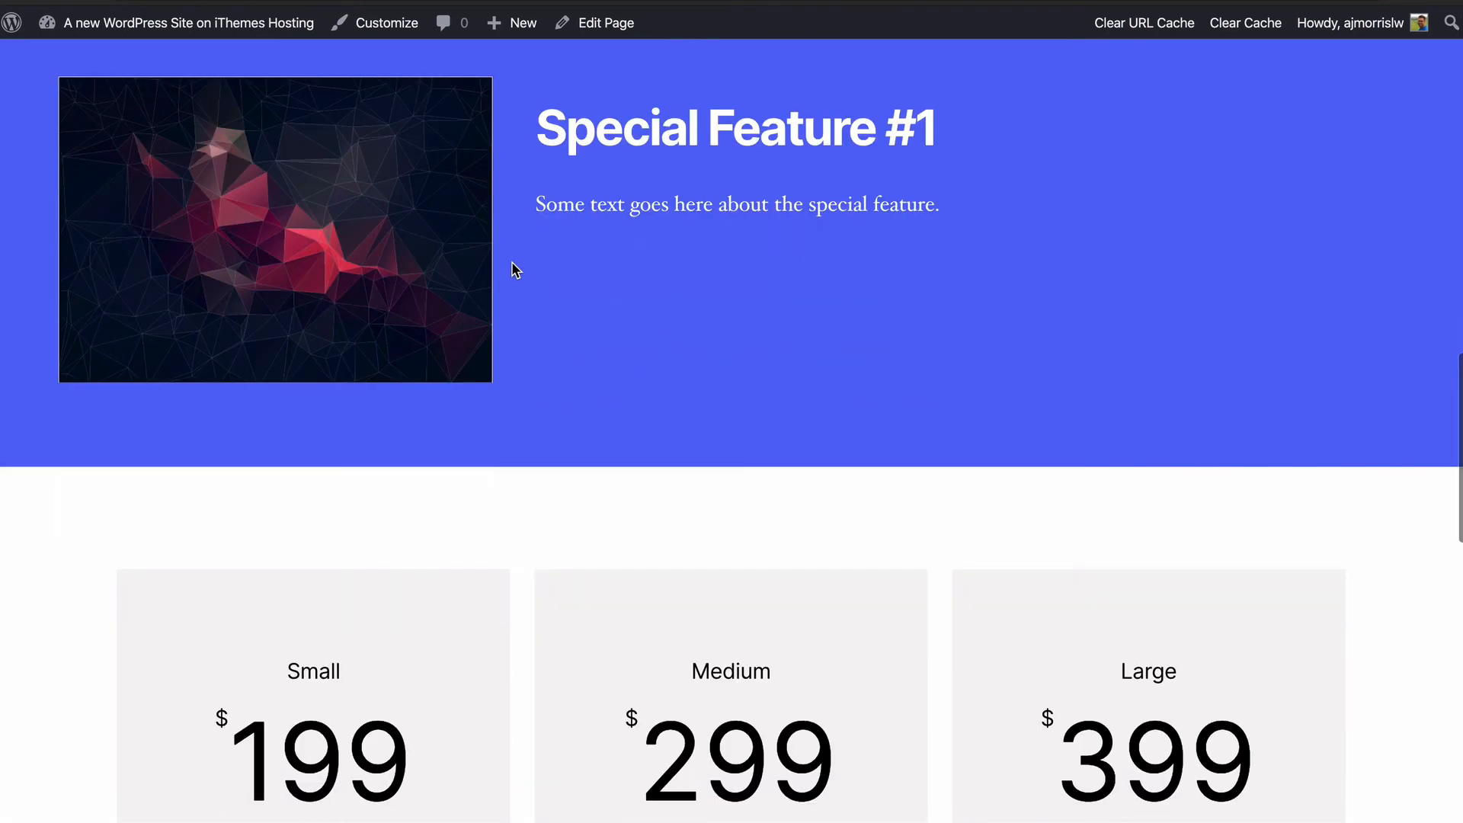